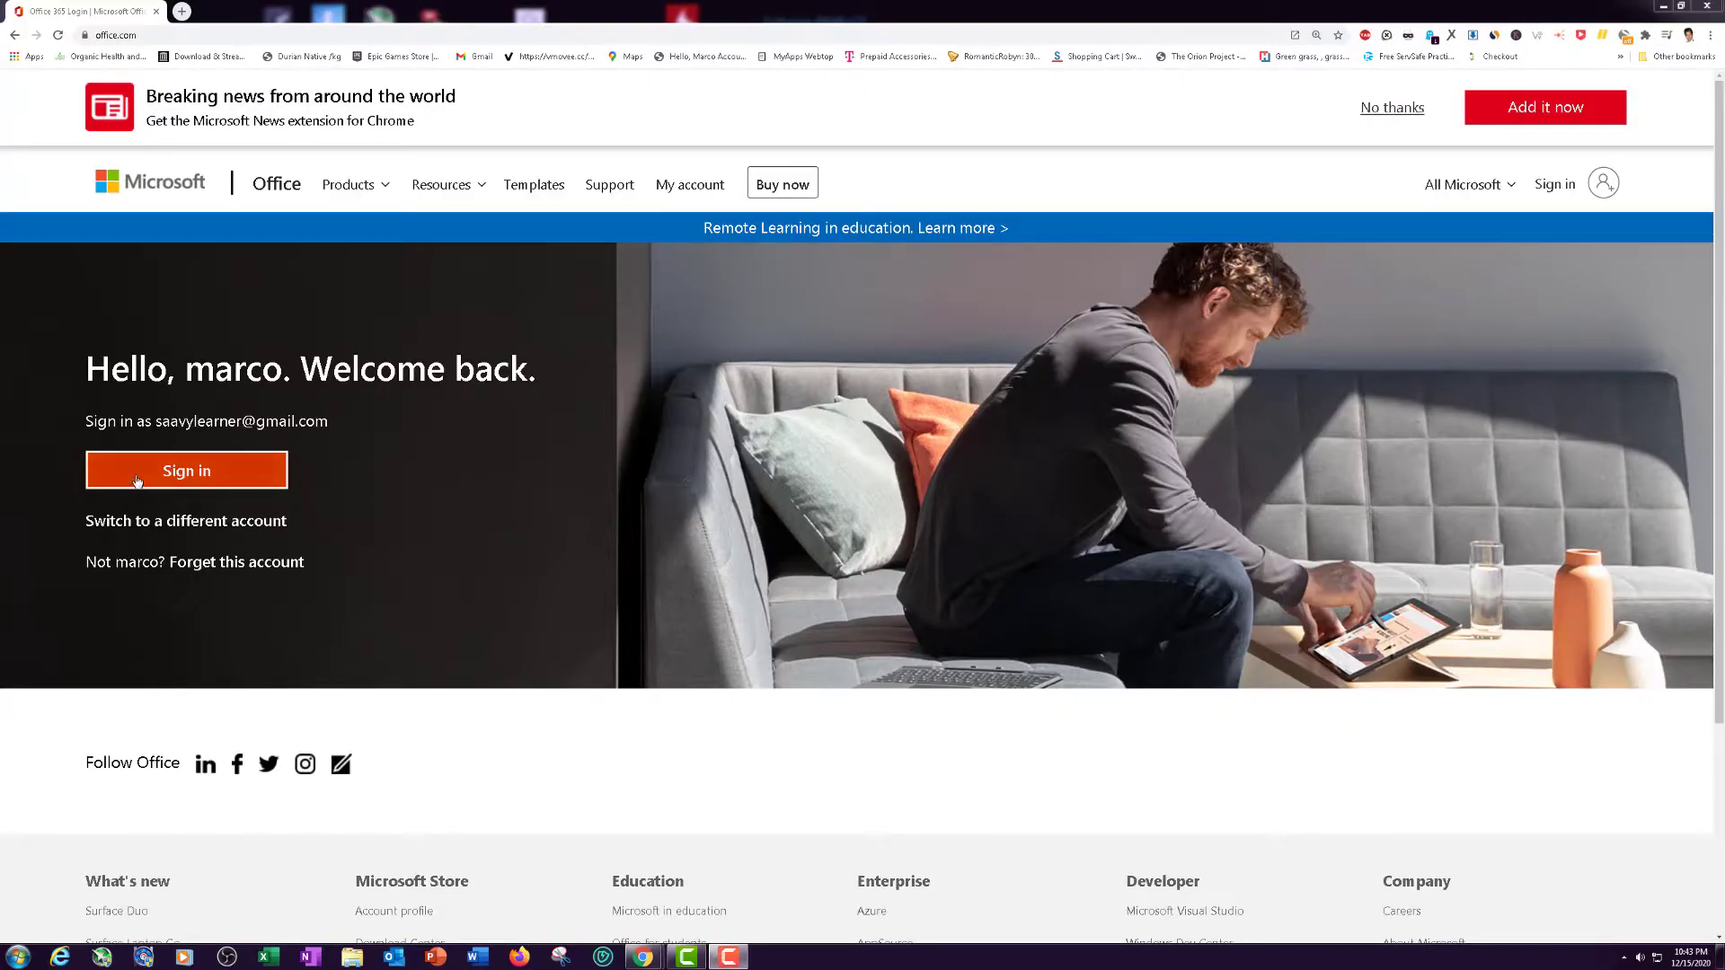
Sign in to the Office account at office.com with the account password.
click(136, 480)
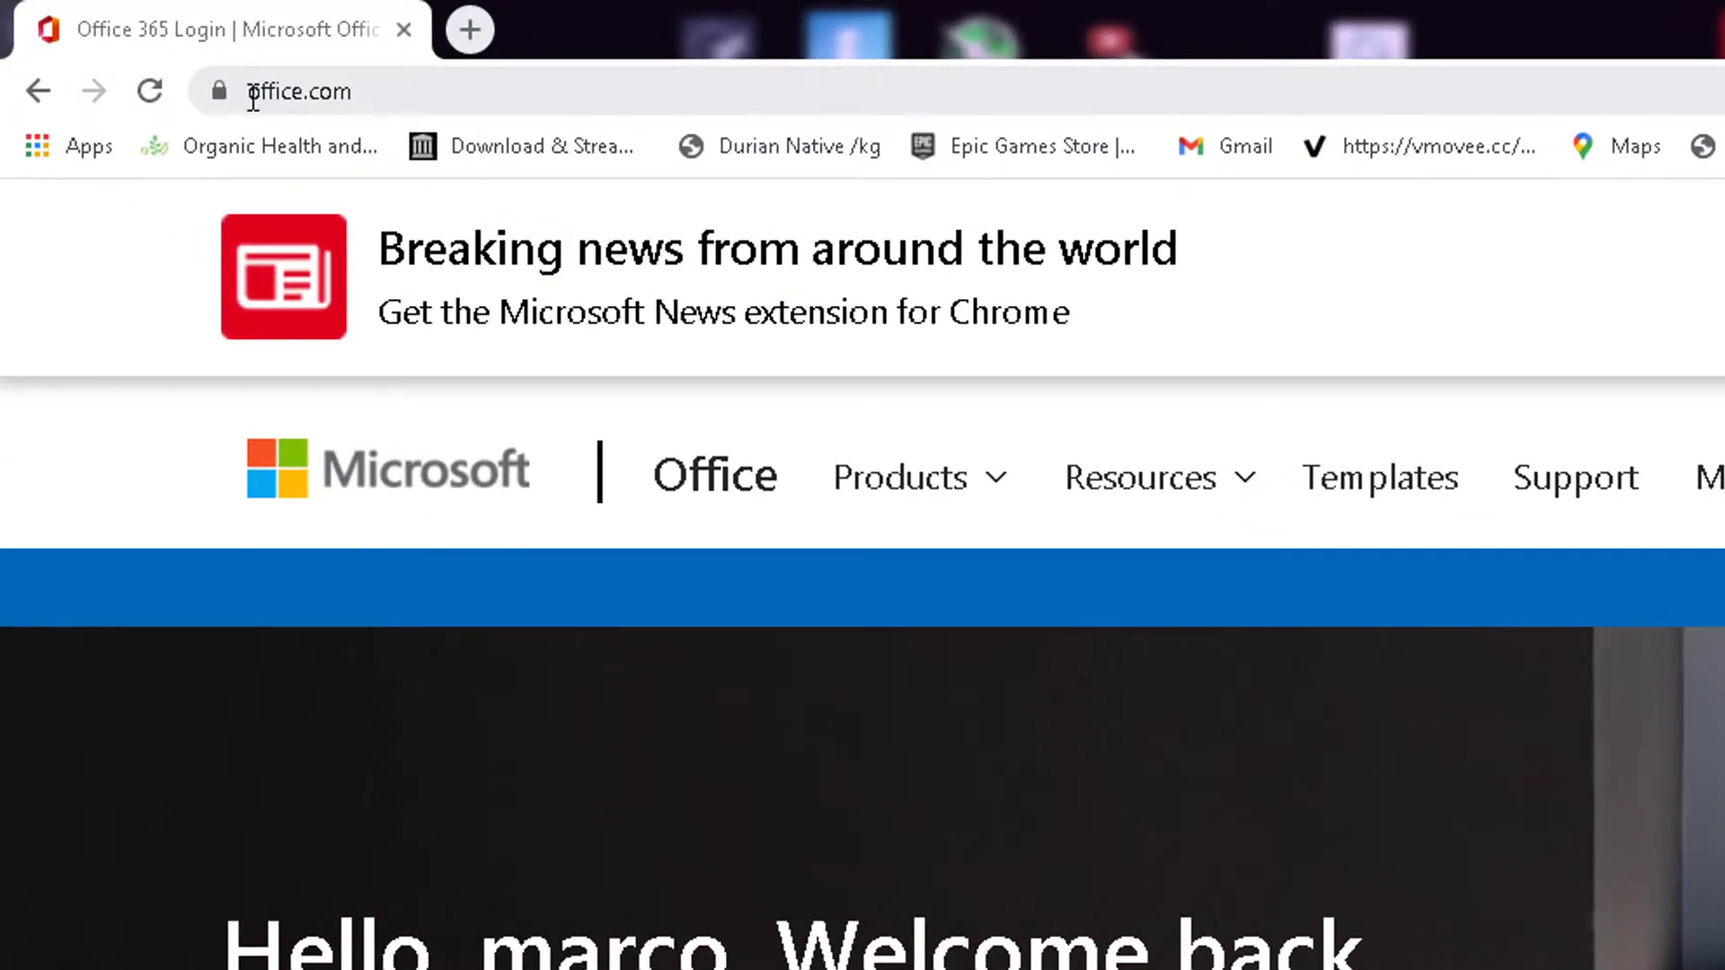
click(253, 98)
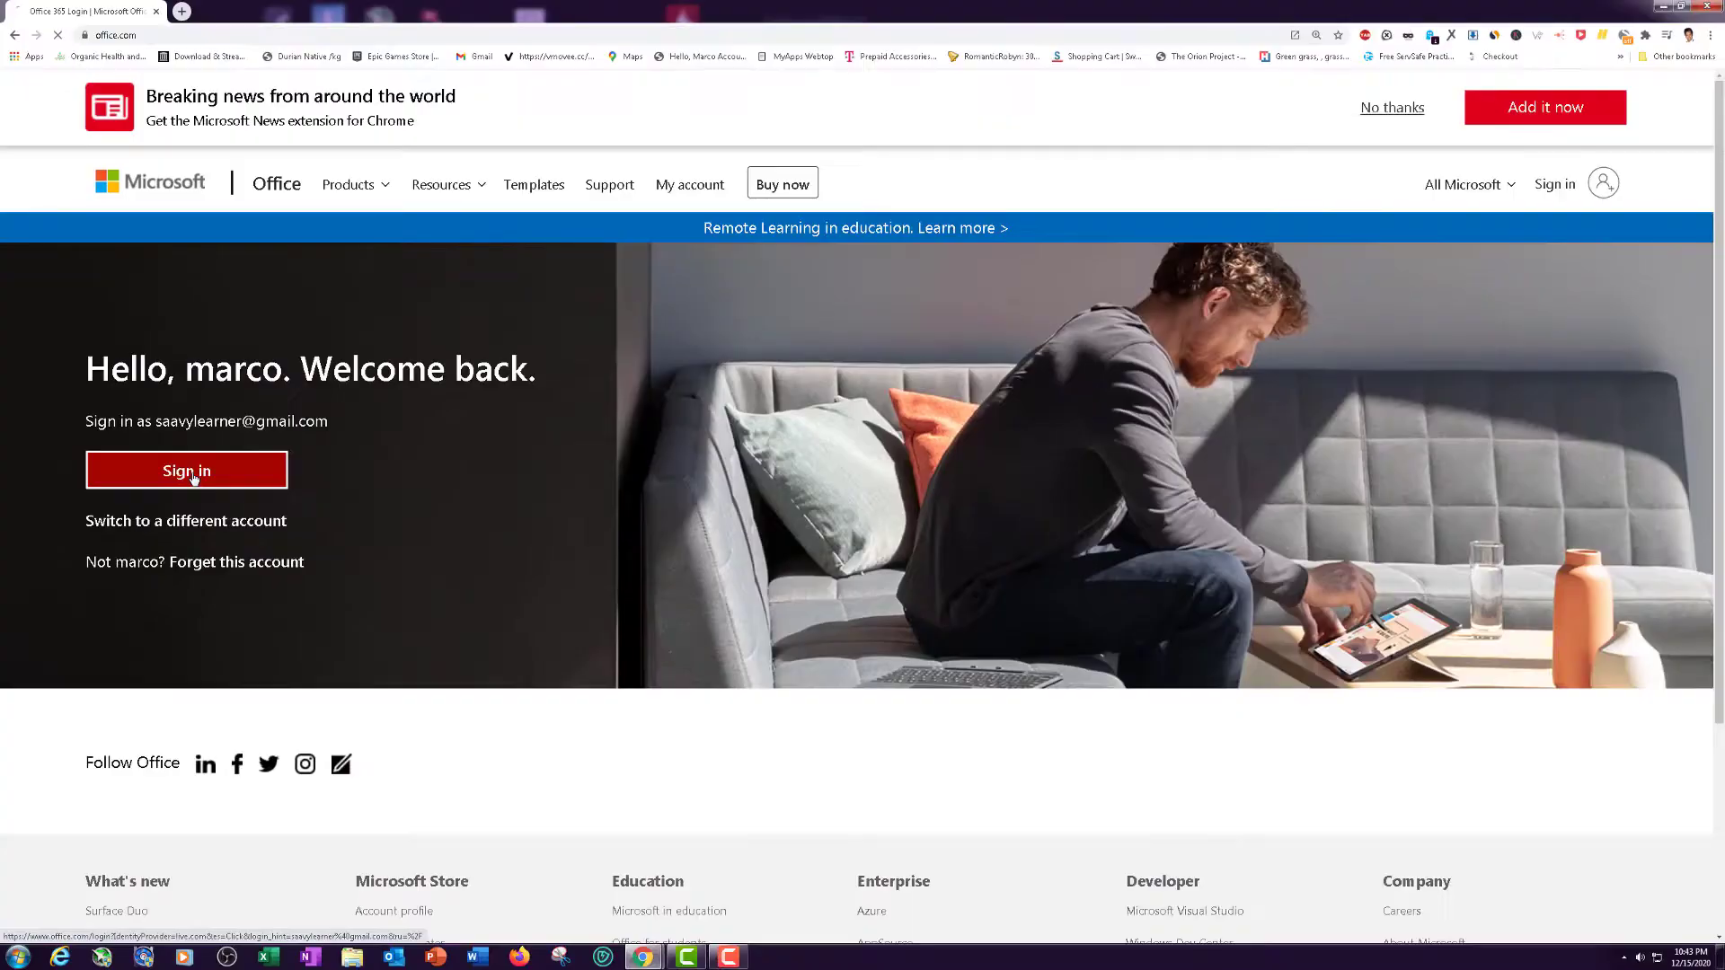
click(243, 609)
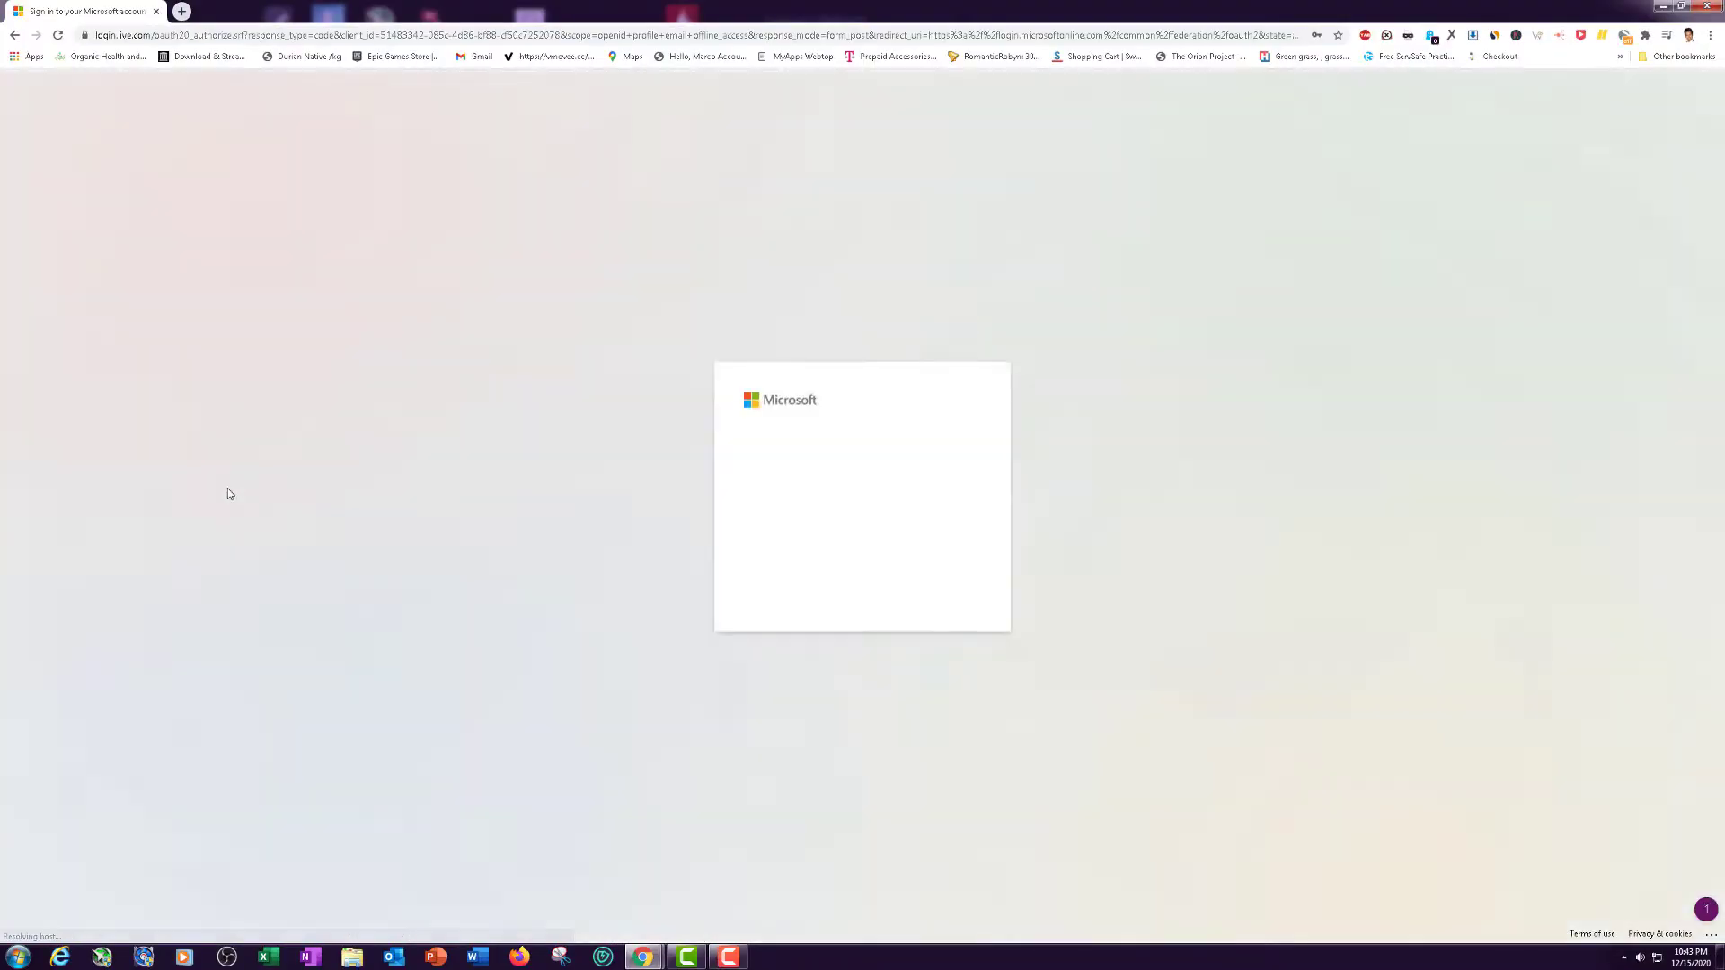
click(852, 486)
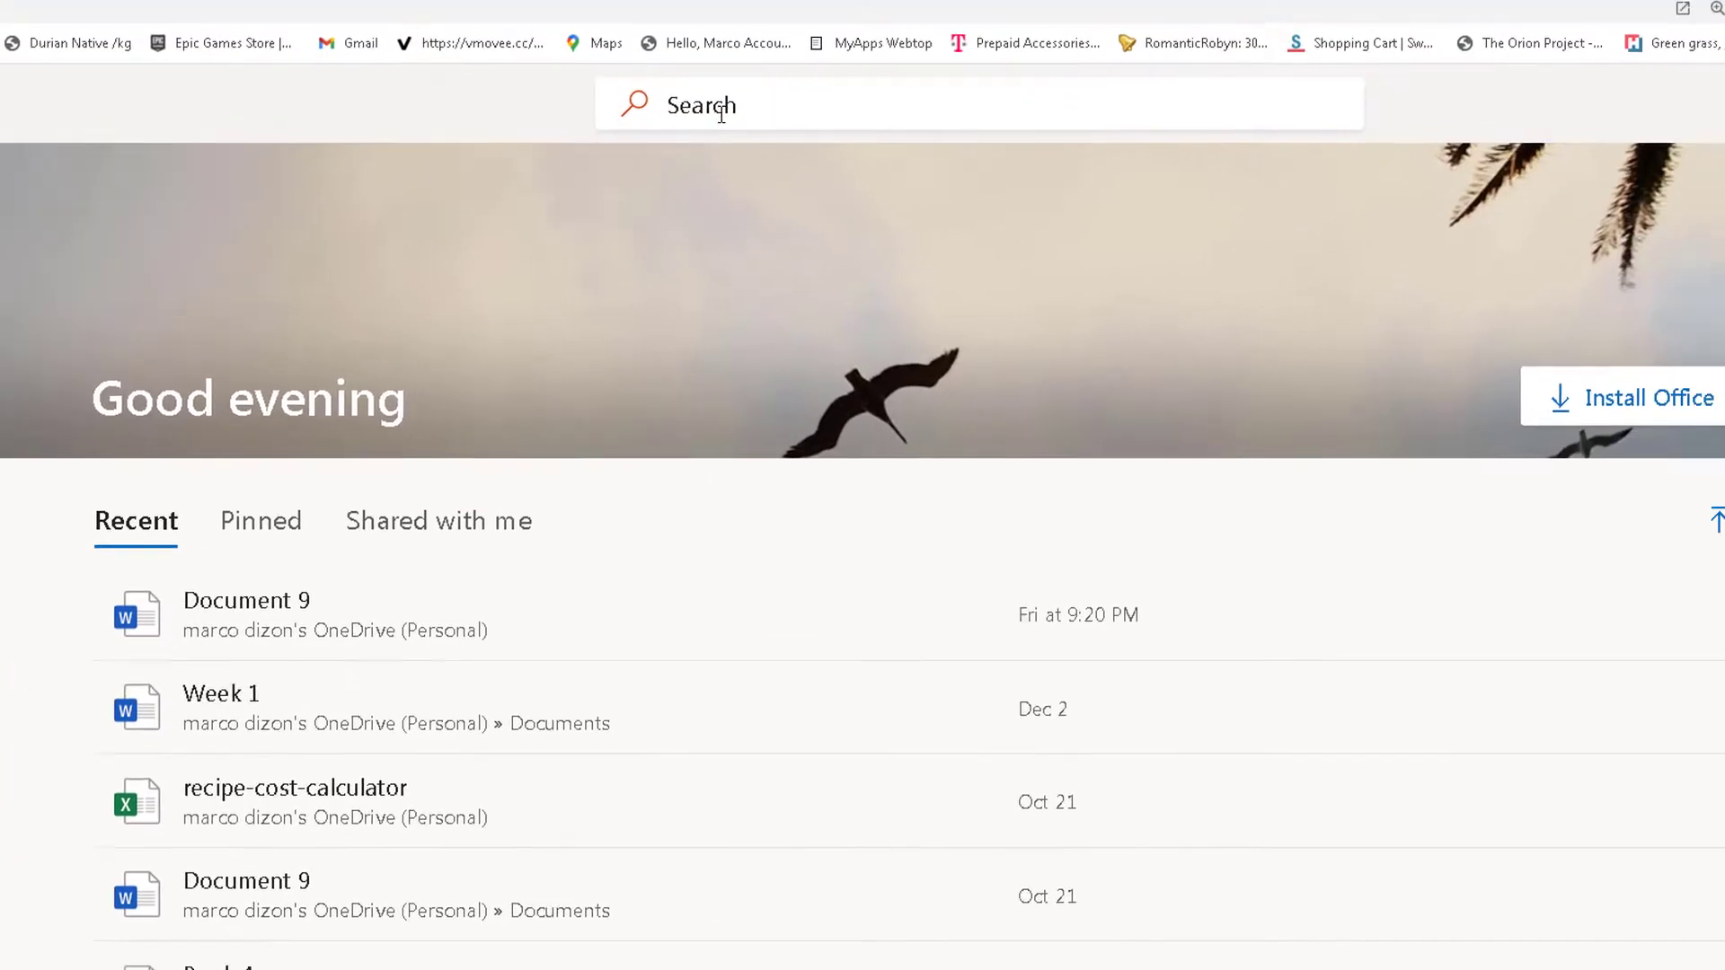
Search Office for 'calendar' and open the Calendar app.
click(720, 111)
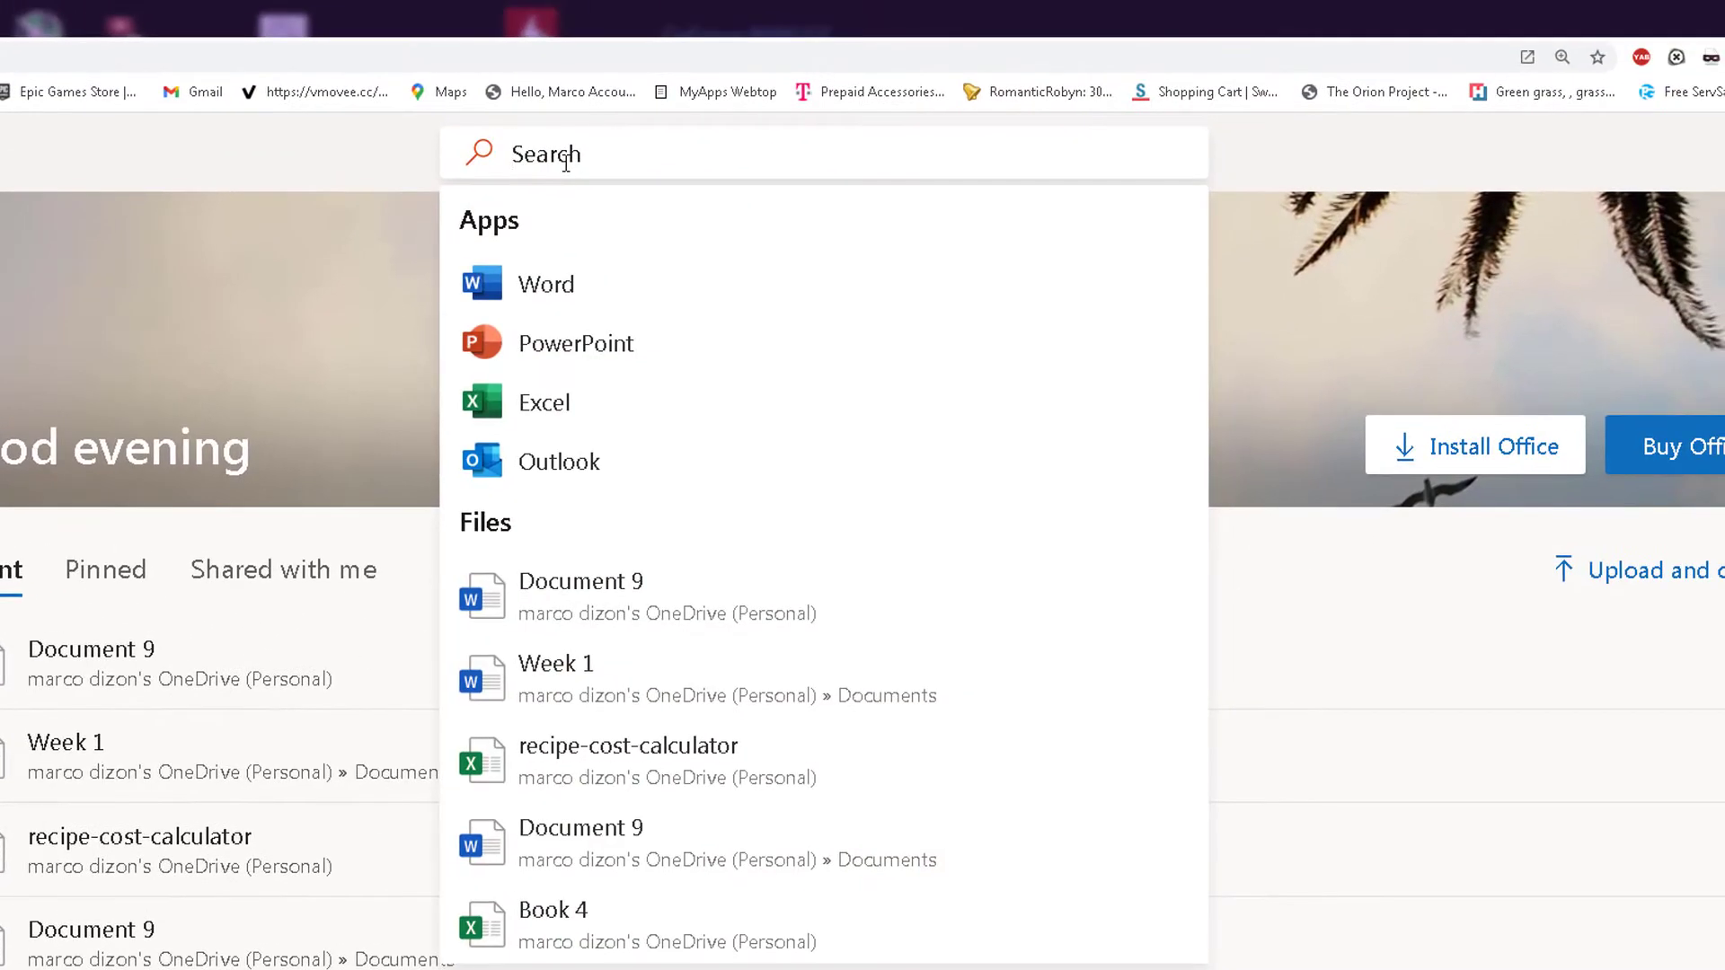
text(calender)
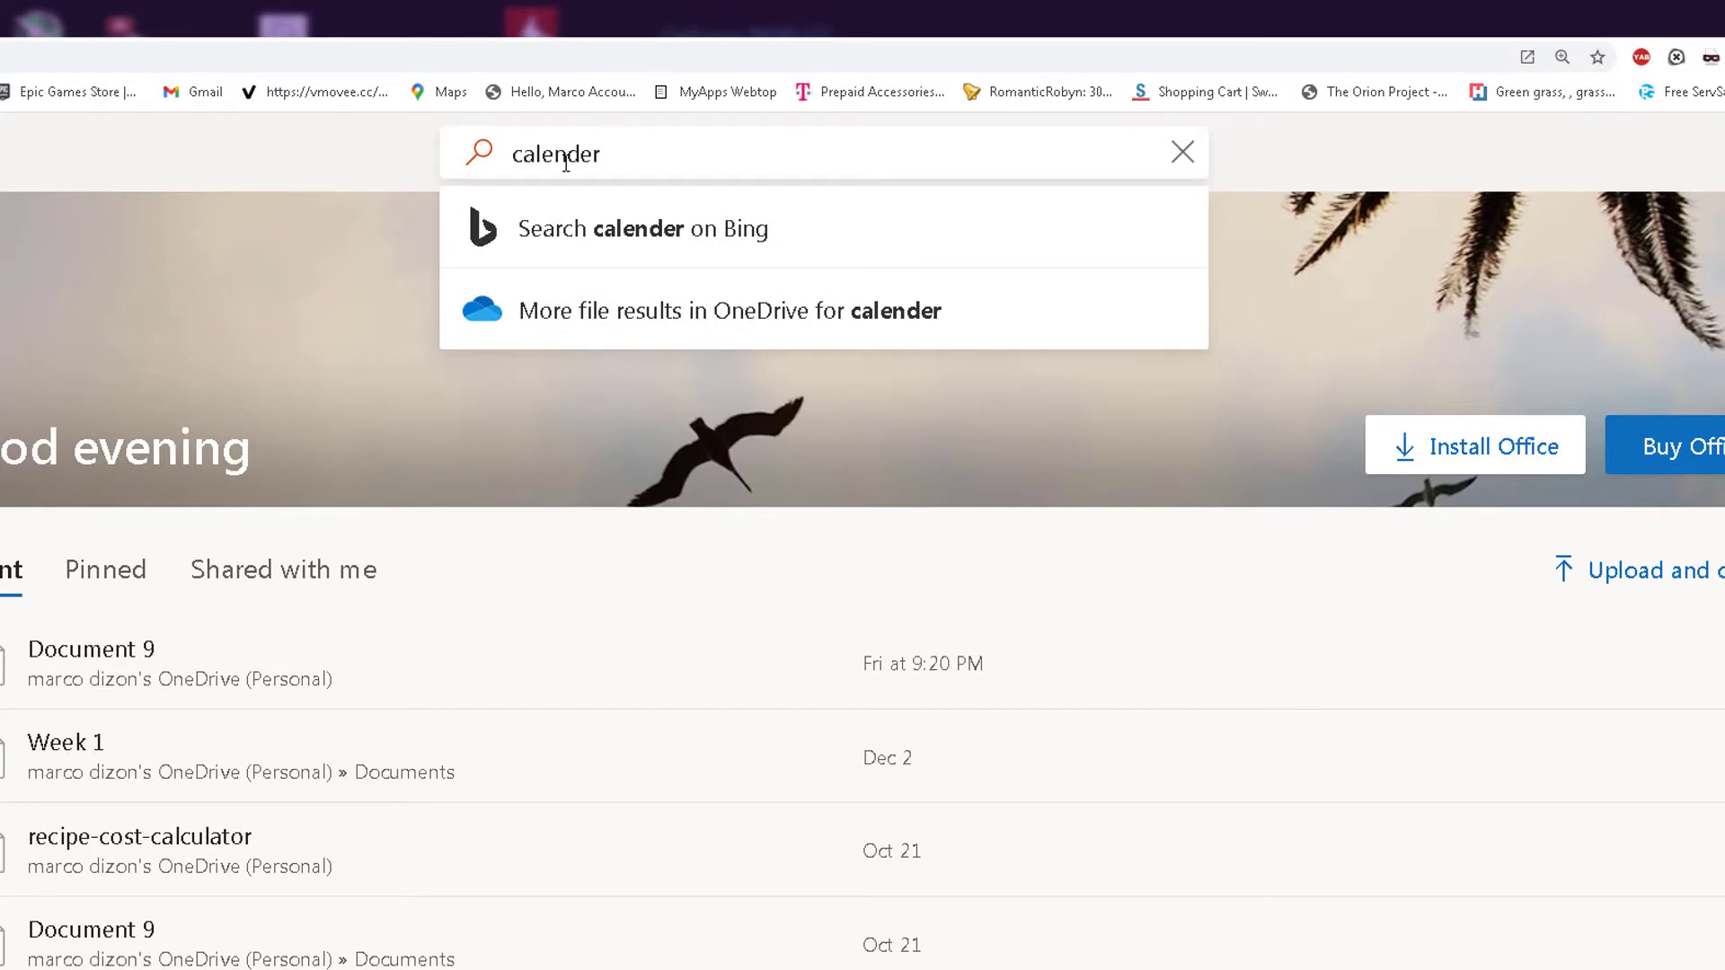
key(BackSpace)
key(BackSpace)
text(ar)
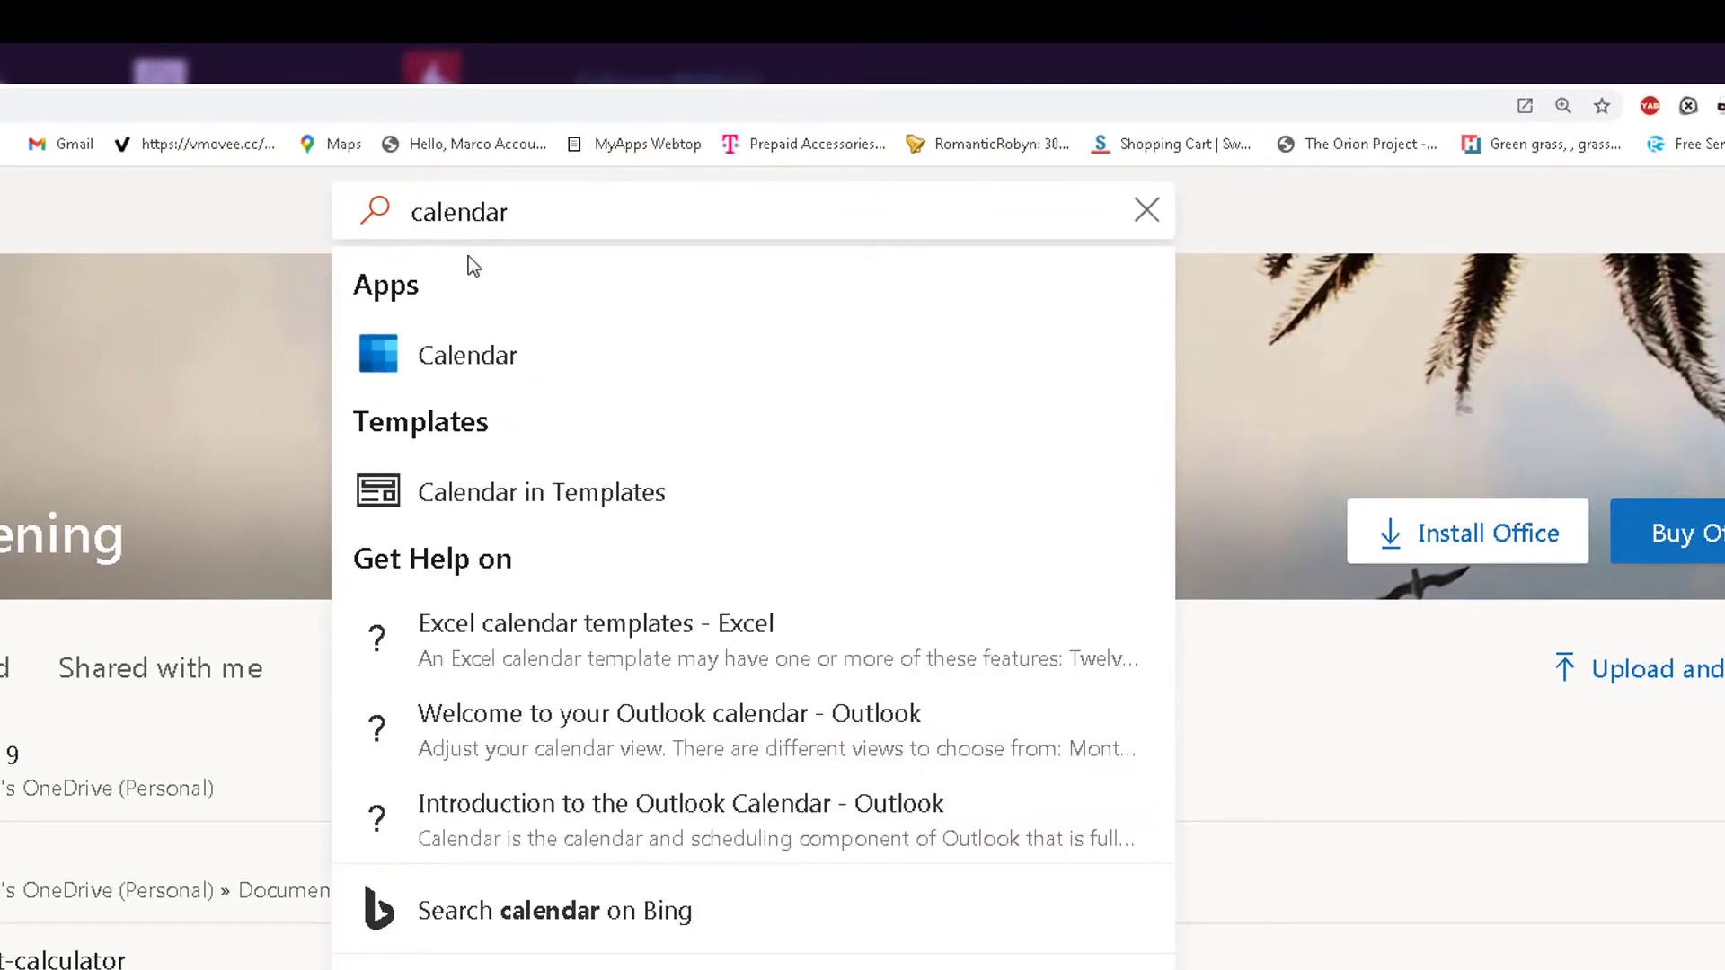
click(459, 358)
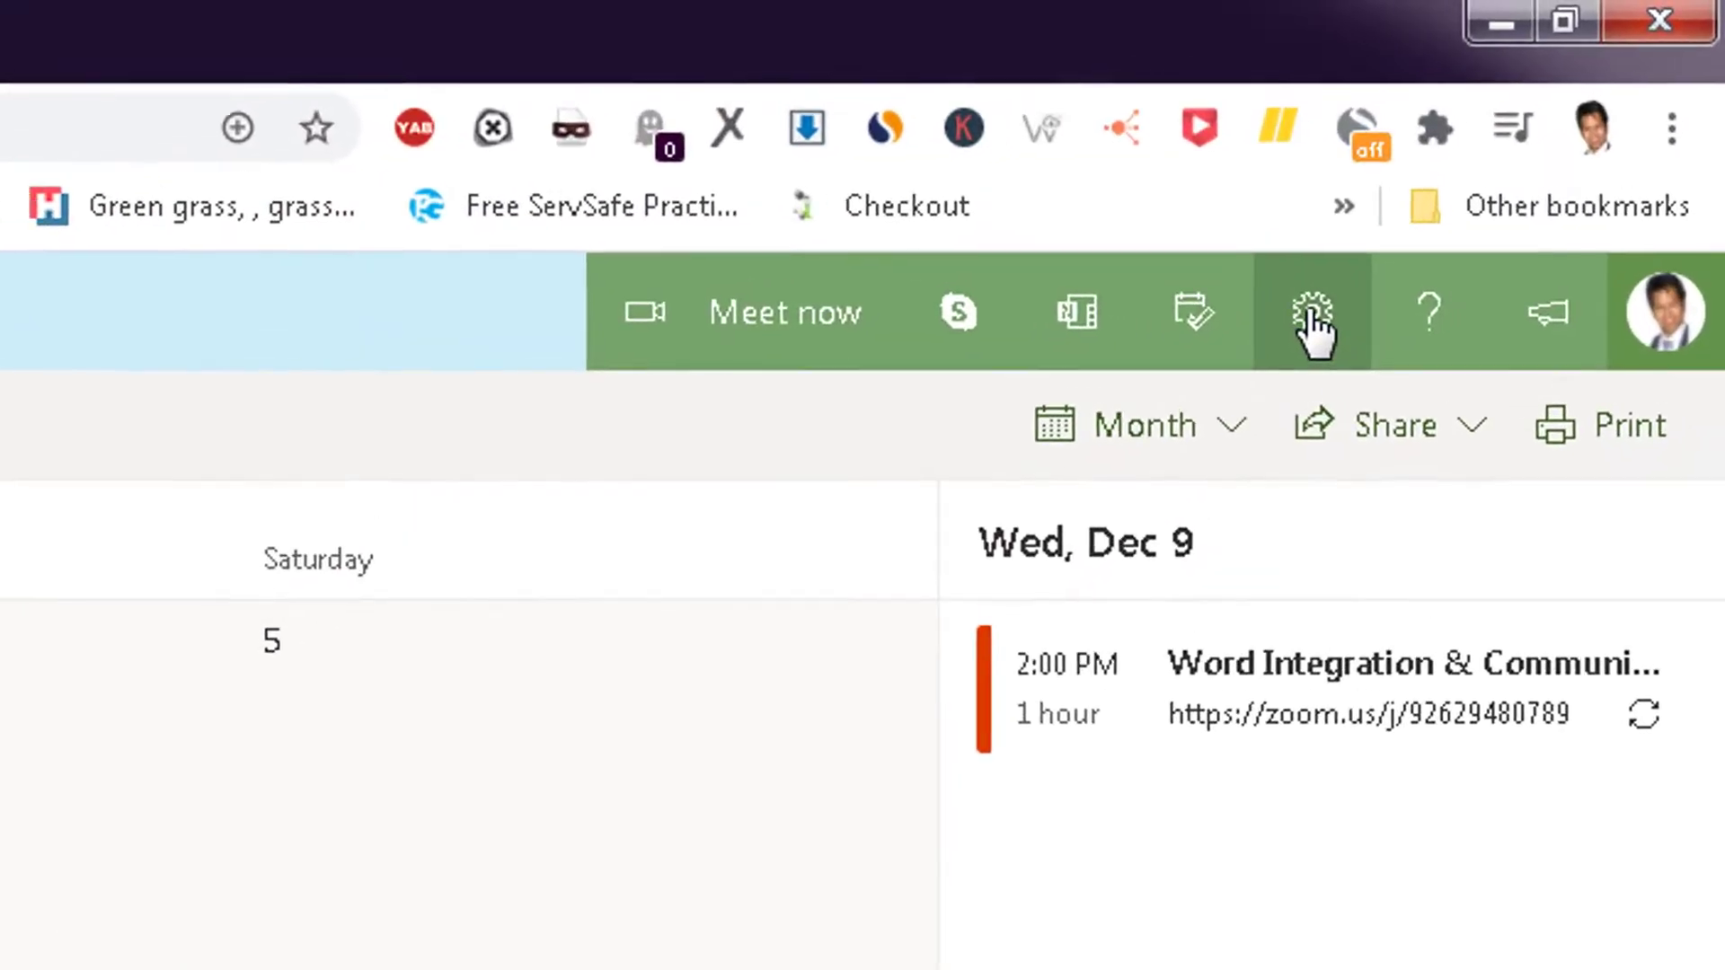
From the gear menu, open all Outlook settings at General › Language and time.
click(1311, 313)
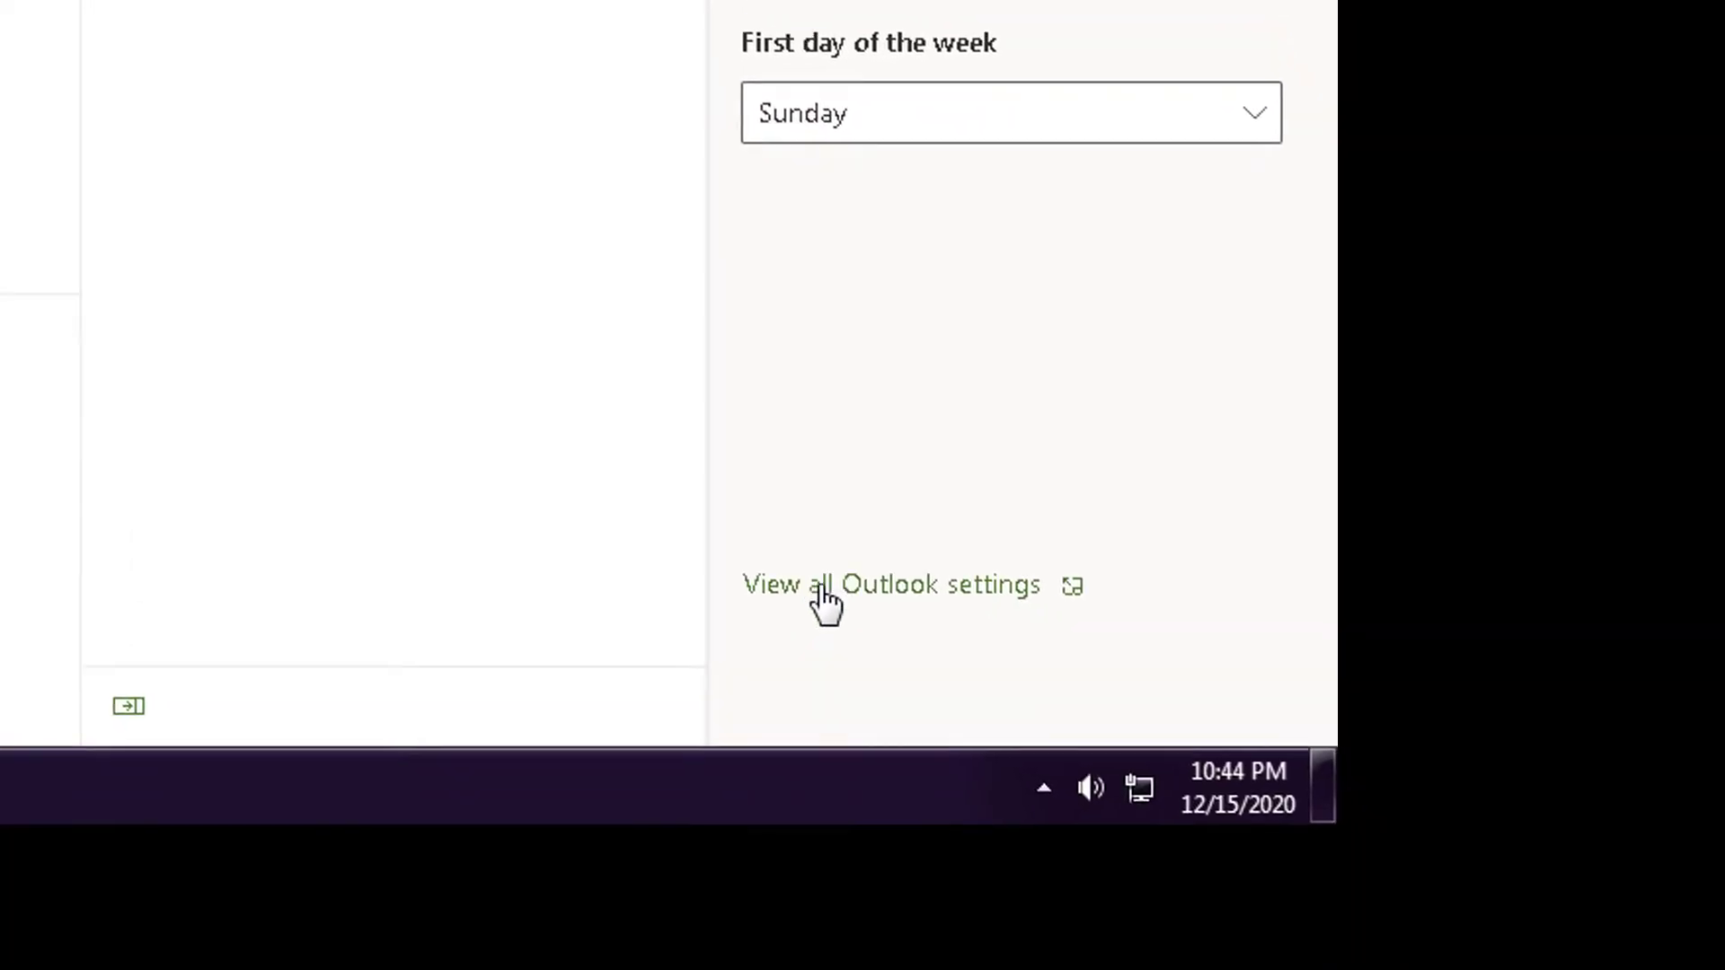
click(823, 589)
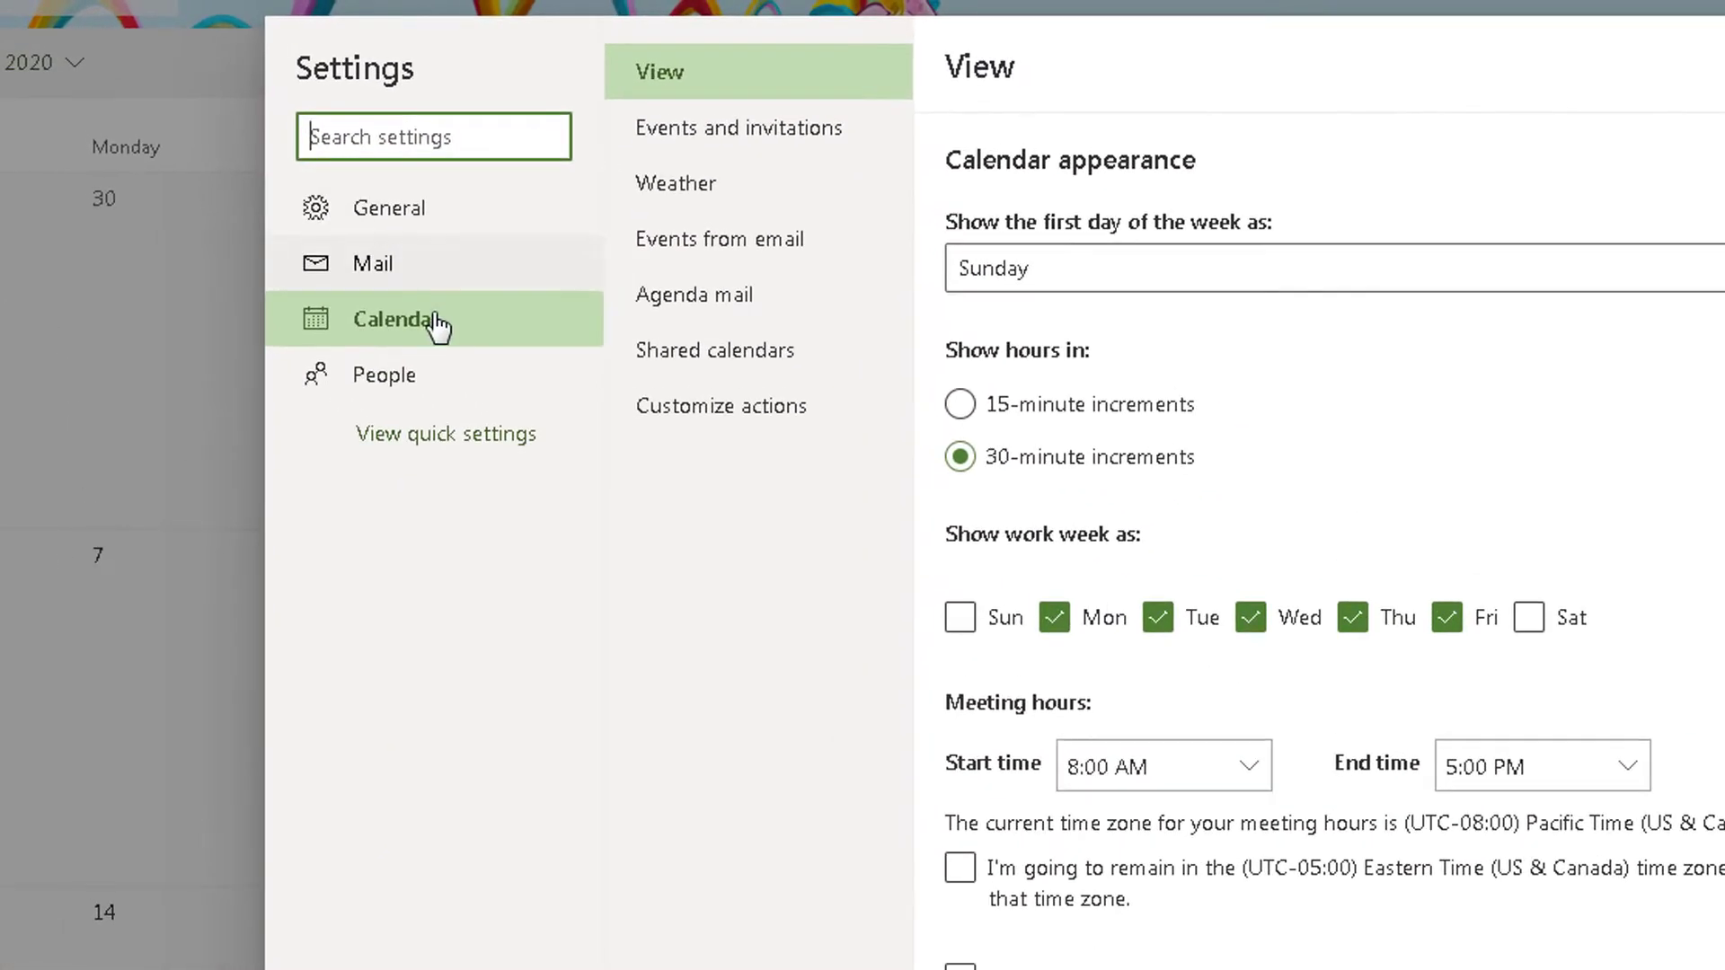
click(364, 215)
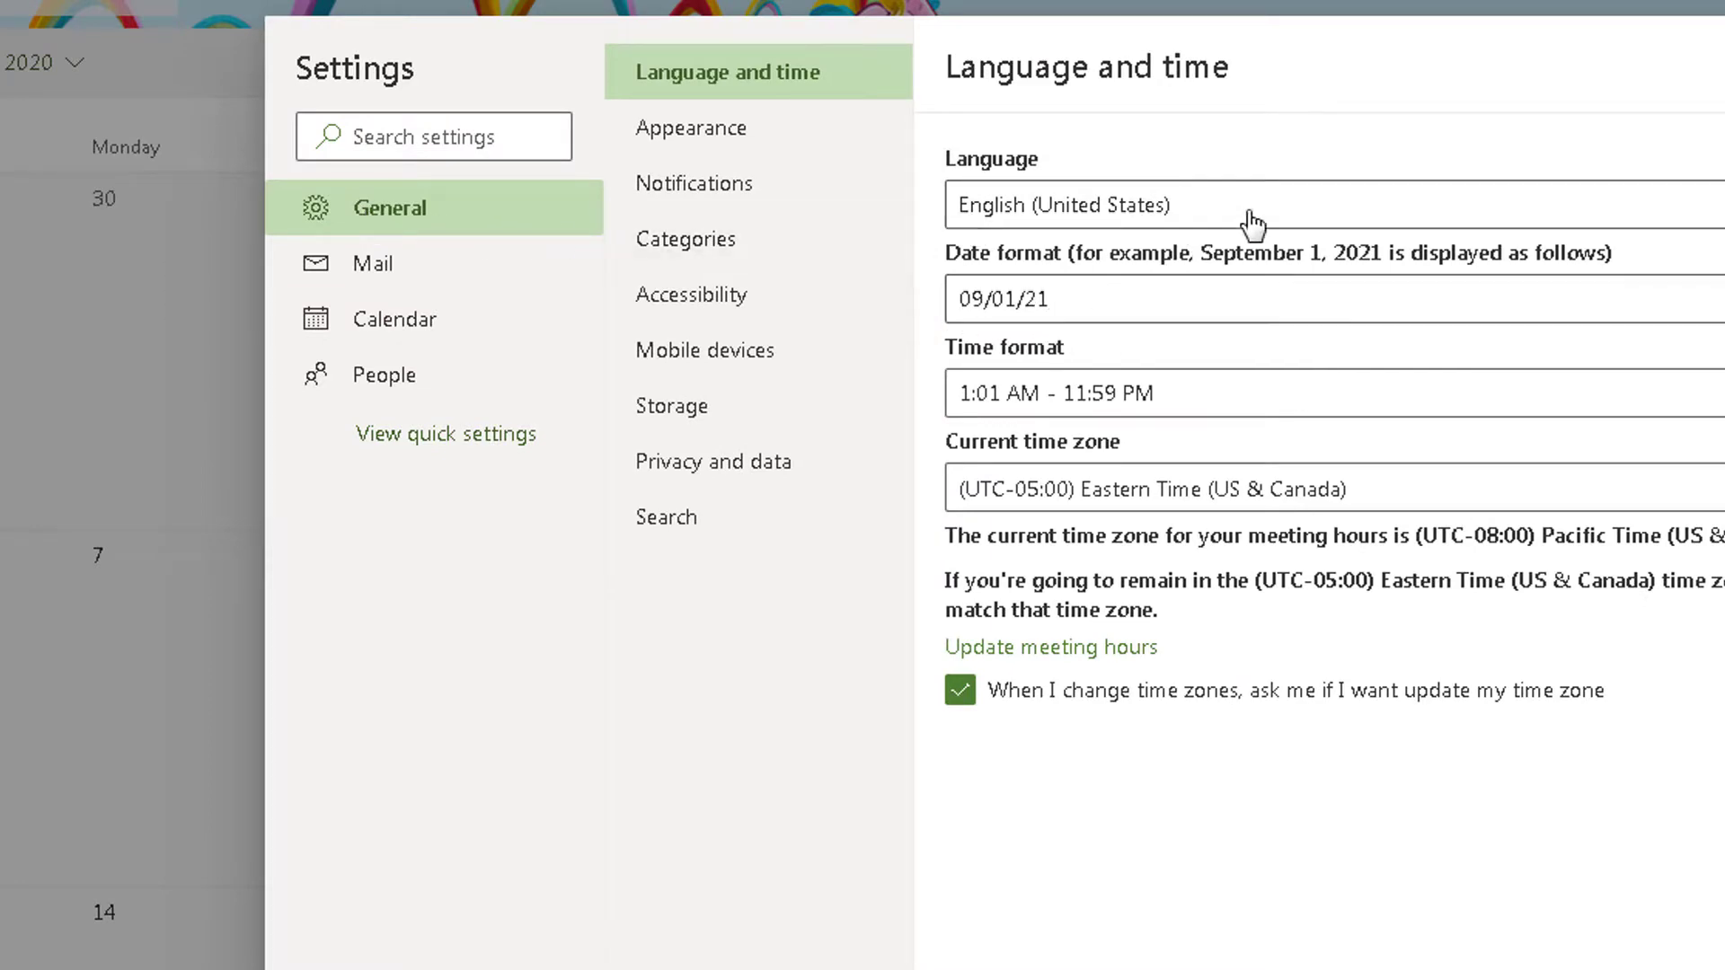
Keep English (United States), the 09/01/21 date format and the 1:01 AM time format.
click(1268, 207)
click(1267, 207)
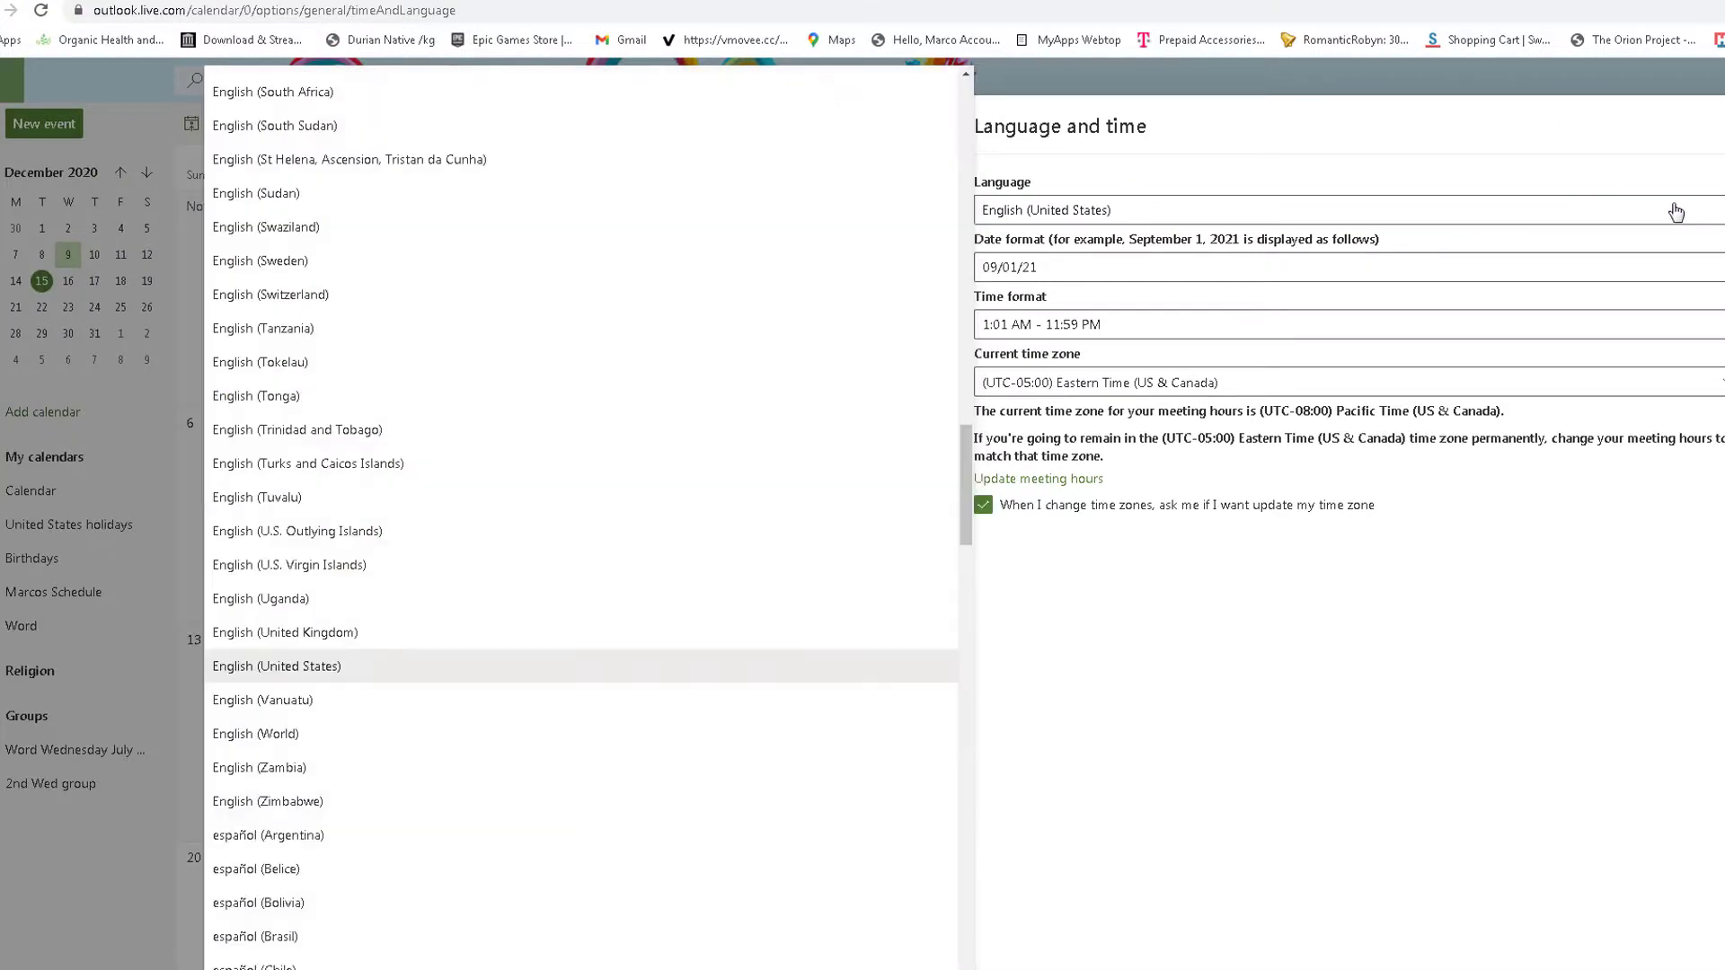
click(179, 666)
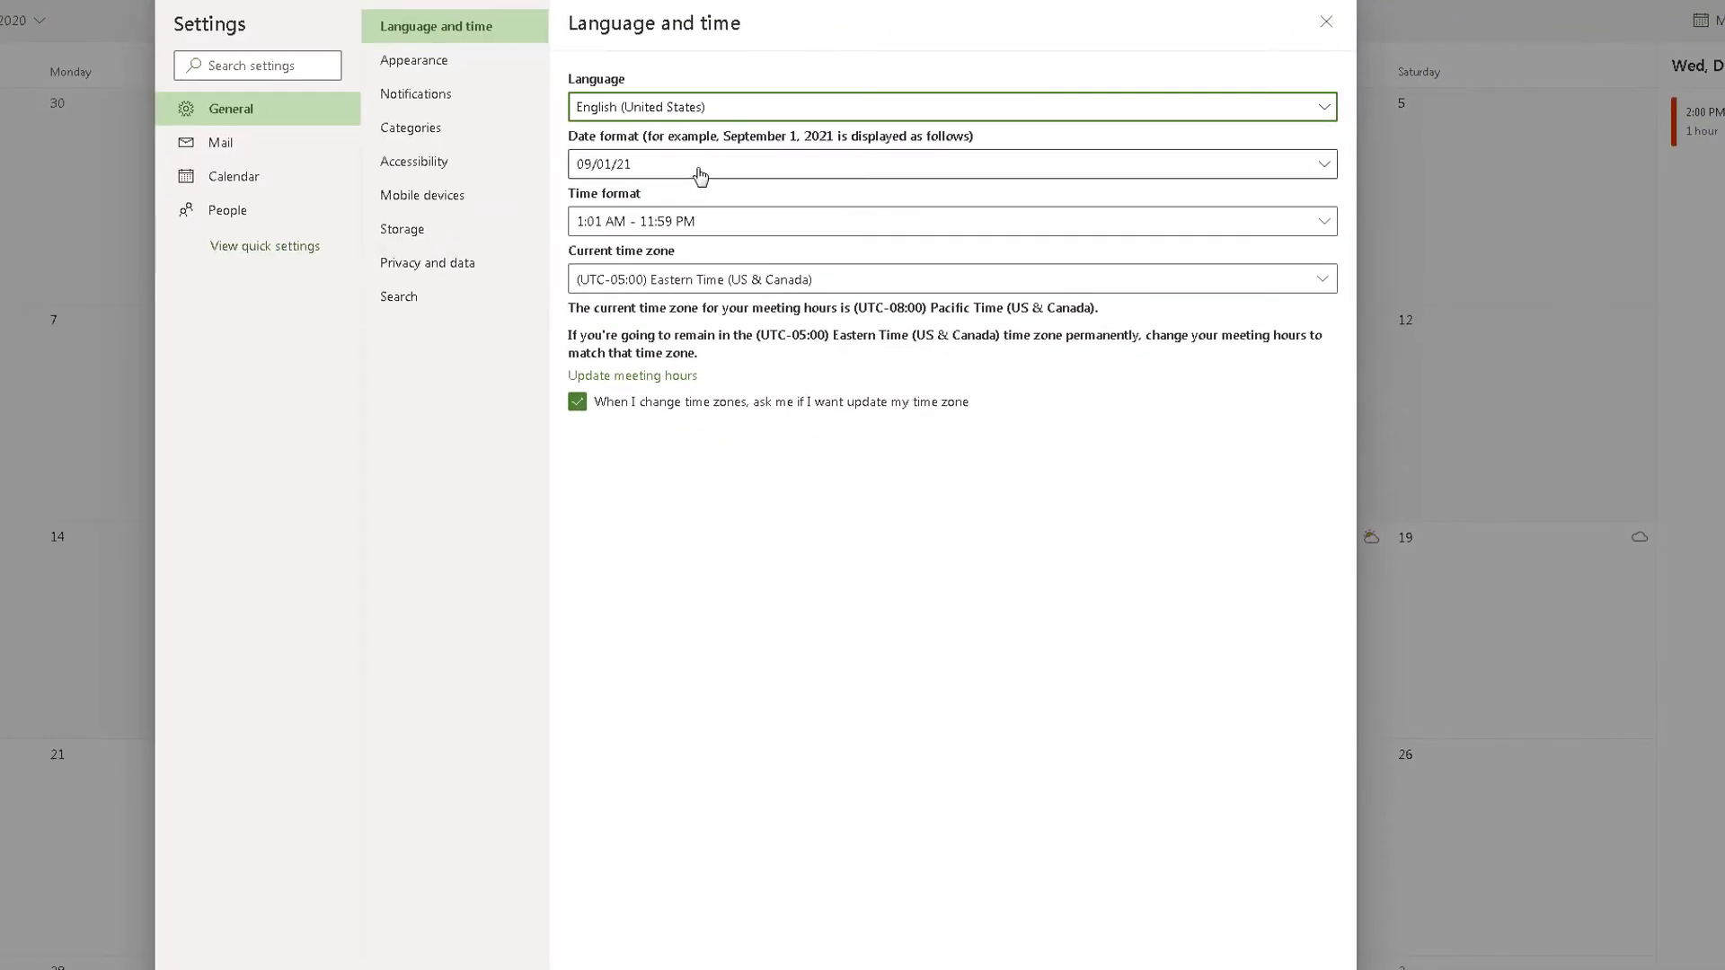
click(1060, 256)
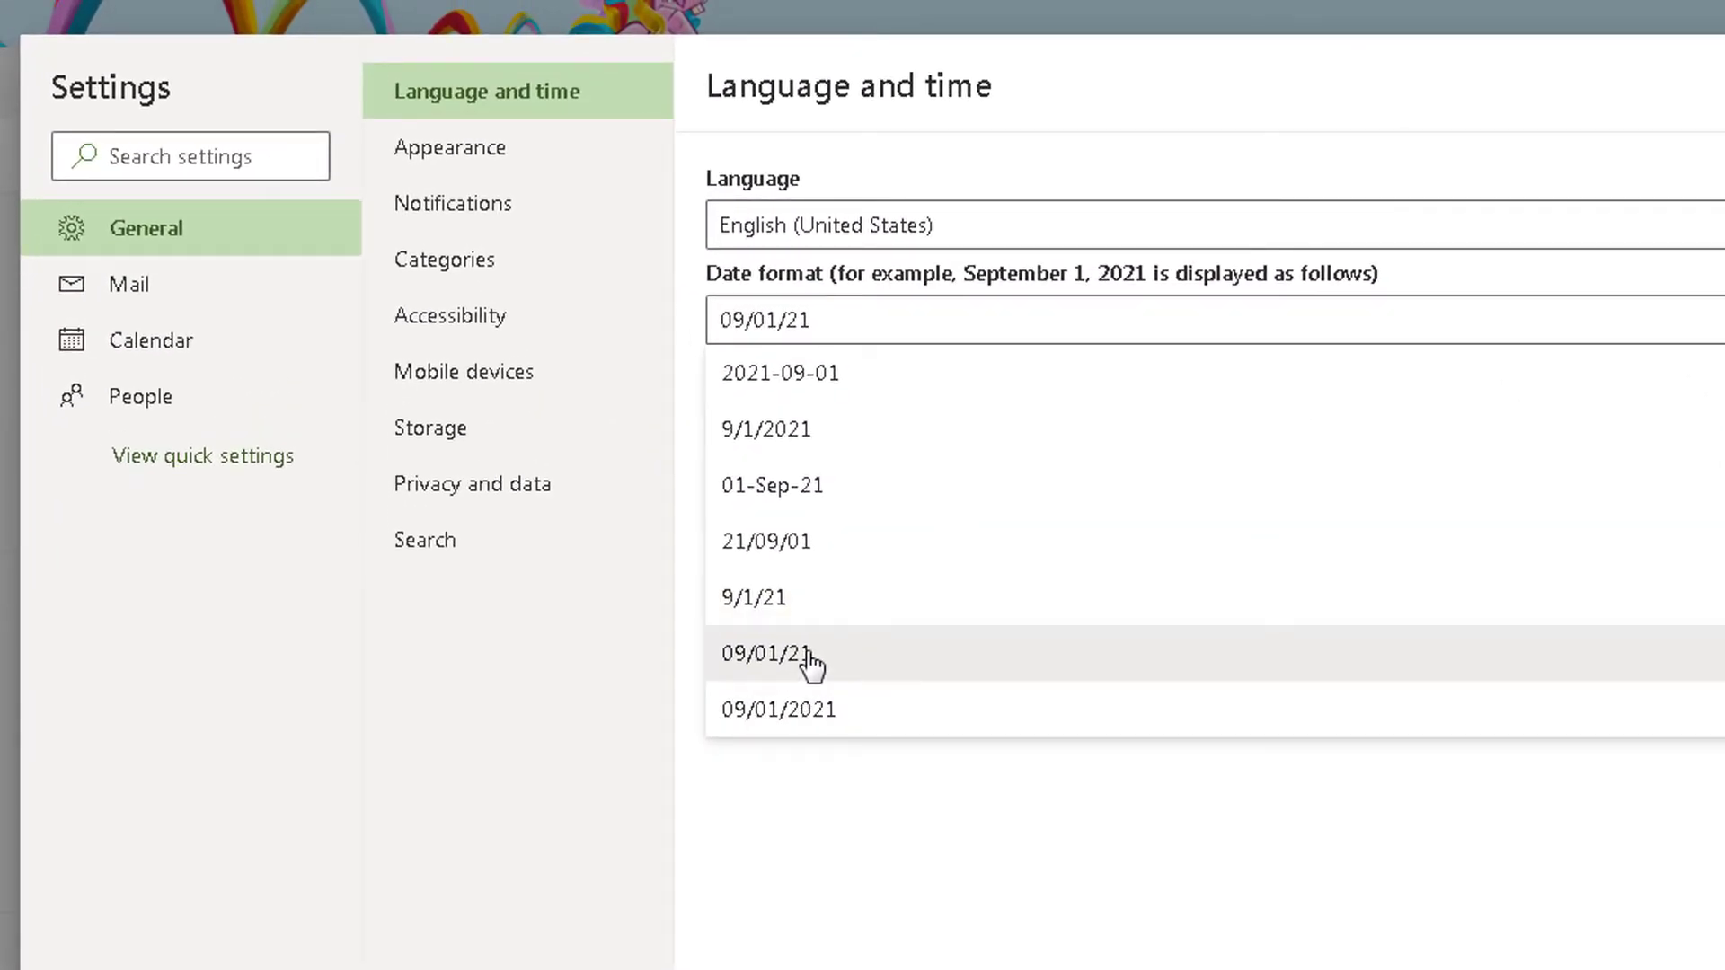
click(892, 656)
click(1075, 436)
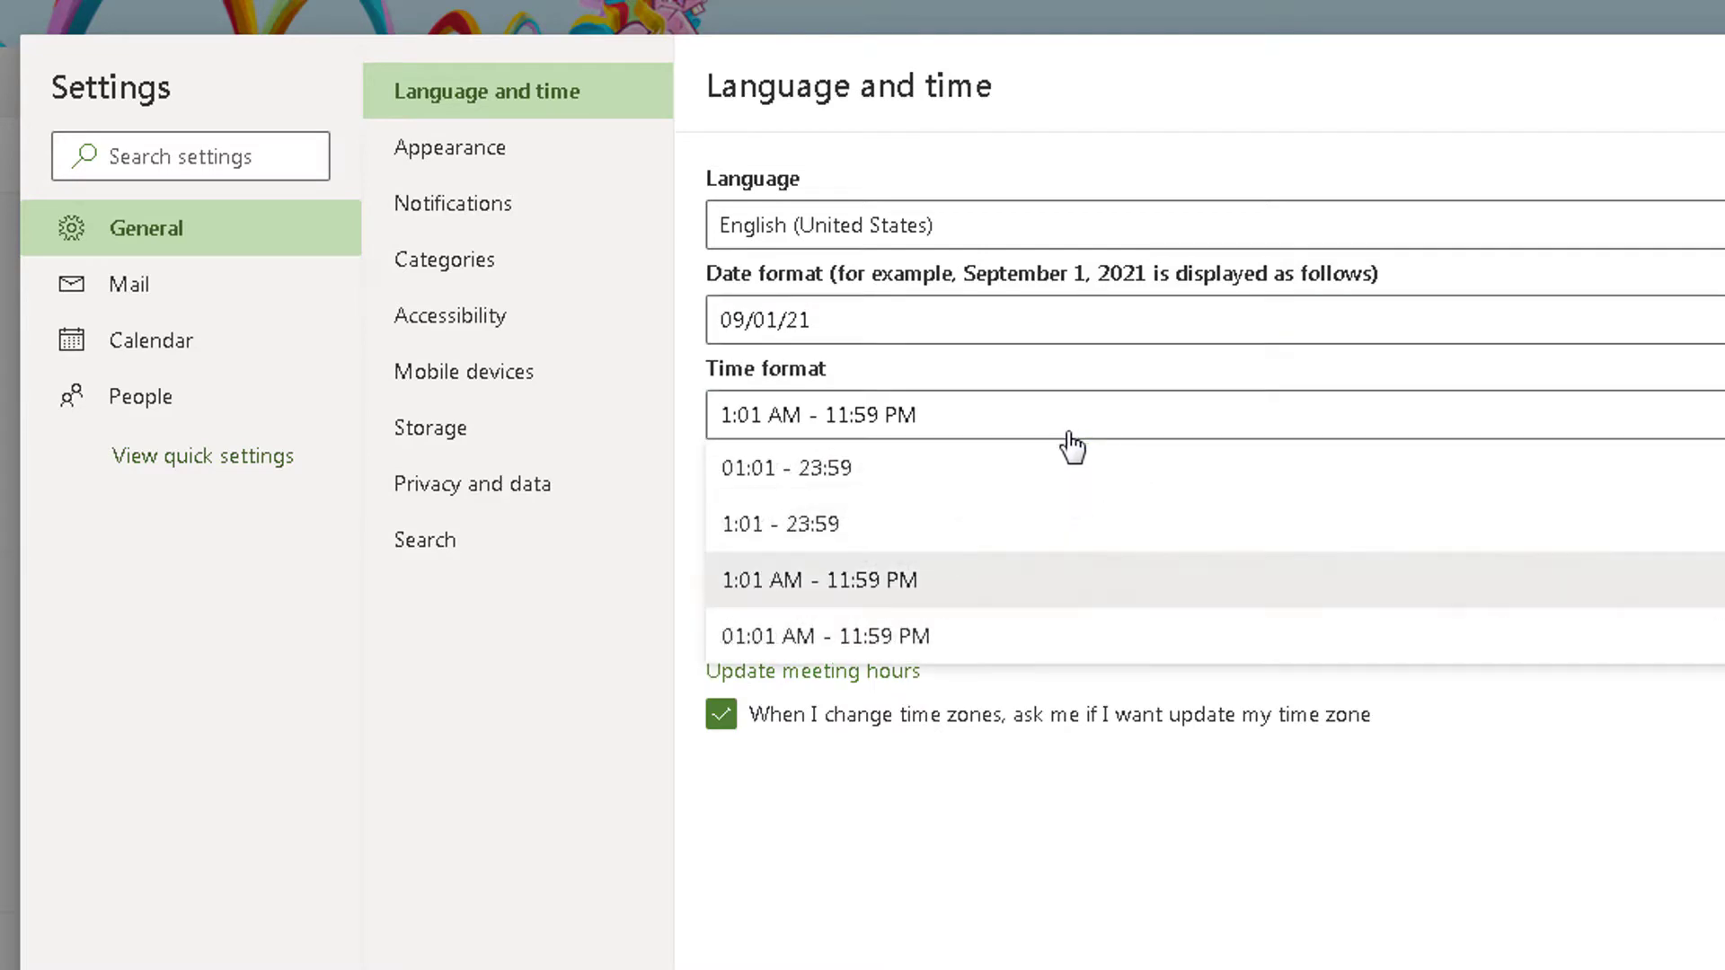
click(933, 593)
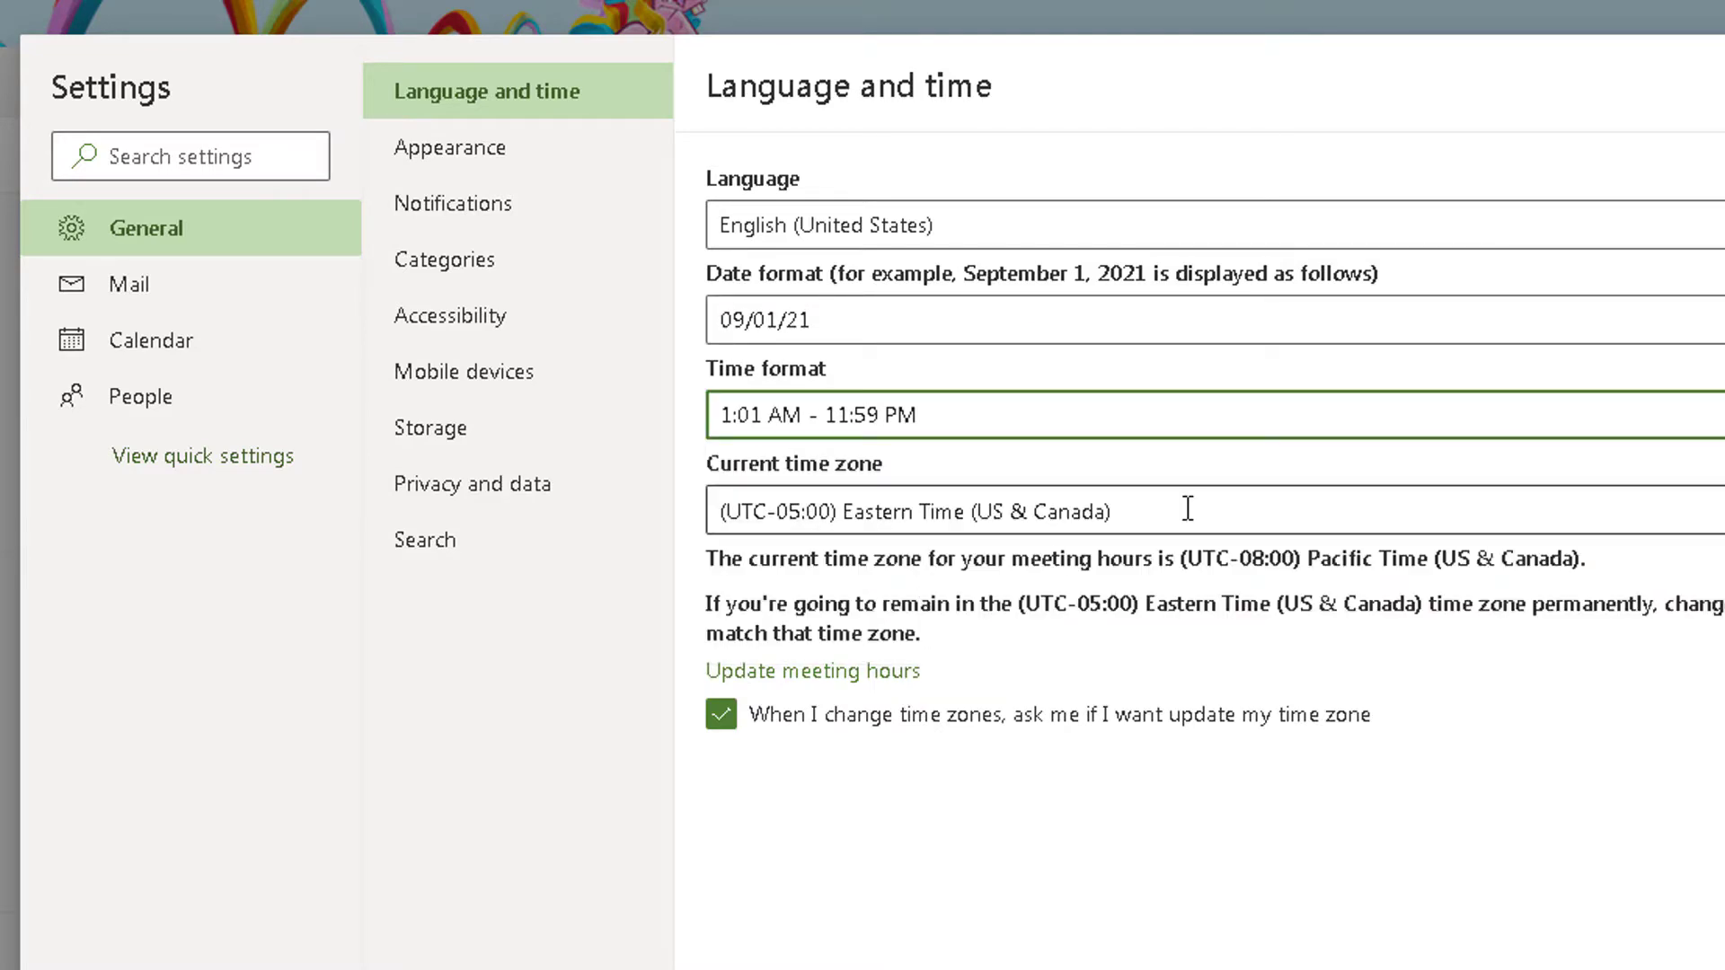
Set the time zone to Arlington, Virginia (Eastern Time), ending on Notifications settings.
click(1188, 508)
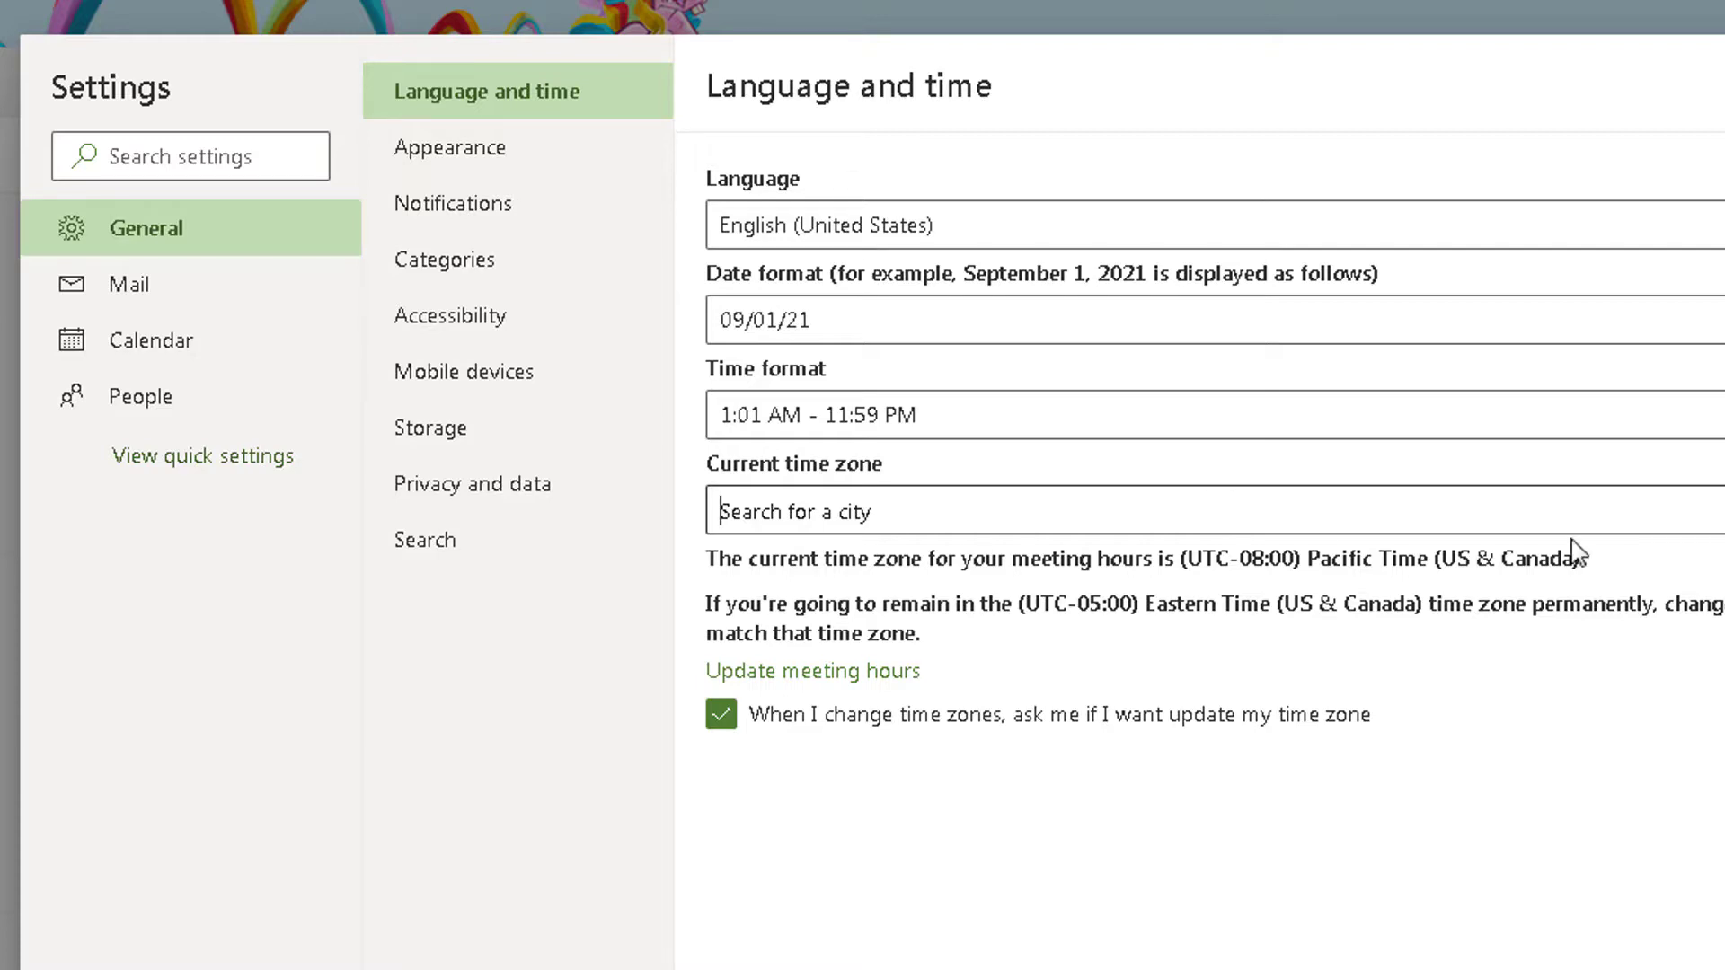
text(arlingto)
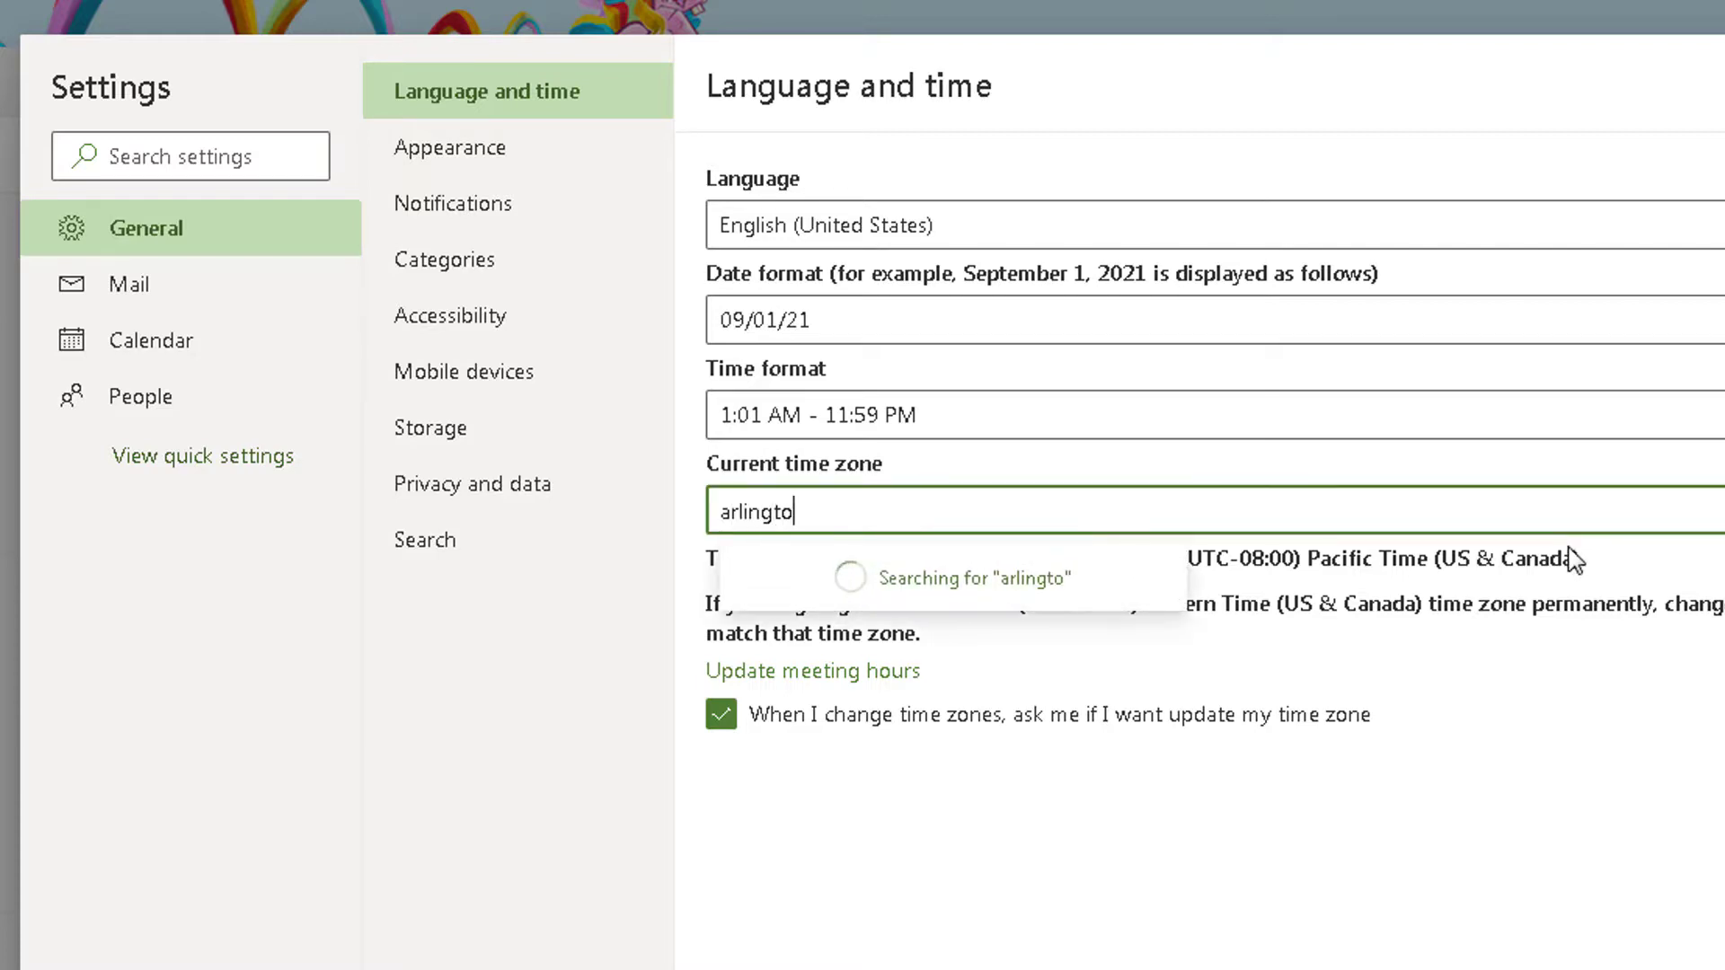
text(n vri)
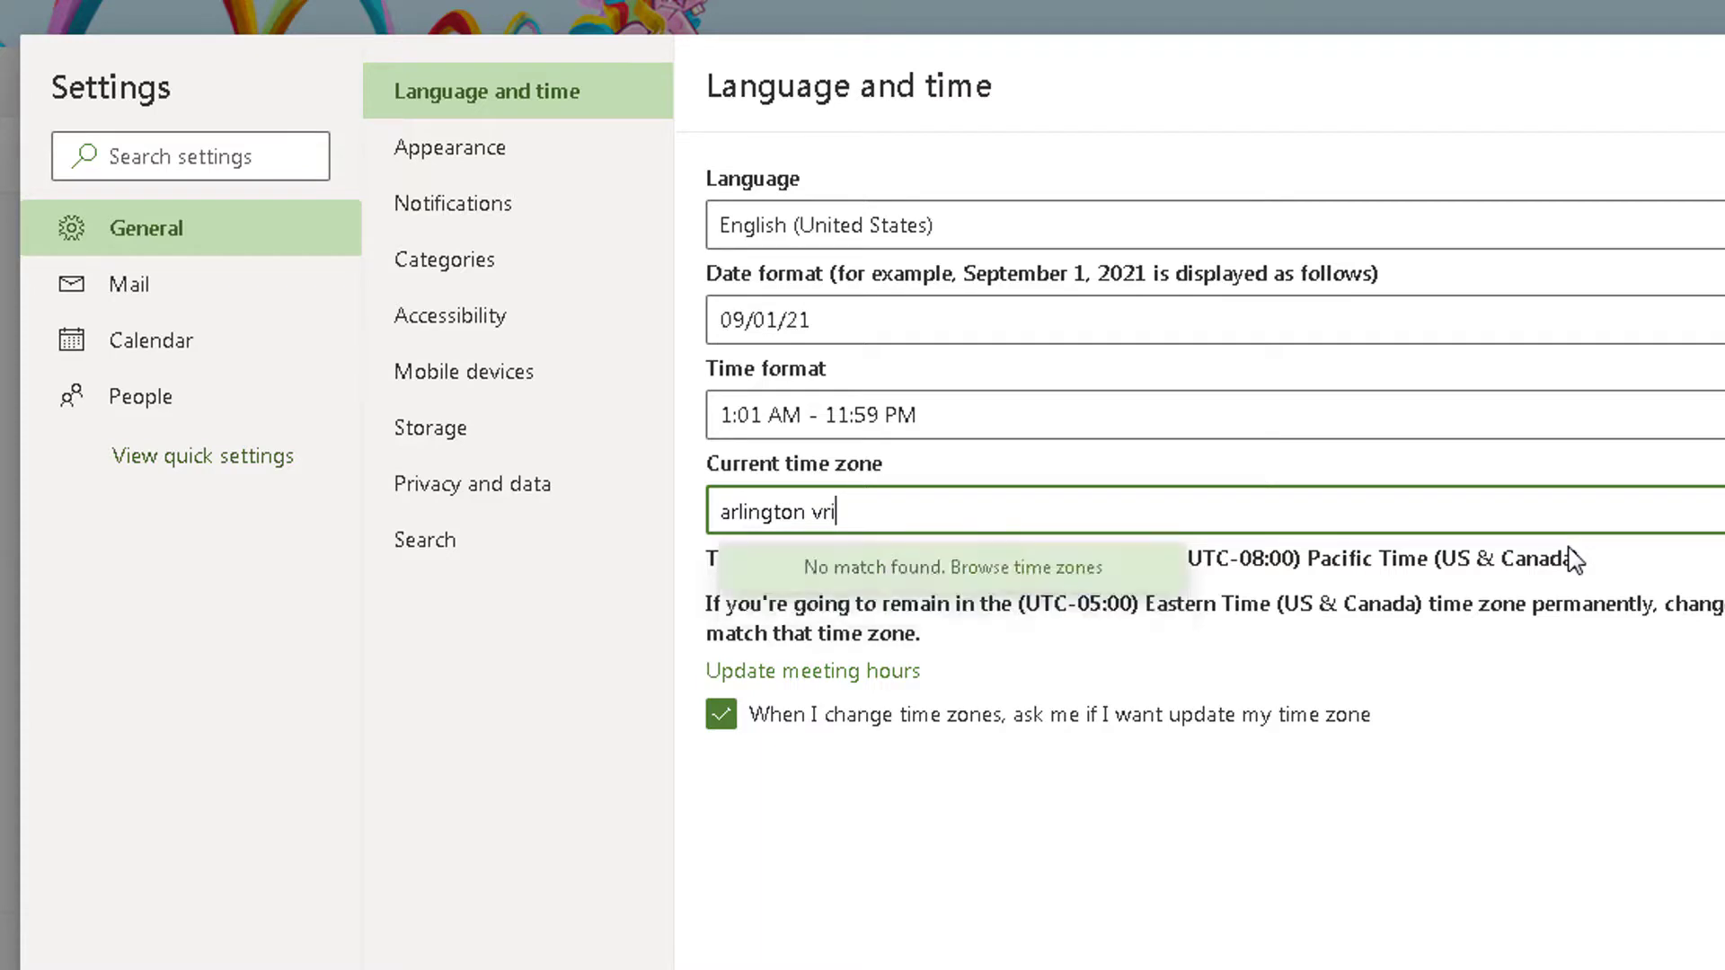
text(gin)
key(BackSpace)
key(BackSpace)
key(BackSpace)
key(BackSpace)
key(BackSpace)
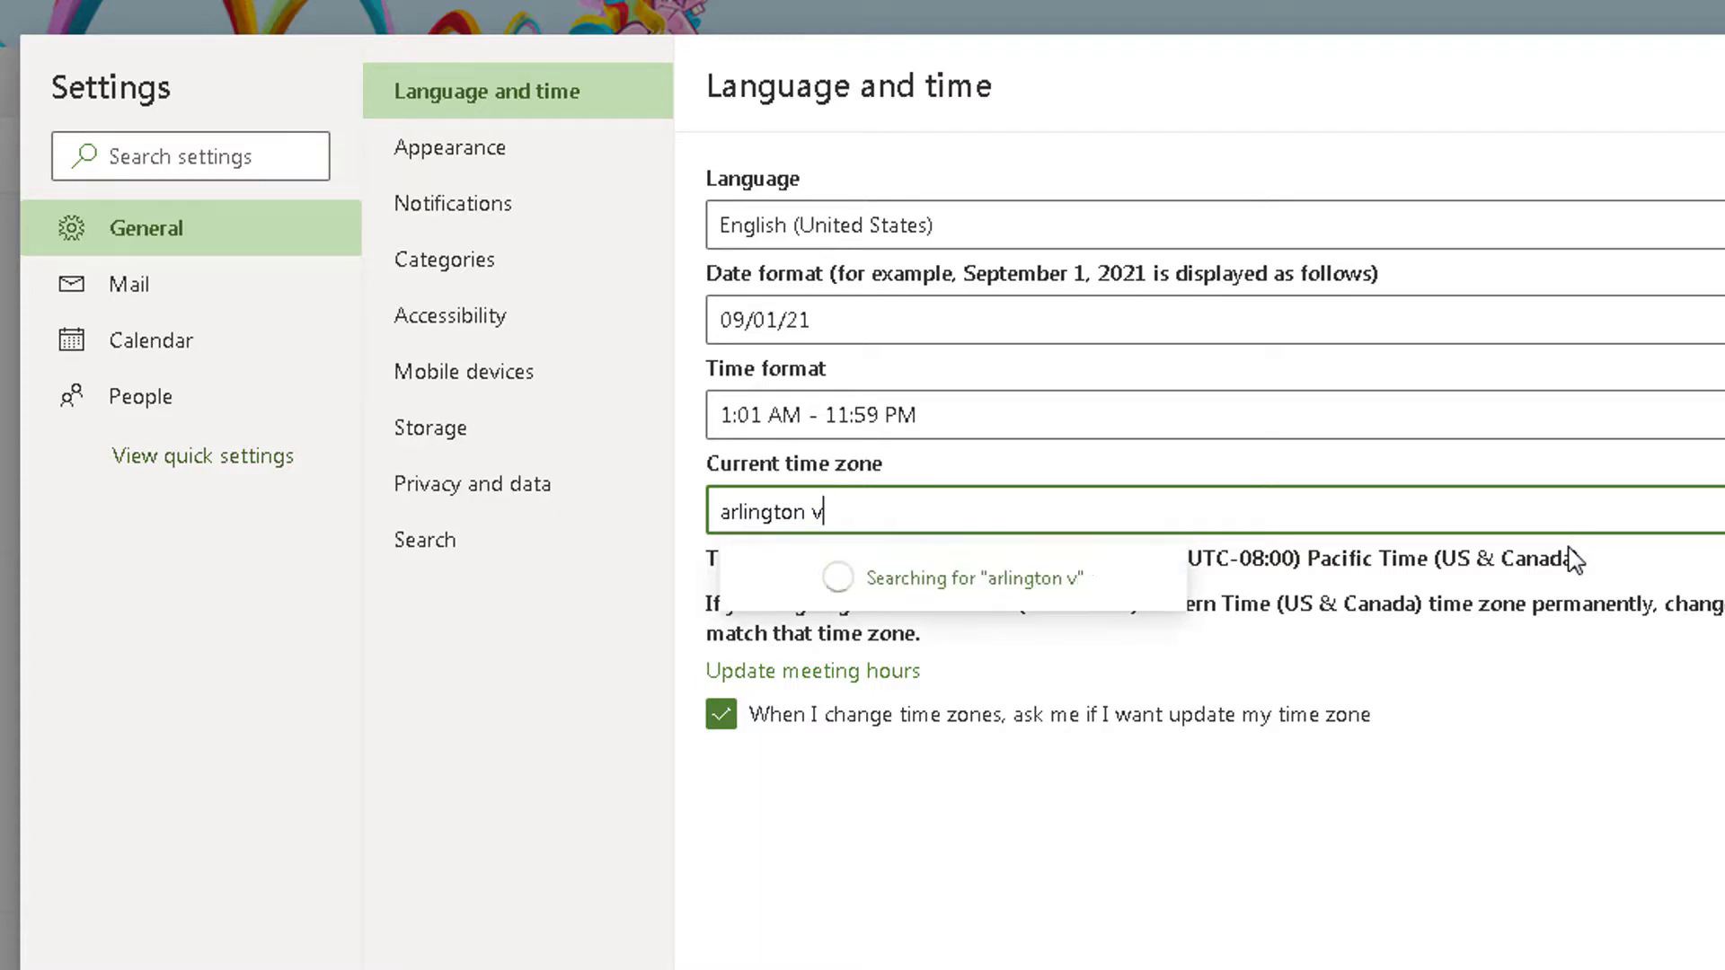
text(irginia)
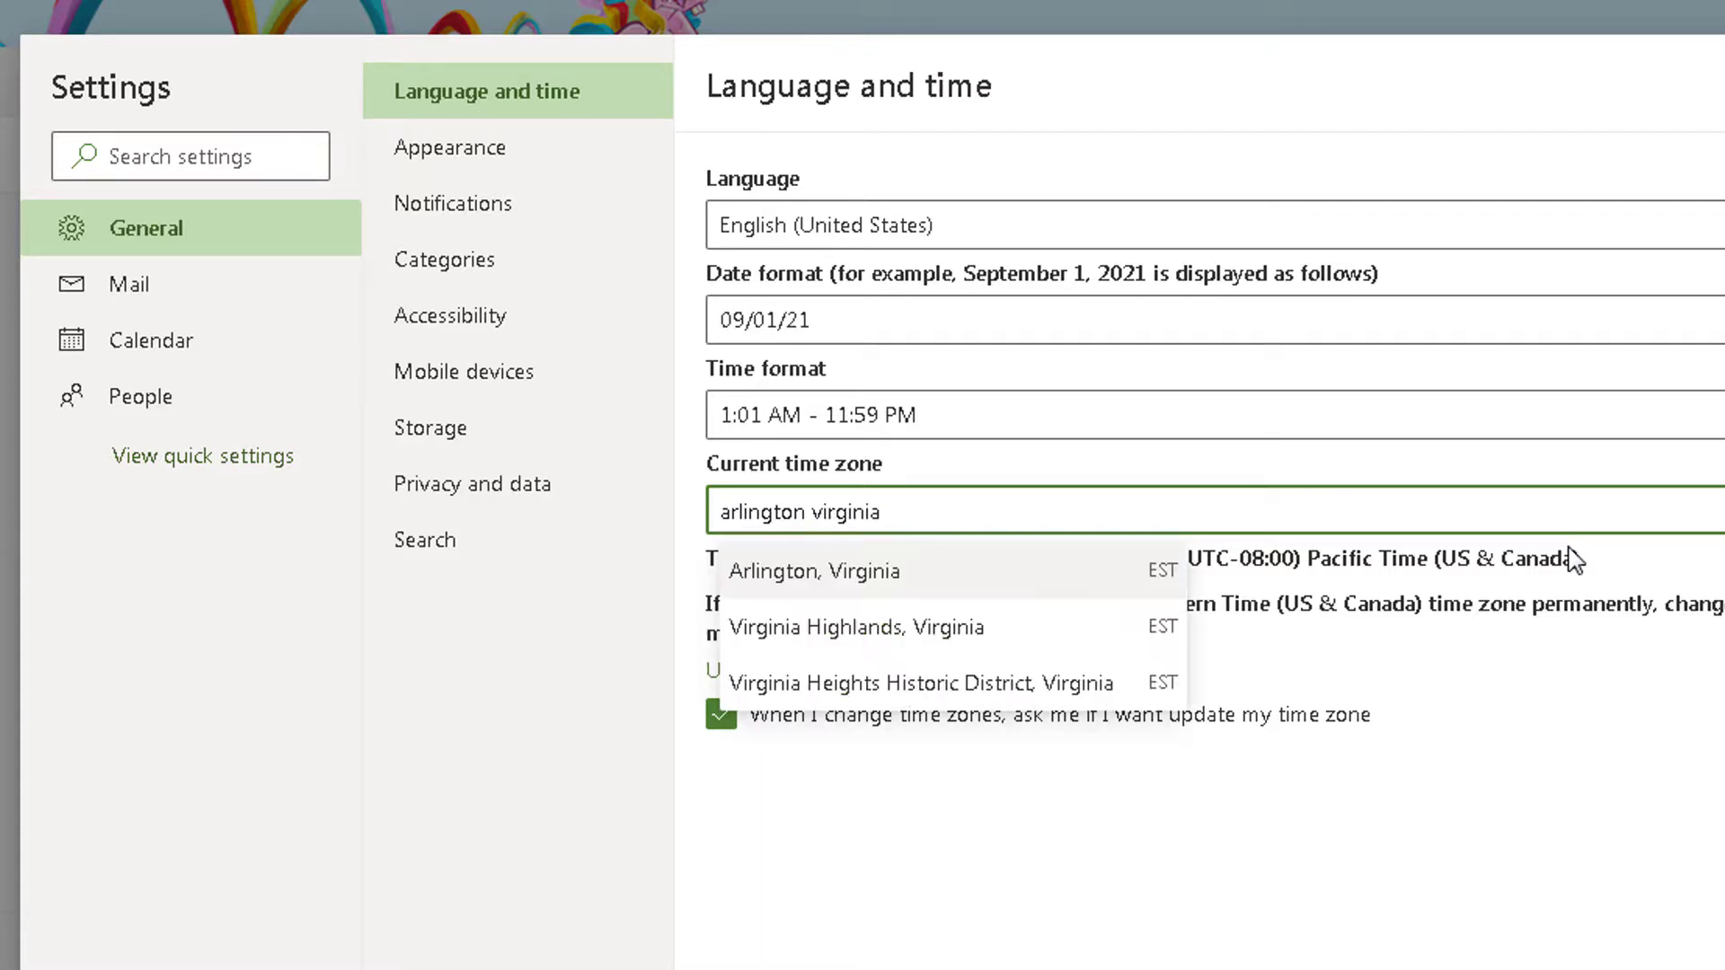
click(884, 579)
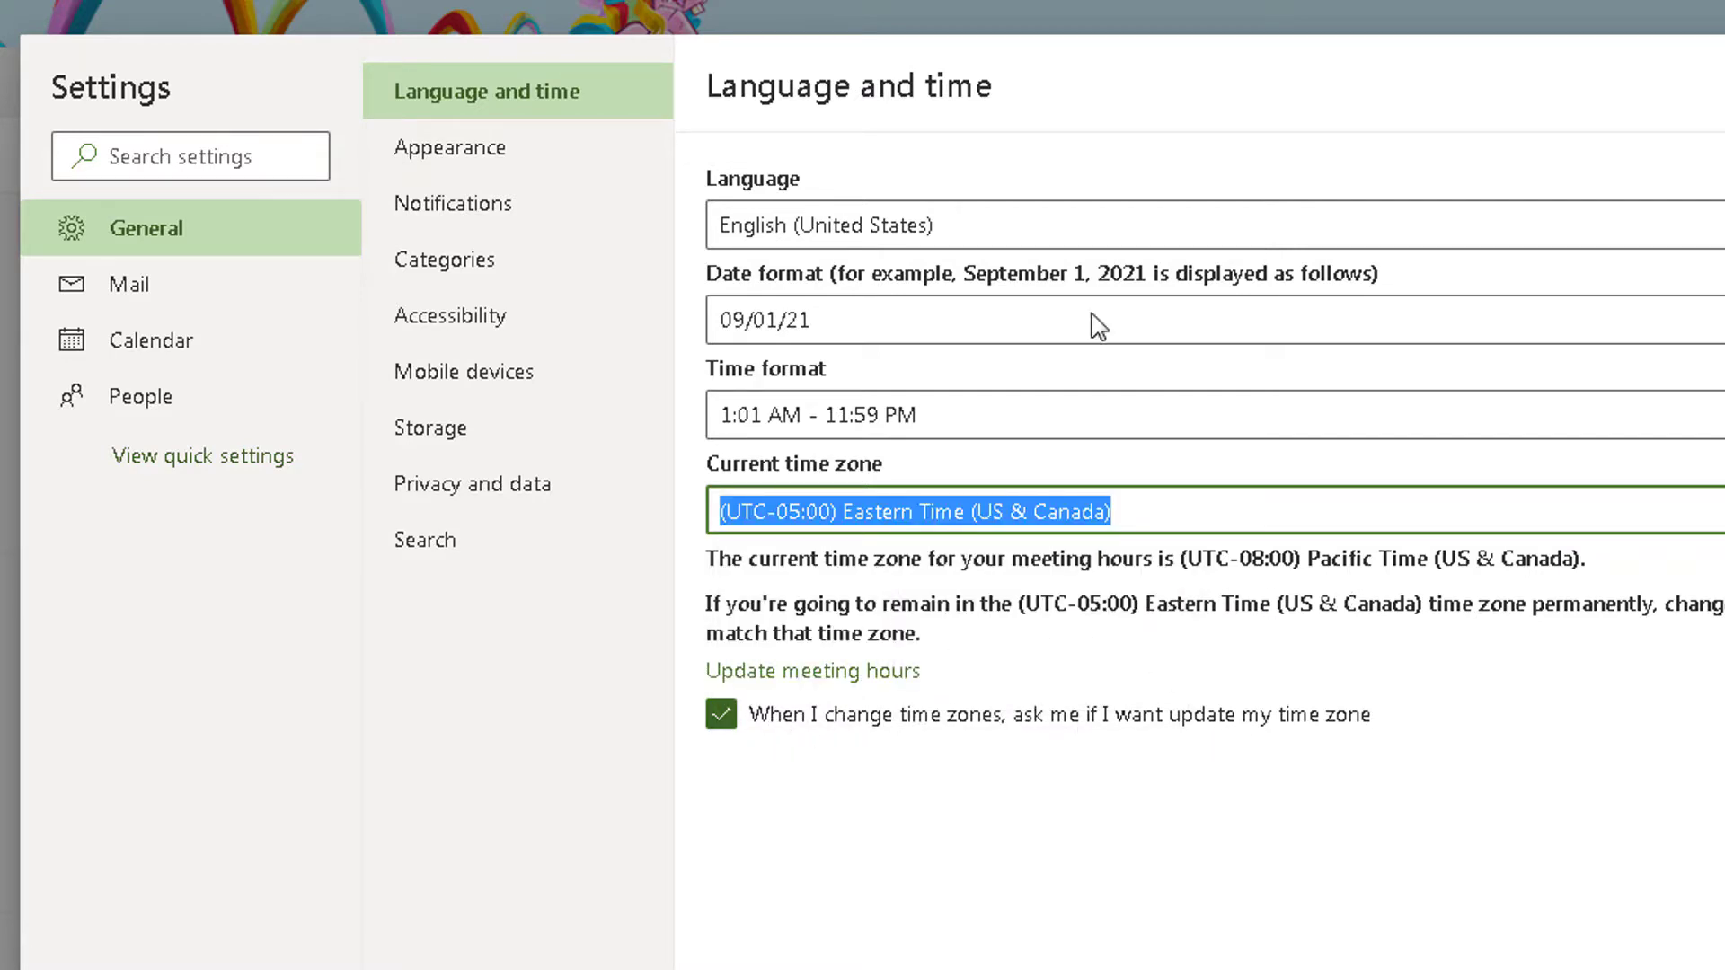
click(477, 147)
click(451, 208)
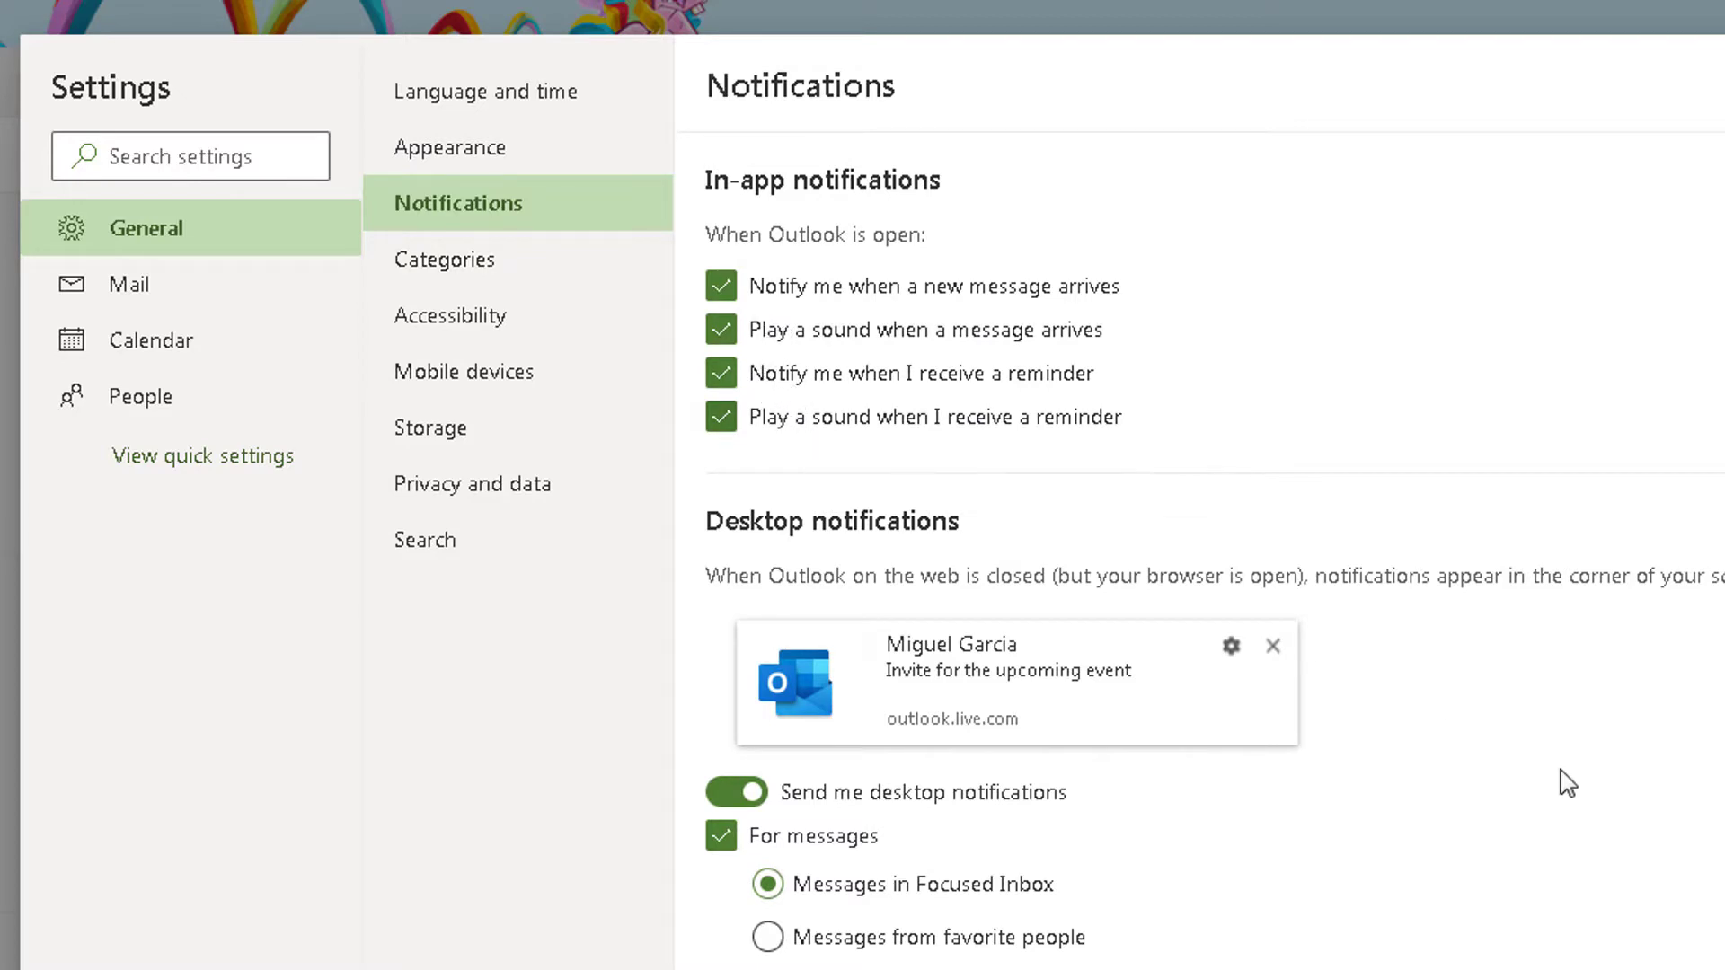
click(726, 794)
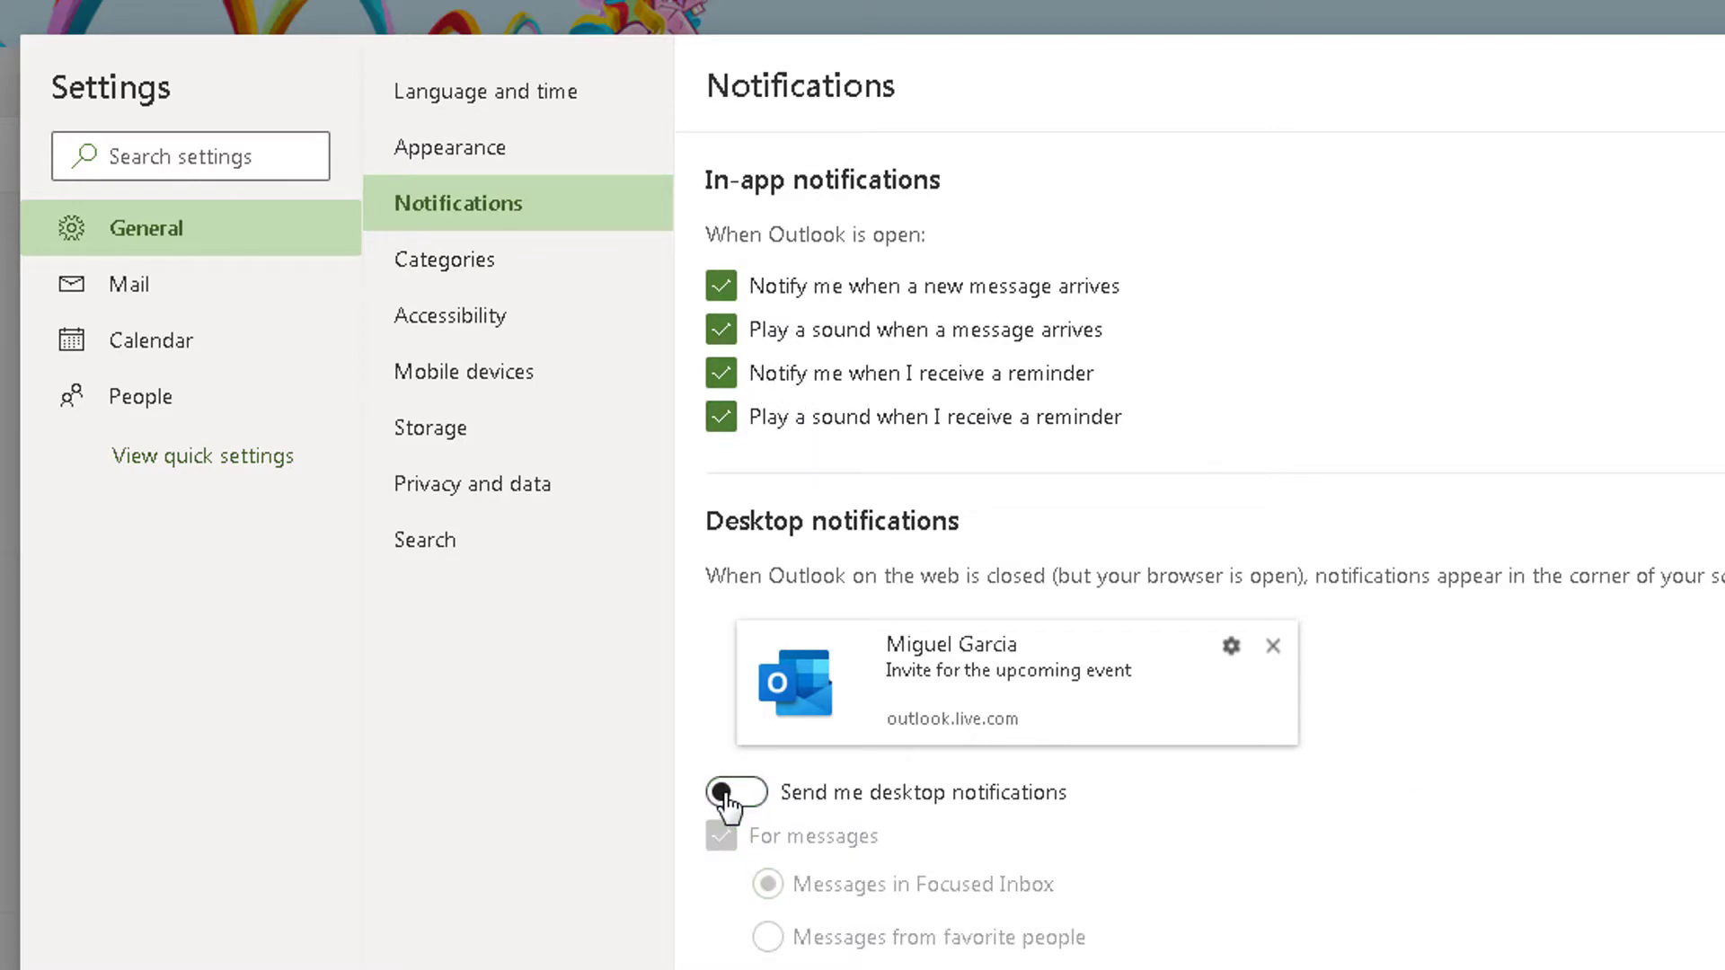
click(730, 794)
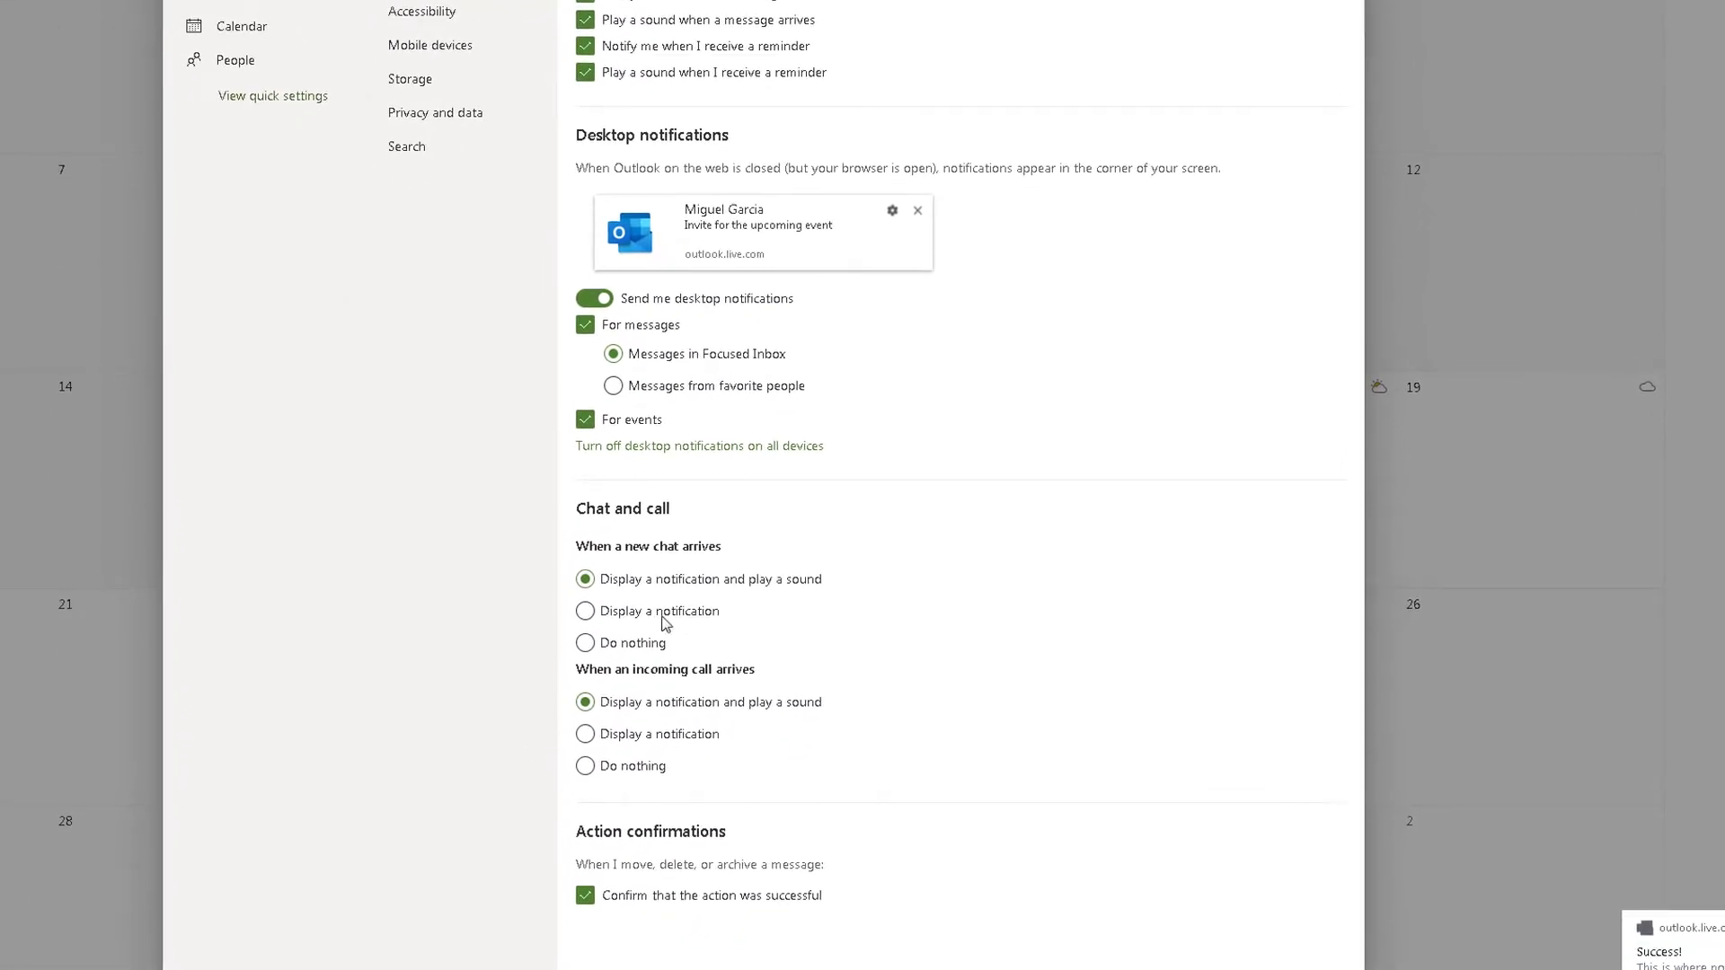
click(374, 113)
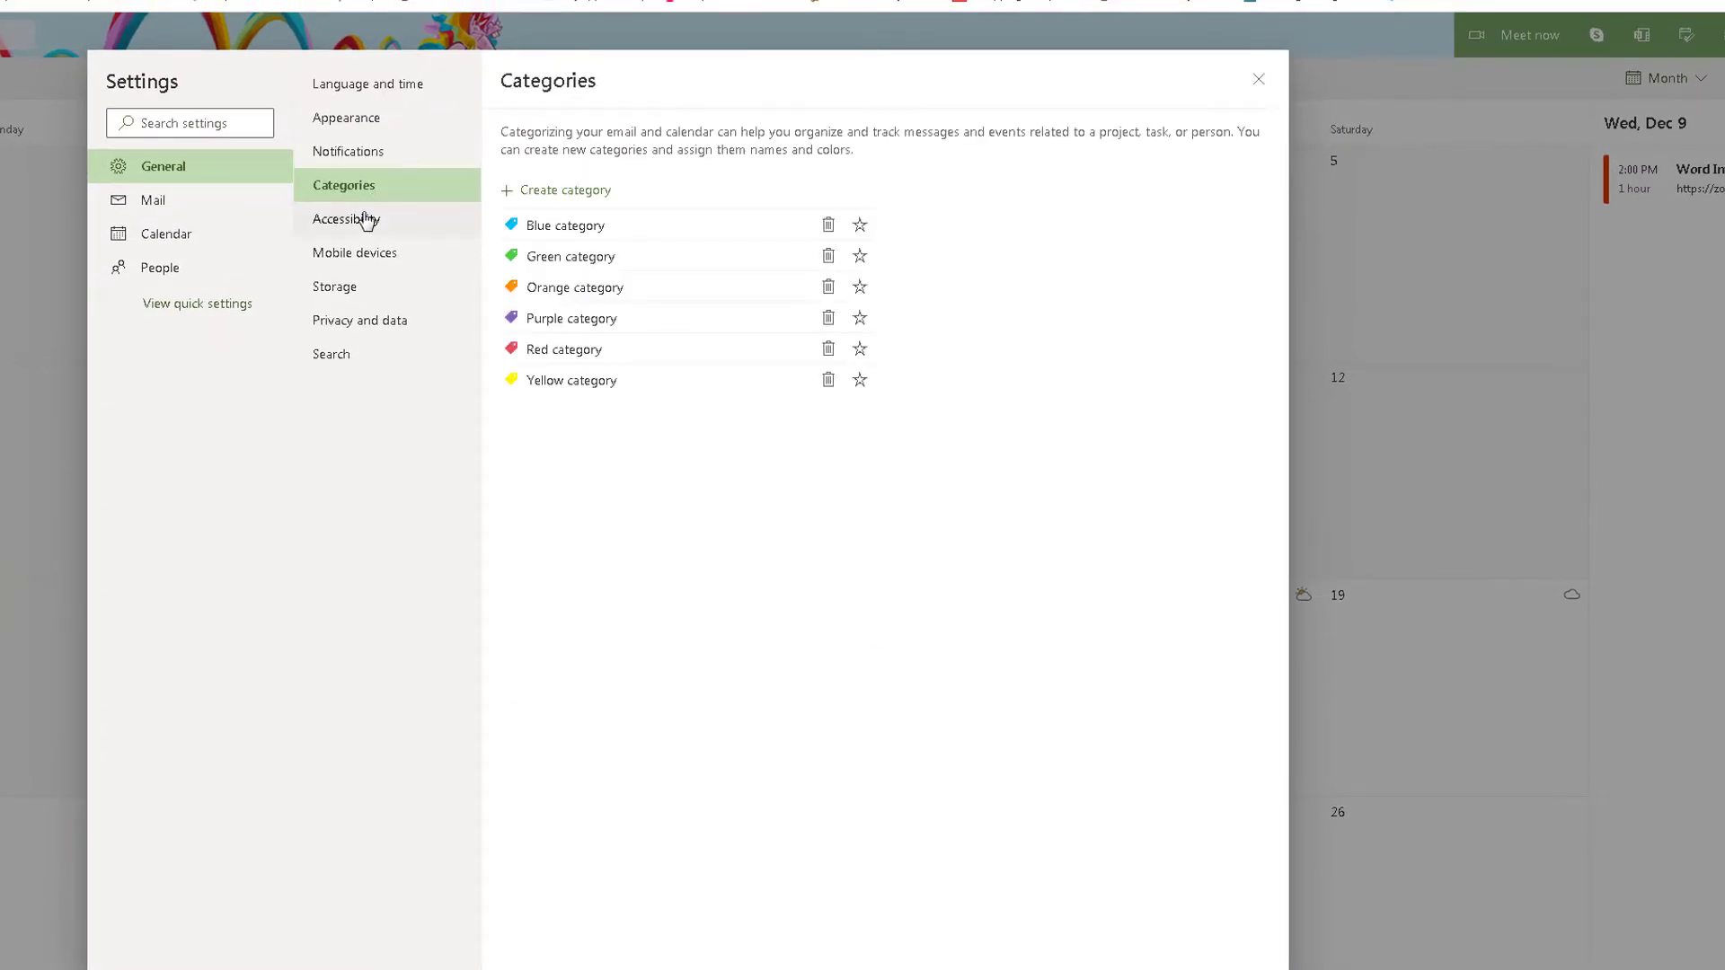
Step through Accessibility and Mobile devices to the Storage page showing 0.01 GB of 14.85 GB.
click(366, 221)
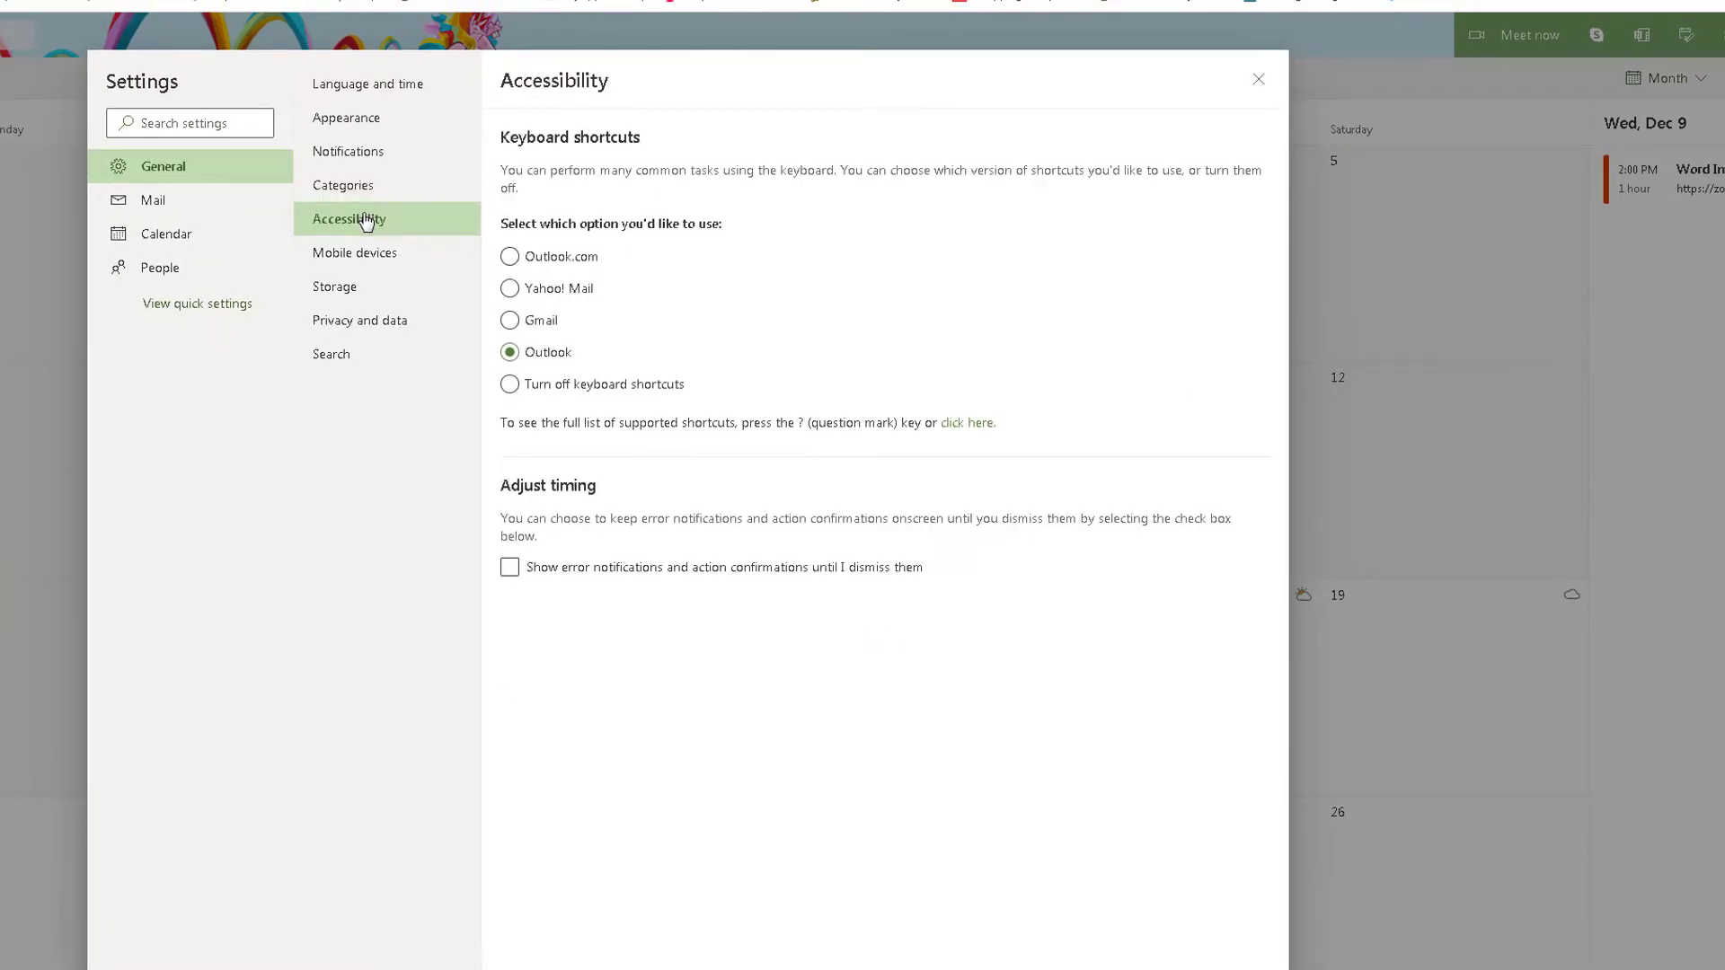
click(359, 253)
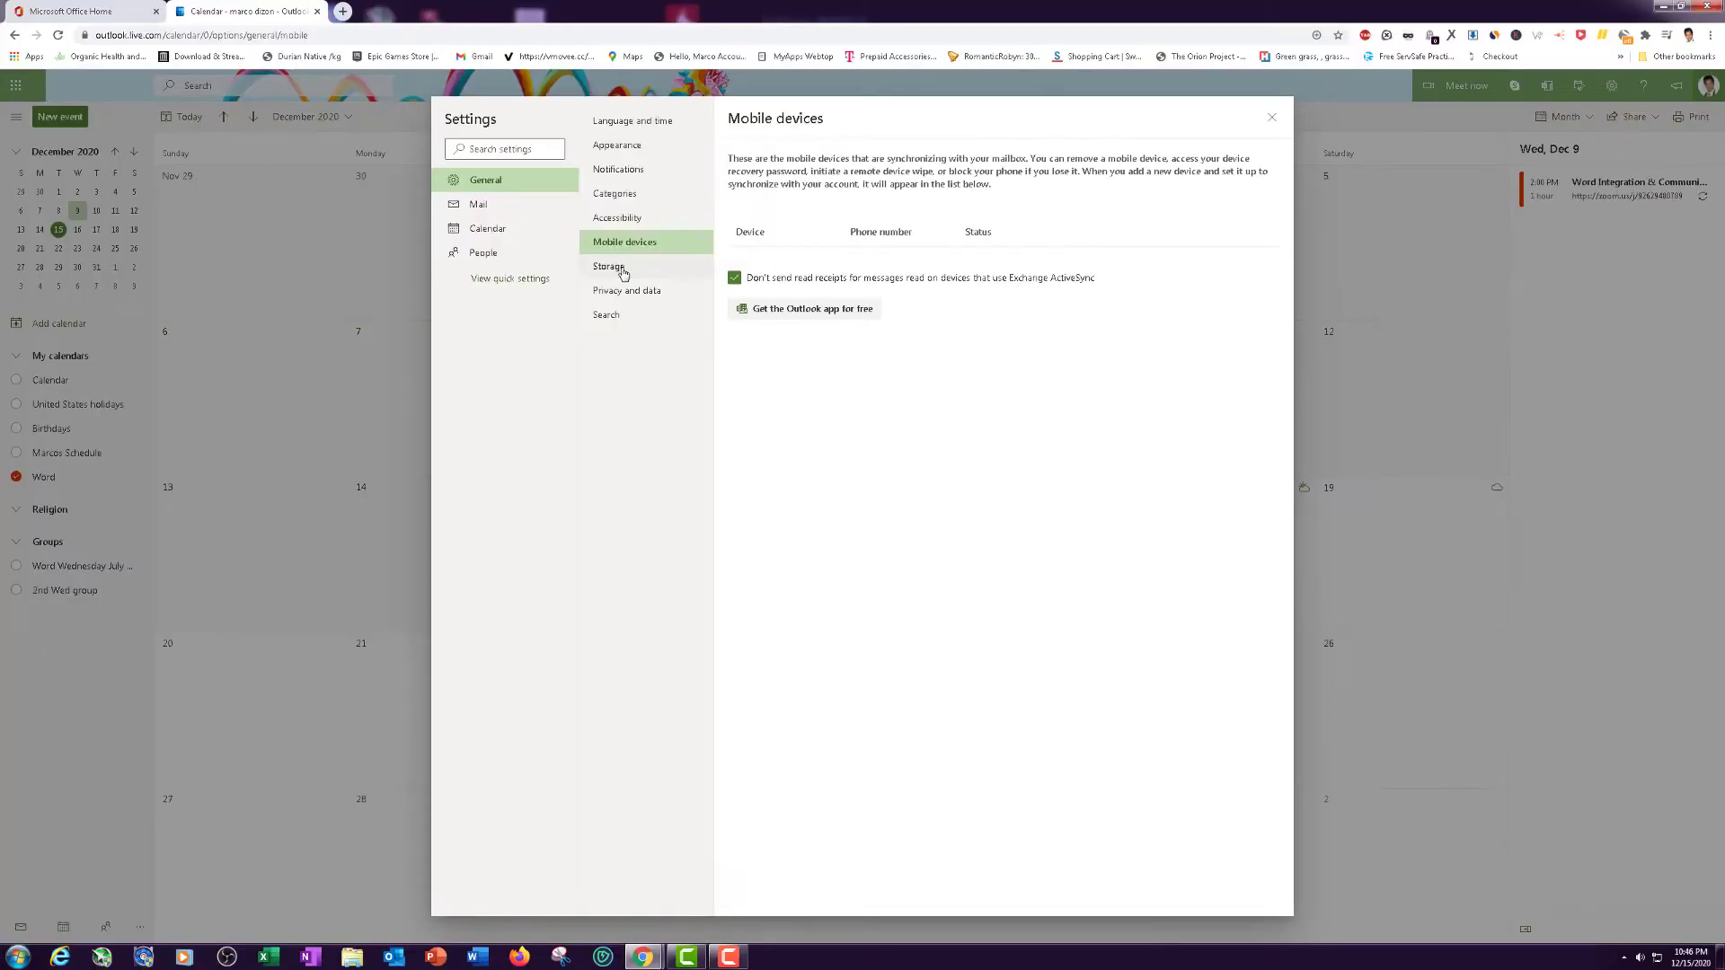
click(350, 288)
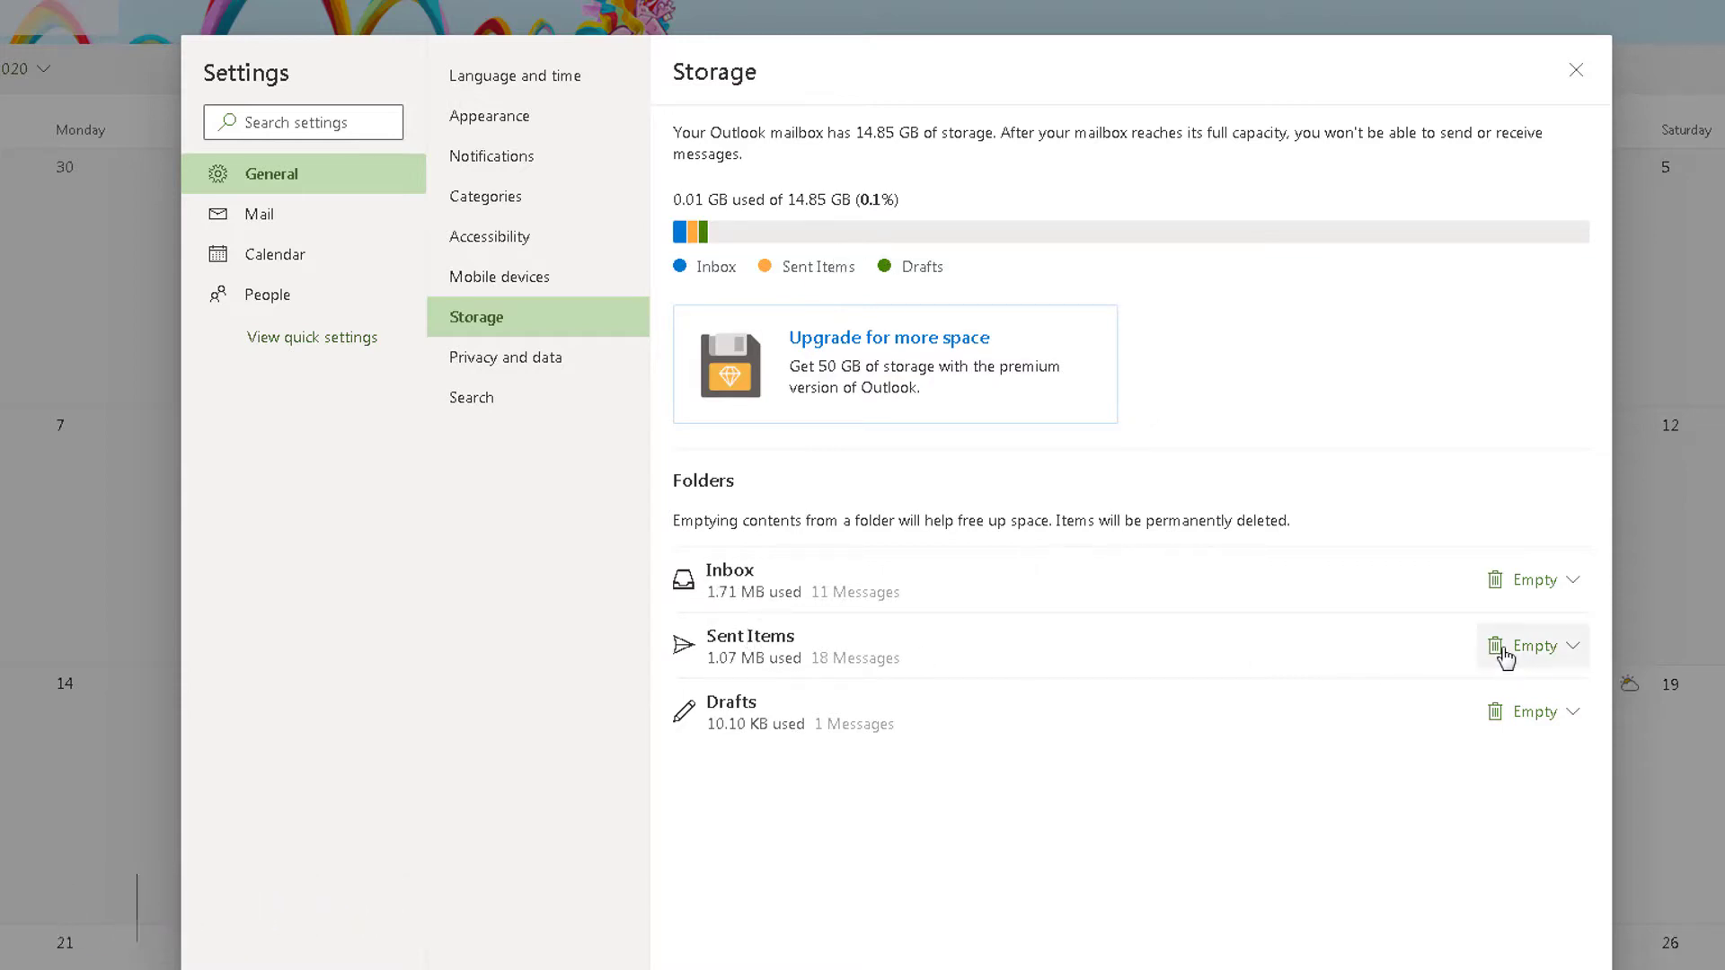
Check the Sent Items and Inbox Empty menus without deleting, then go through Privacy and data to Search.
click(1575, 661)
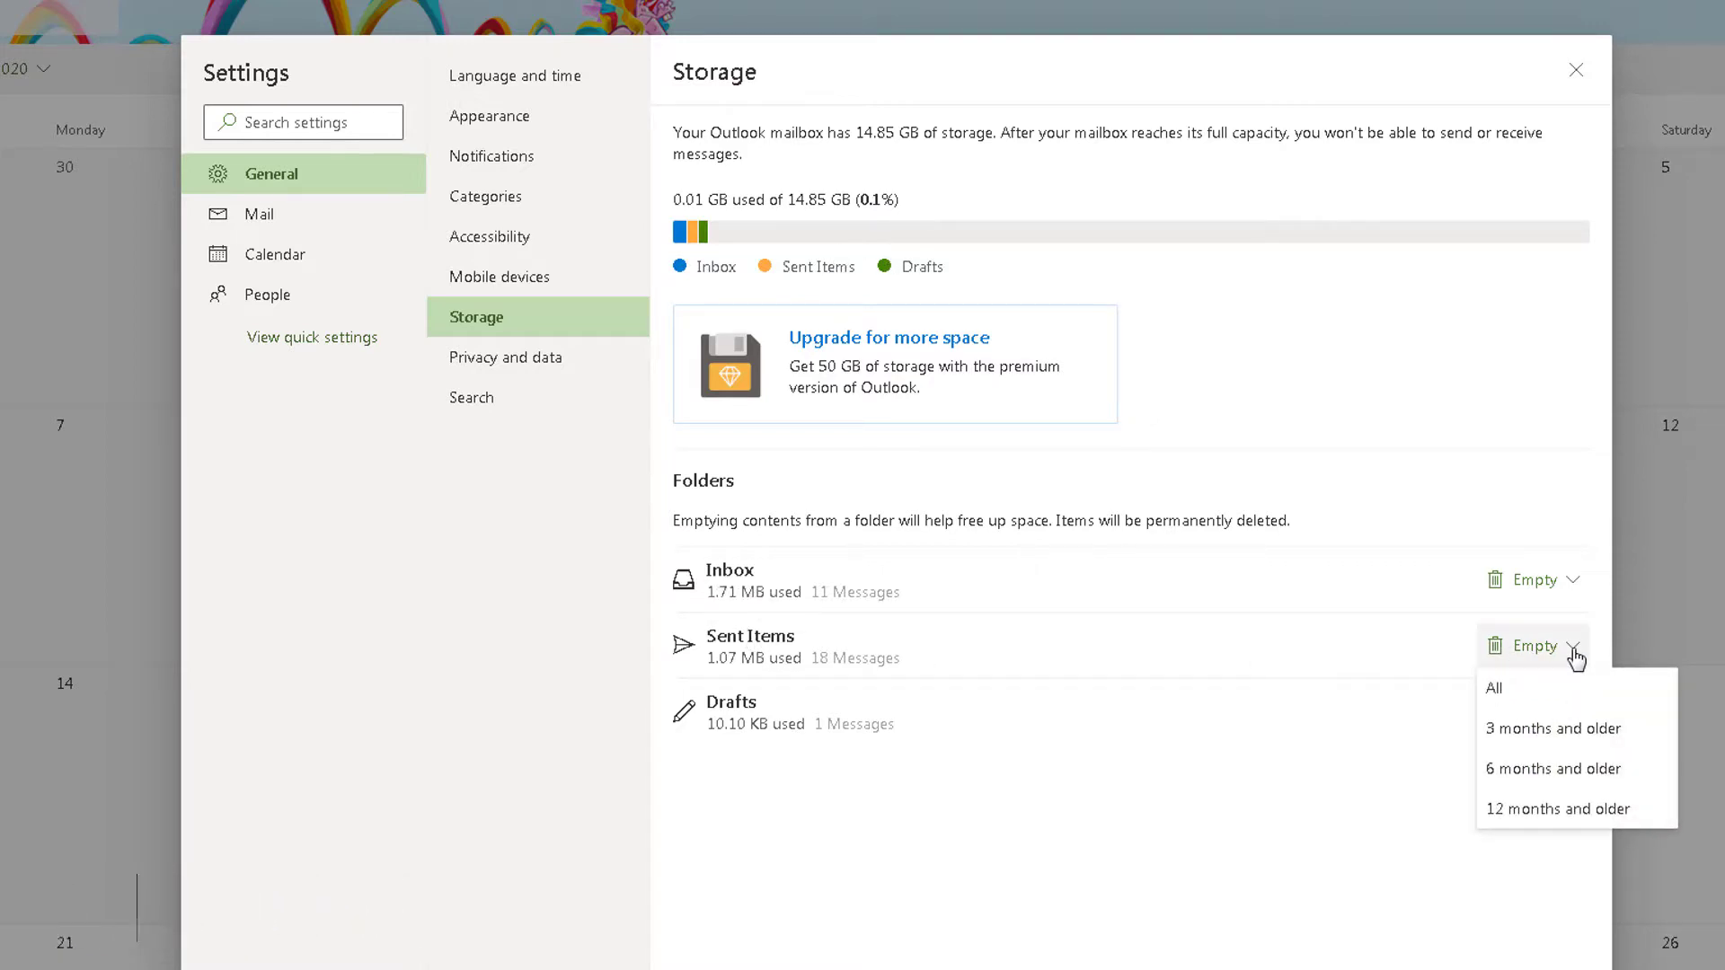
click(901, 839)
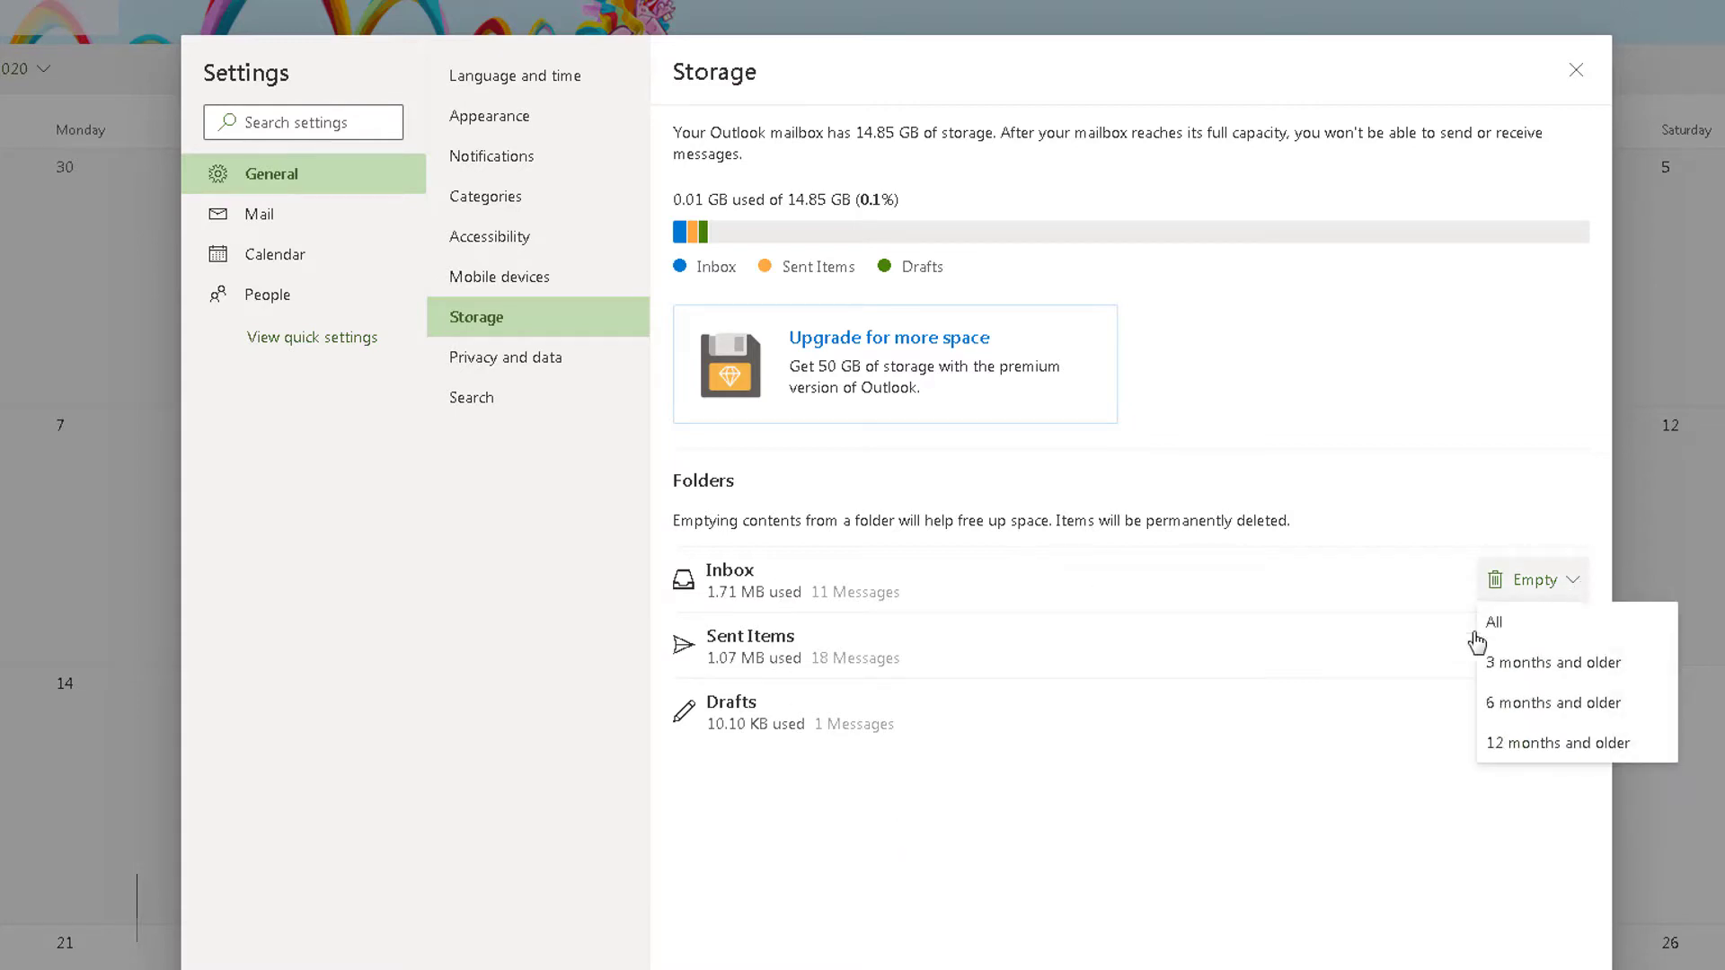
click(870, 819)
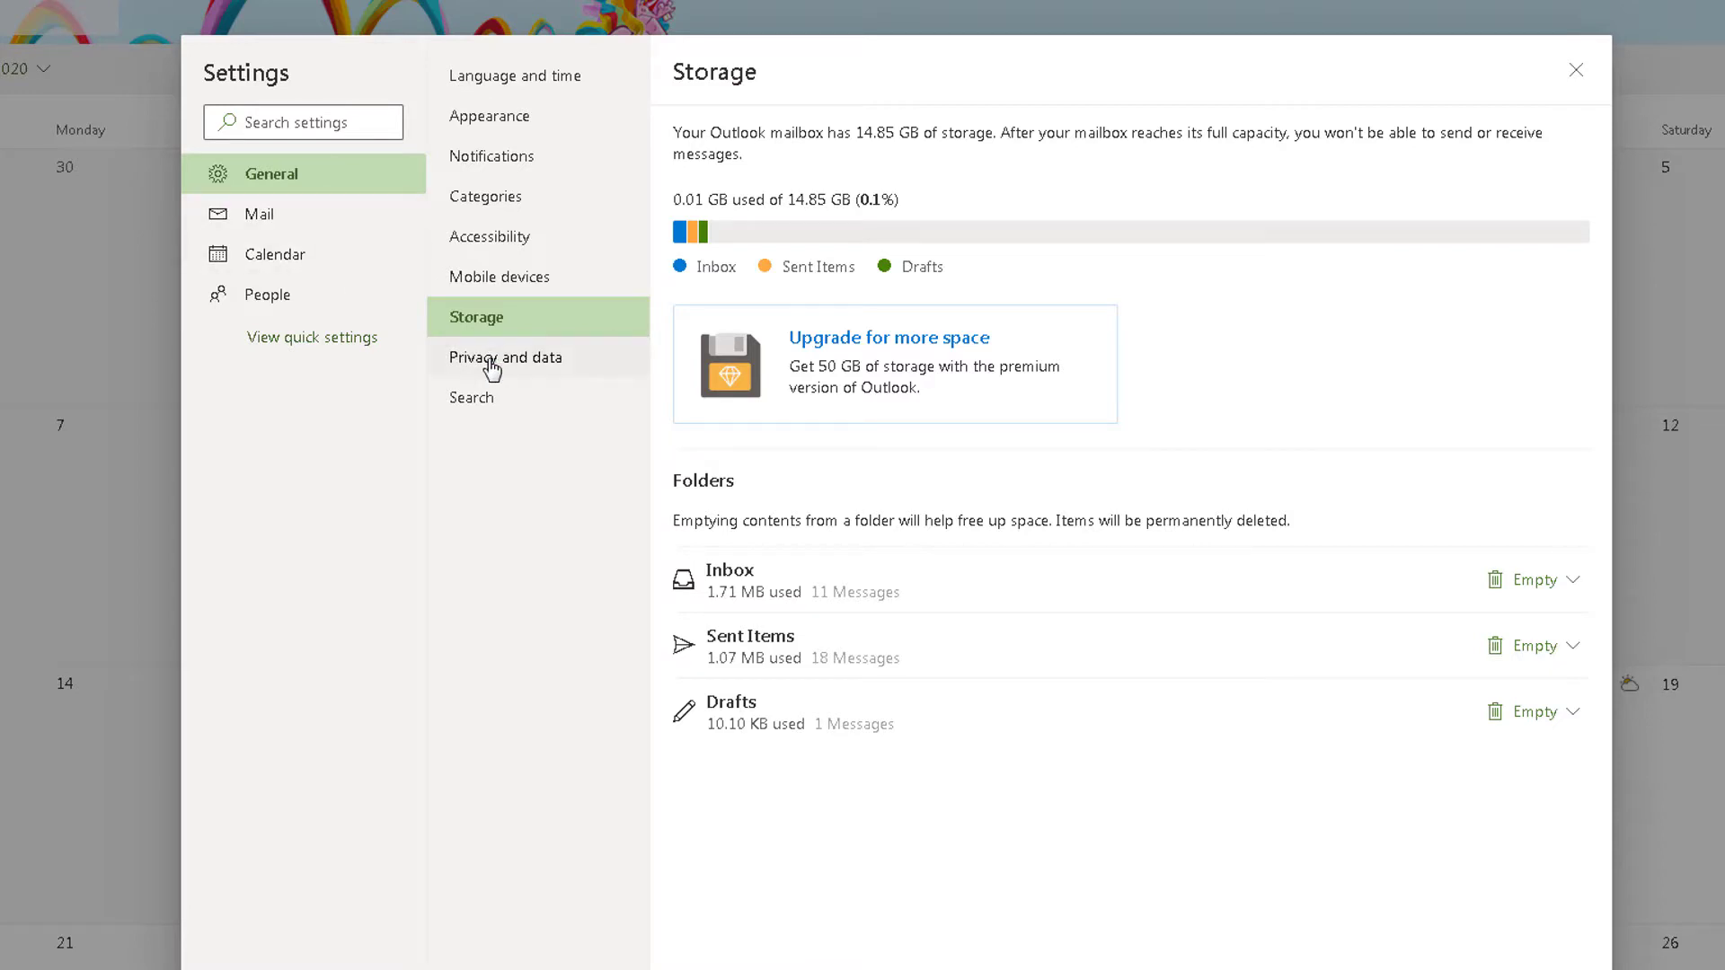
click(492, 359)
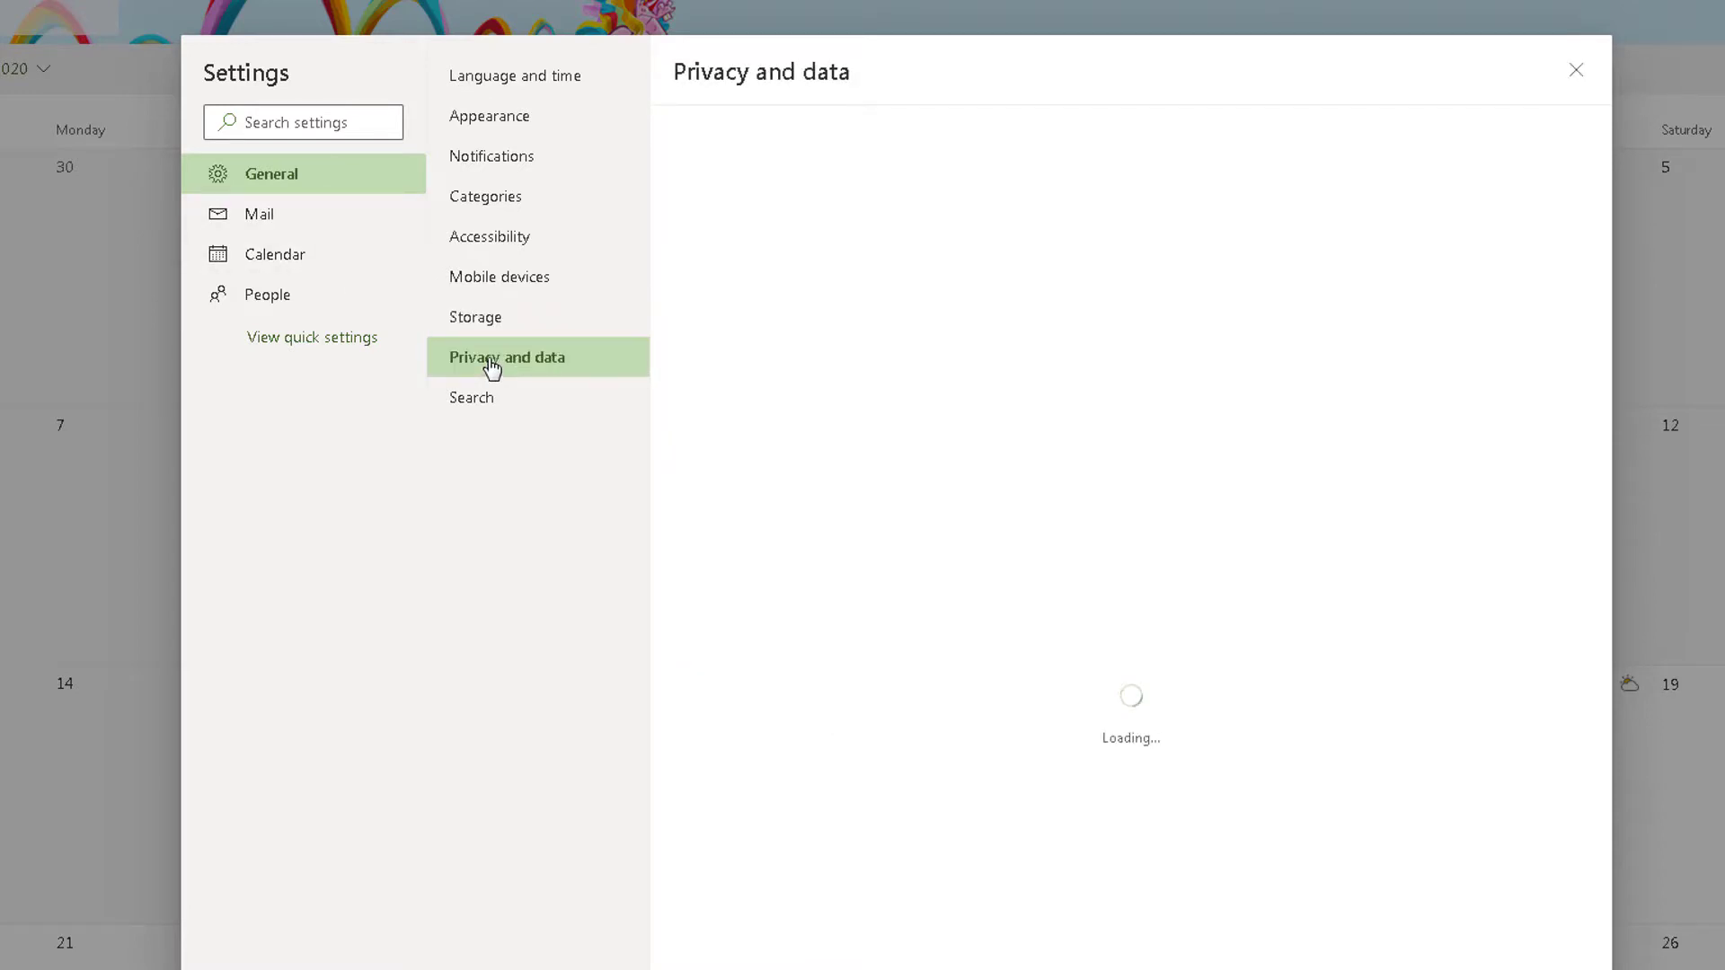
click(474, 401)
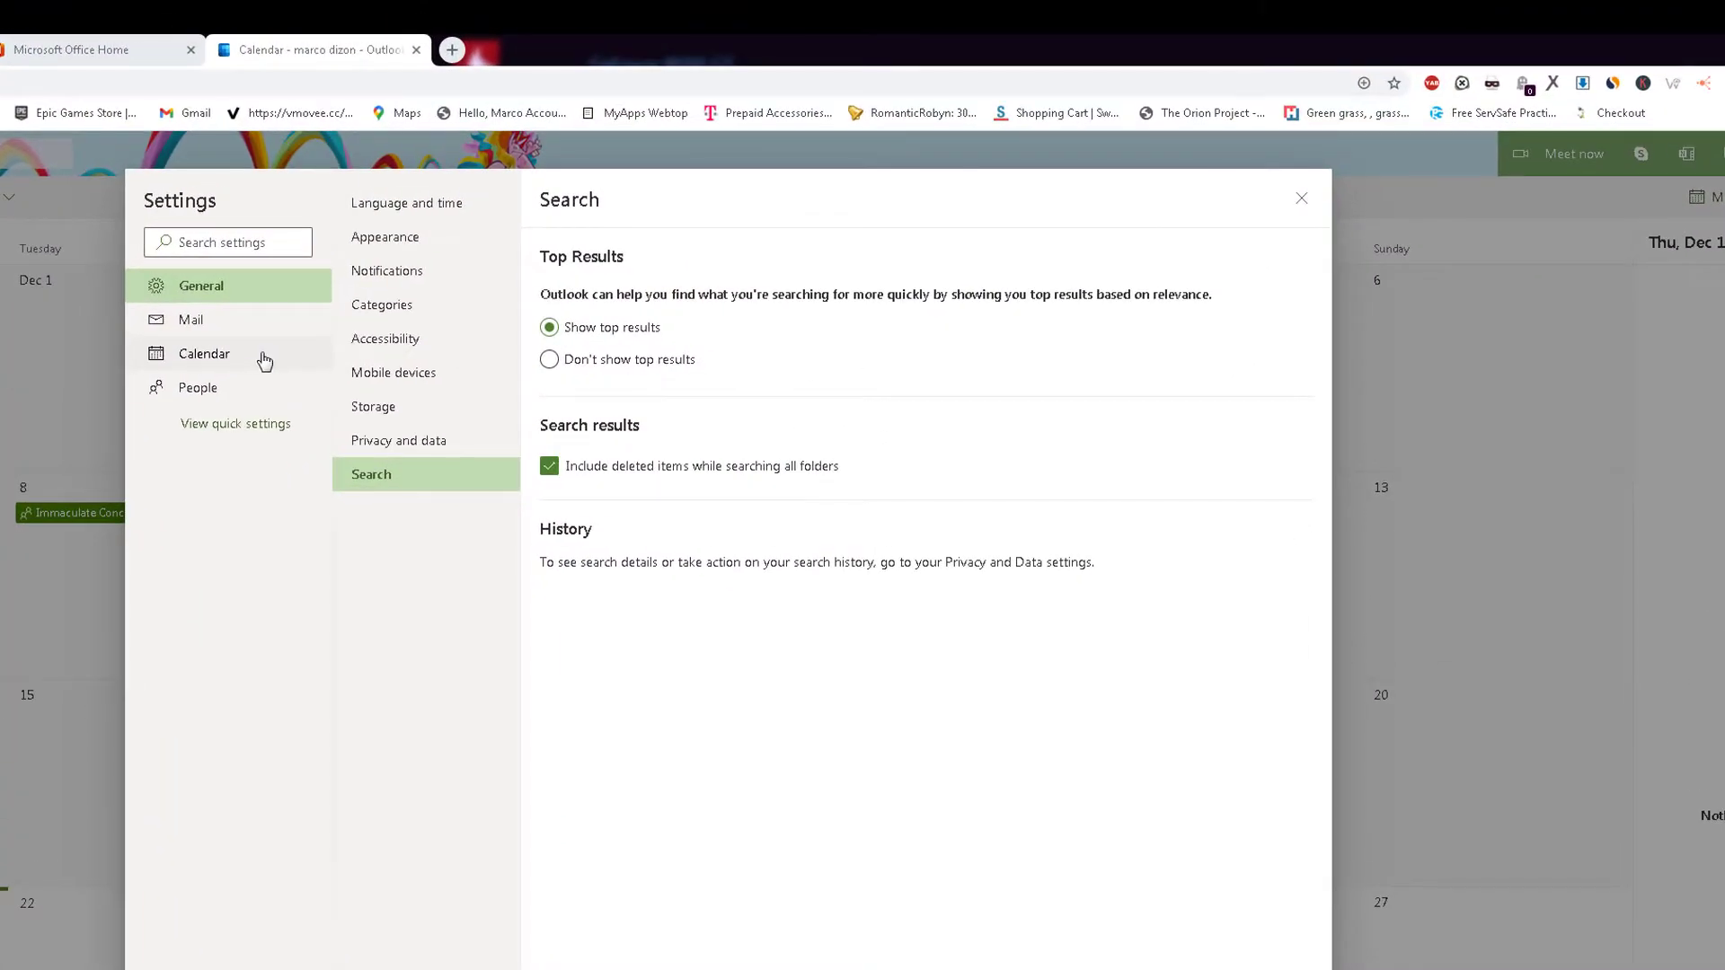
In Calendar › View, keep Monday as first day, leaving Wednesday and Thursday out of the work week.
click(199, 363)
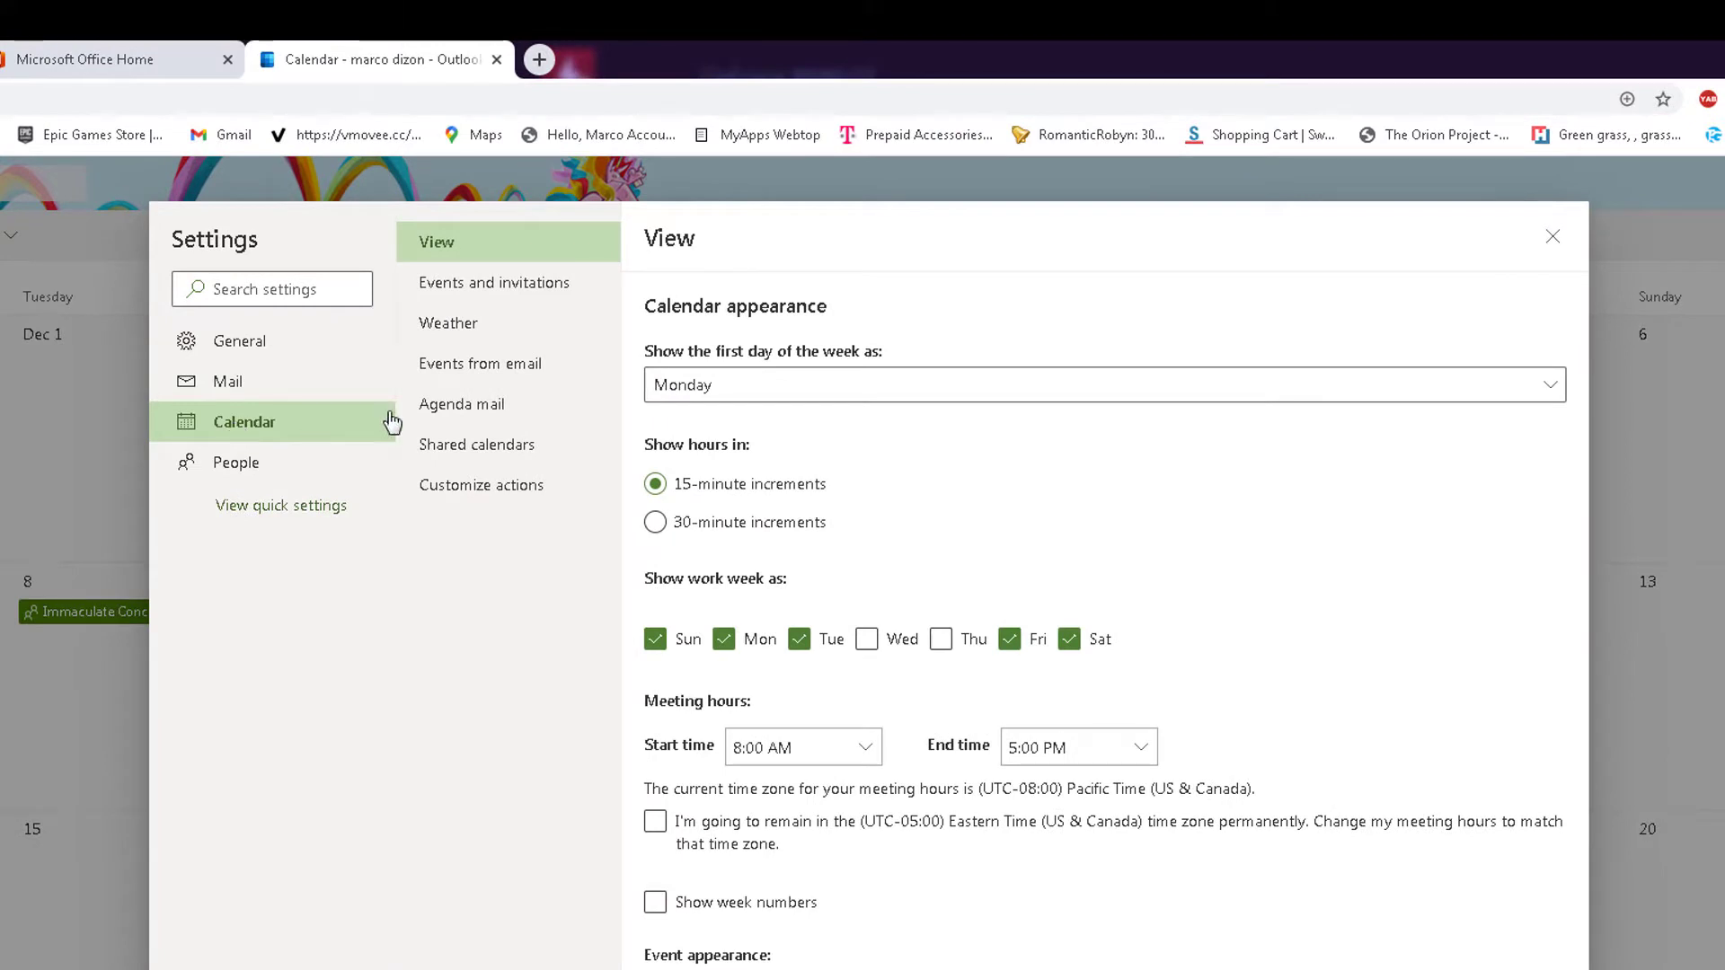
click(698, 391)
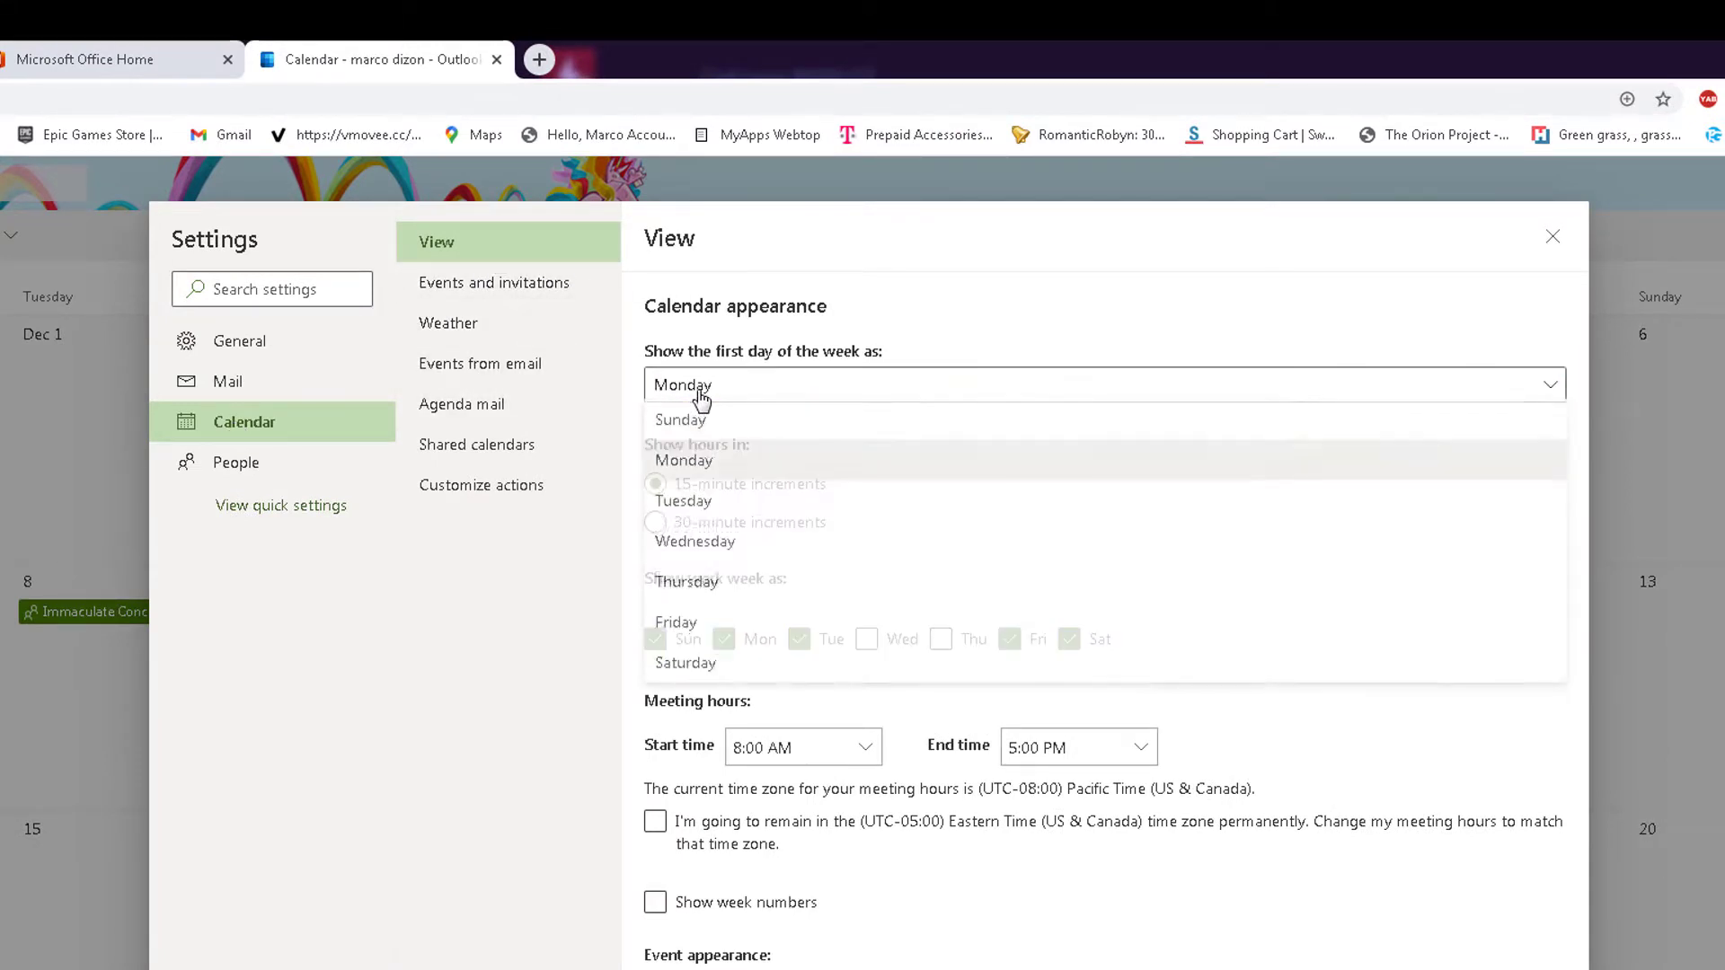
click(728, 466)
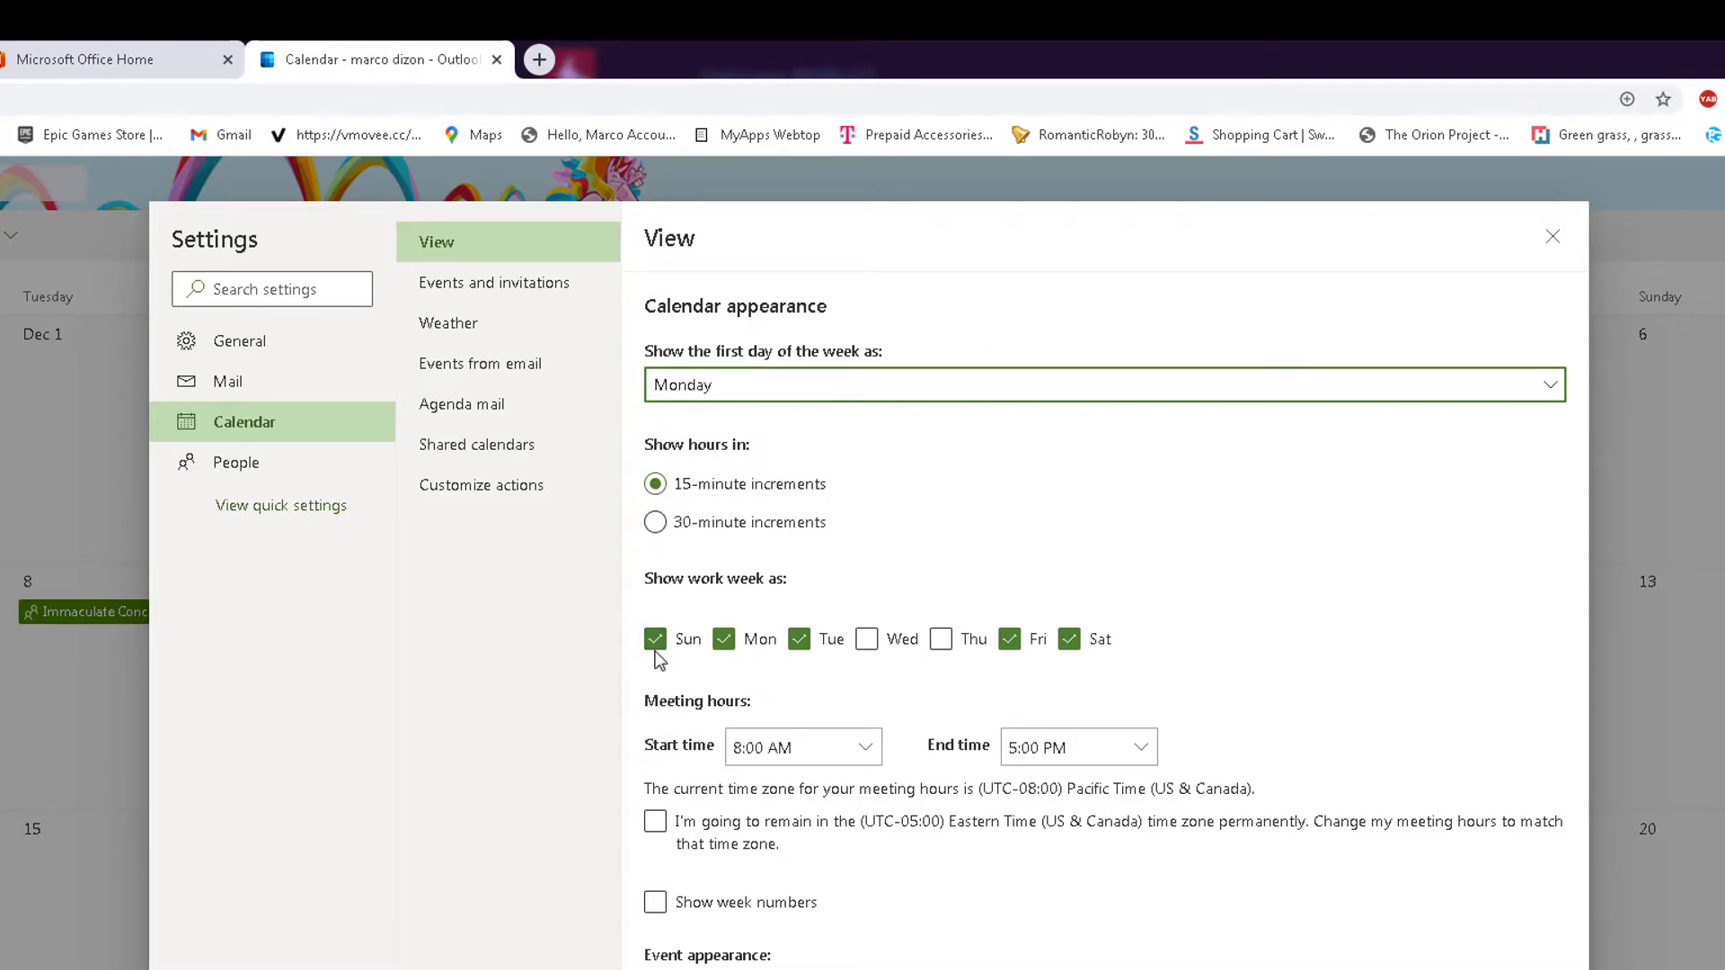
click(868, 649)
click(942, 650)
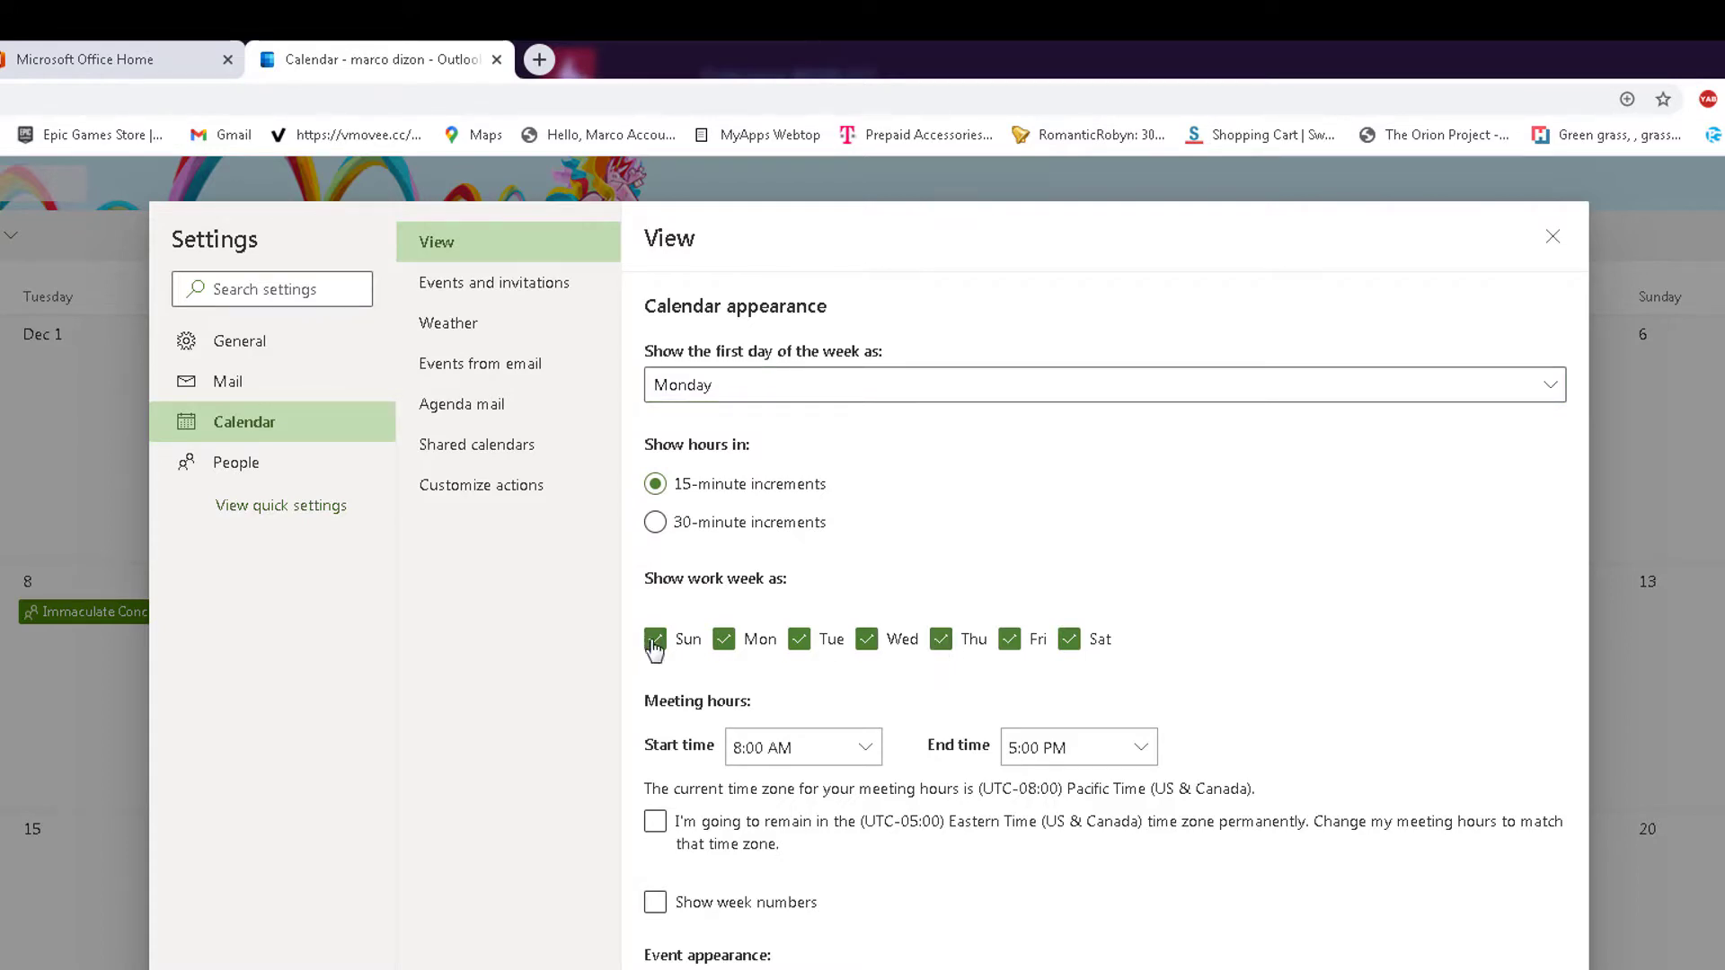
click(861, 640)
click(944, 647)
click(945, 644)
click(940, 644)
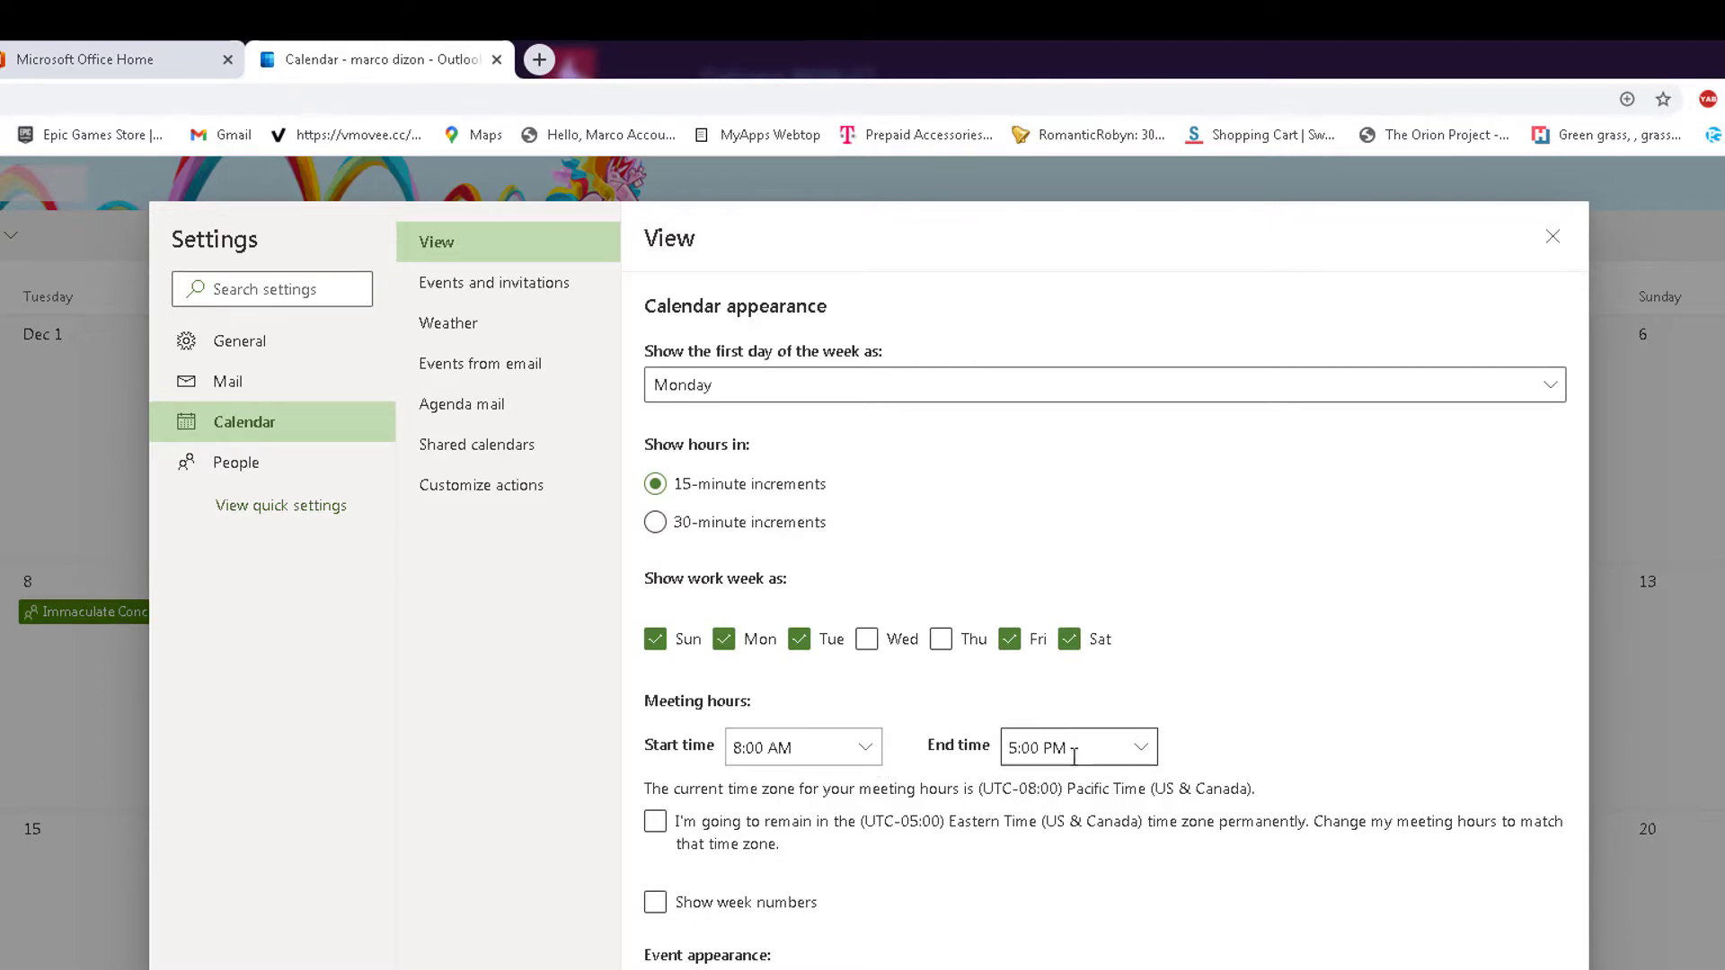
Keep 8:00 AM as the meeting start time and show calendar events in bold.
click(847, 743)
click(873, 747)
click(868, 749)
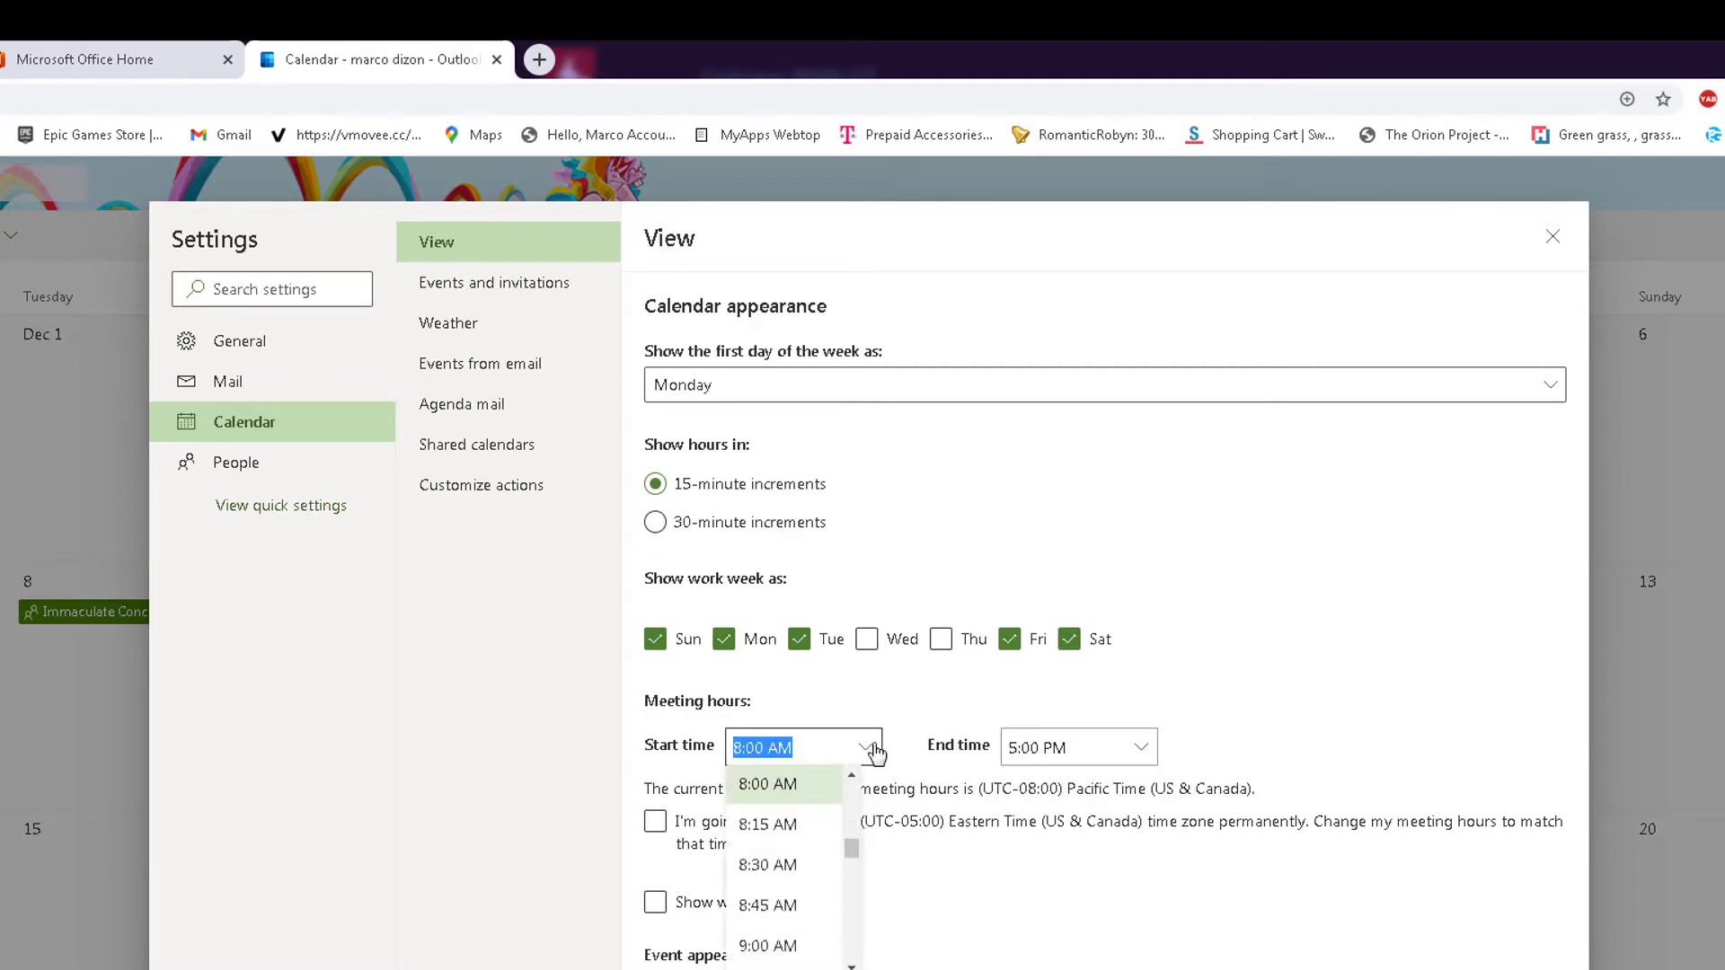
click(872, 748)
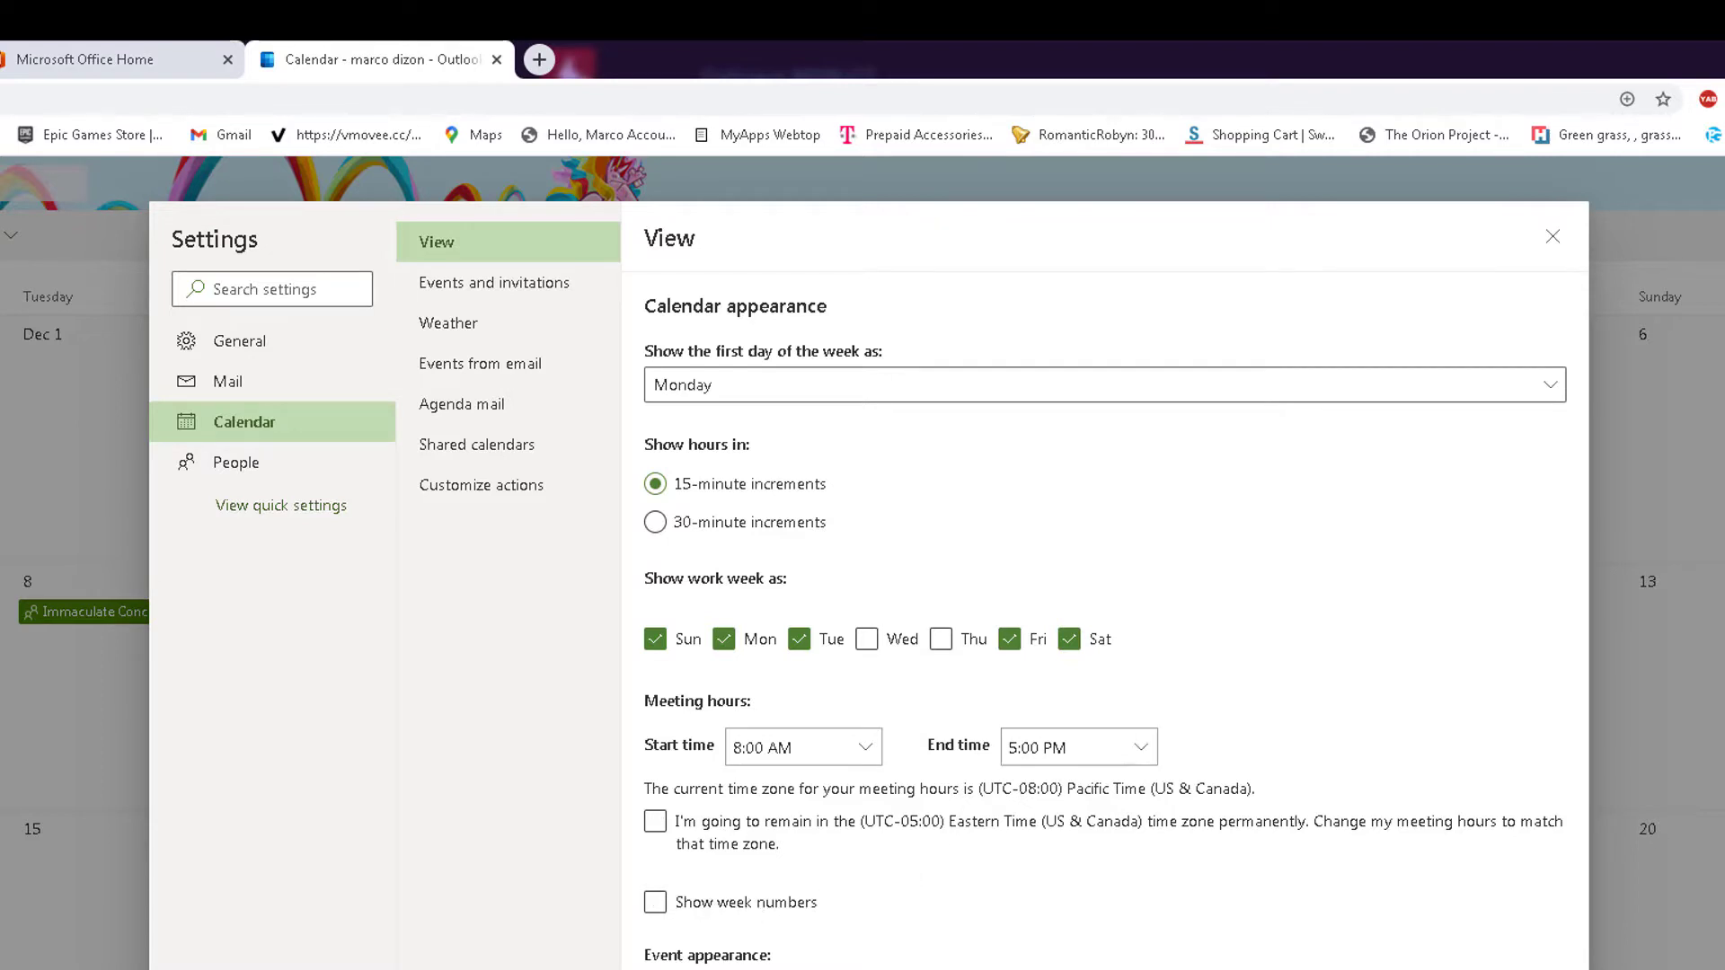
click(622, 610)
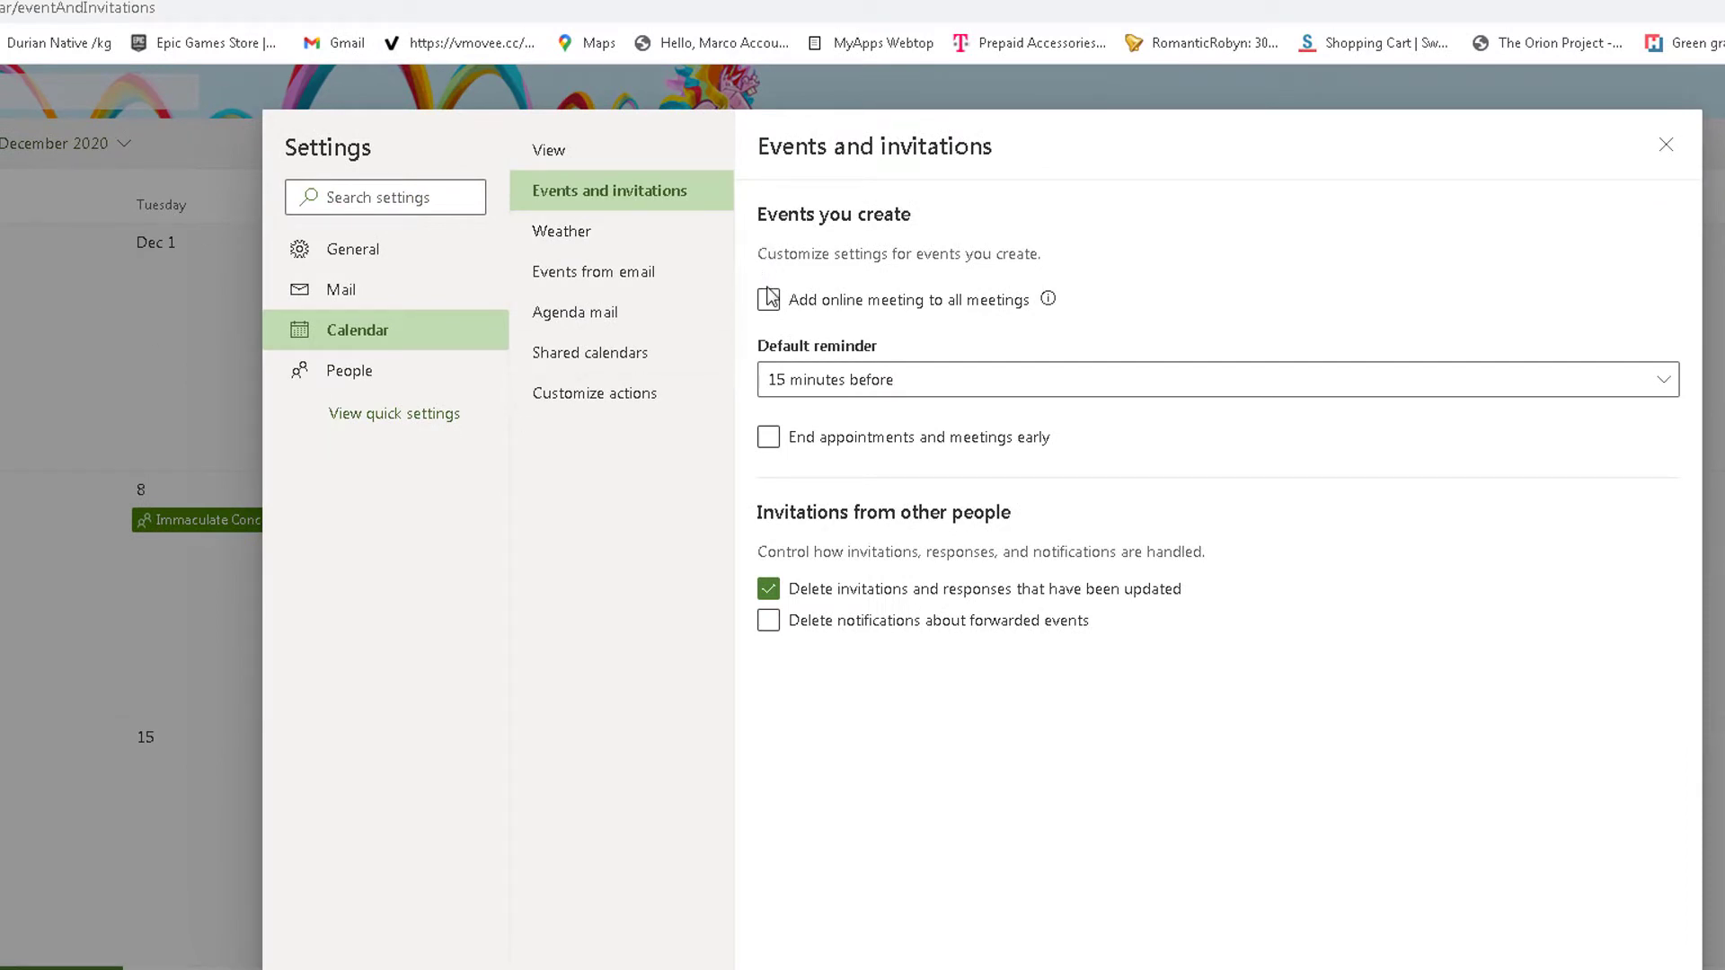
Turn 'Add online meeting to all meetings' on and back off, then try leaving for Weather.
click(769, 300)
click(769, 302)
mouse_move(1051, 296)
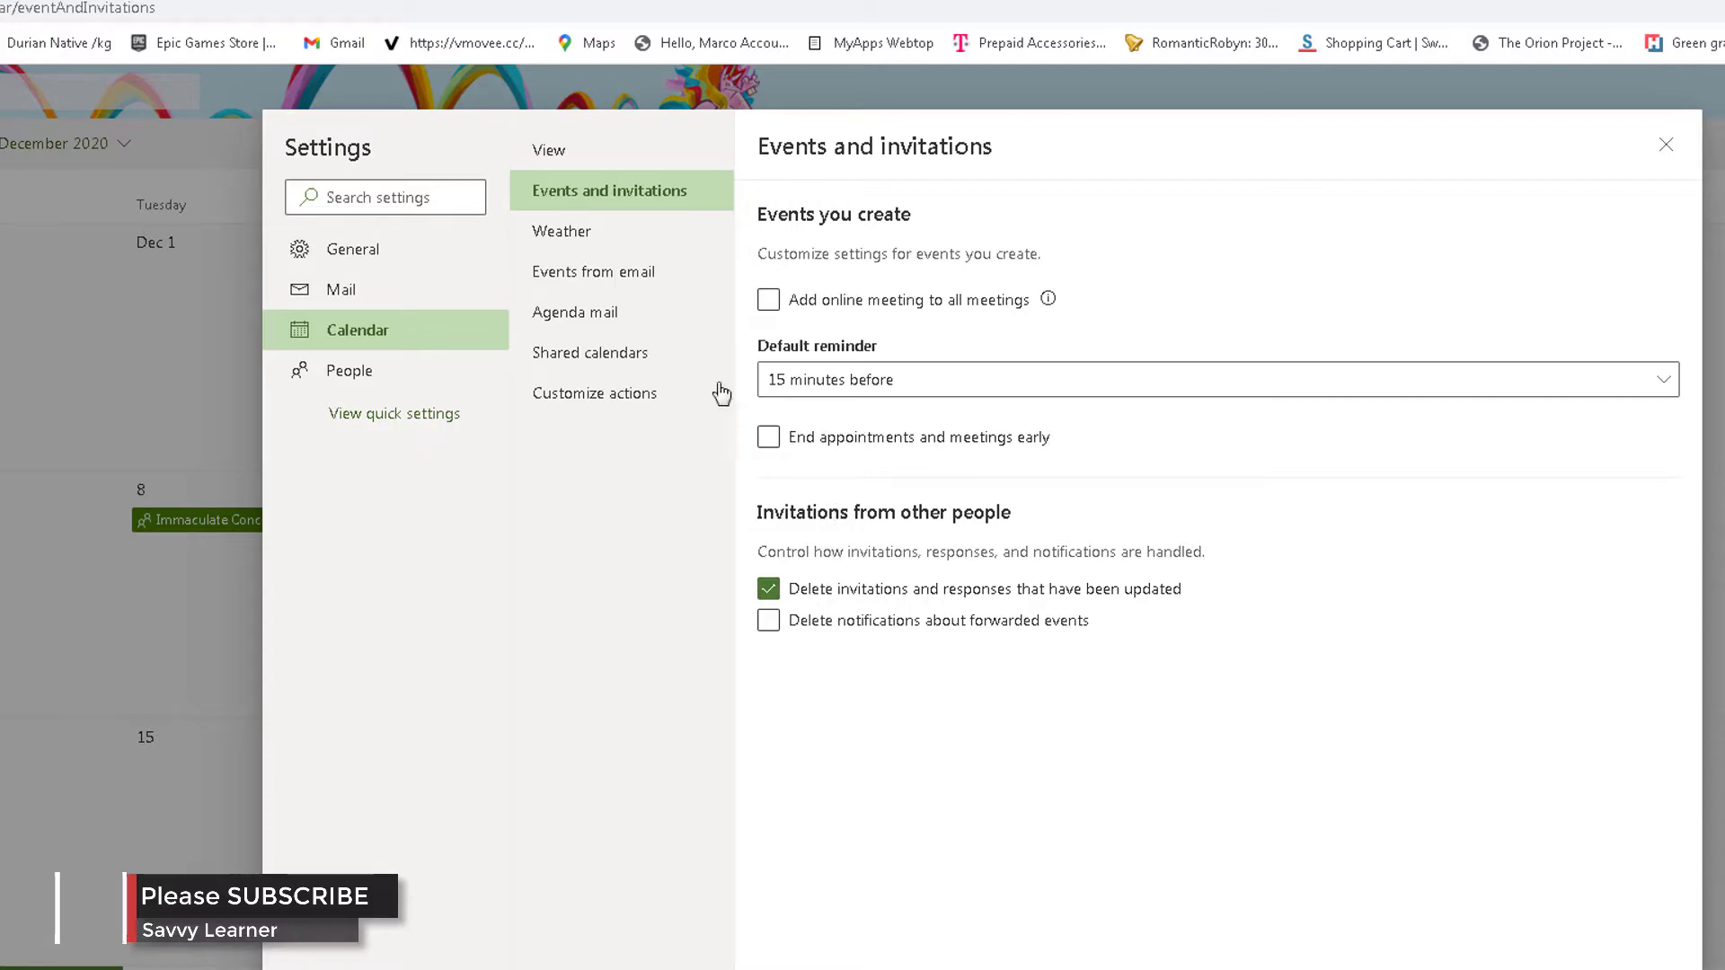
click(568, 231)
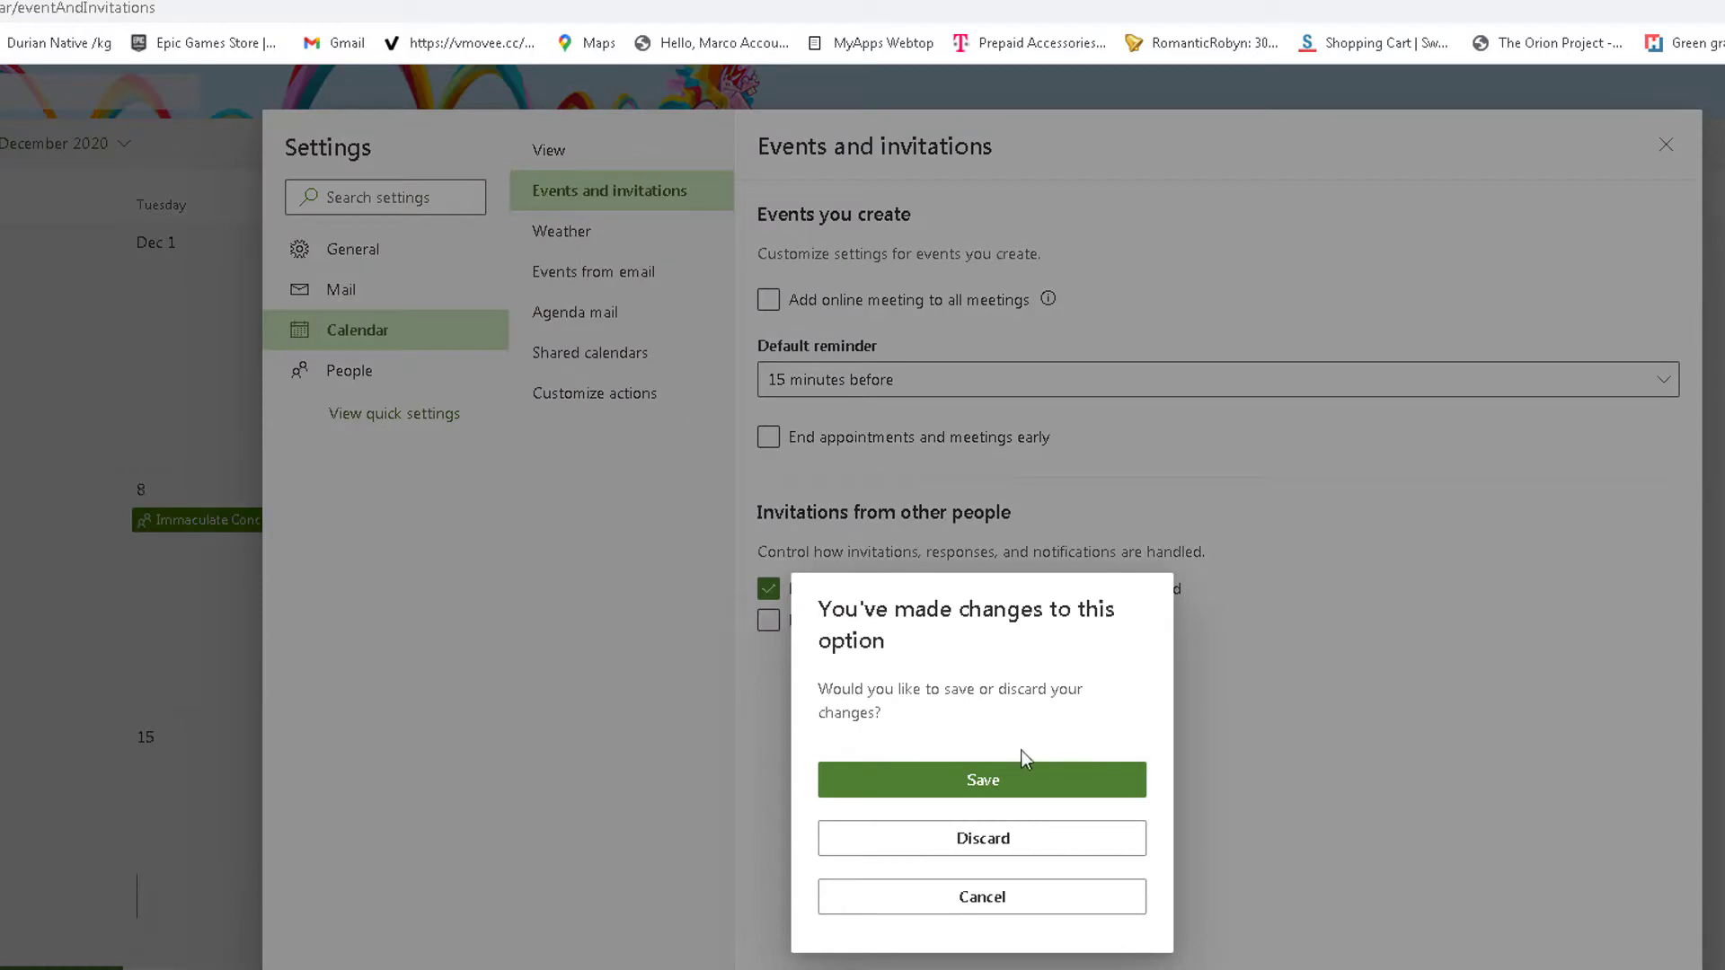
Discard the pending change, add Annapolis, Maryland as a weather location, and save it.
click(988, 849)
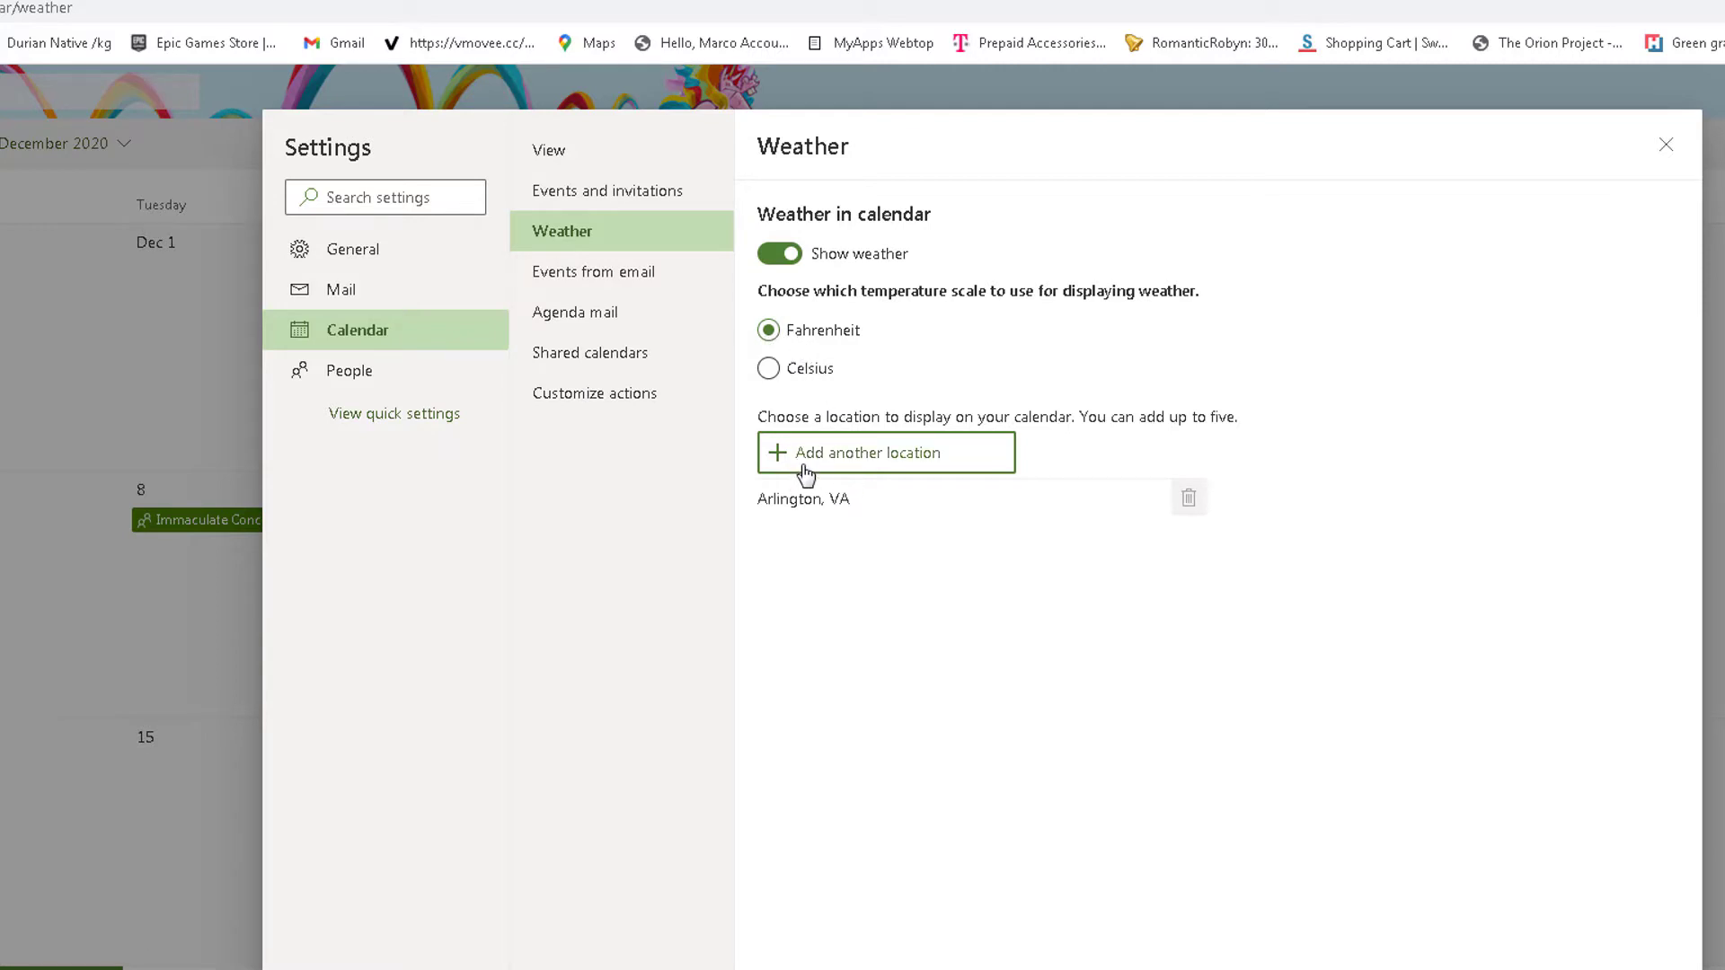
click(847, 458)
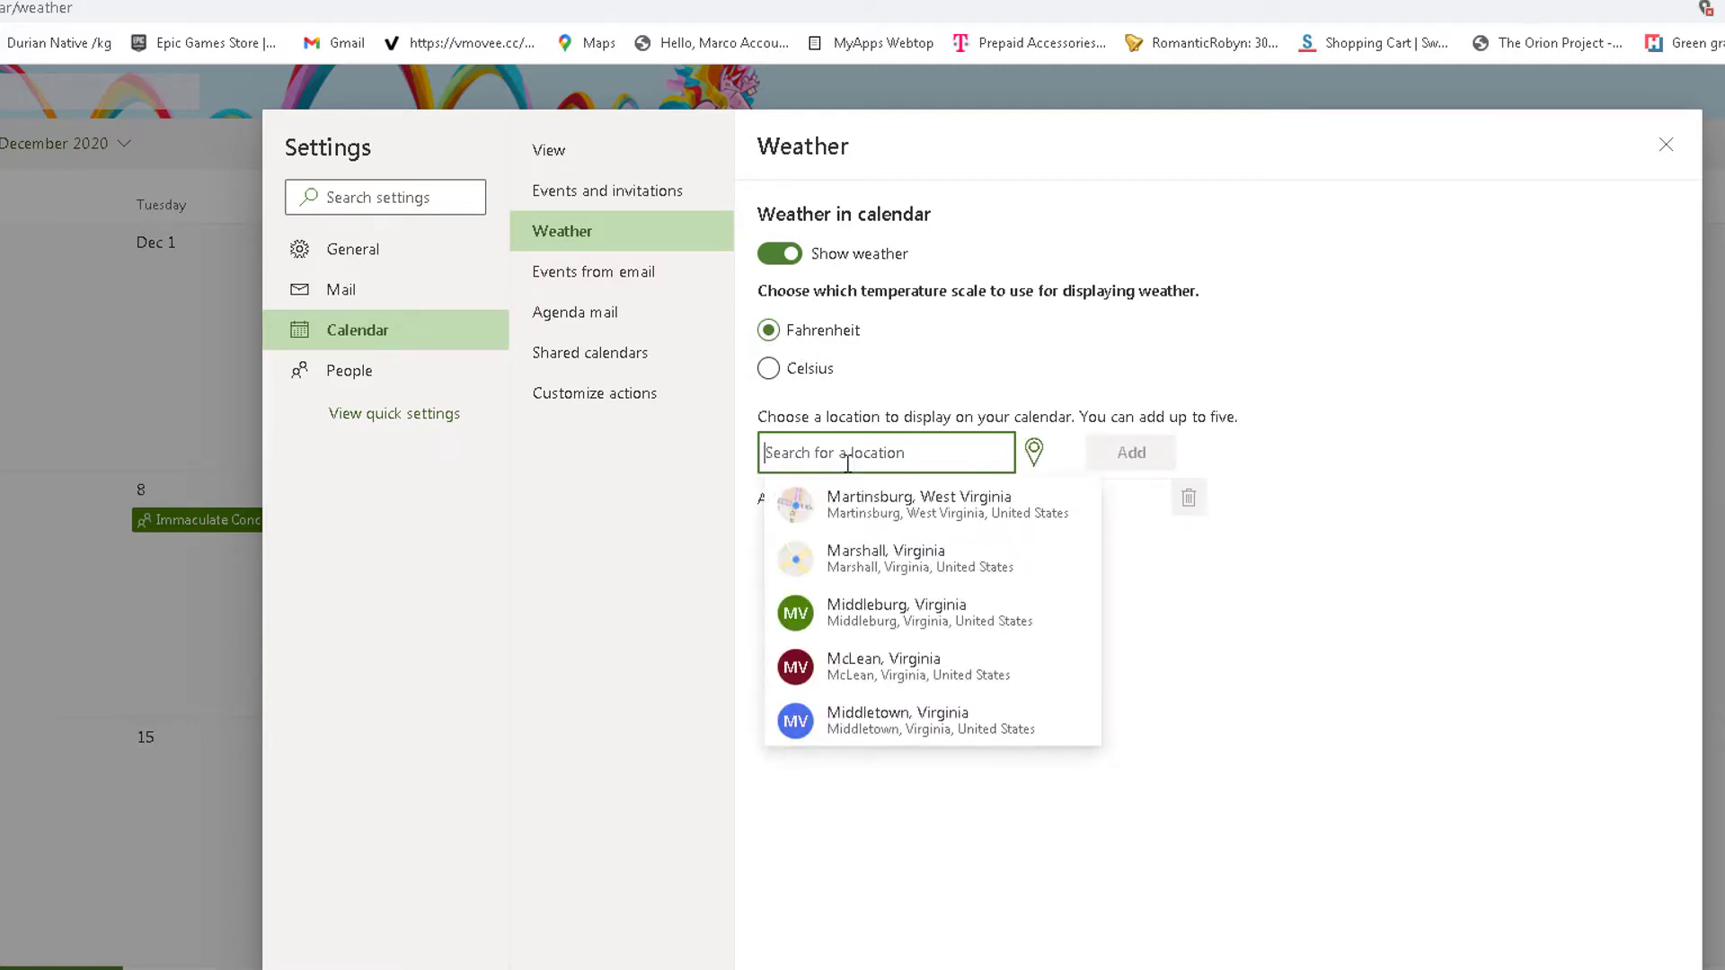
text(anna)
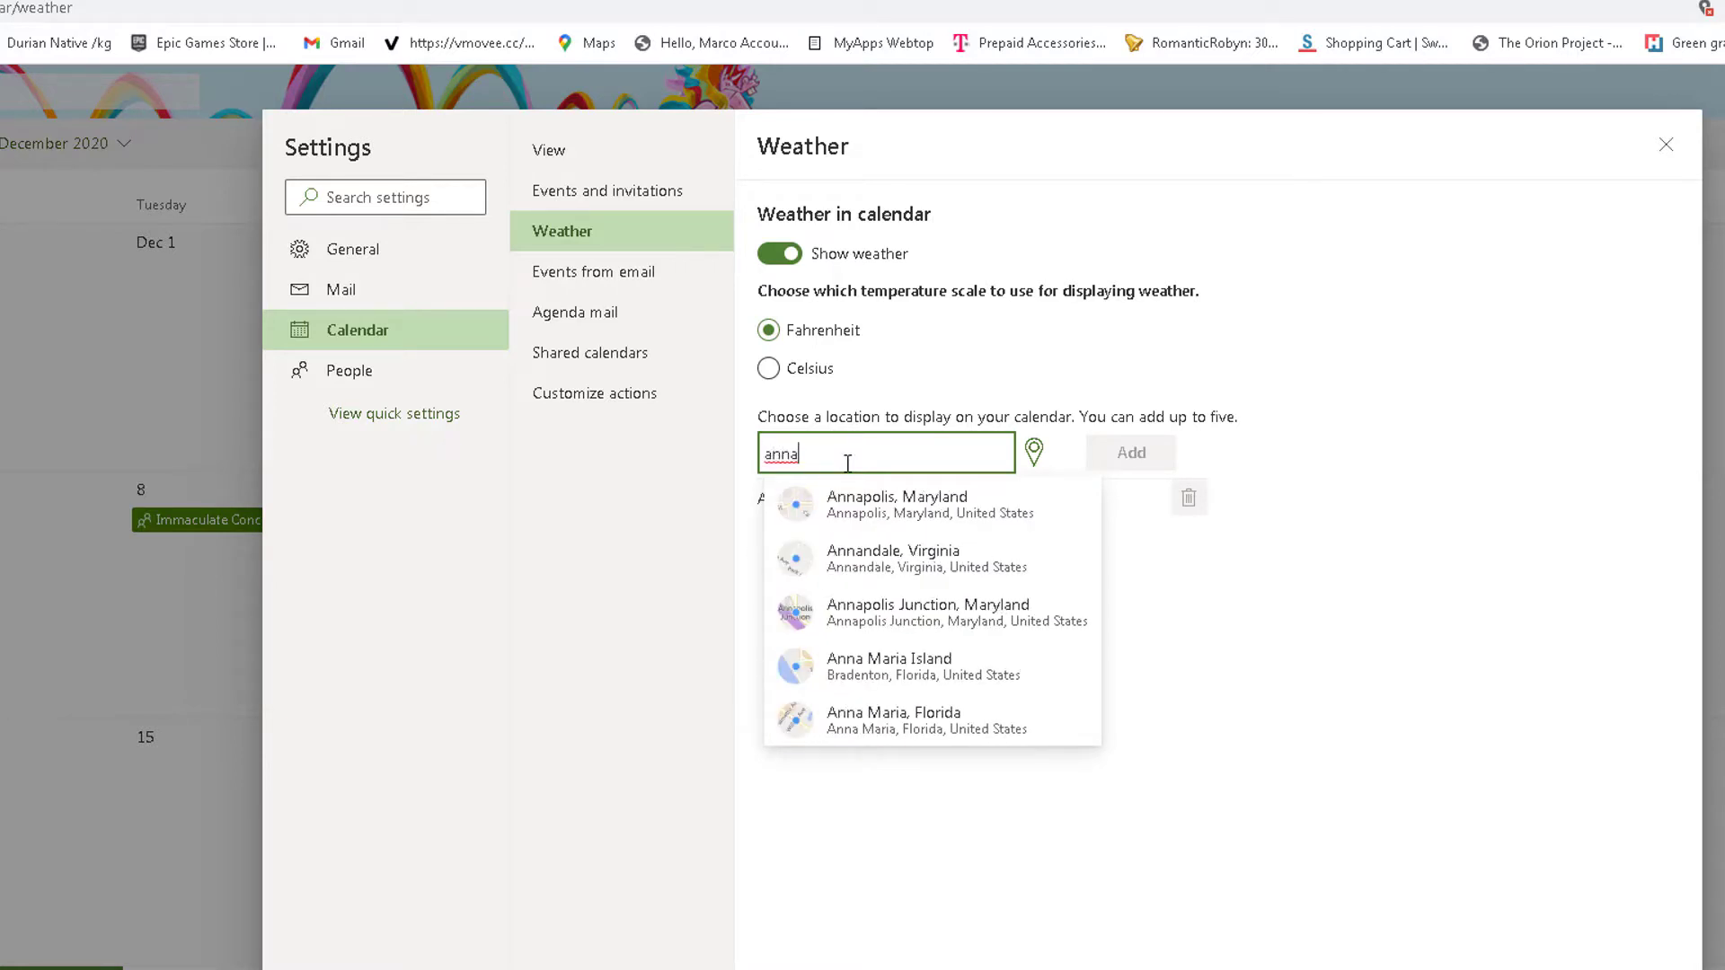
click(843, 505)
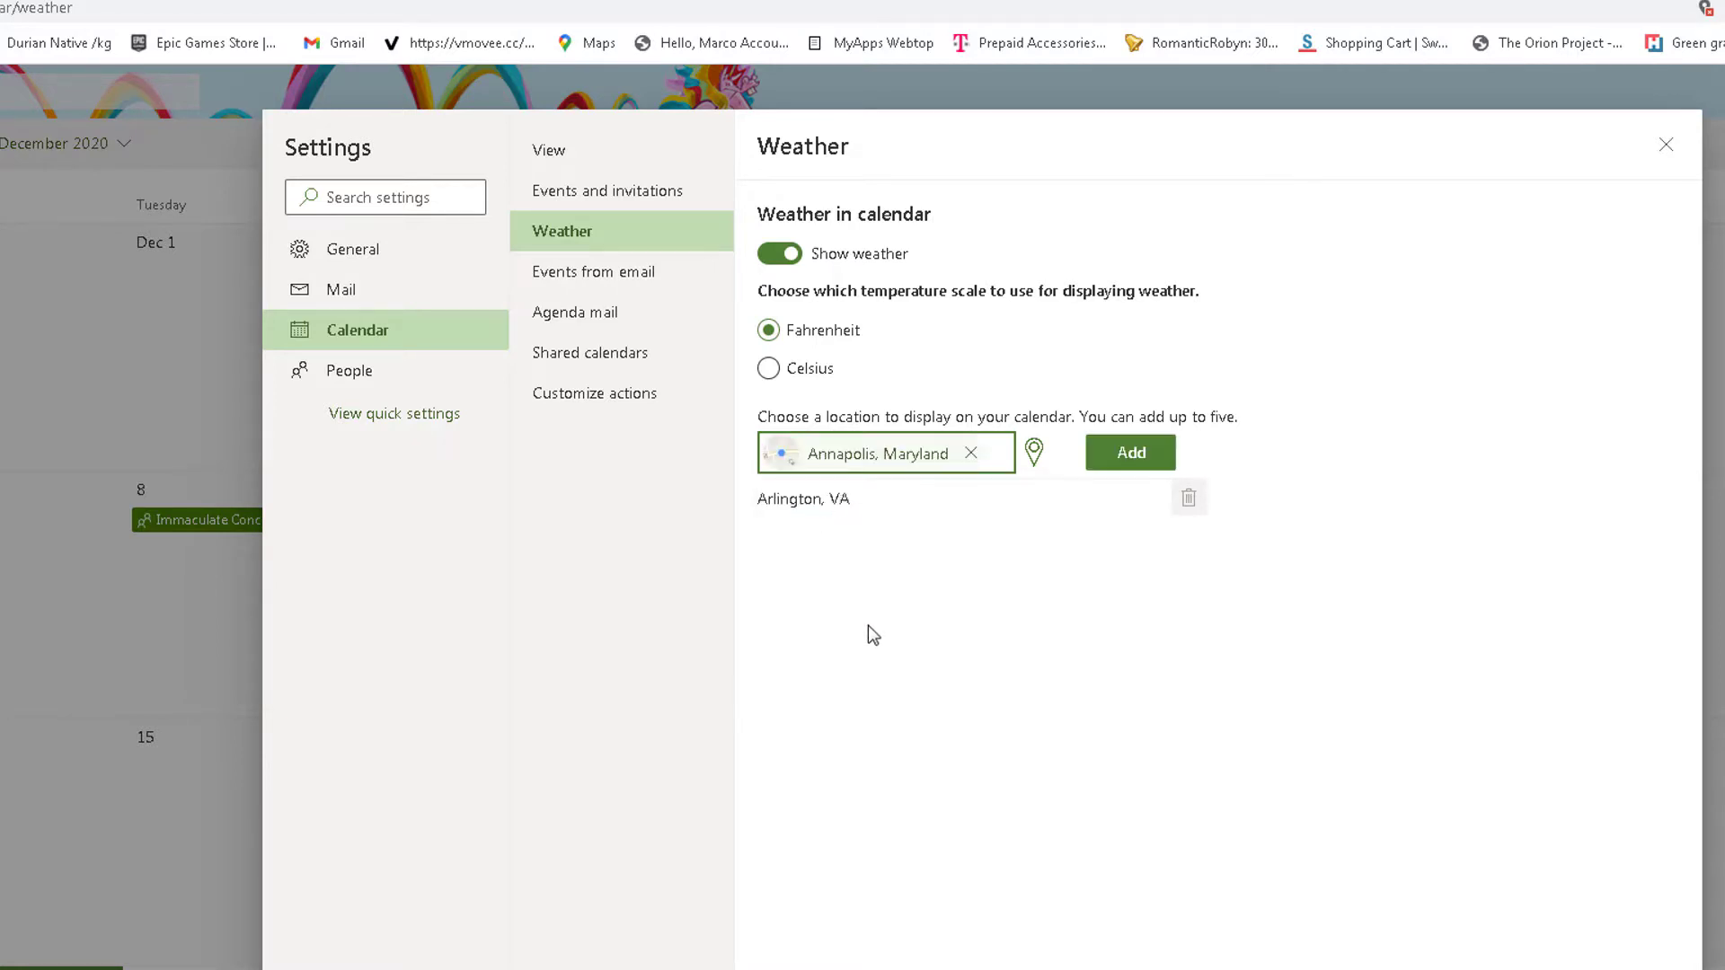
click(1131, 452)
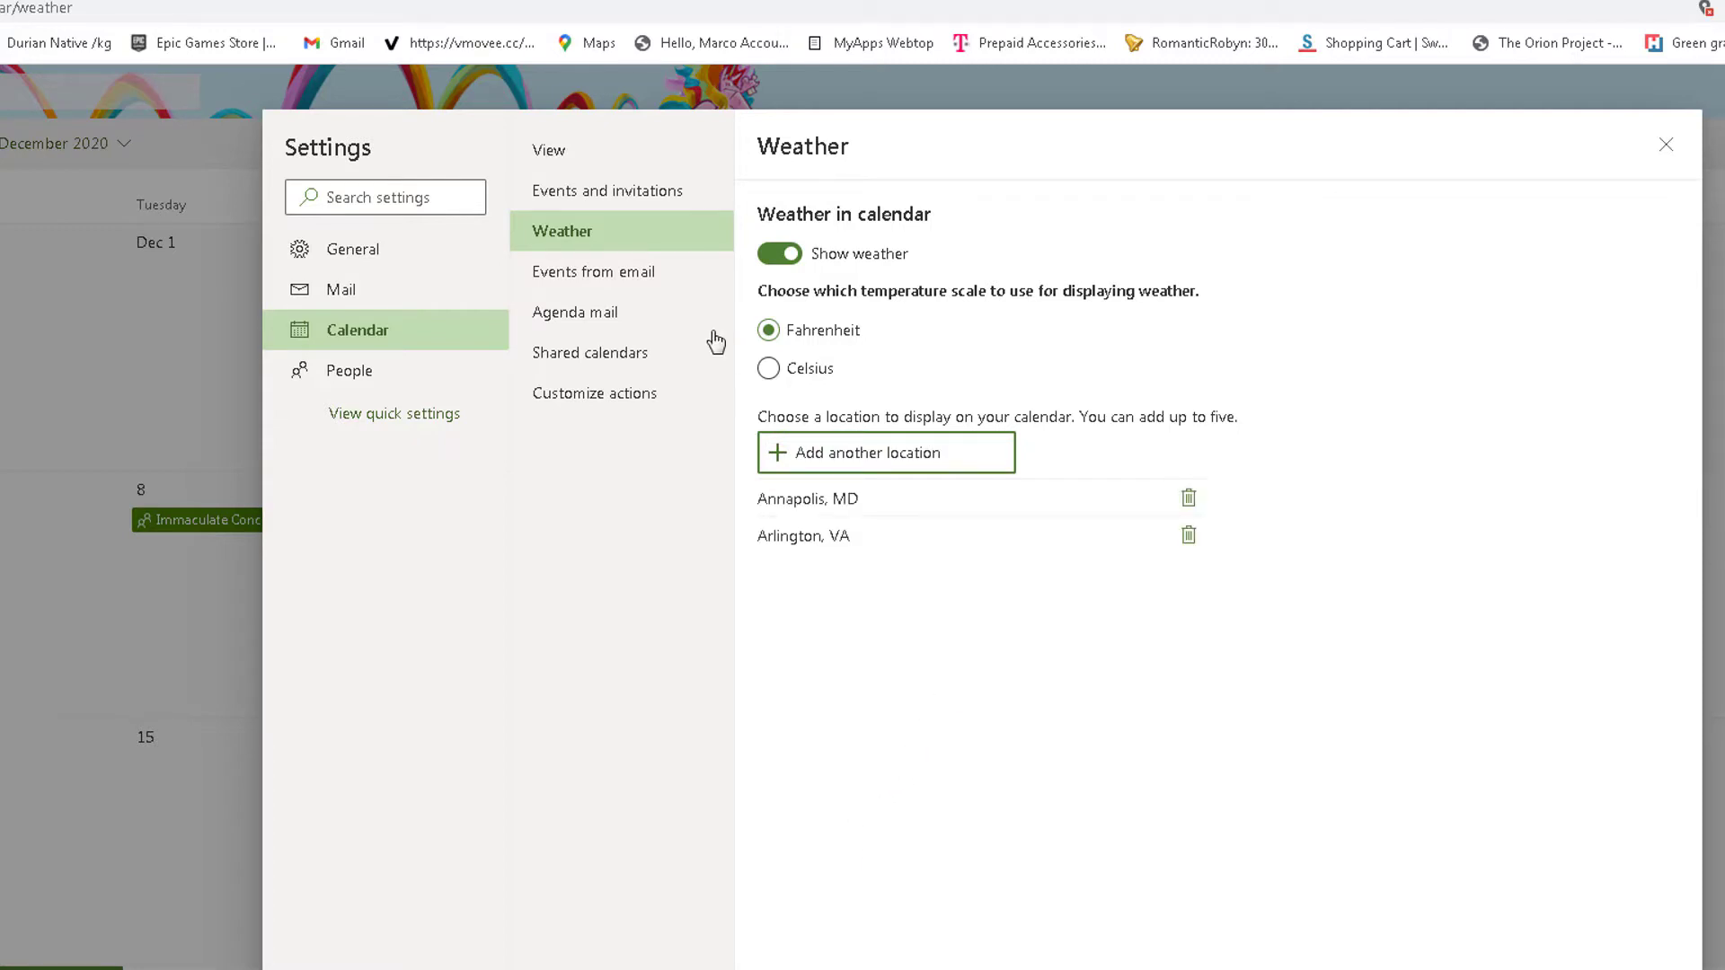
click(606, 292)
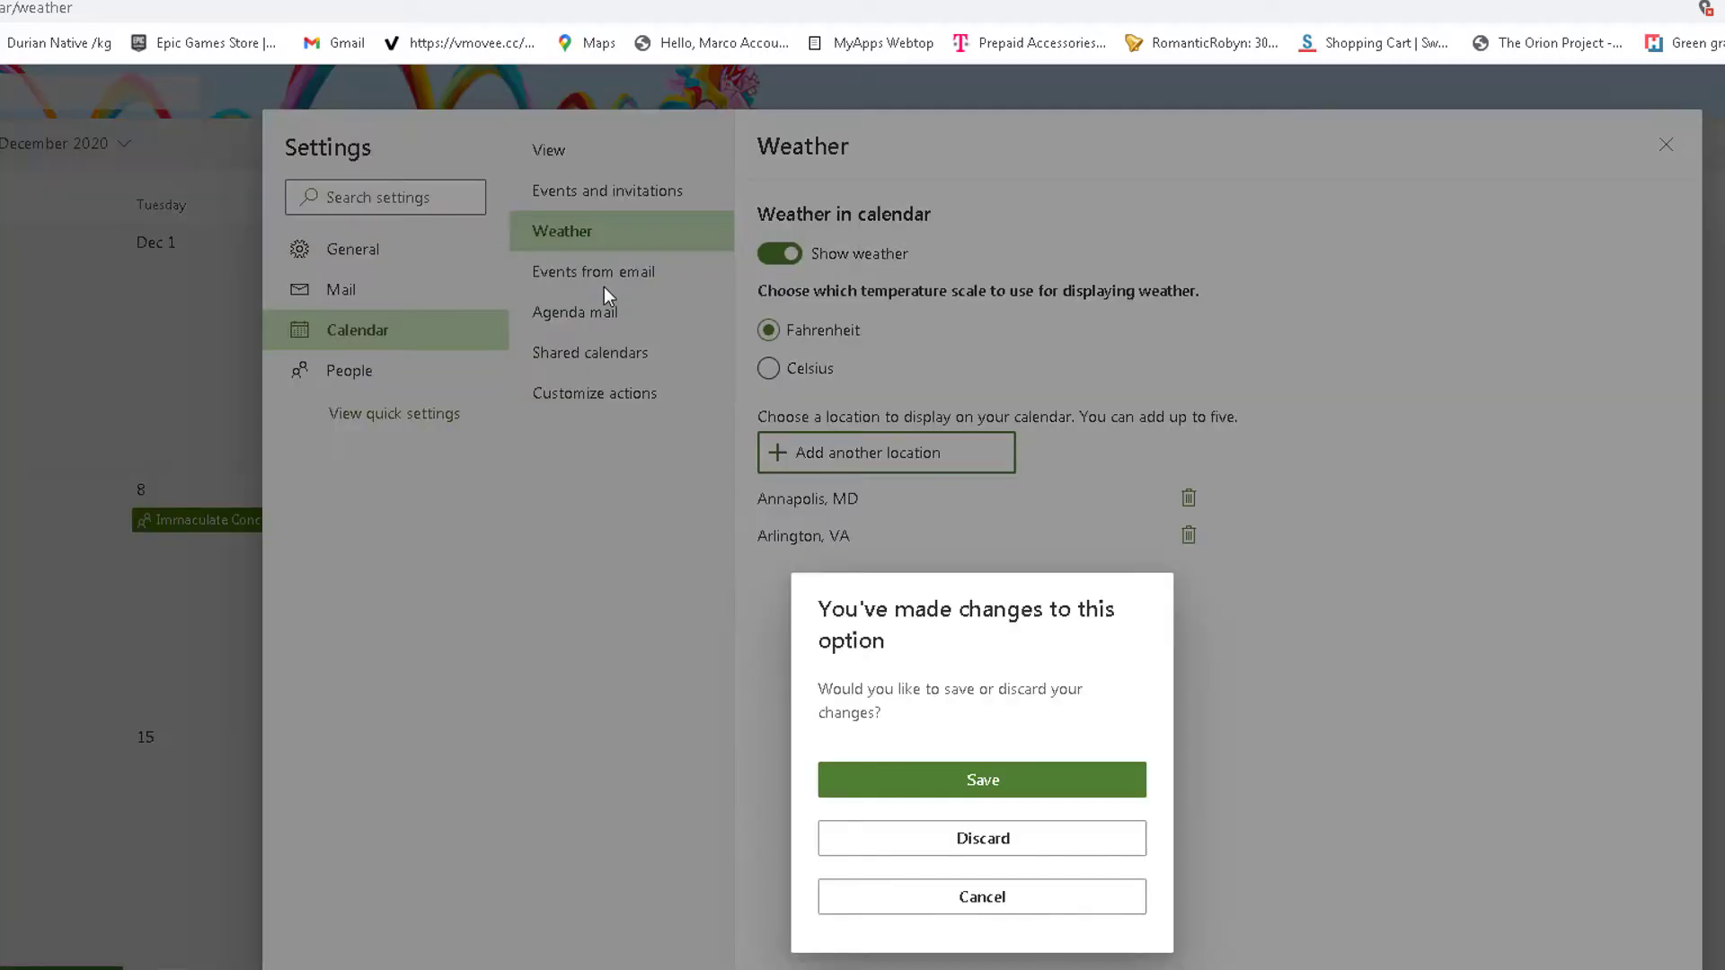
click(985, 783)
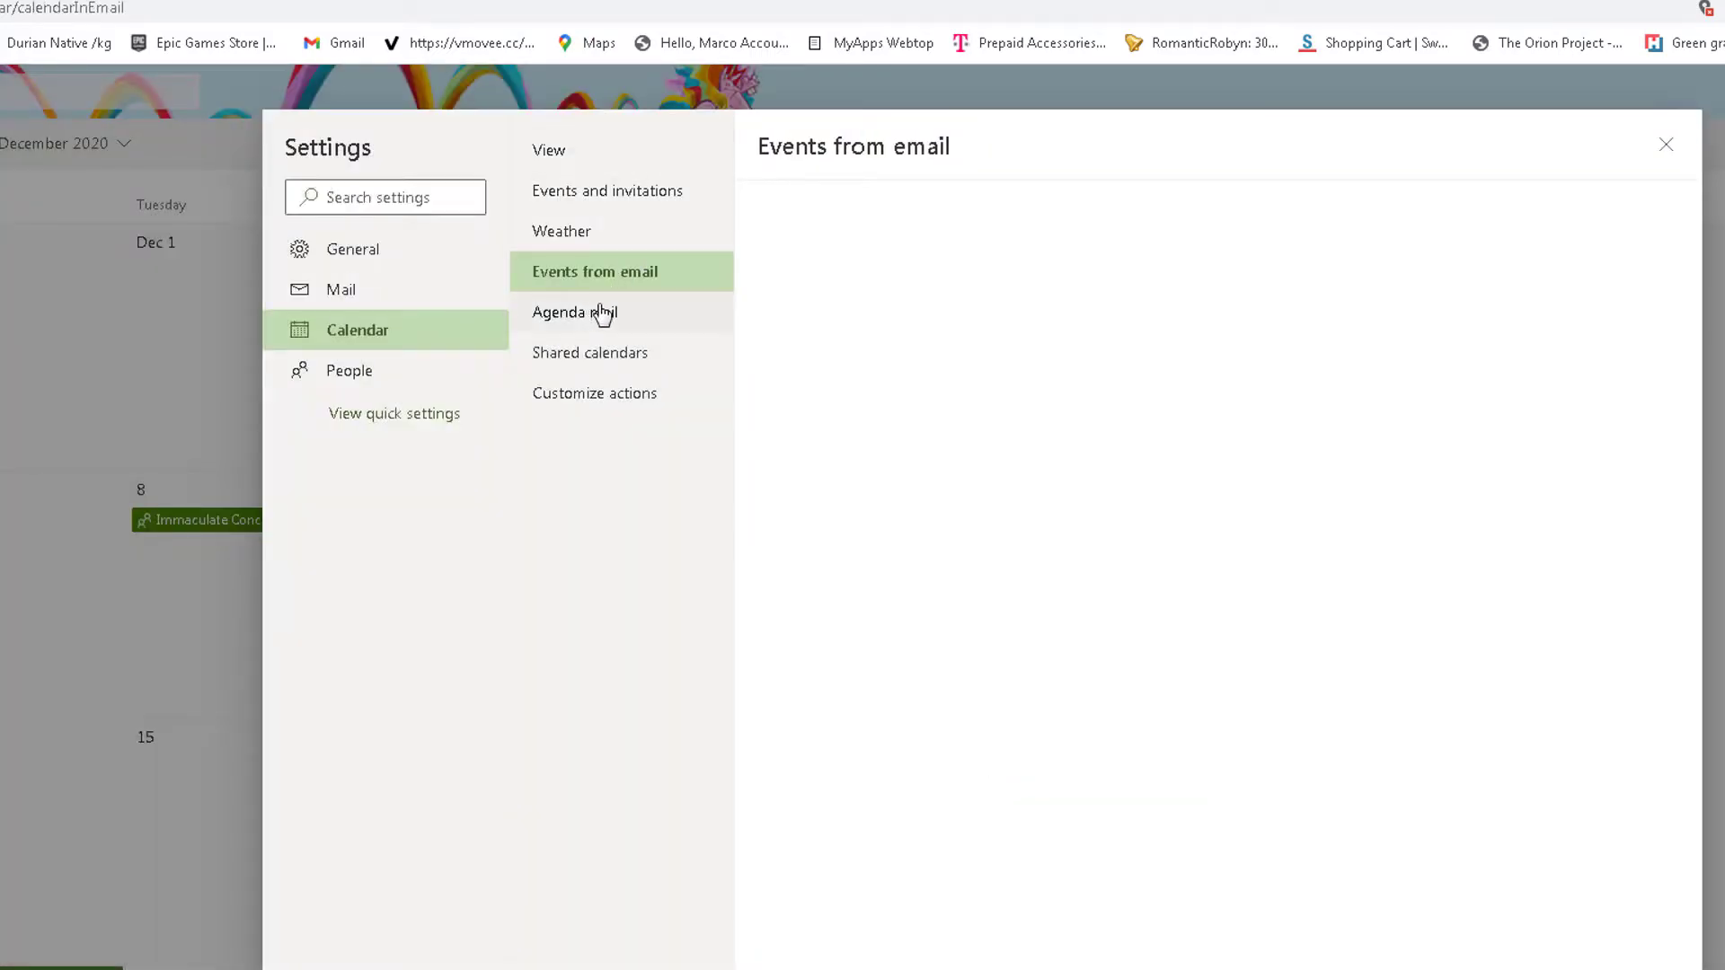
Review Agenda mail and the Update time zone page, ending on Shared calendars.
click(611, 319)
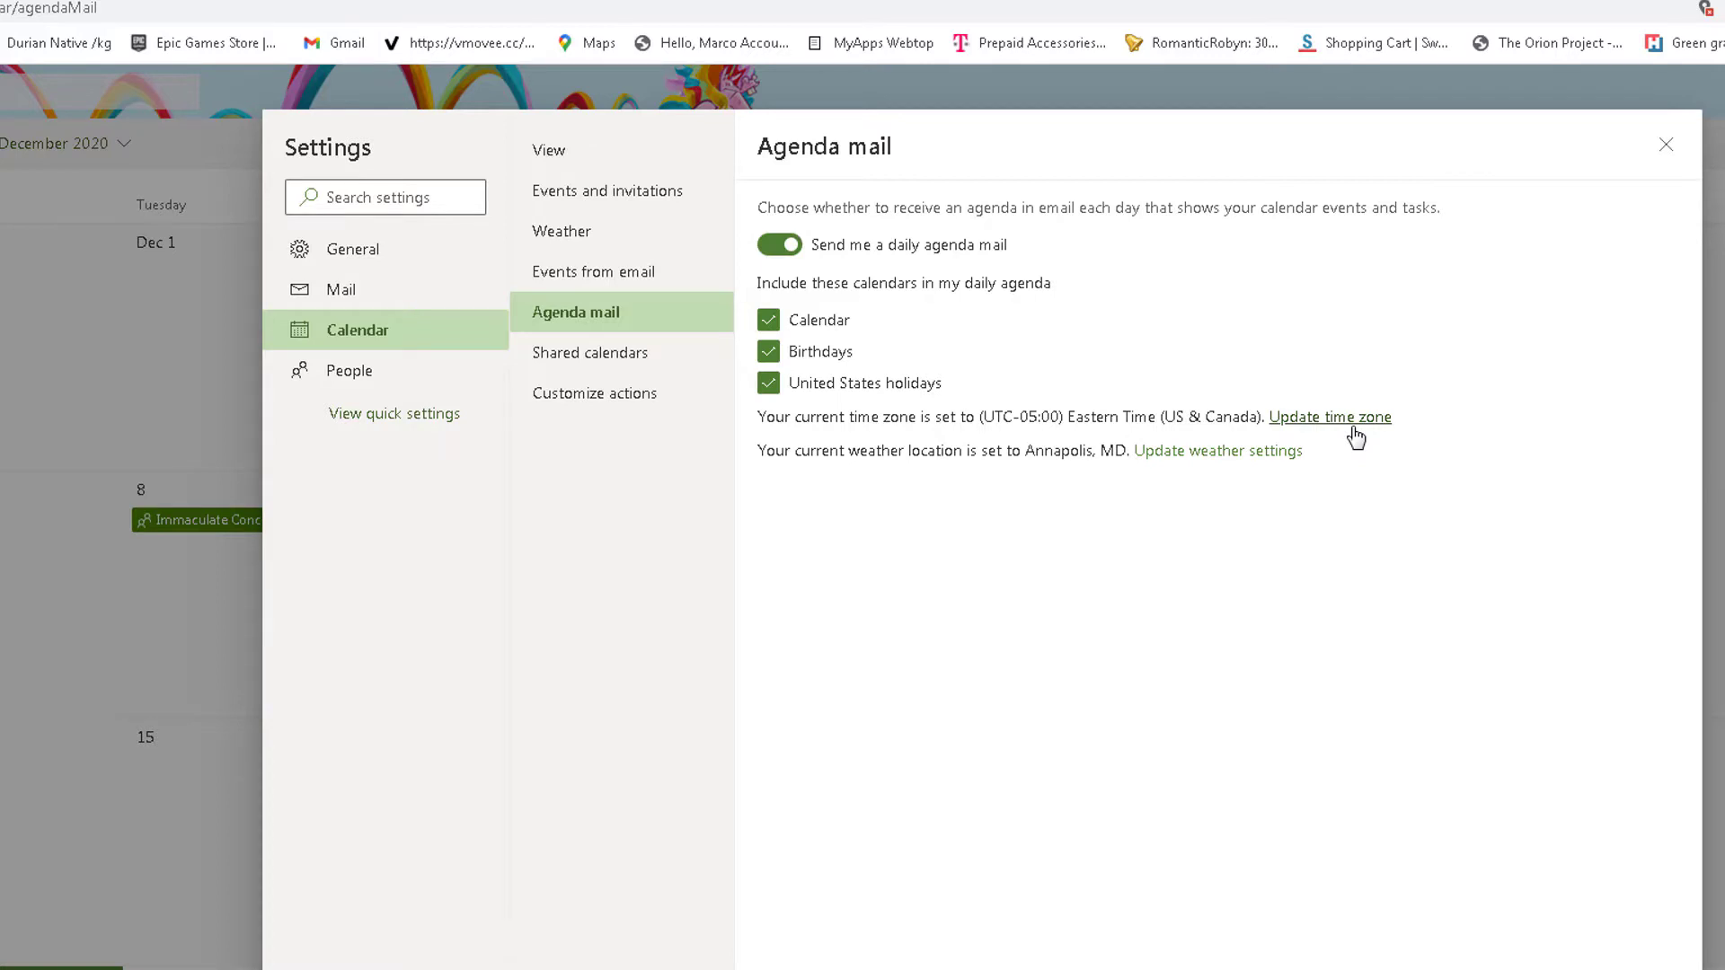
click(1353, 428)
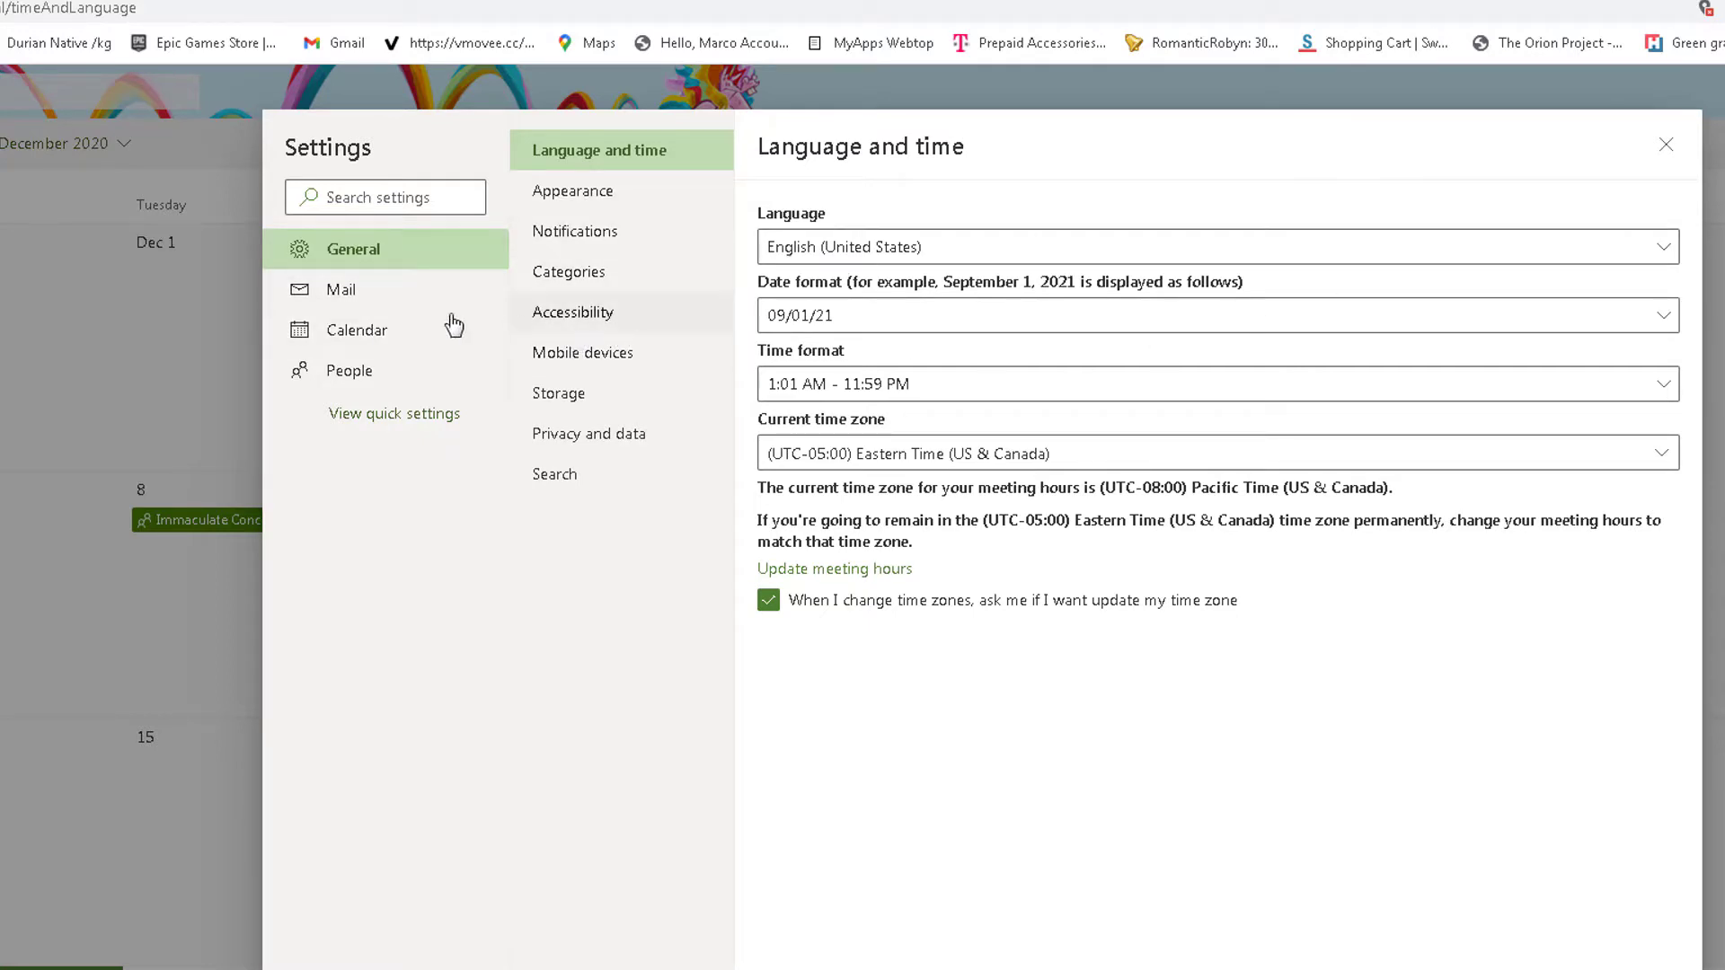
click(378, 333)
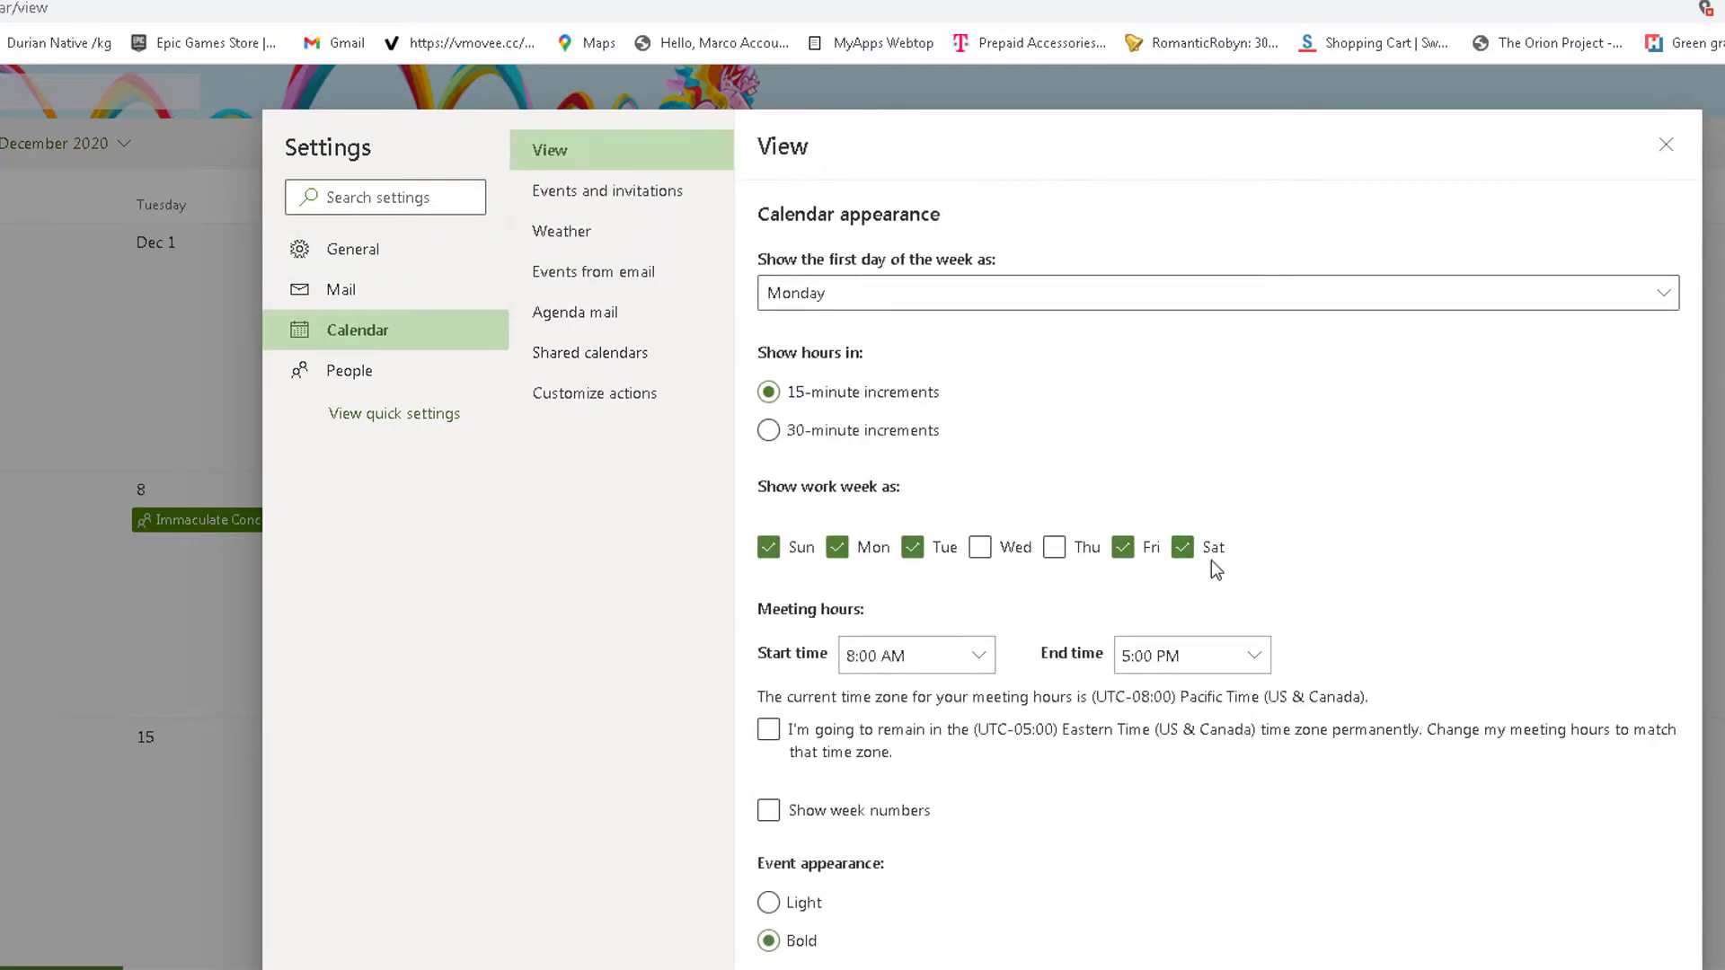
click(586, 307)
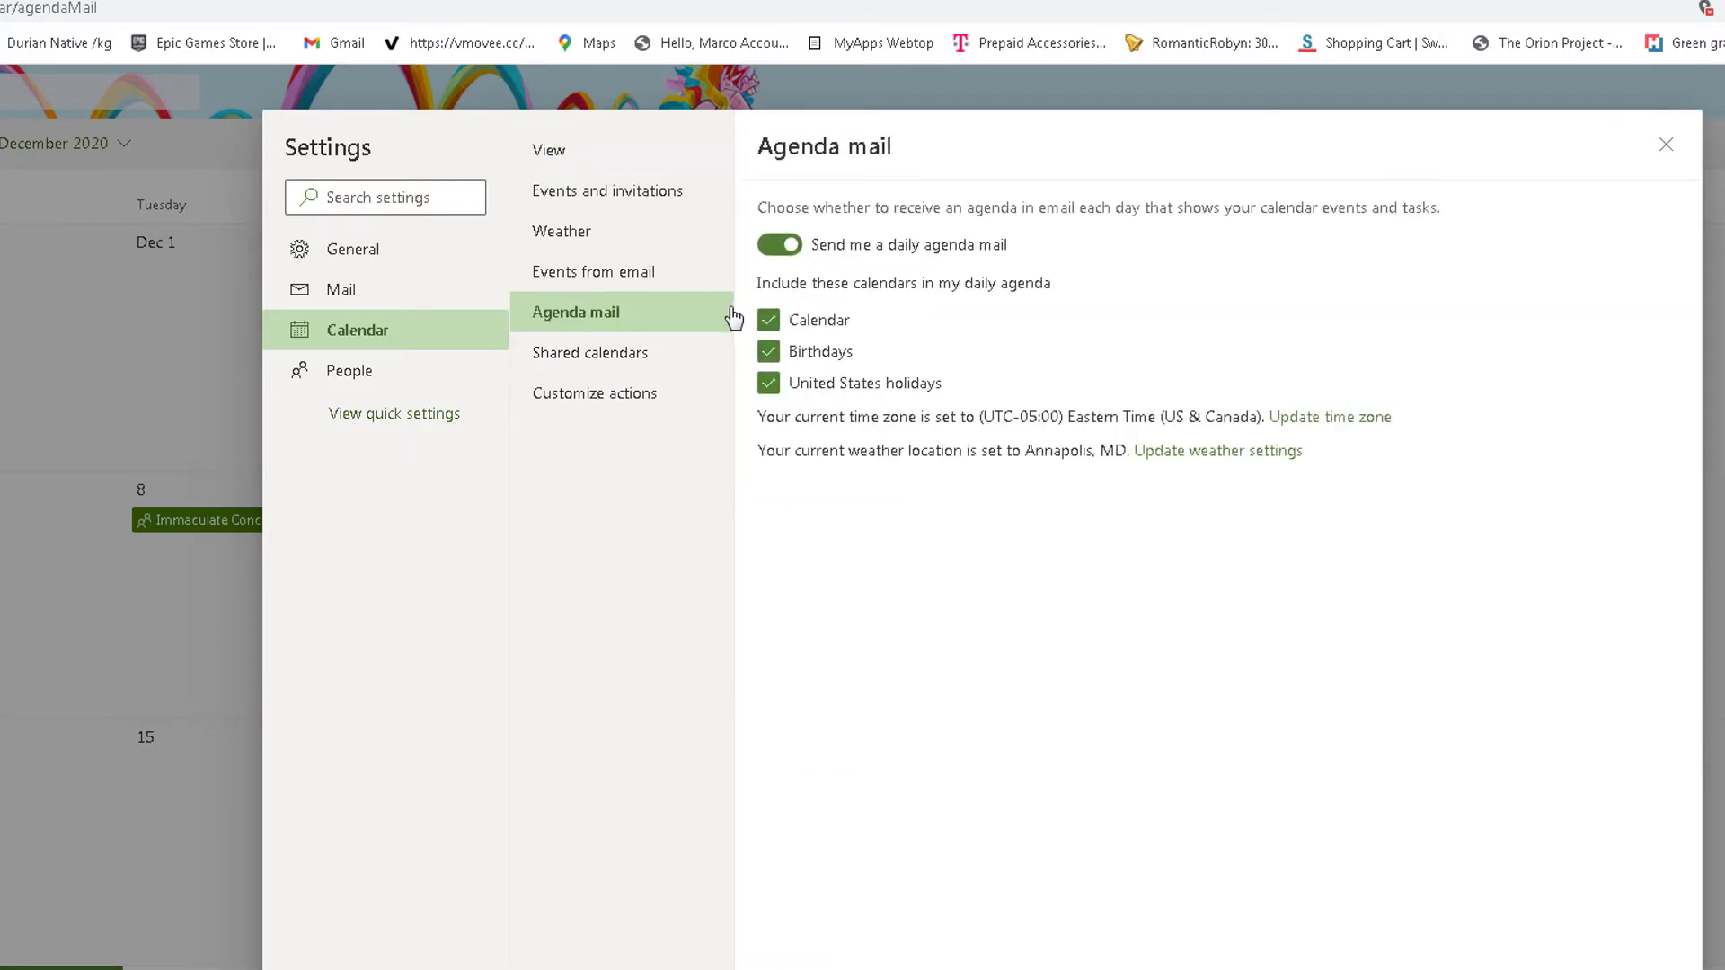
click(593, 359)
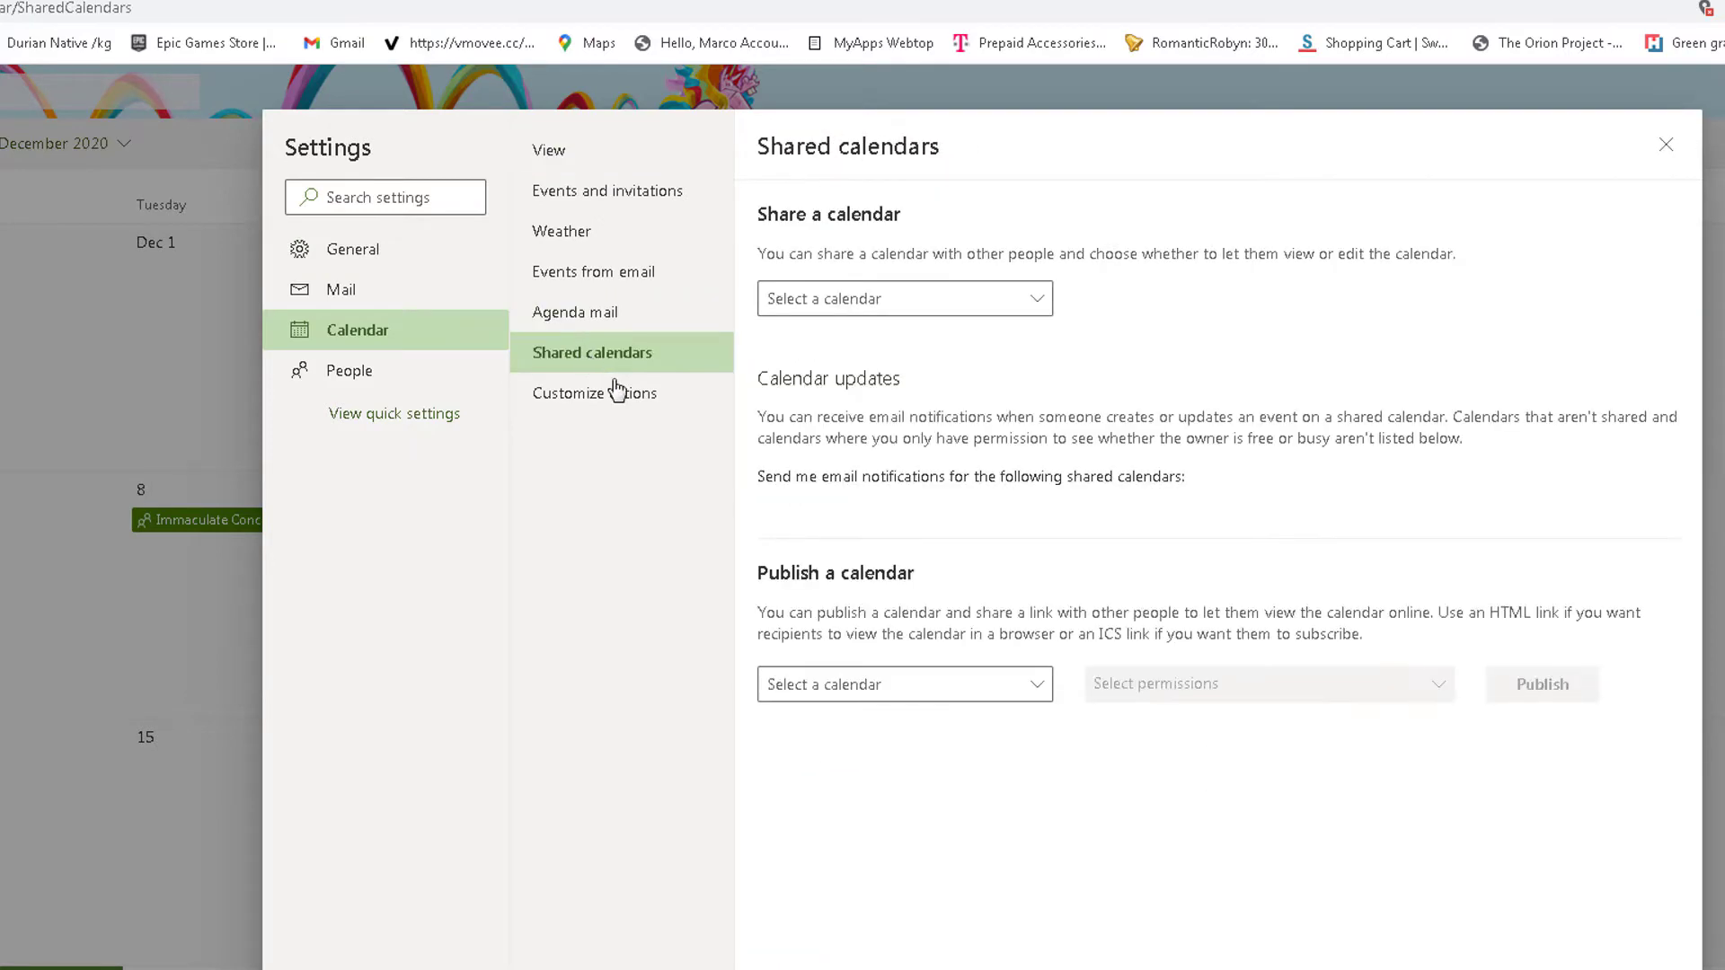
Open and close the share and publish calendar lists without choosing a calendar.
click(964, 303)
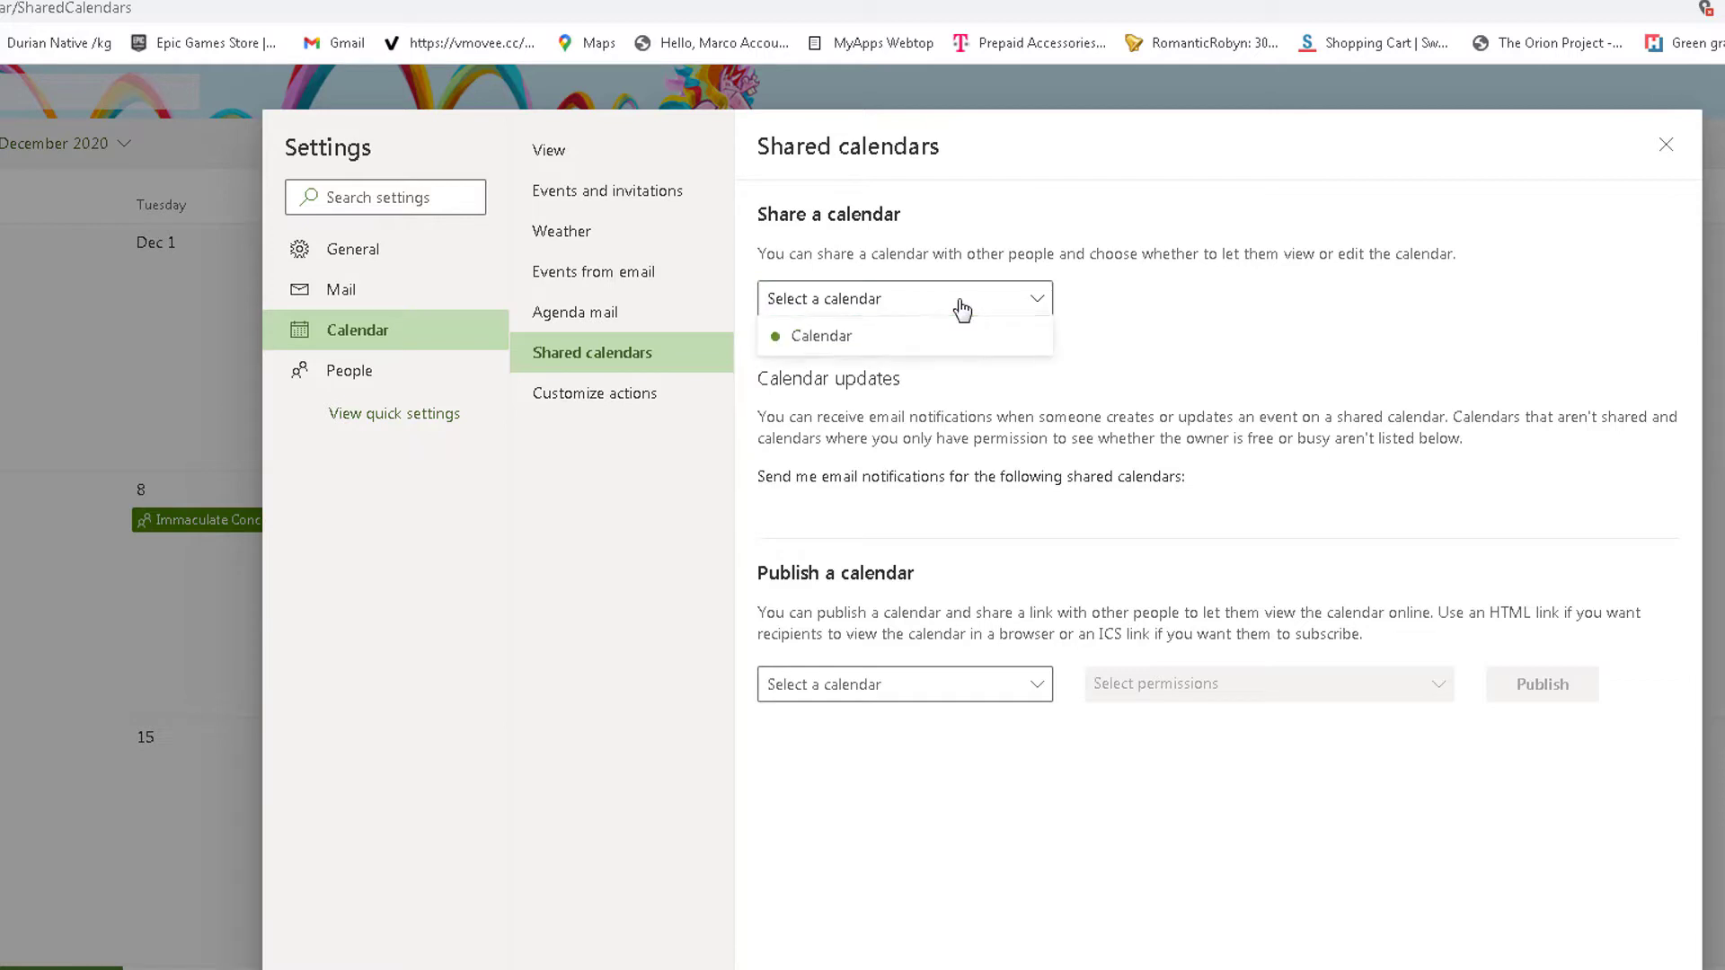
click(962, 308)
click(1183, 304)
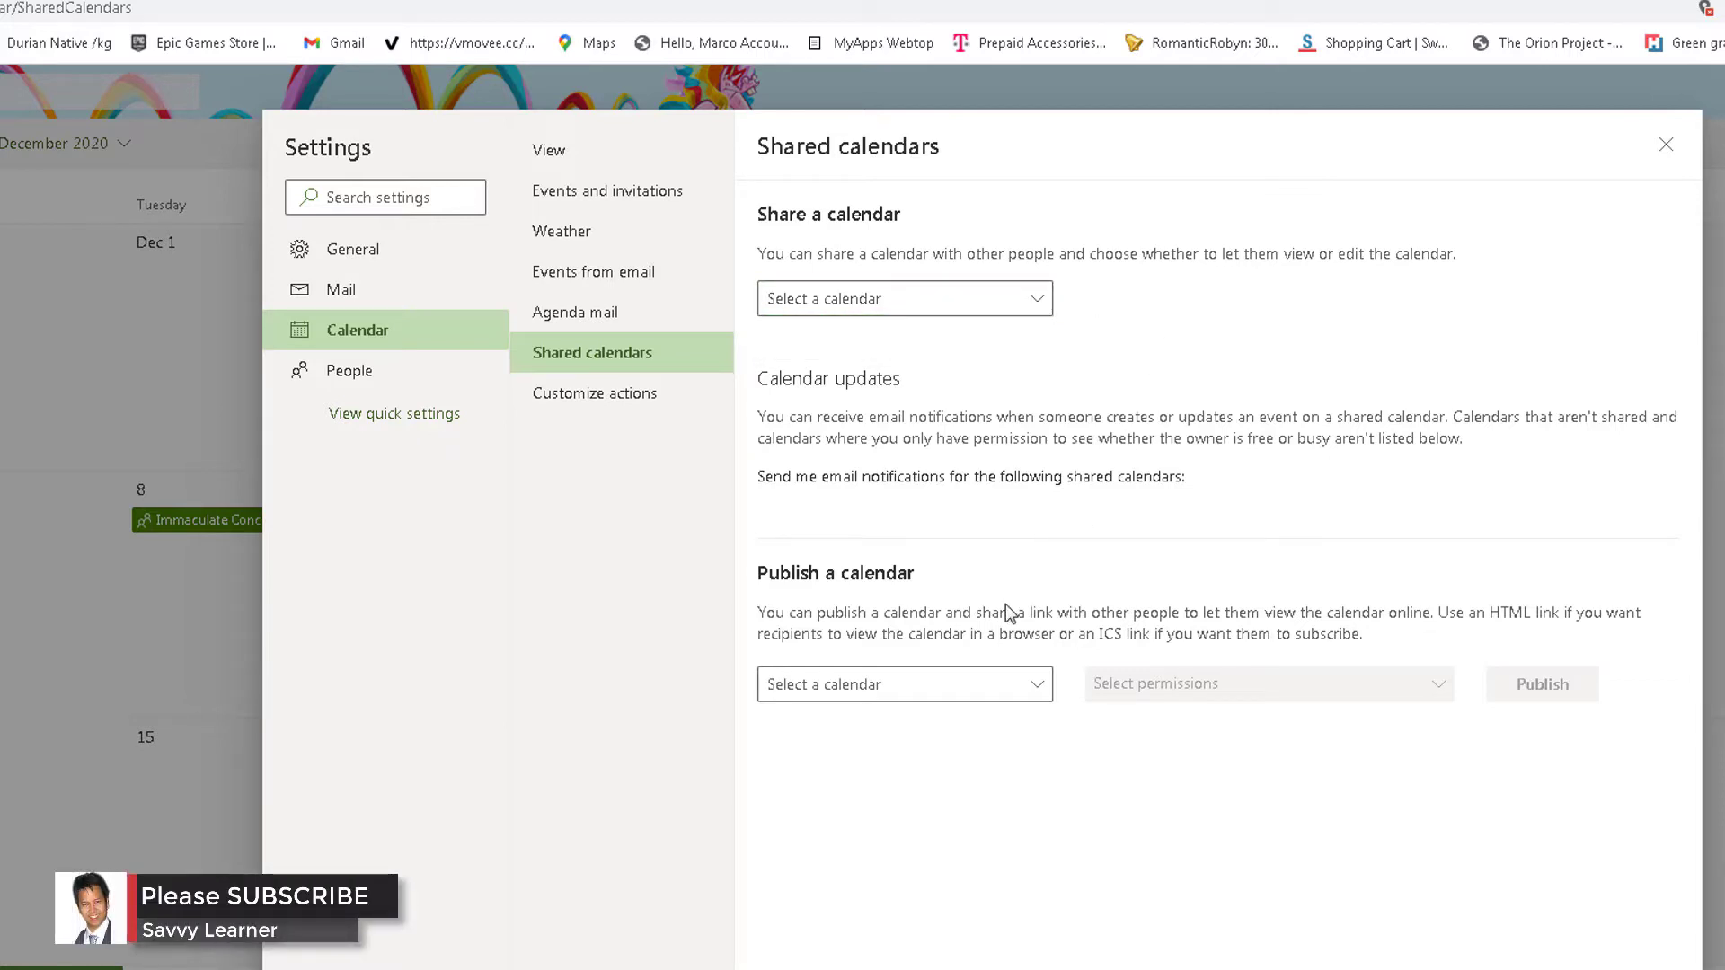
click(915, 678)
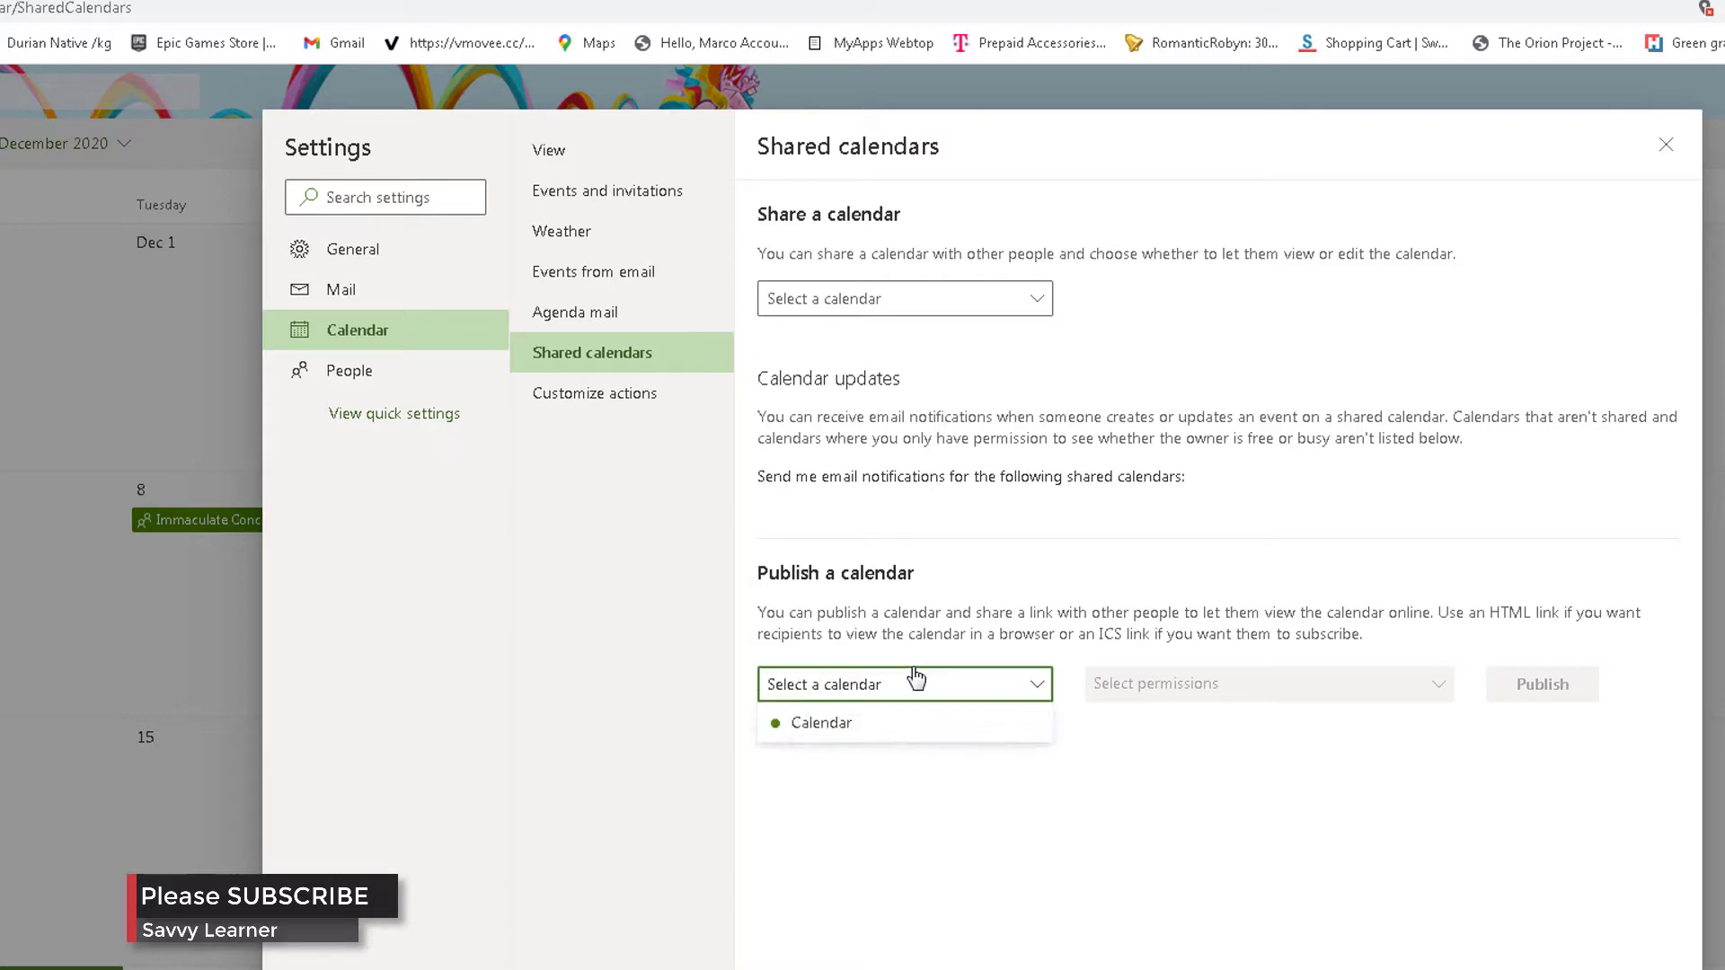
click(916, 680)
Look over Customize actions and People settings, then close Settings back to quick settings.
click(604, 393)
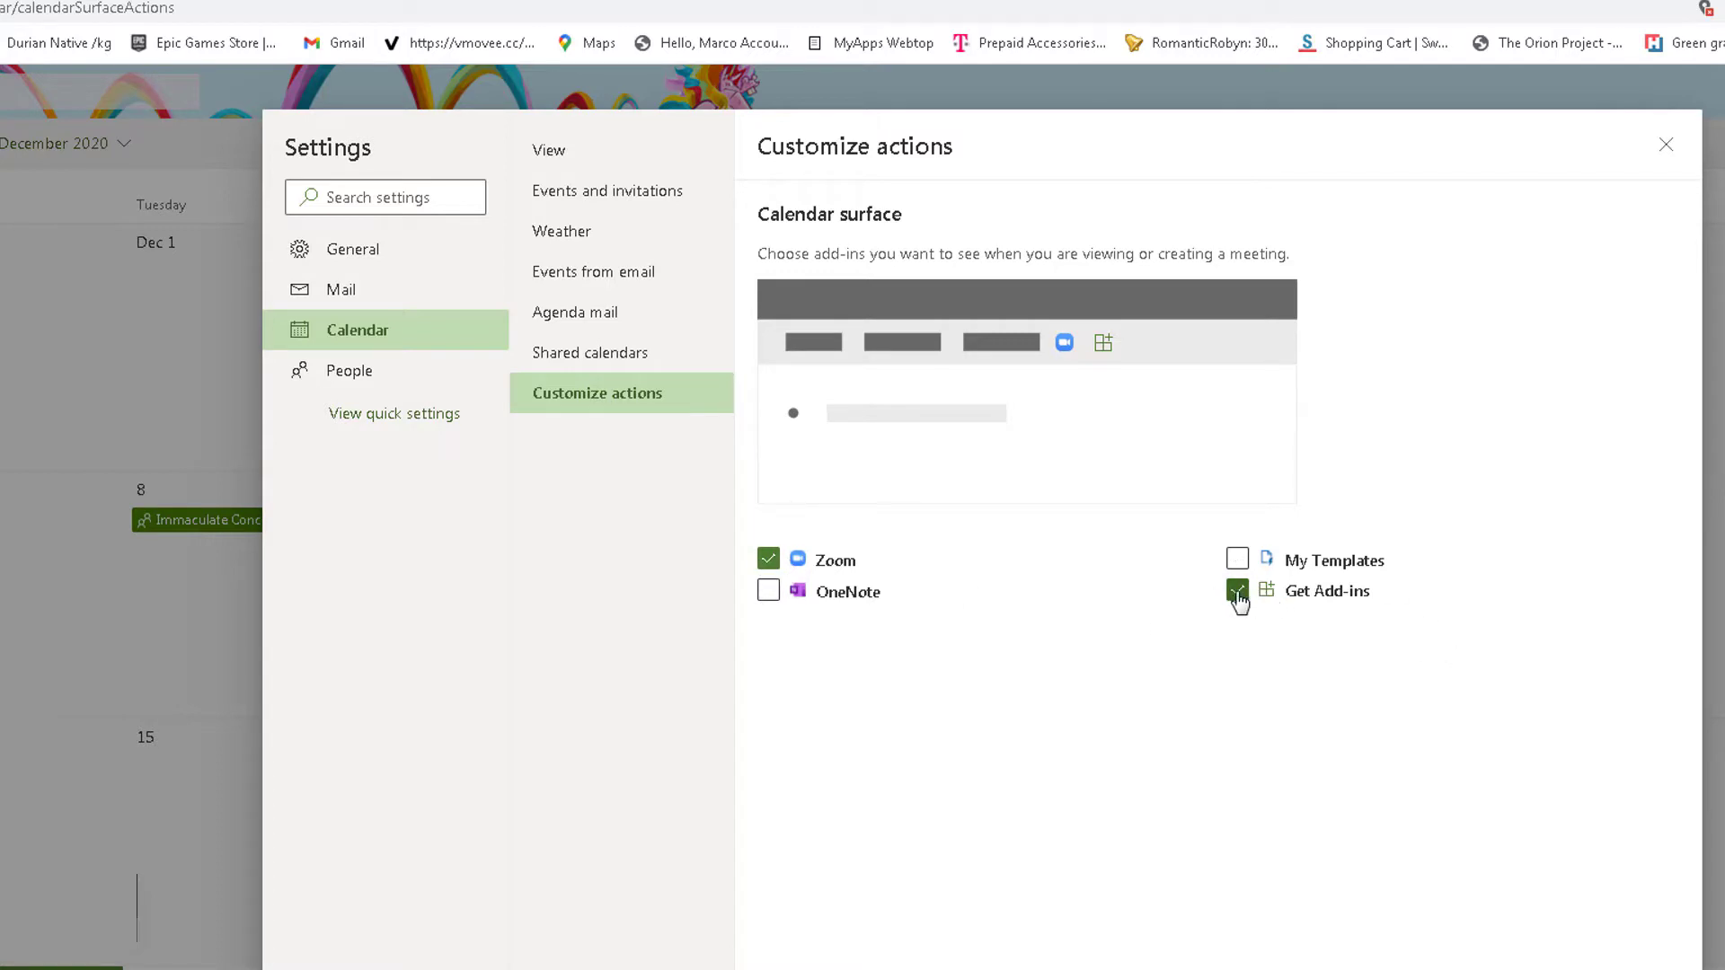
click(339, 381)
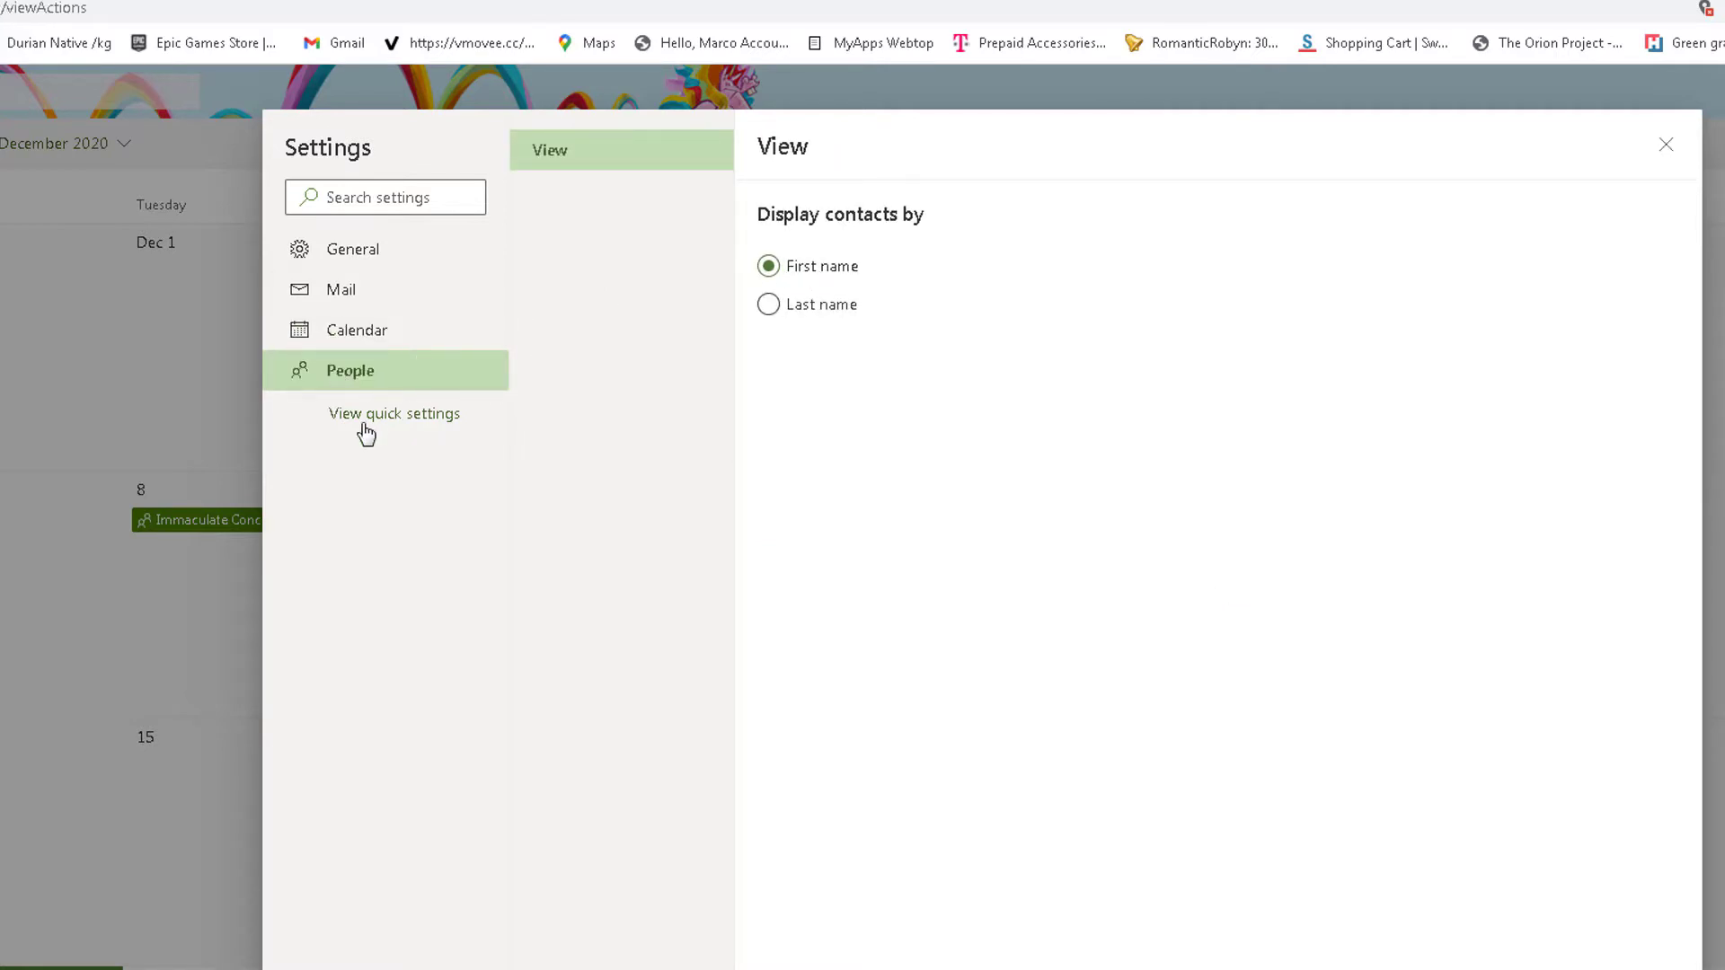
click(406, 377)
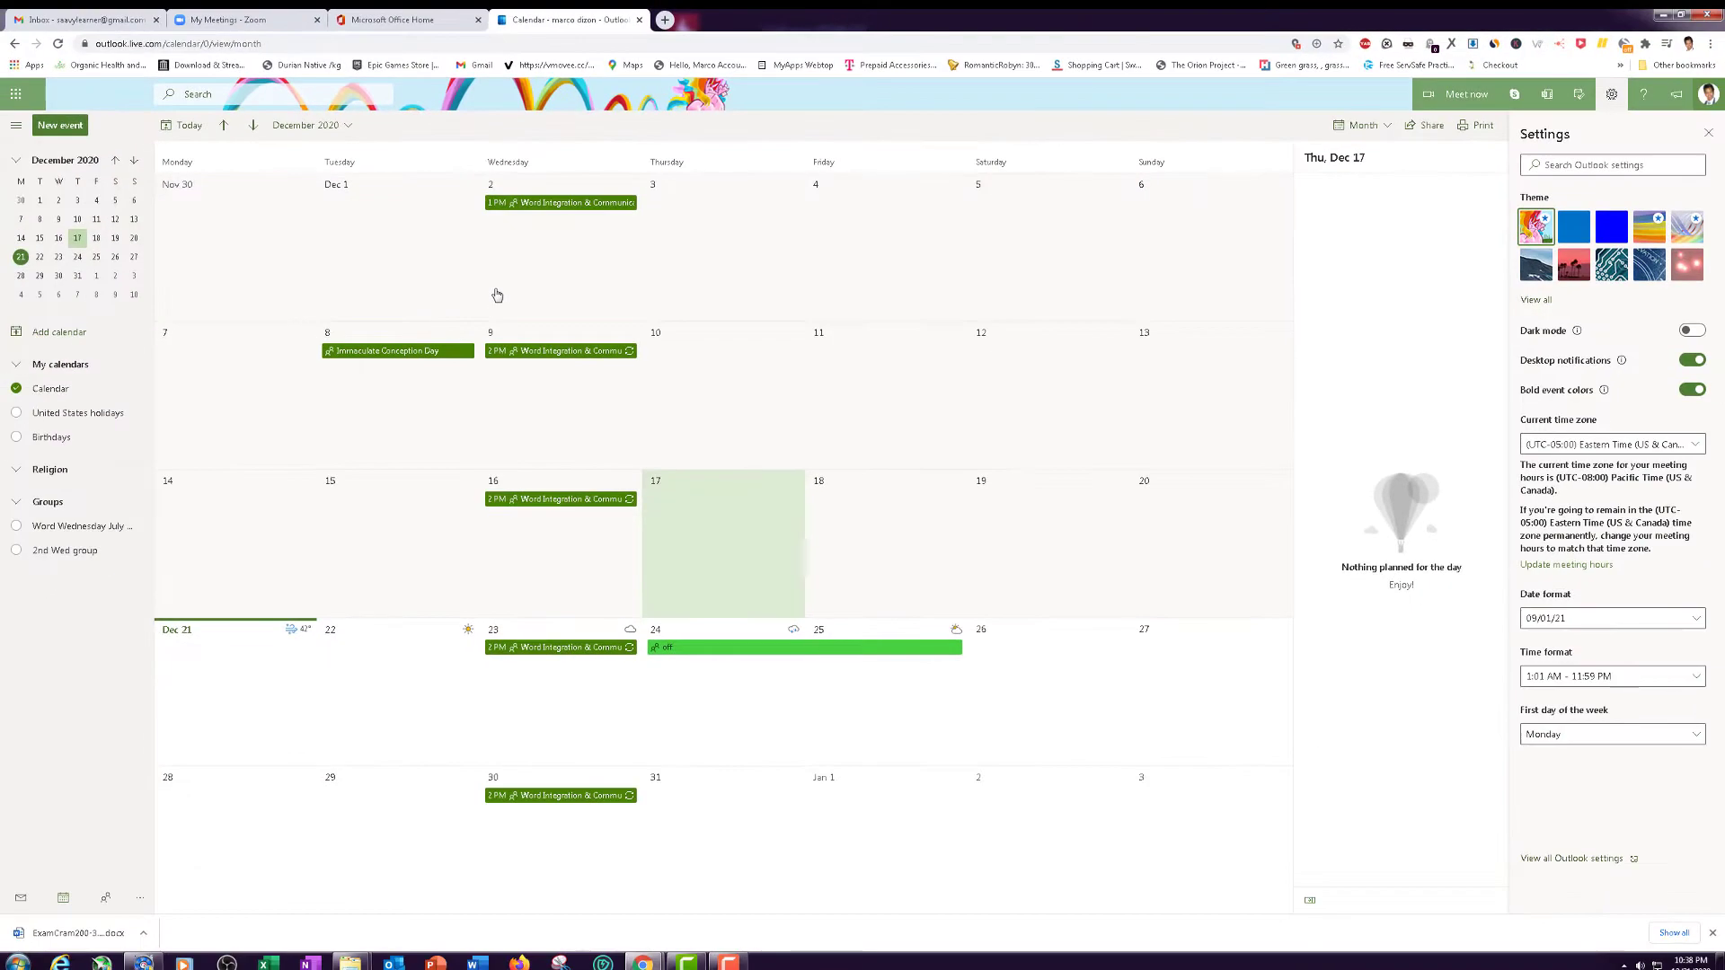
Close the settings pane and open a new event form on Thursday, December 3, 2020.
click(1708, 132)
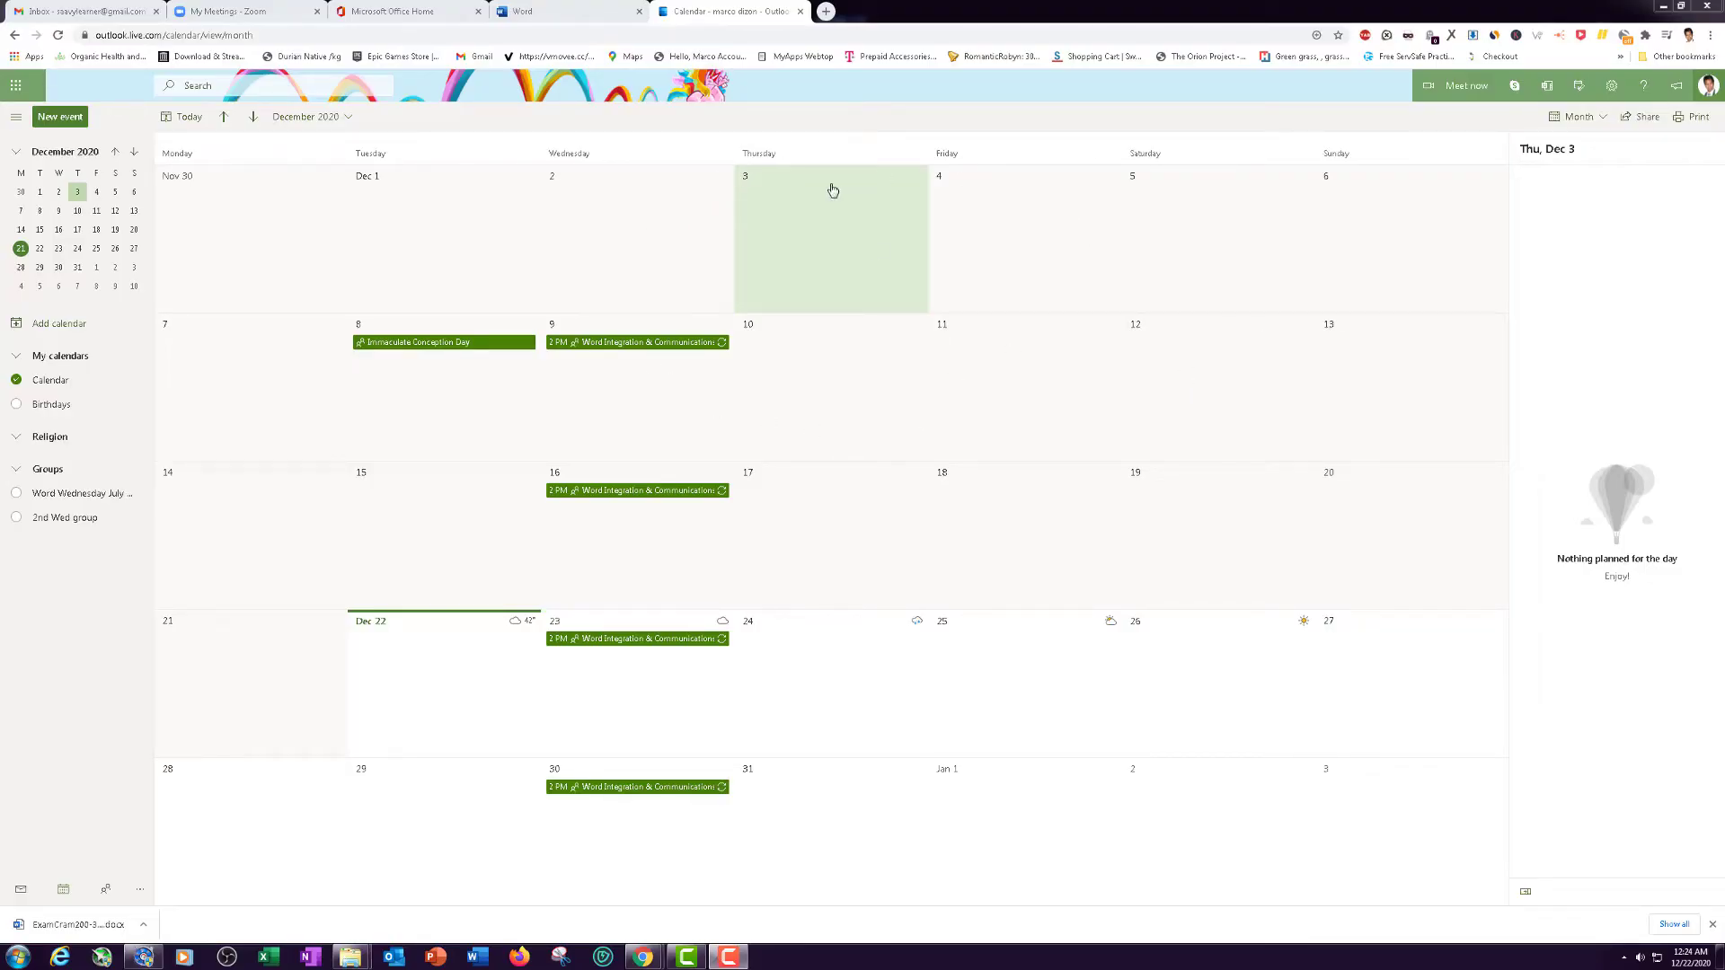
click(848, 352)
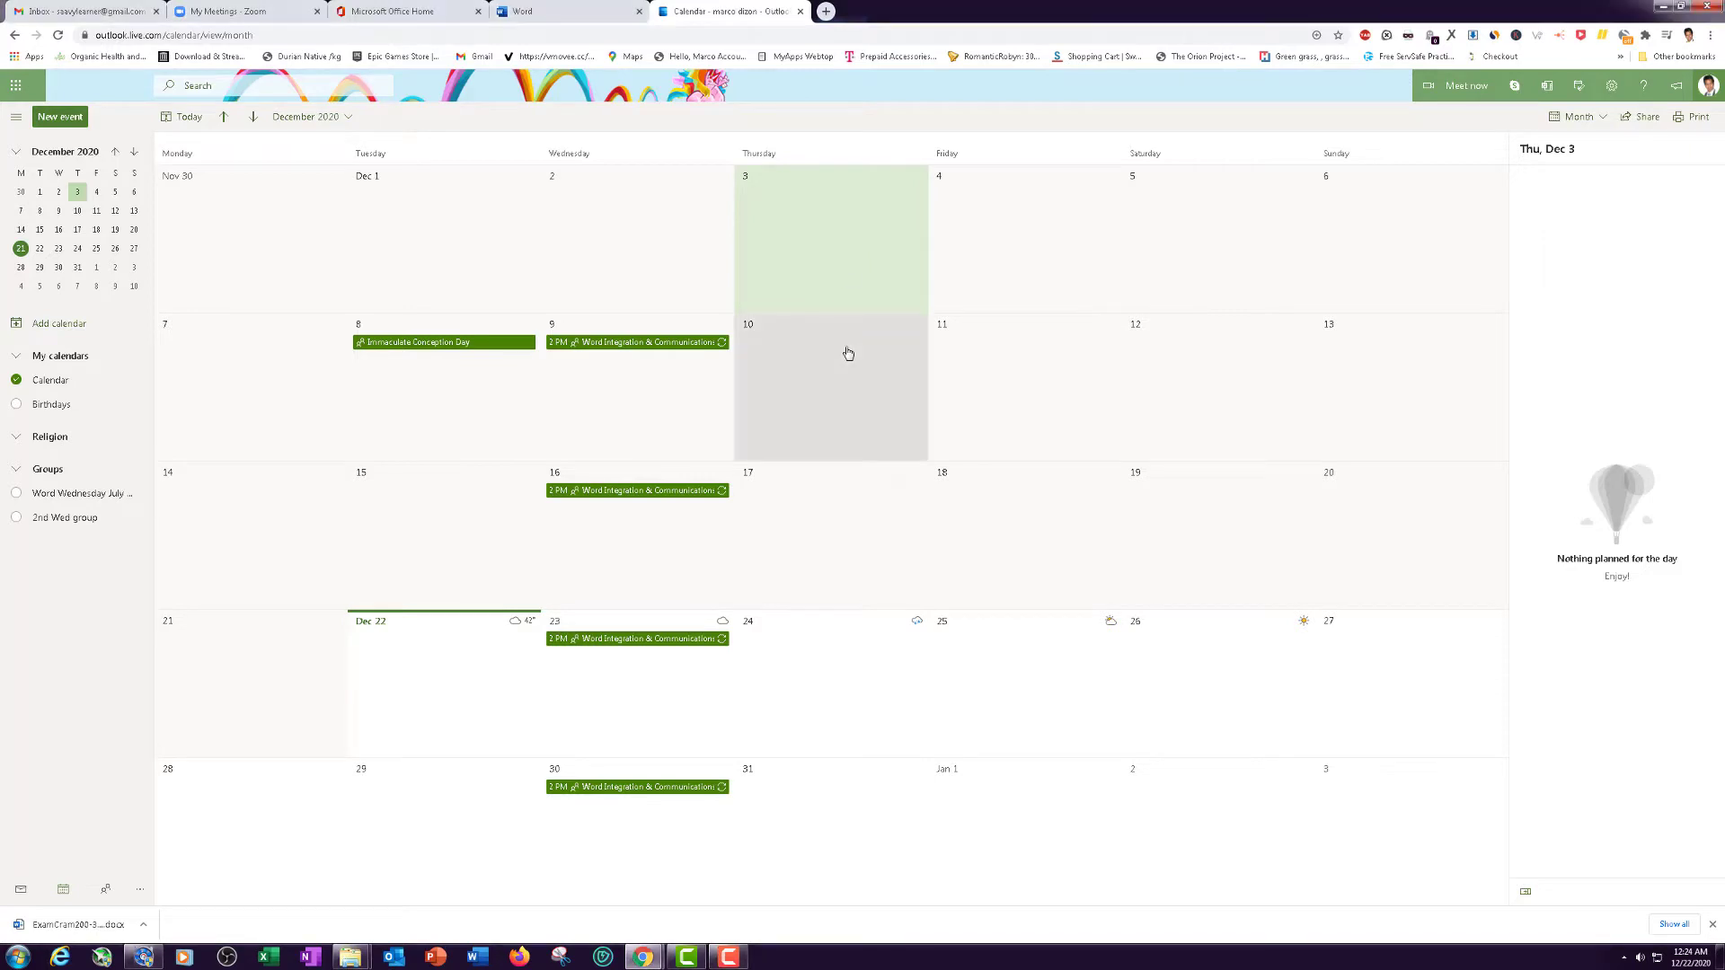
click(841, 245)
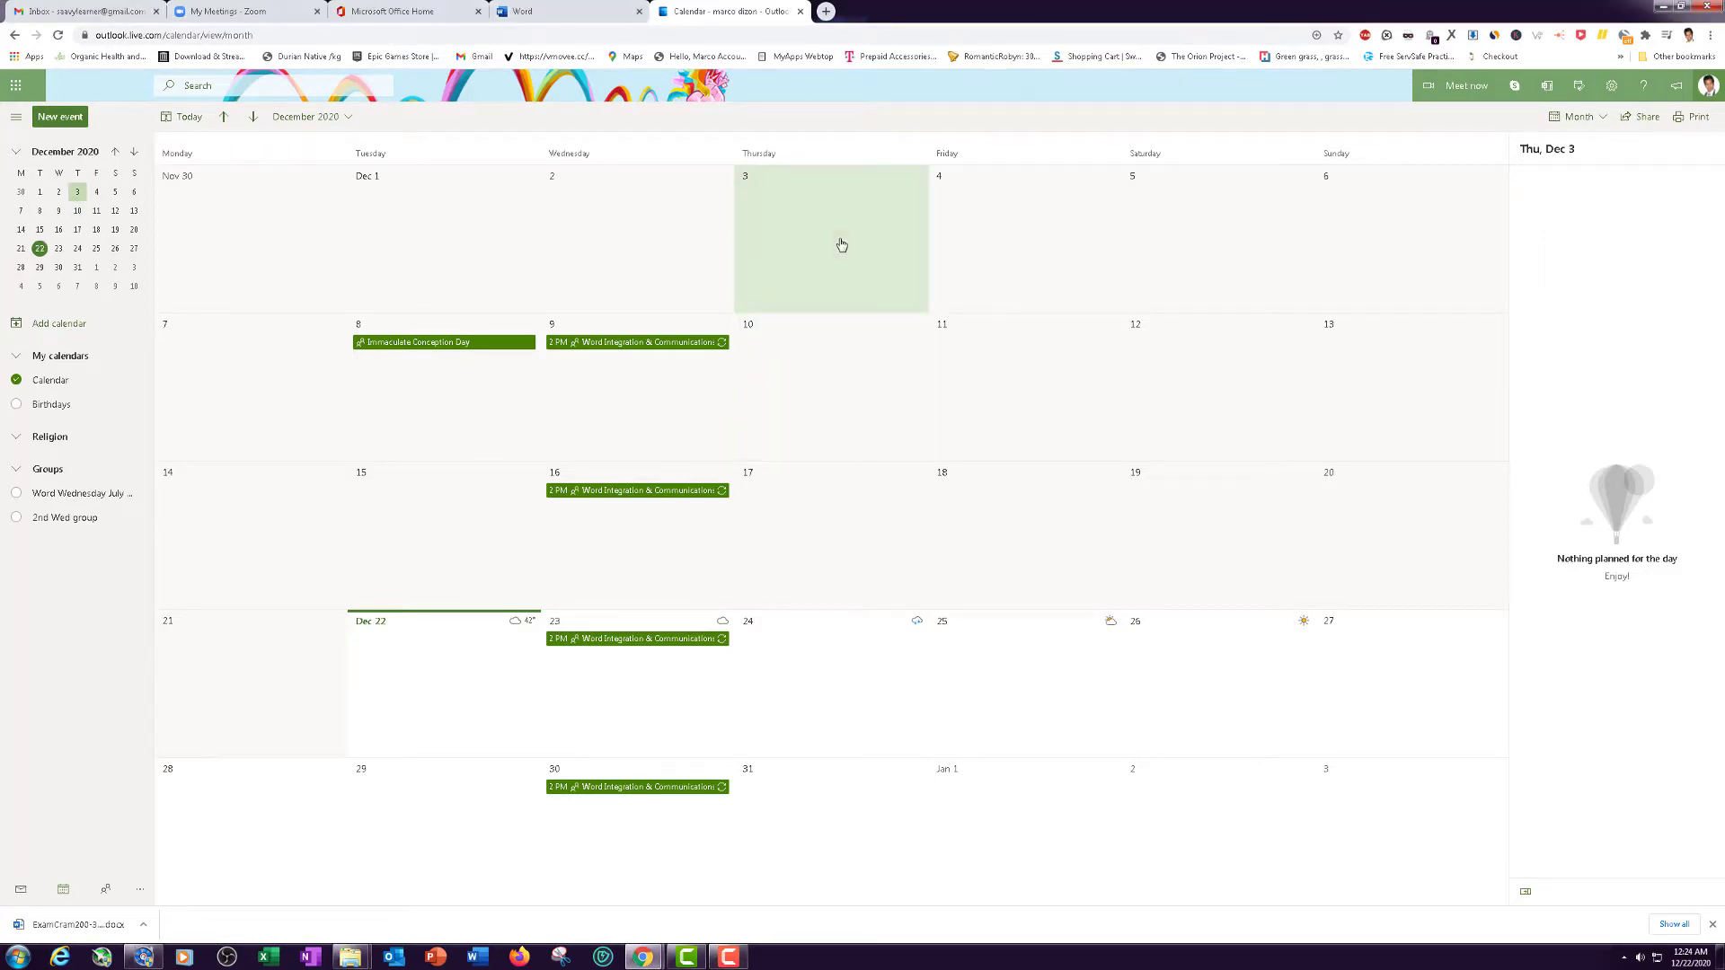
double_click(842, 246)
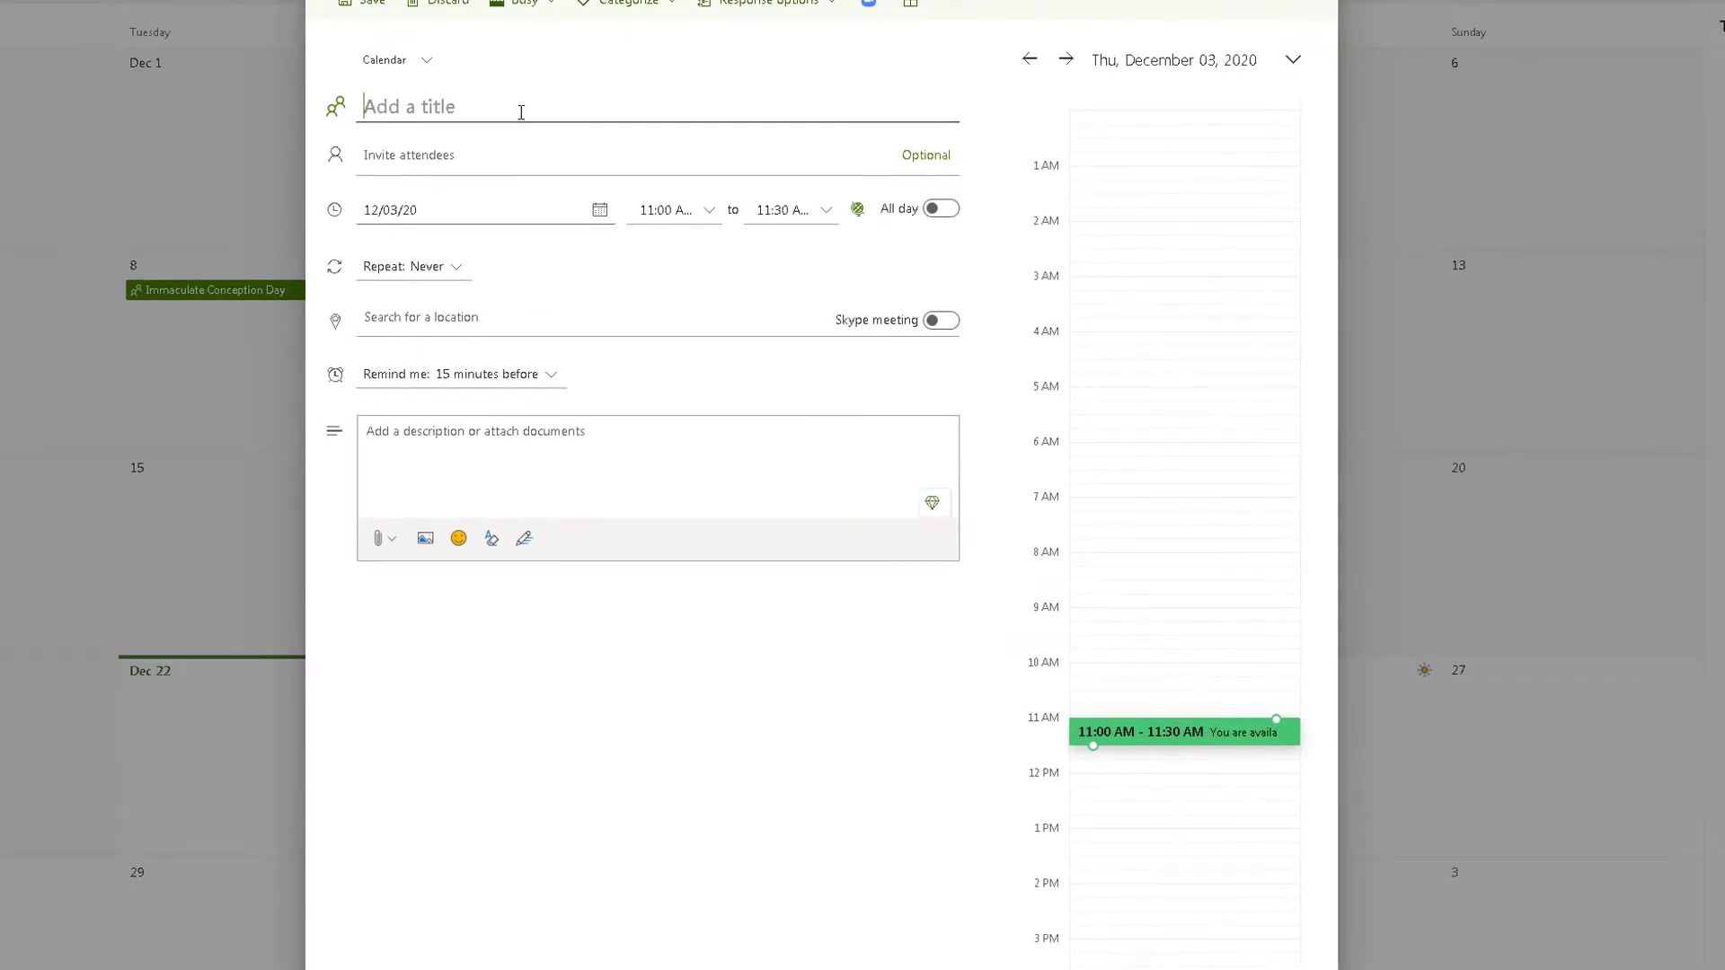
Title the event 'CCNA Tutoring' and invite the first suggested contact.
text(CCNA)
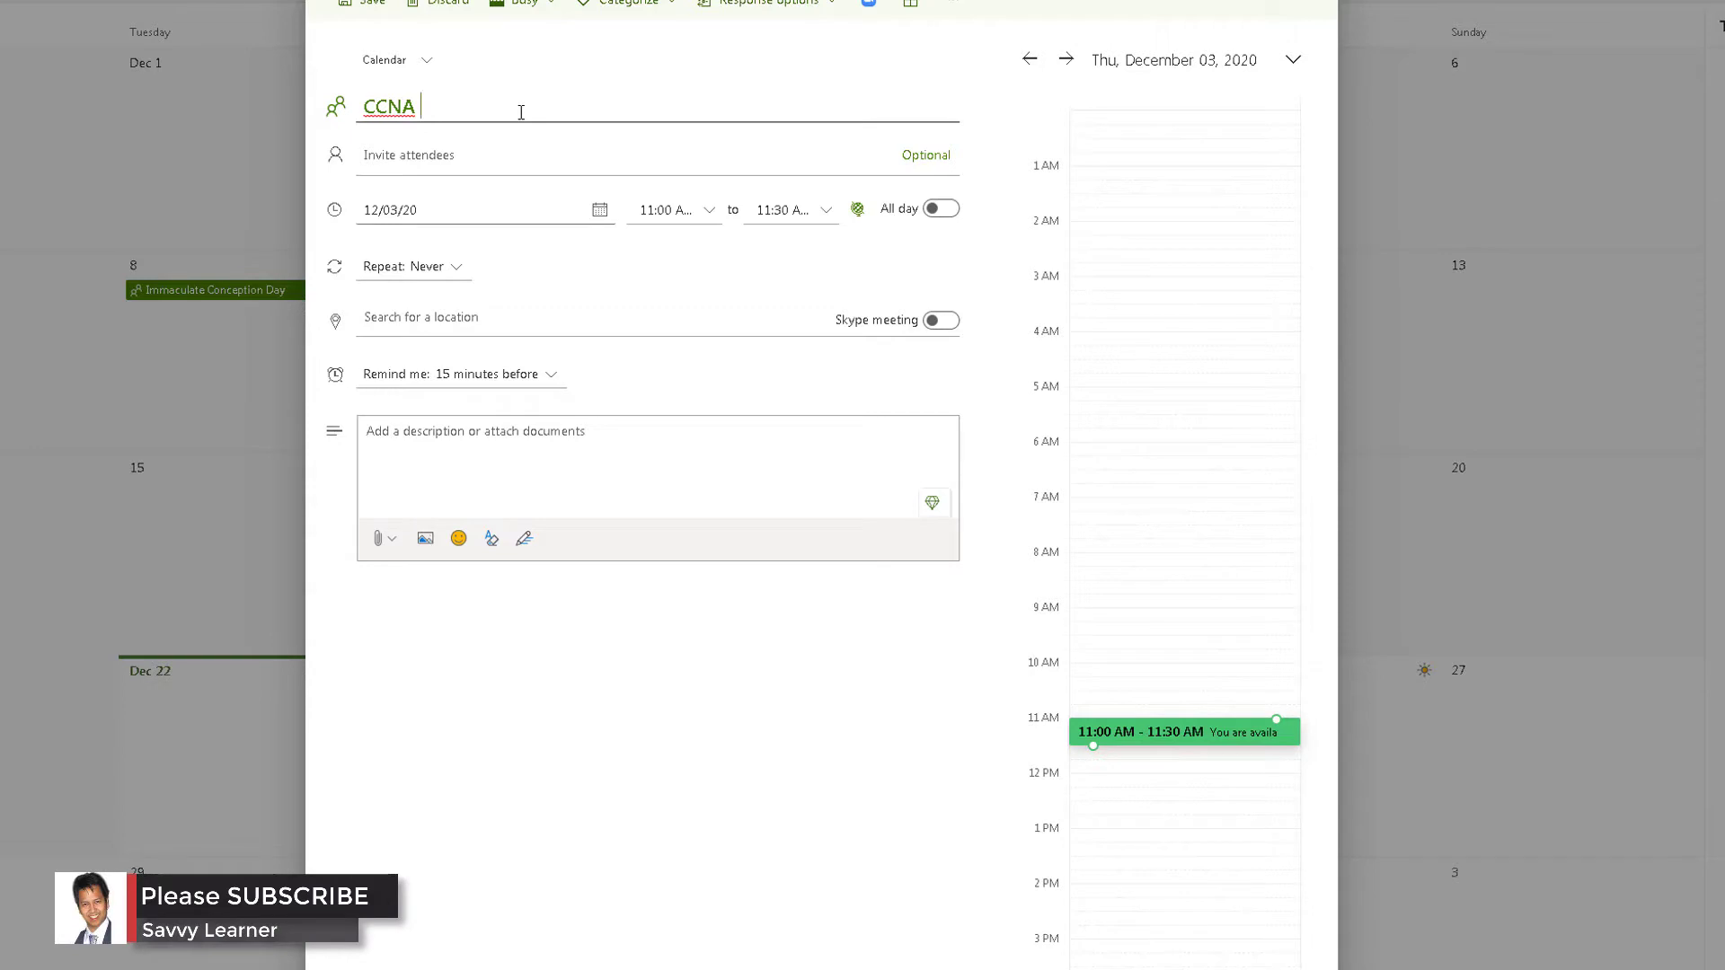
text(Tutoring)
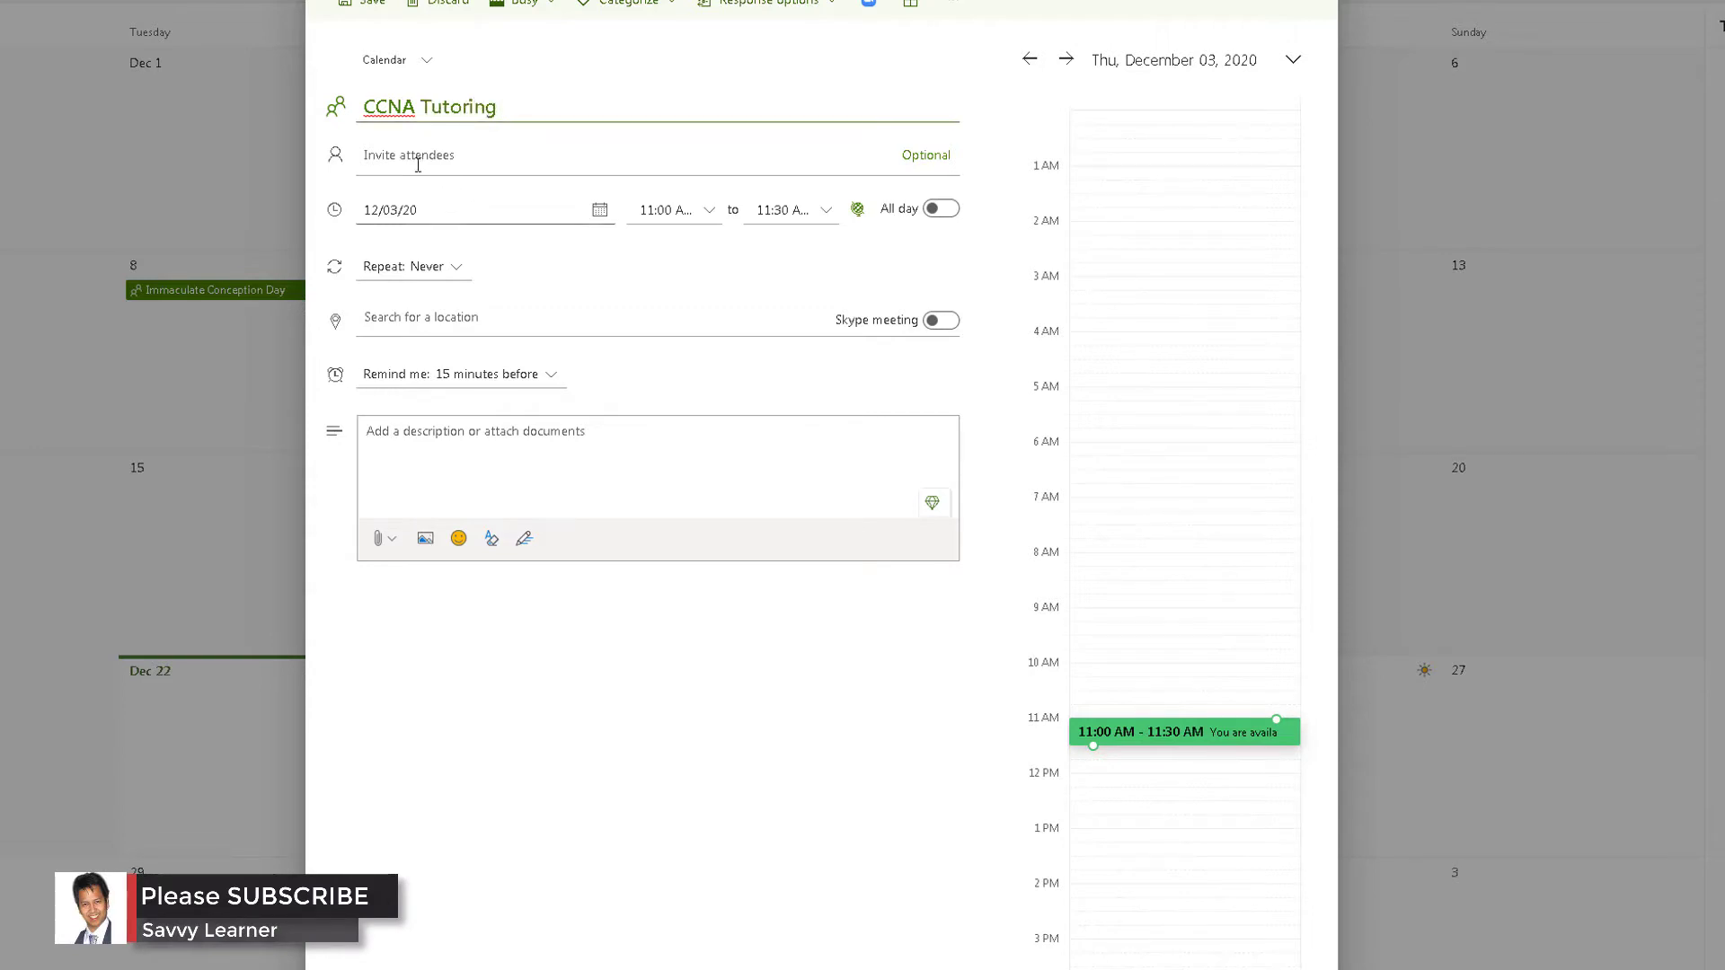
click(418, 164)
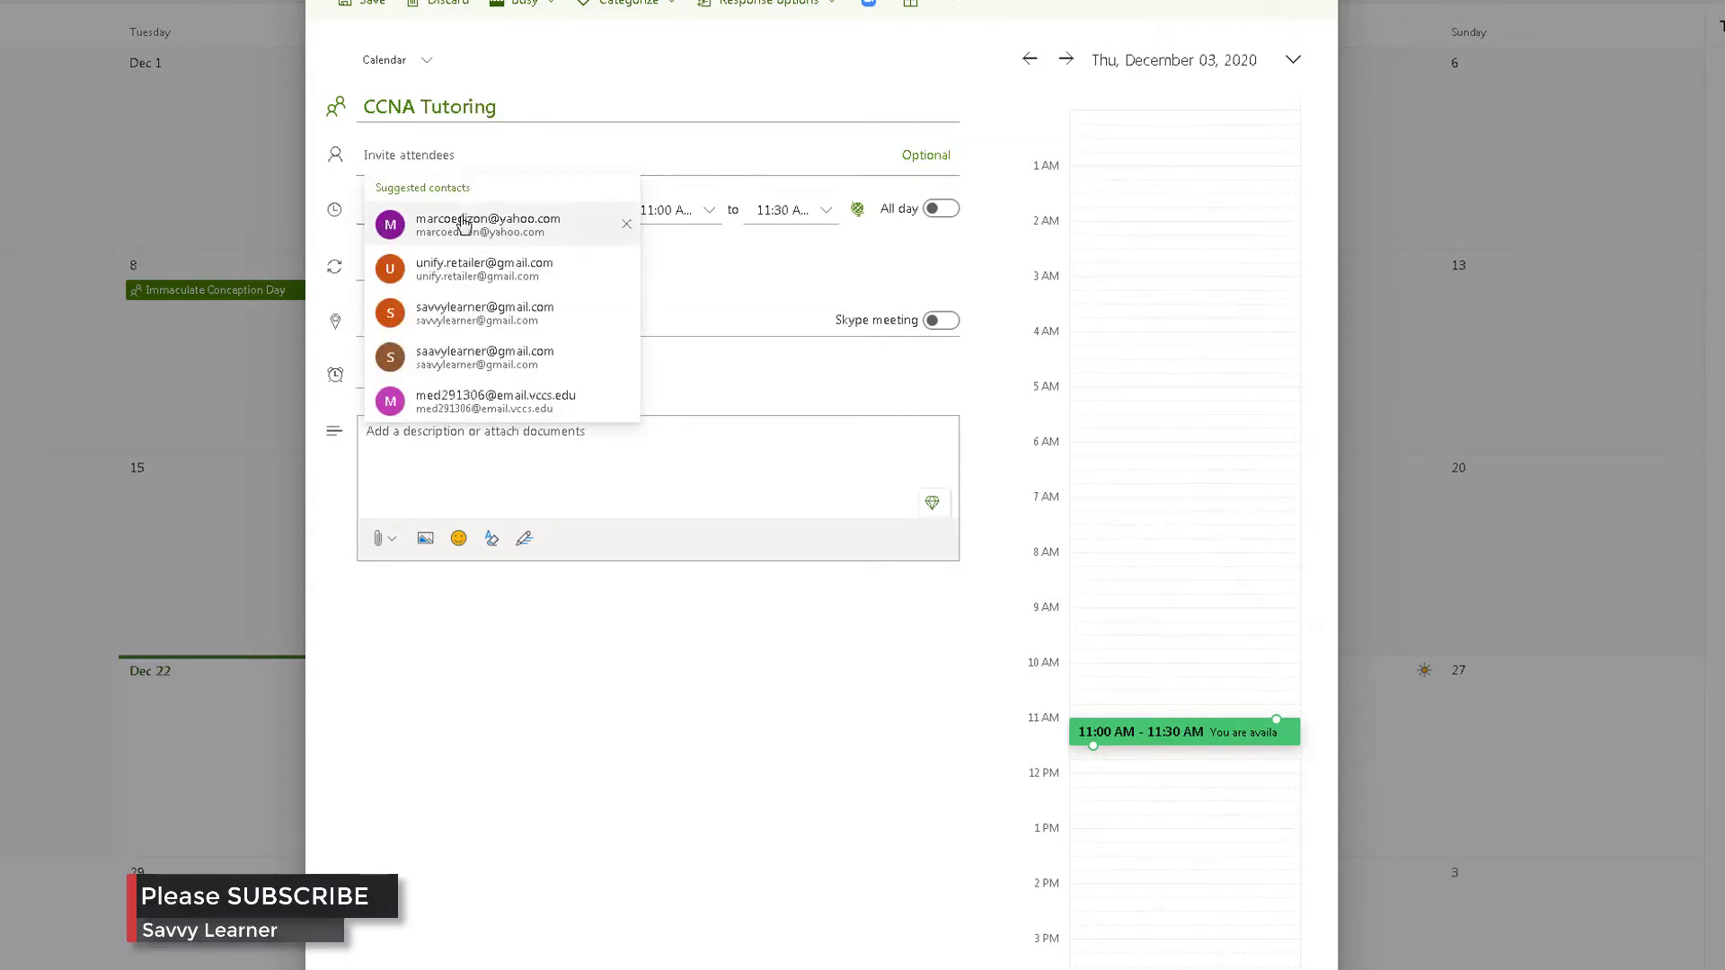
click(464, 226)
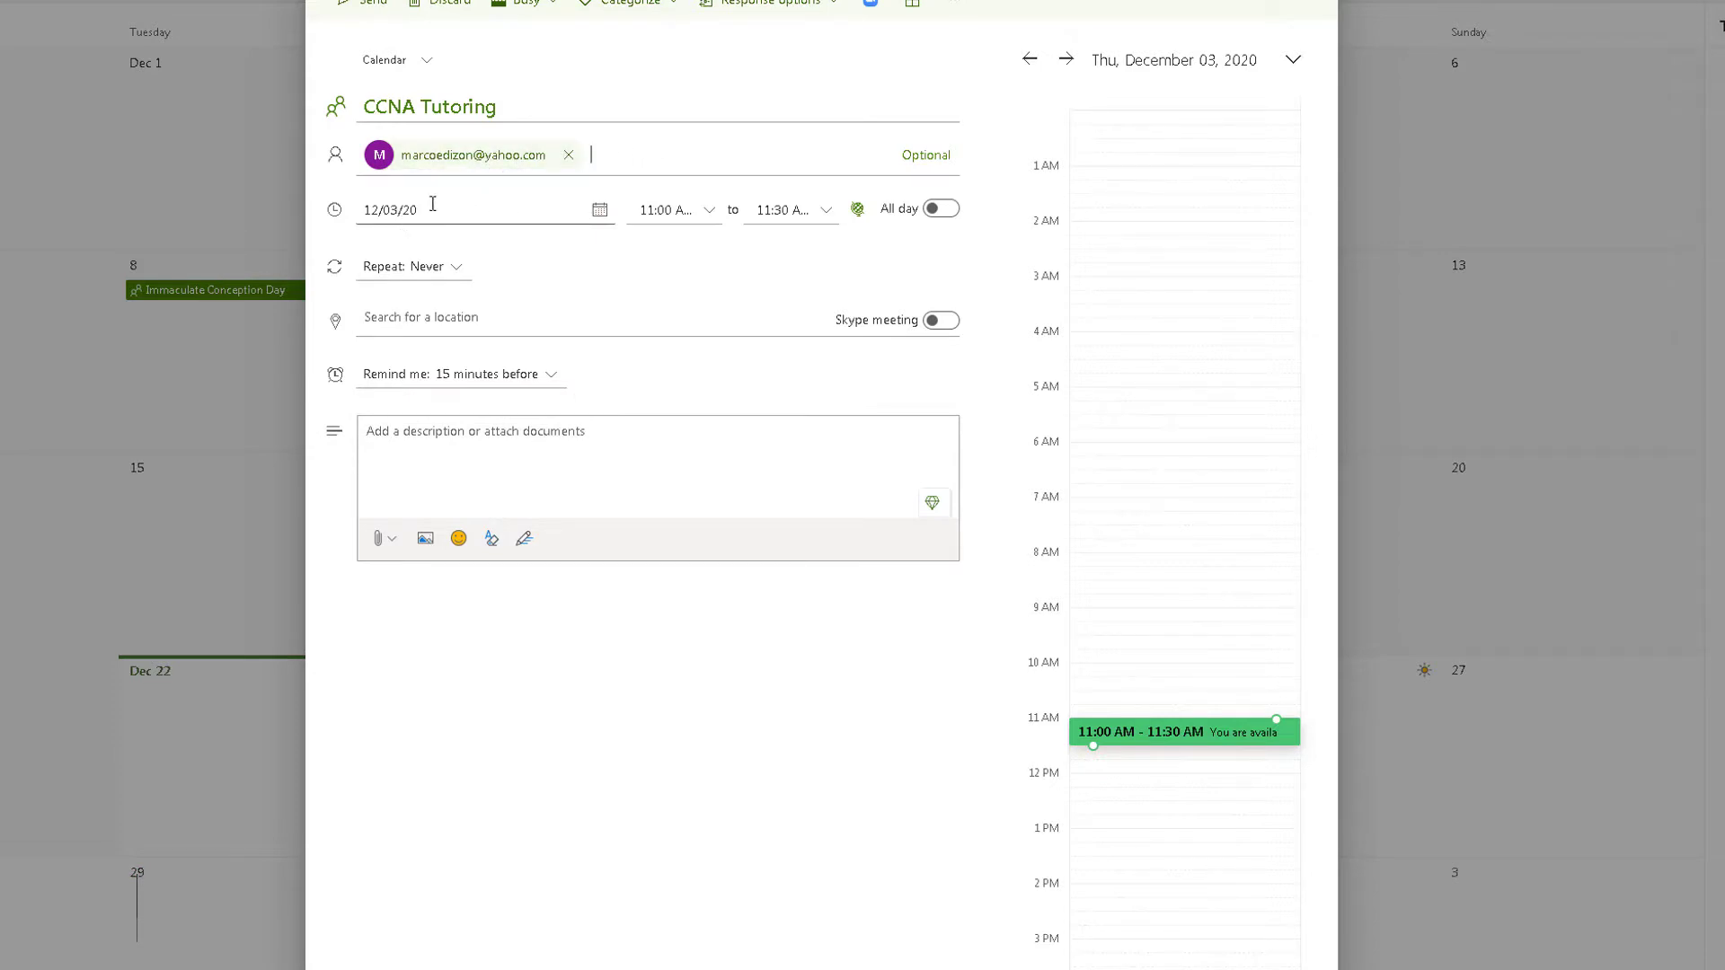
Set the CCNA Tutoring event to start at 6:00 PM.
click(708, 213)
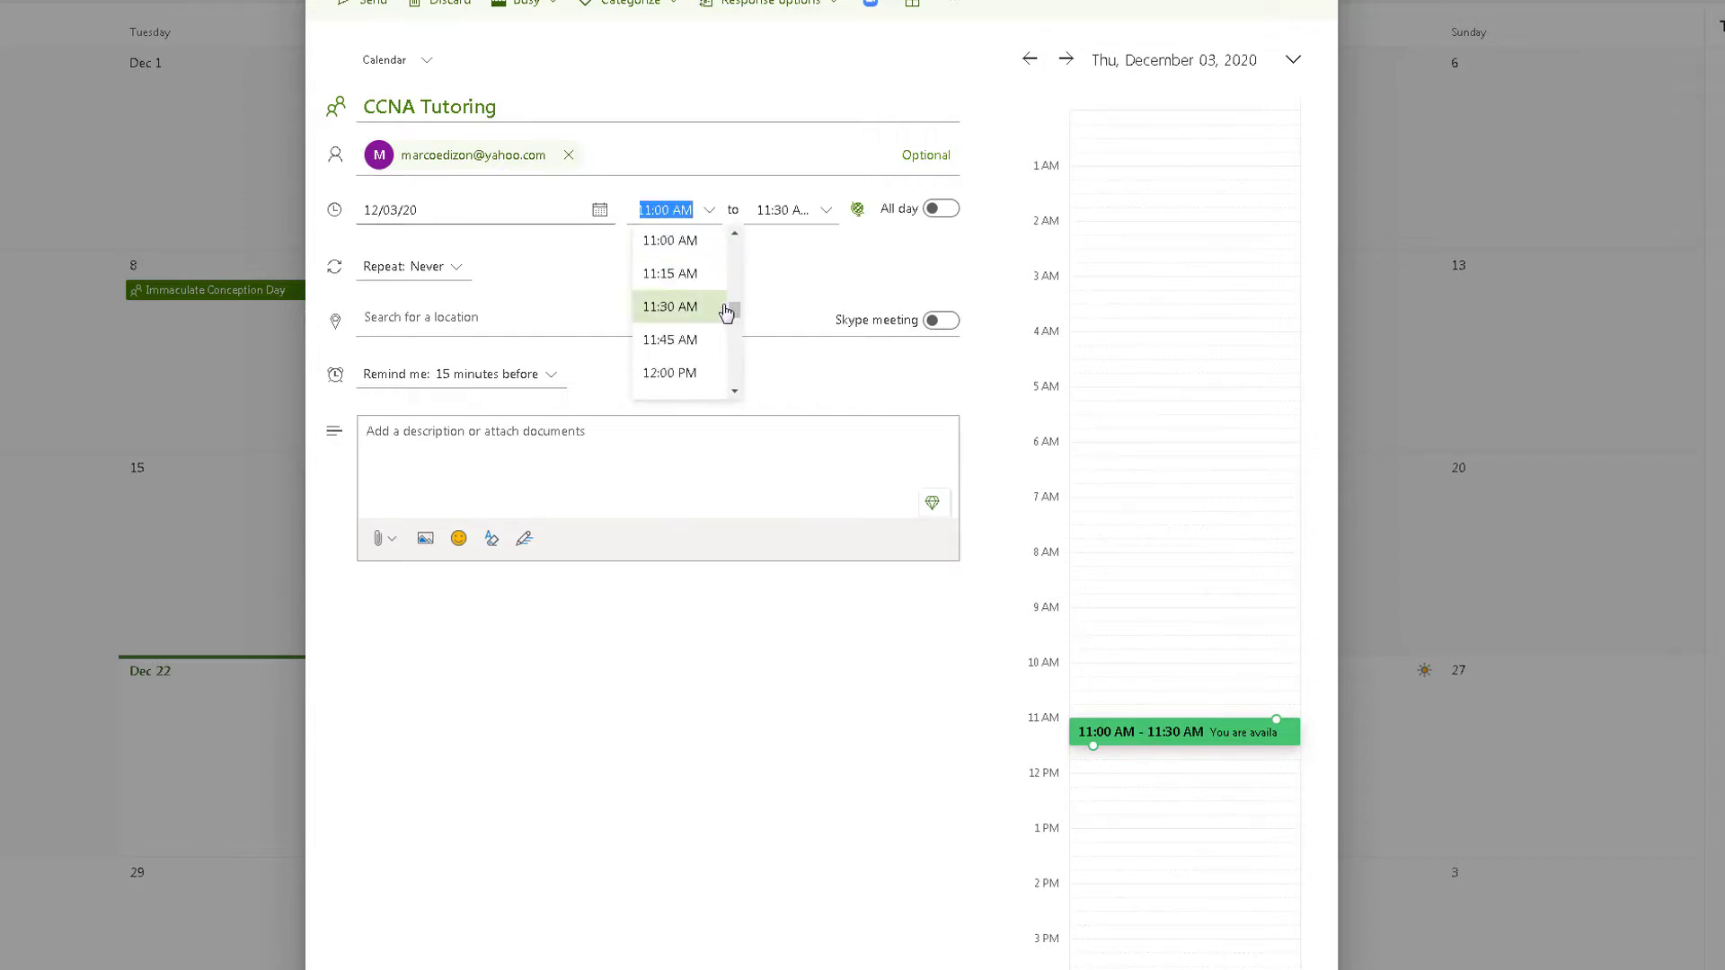
scroll(737, 331, down, 1)
scroll(735, 333, down, 5)
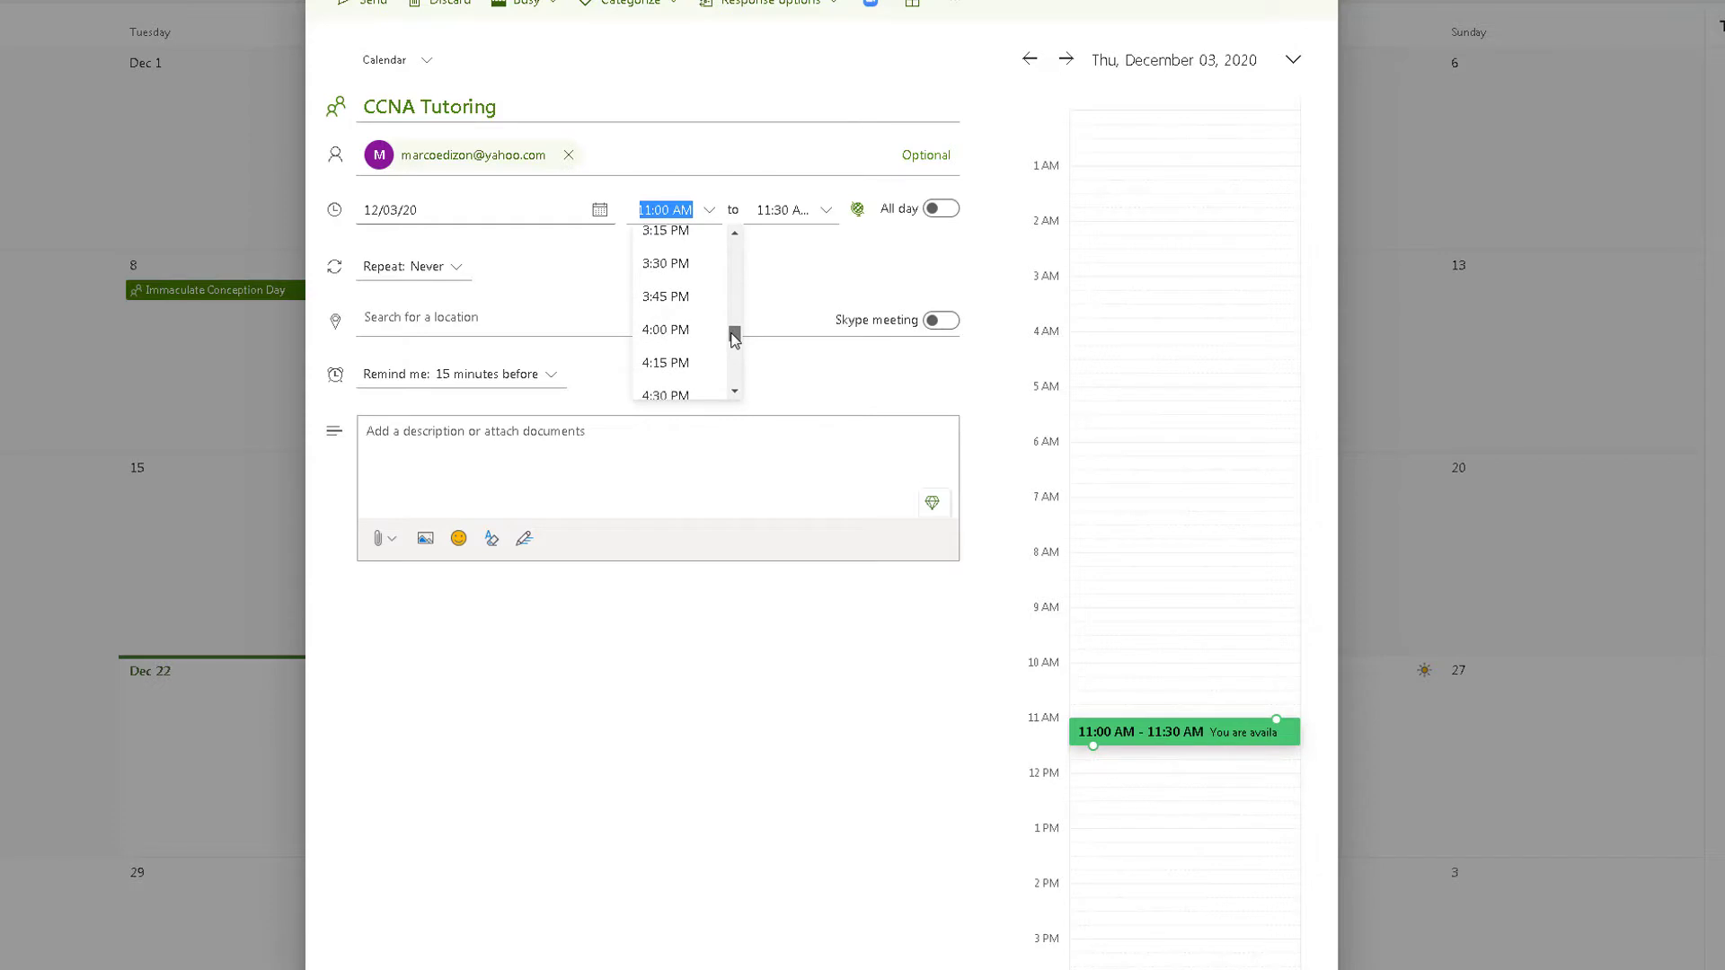
drag(731, 333, 731, 351)
click(677, 314)
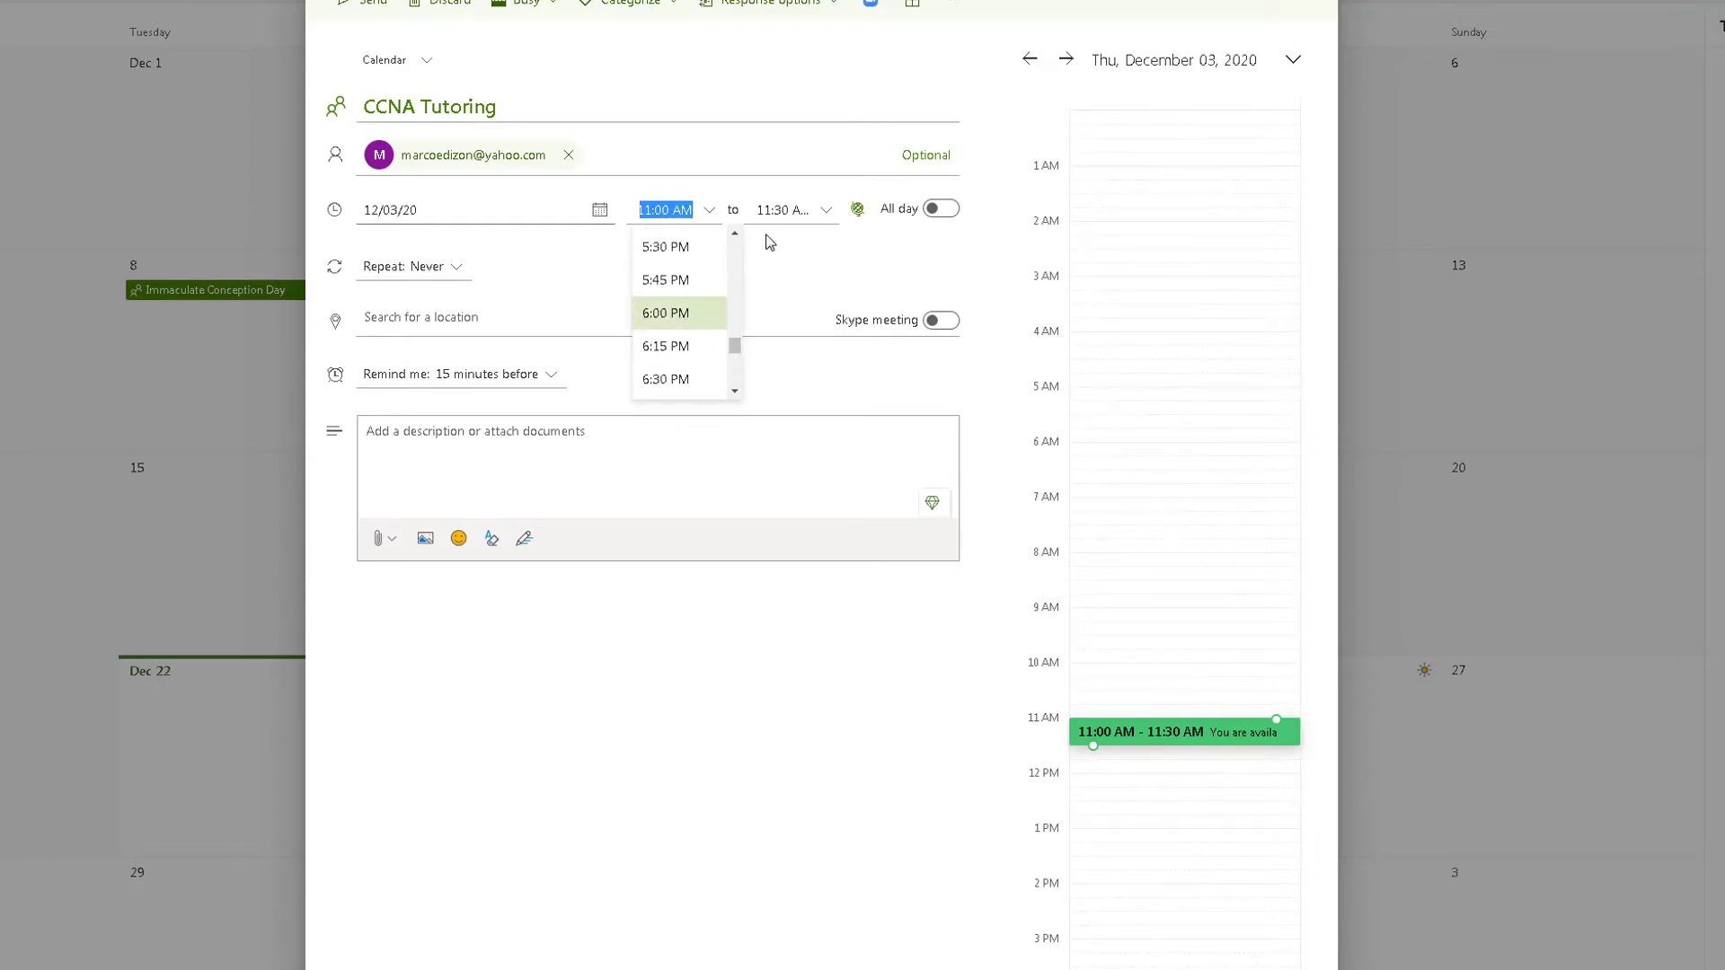
click(831, 212)
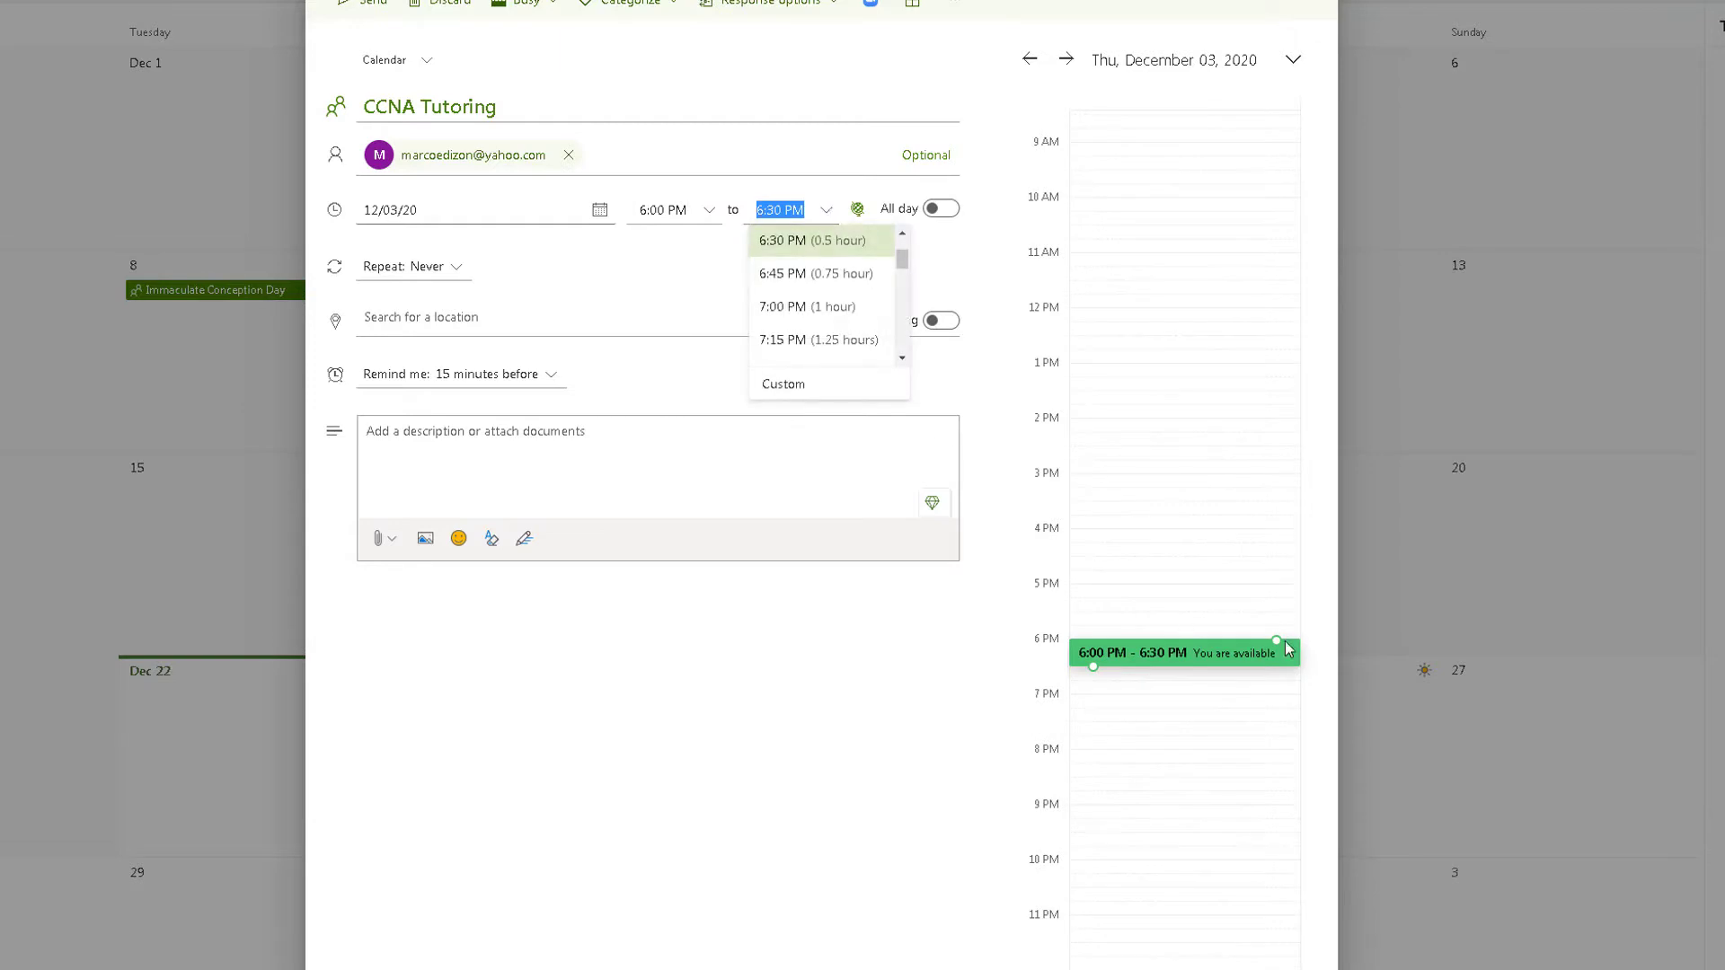
Extend CCNA Tutoring to end at 9:00 PM, making a 6:00–9:00 PM slot.
drag(1094, 668, 1095, 797)
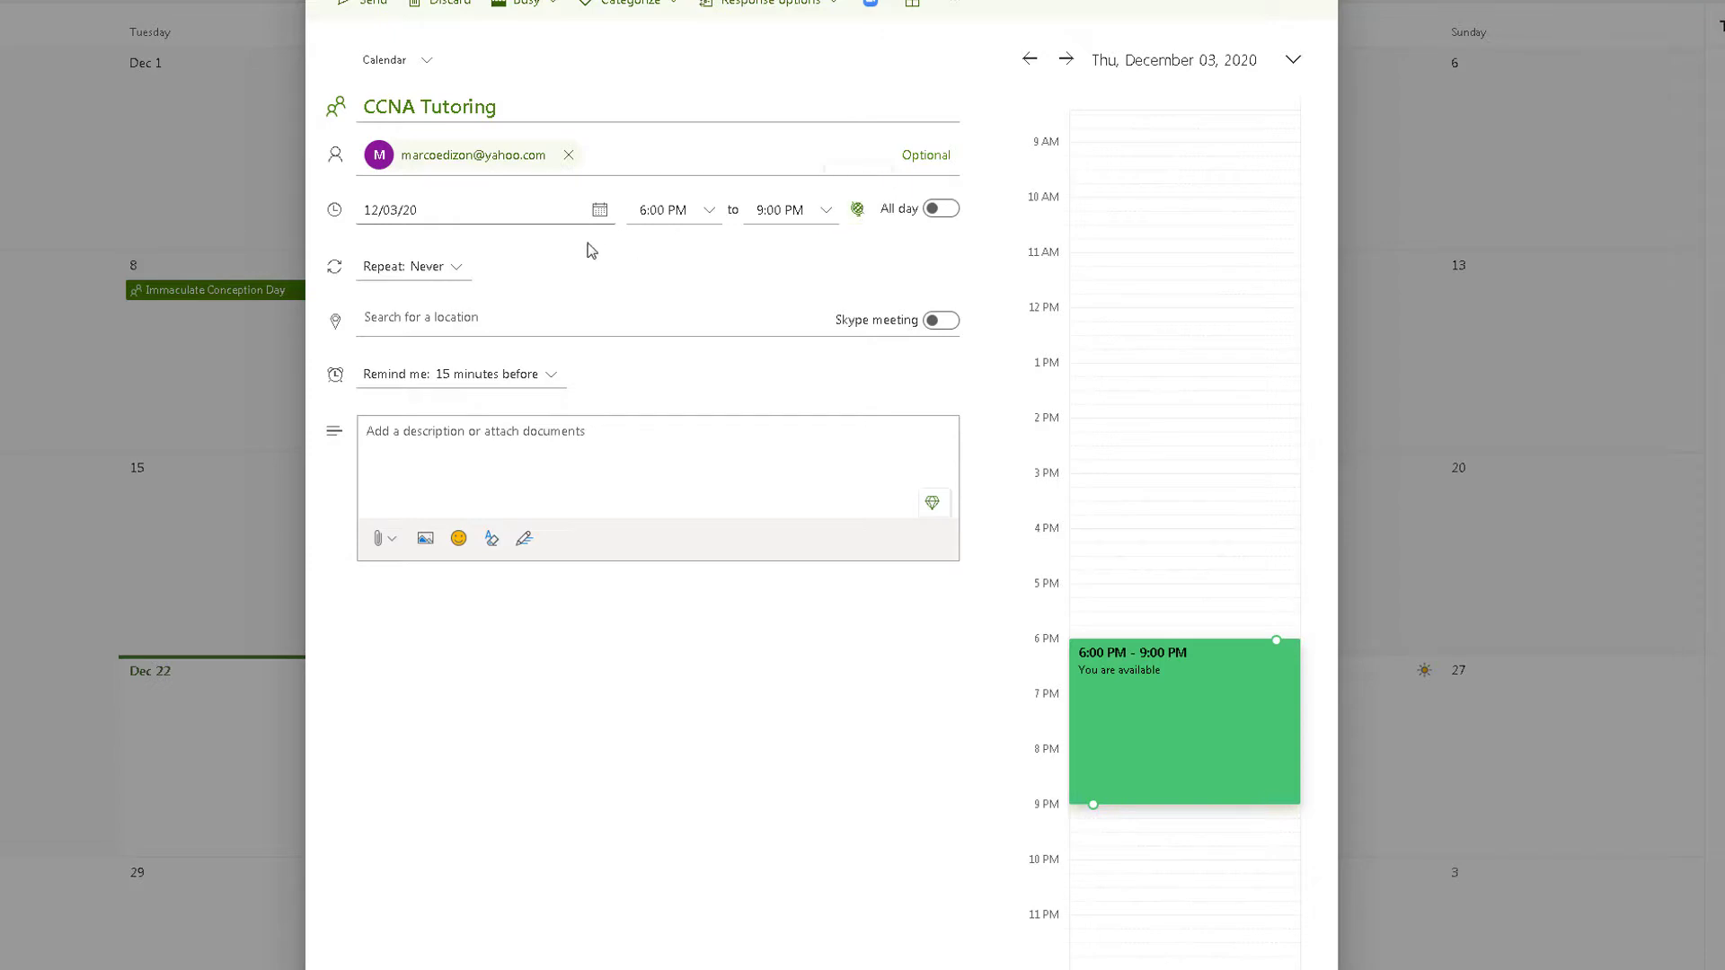
click(858, 209)
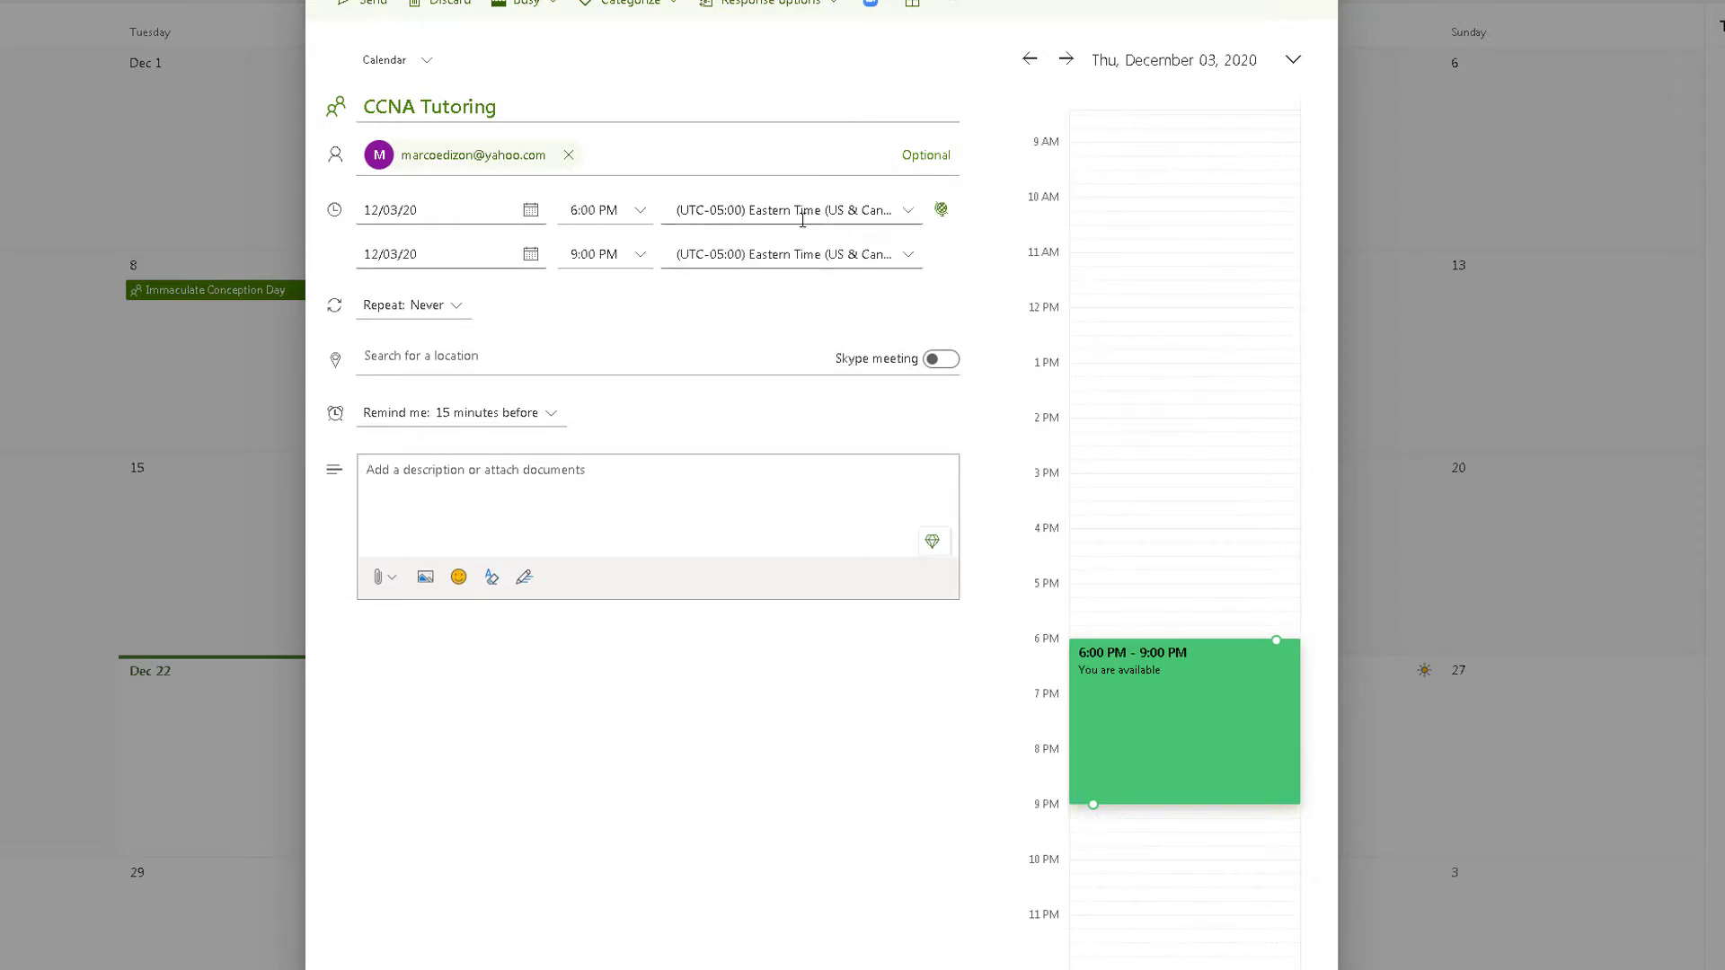
click(941, 210)
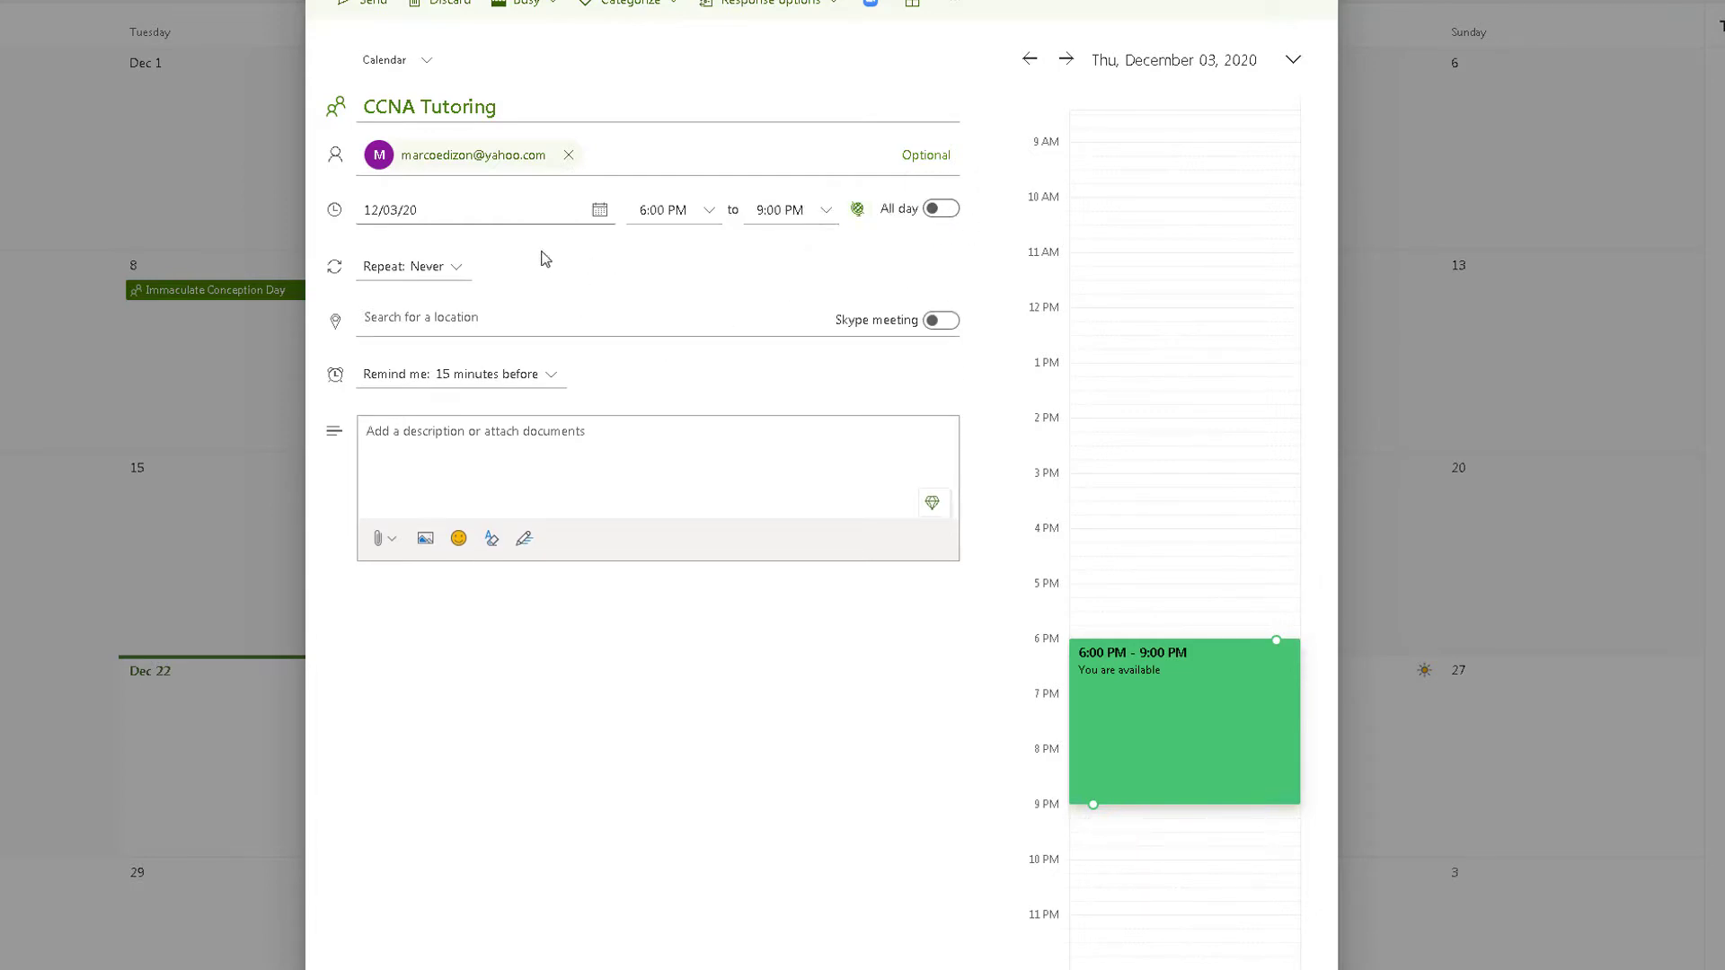
click(460, 271)
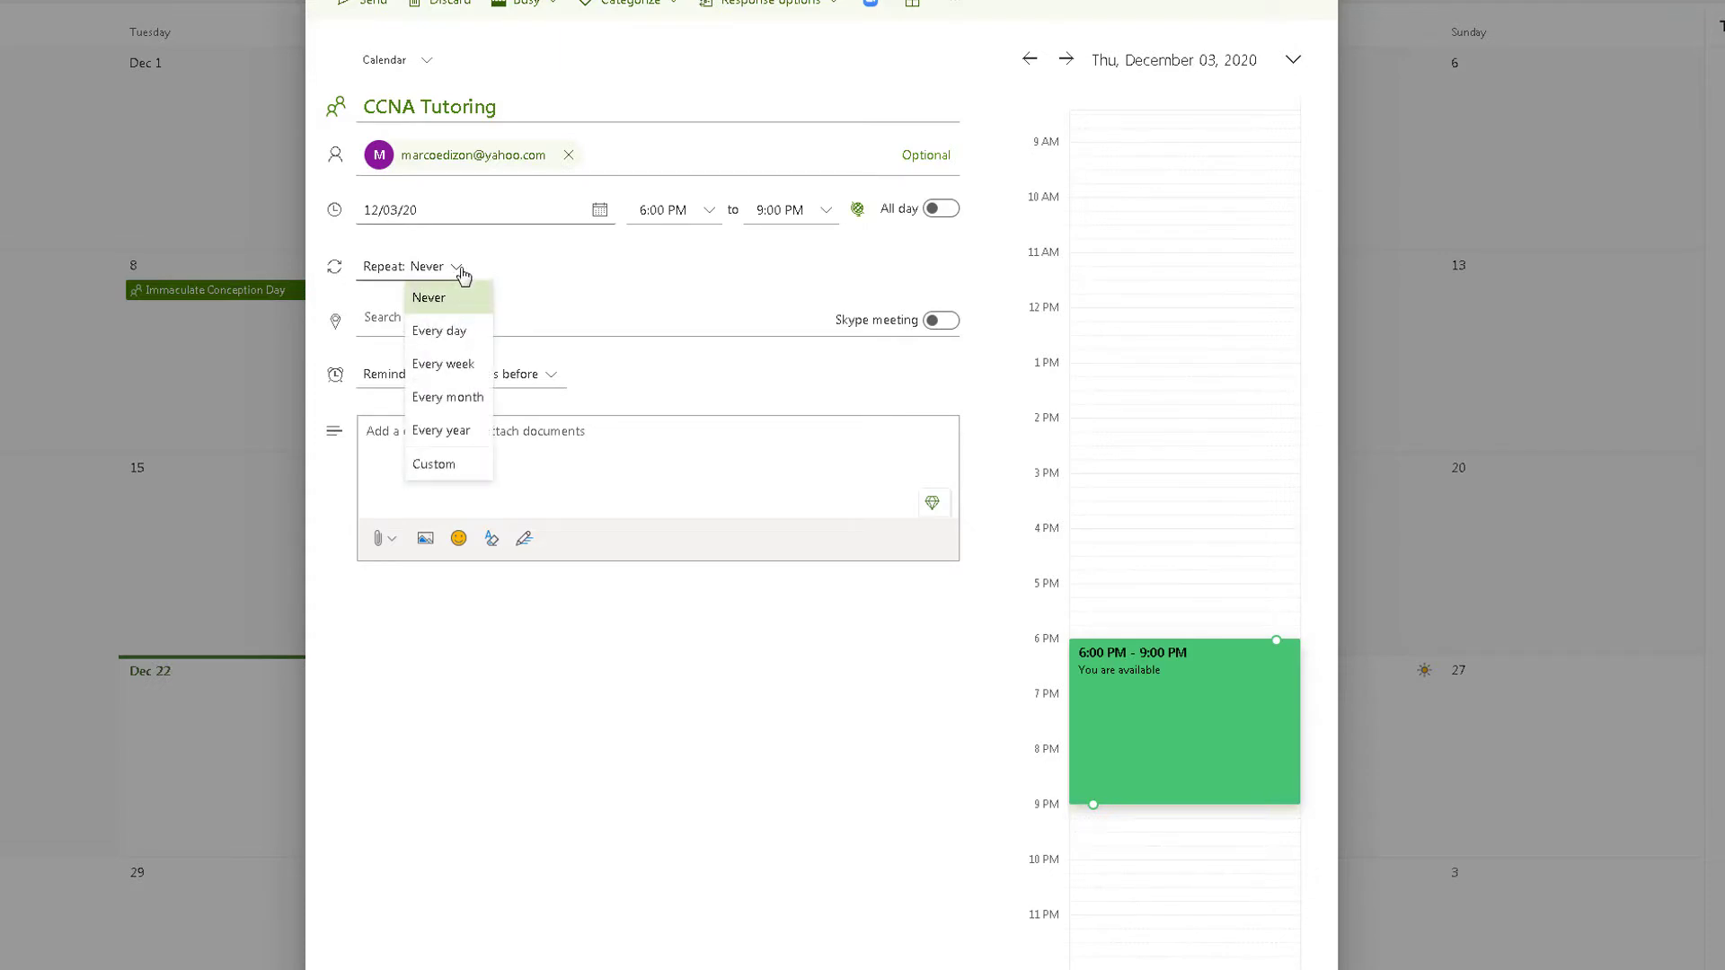
Repeat the event weekly on Thursday, ending January 7, 2021.
click(444, 364)
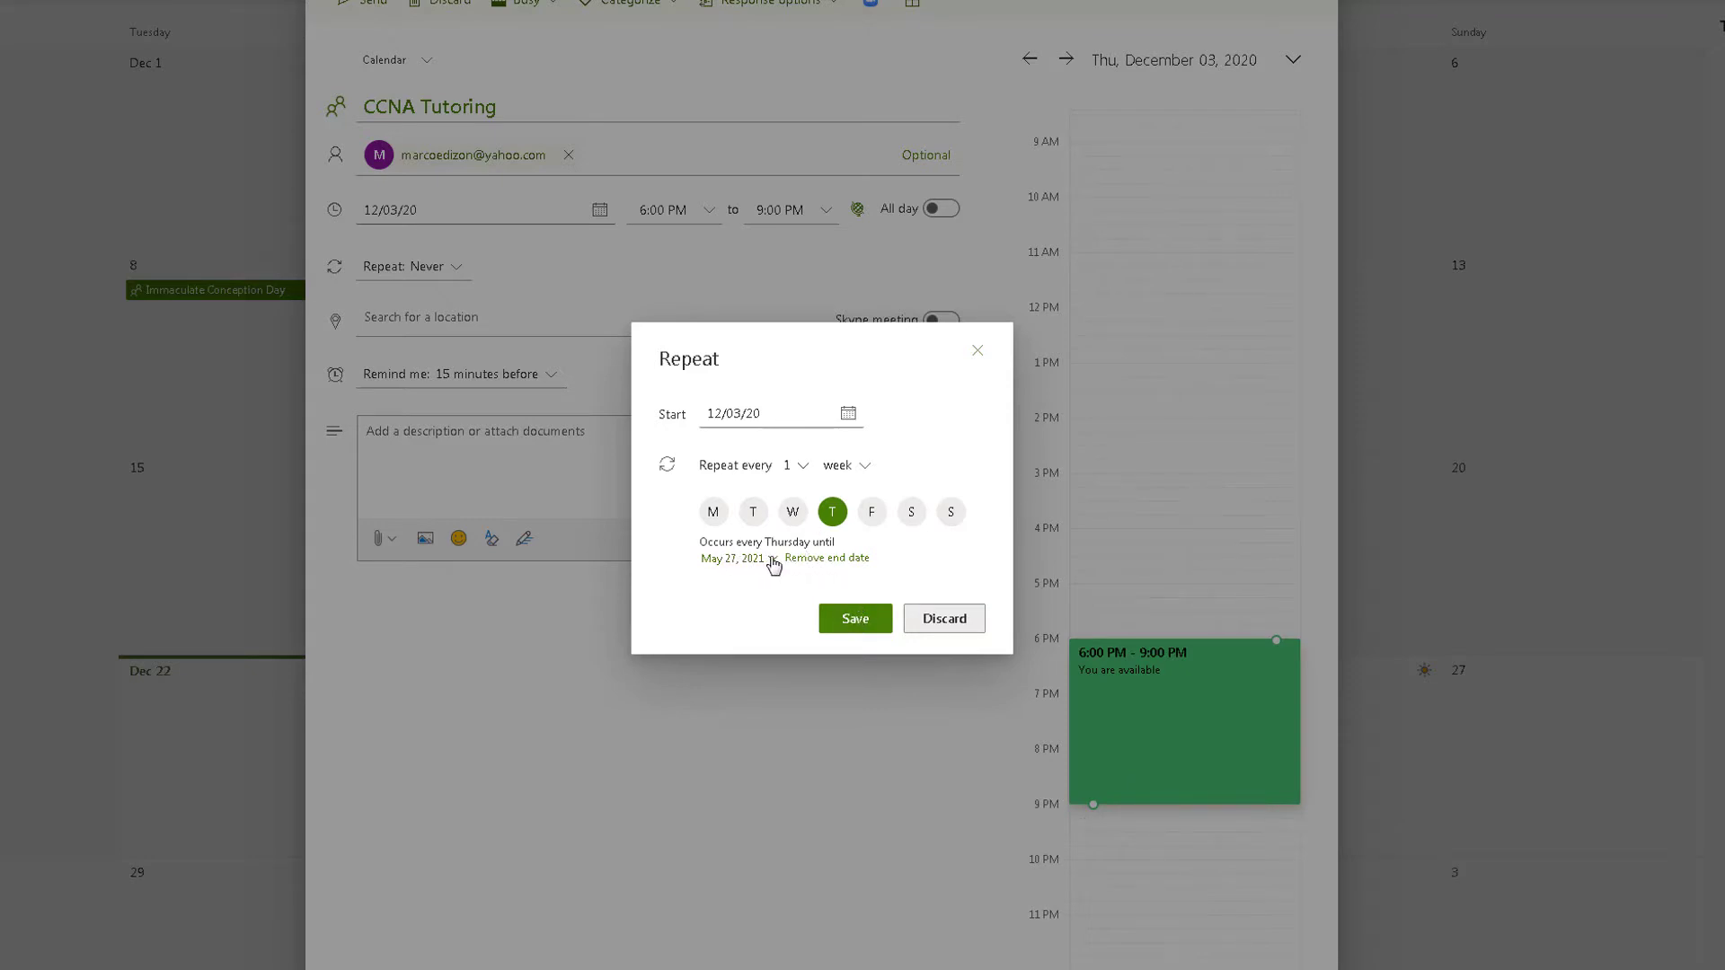
click(772, 558)
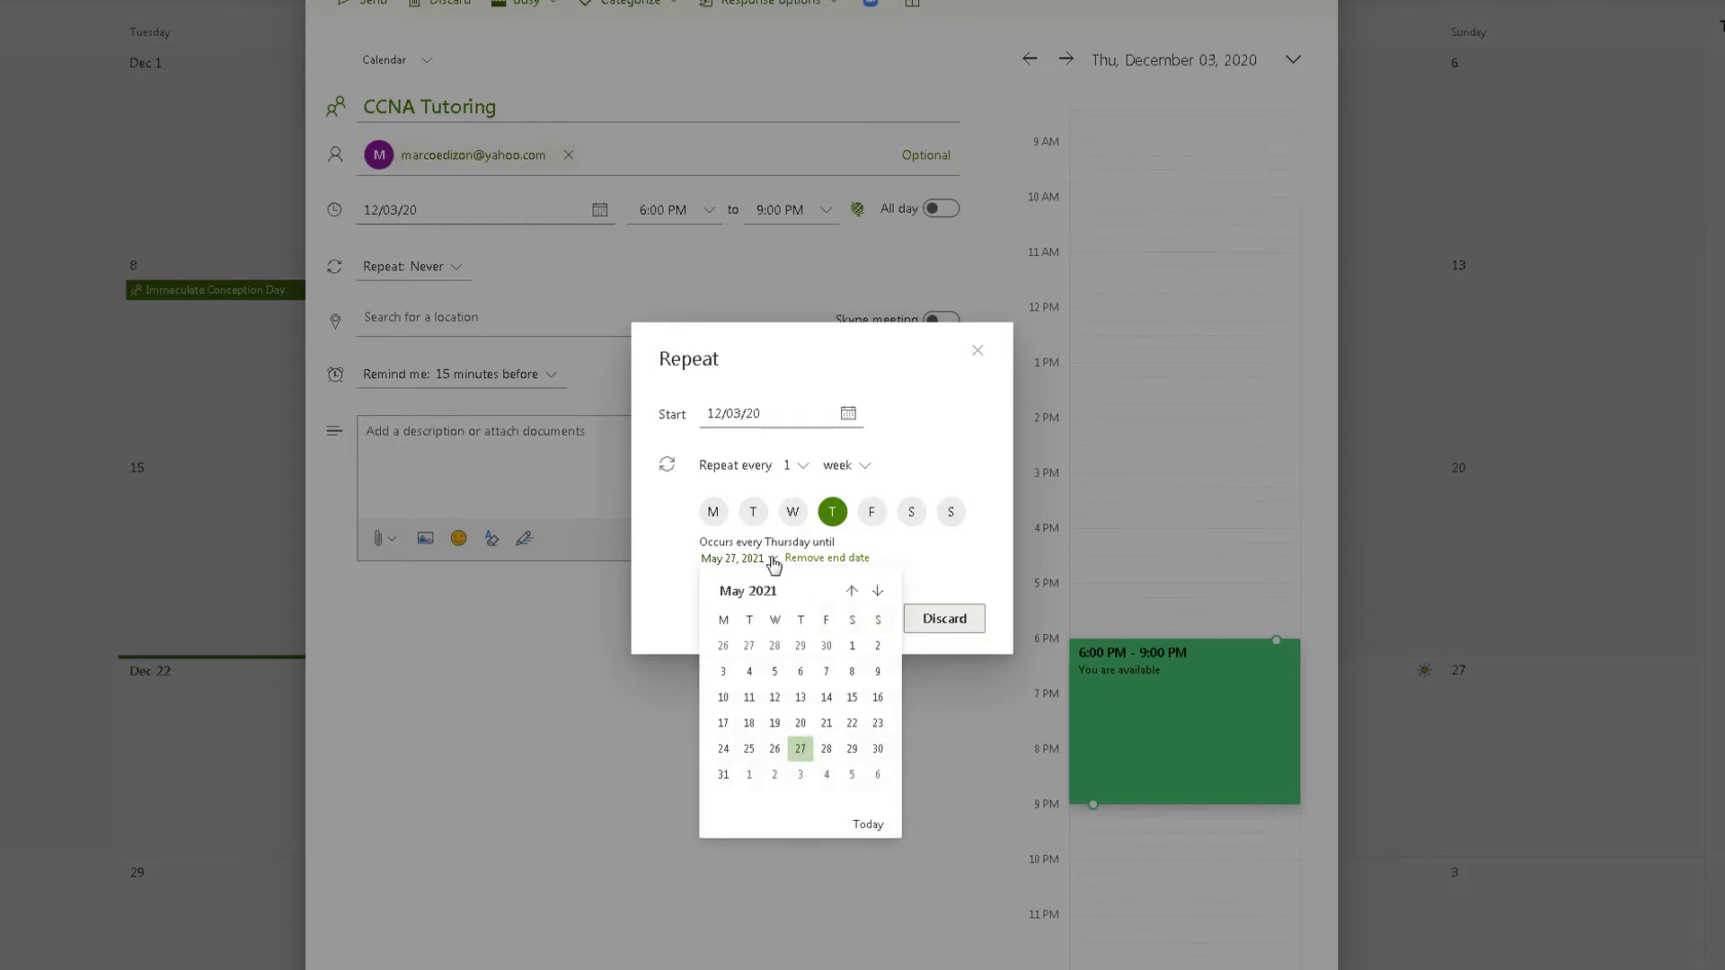
click(850, 591)
click(851, 591)
click(851, 591)
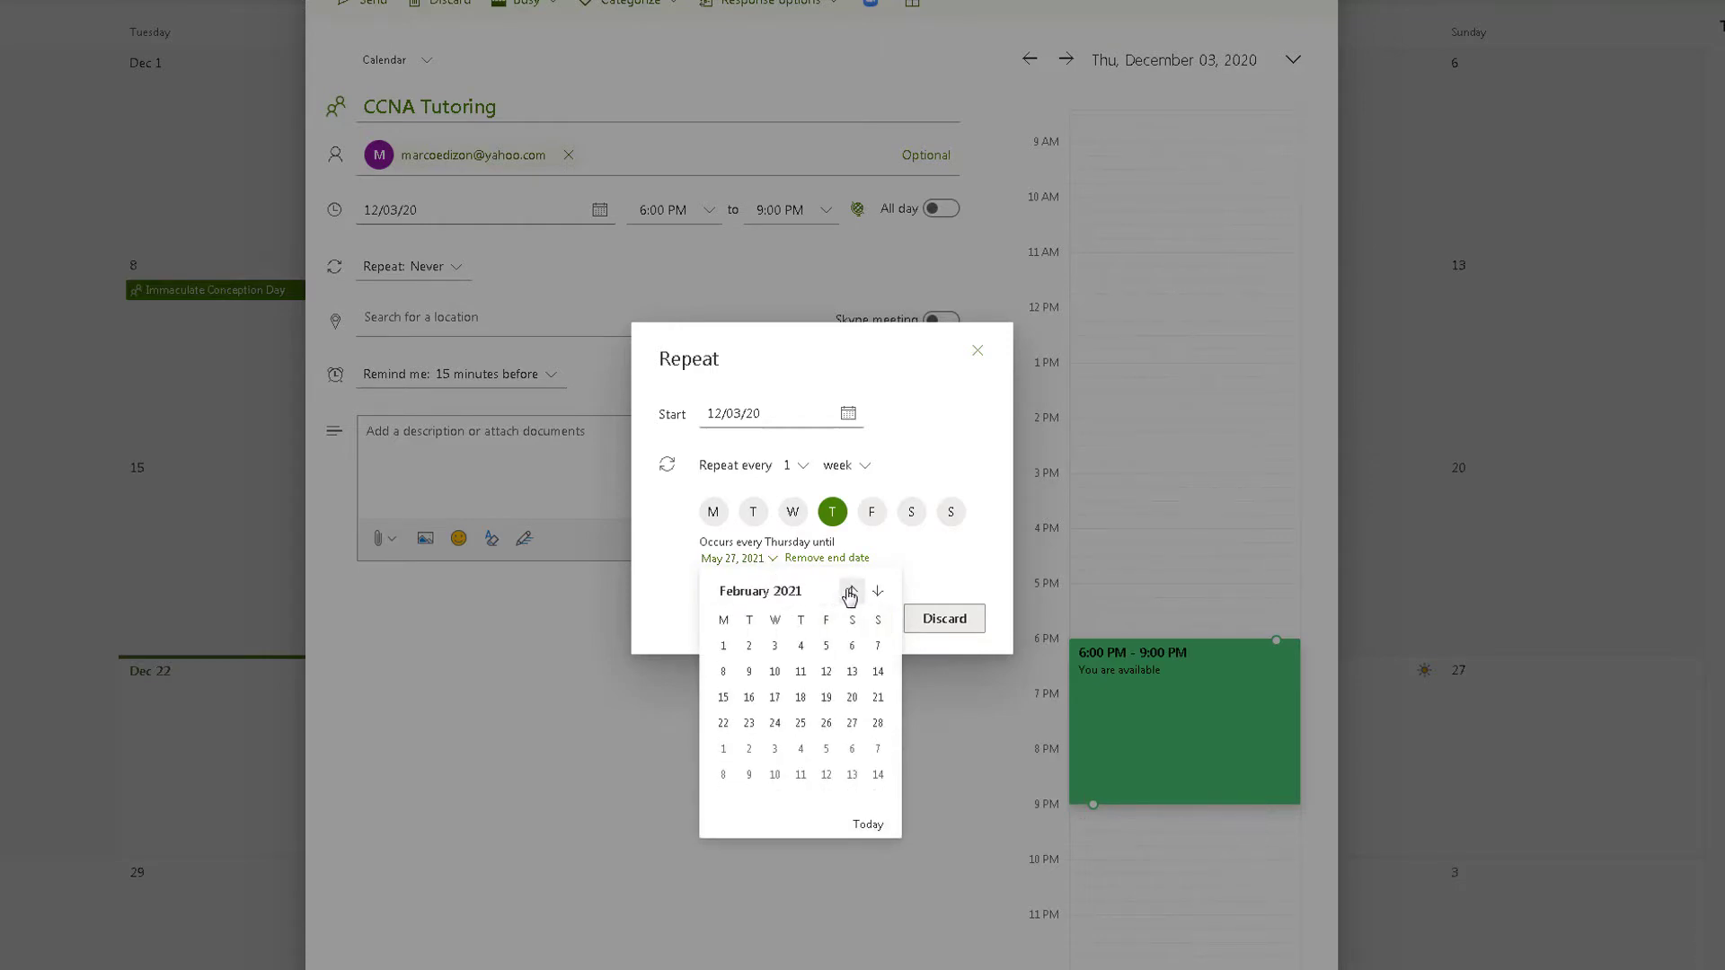
click(850, 591)
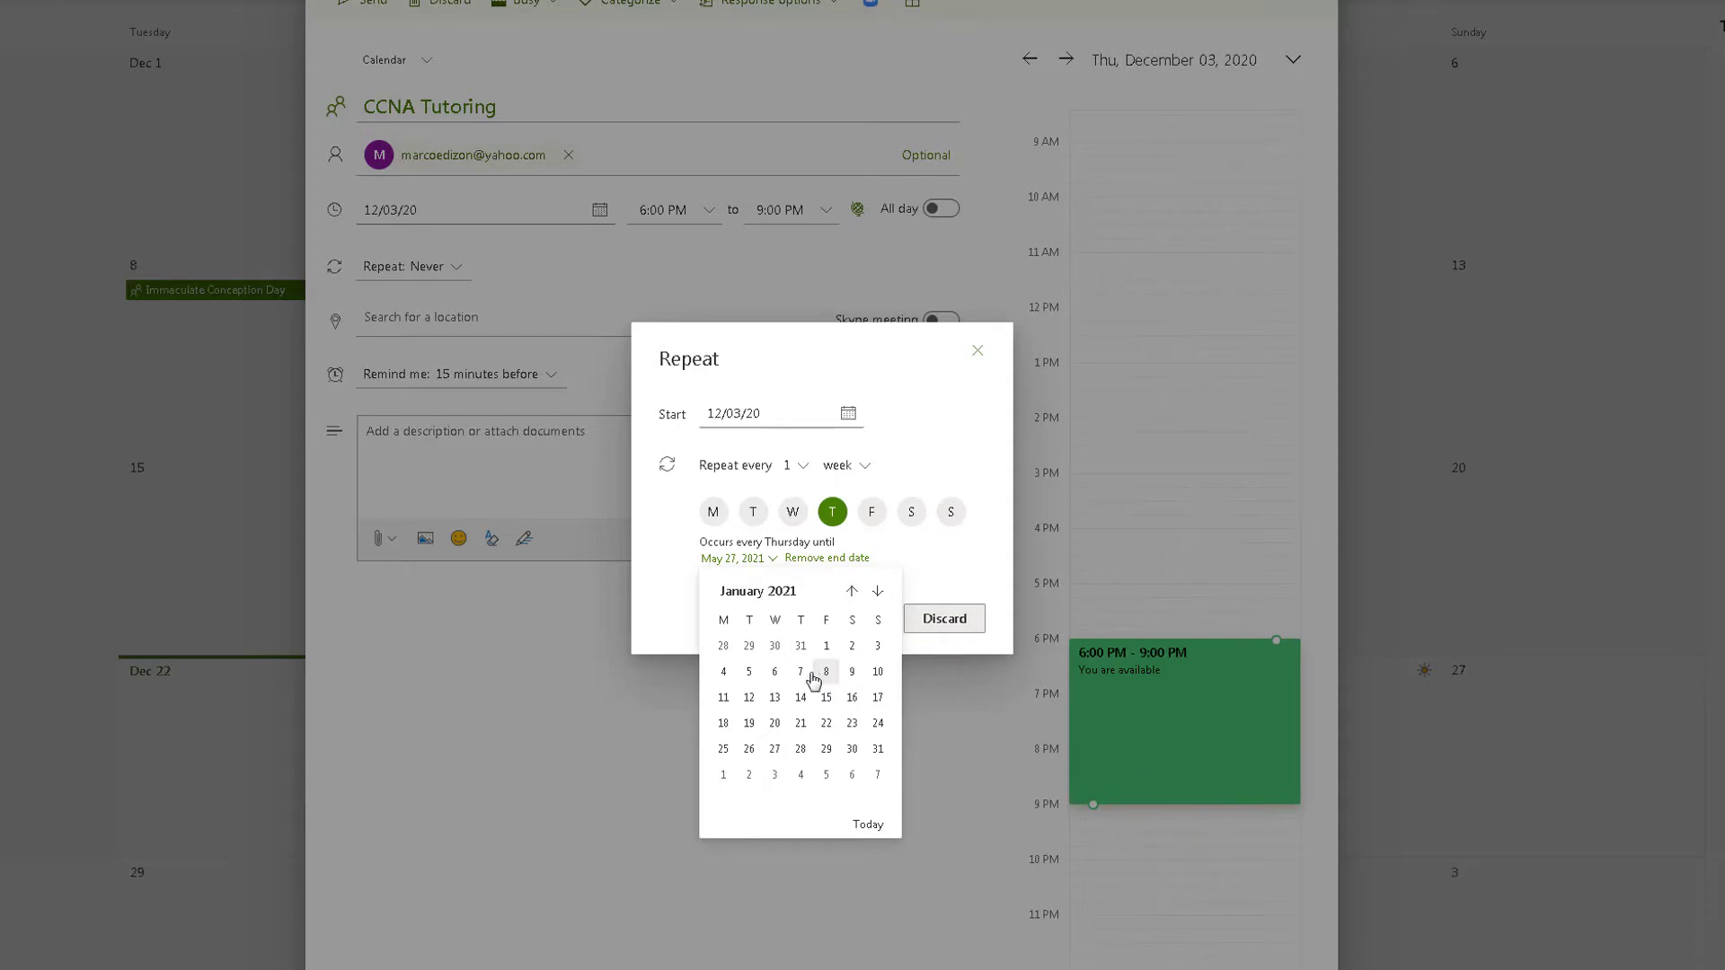
click(801, 673)
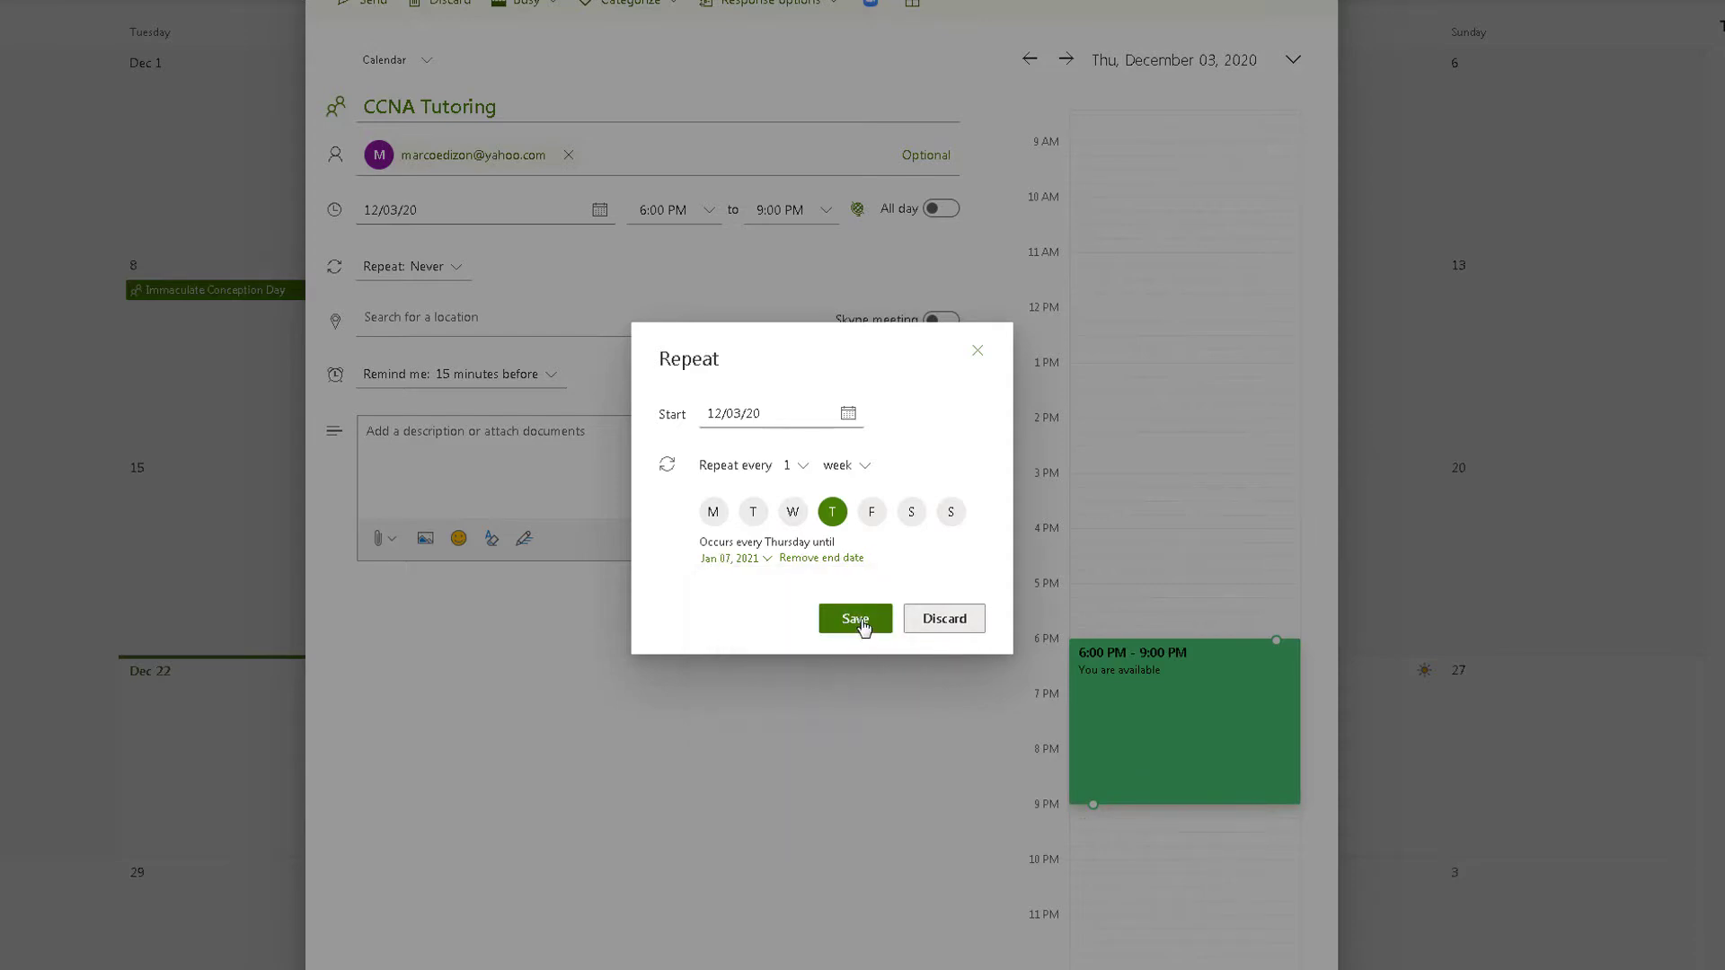
click(856, 619)
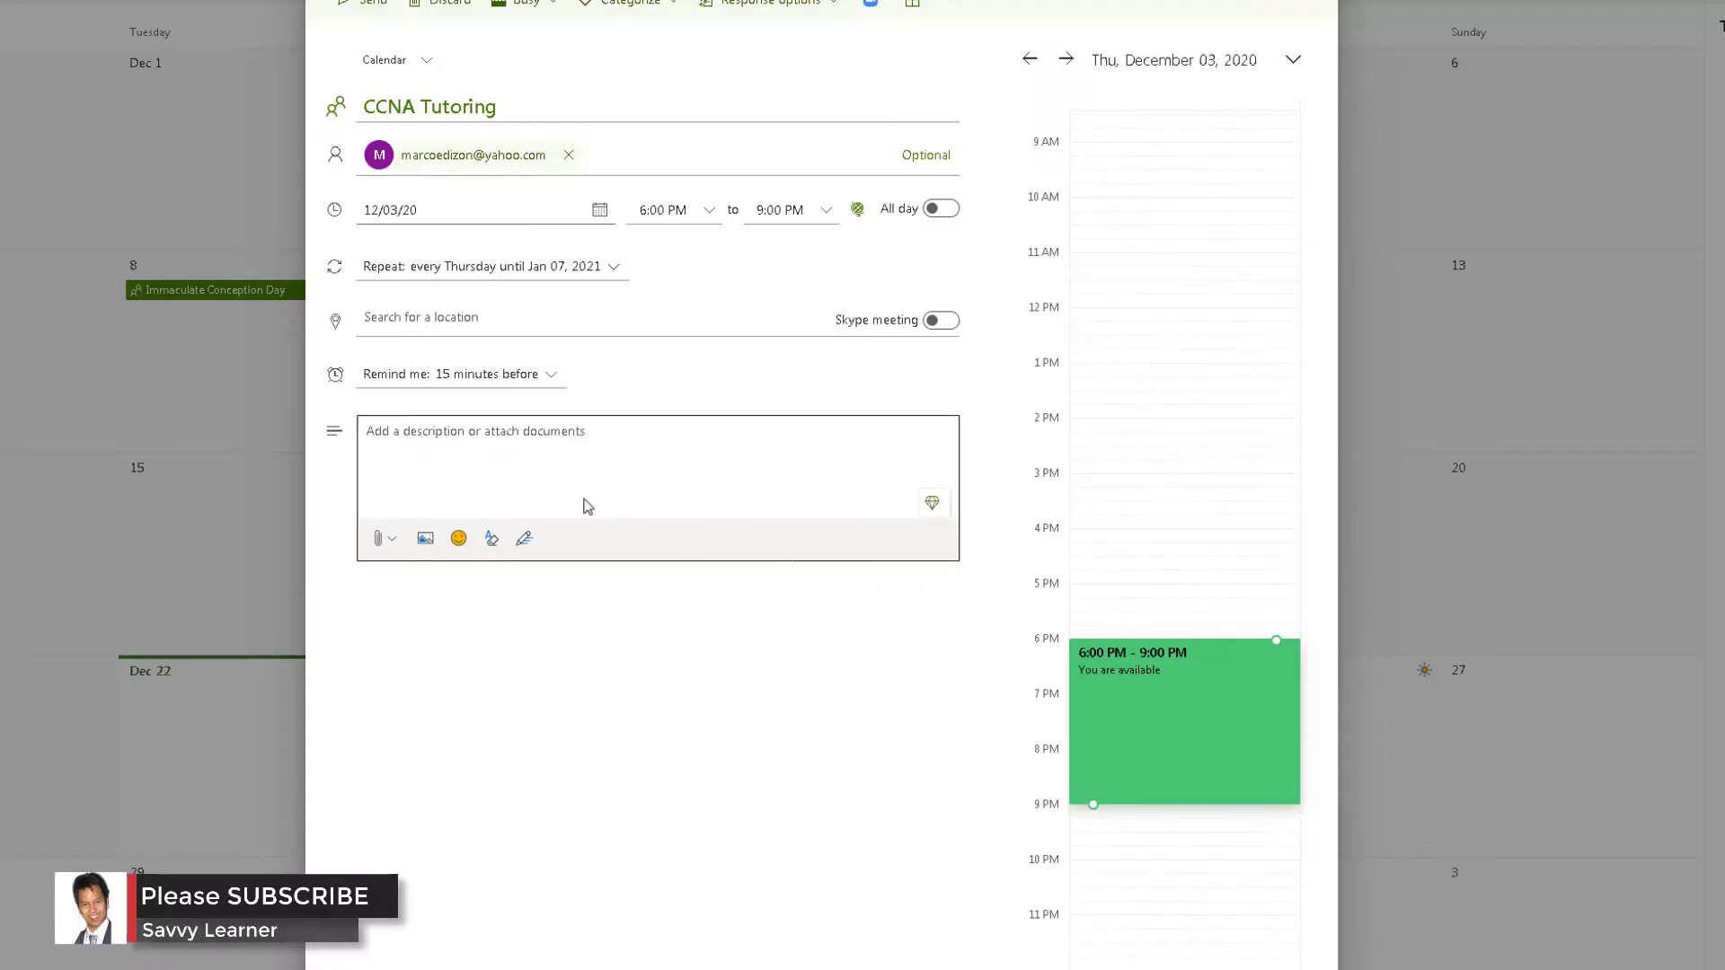
Enter the event's location and leave the Skype meeting option off.
click(416, 326)
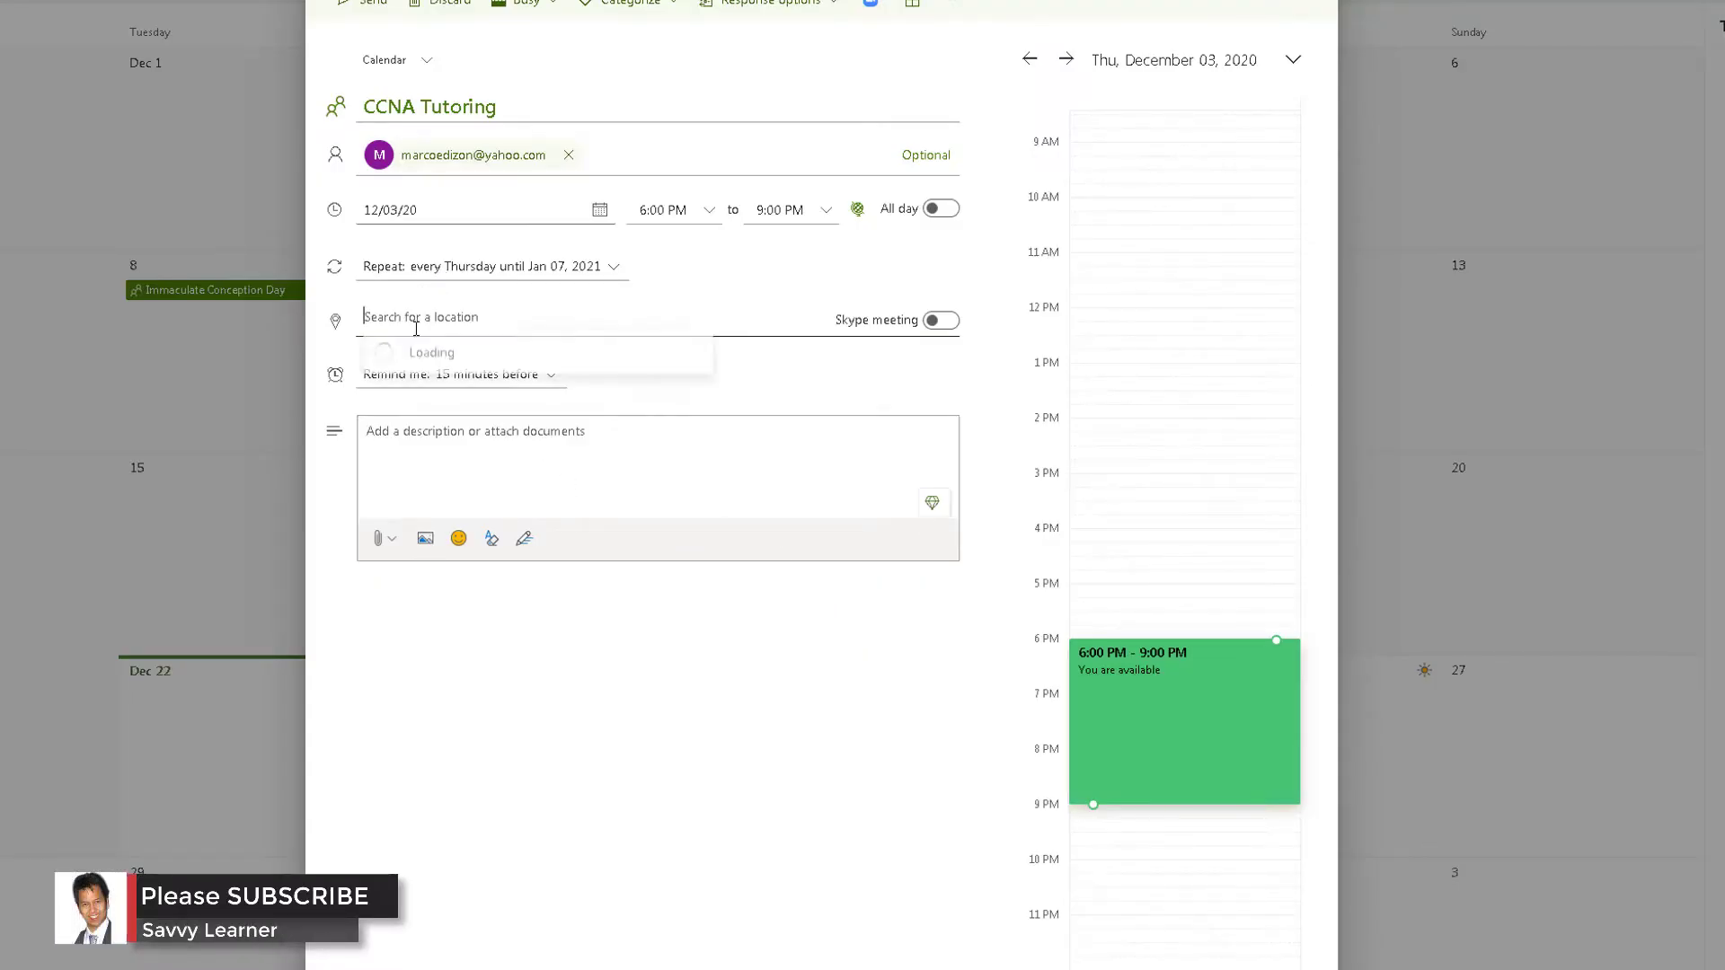
click(946, 325)
click(946, 325)
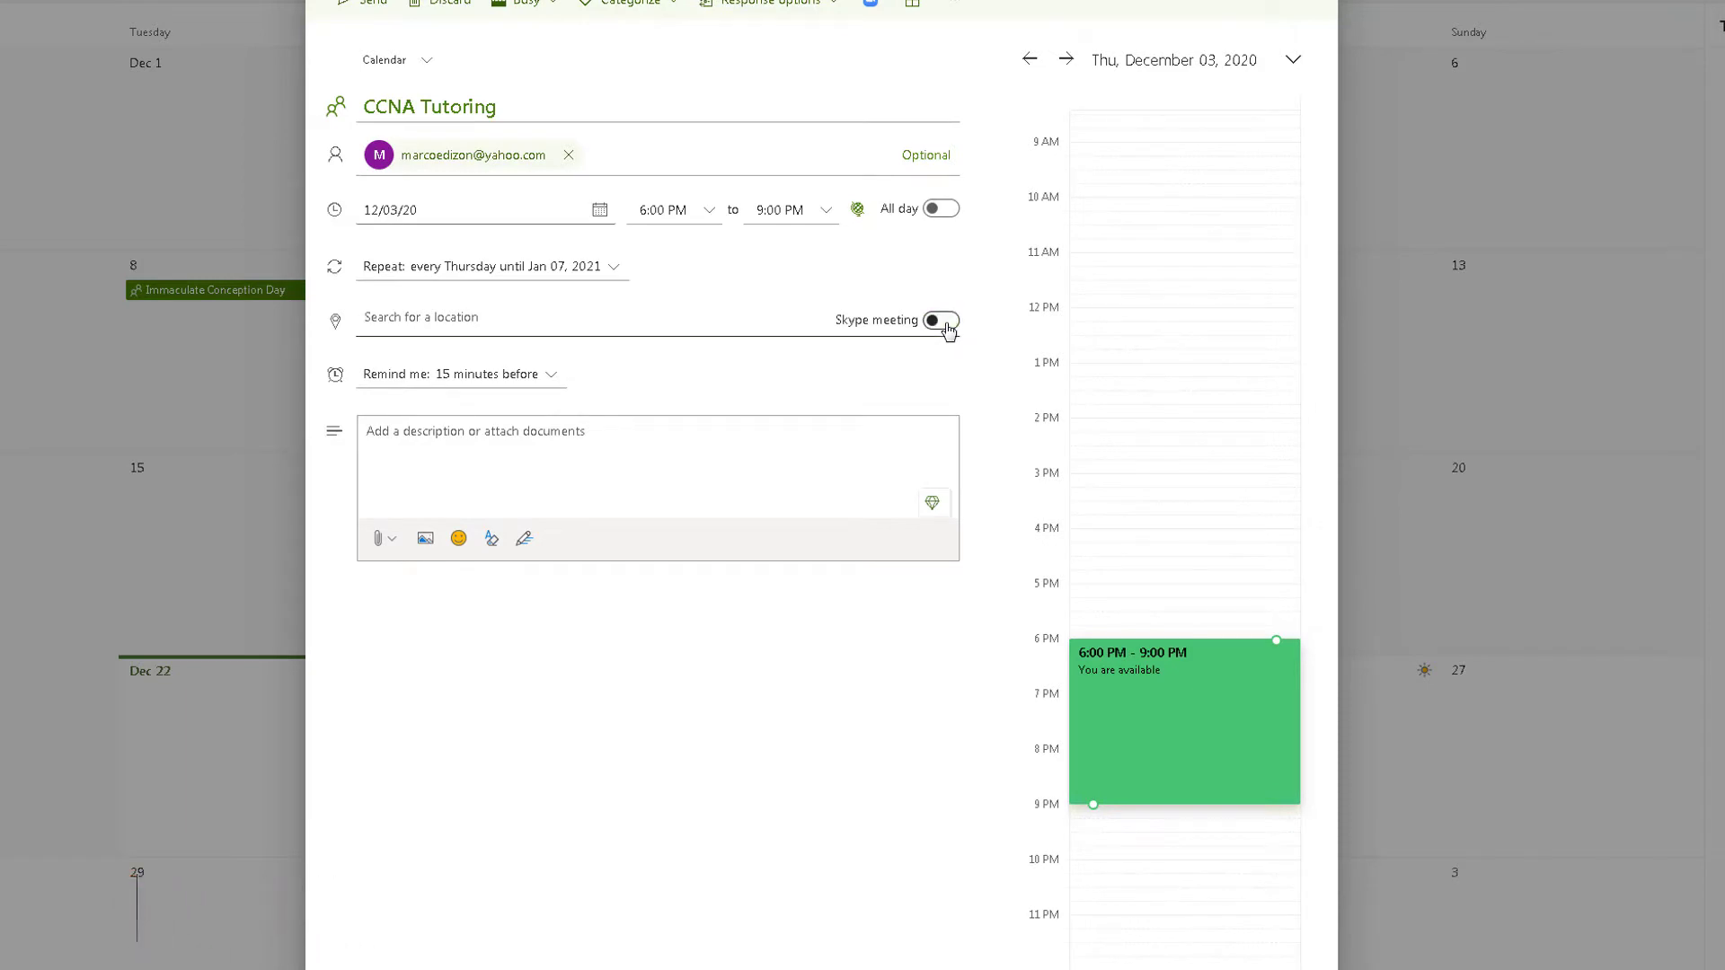
click(452, 322)
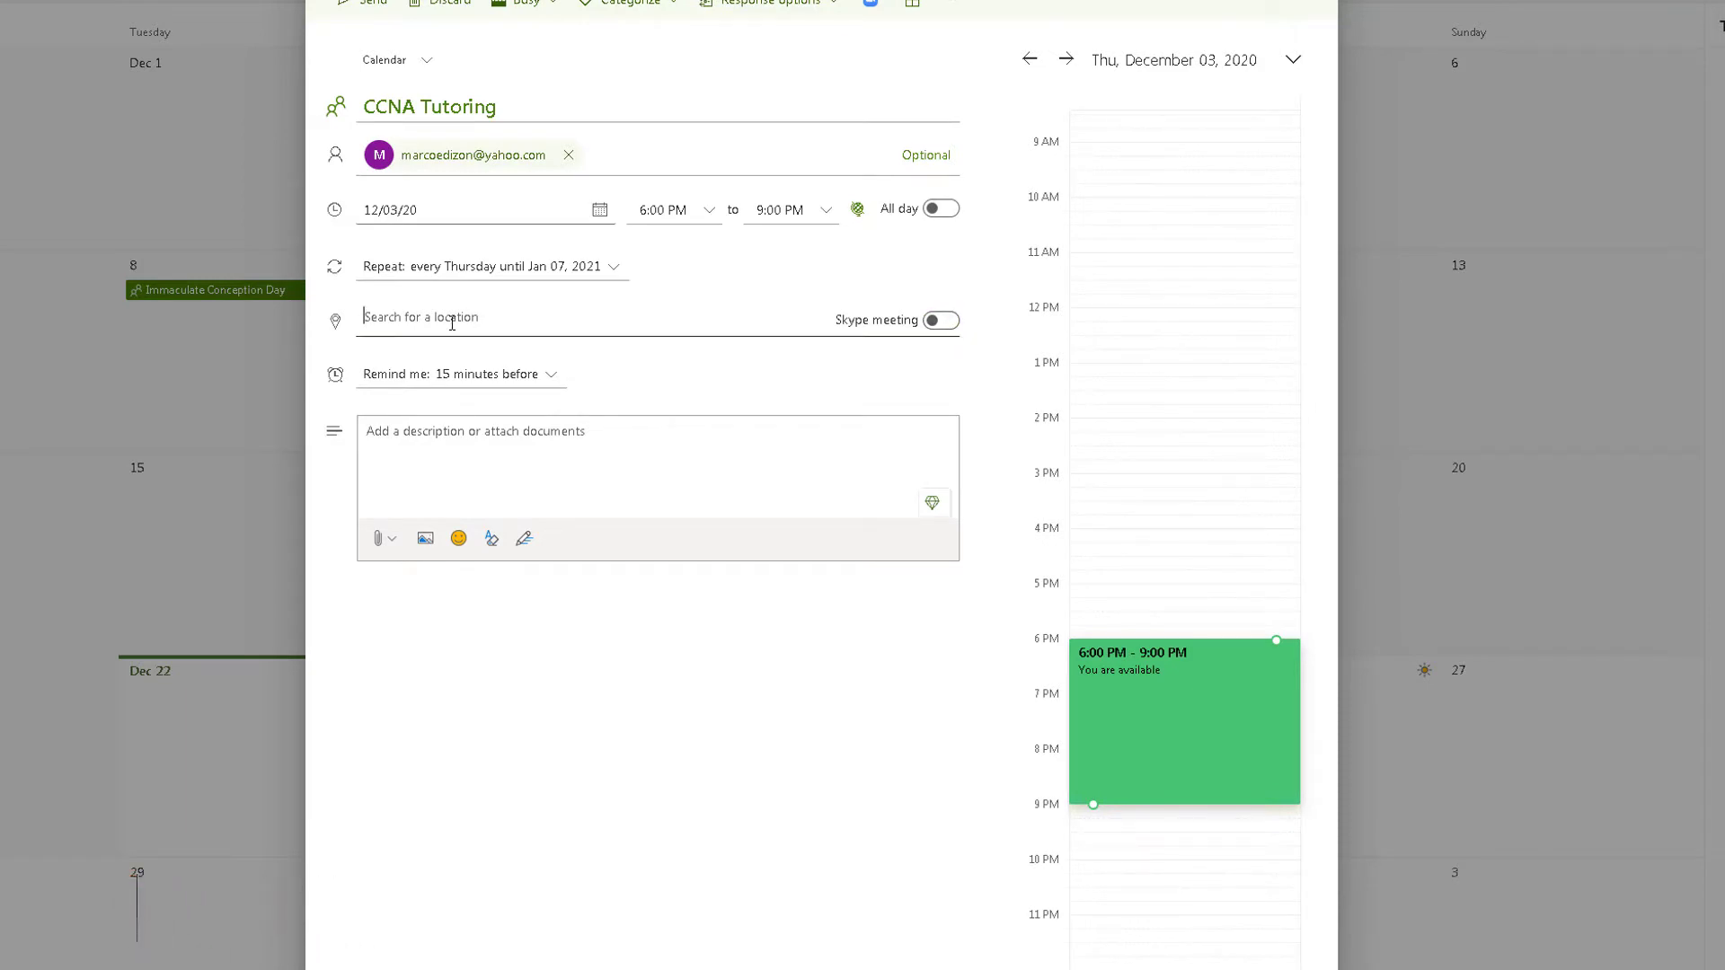
Set a 1-hour reminder, add a description, and send the recurring tutoring event.
click(552, 376)
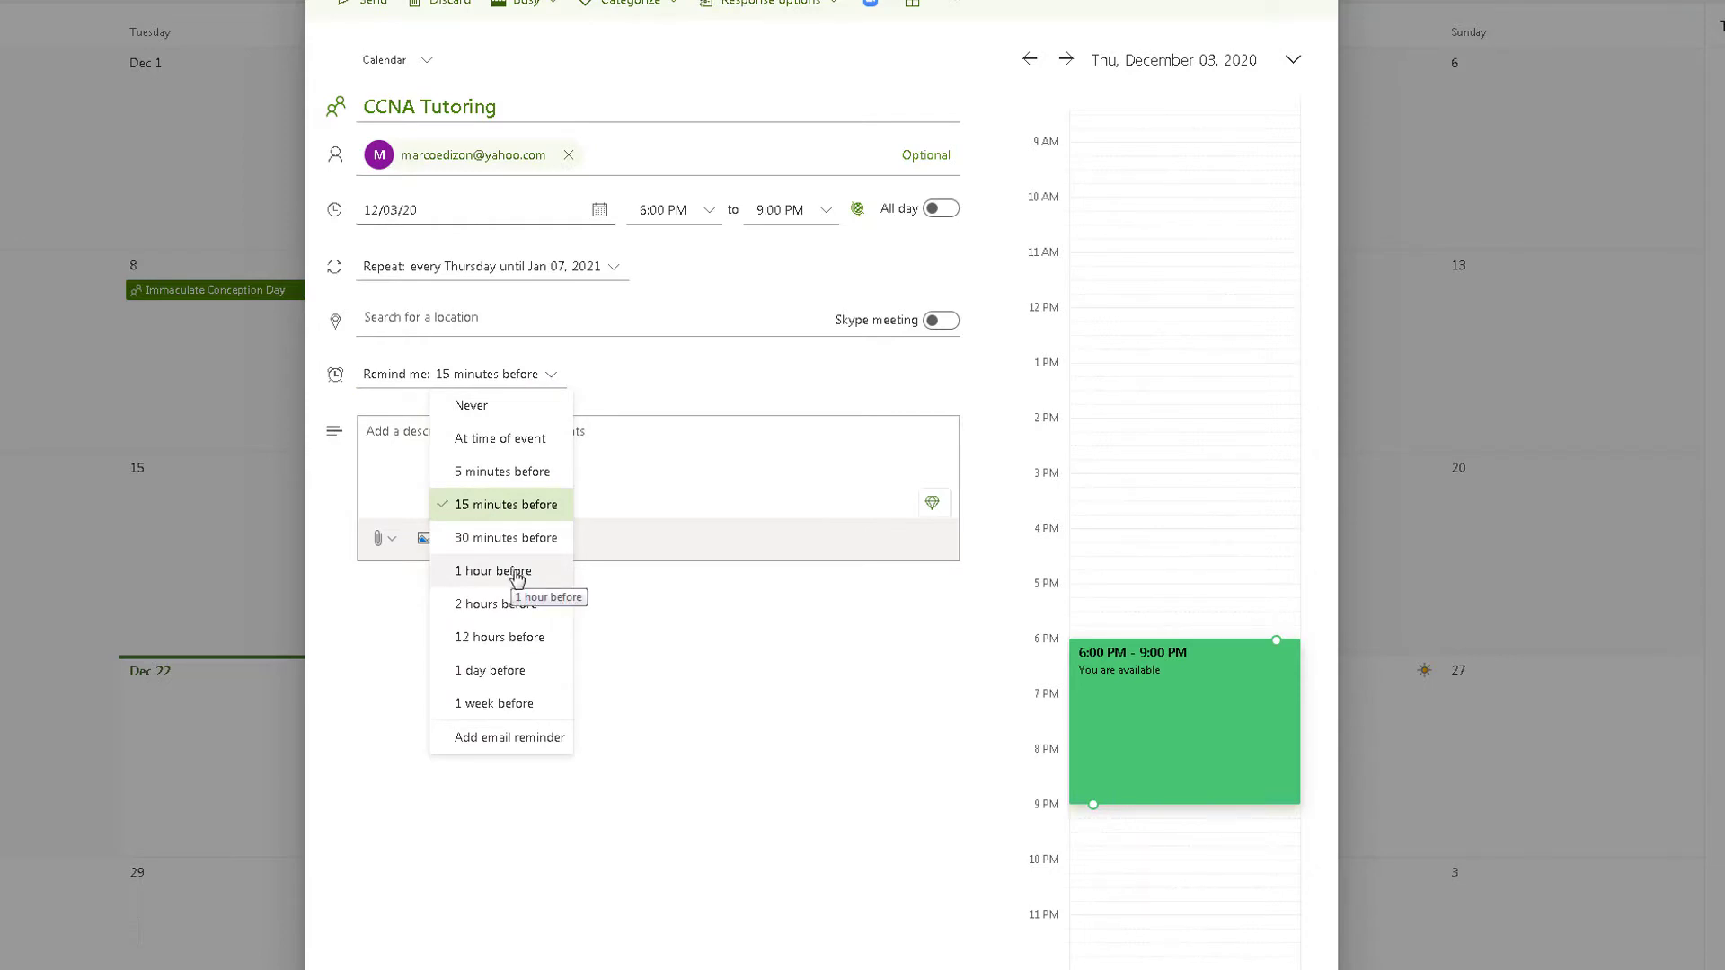
click(519, 572)
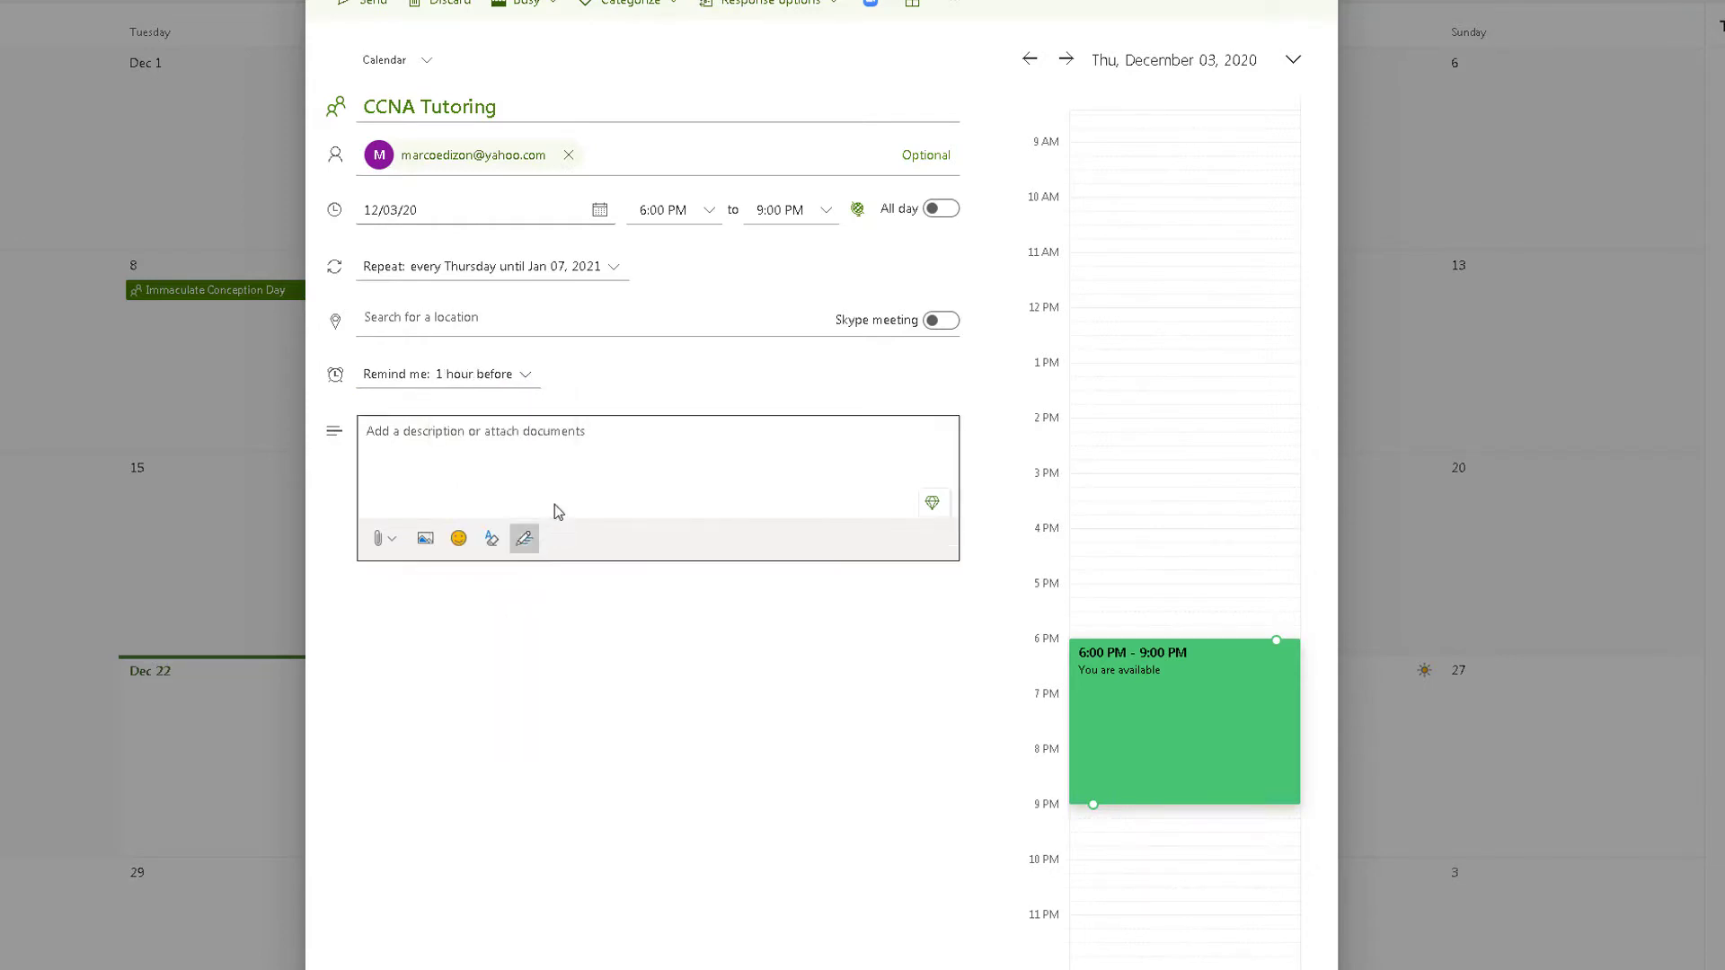
click(467, 438)
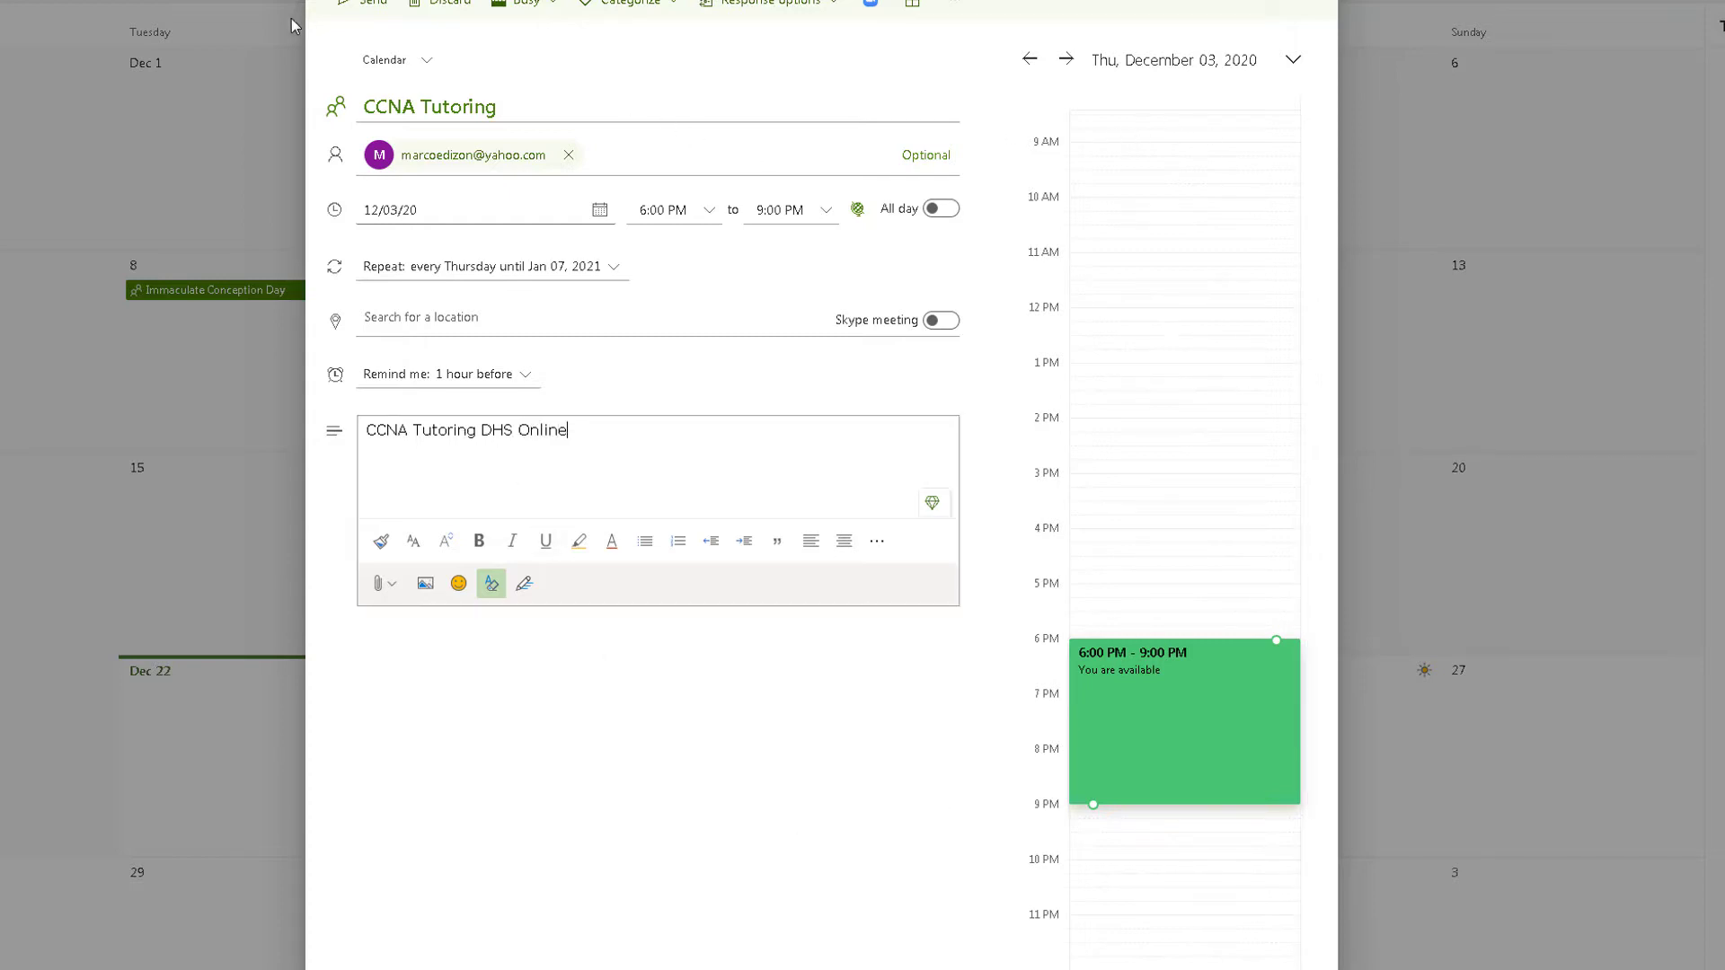
click(366, 41)
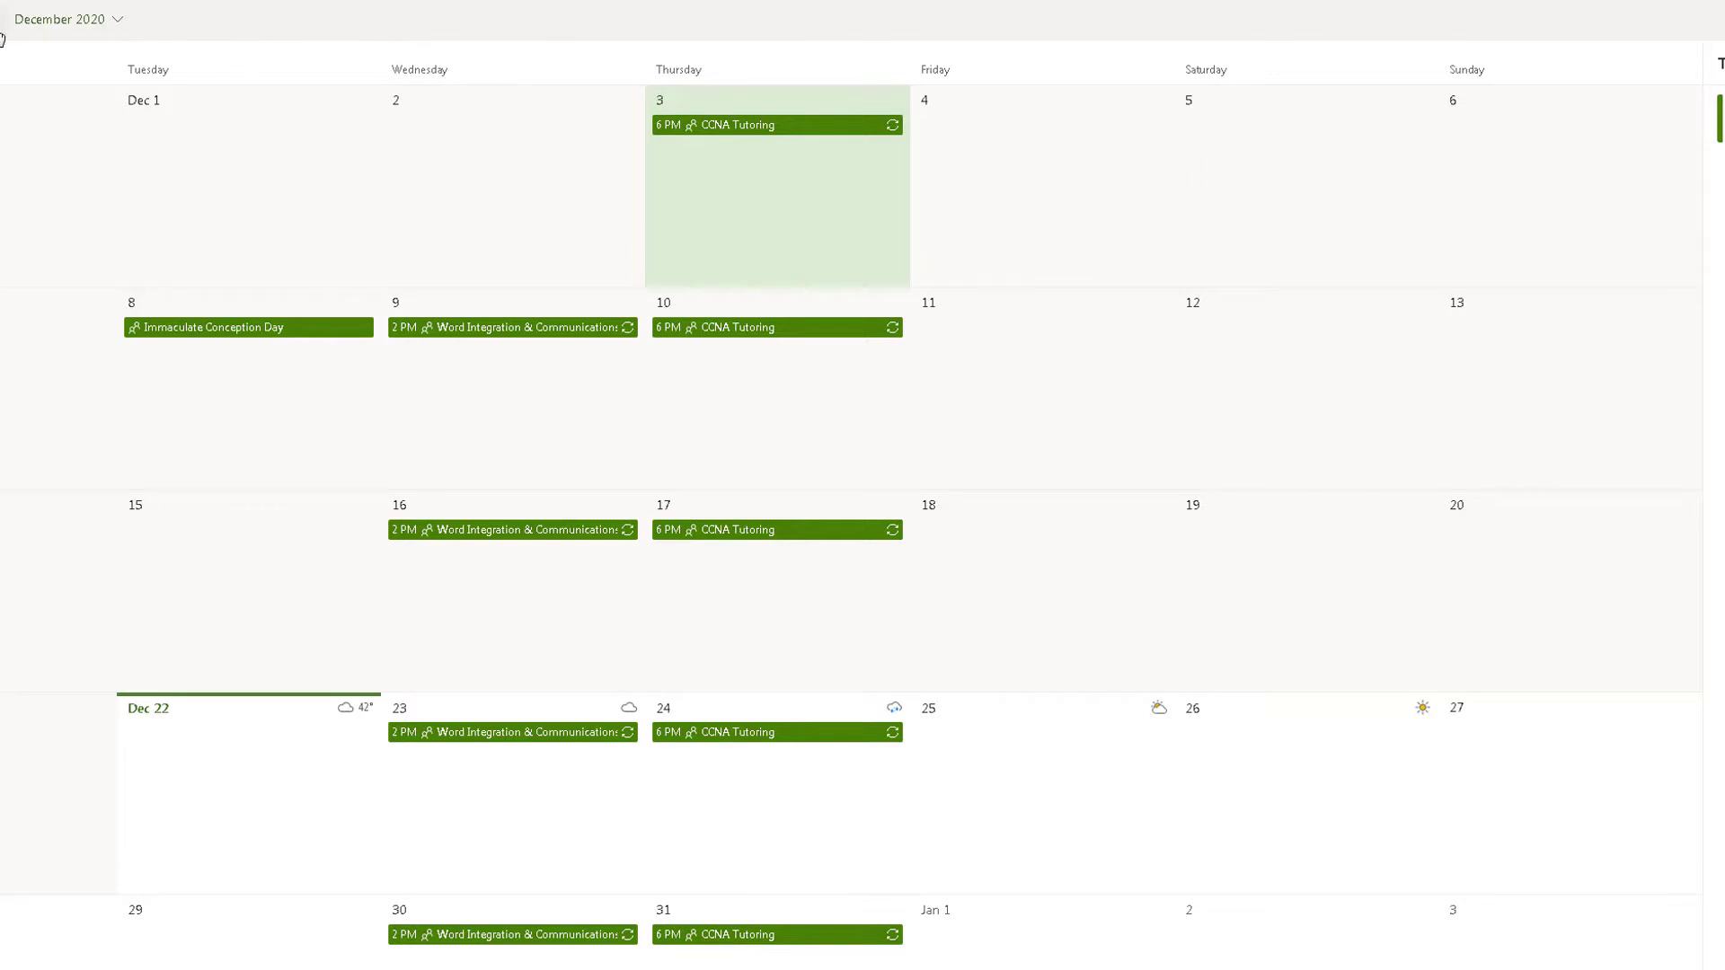
Jump to January 2021, return to December 2020, and open the Dec 3 CCNA Tutoring details.
click(117, 18)
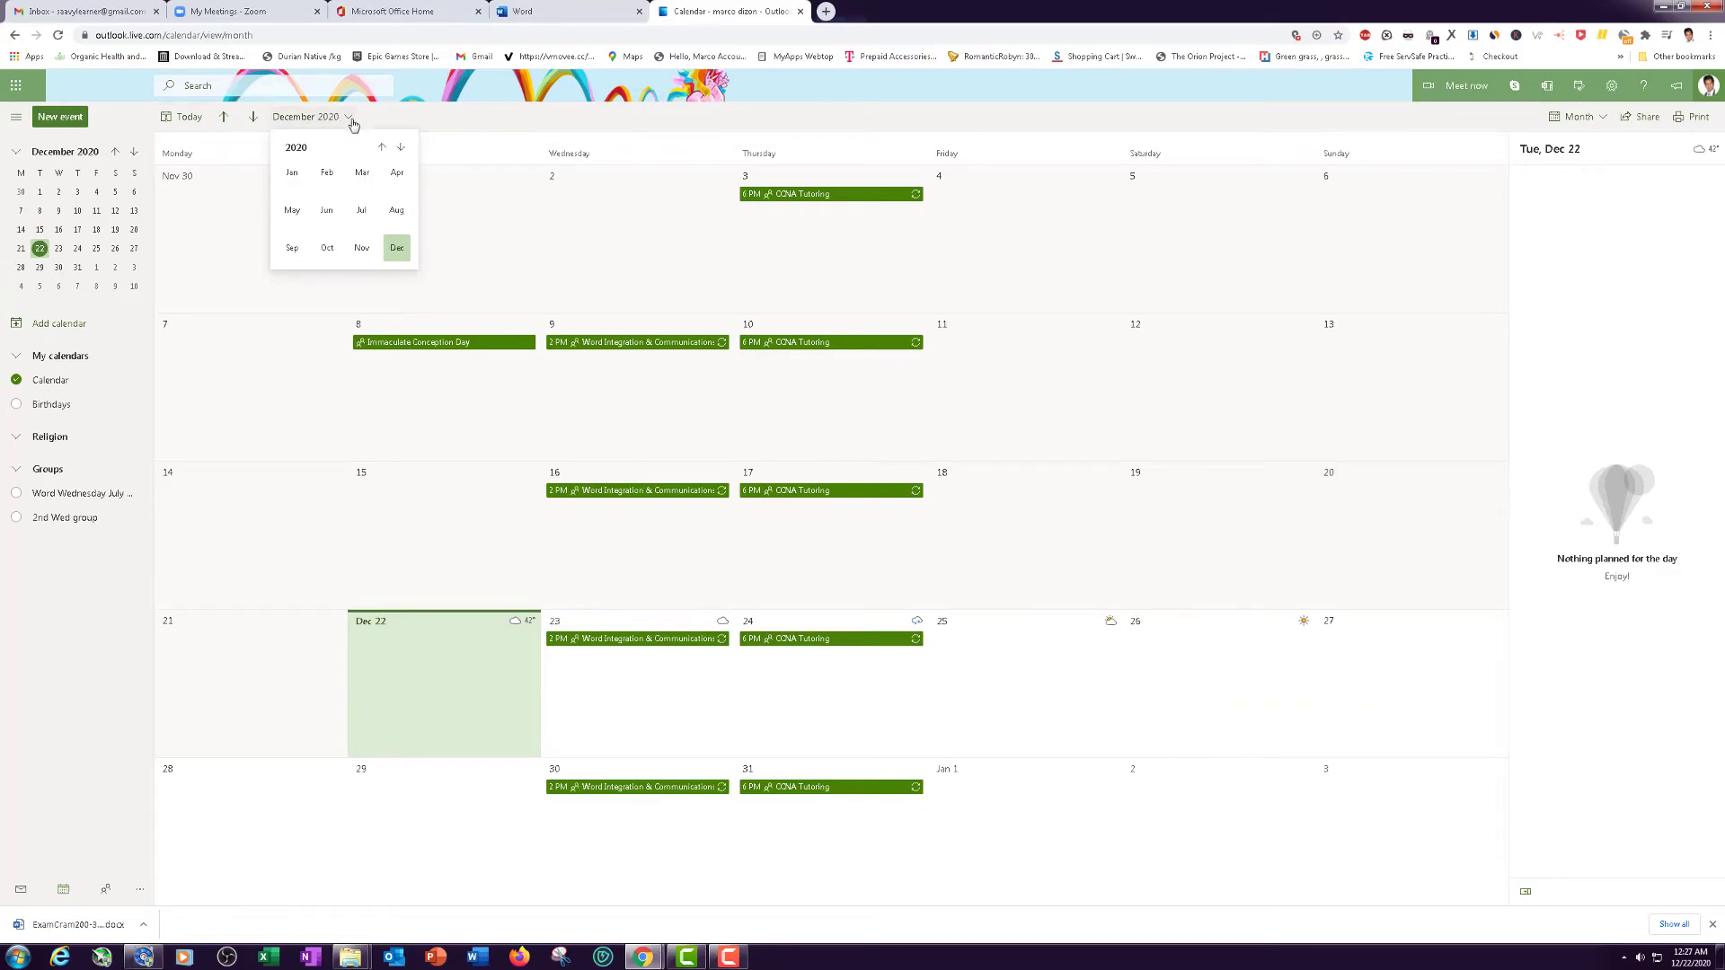
click(401, 147)
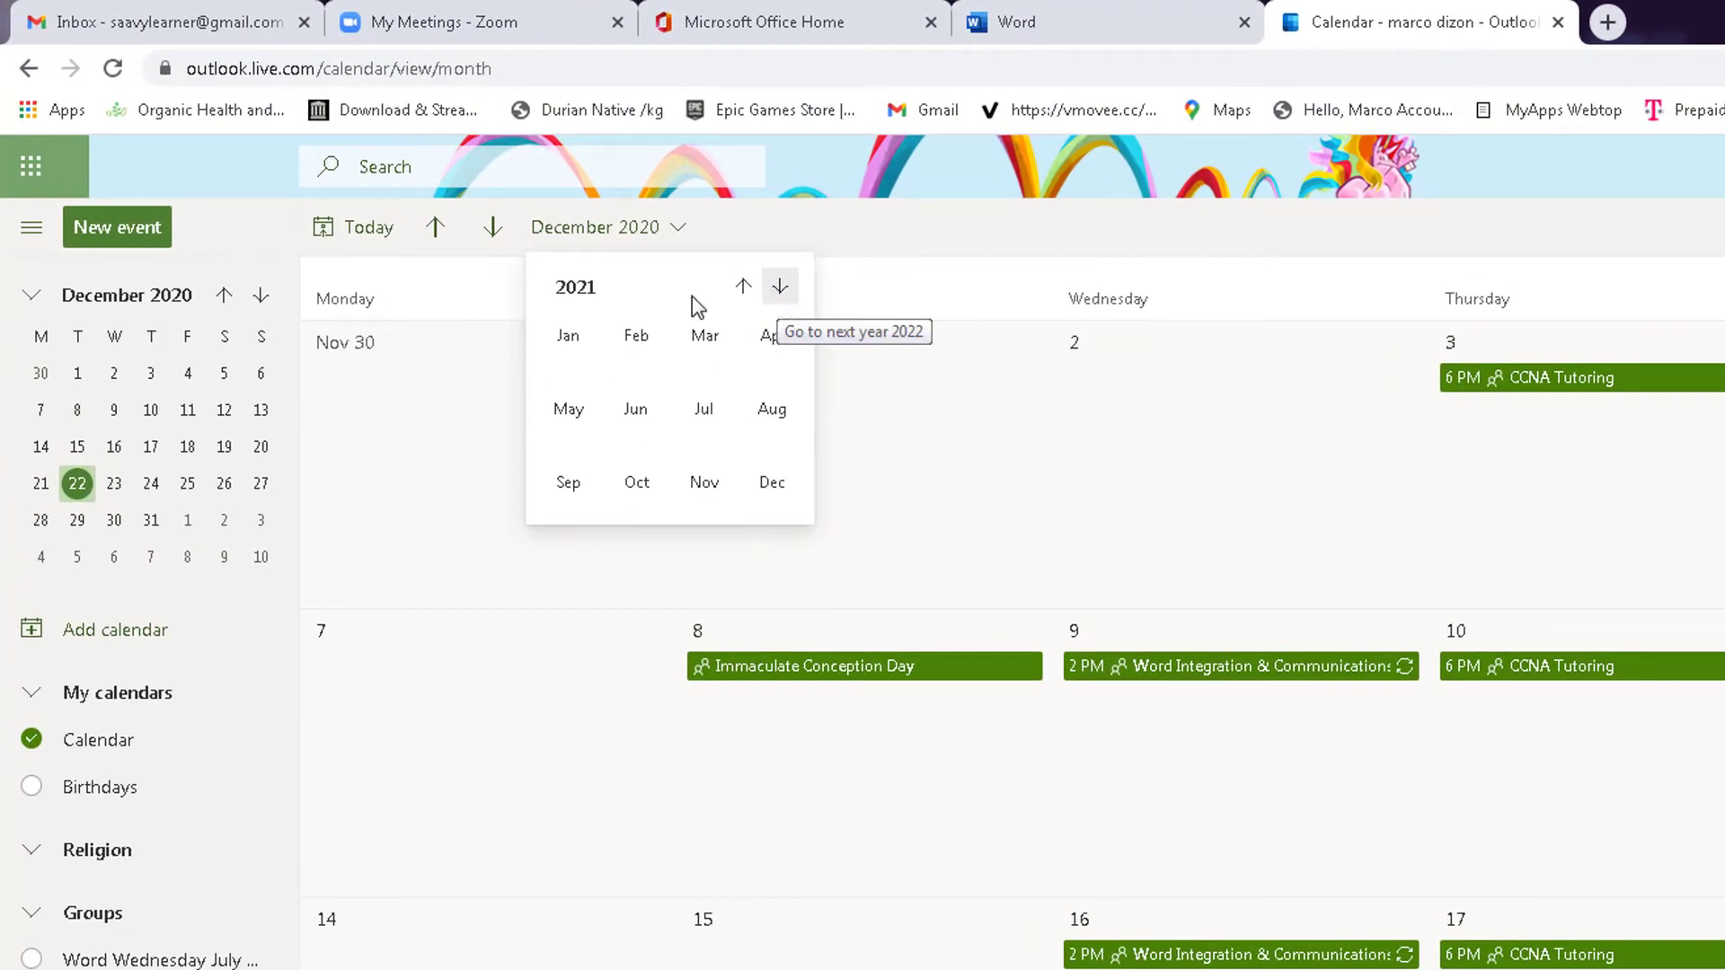
click(567, 340)
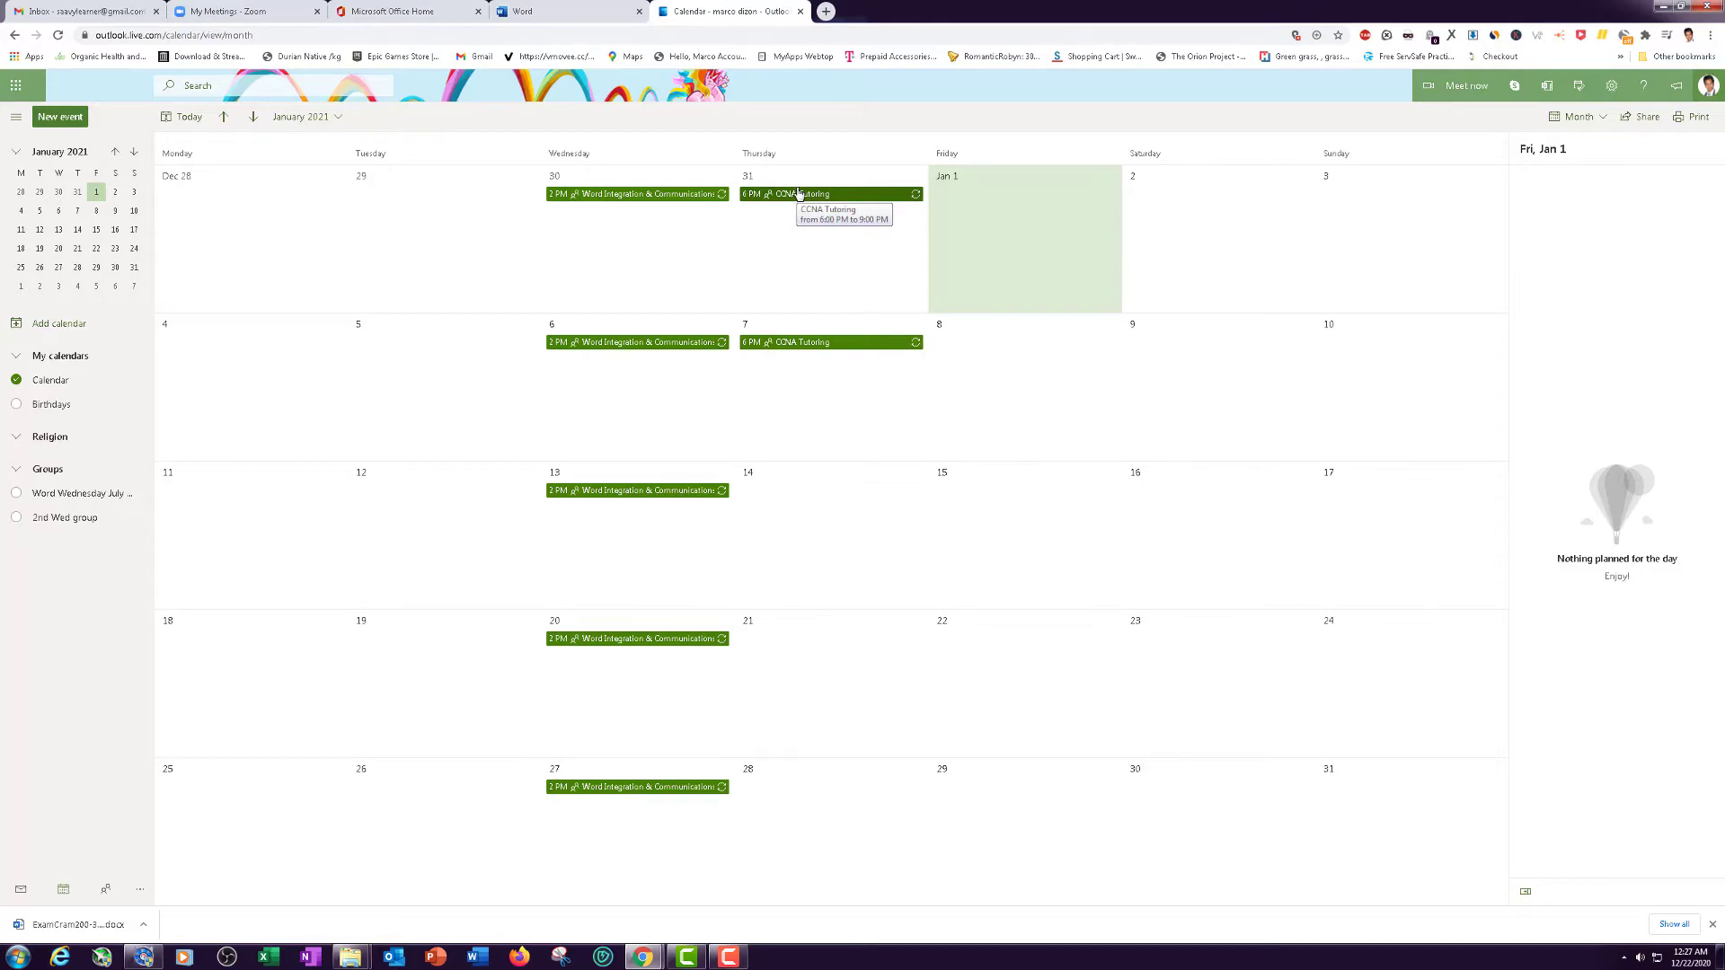
click(223, 117)
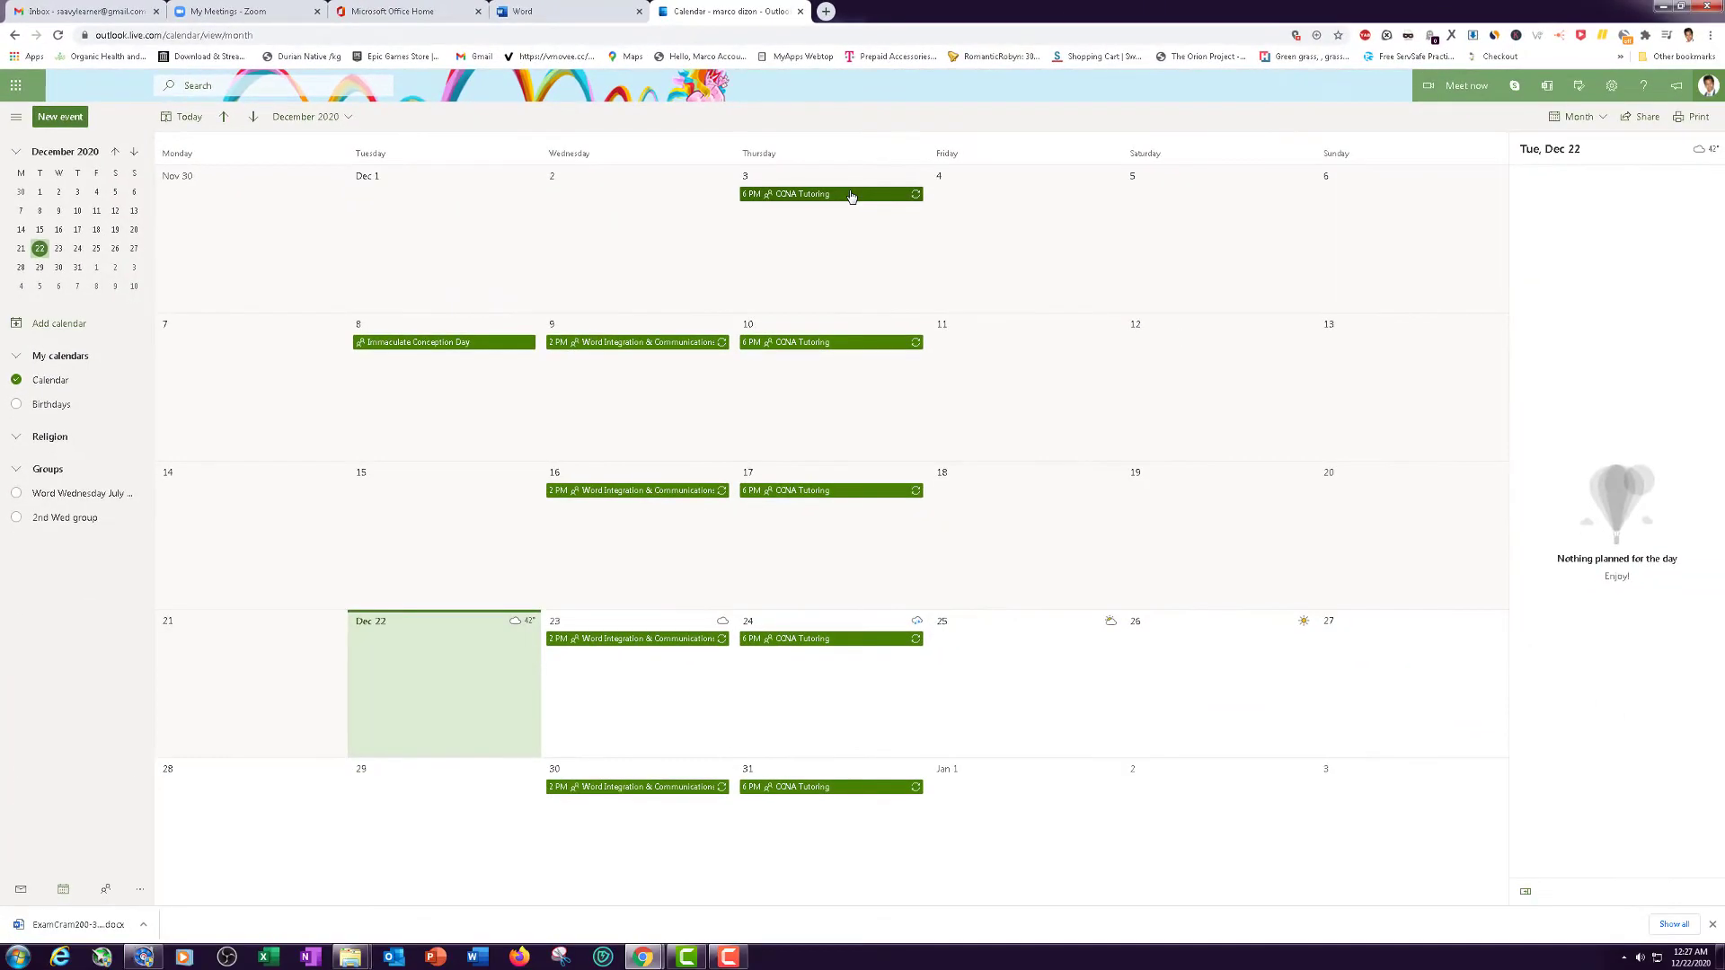
click(1604, 370)
double_click(852, 196)
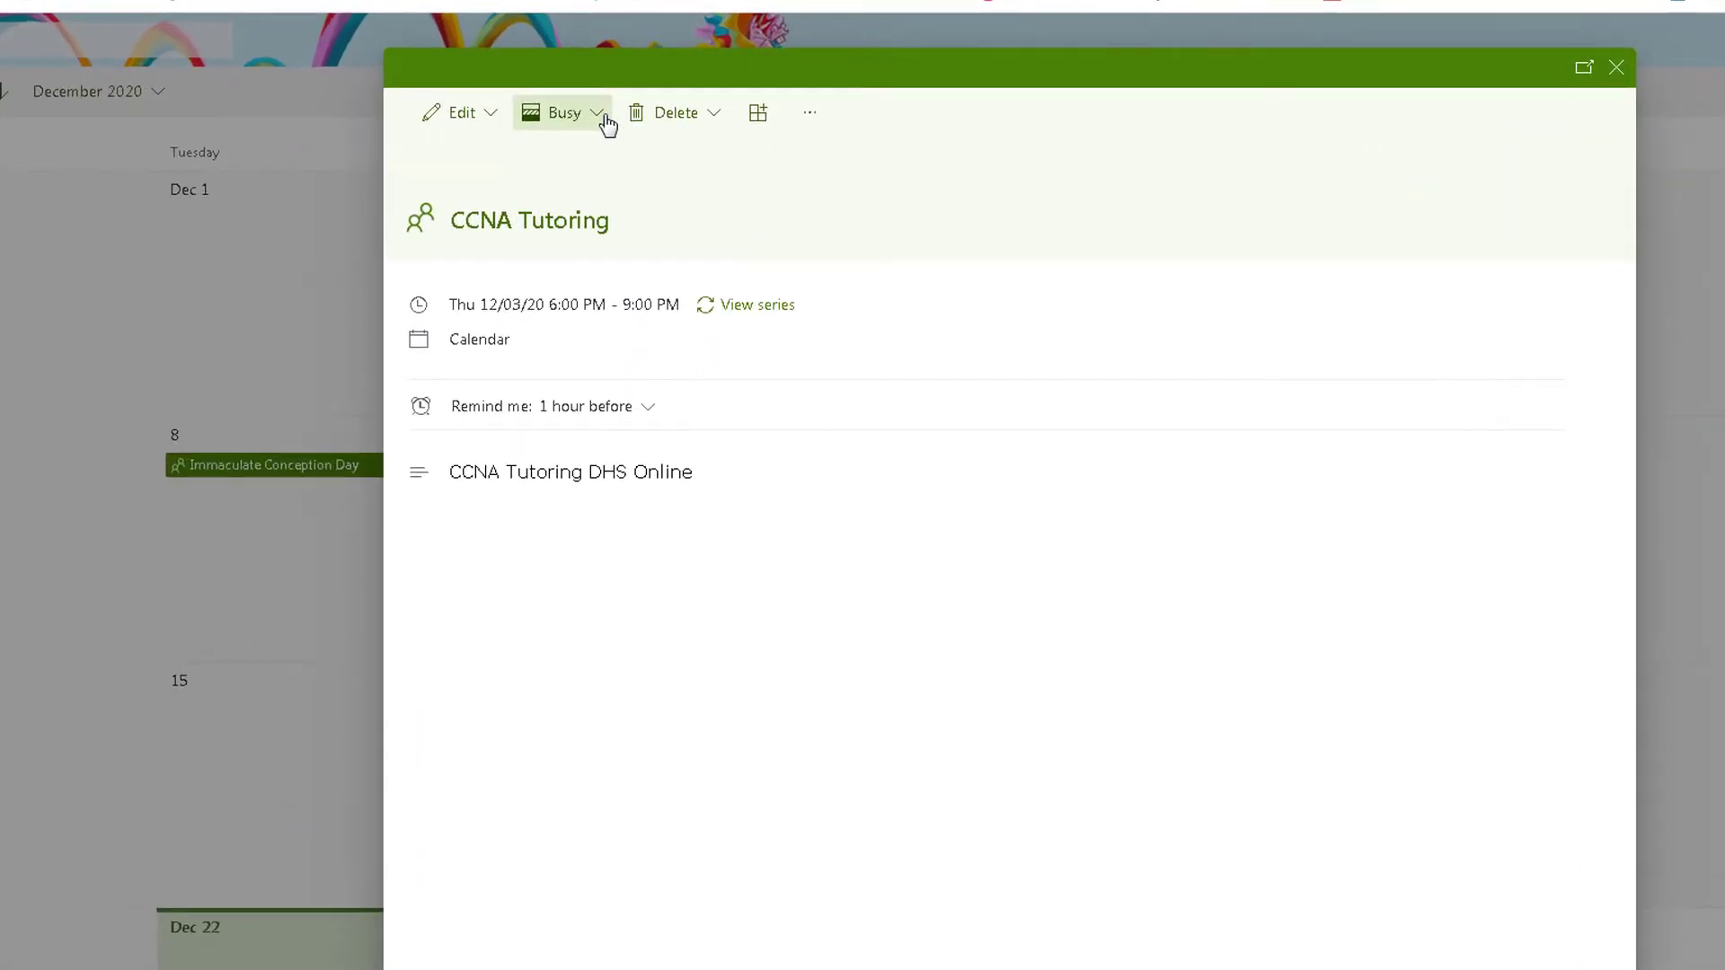
click(606, 122)
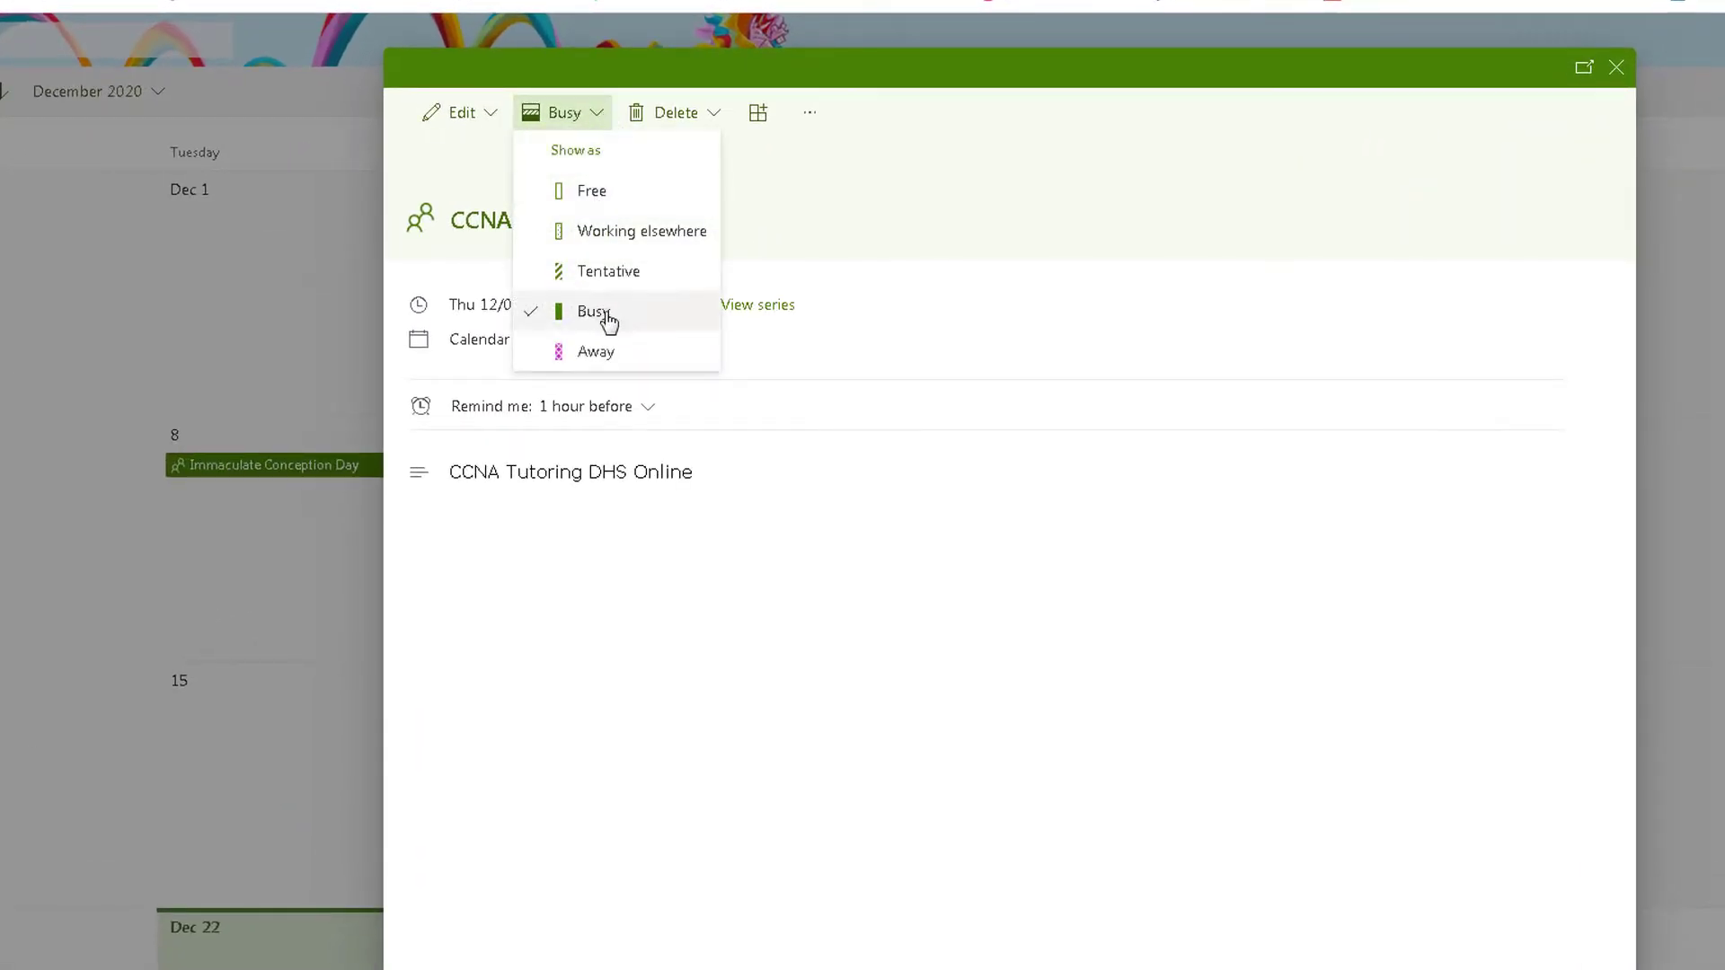
click(1033, 183)
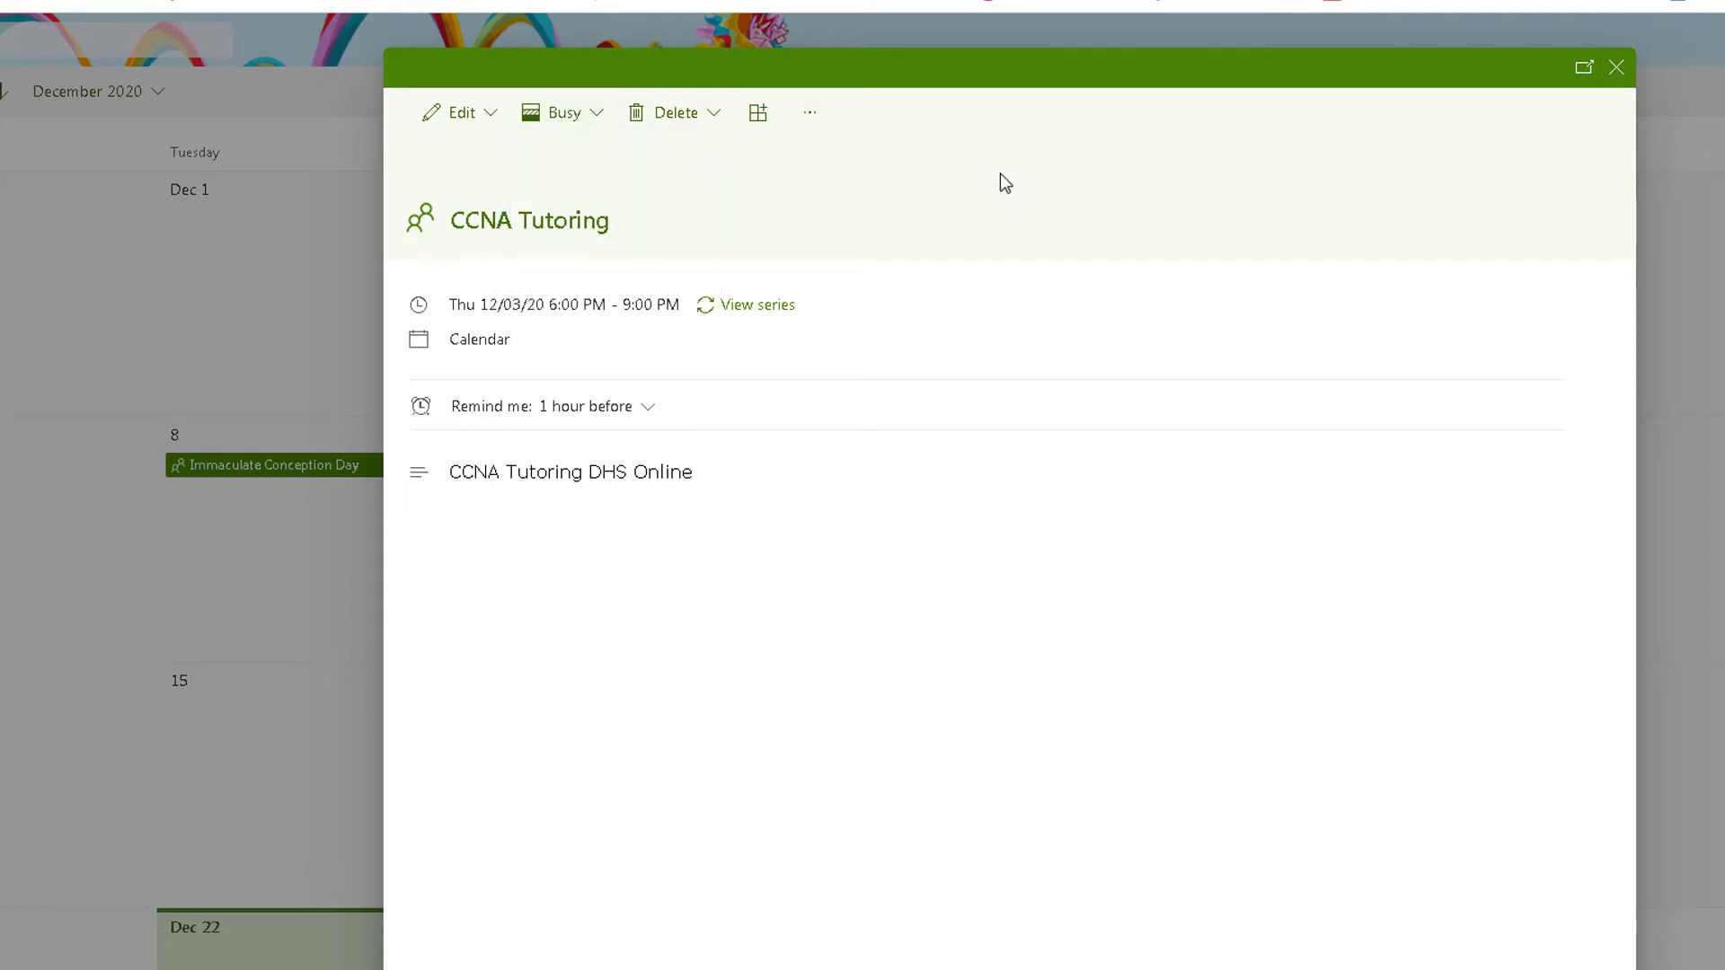
click(491, 122)
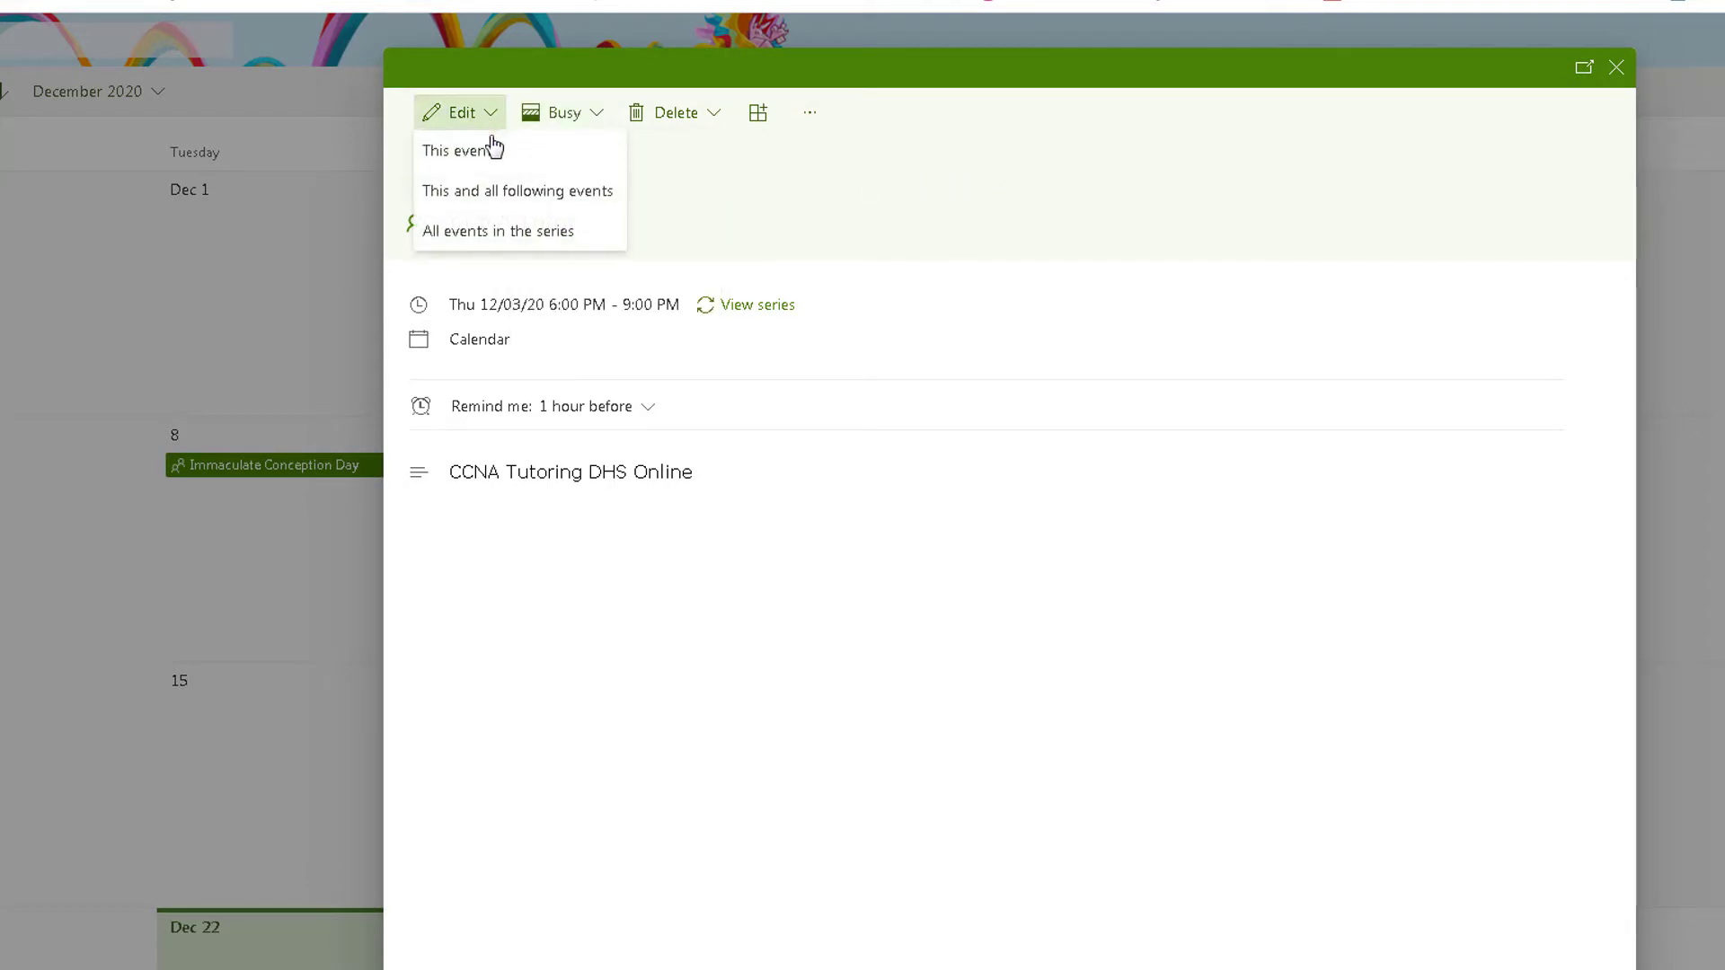
click(487, 152)
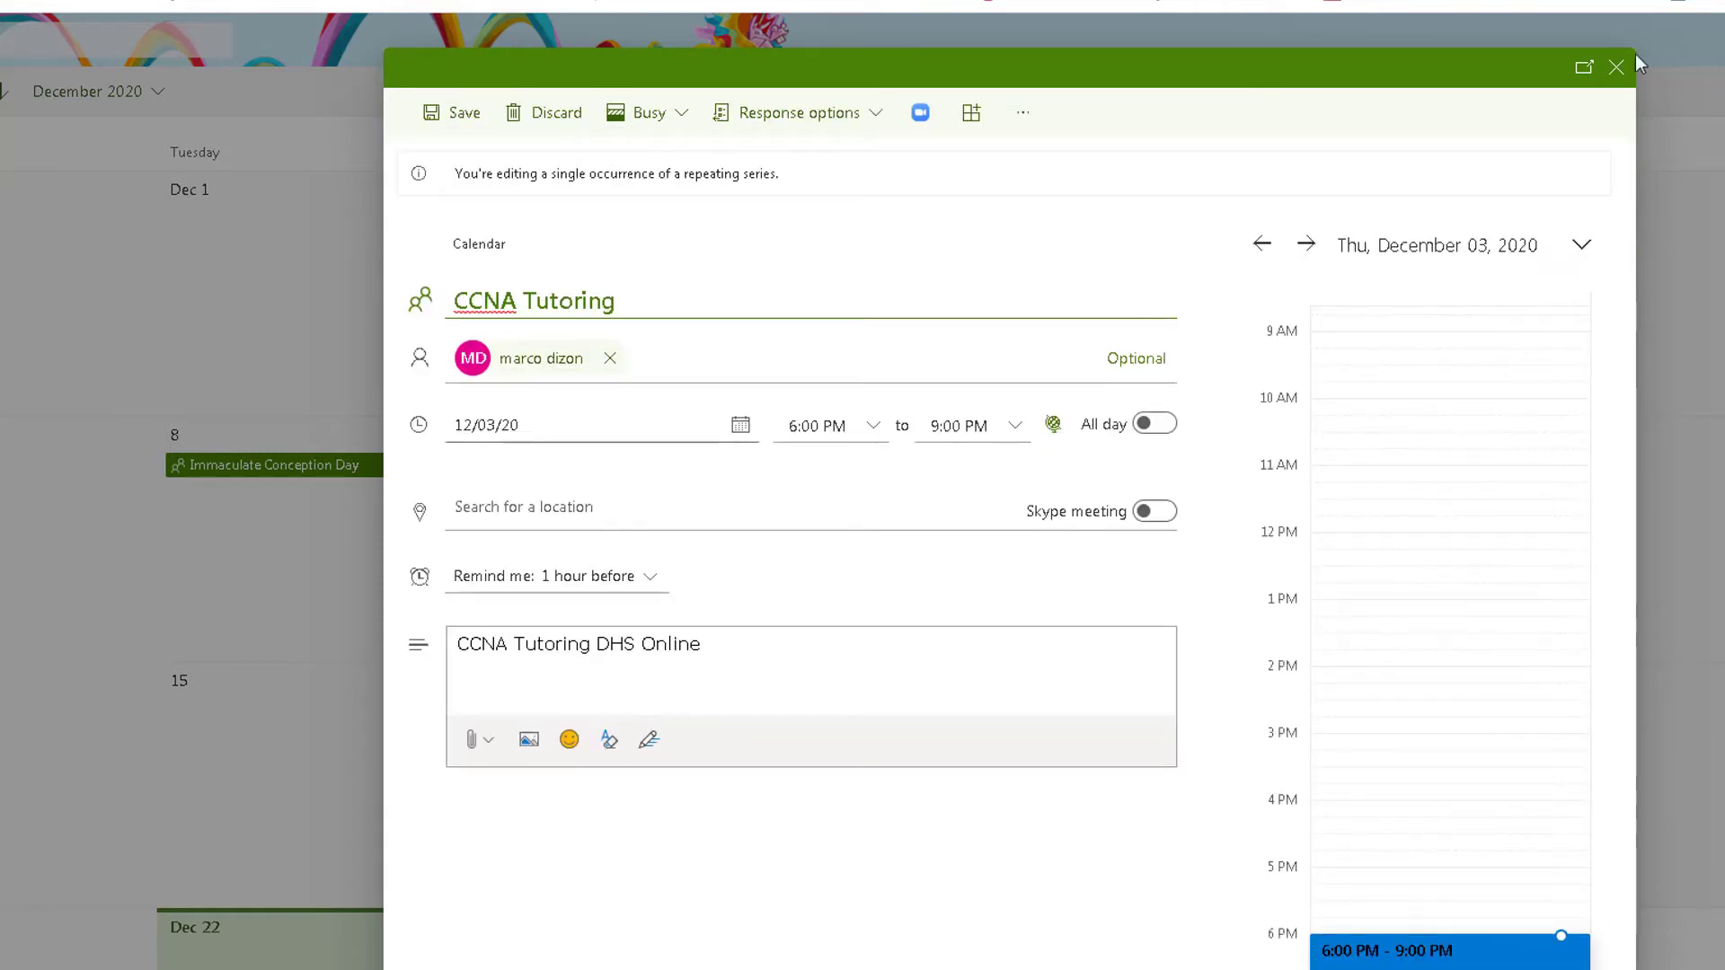
click(1615, 67)
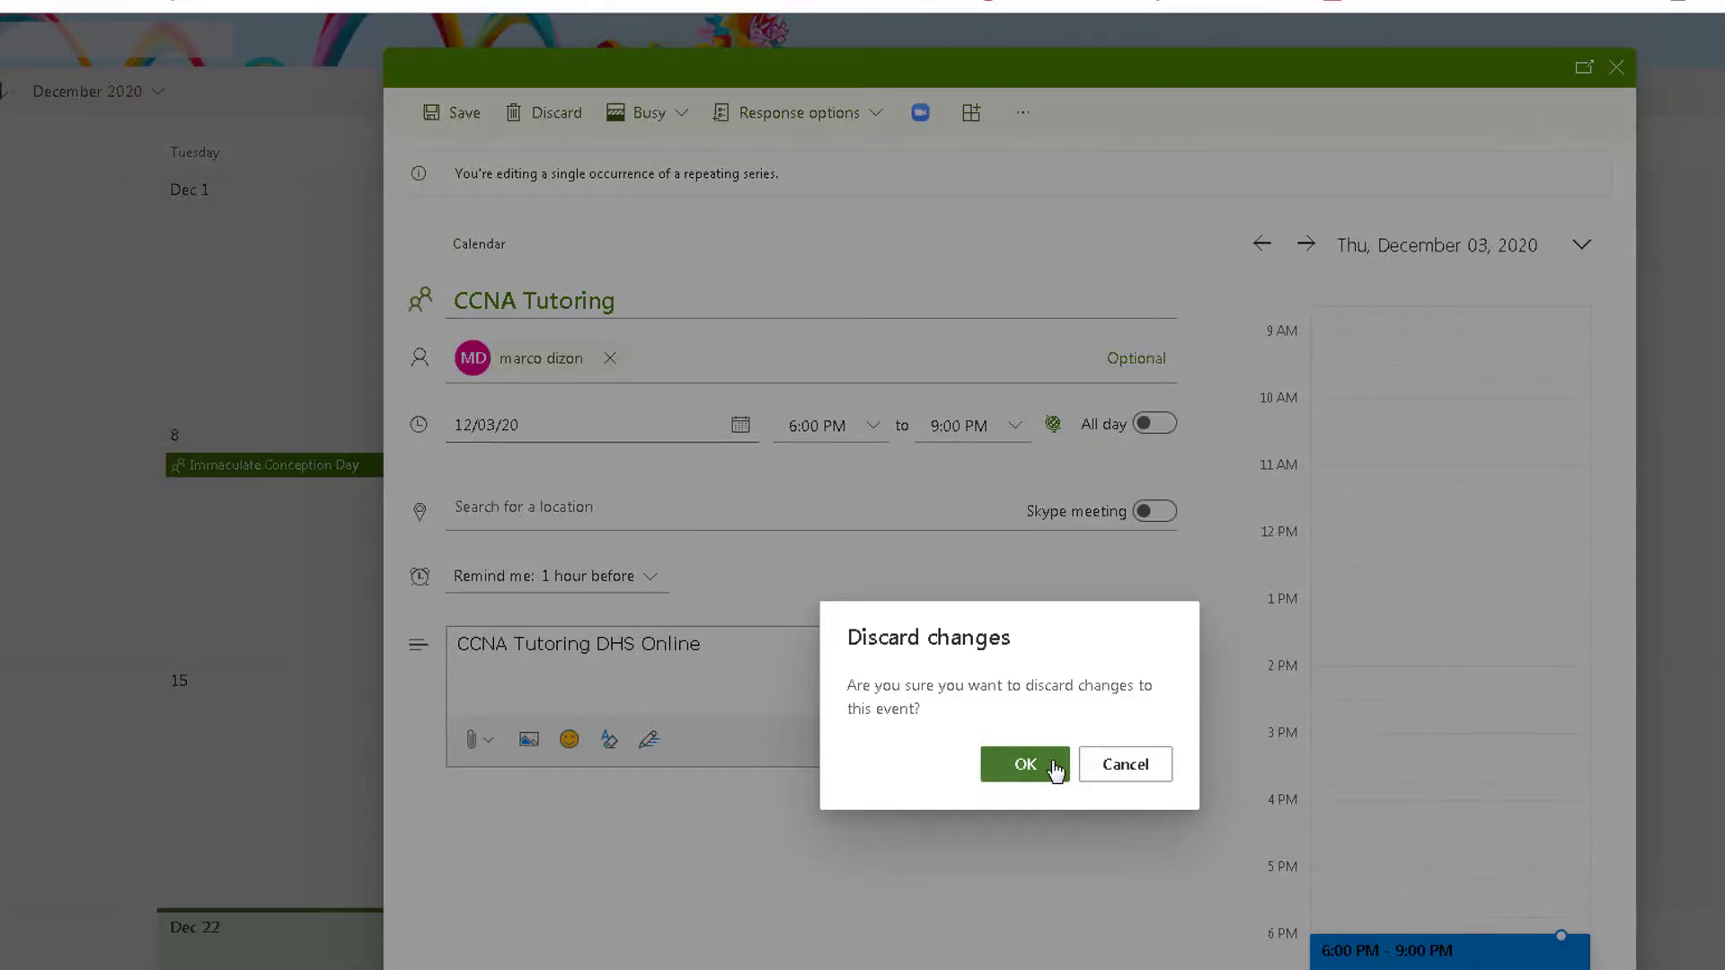
click(1055, 770)
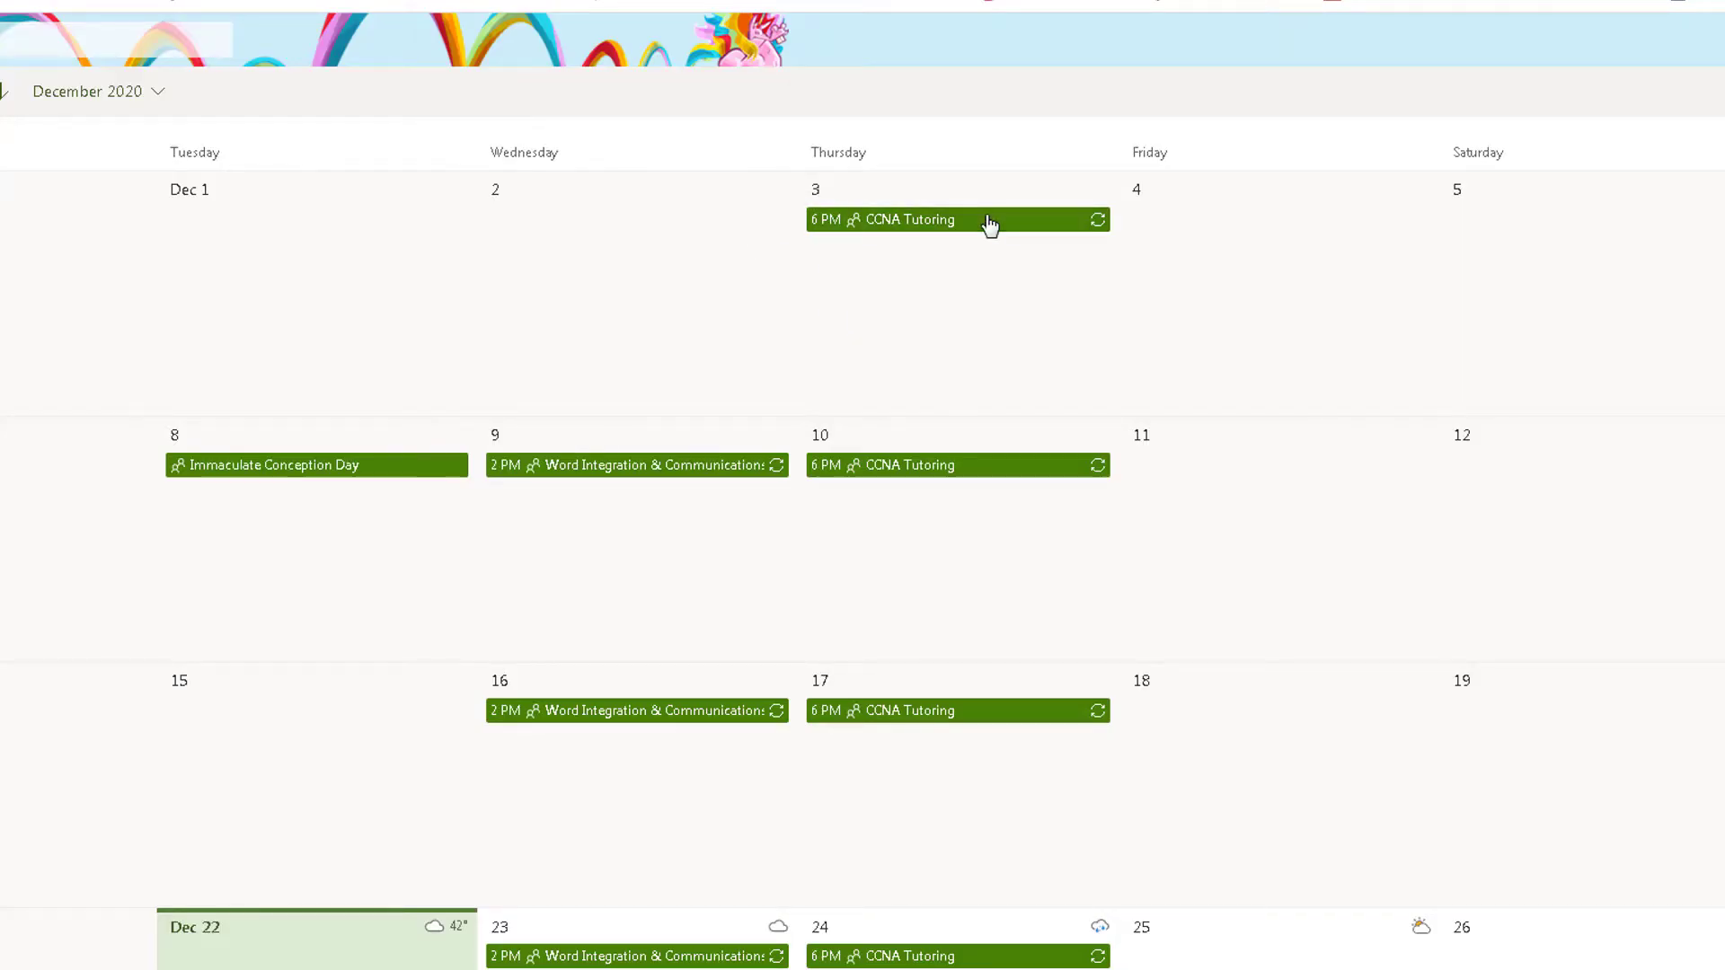
Give the whole CCNA Tutoring series a new yellow 'CCNA' category and save it.
click(987, 223)
click(986, 223)
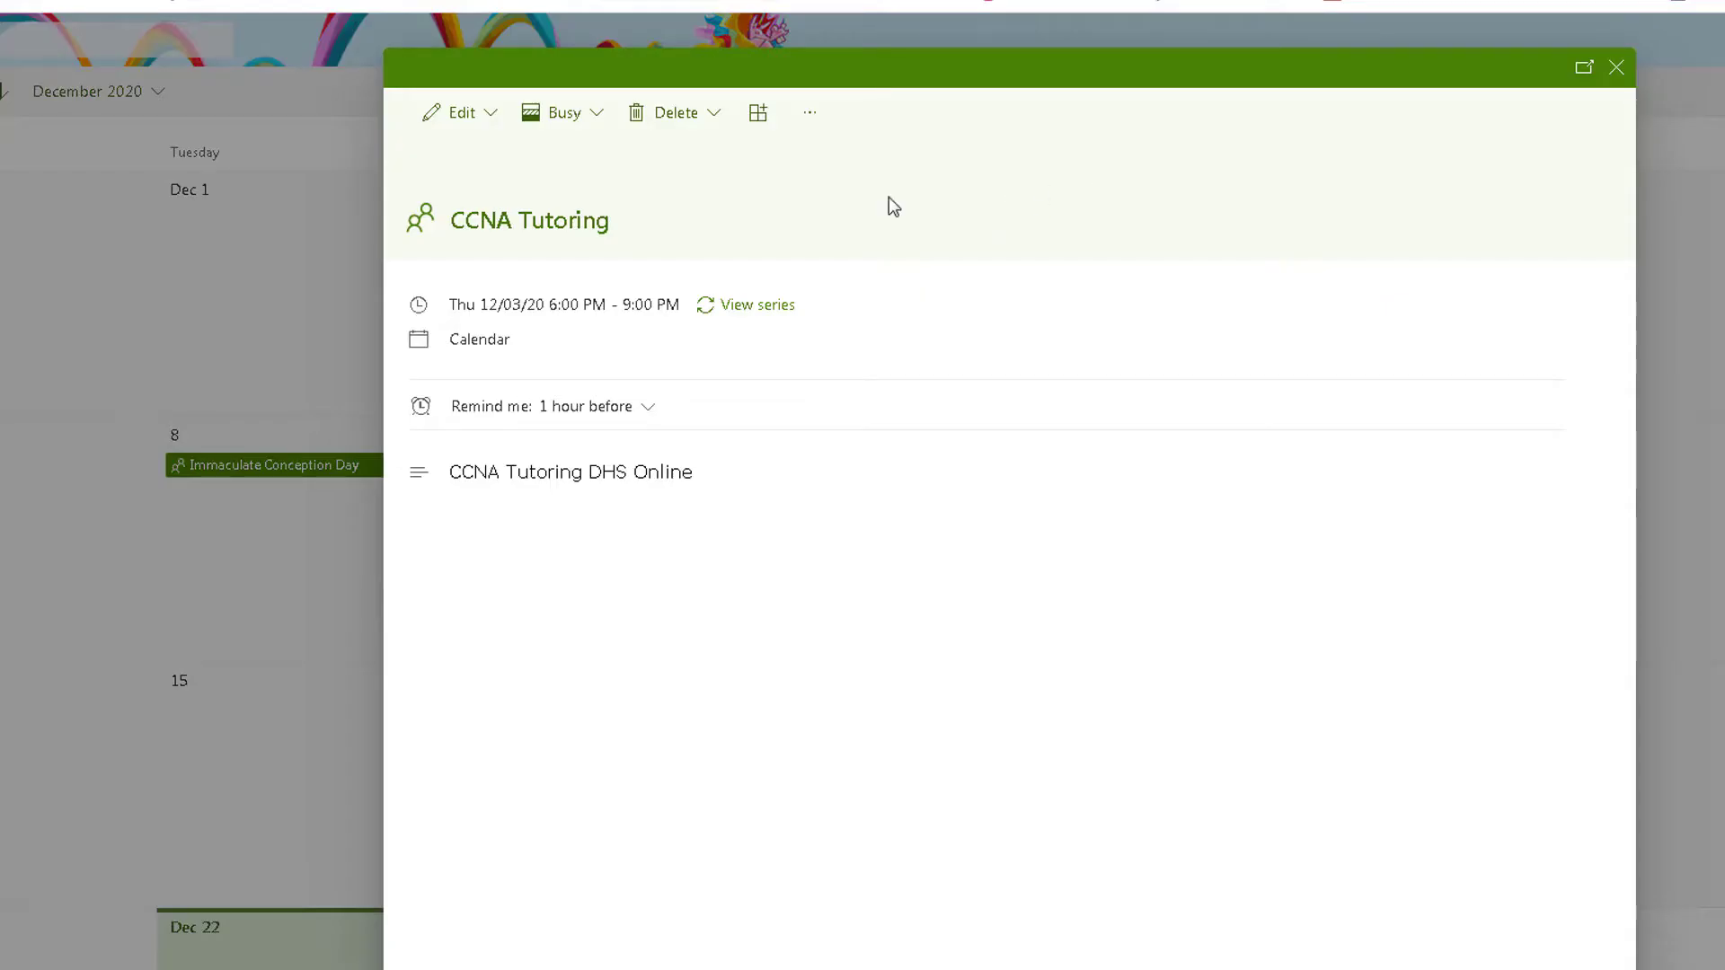
click(494, 117)
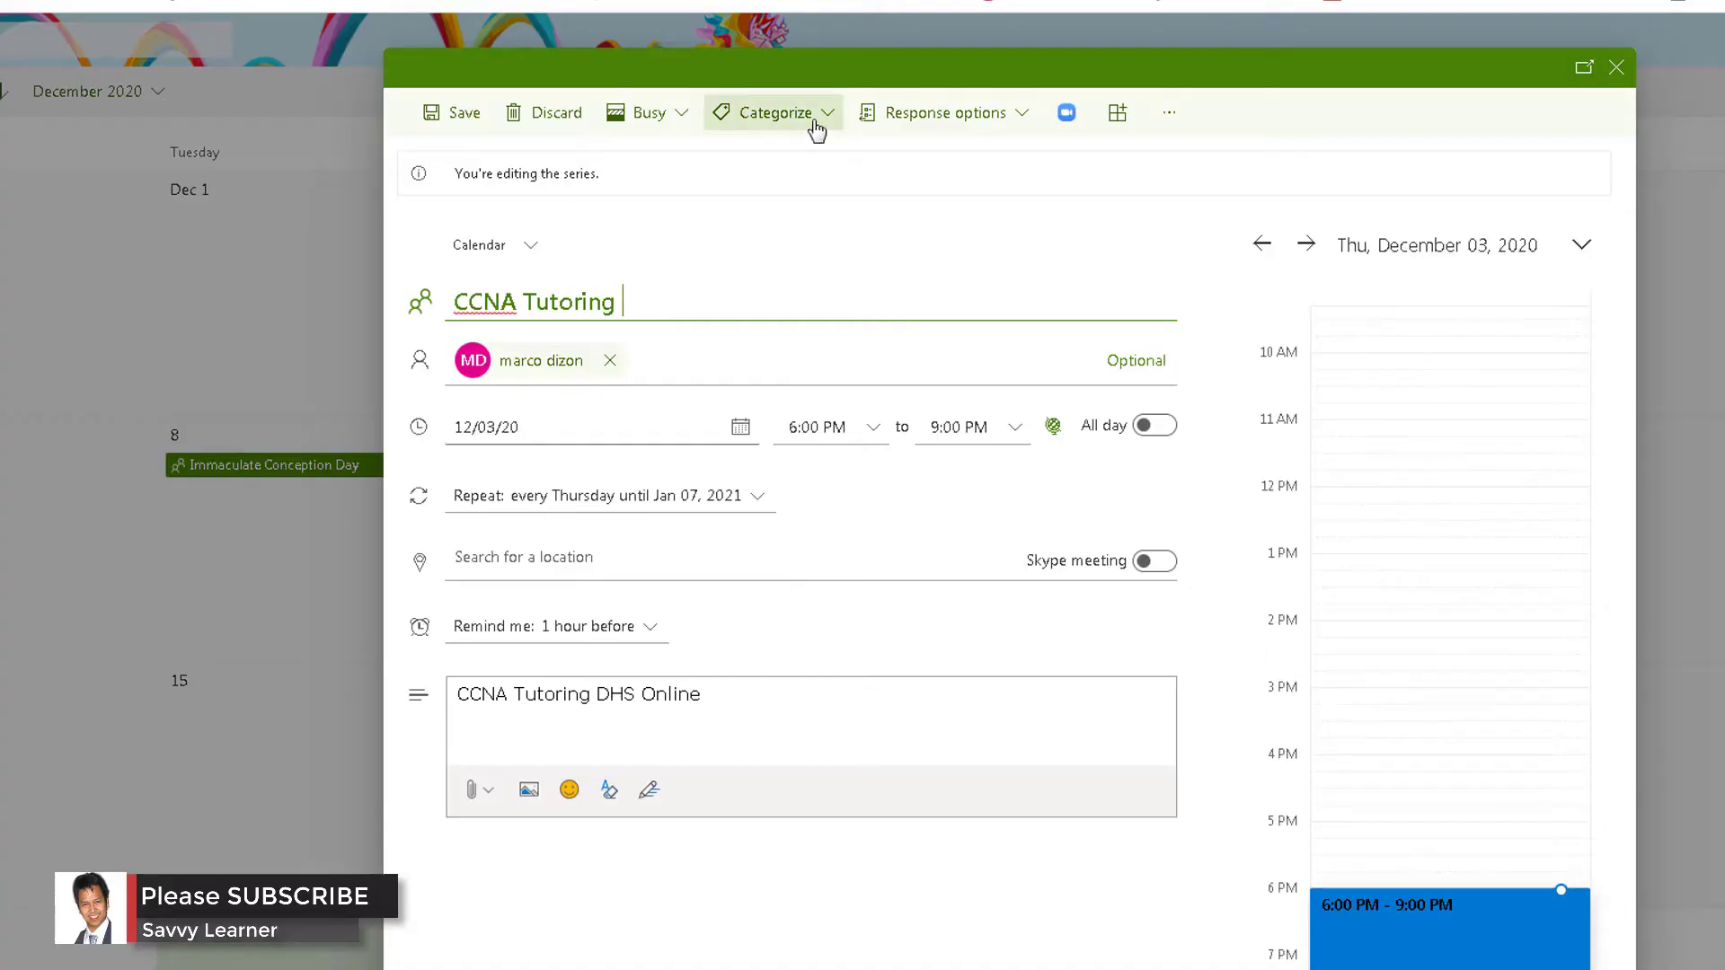
click(805, 114)
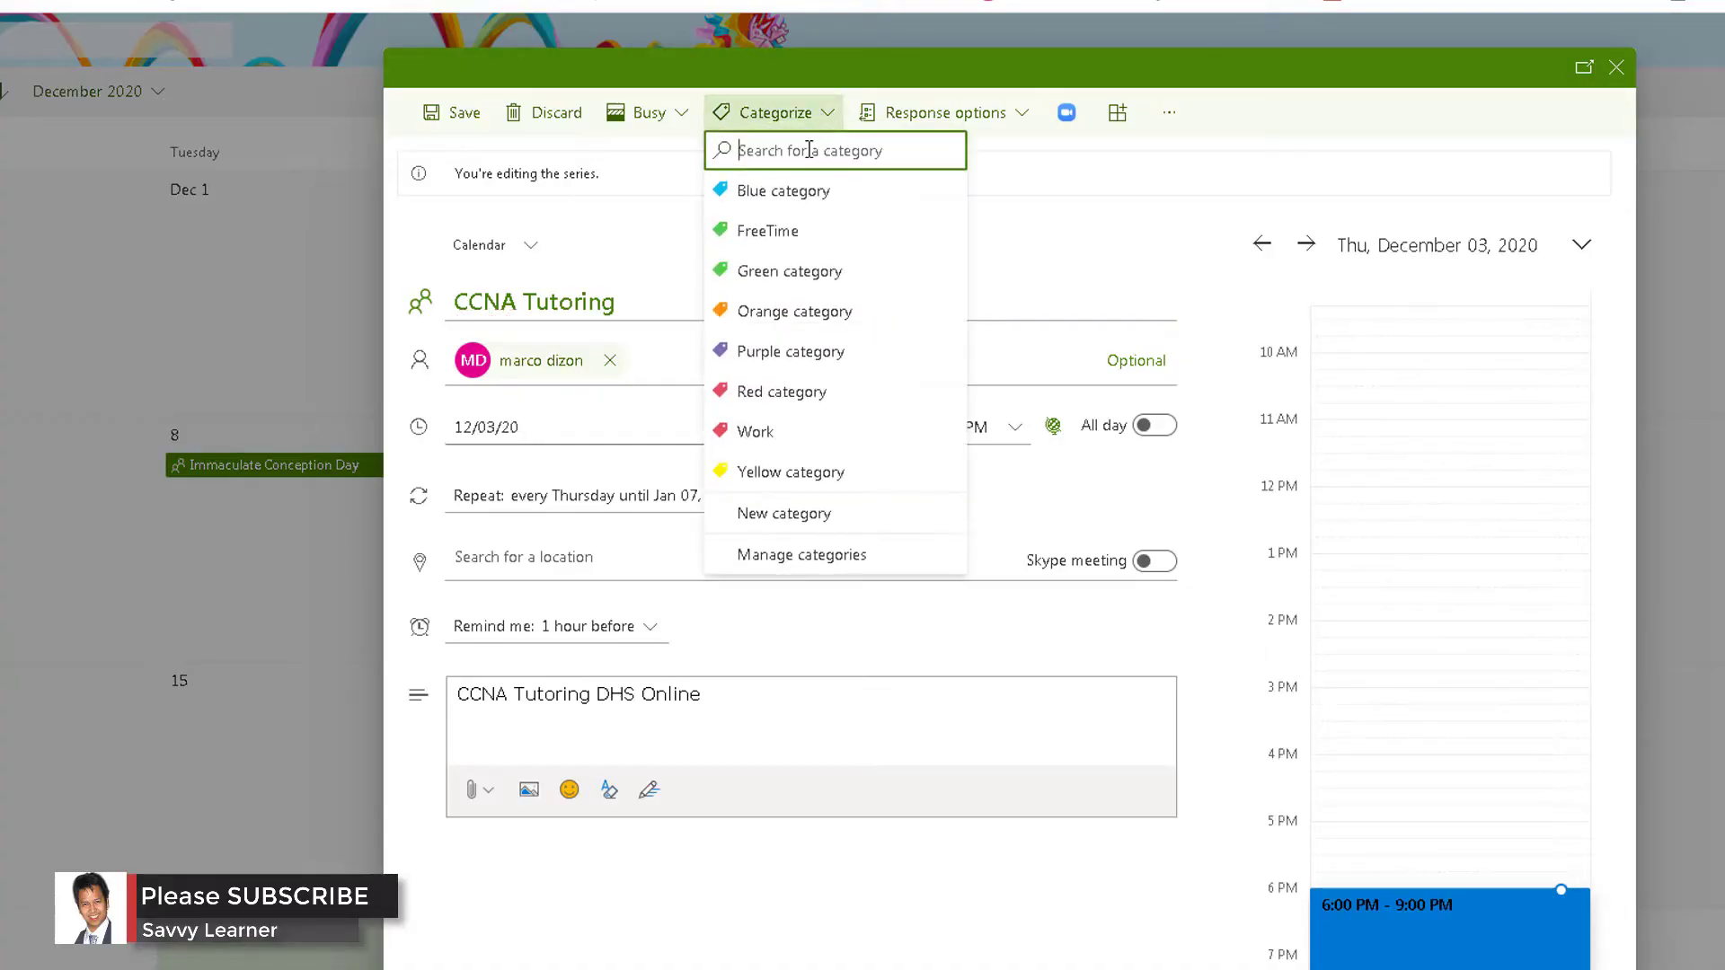
click(772, 514)
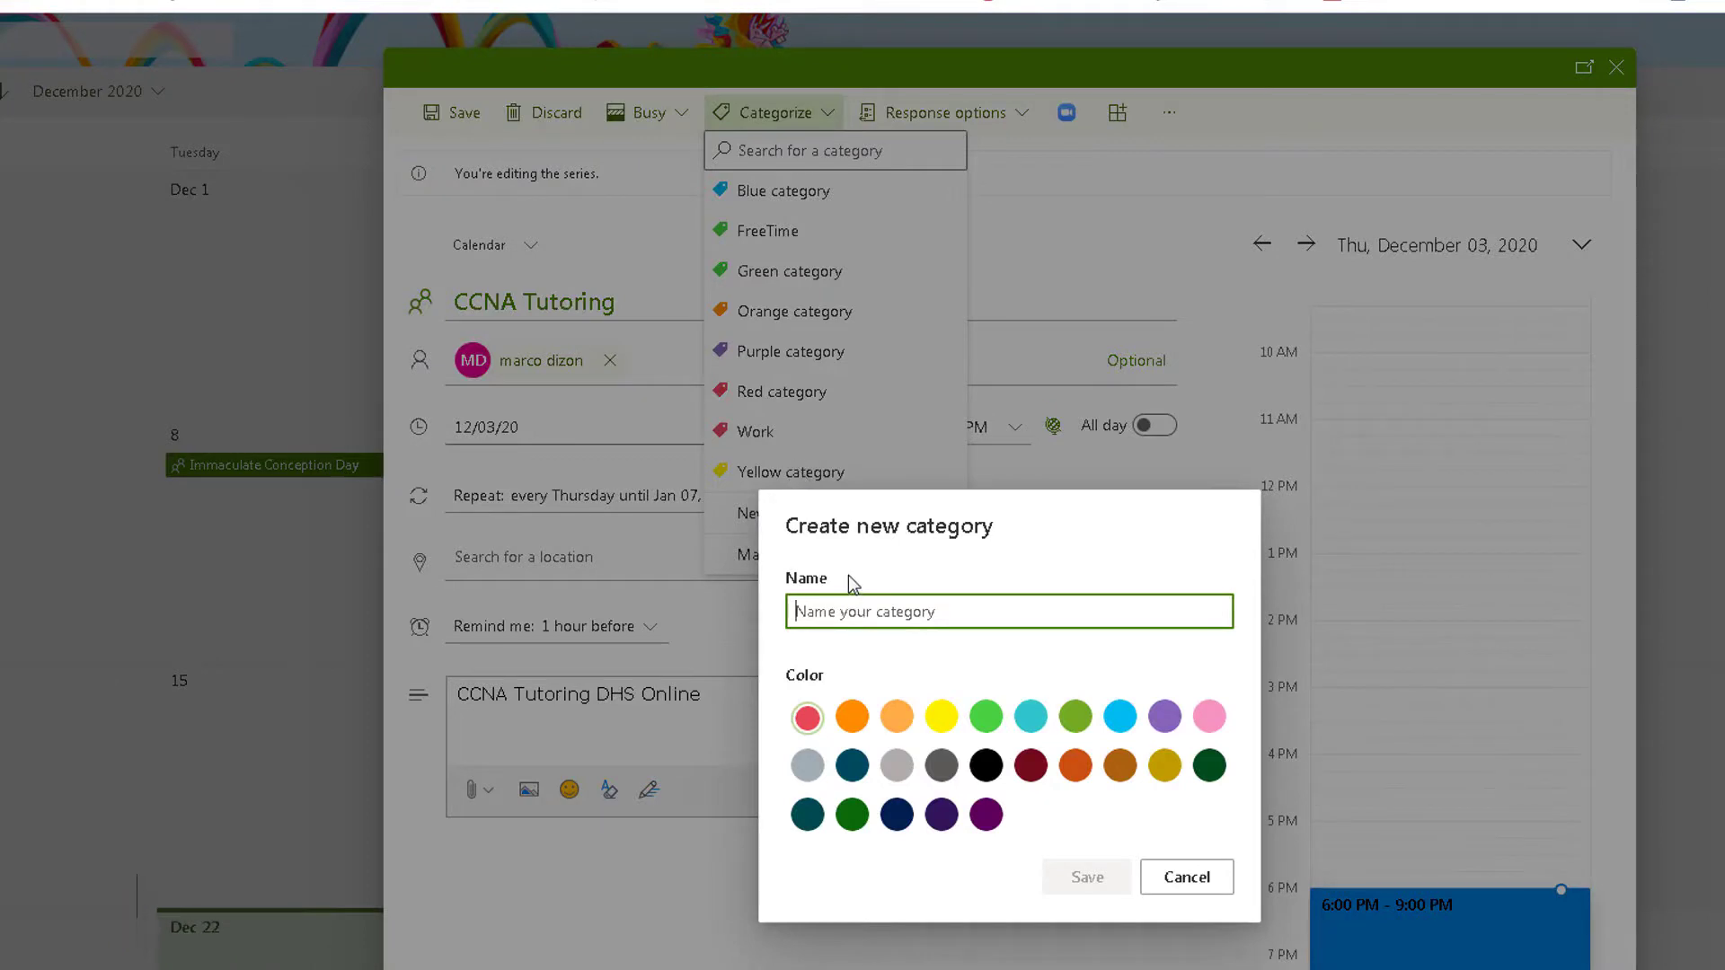
text(cc)
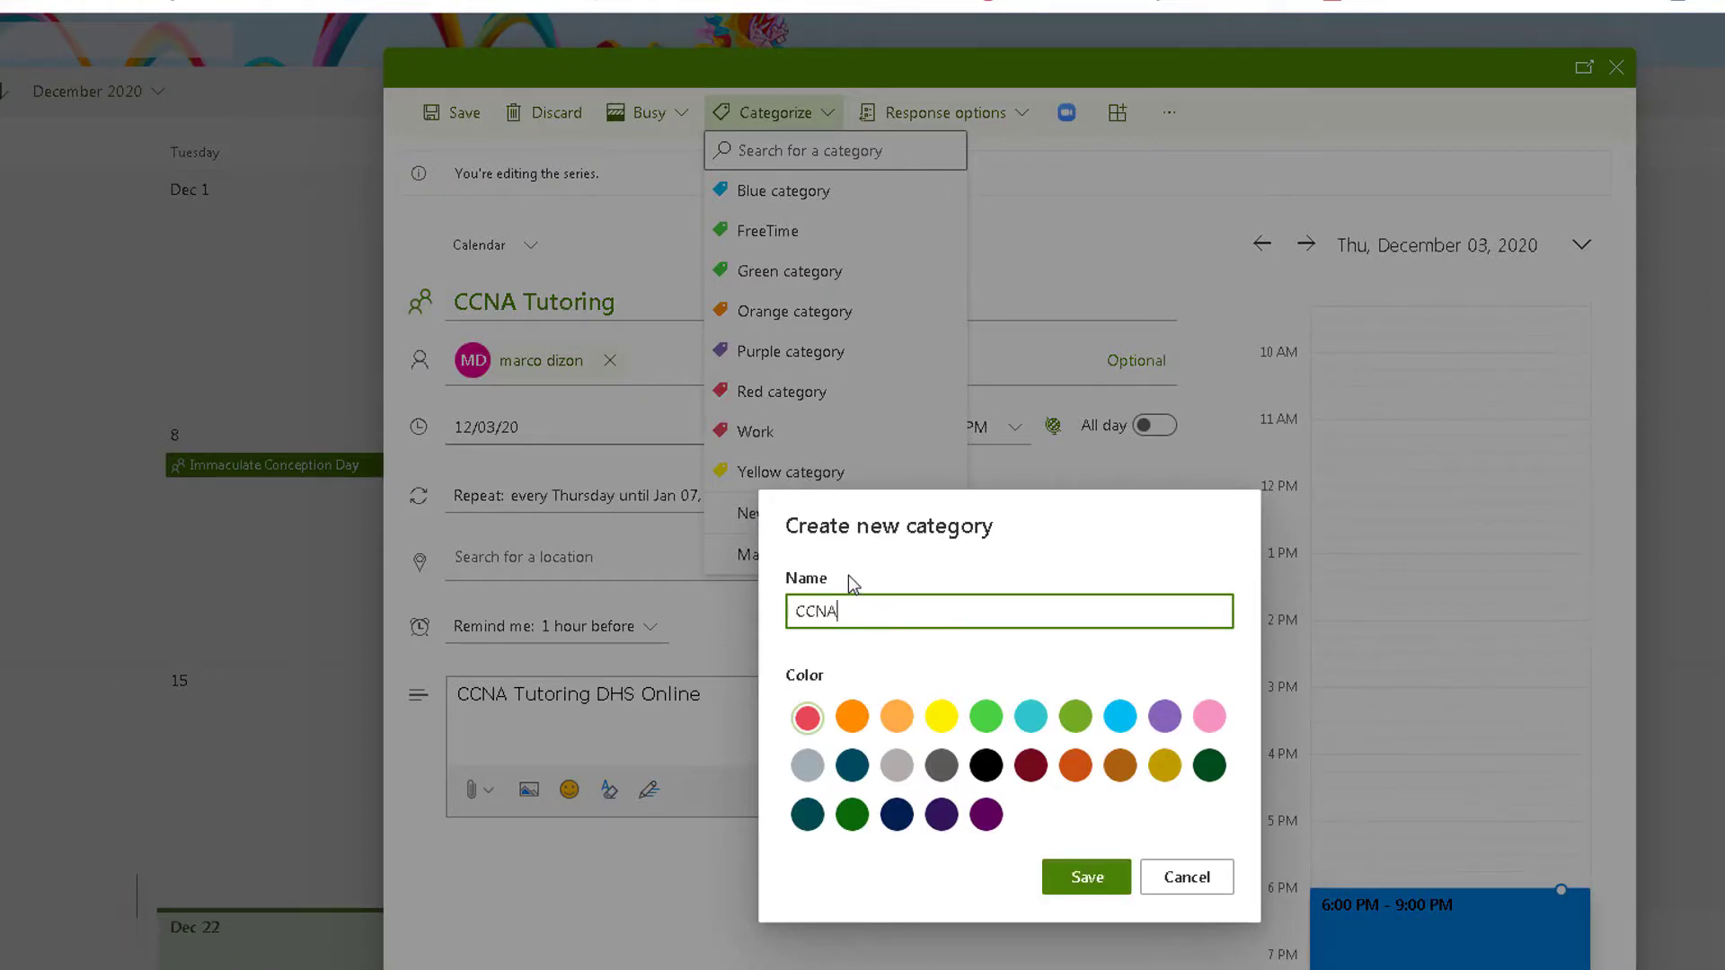
click(941, 716)
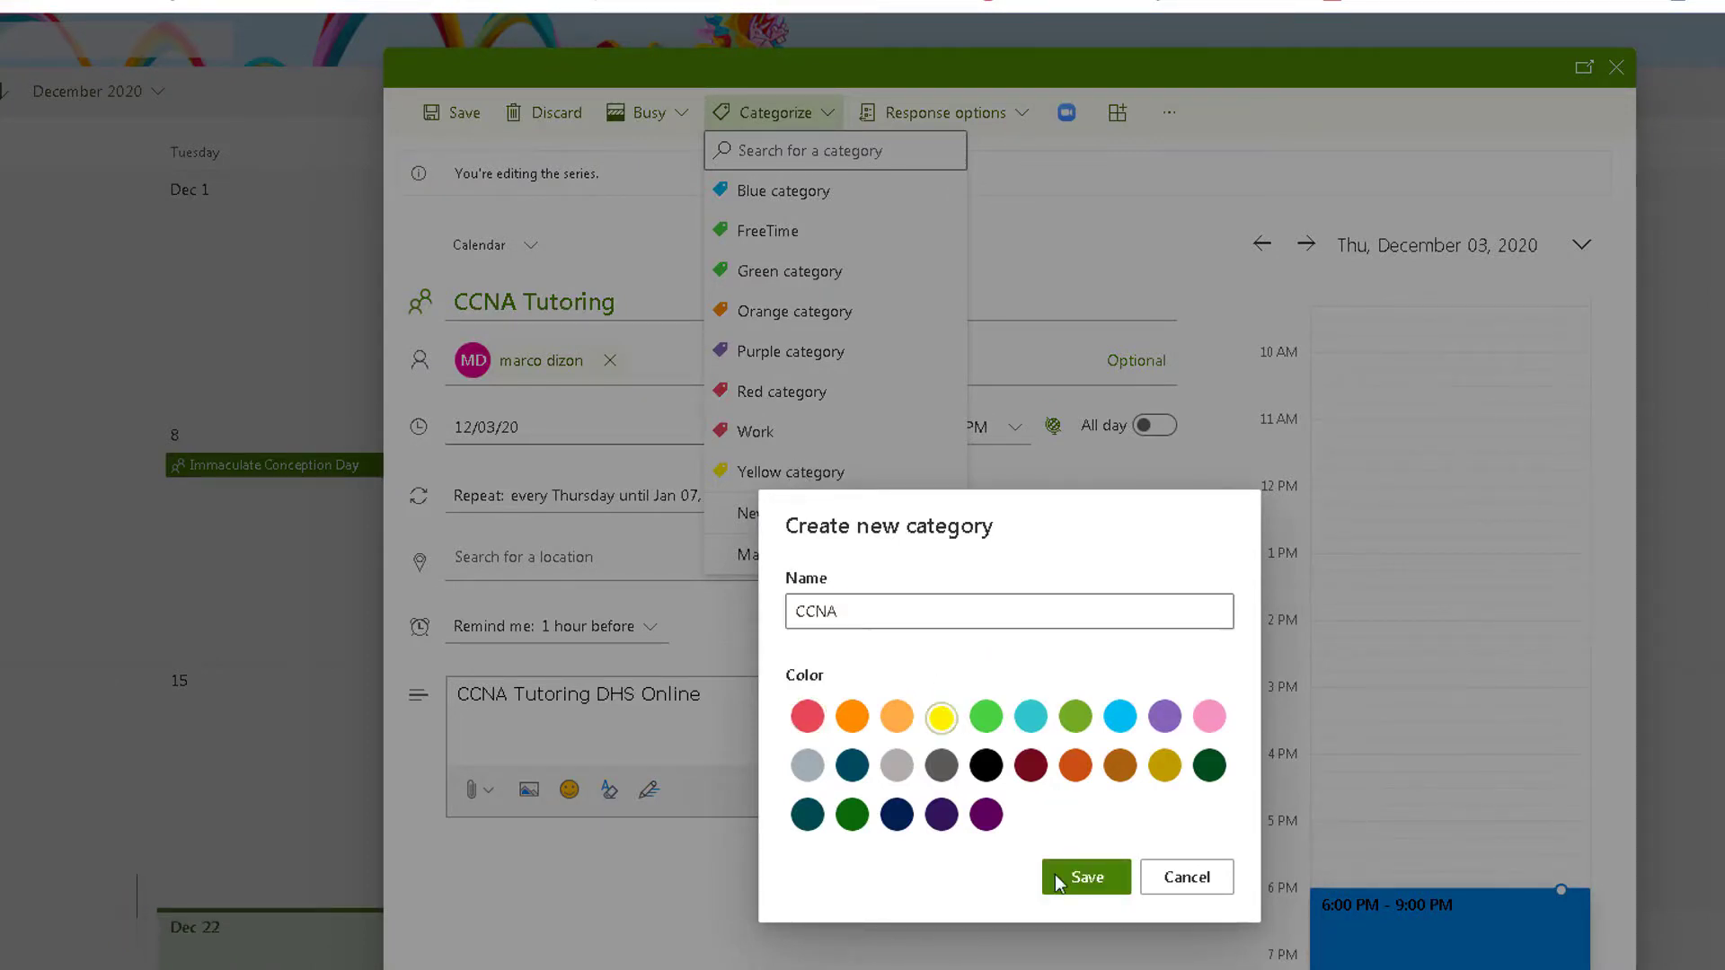
click(1088, 877)
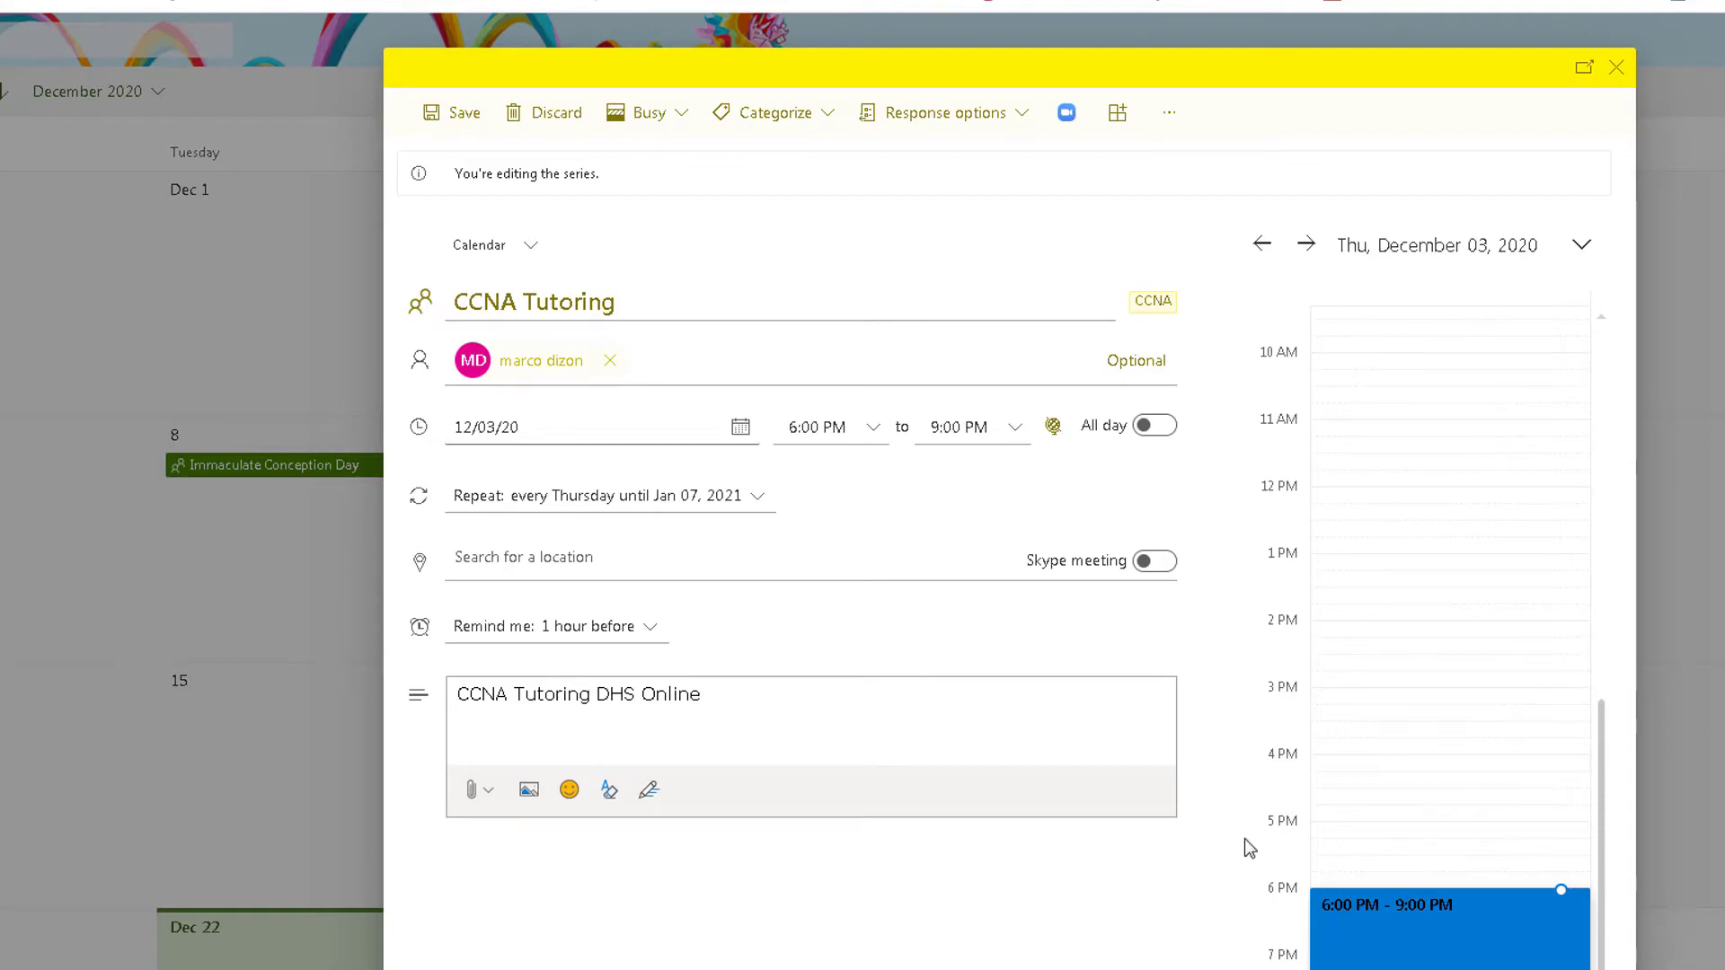
click(457, 119)
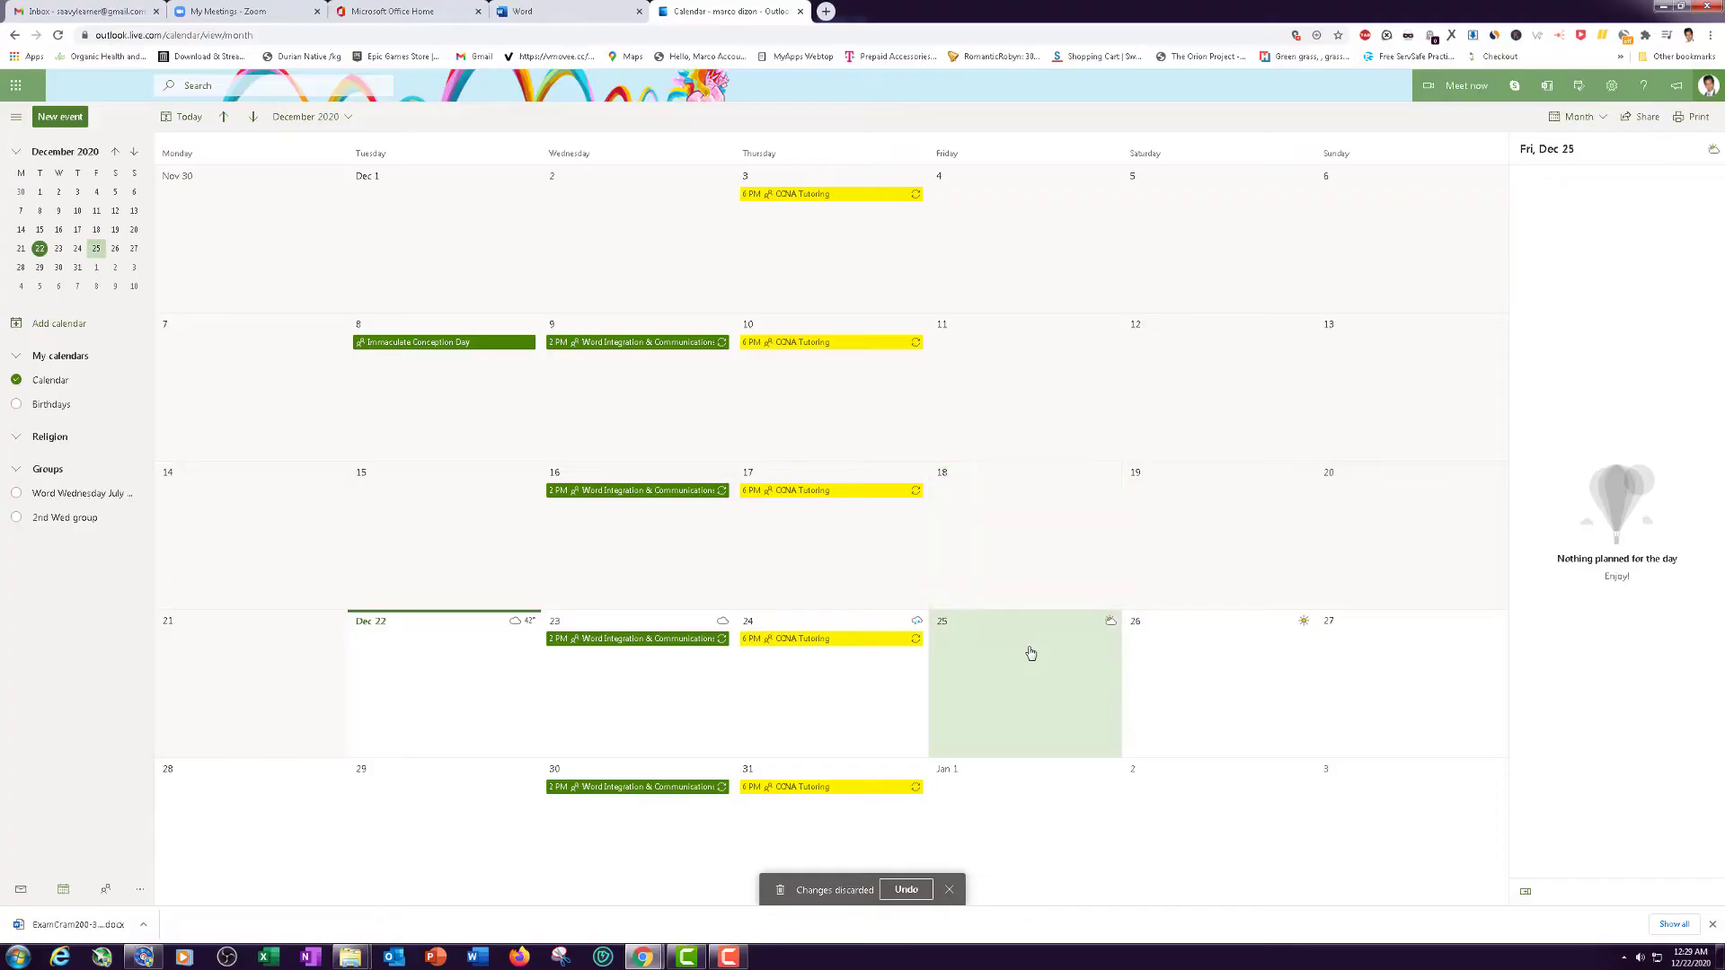
Create a new event titled 'Holiday Off' on Friday, December 25.
double_click(1030, 653)
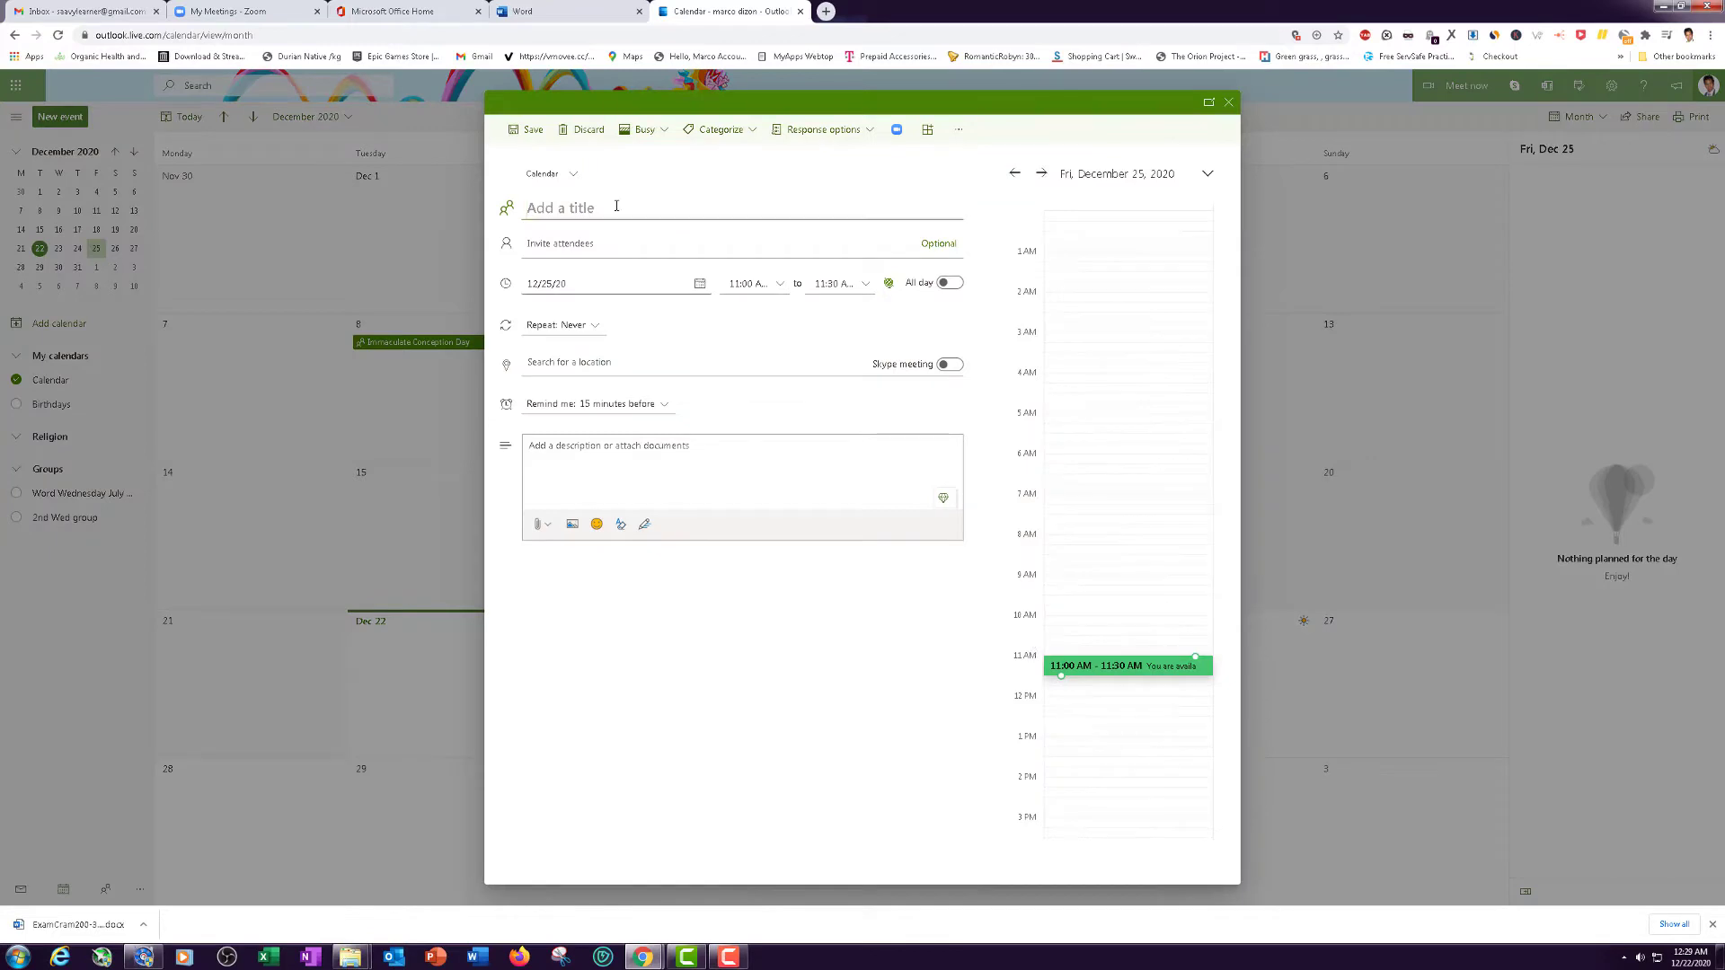
text(Off)
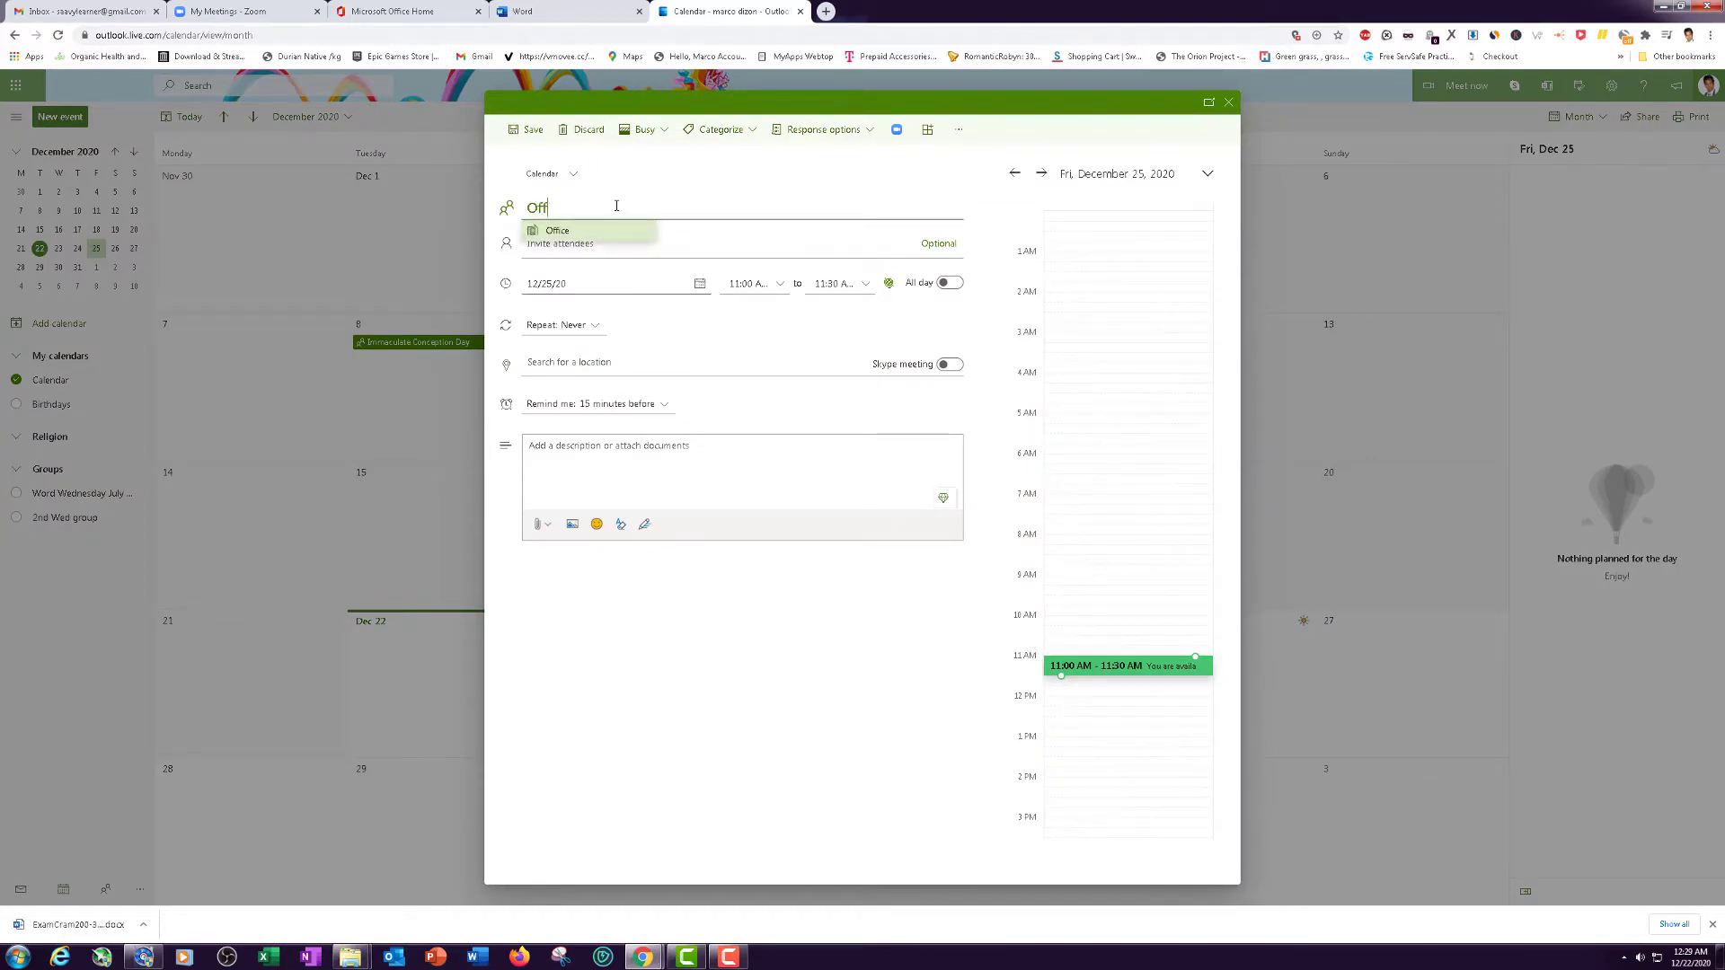
key(BackSpace)
key(BackSpace)
key(BackSpace)
text(Holid)
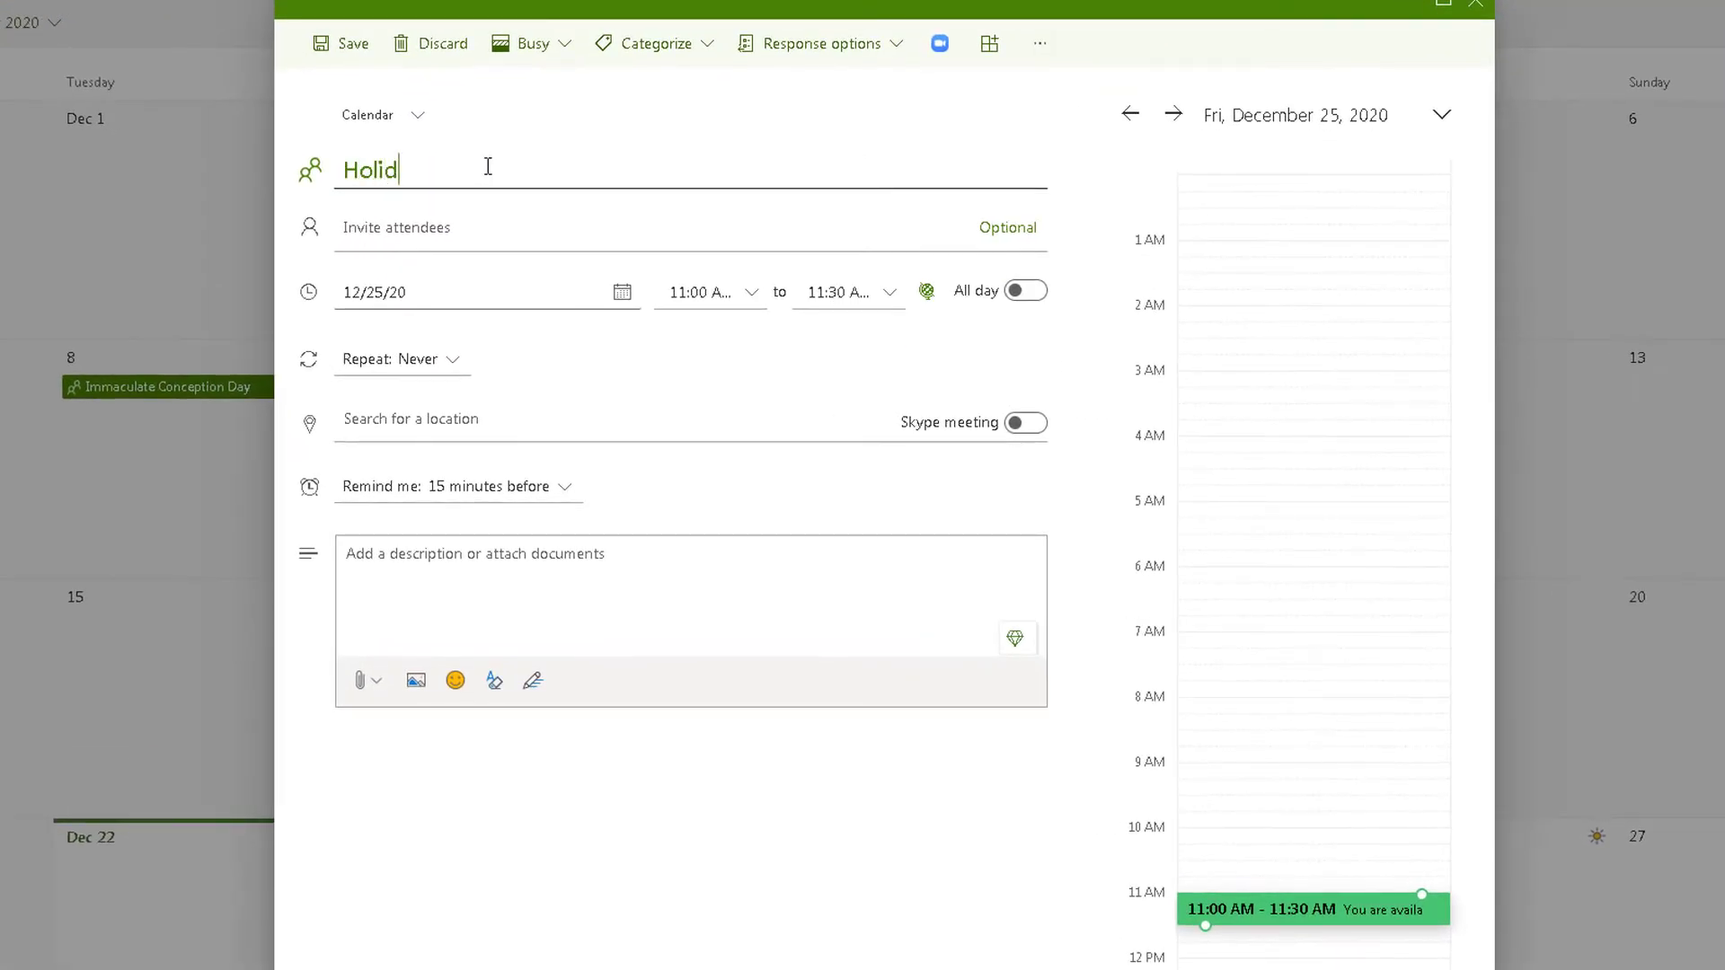
text(ay Off)
click(488, 166)
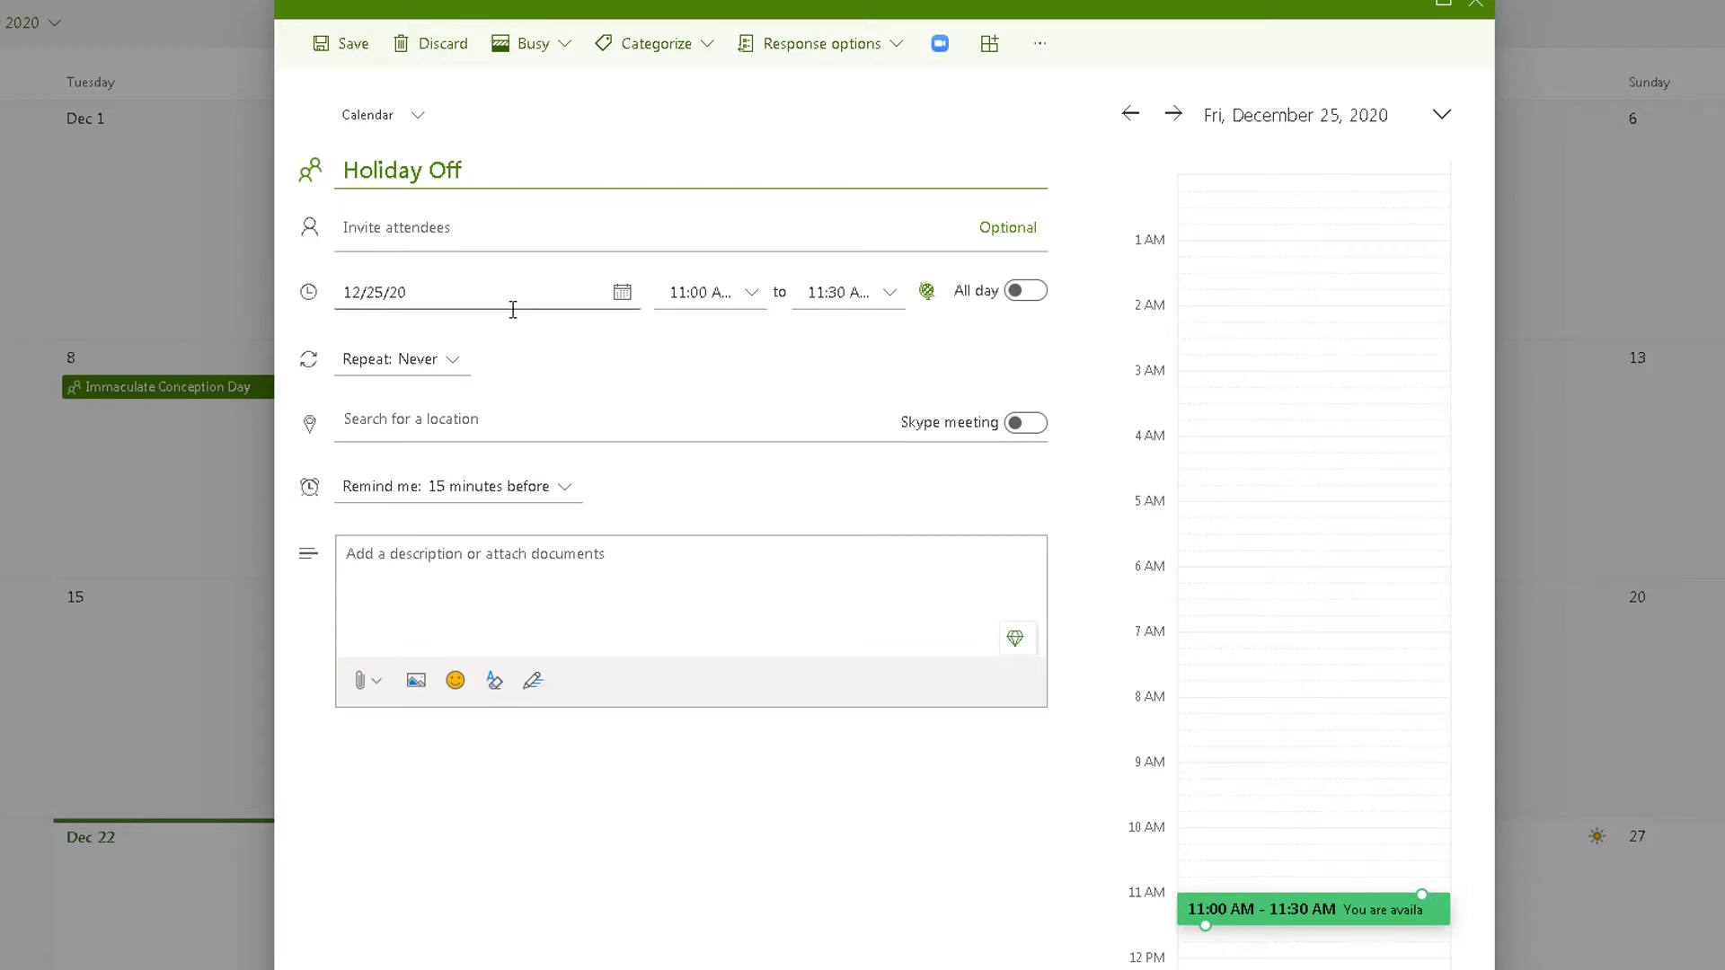
Make Holiday Off an all-day event shown as Free.
click(1128, 117)
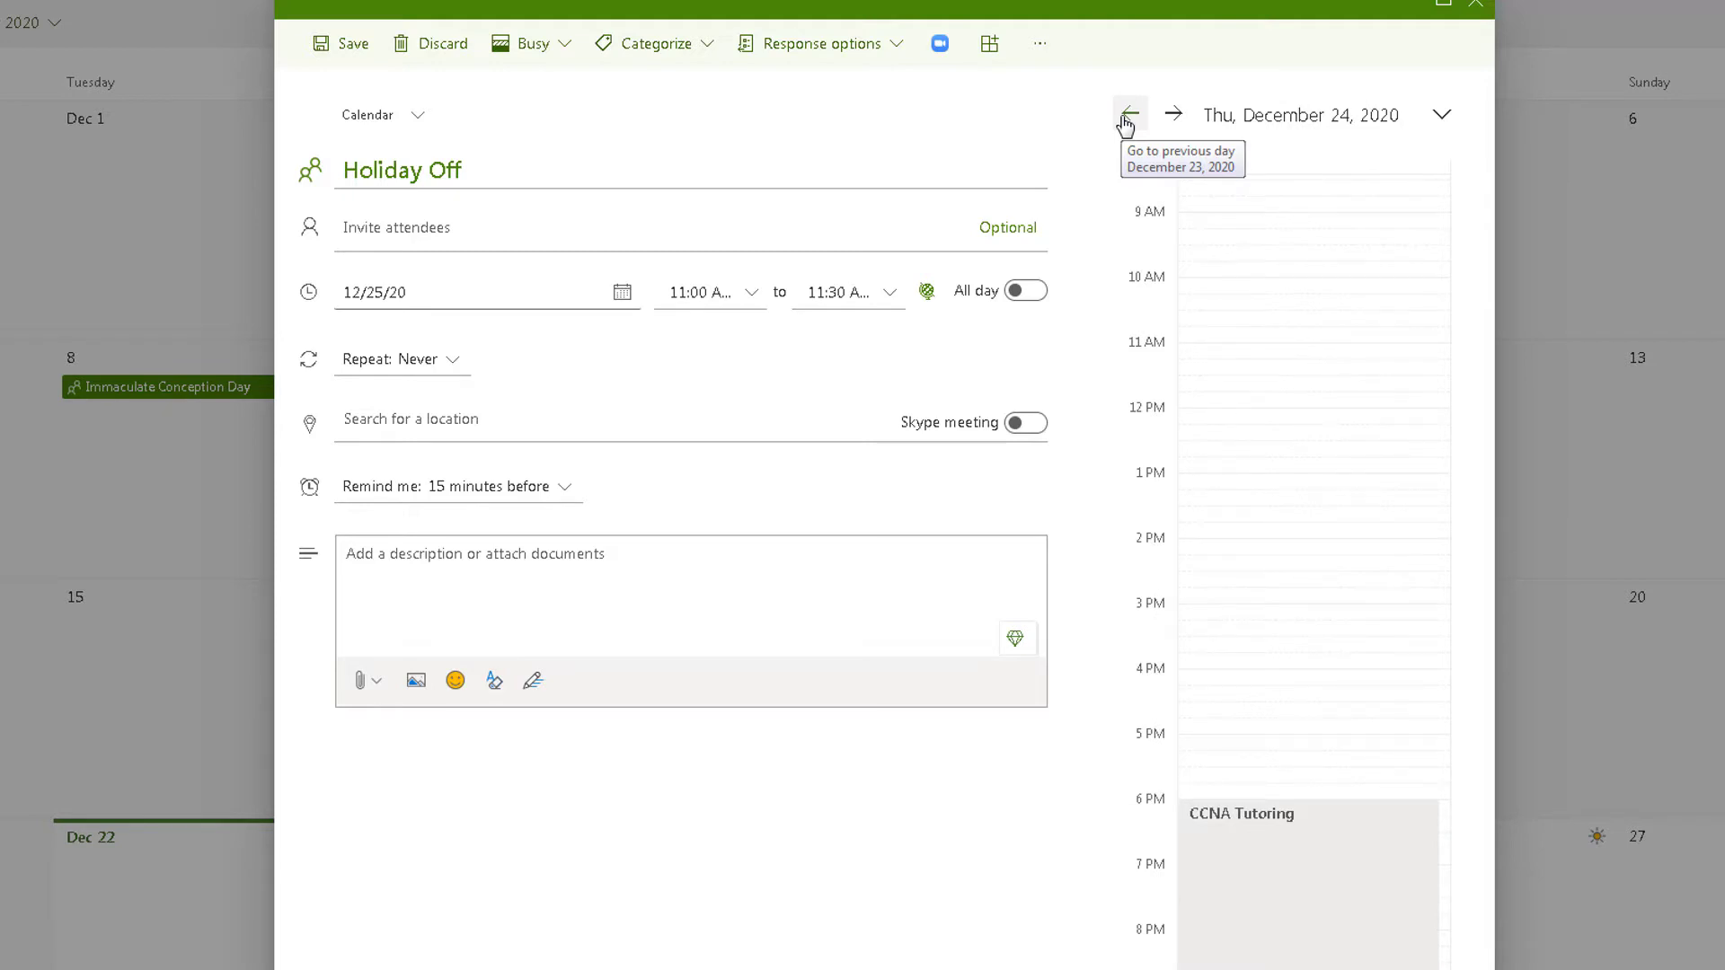
click(1171, 115)
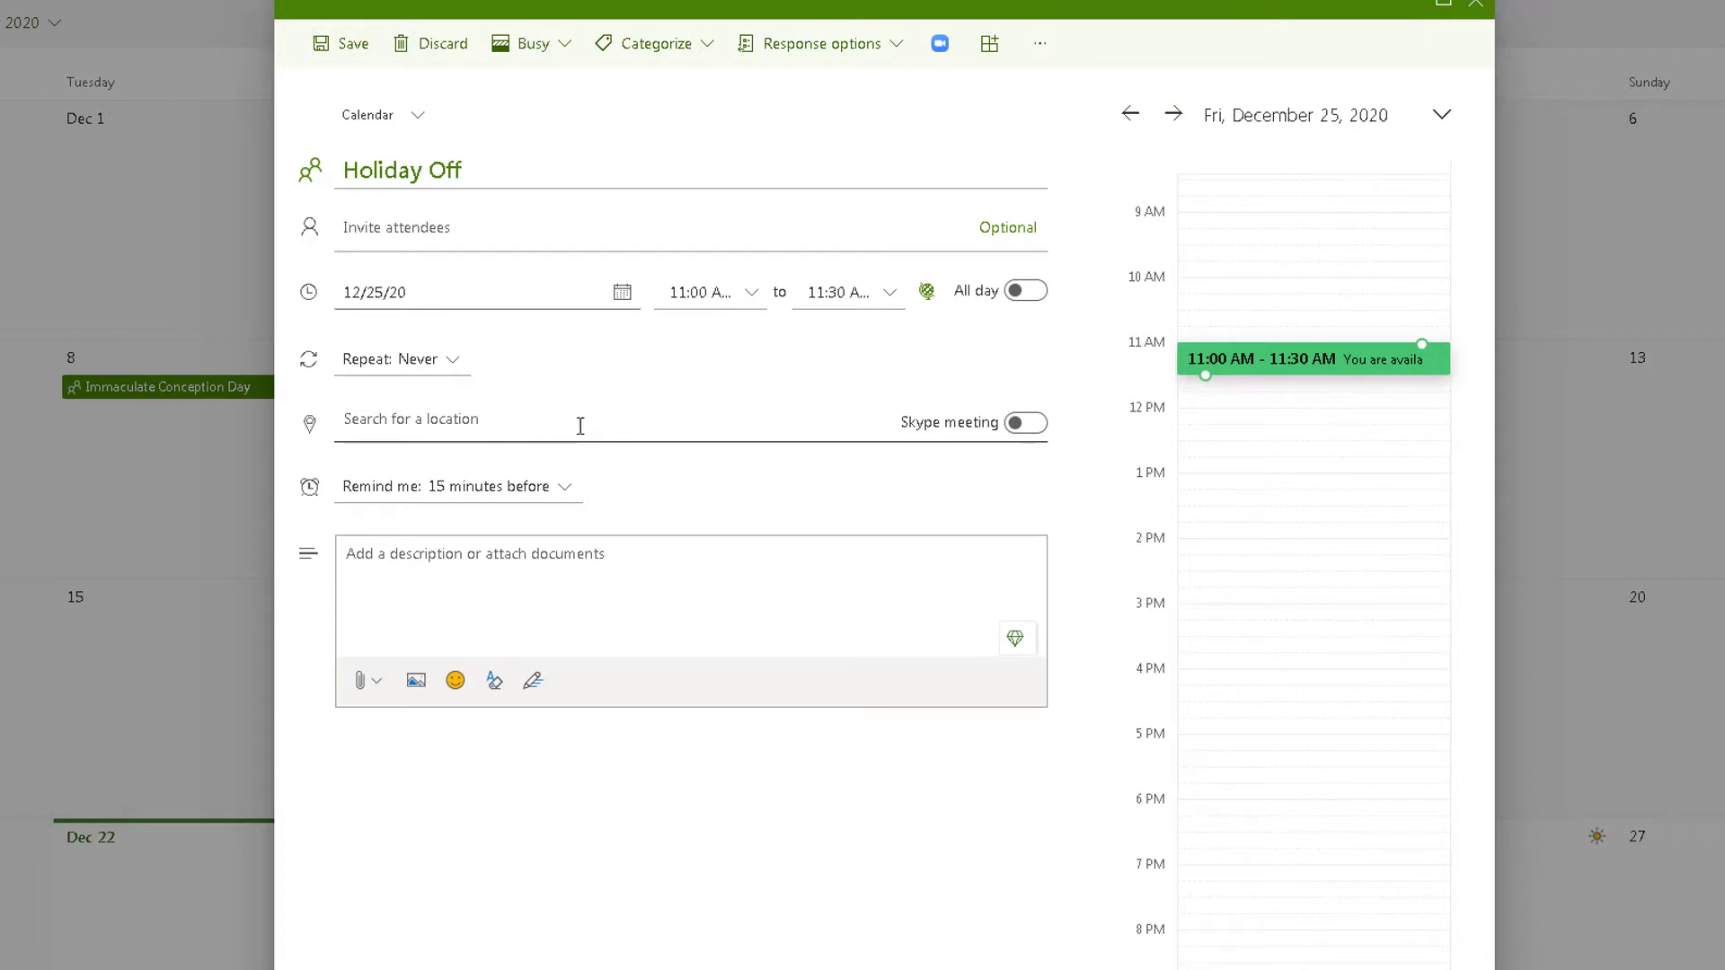
click(1029, 293)
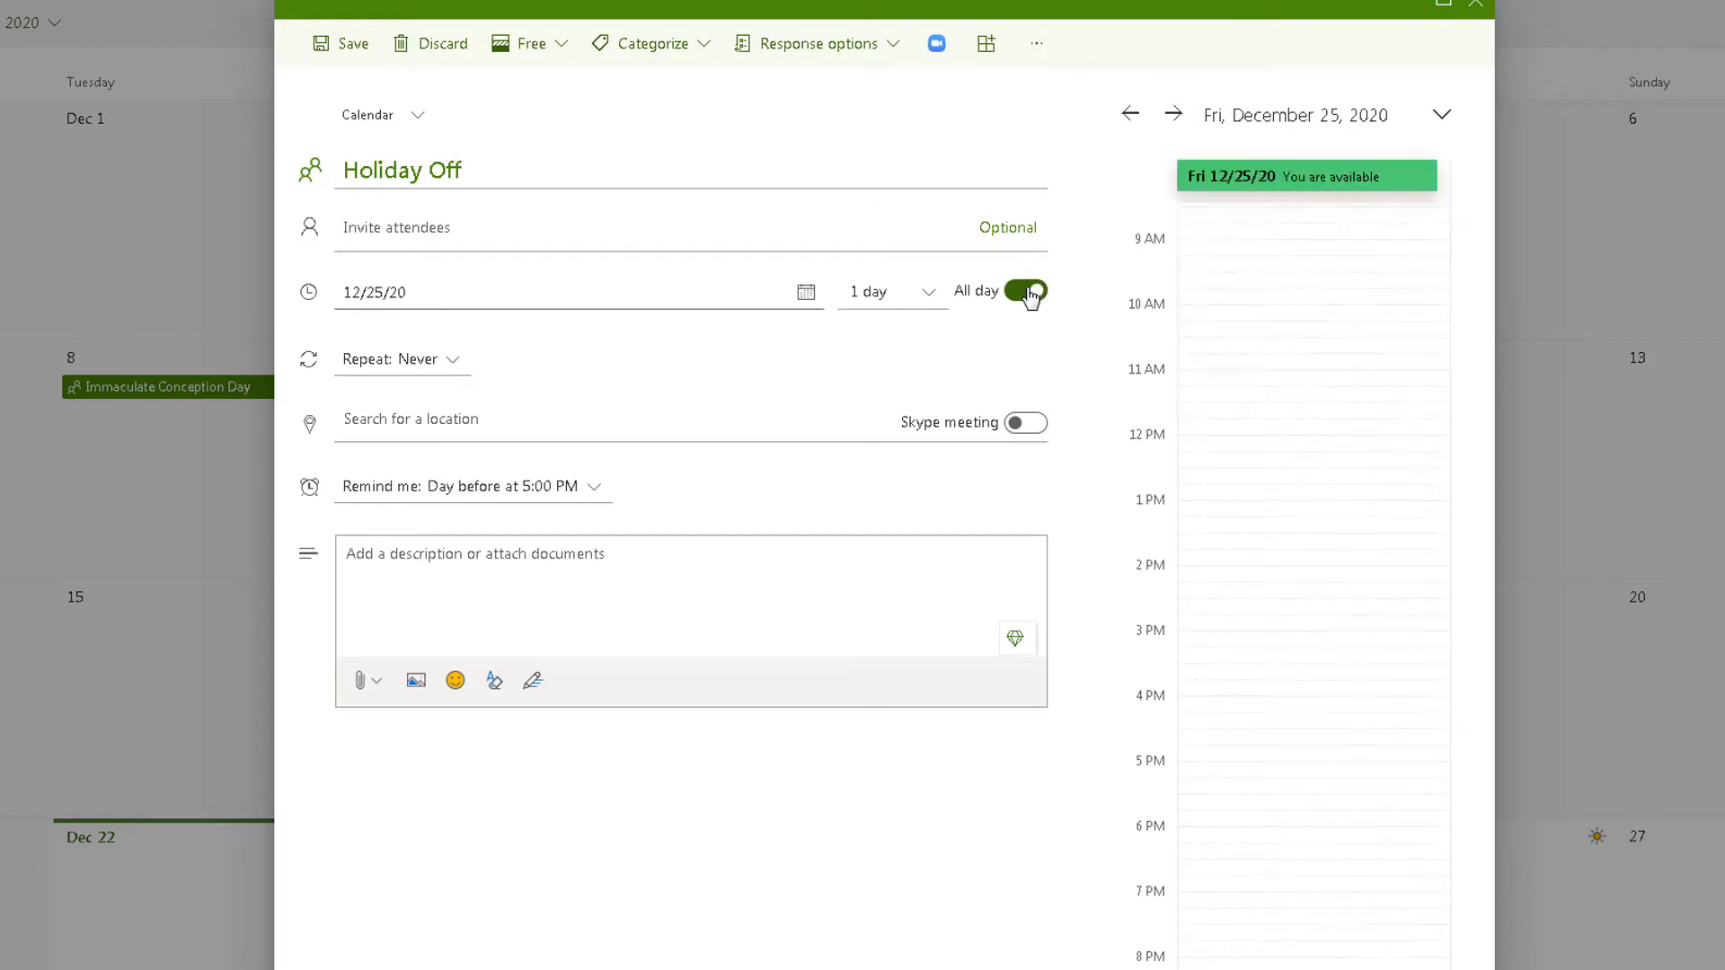
click(559, 47)
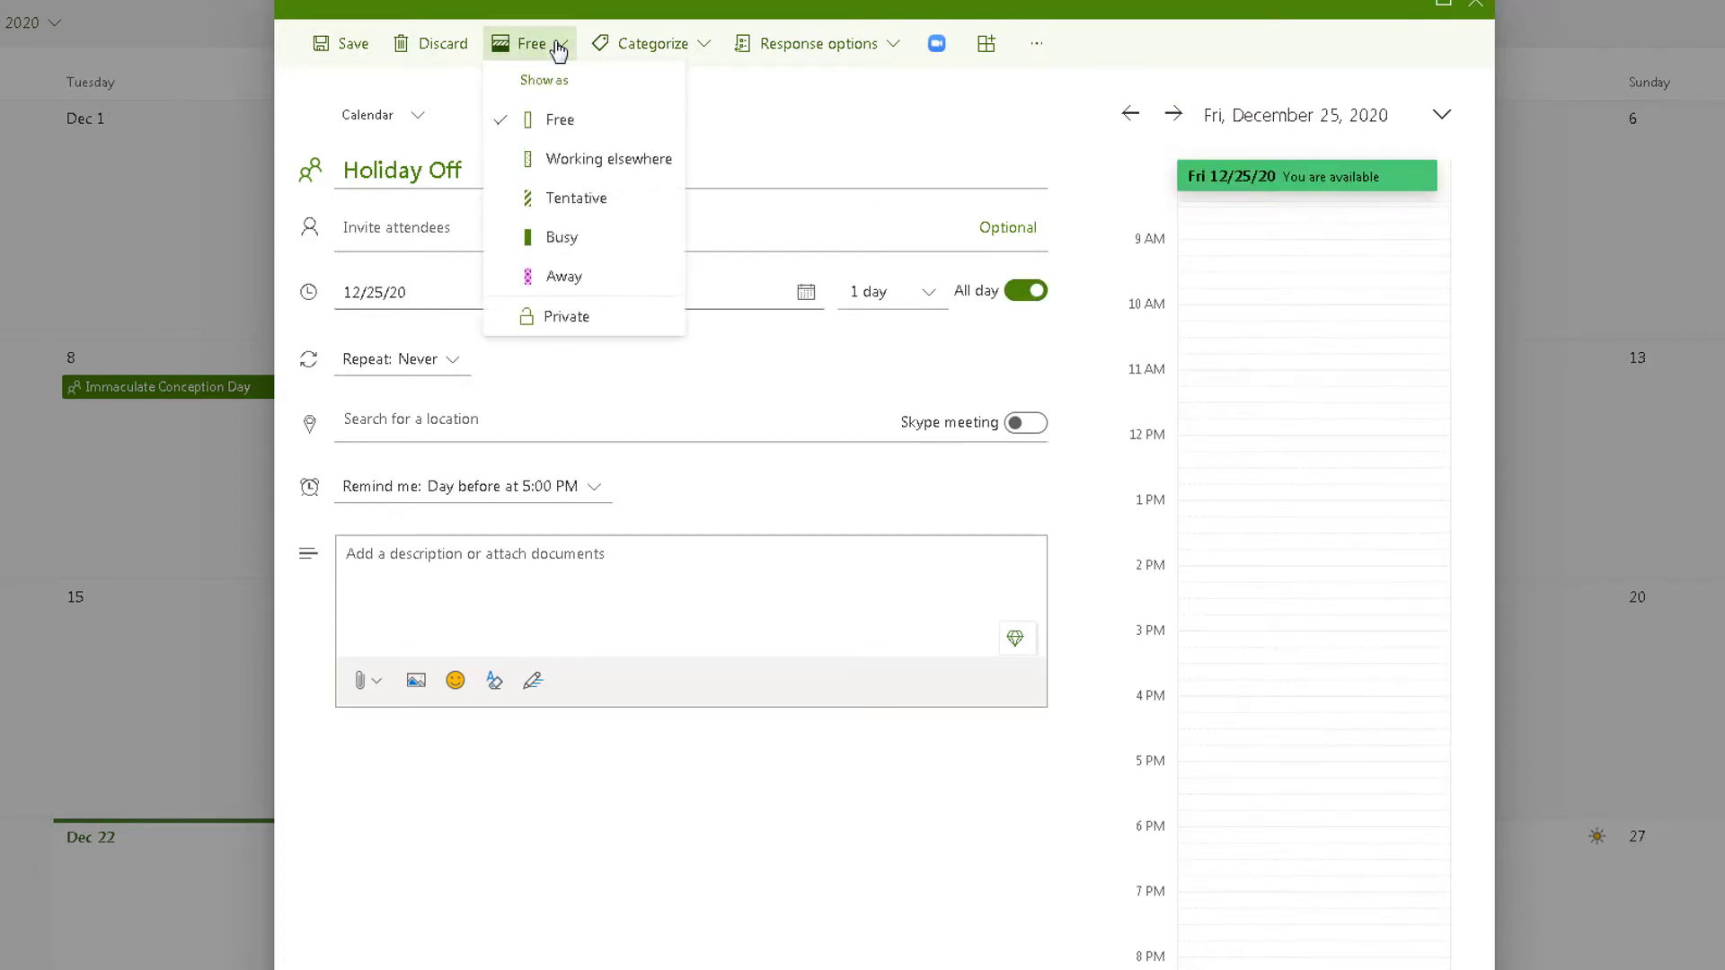
click(702, 56)
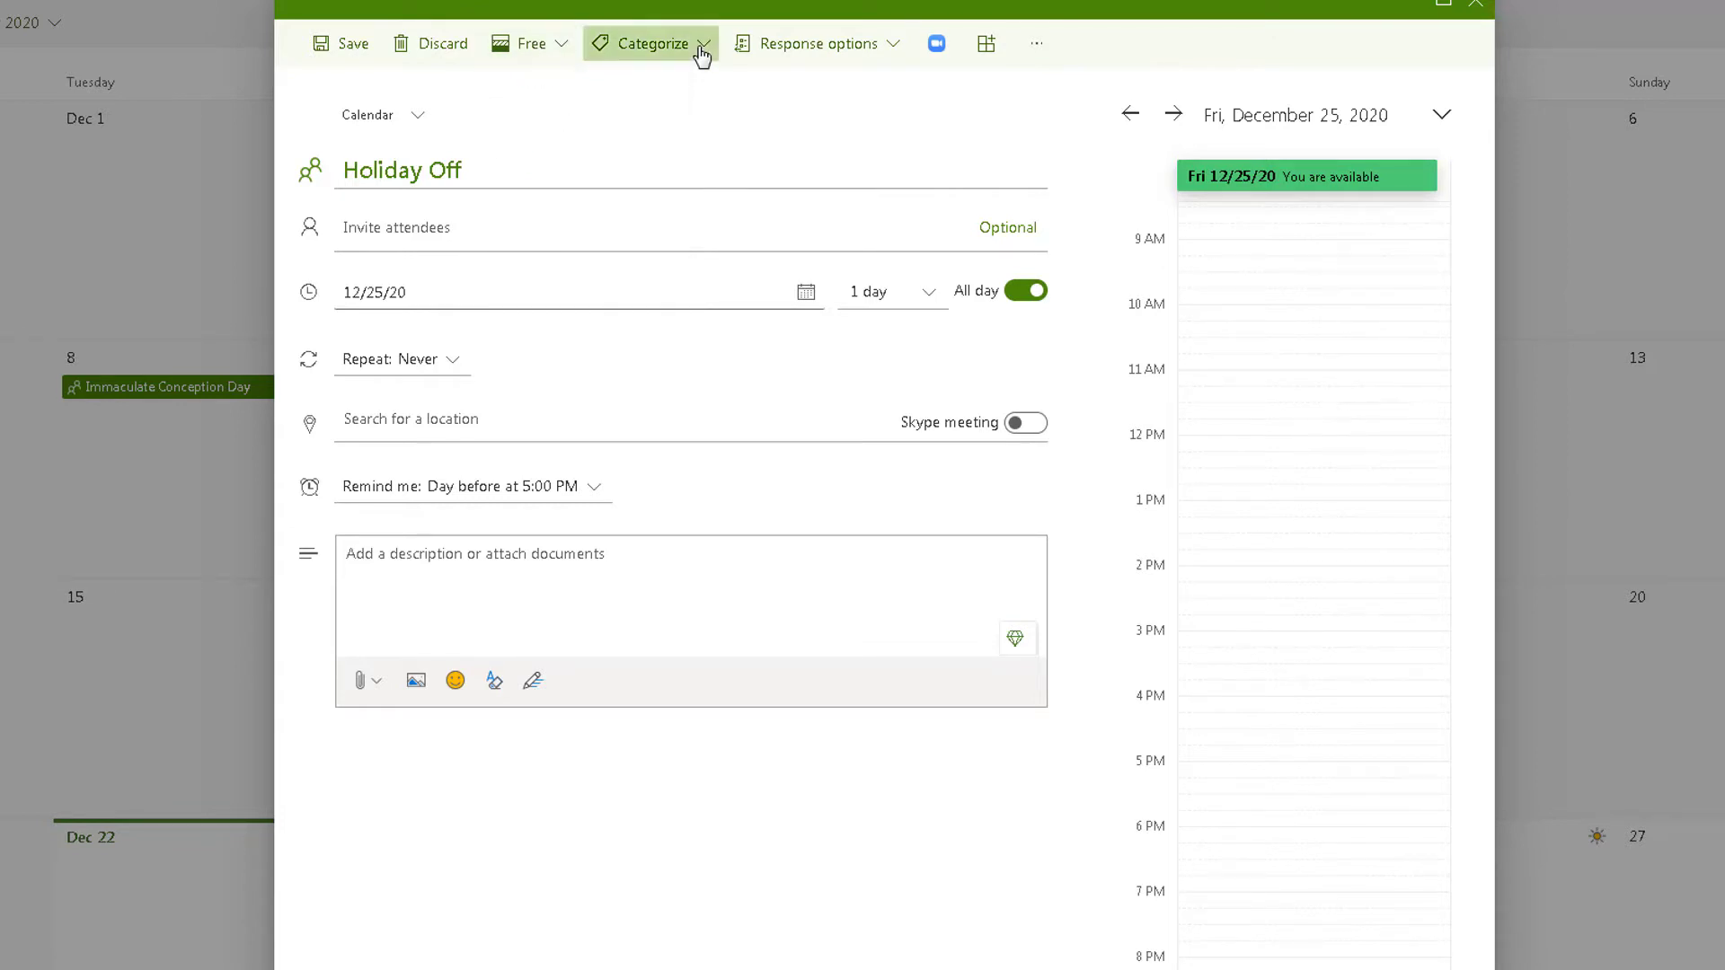
Tag Holiday Off with the FreeTime category, then go to category management.
click(702, 56)
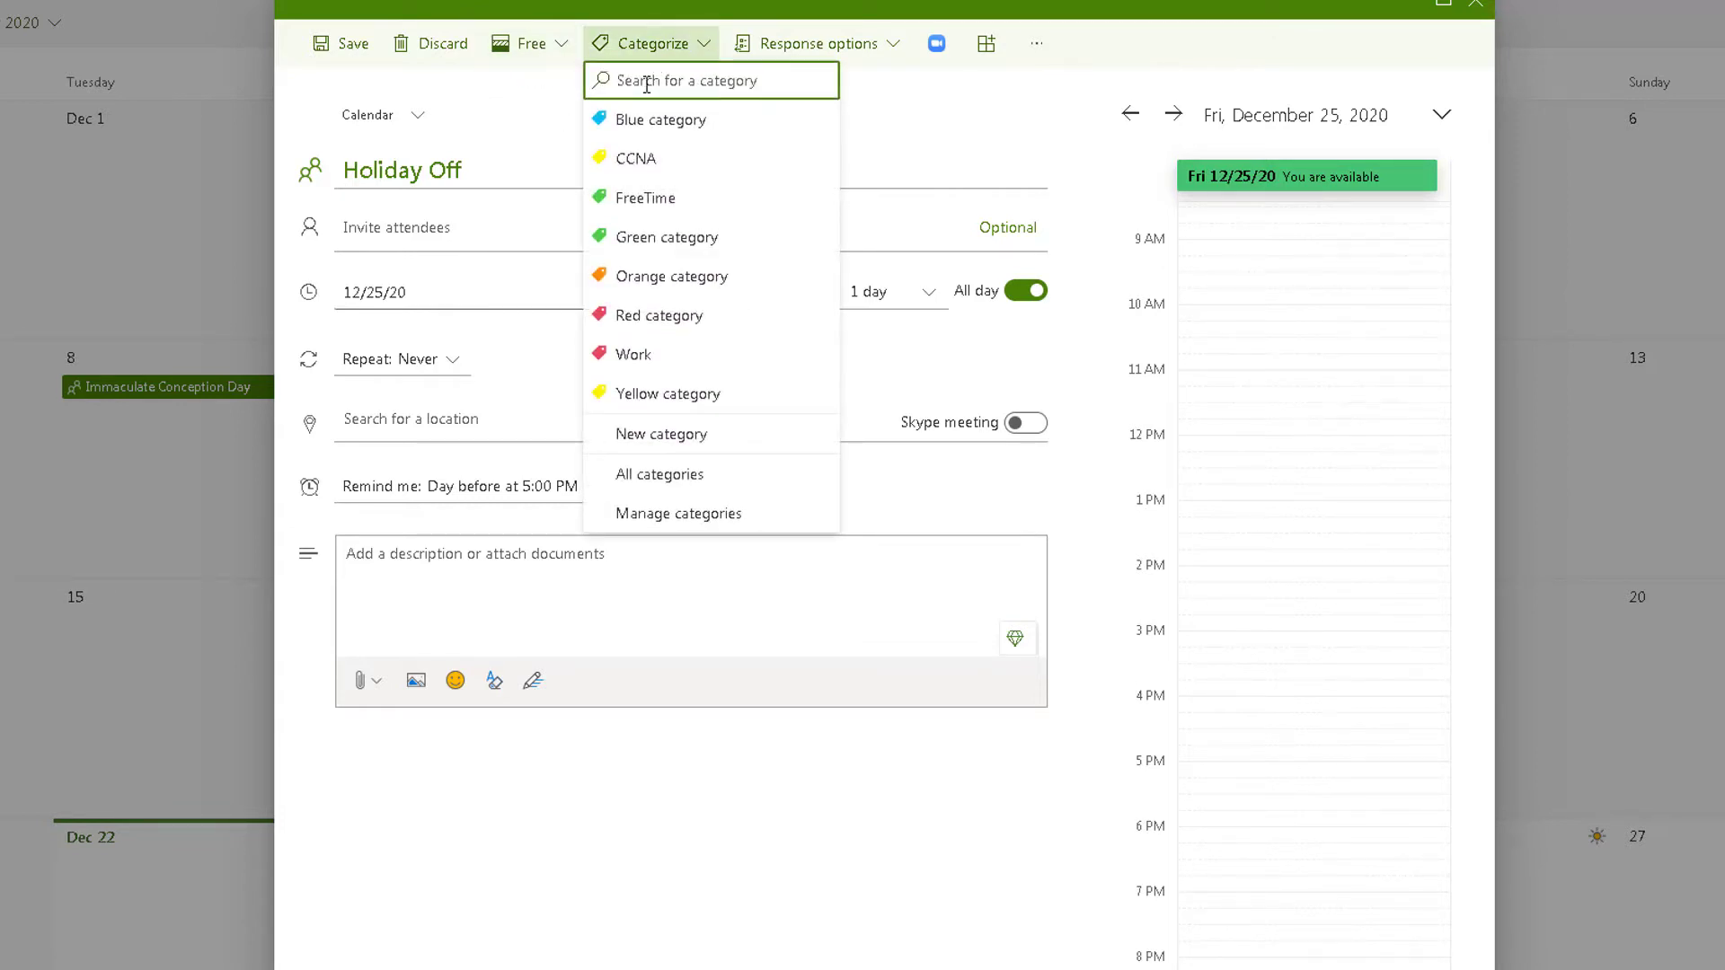
click(641, 199)
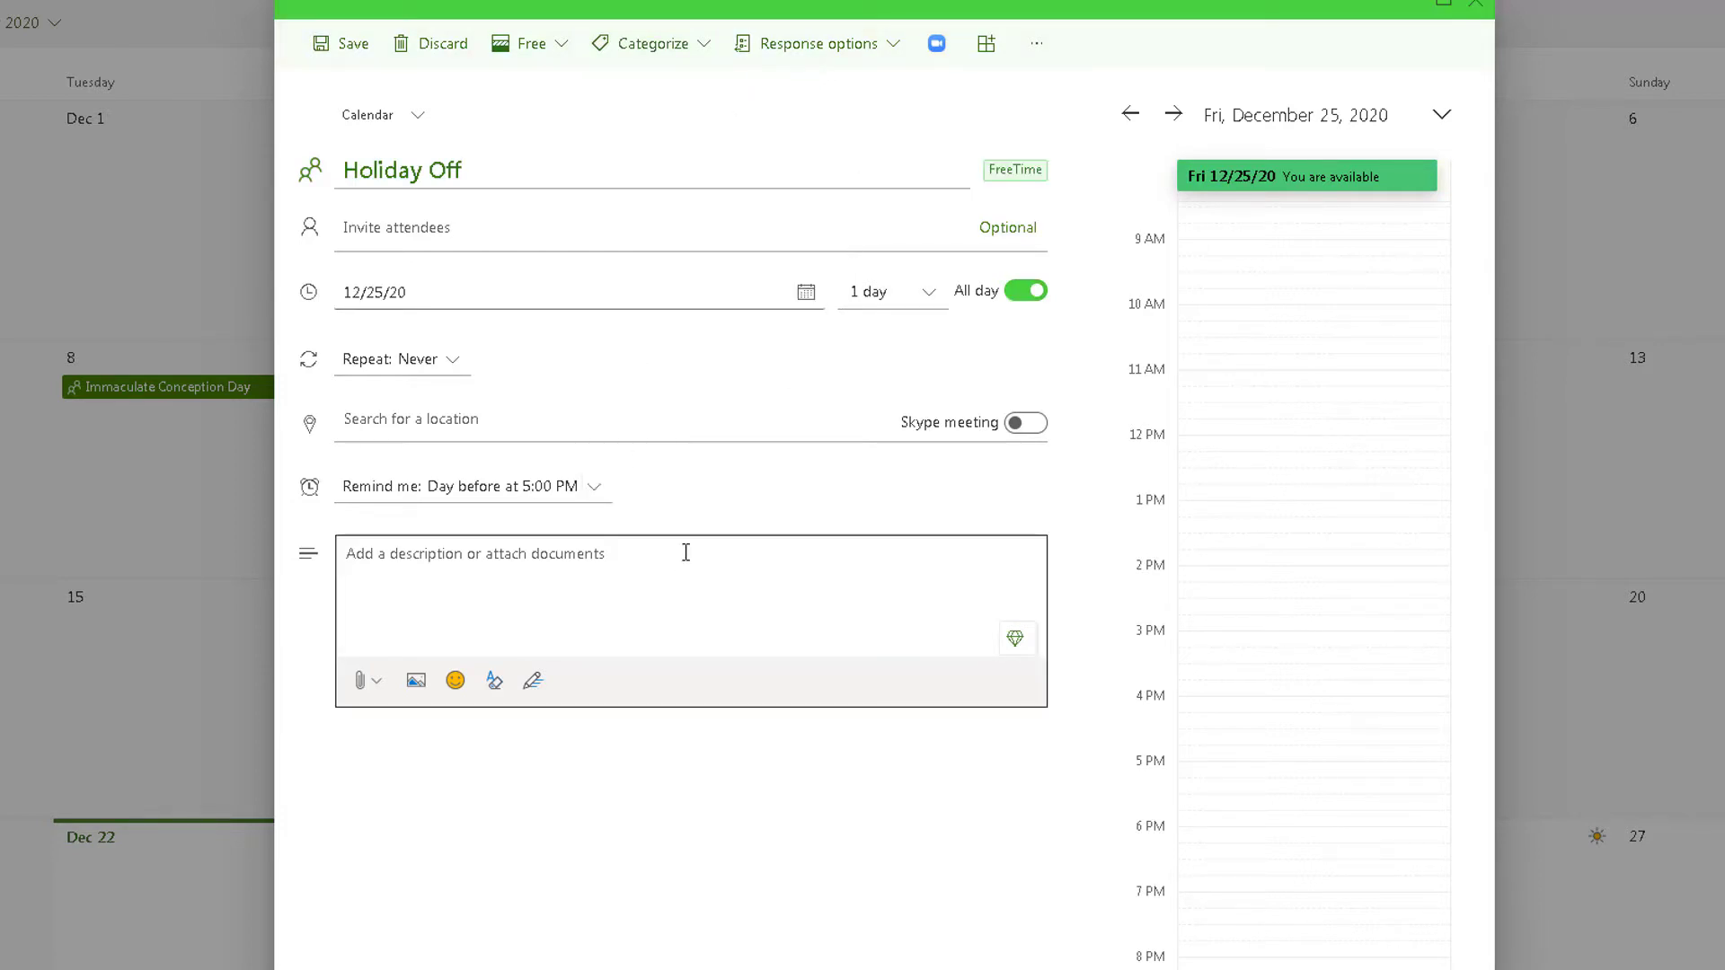
click(705, 52)
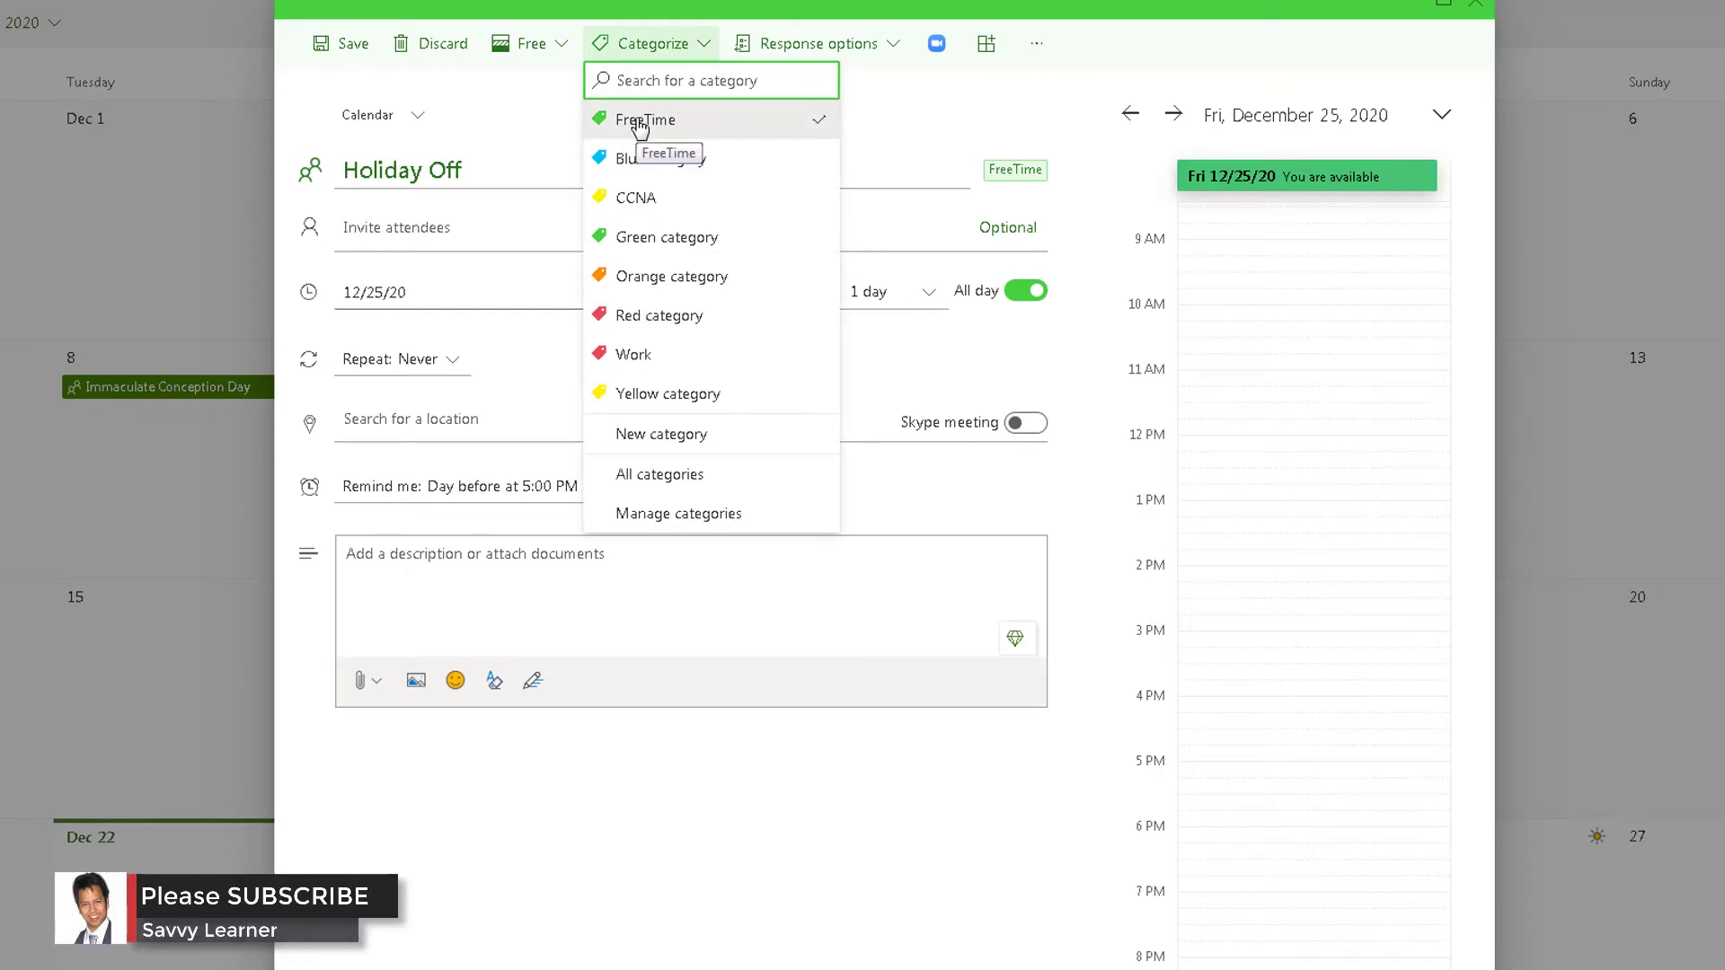
click(662, 513)
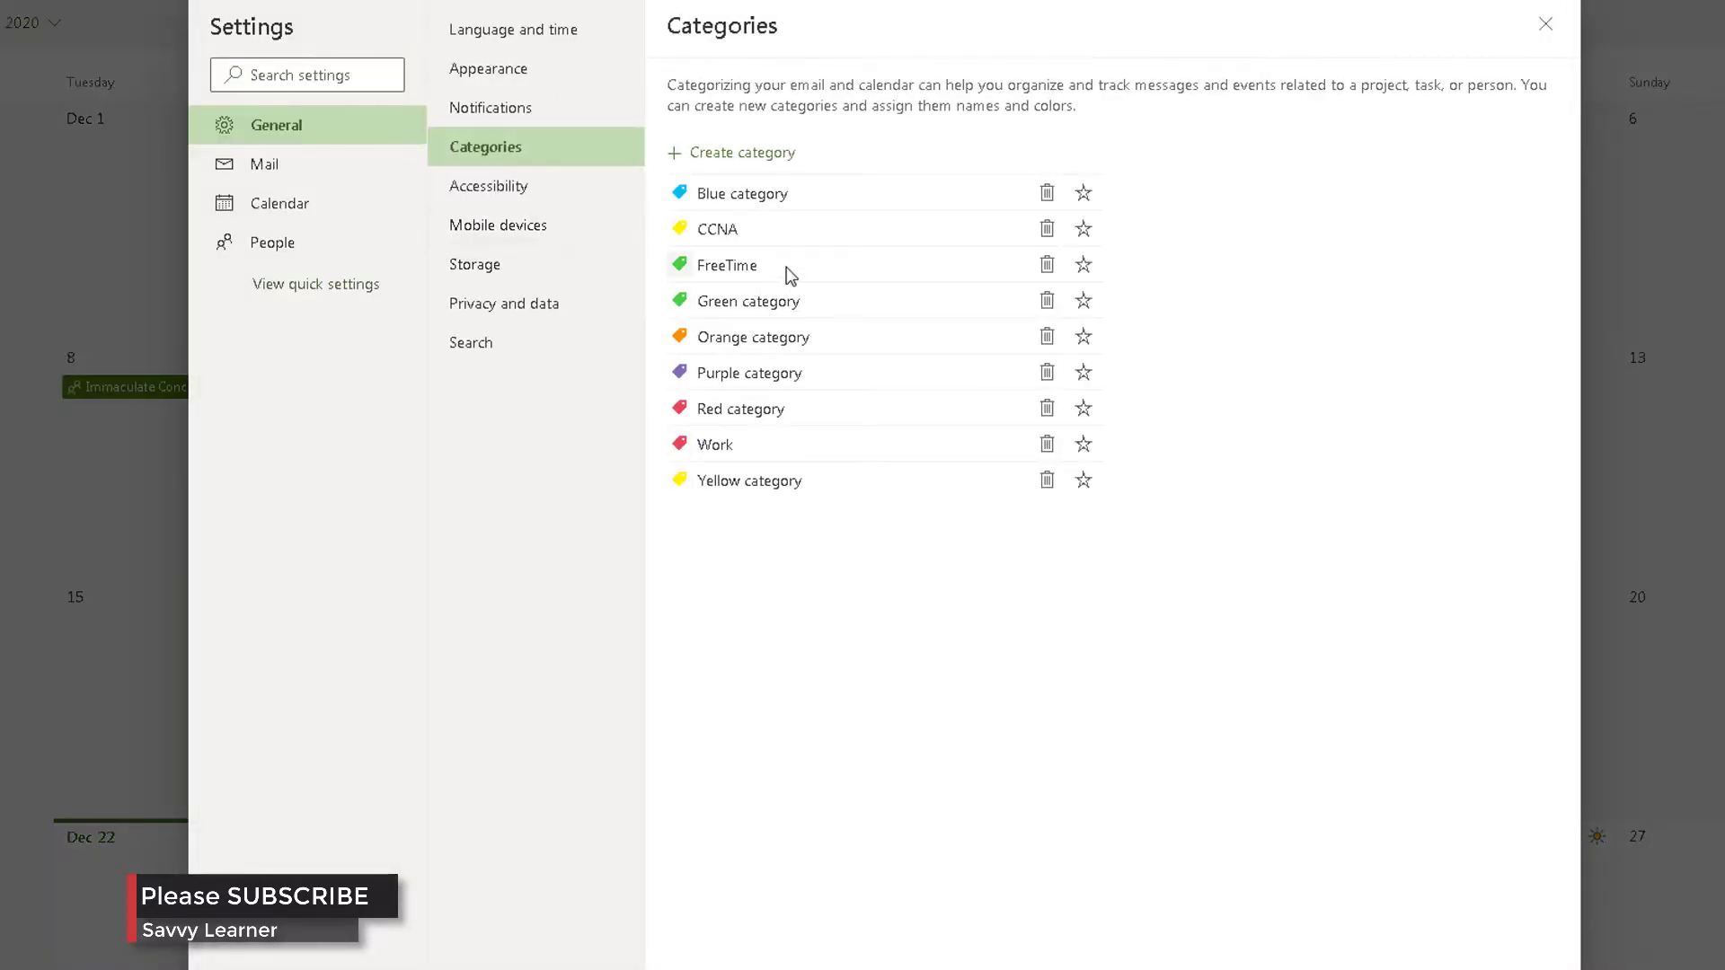
Recolour the FreeTime category teal and save the Holiday Off event.
click(680, 266)
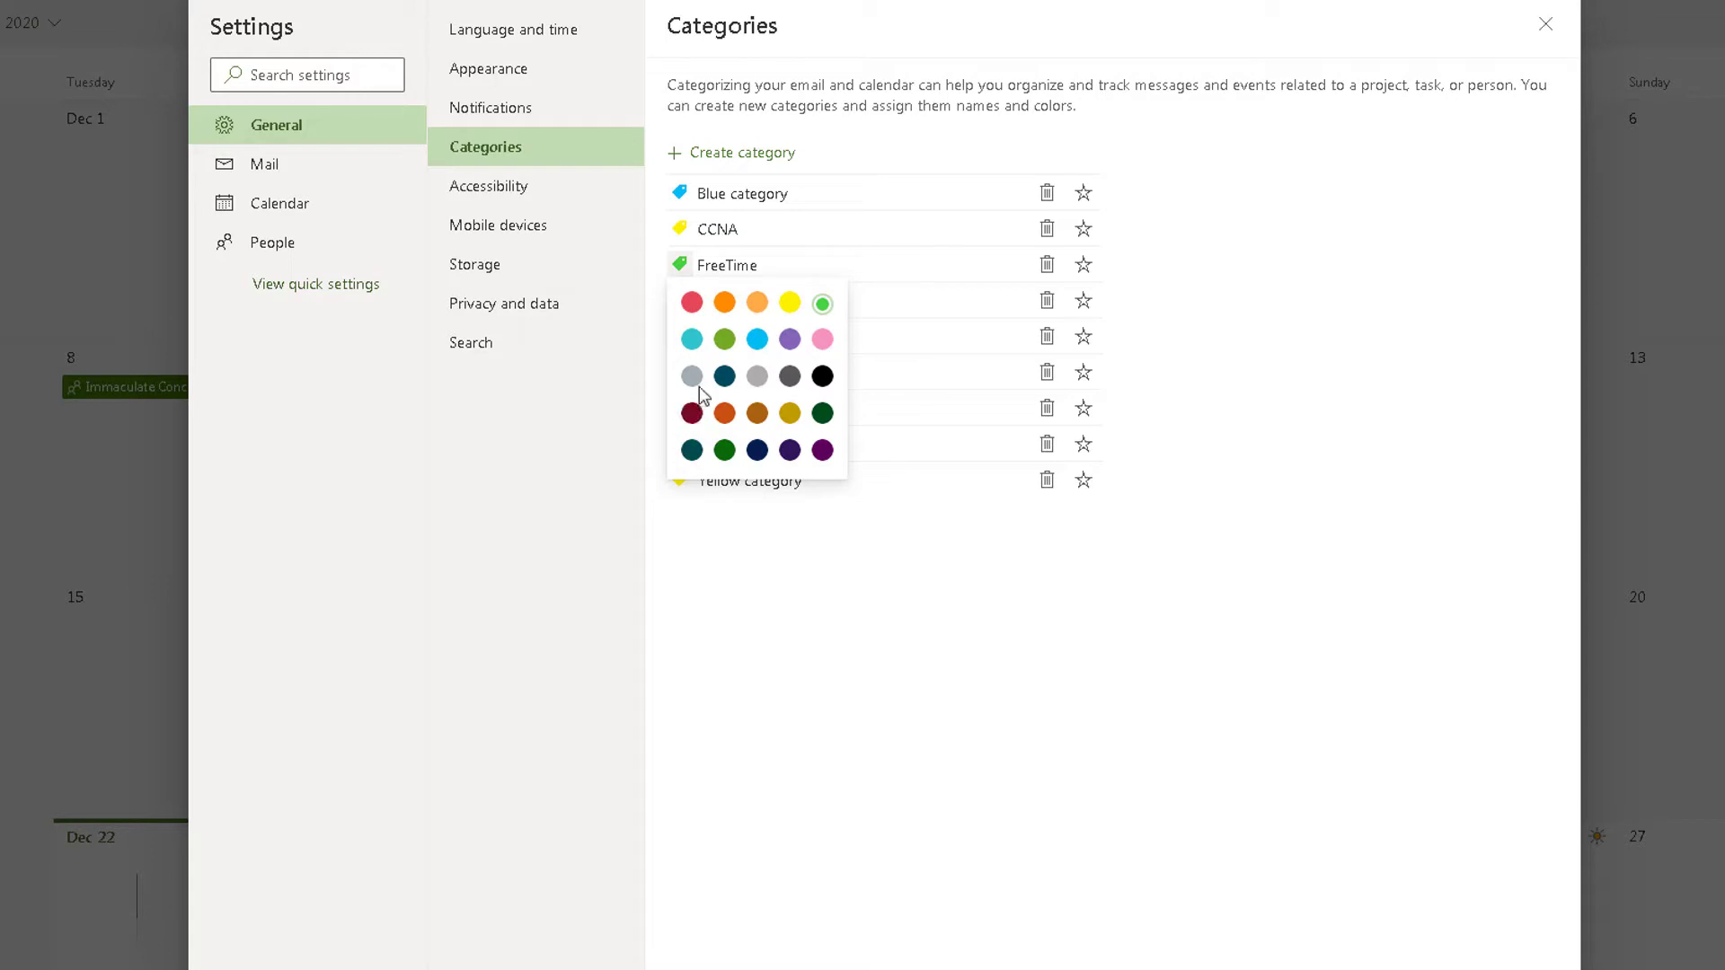
click(692, 343)
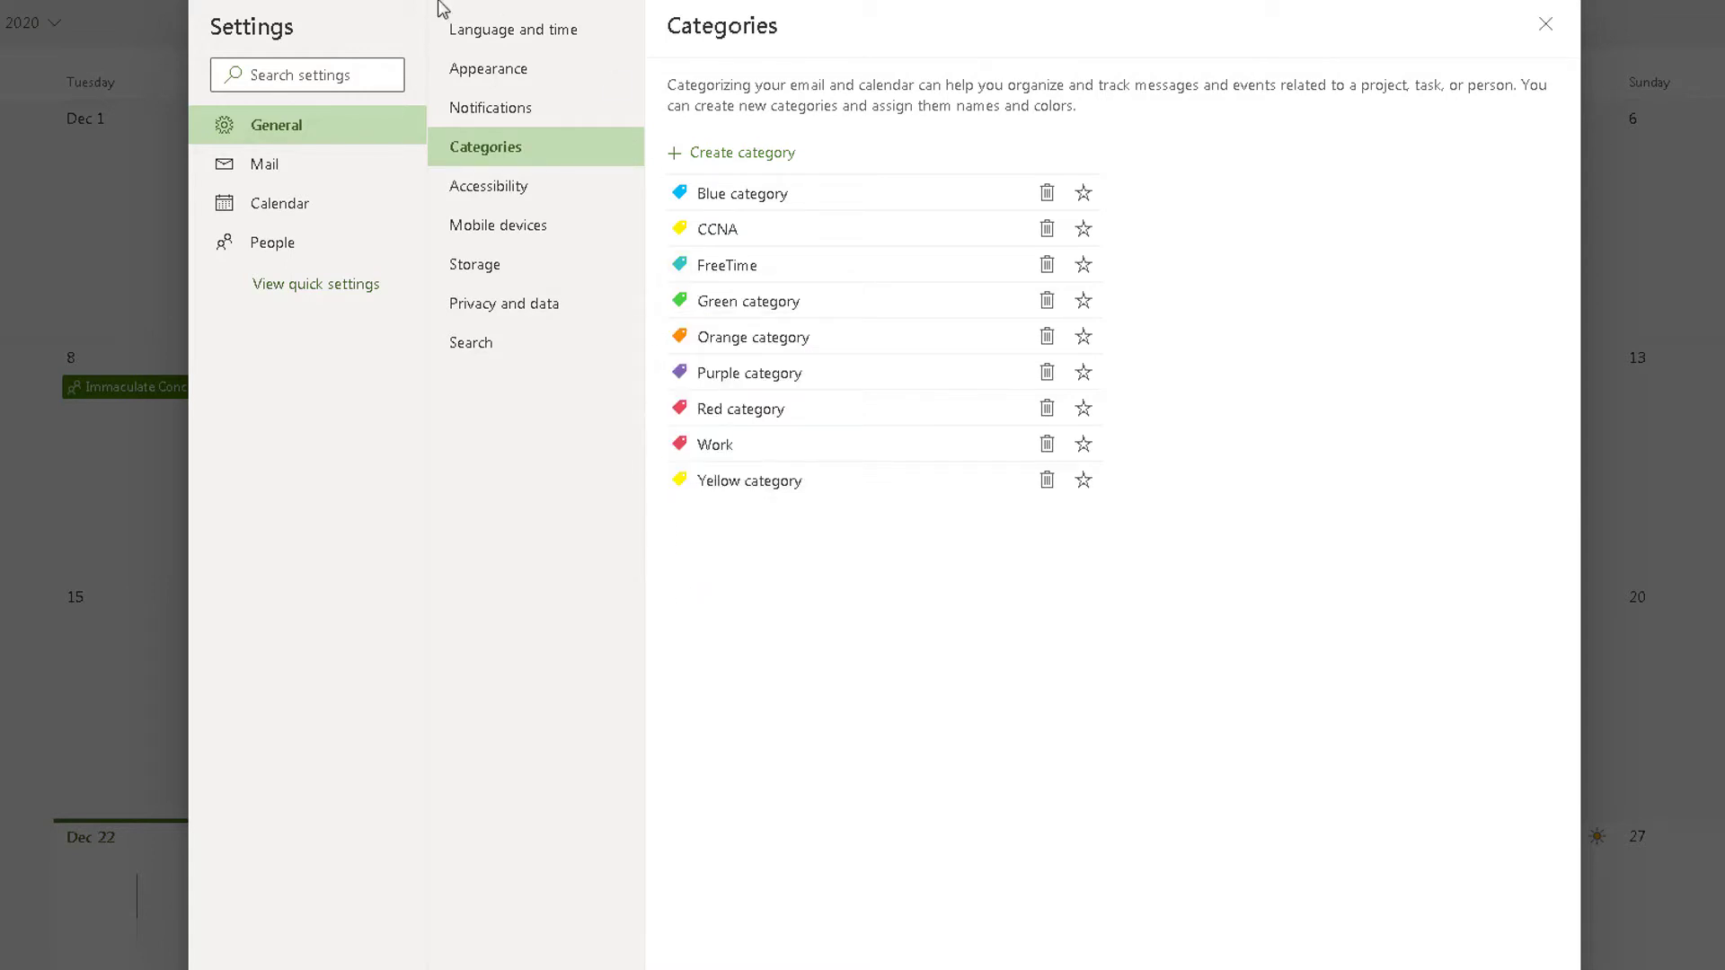
click(1545, 24)
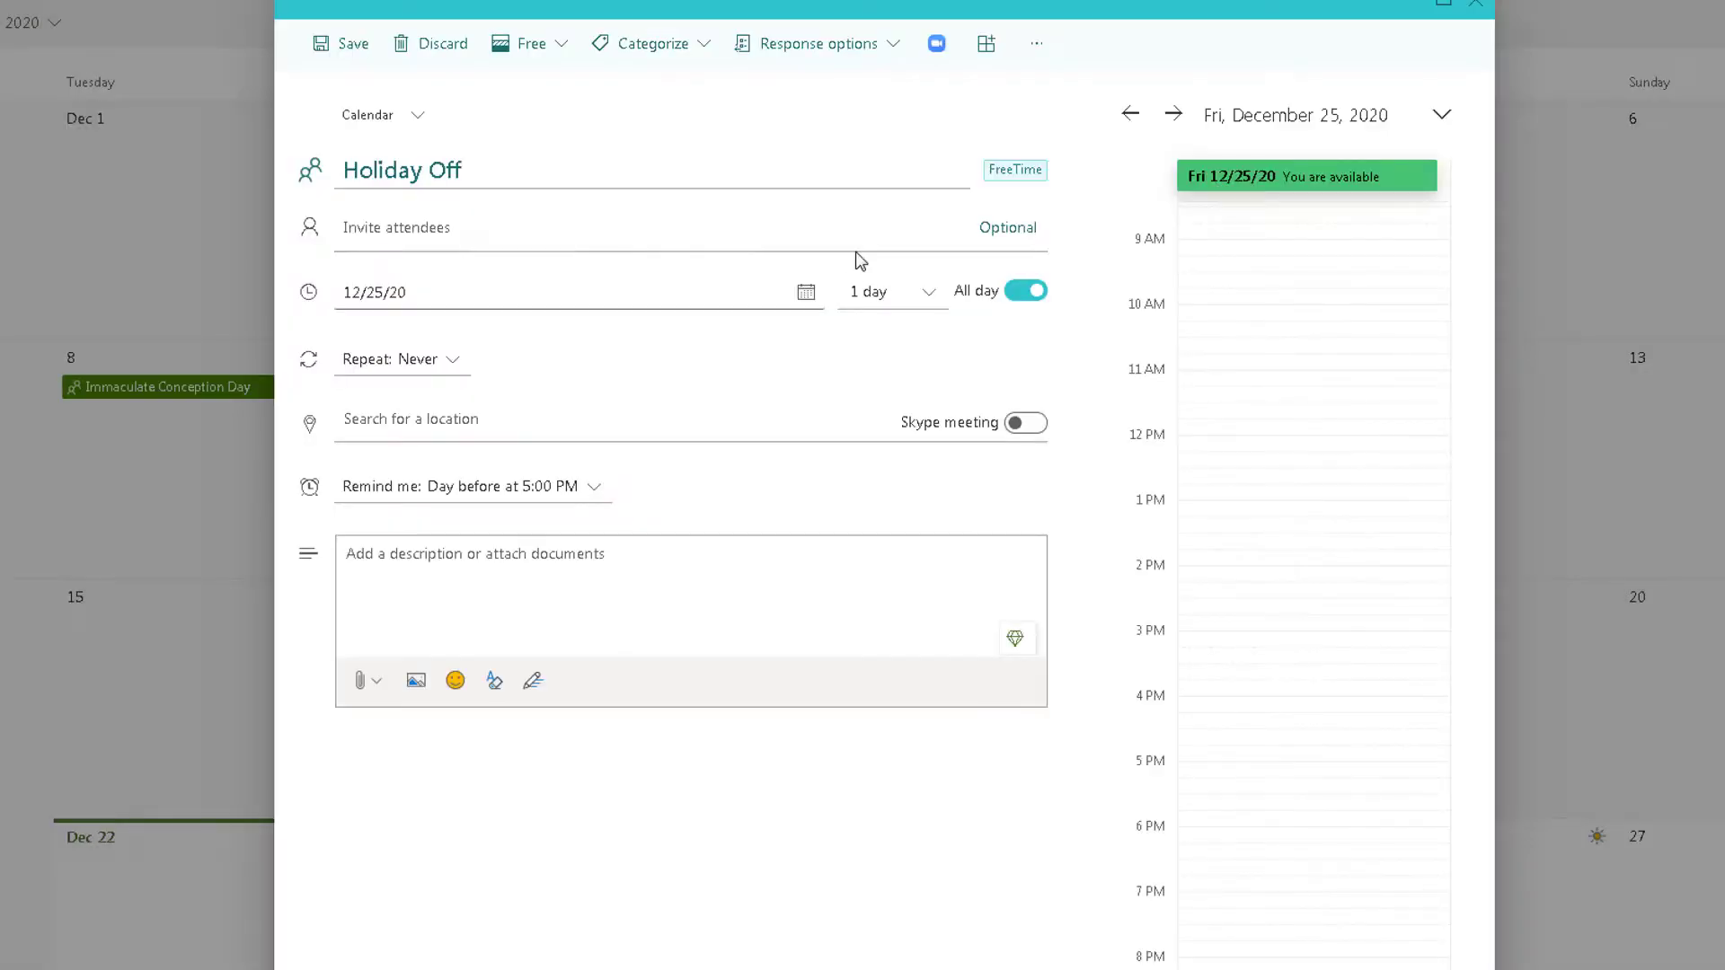
click(343, 44)
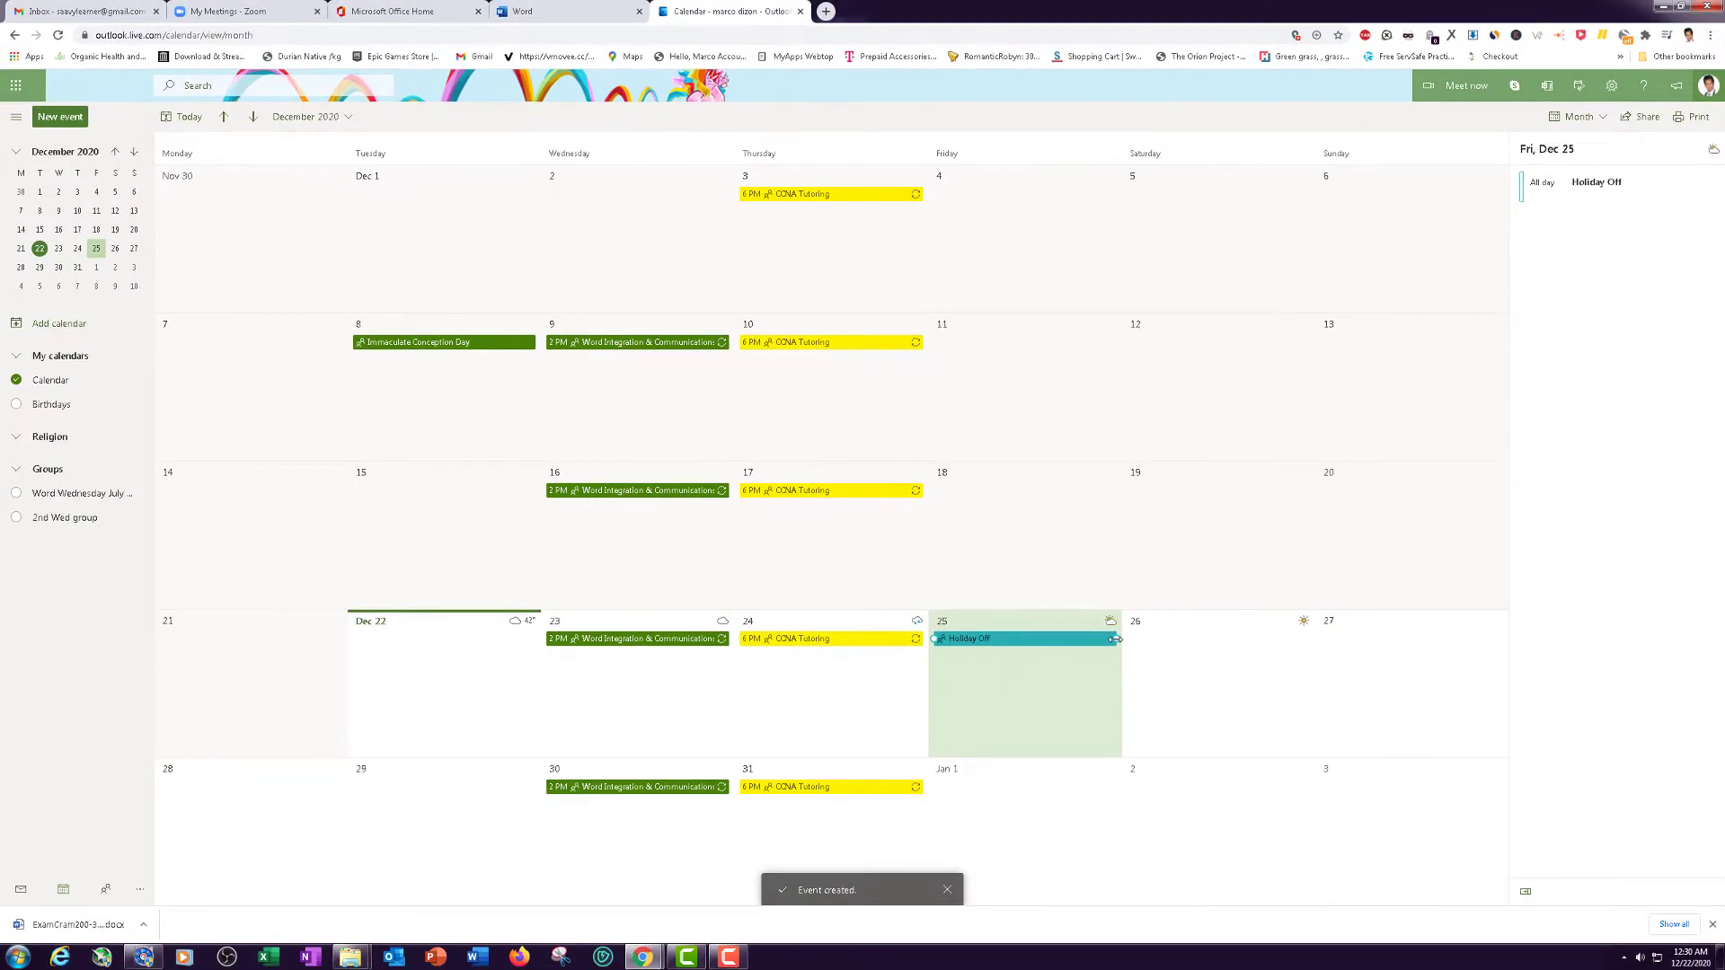
Stretch Holiday Off across December 25–27 and check those days' agendas.
drag(1129, 647, 1338, 651)
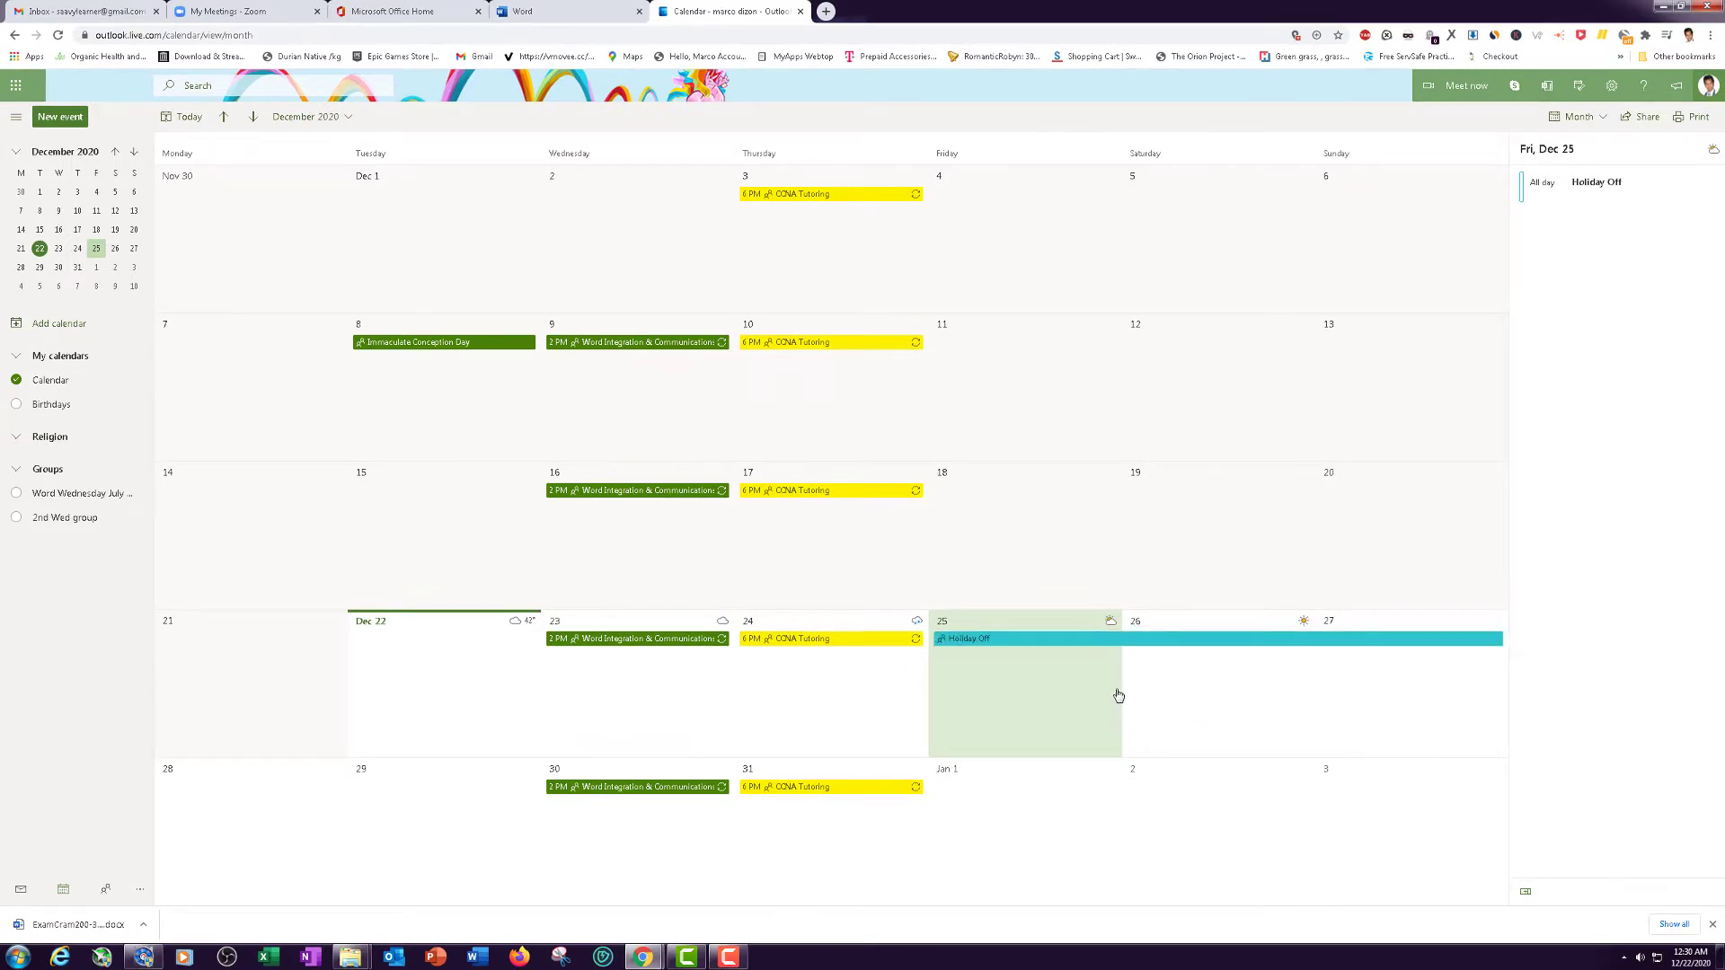
click(1206, 694)
click(1051, 701)
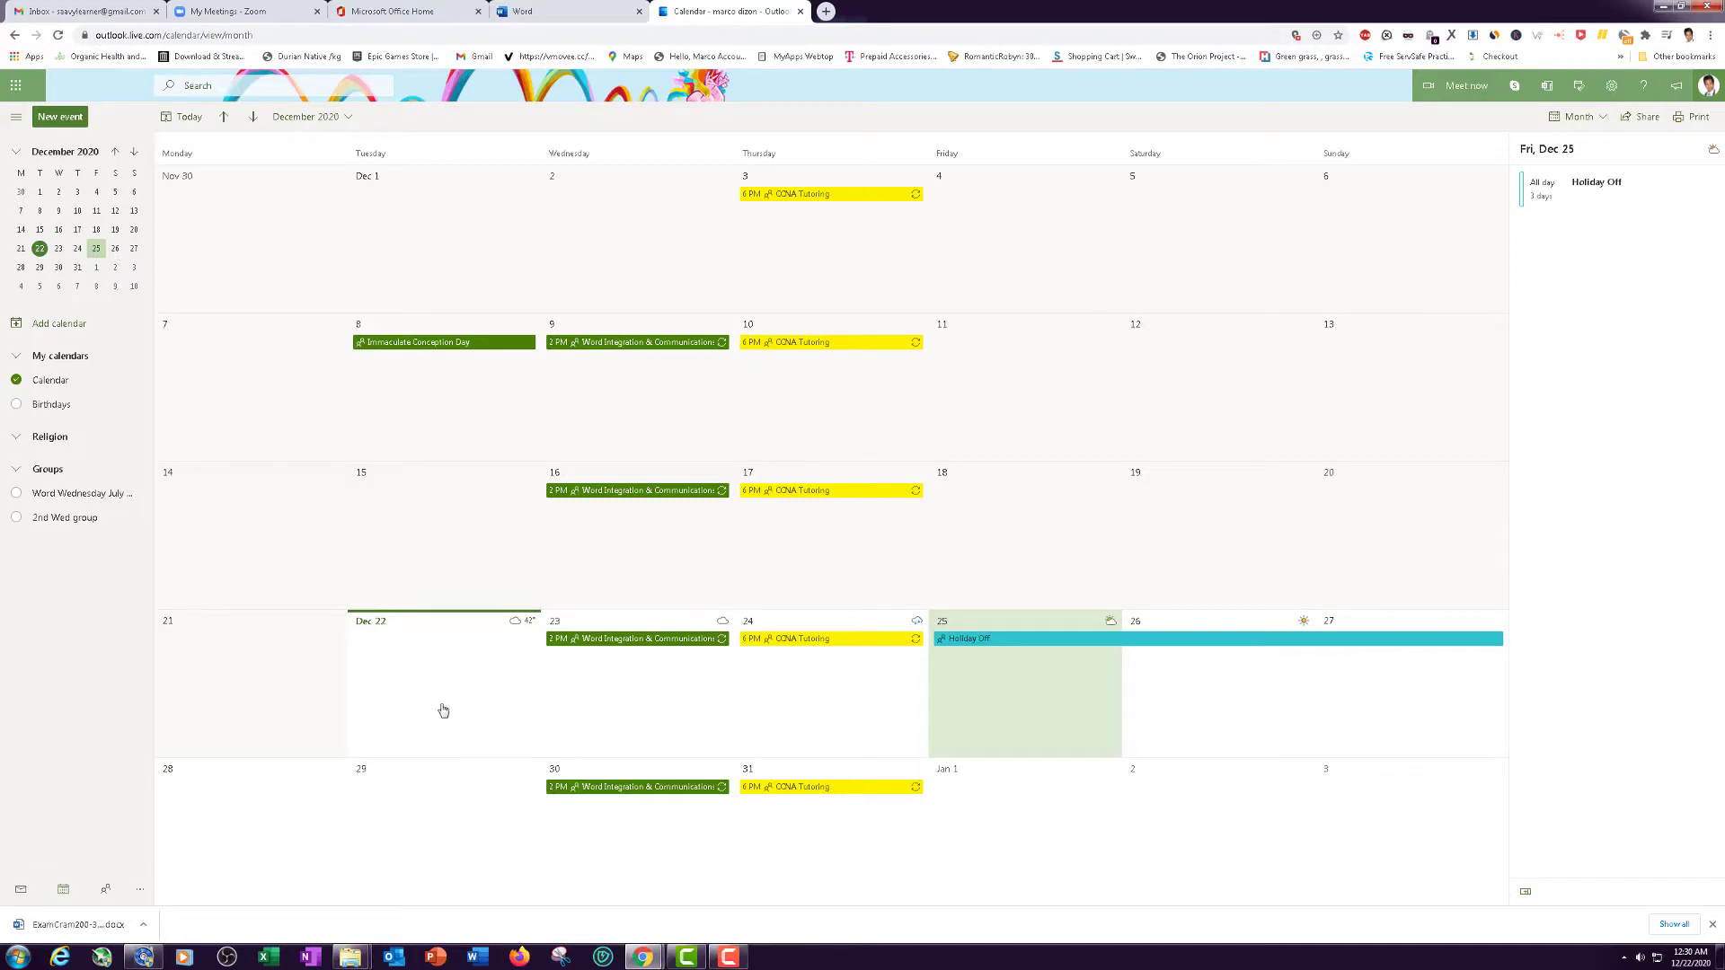
Open a new event form on Tuesday, December 22, 2020.
click(440, 684)
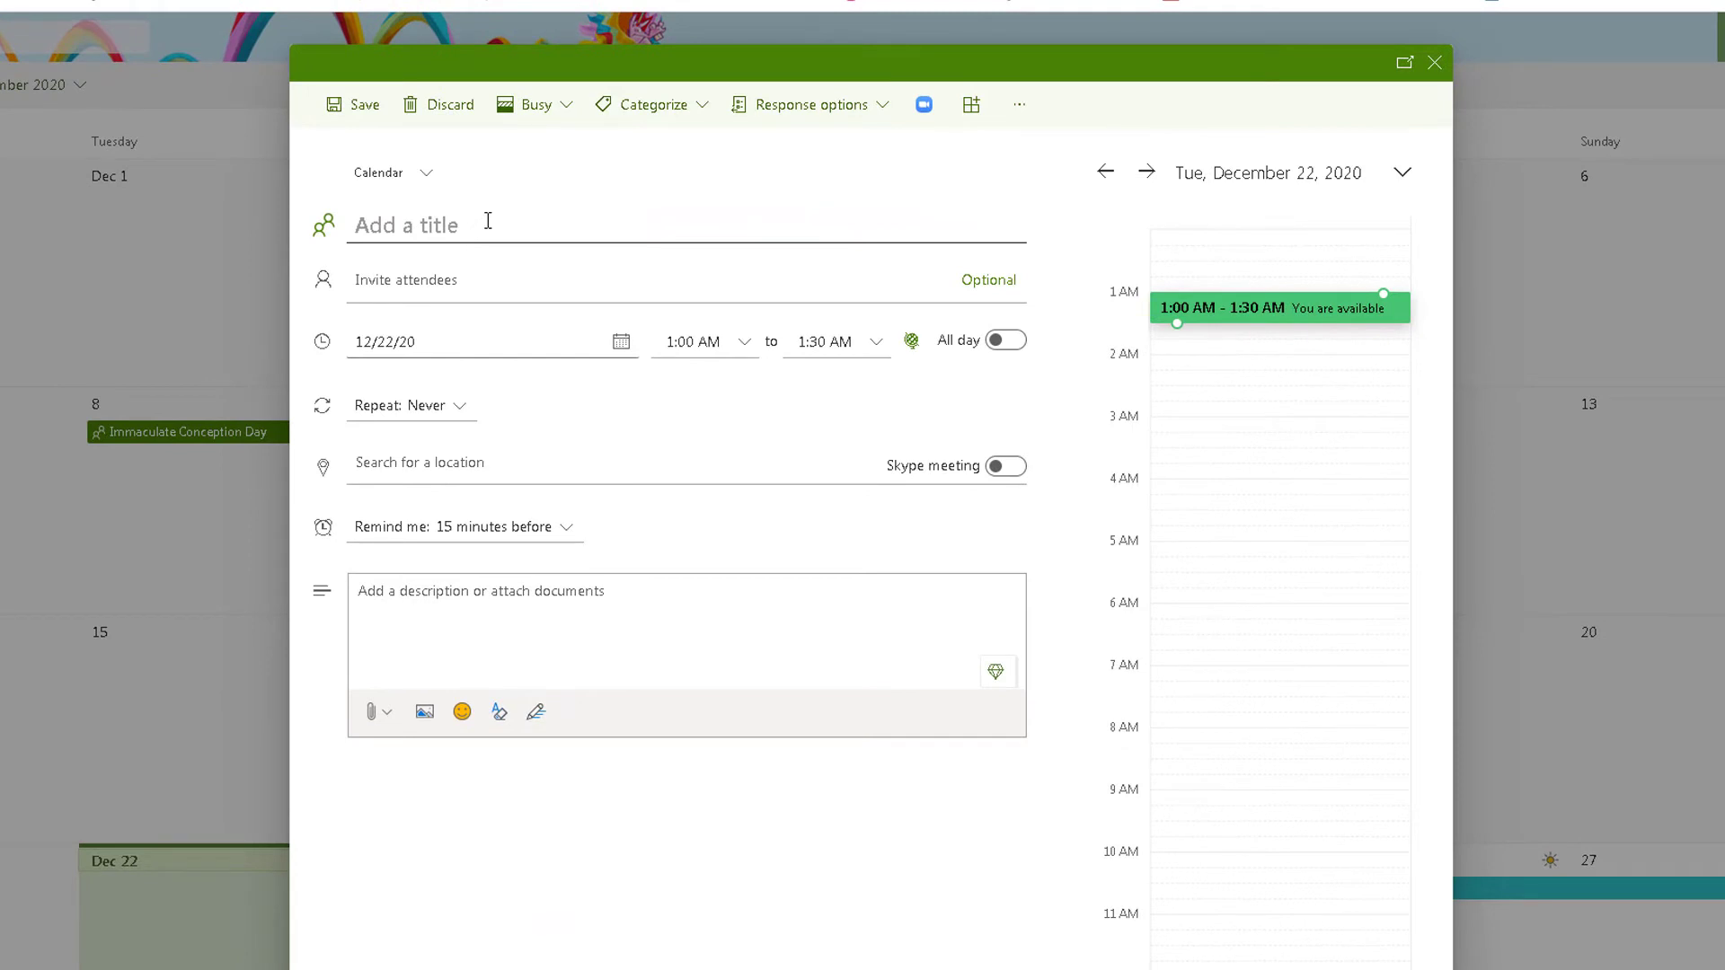
Title the event 'Reminder Test' and schedule it 12:45–1:15 AM on December 22.
text(Reminder Test)
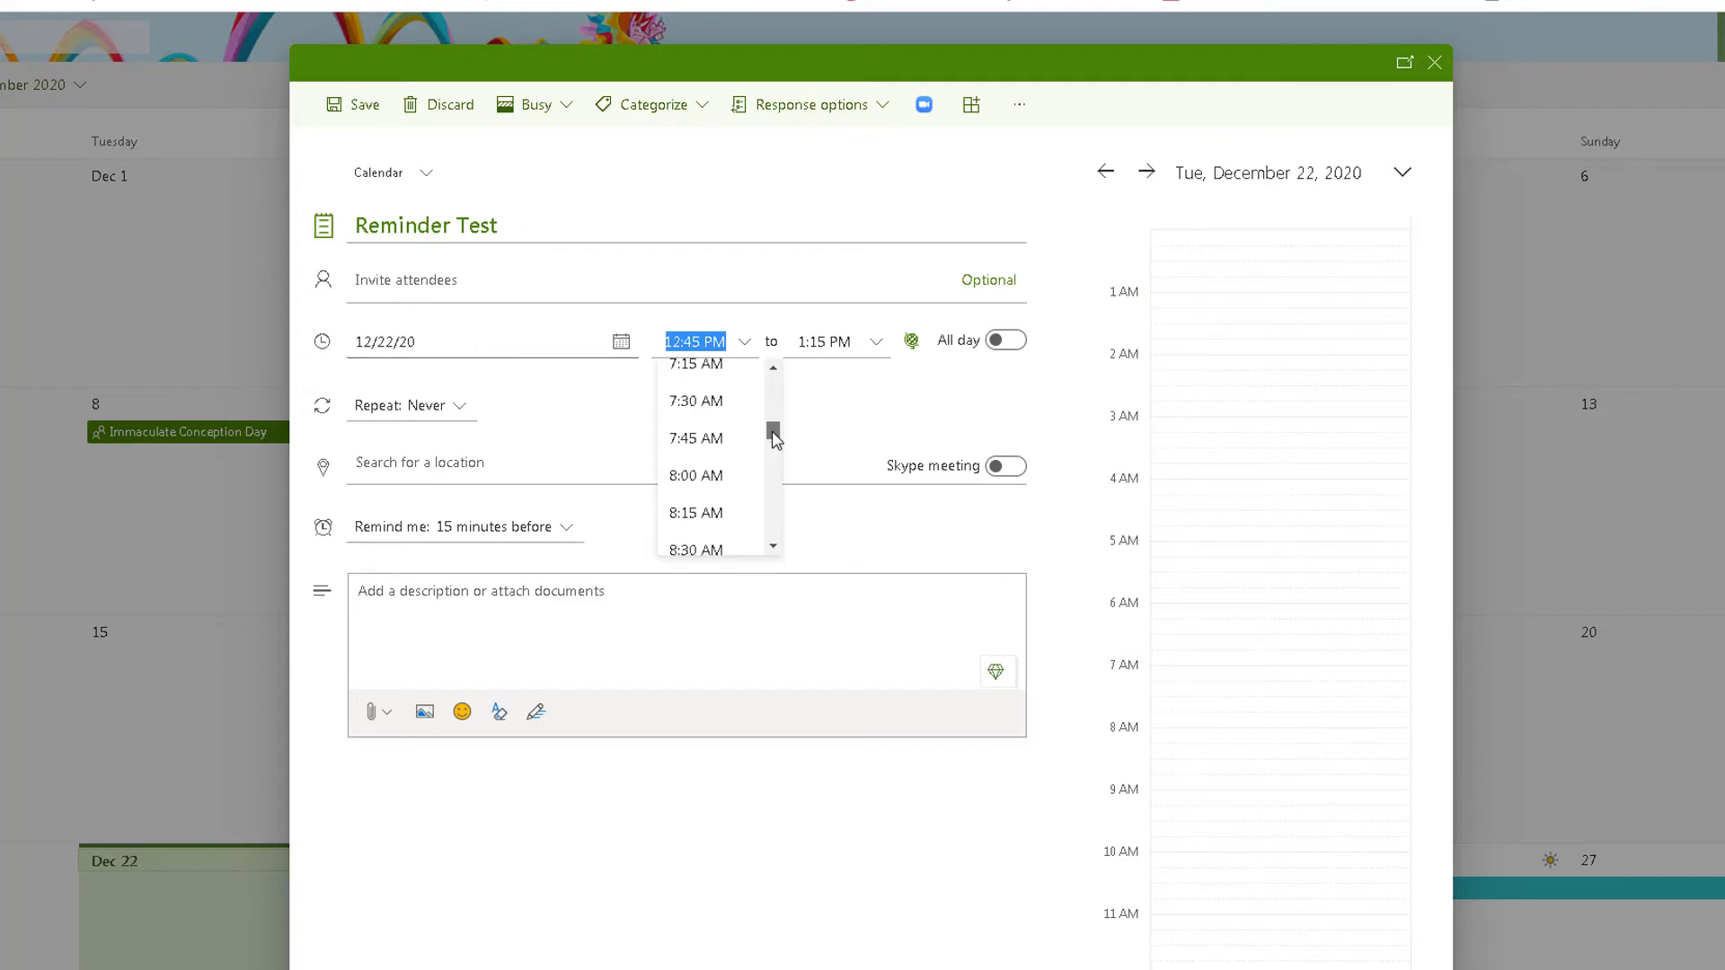
drag(775, 438, 770, 459)
click(772, 547)
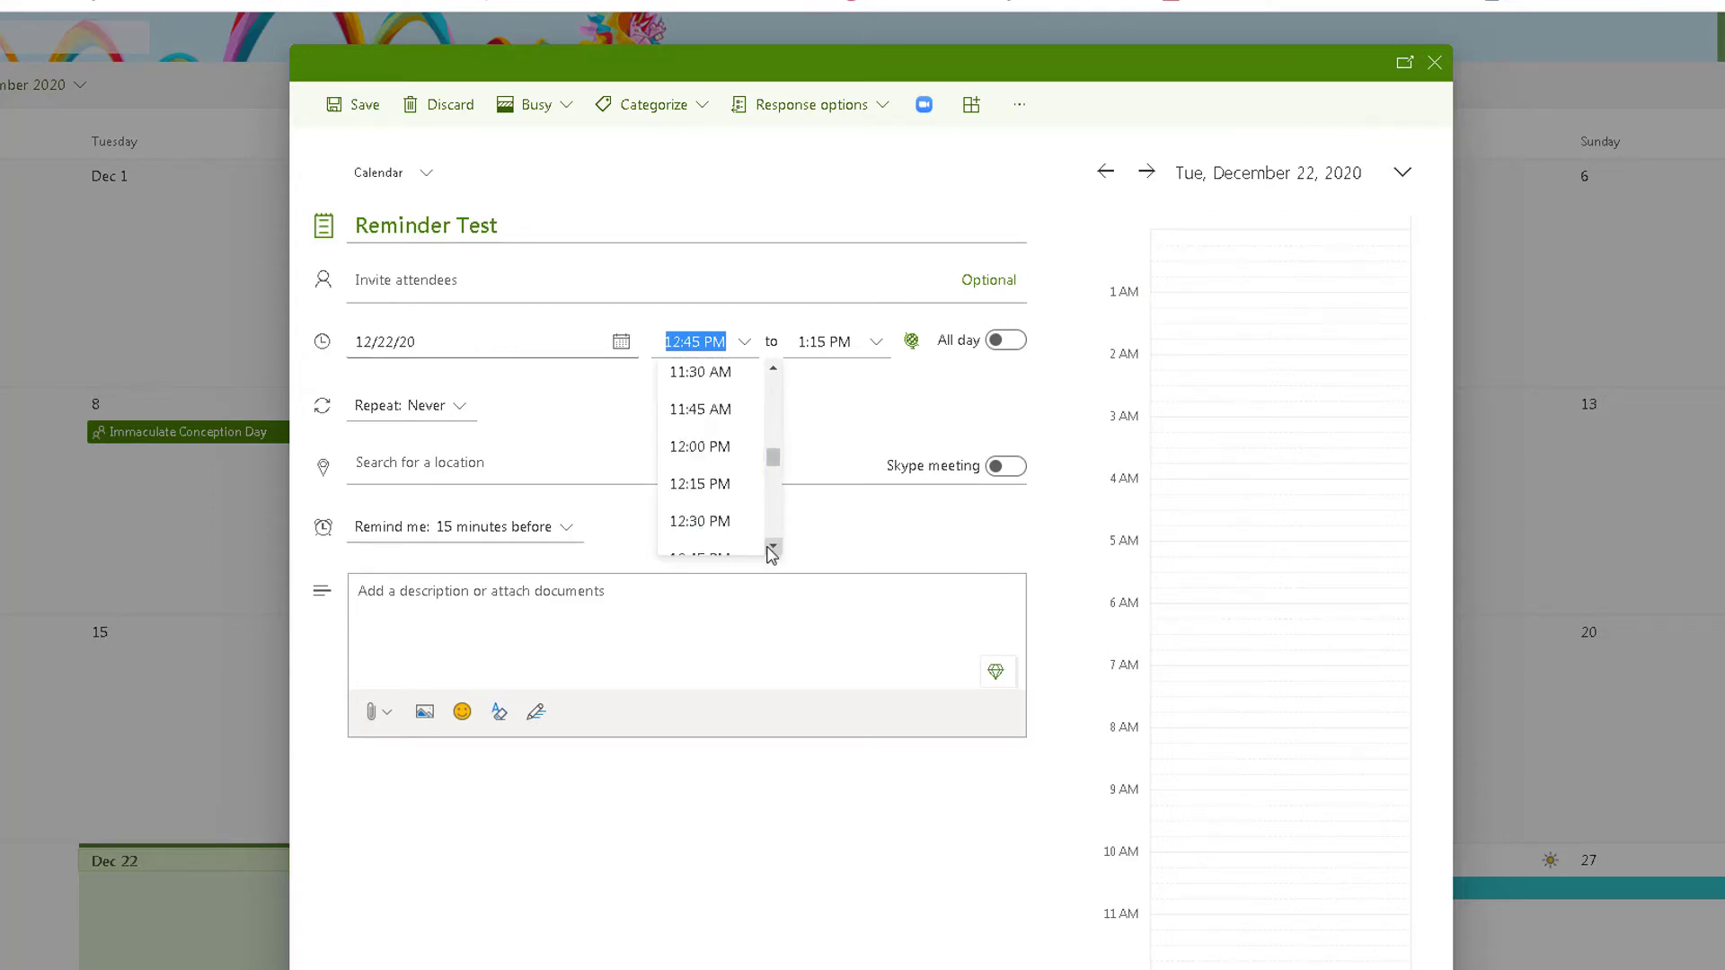
drag(770, 456, 789, 383)
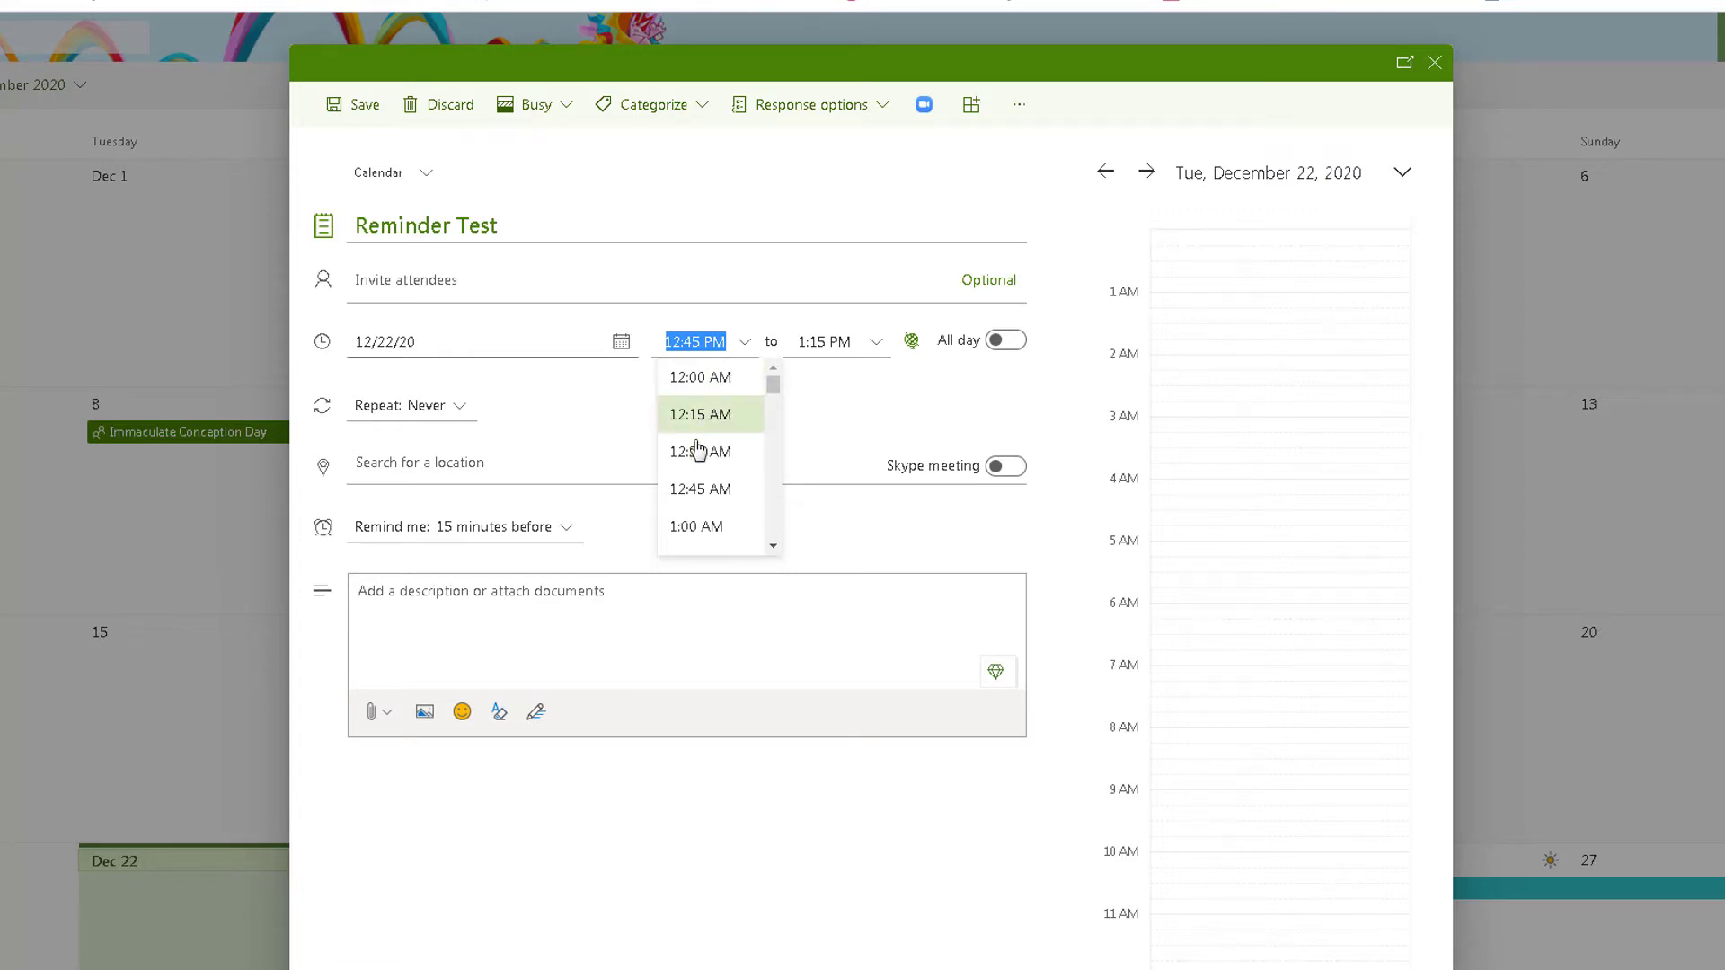
click(680, 489)
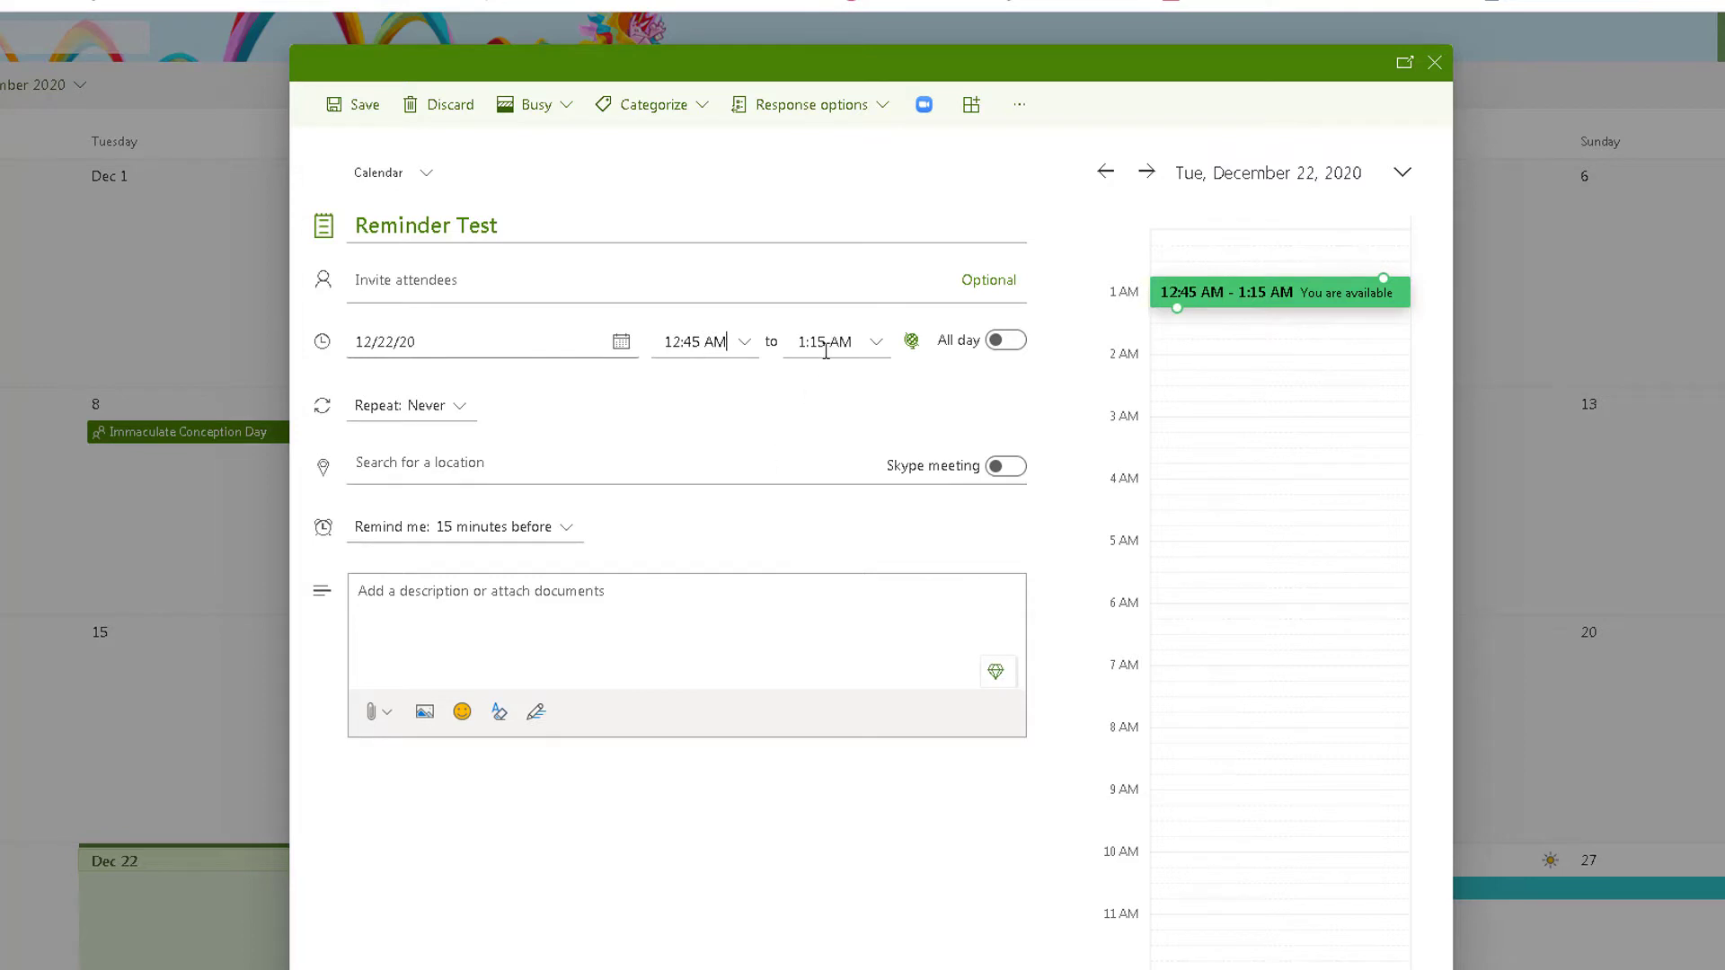
click(880, 347)
click(880, 348)
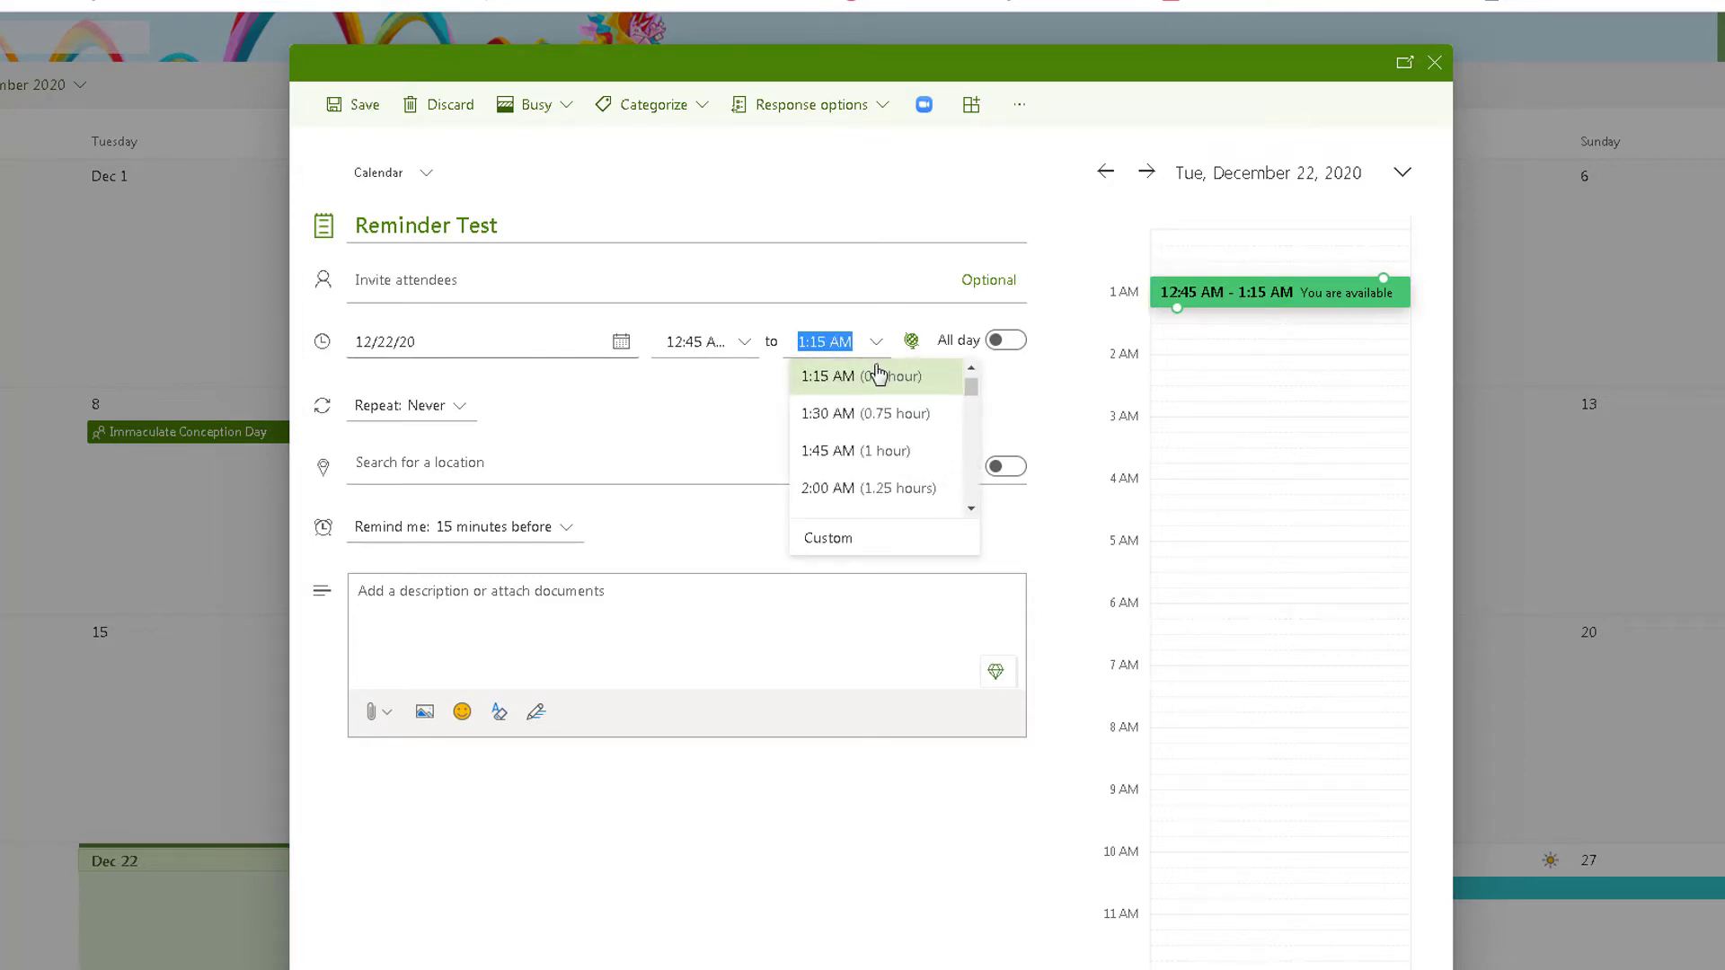
click(862, 323)
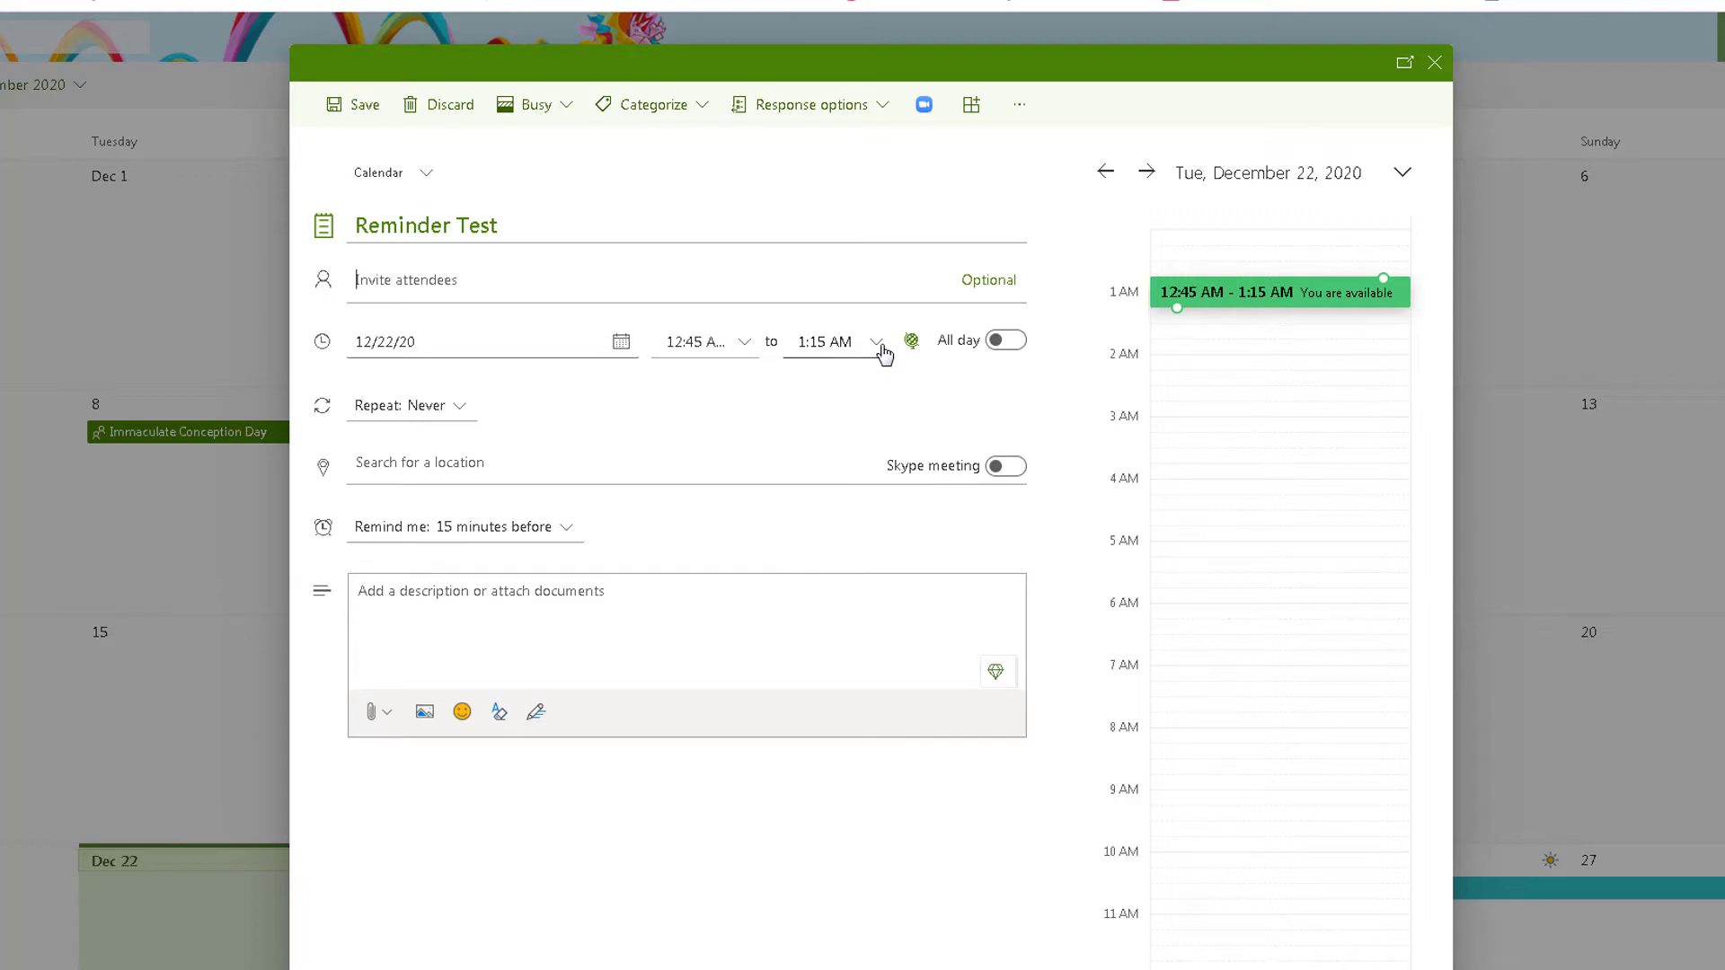
click(590, 597)
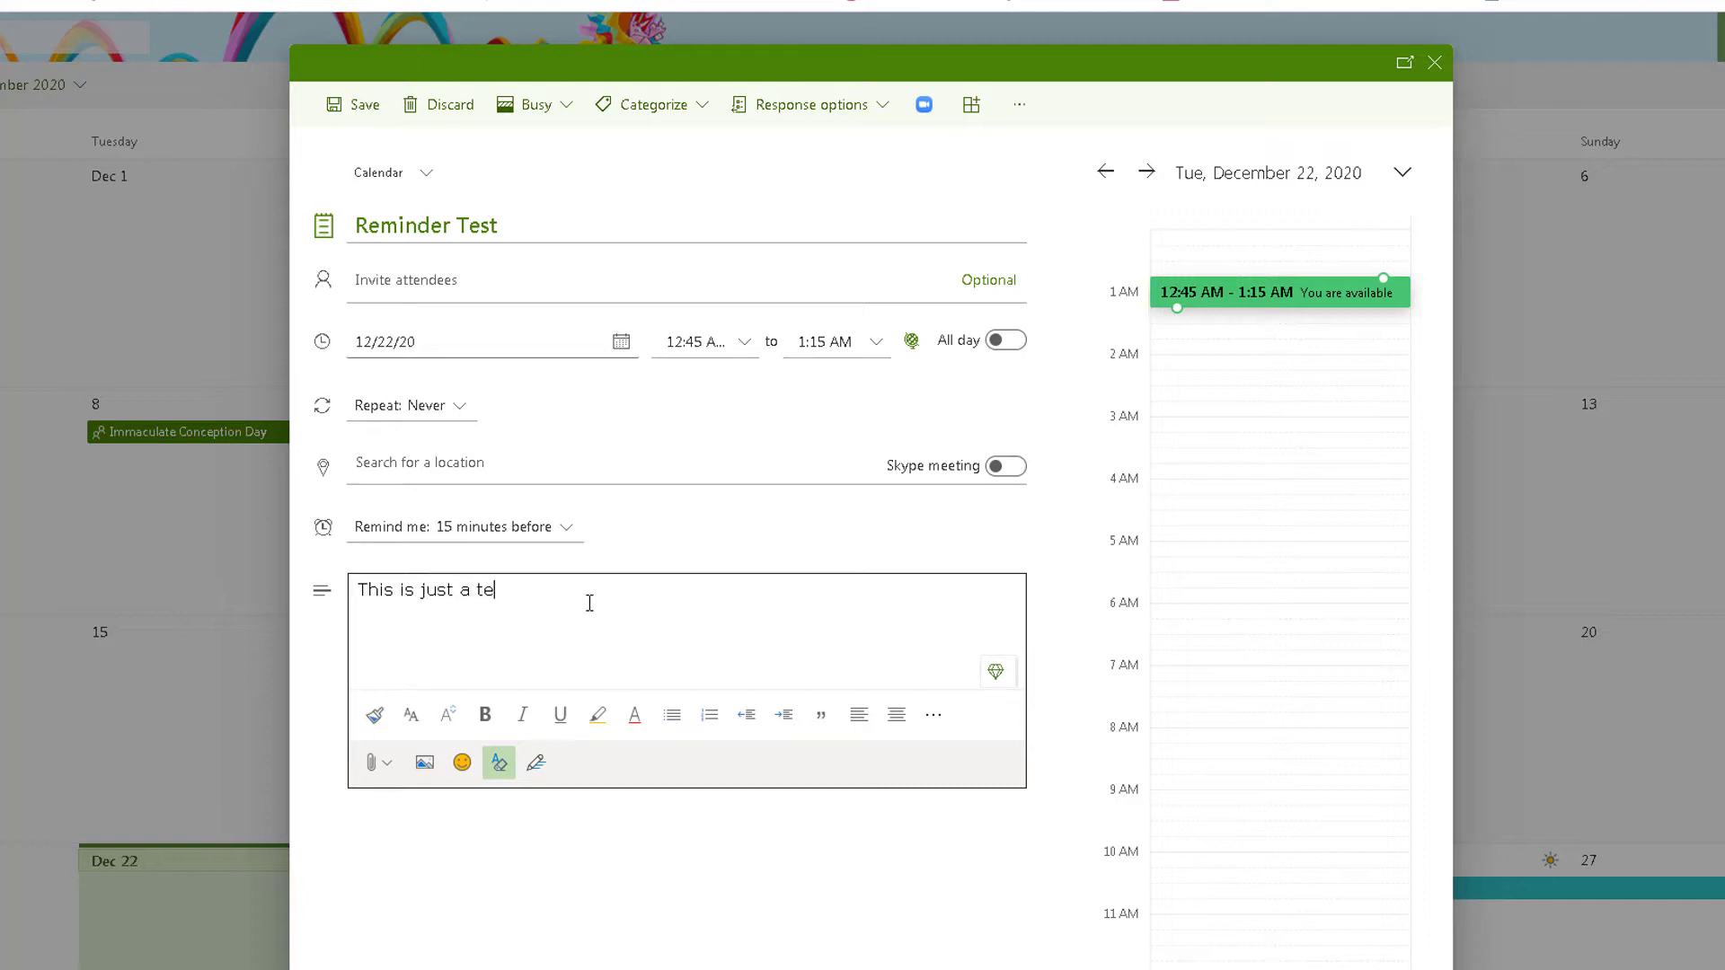
Invite the first suggested contact as an attendee and review the show-as options.
click(508, 279)
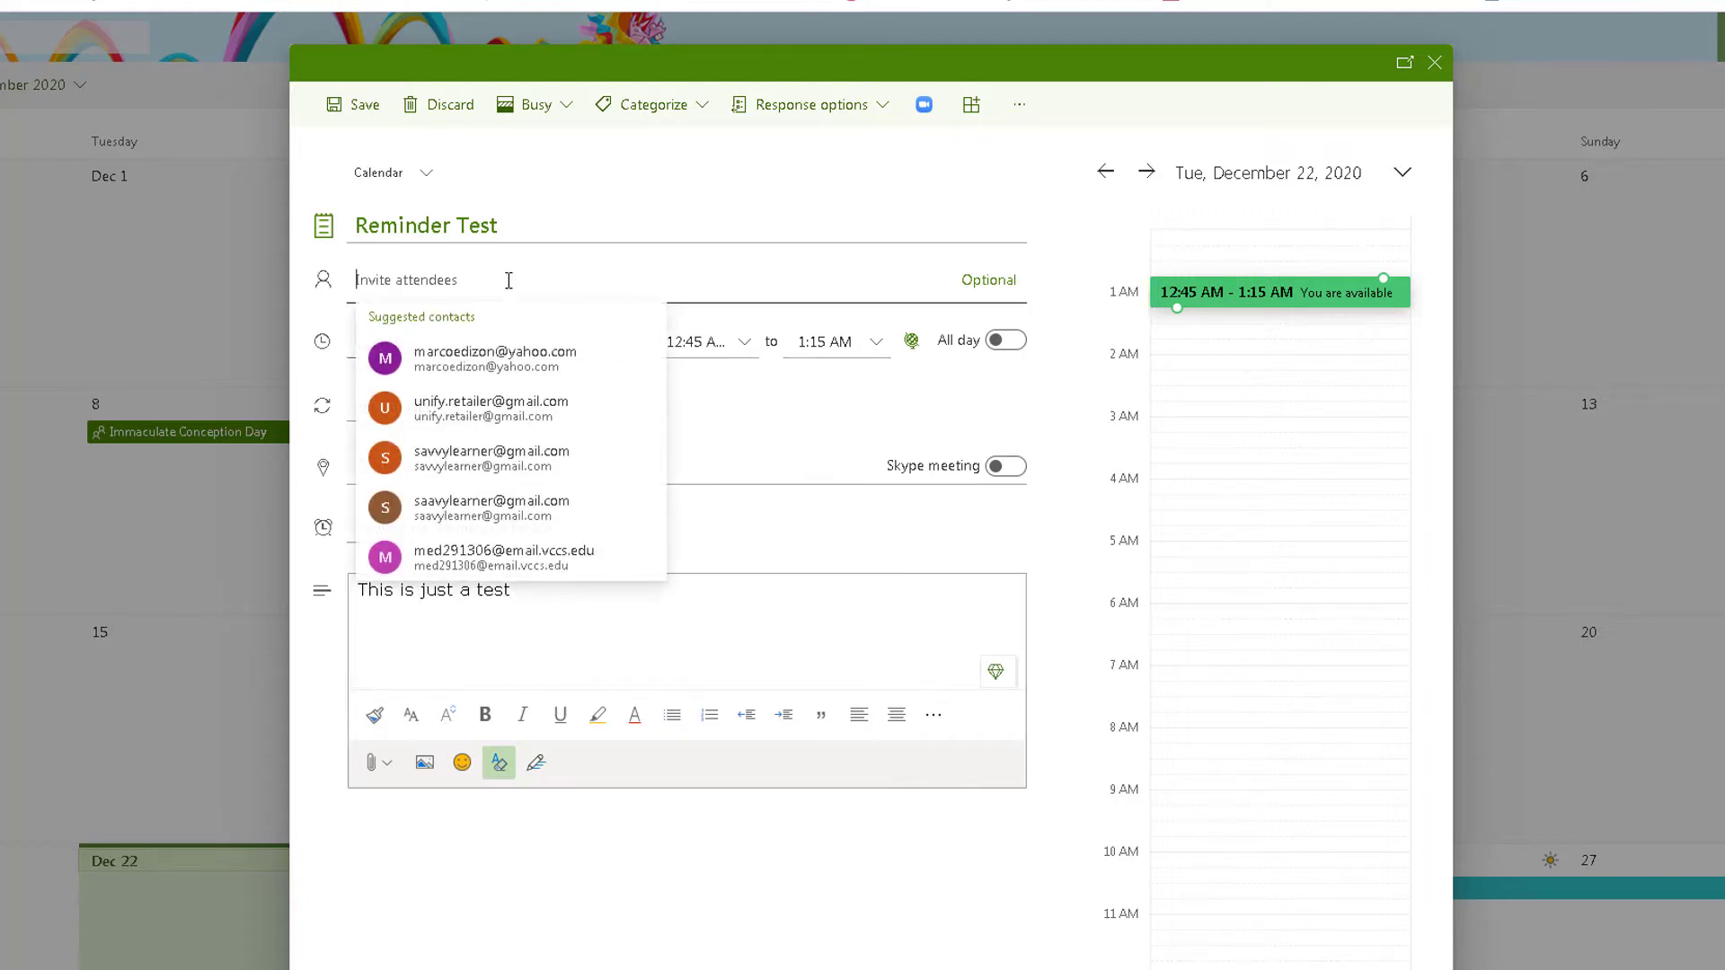
key(Return)
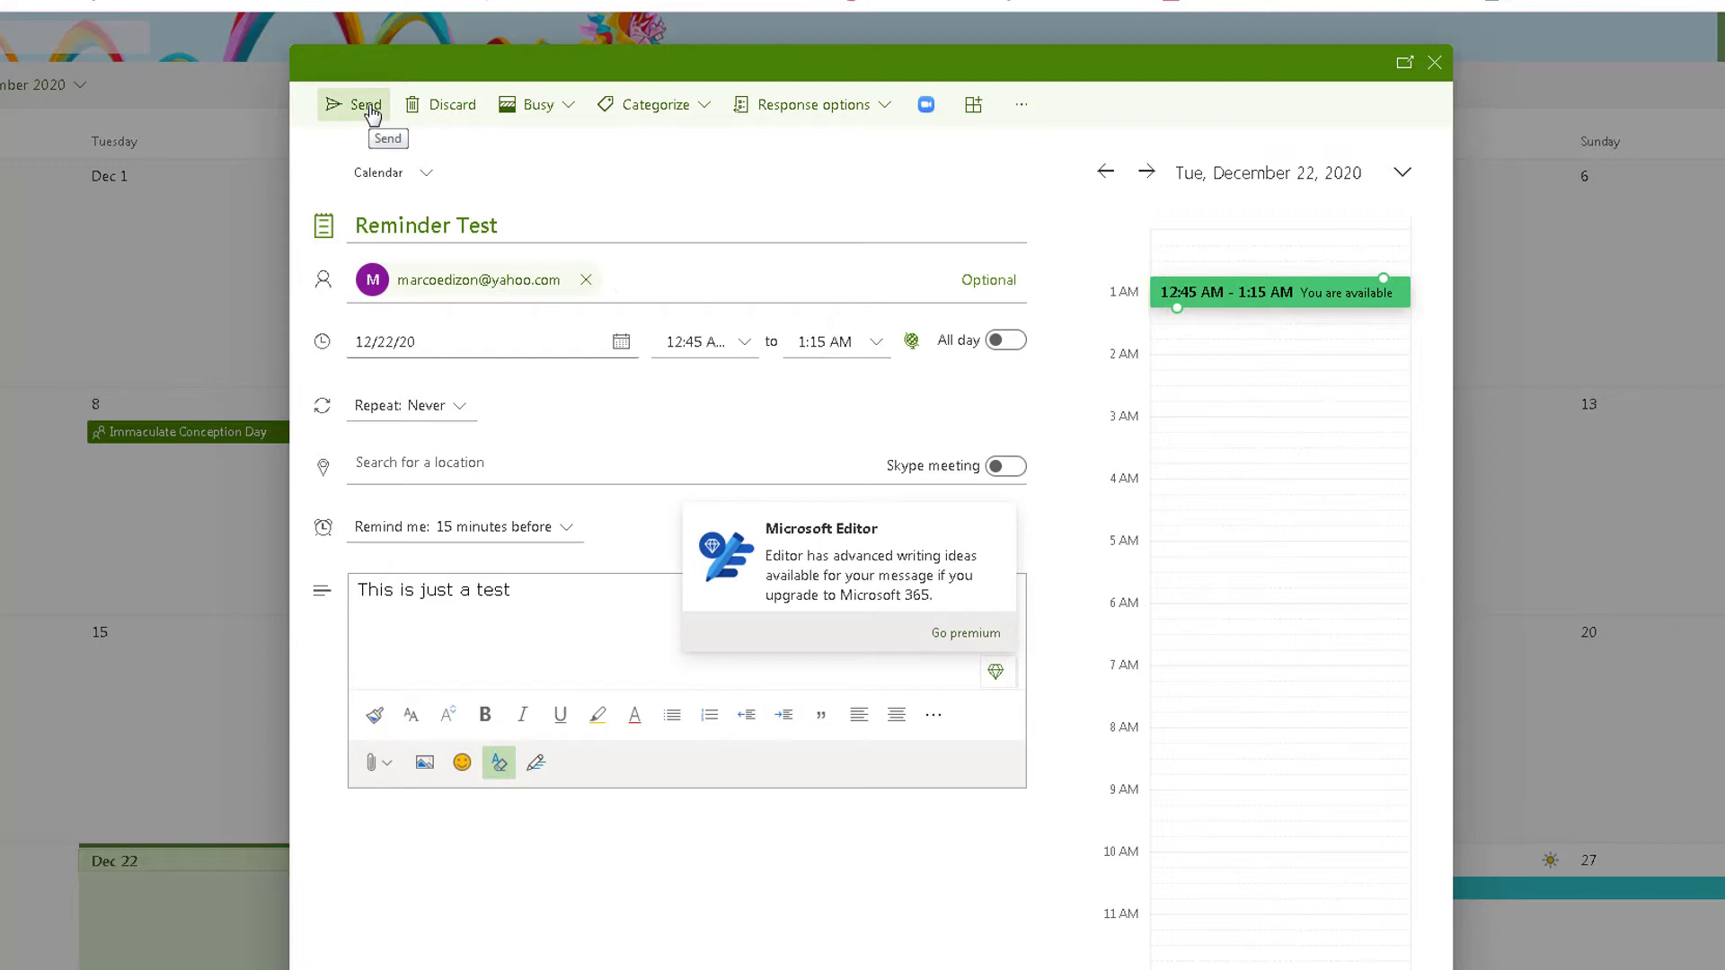
click(564, 108)
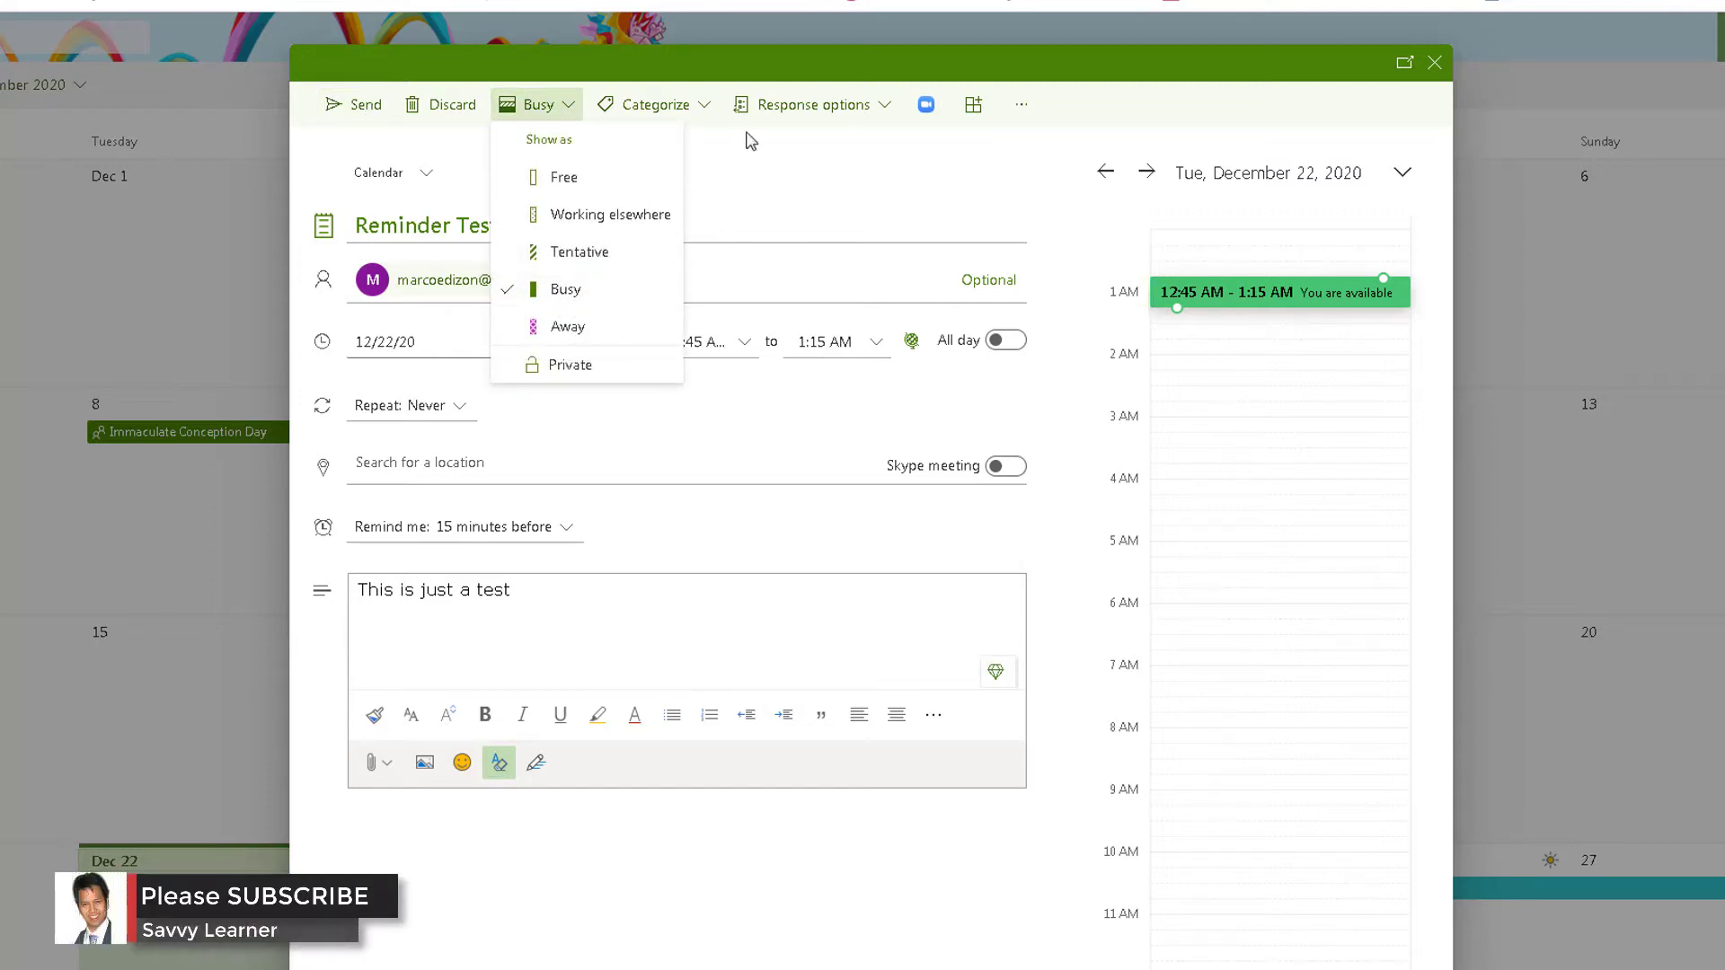
Create a new dark orange 'Test' category and apply it to the event.
click(710, 108)
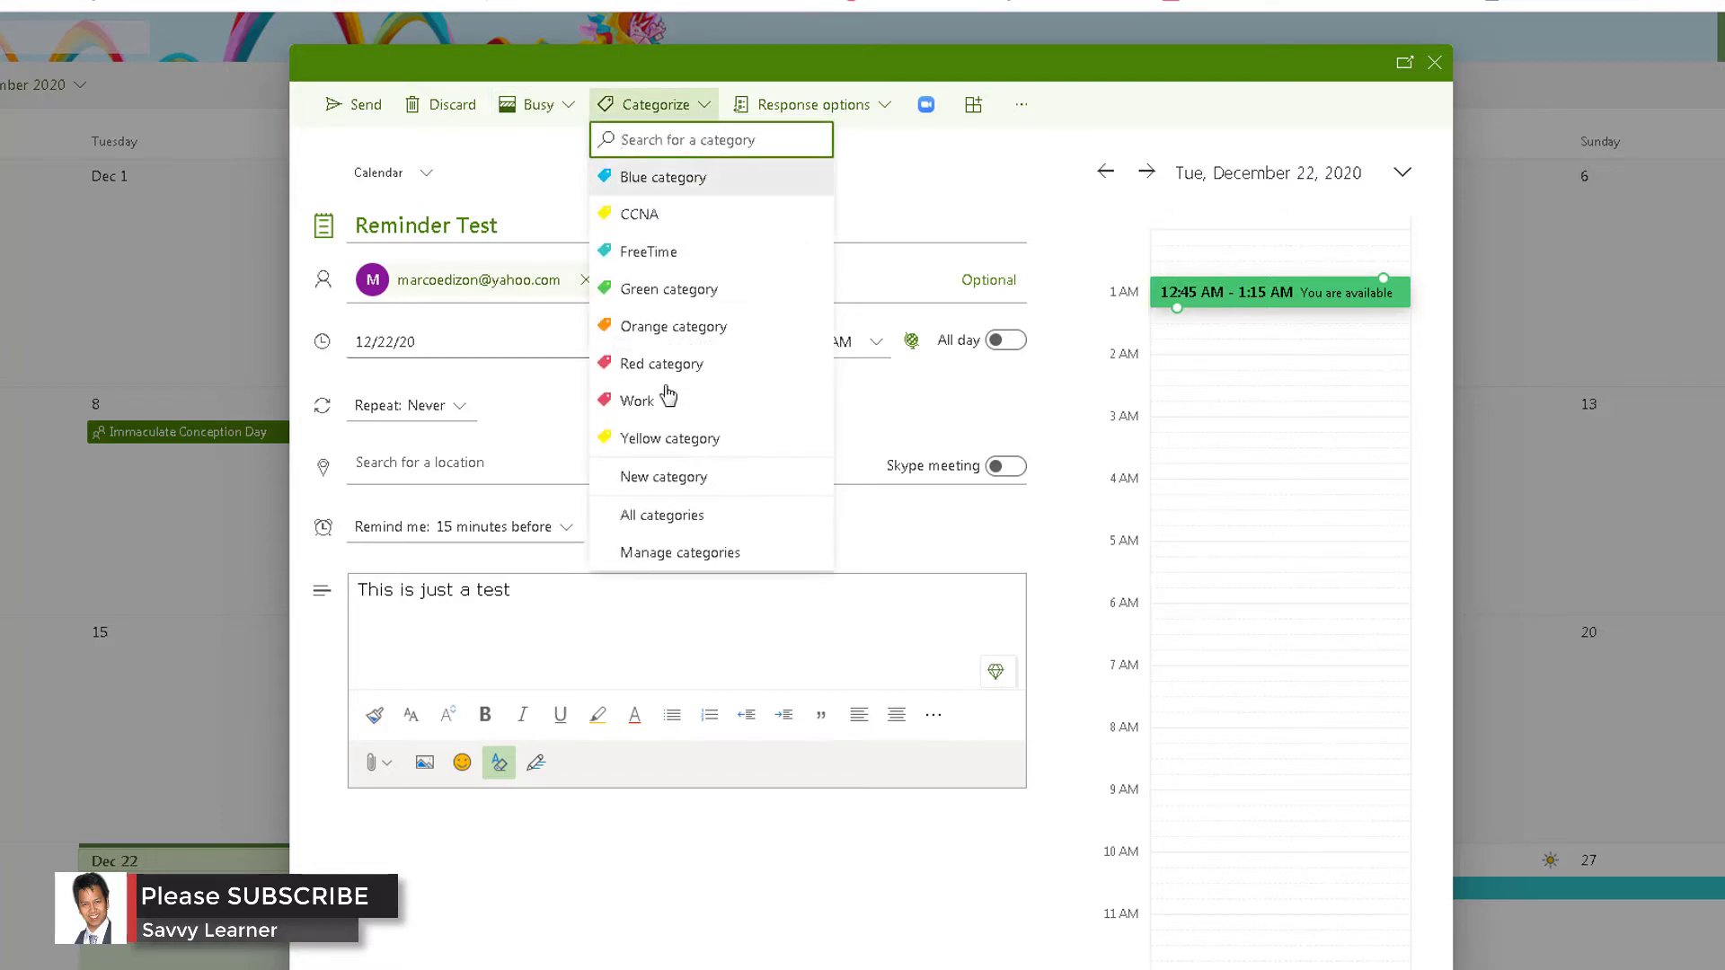
click(664, 481)
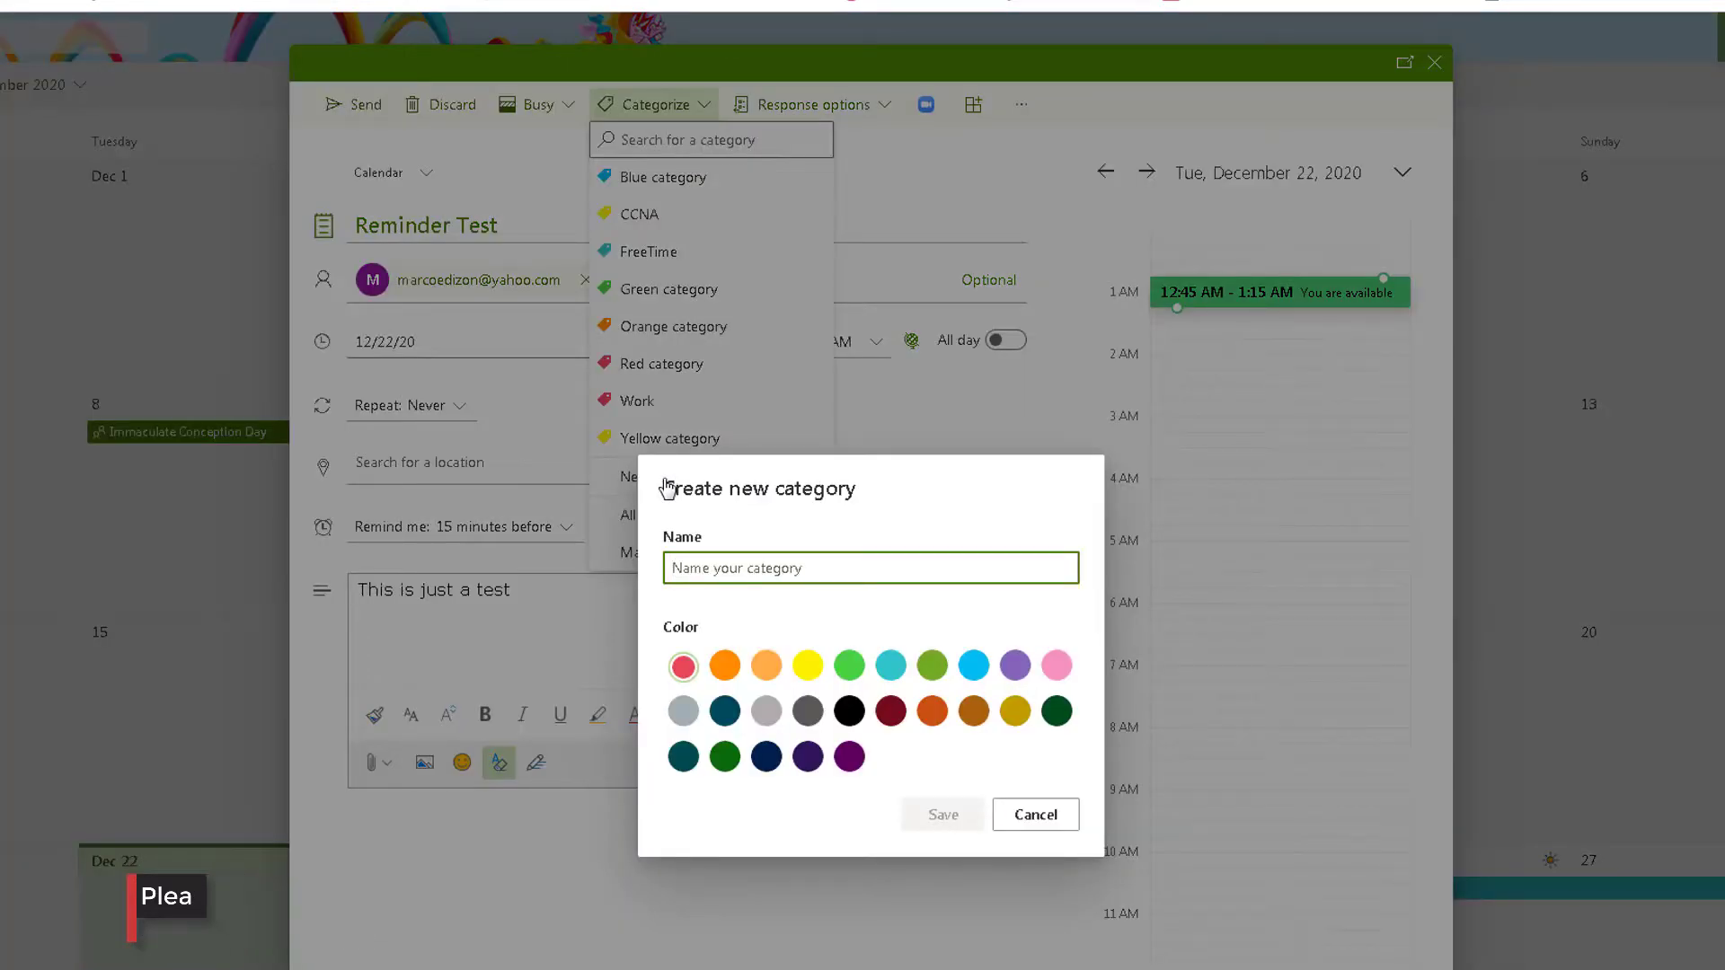
text(Test)
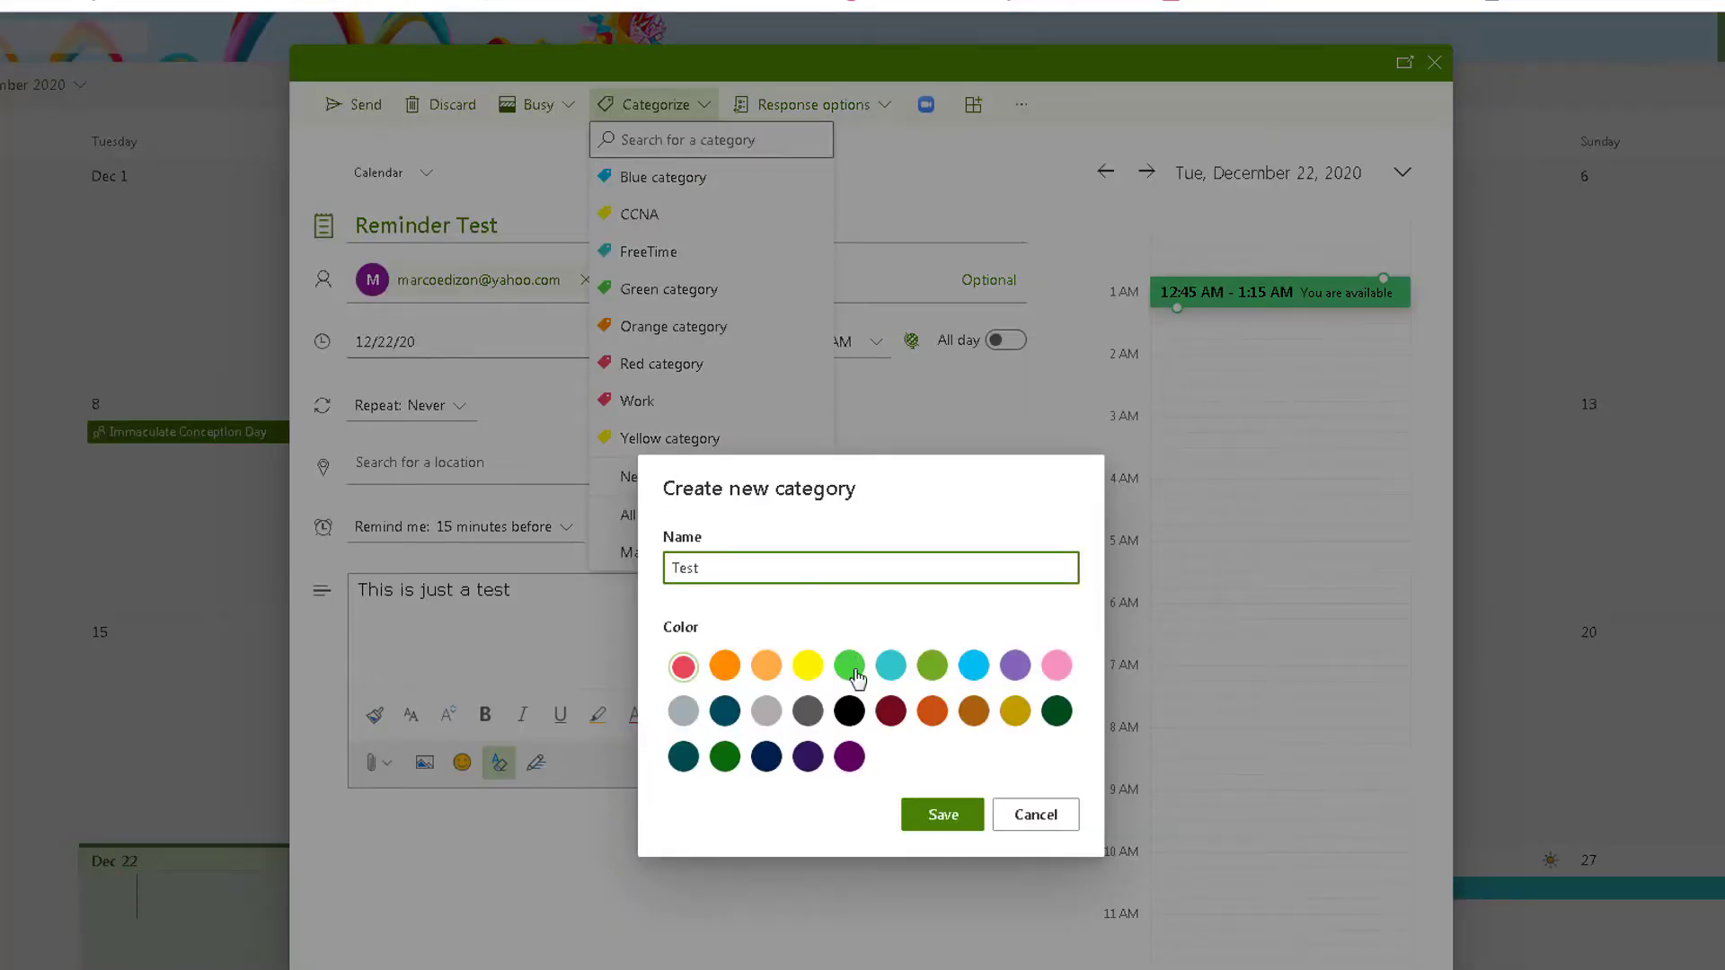
click(931, 711)
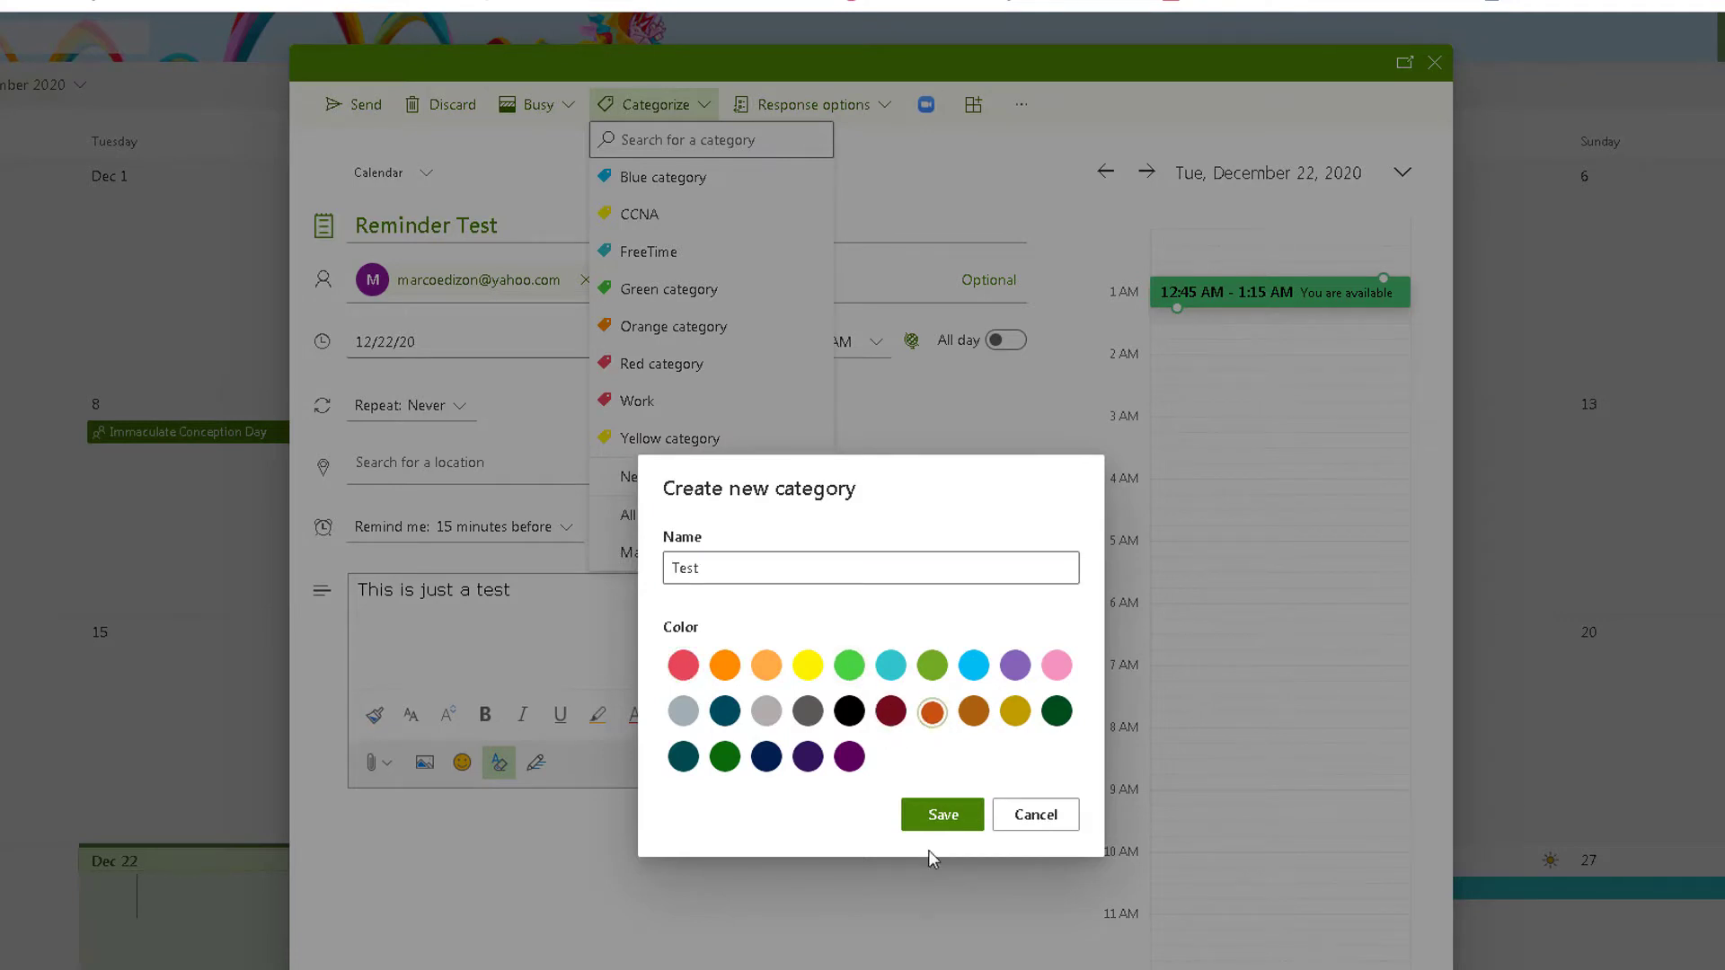
key(Return)
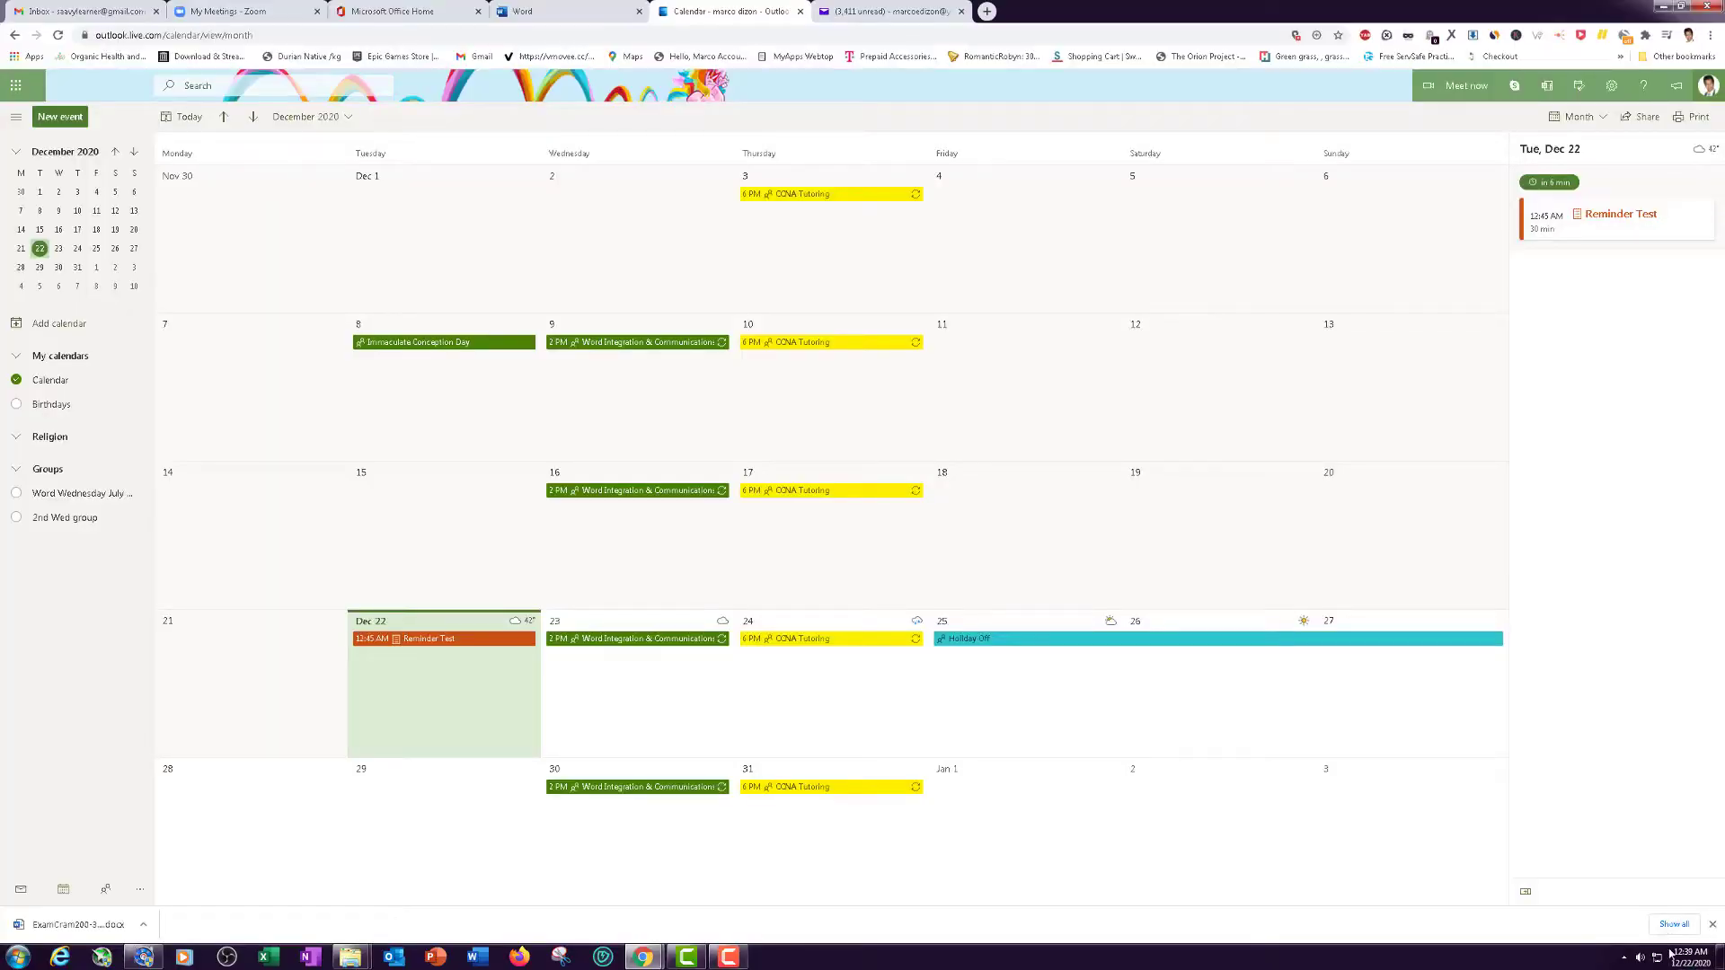
double_click(489, 639)
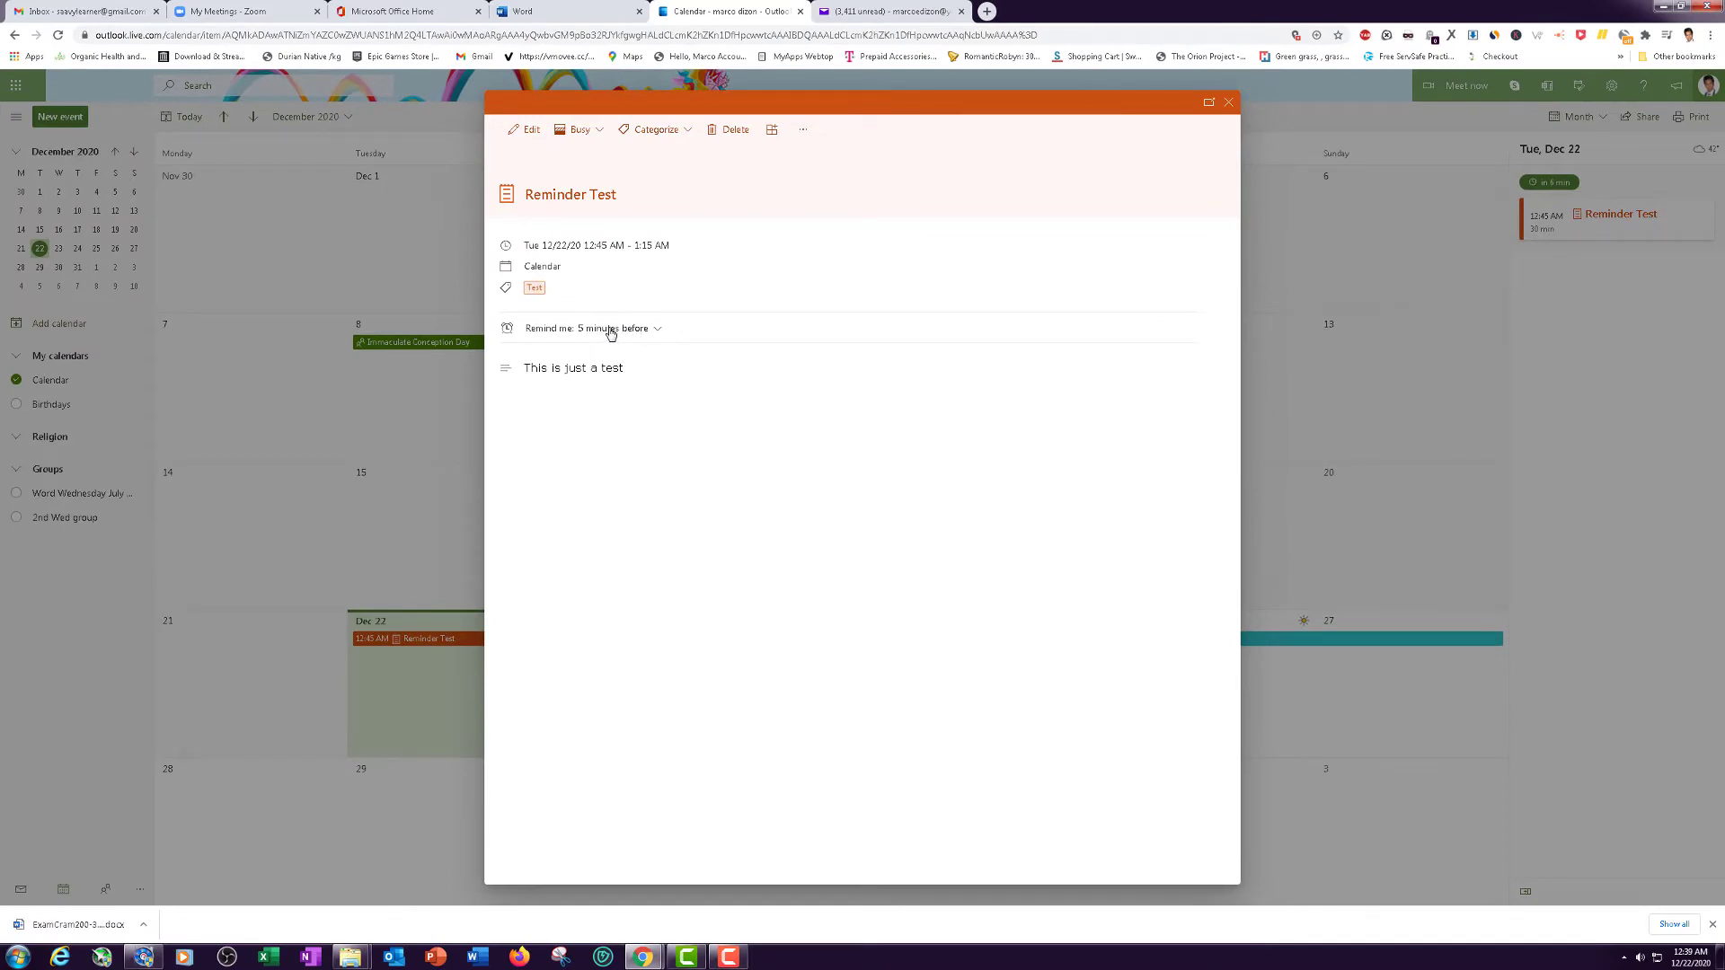
click(661, 330)
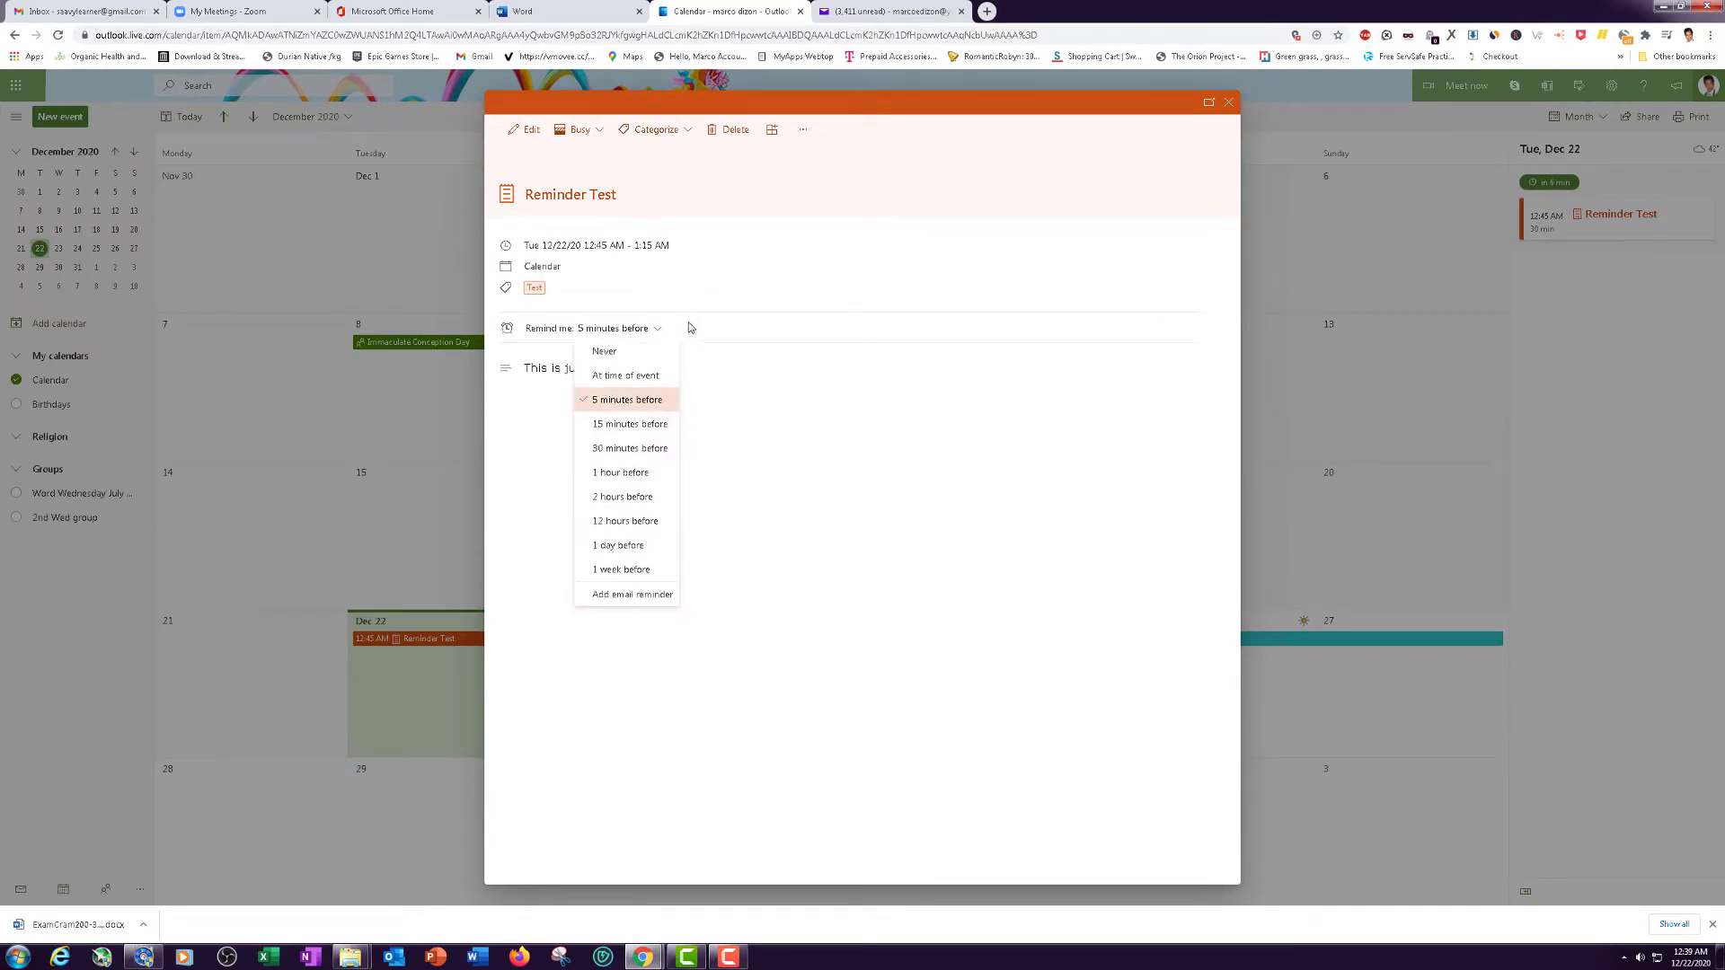
click(783, 304)
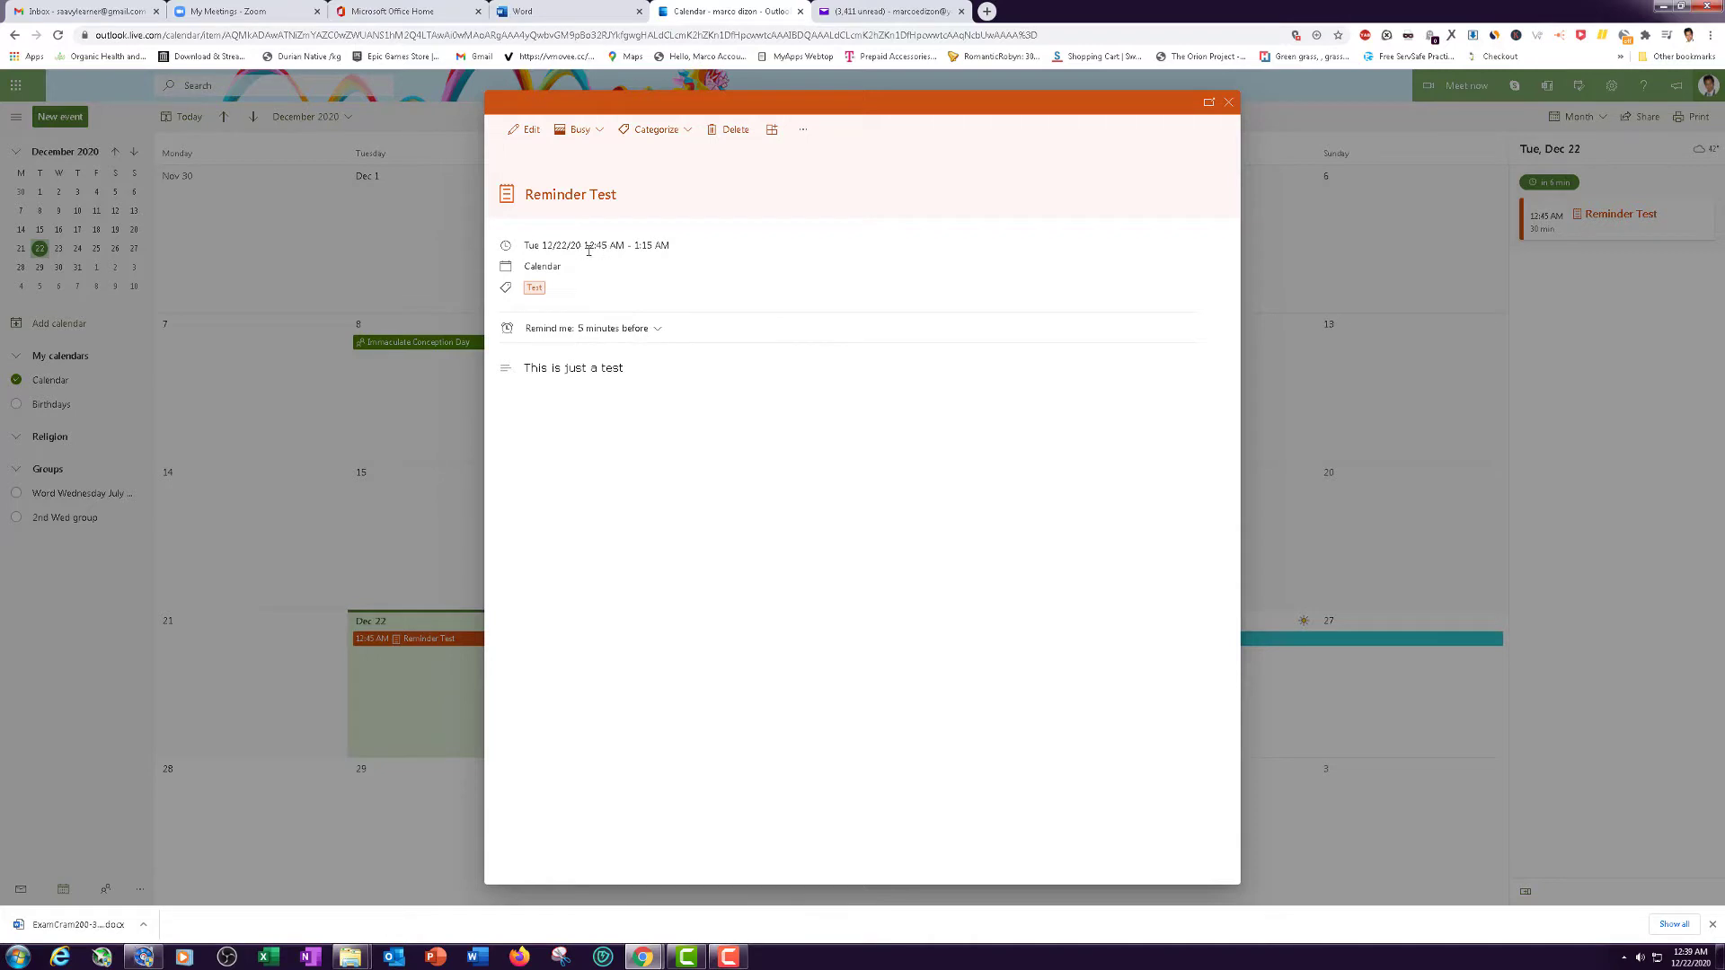
click(1227, 104)
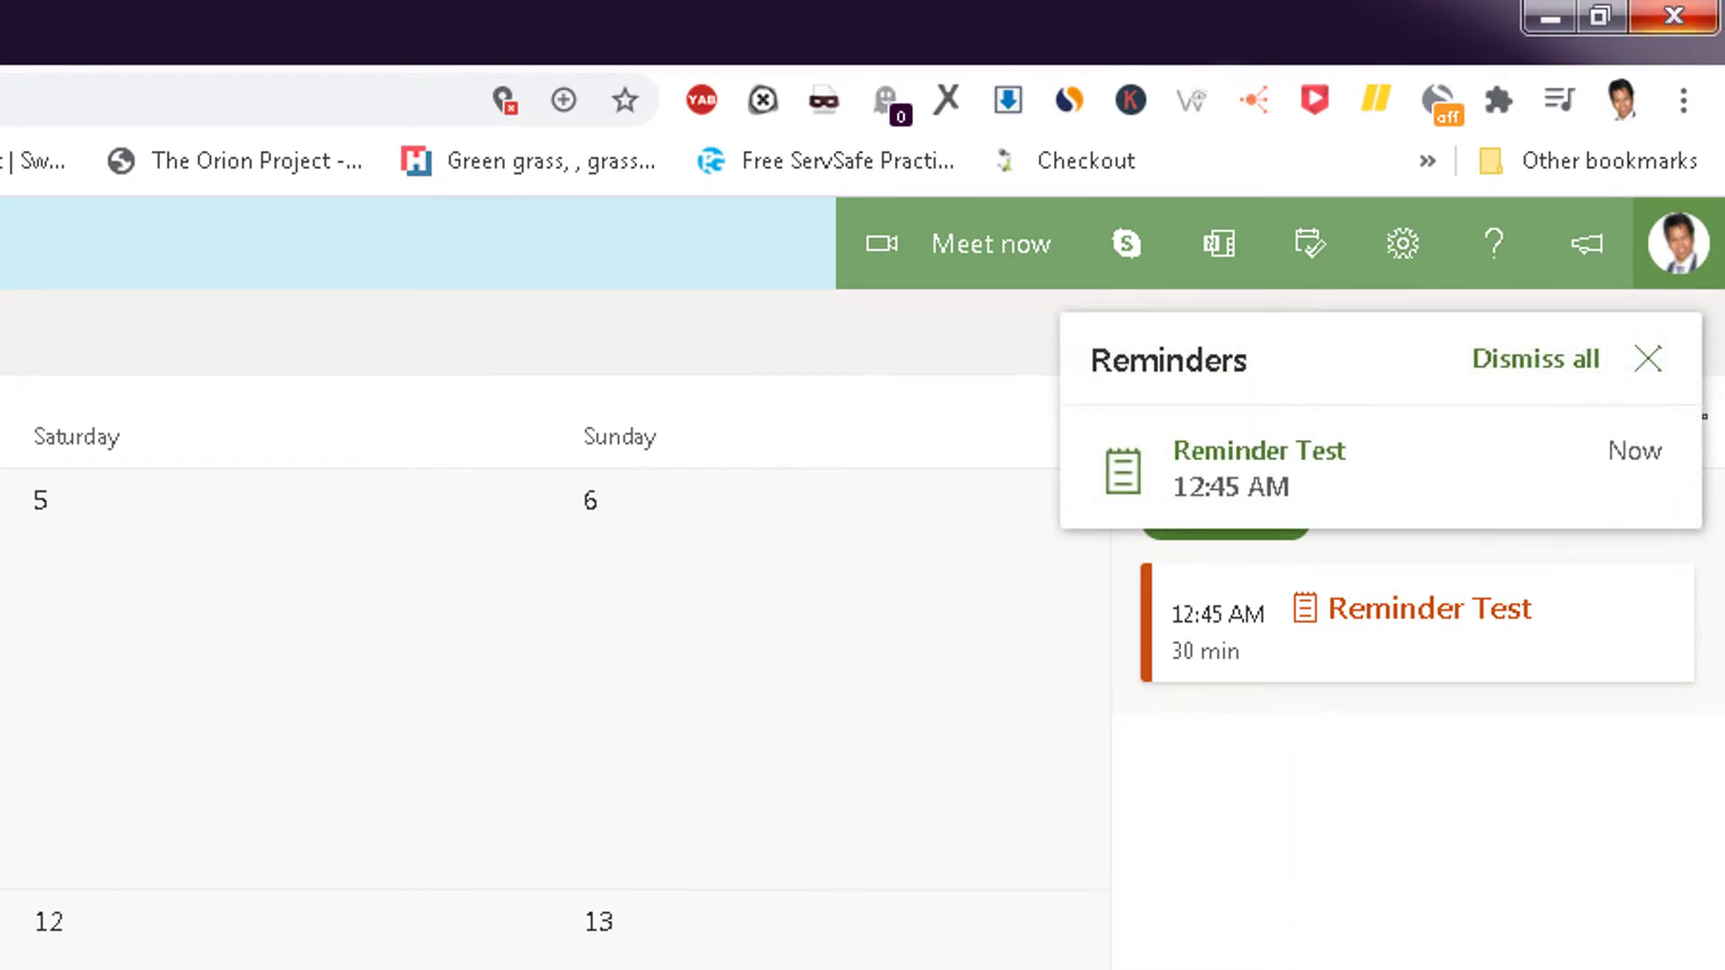
Open Reminder Test from its reminder, close its details, then dismiss the reminder.
mouse_move(1409, 469)
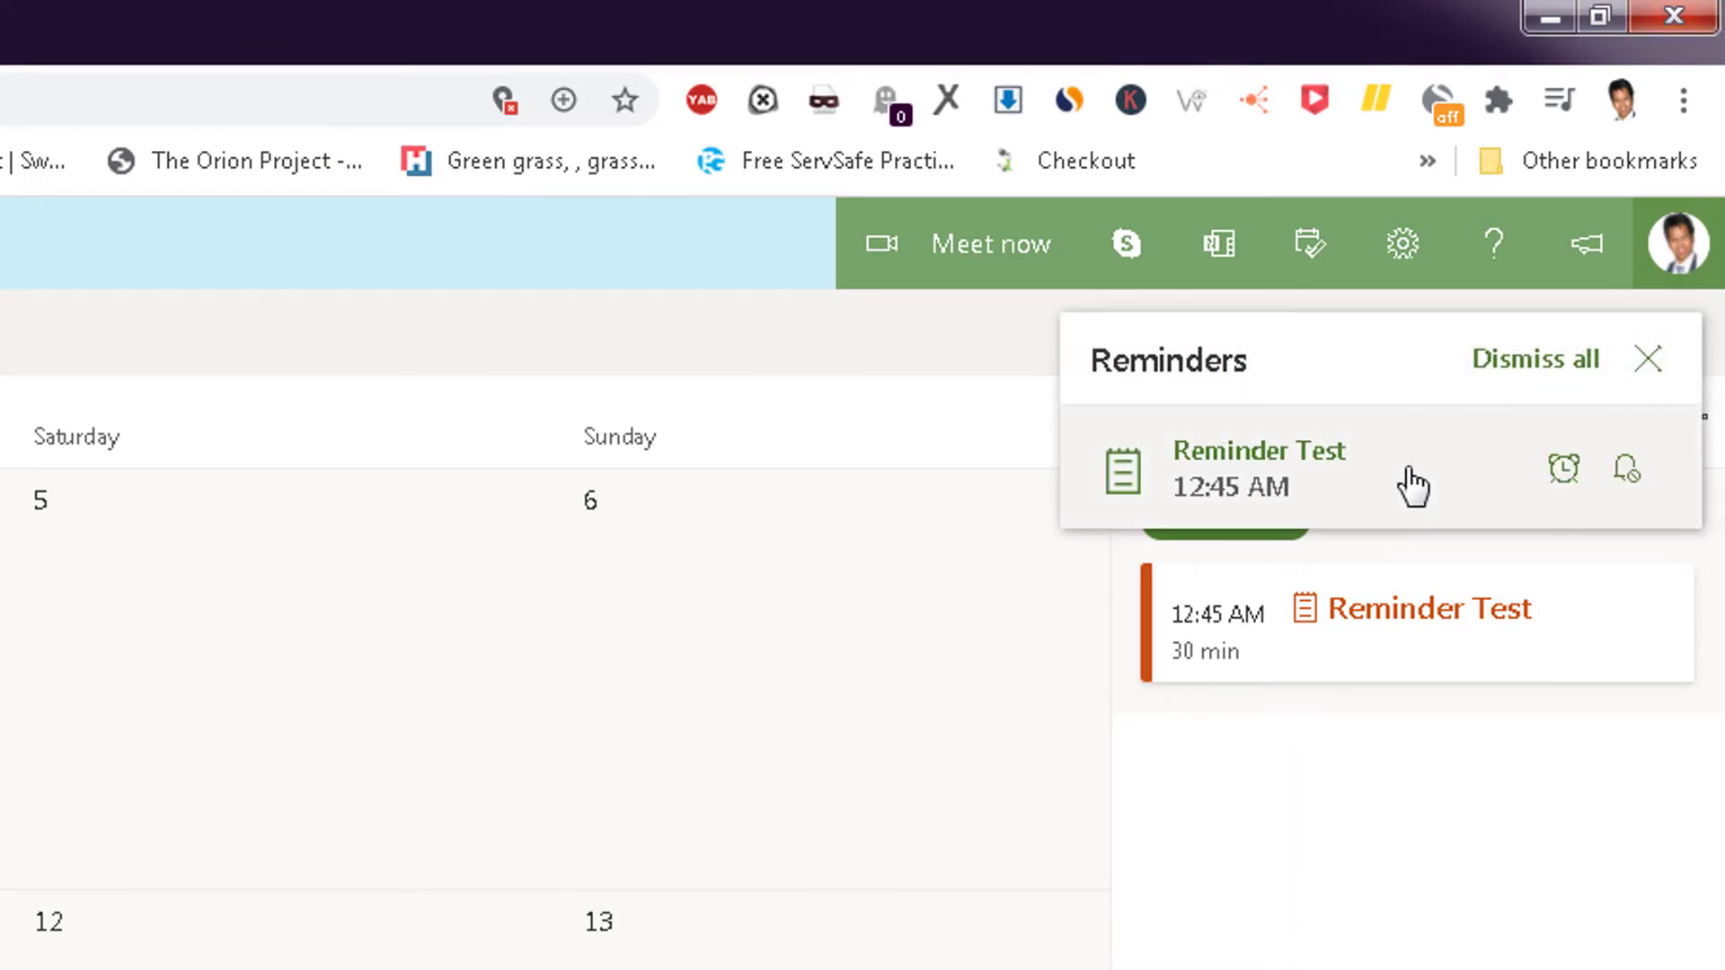
click(1269, 452)
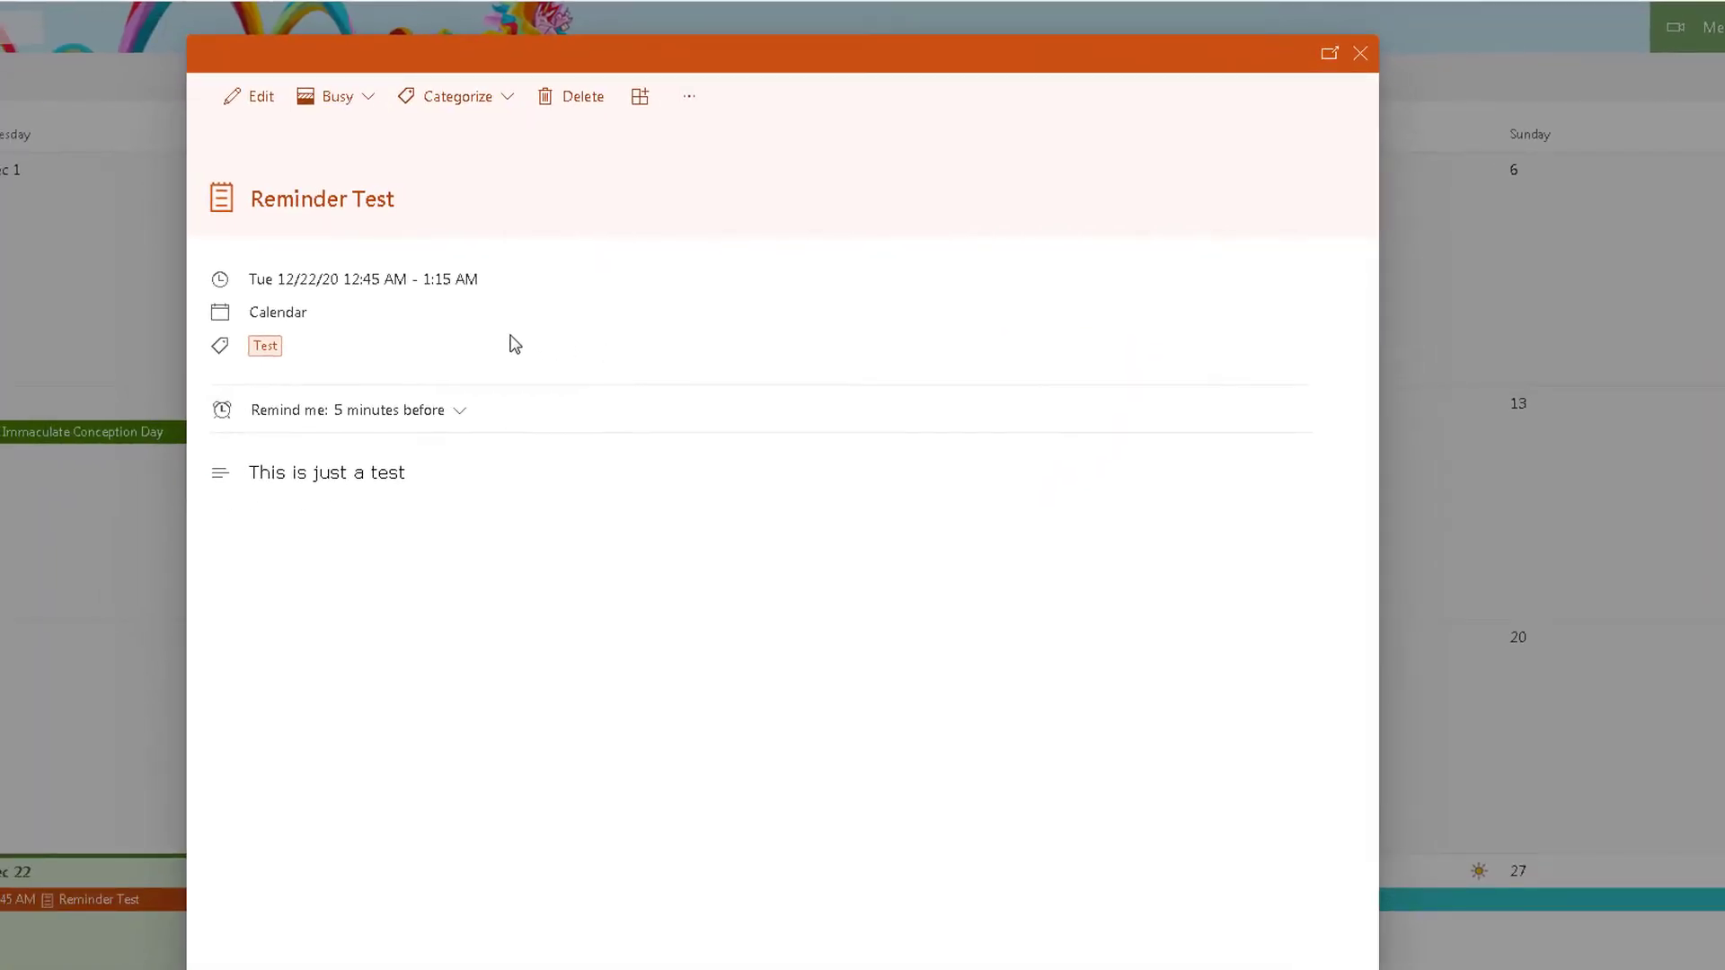
click(1361, 60)
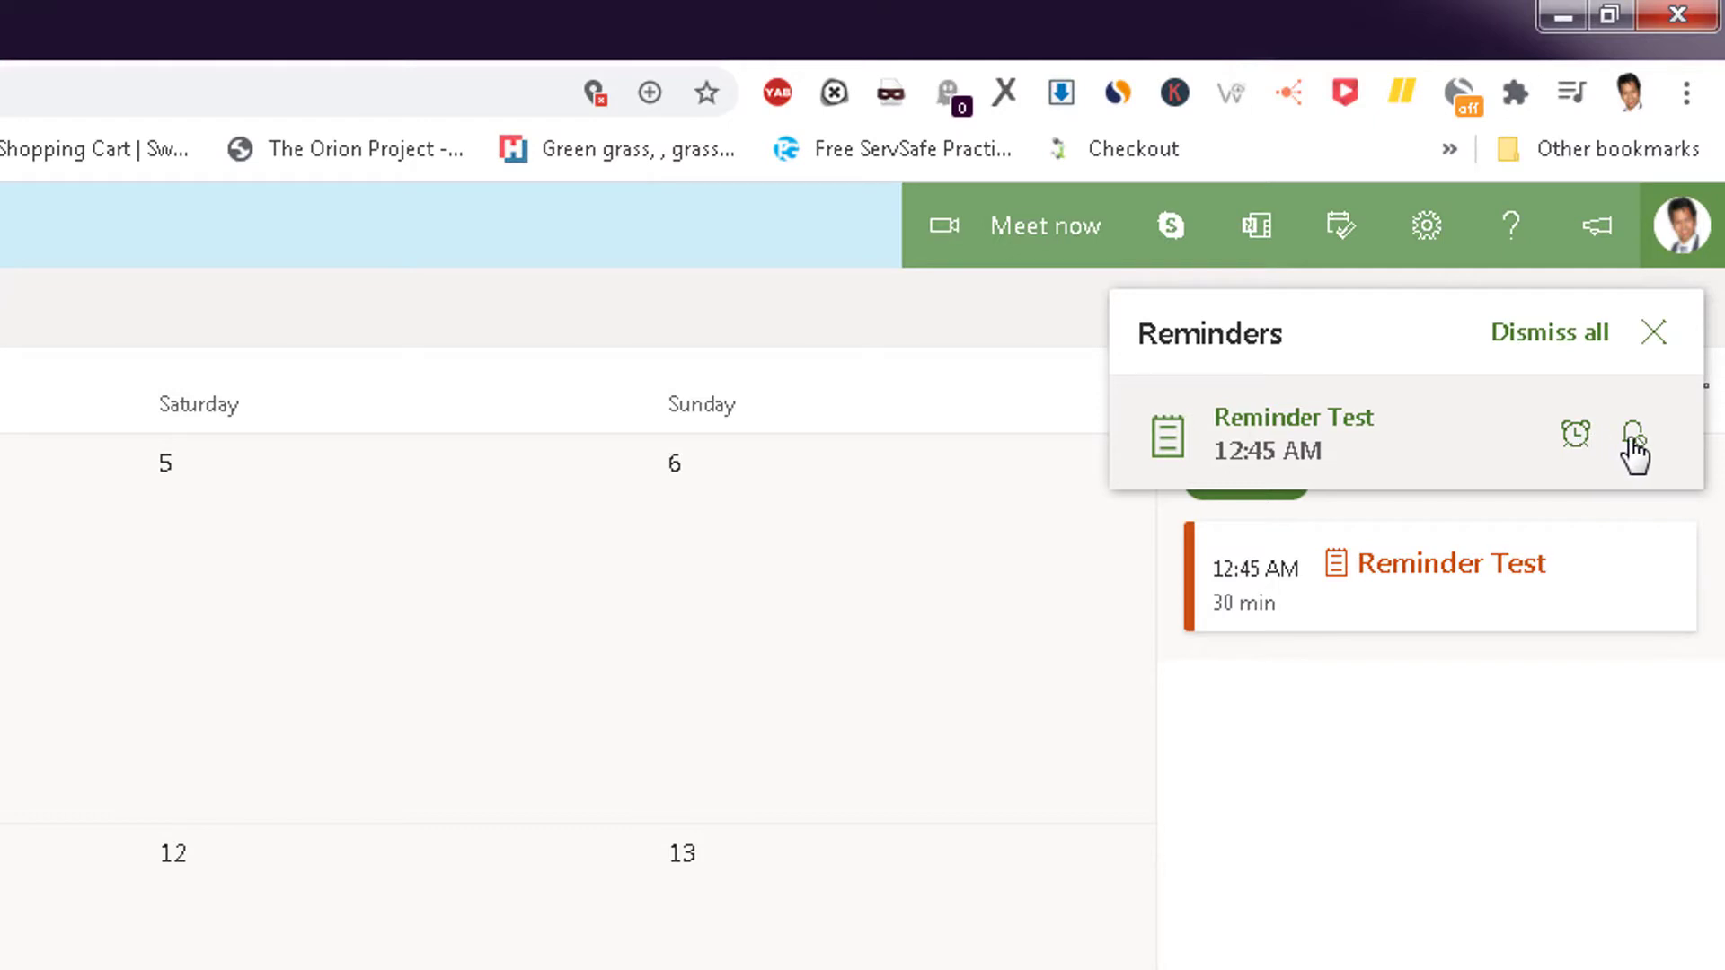
click(1633, 441)
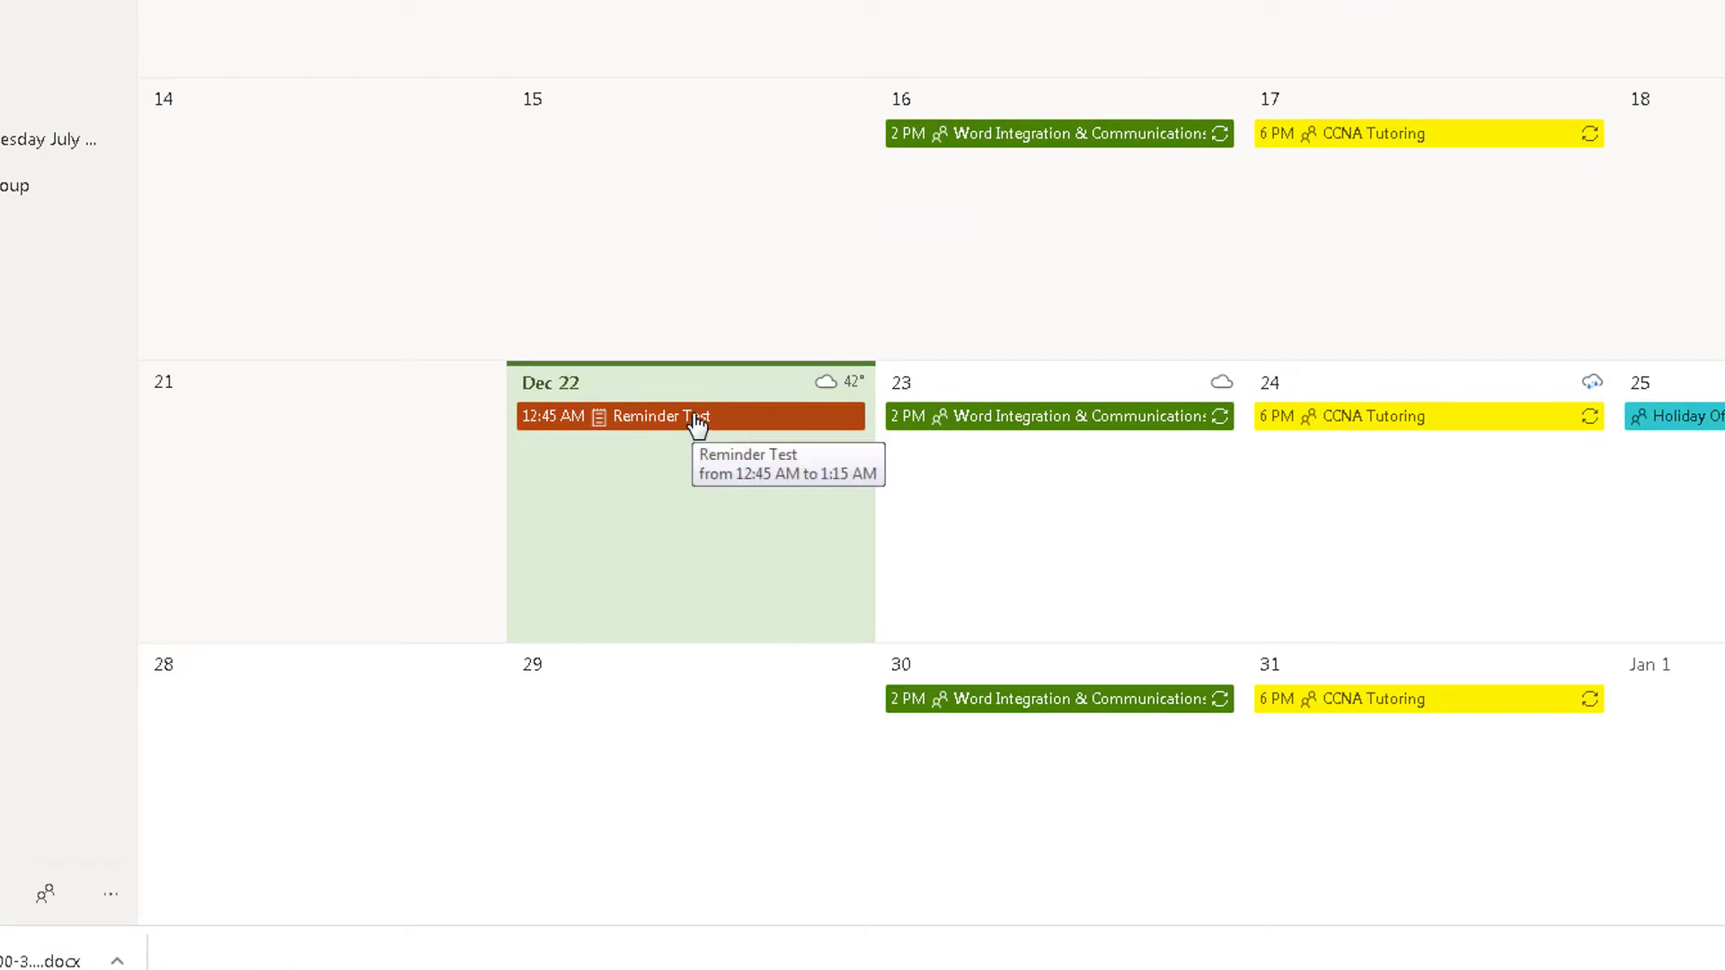
Delete the Reminder Test event from its right-click menu and confirm the deletion.
right_click(697, 420)
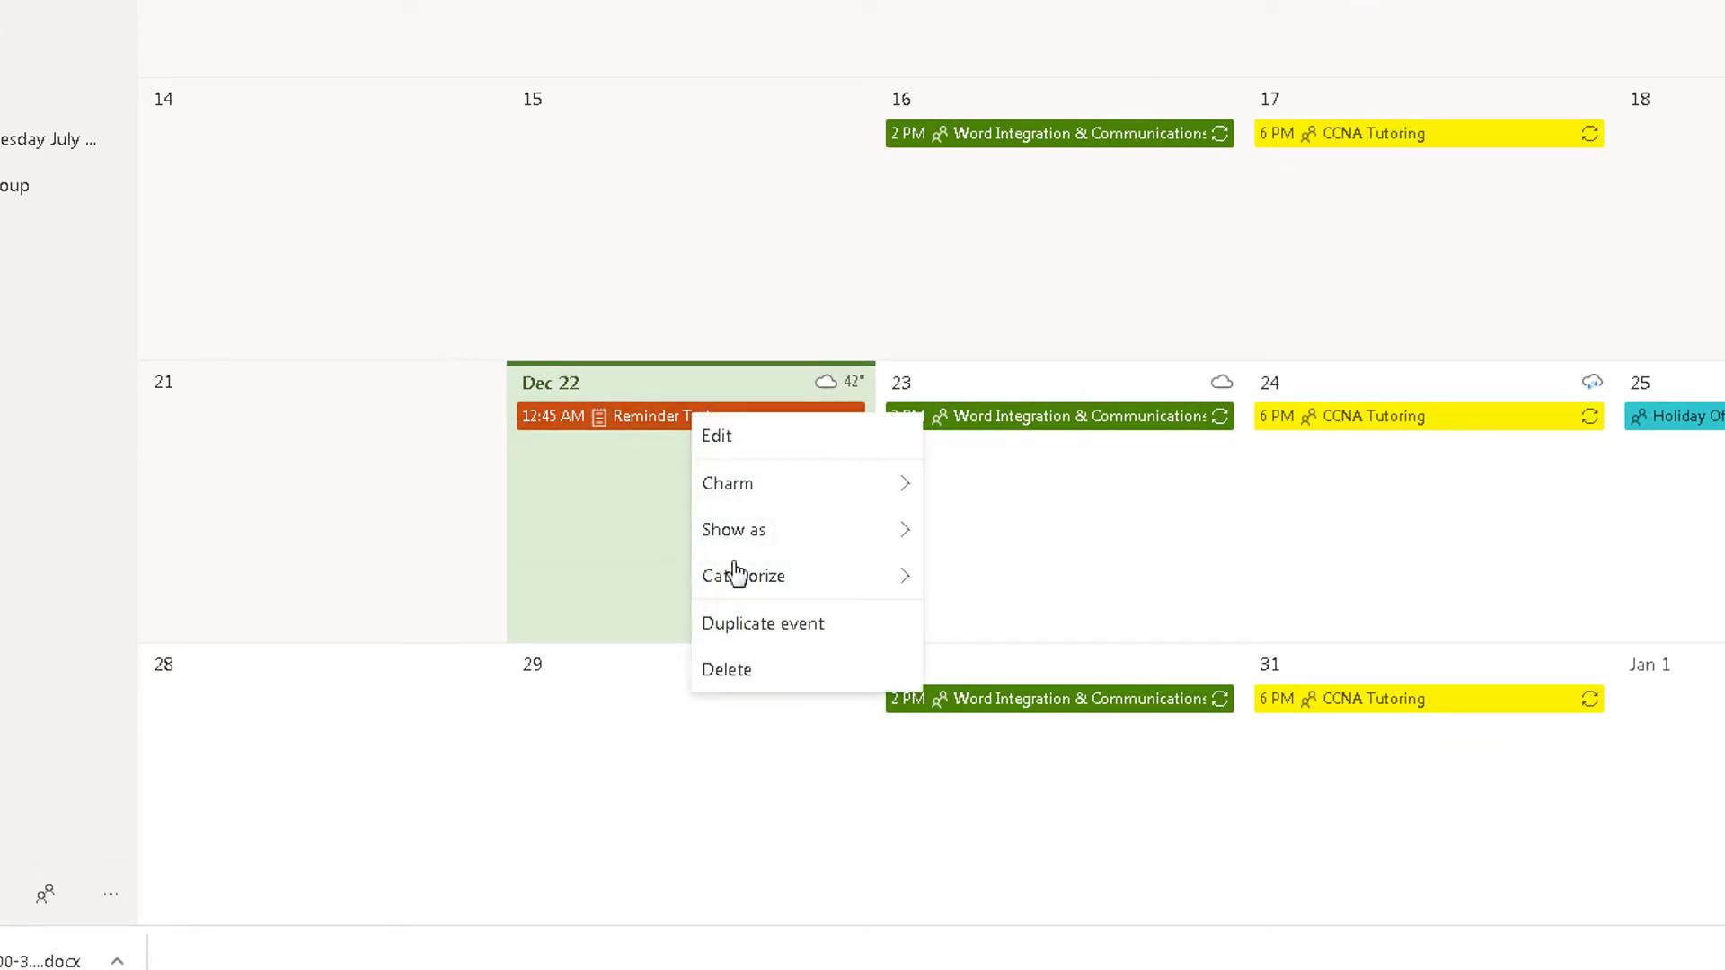
click(742, 672)
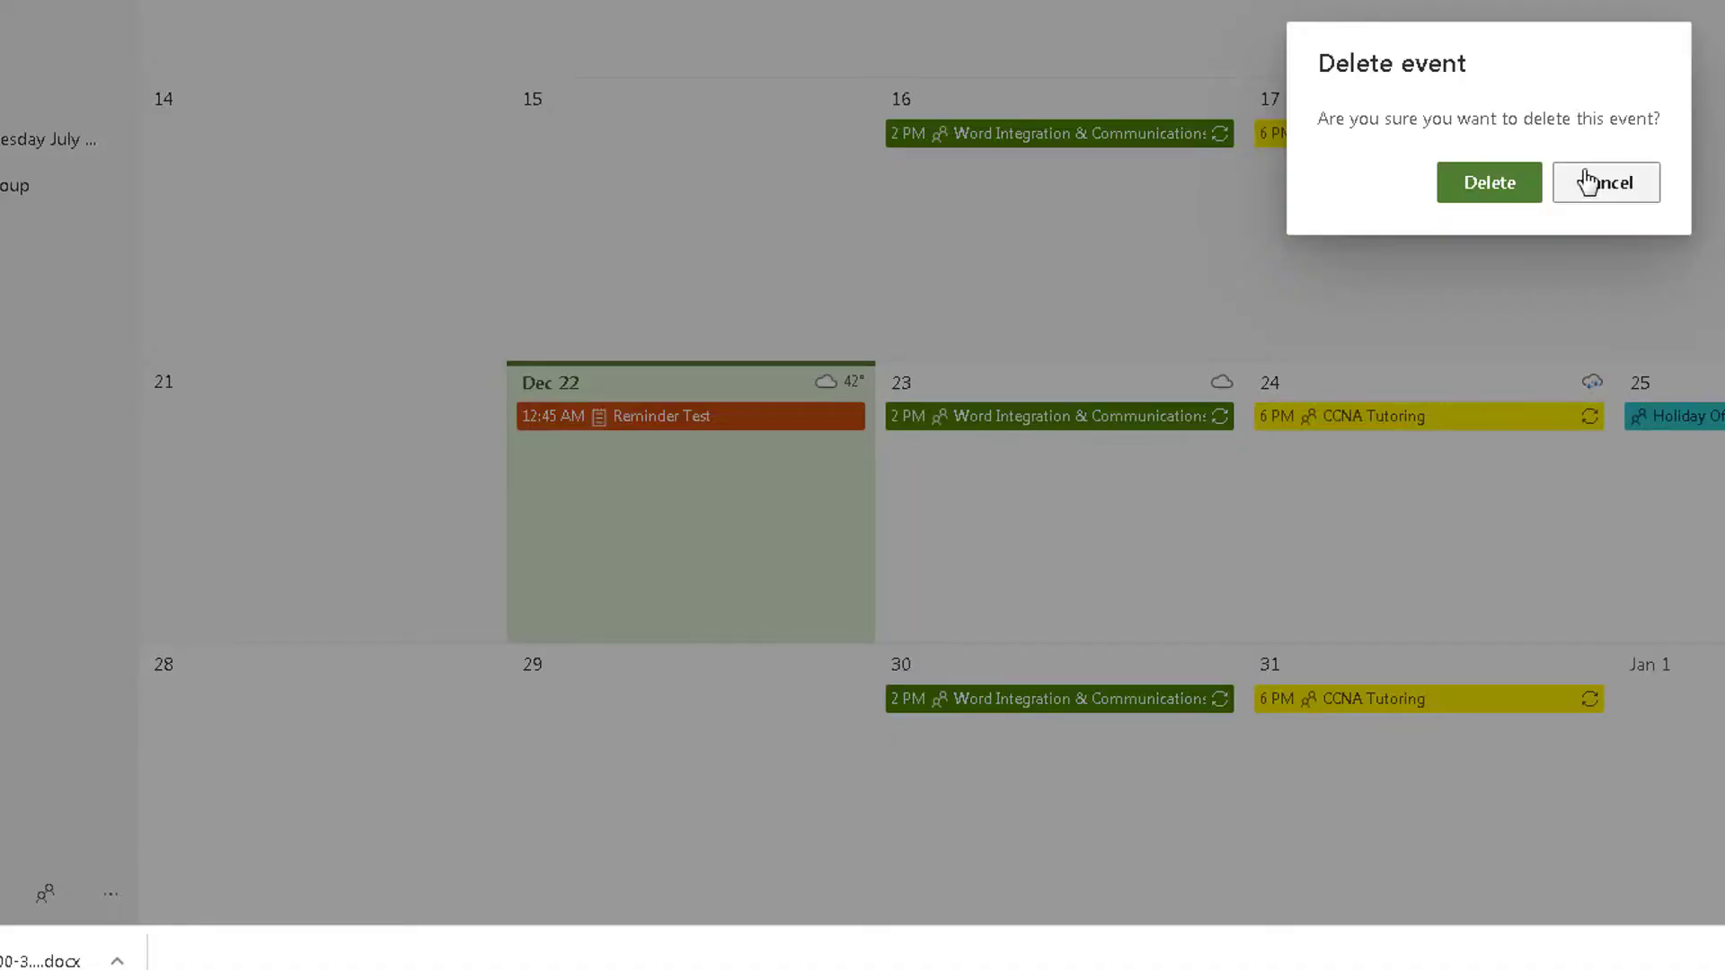
click(1488, 194)
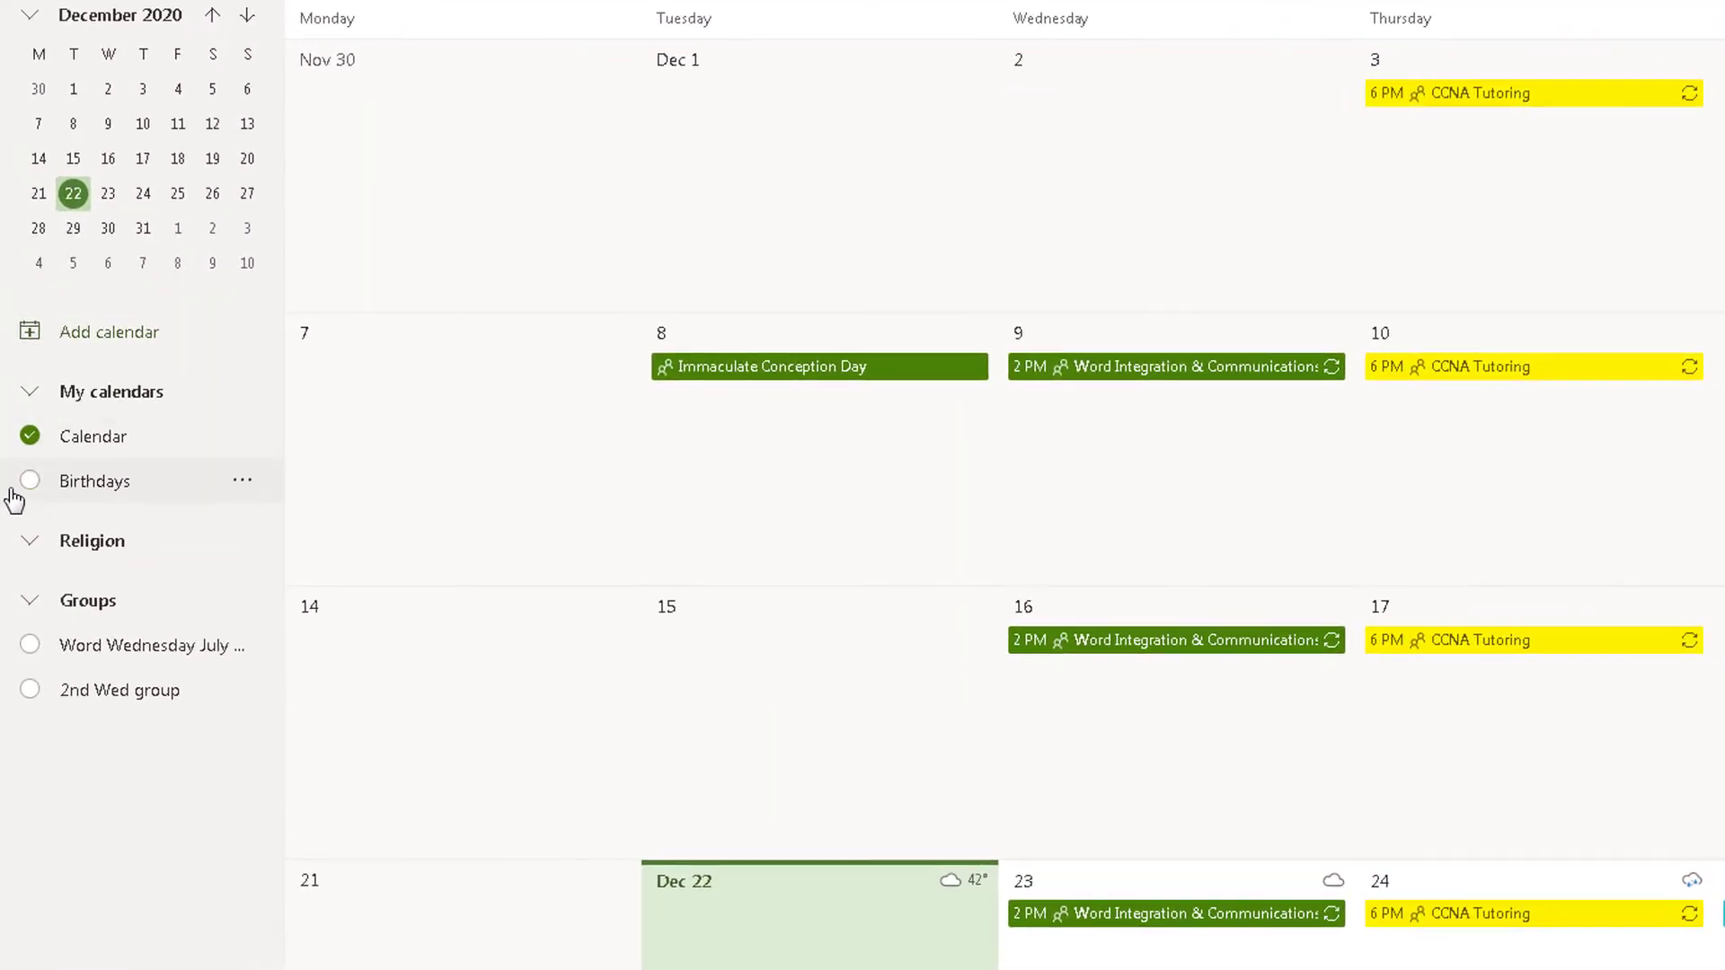
Add the Arlington Community High school calendar, found under Arlington County by zip code 22204.
click(70, 332)
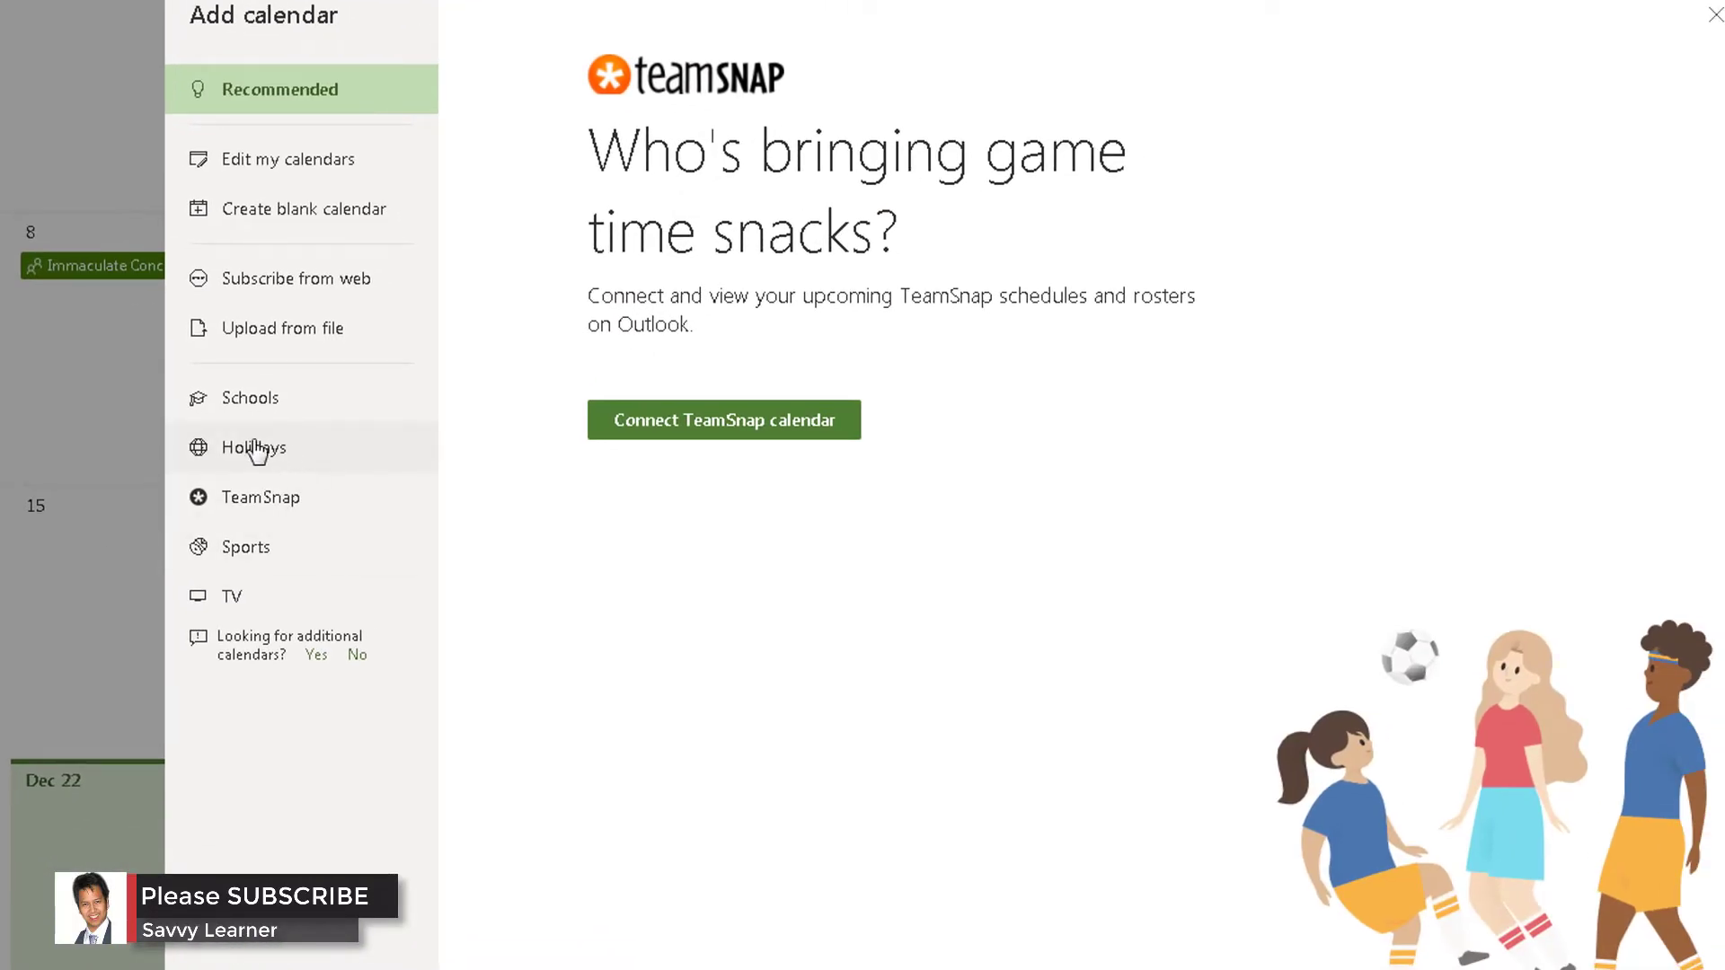
click(249, 400)
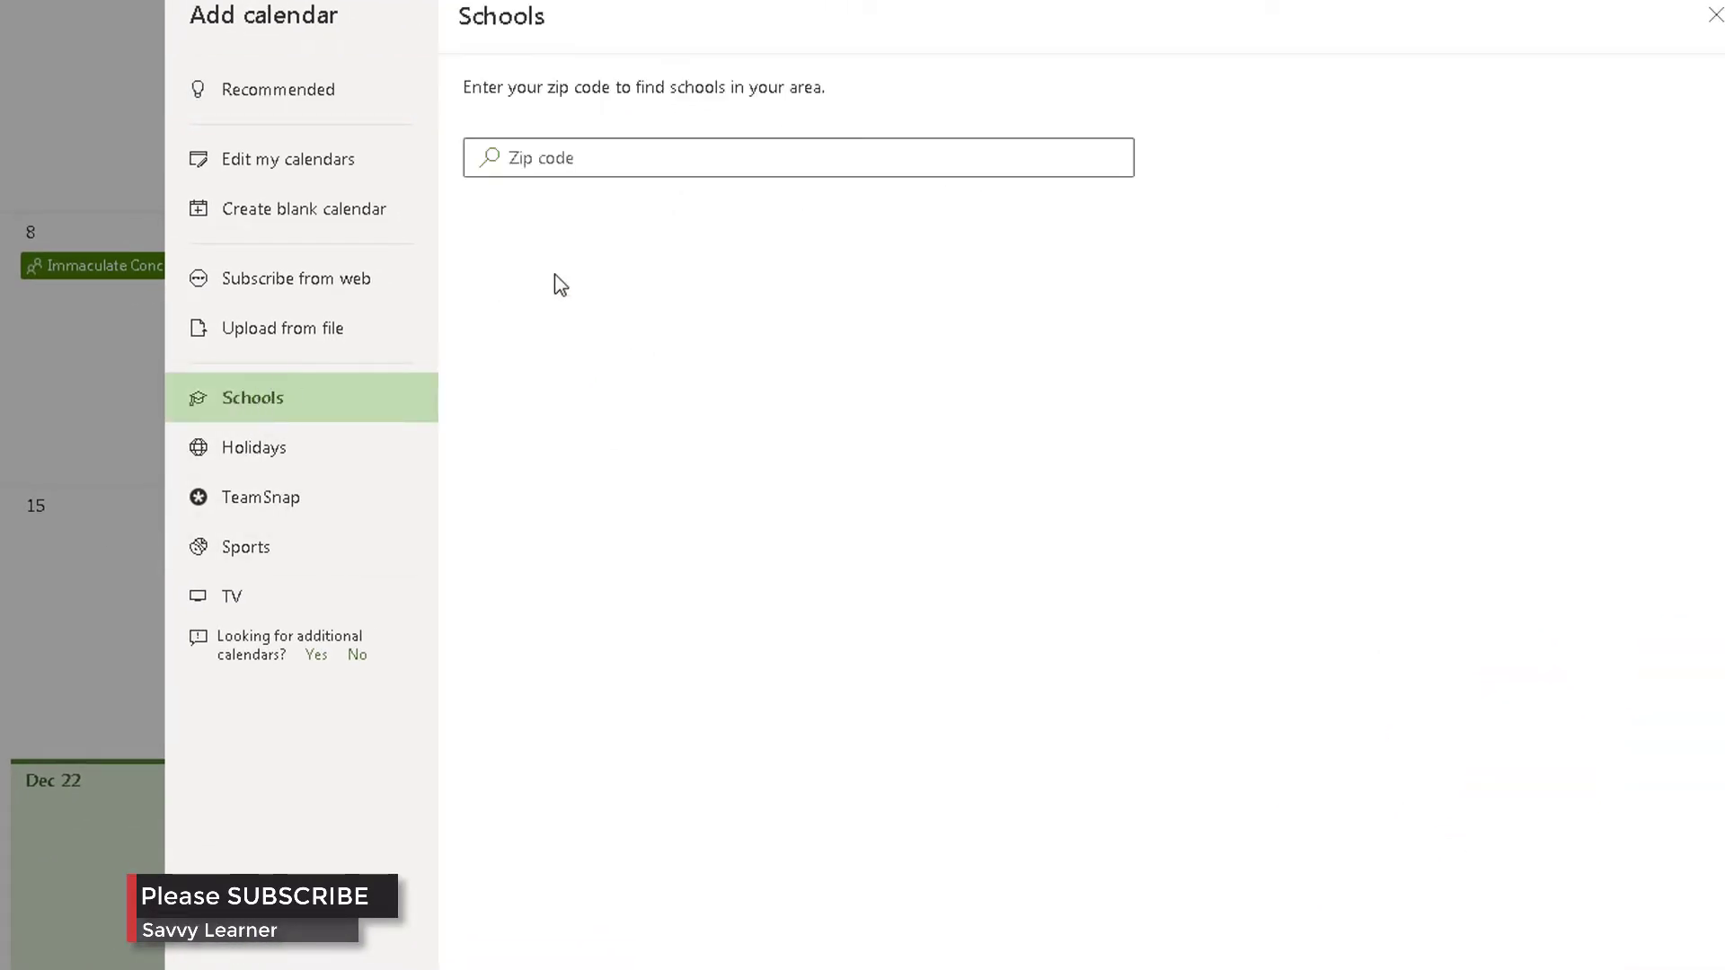
click(621, 164)
text(22204)
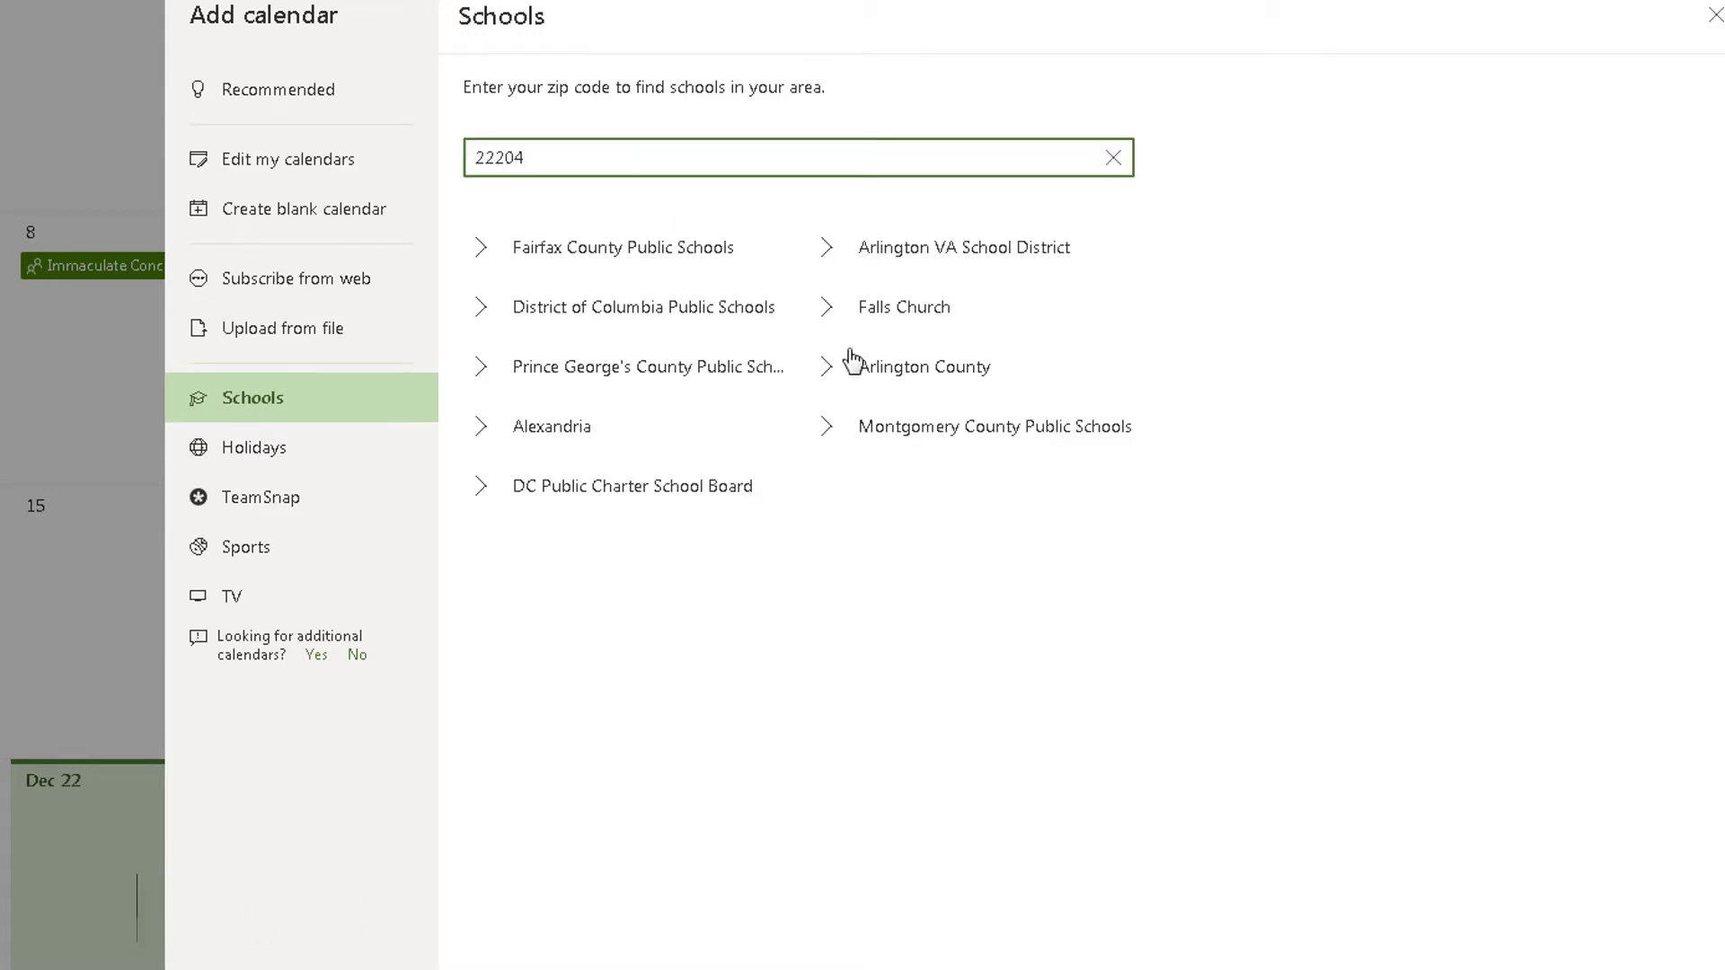
click(827, 368)
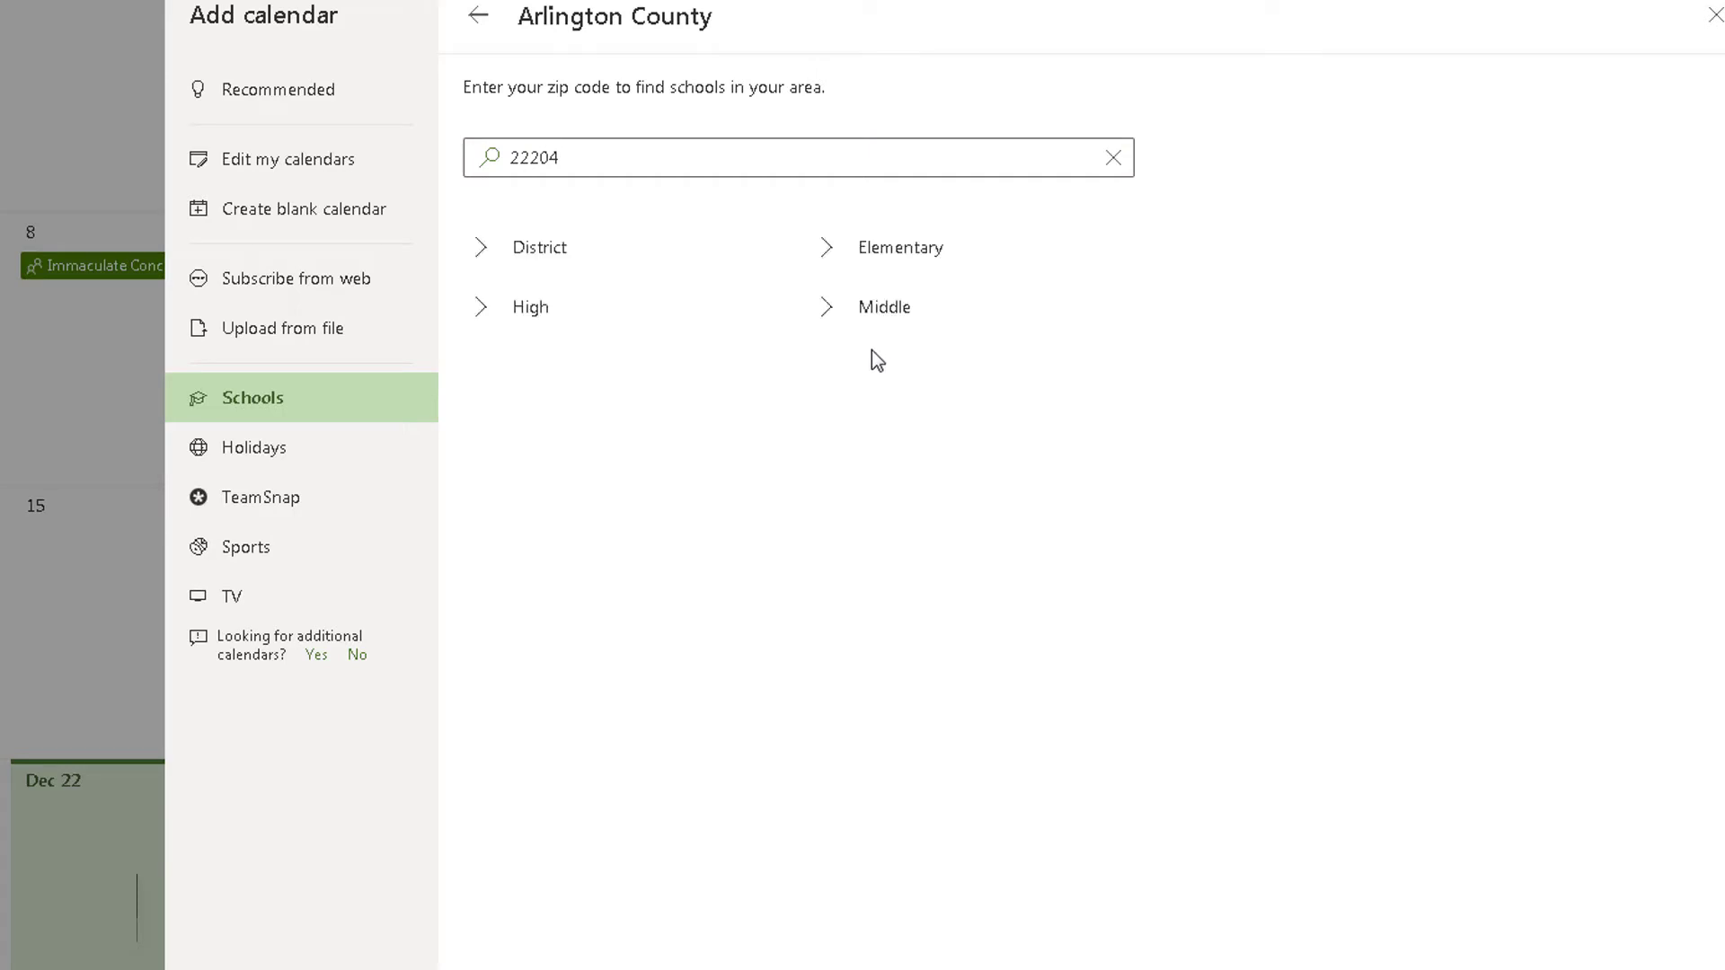
click(483, 315)
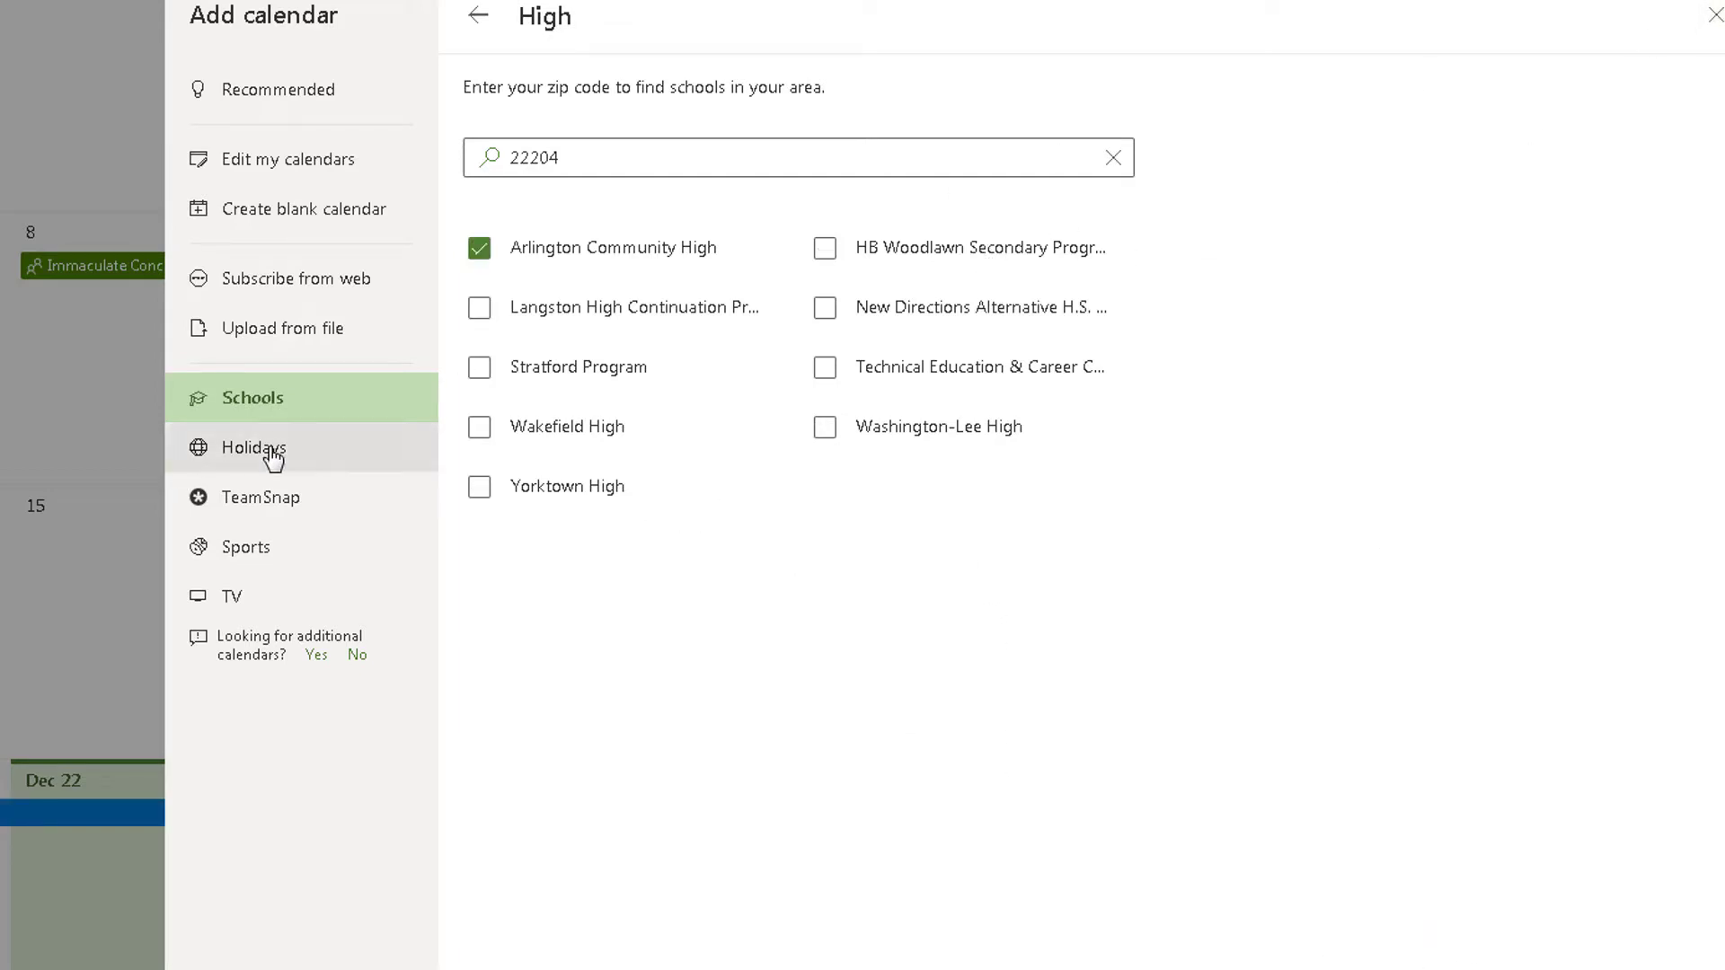
click(216, 451)
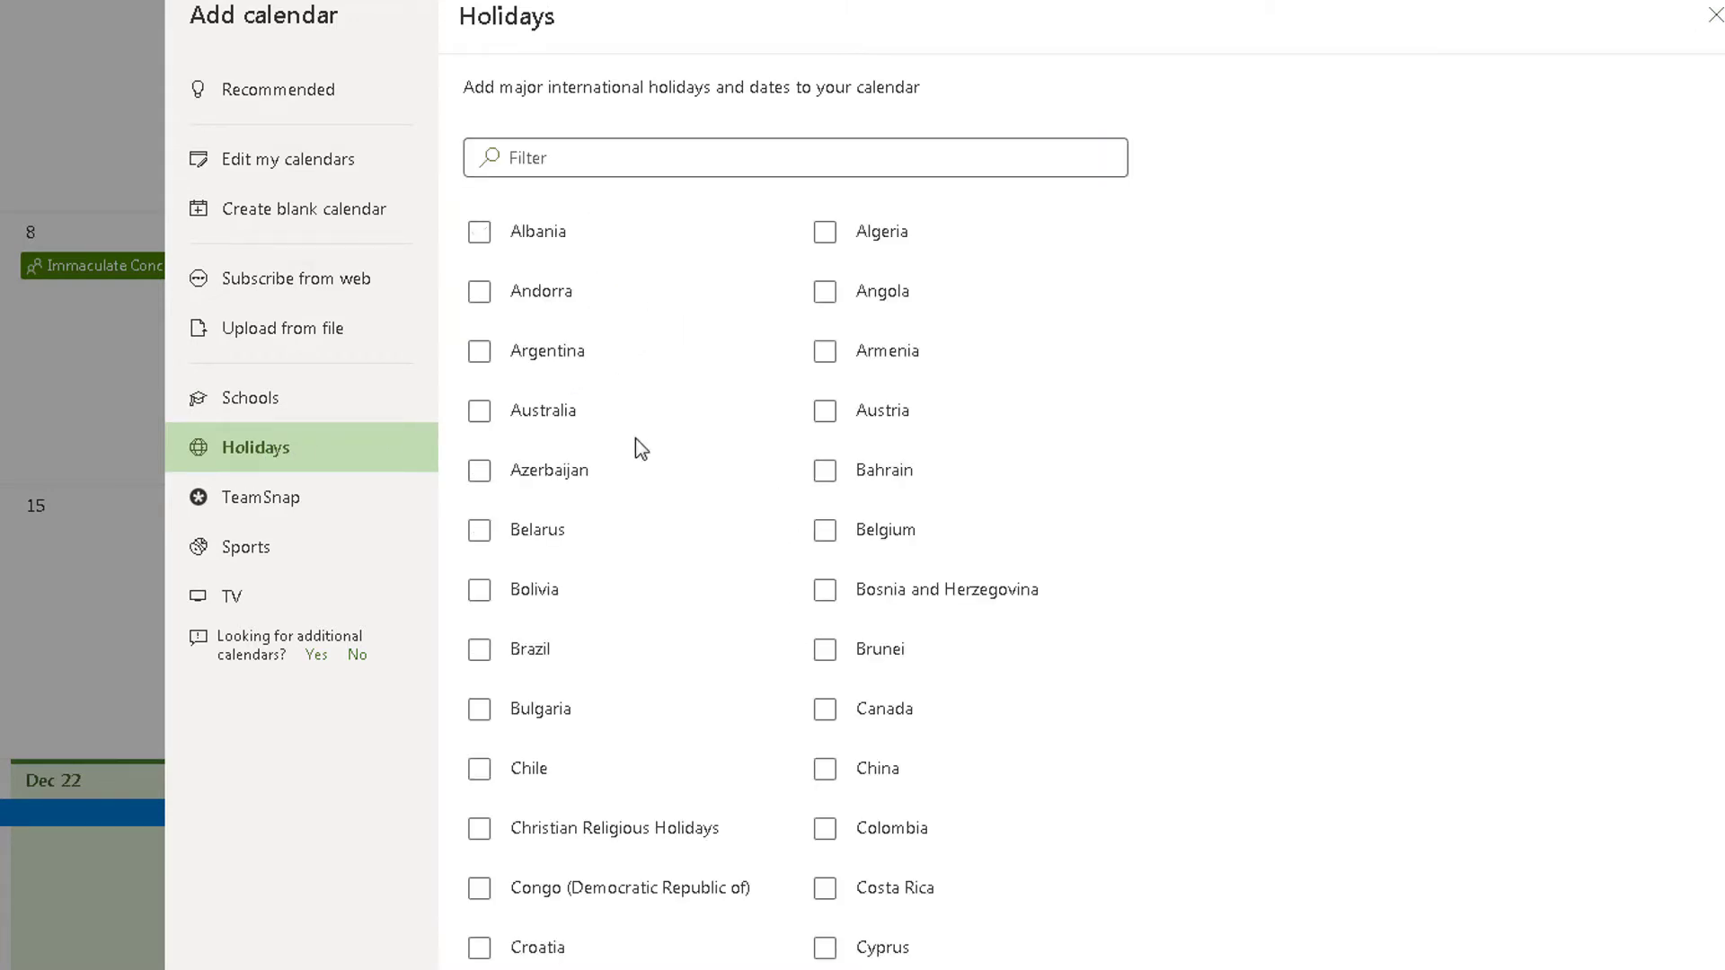
Filter the holiday calendars for 'united' and add the United States holidays calendar.
scroll(716, 631, down, 2)
scroll(593, 337, up, 2)
click(628, 157)
text(usa)
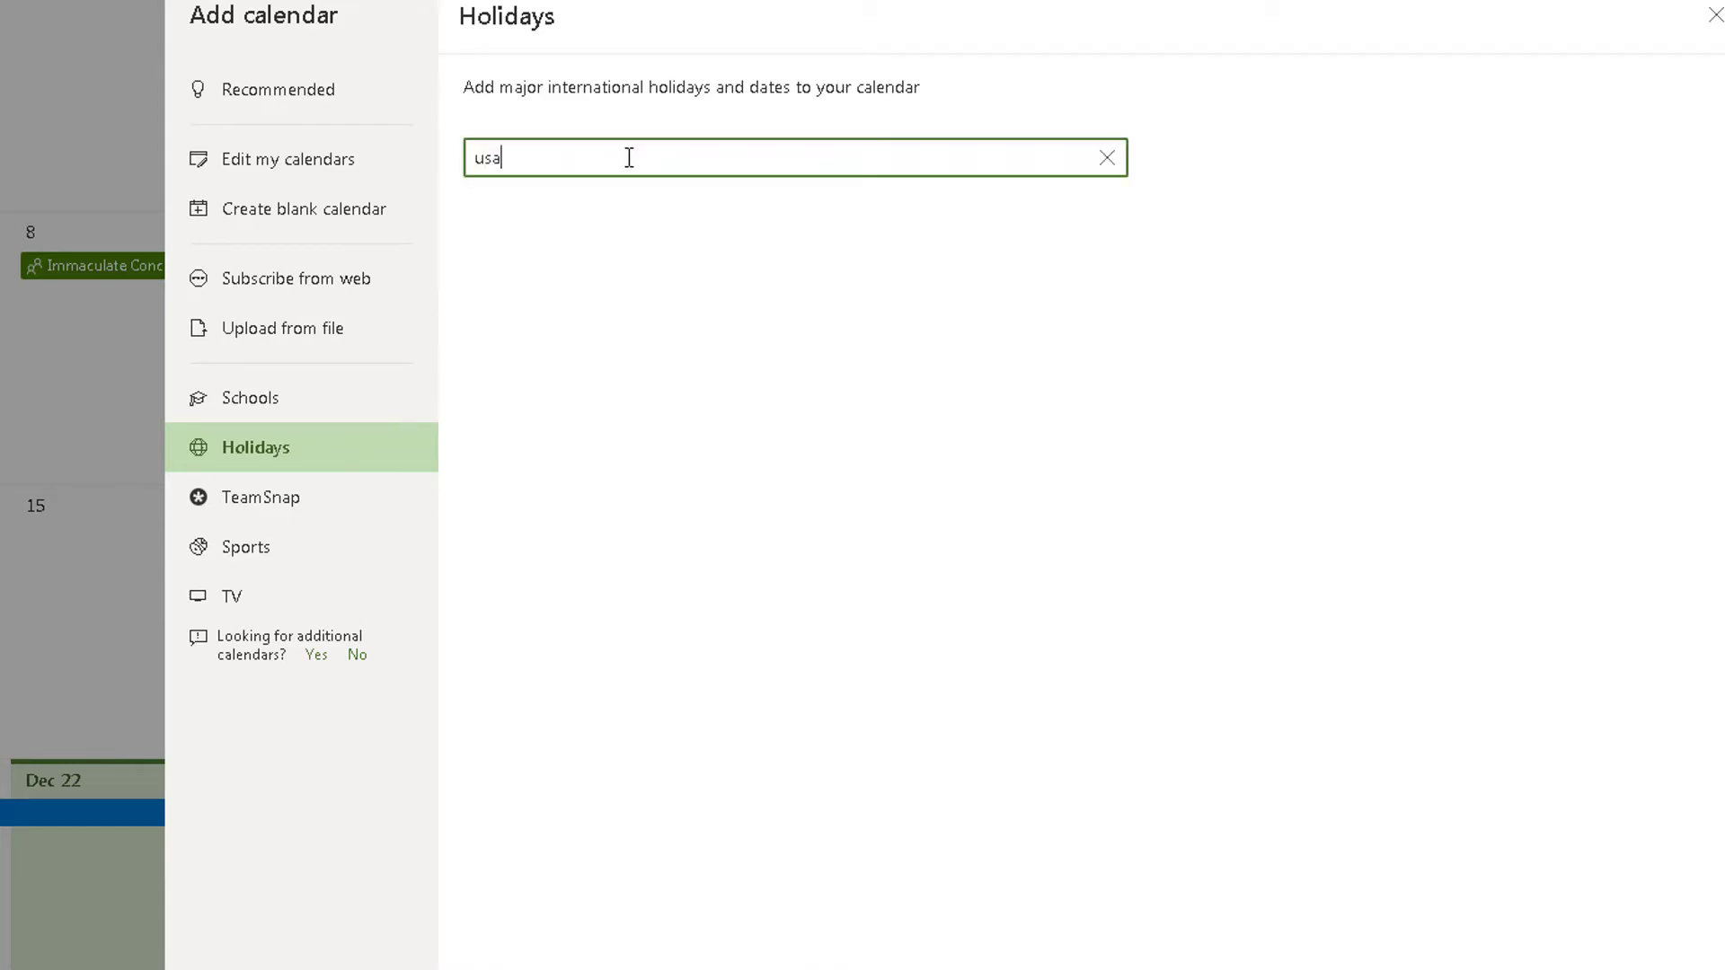
key(BackSpace)
key(BackSpace)
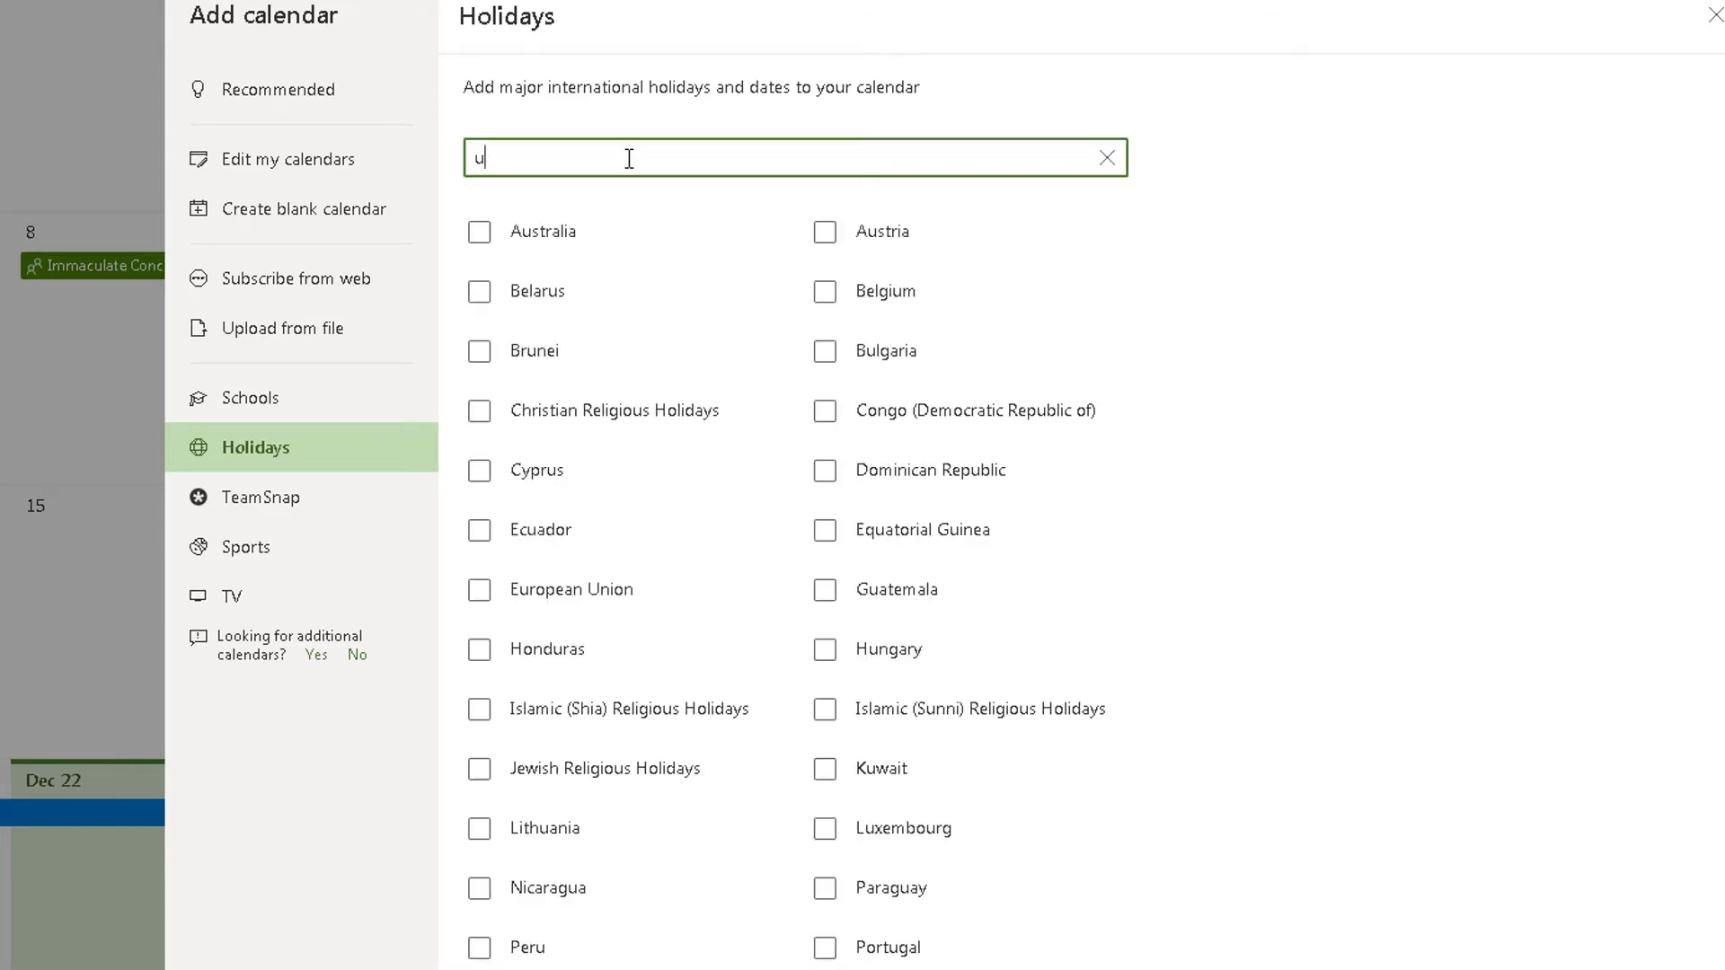
text(nited)
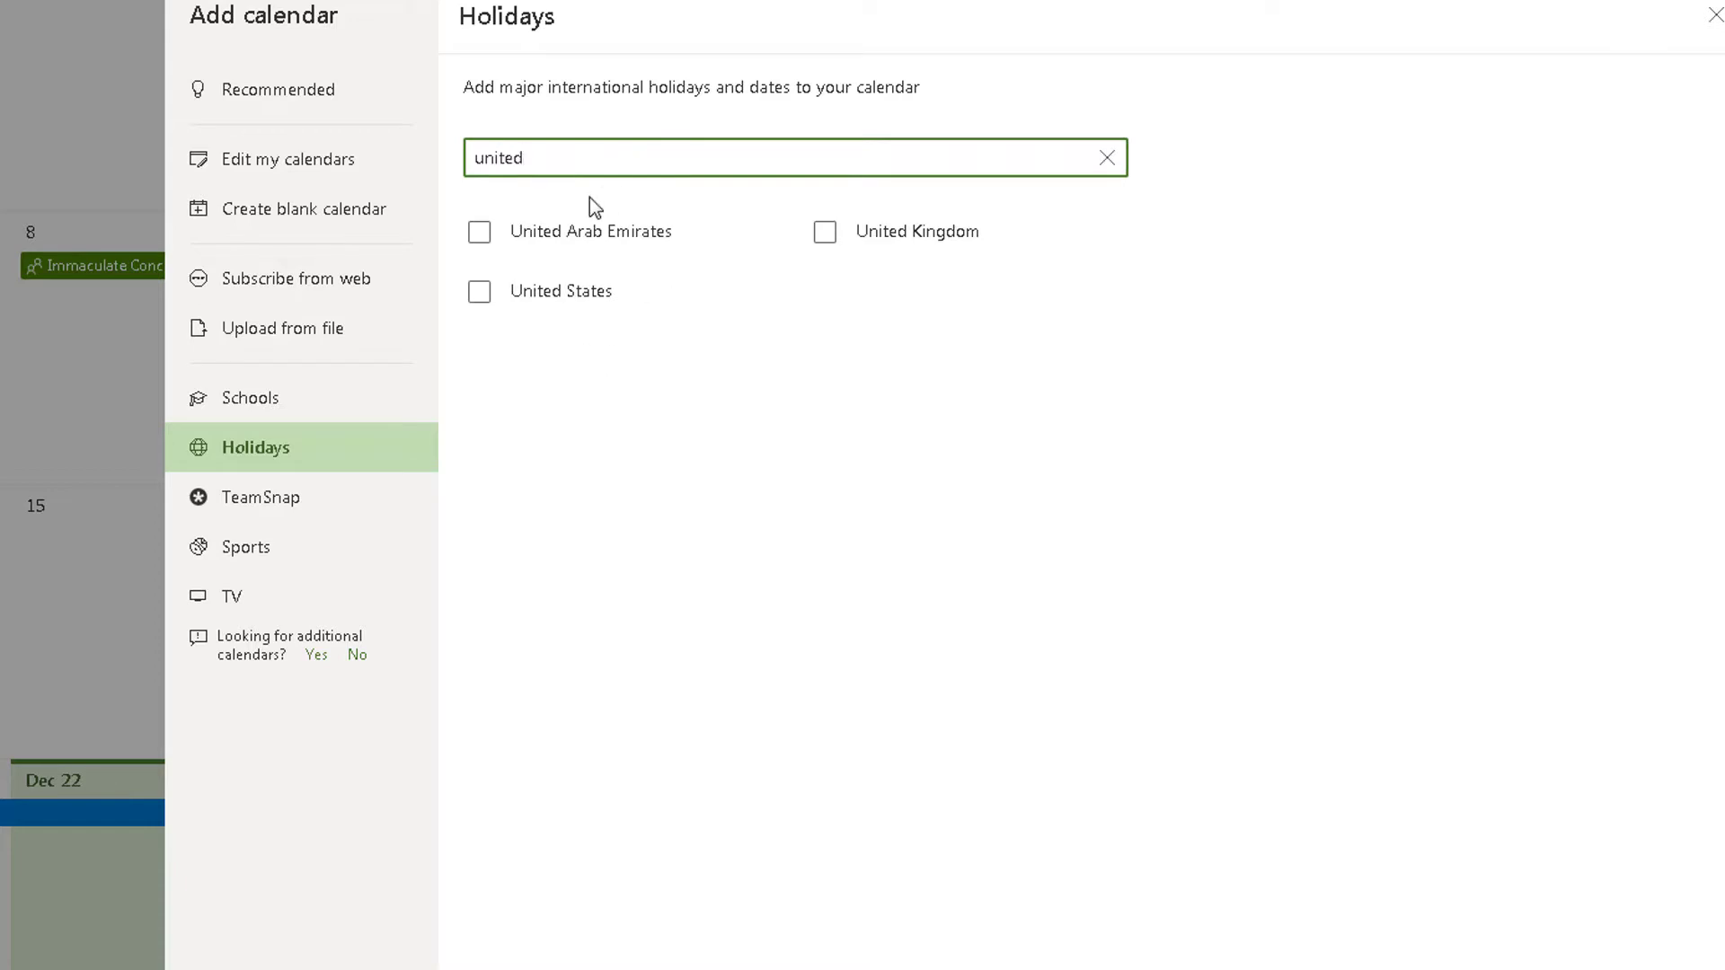
click(479, 293)
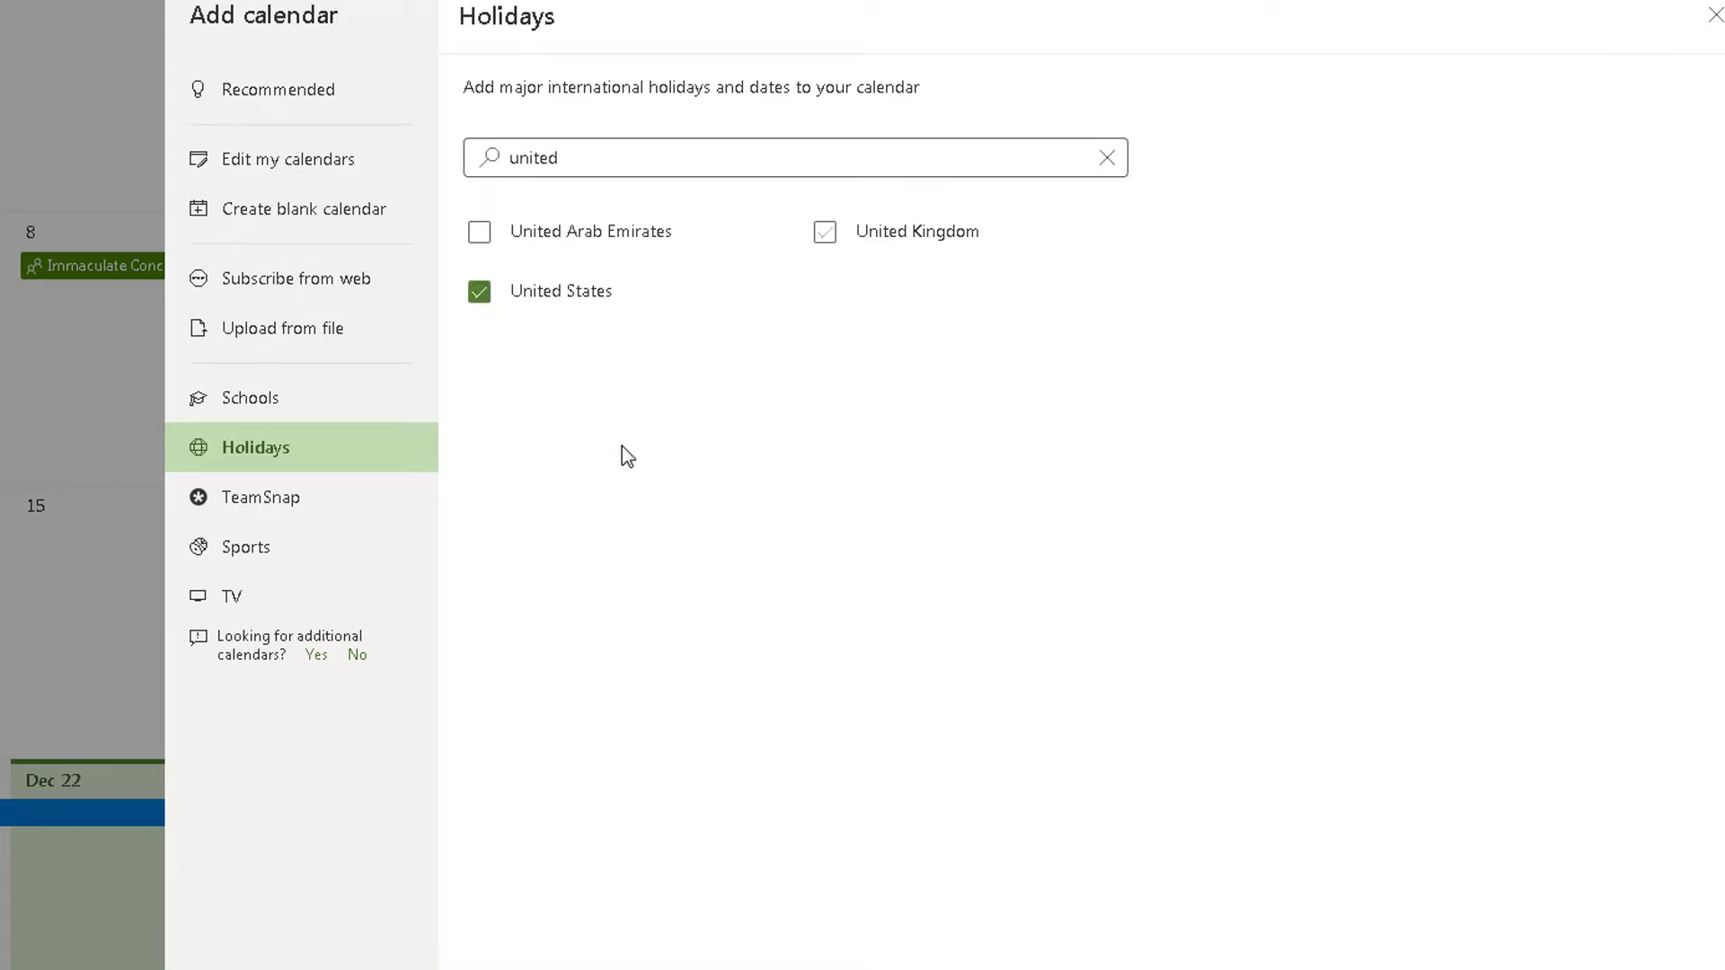
click(267, 557)
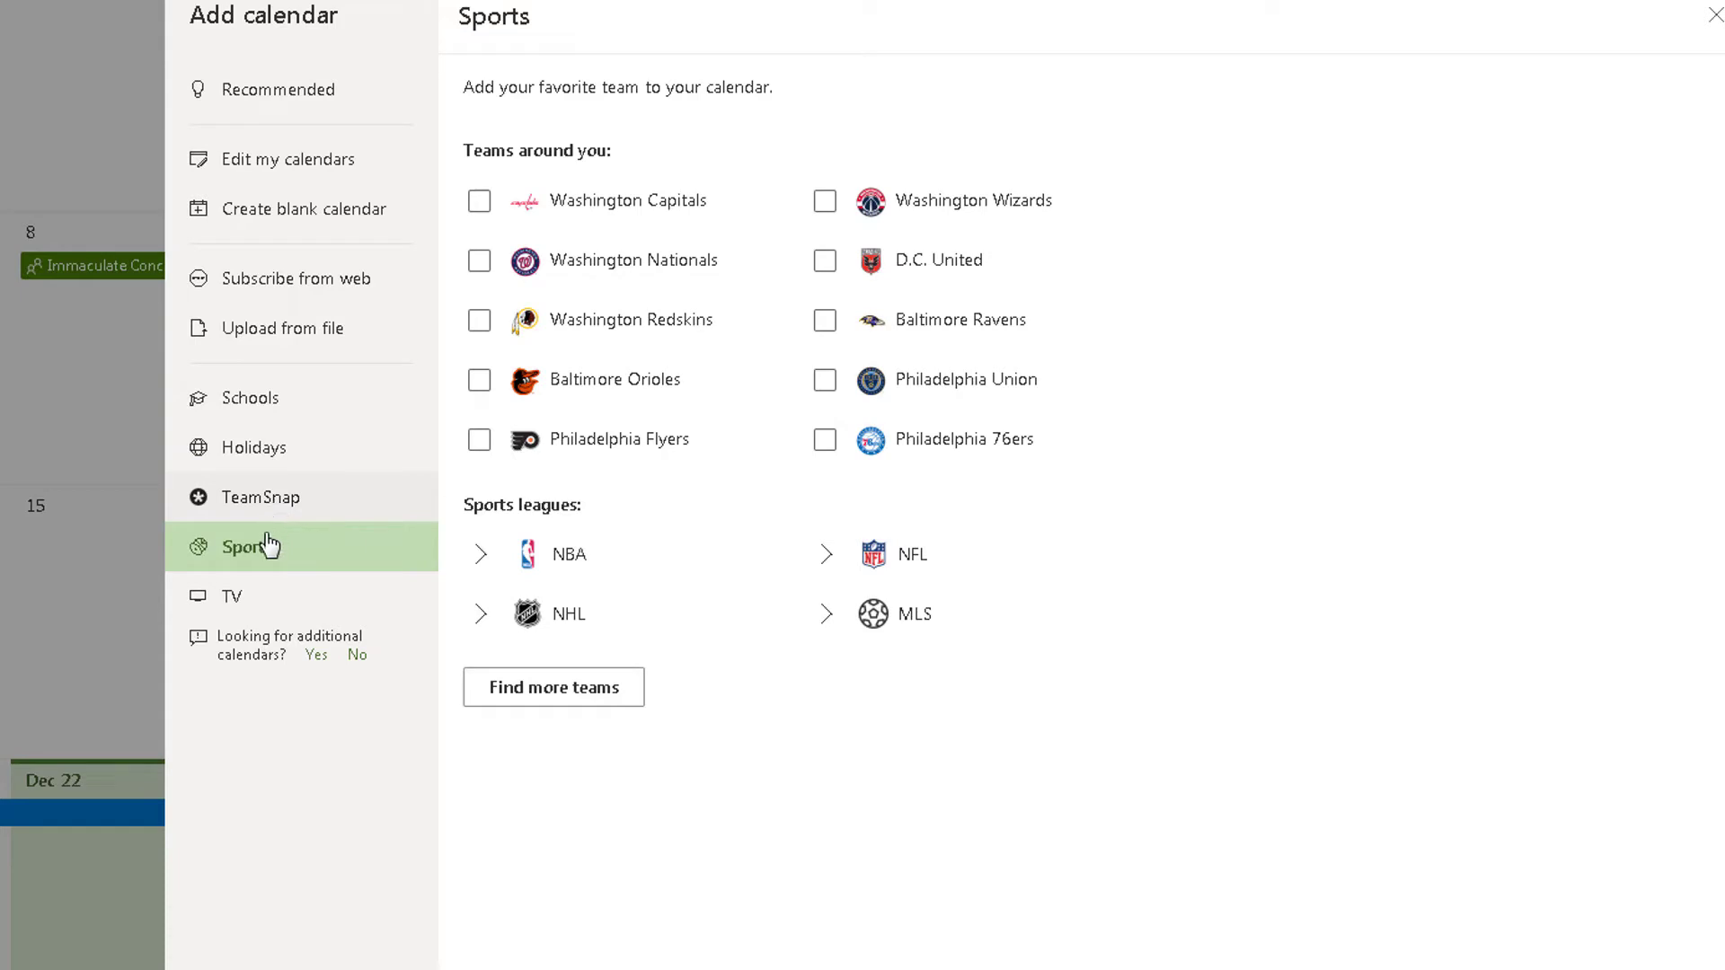
Browse TV calendars to Animal Planet (East) under Eastern Standard Time, then close Add calendar.
click(248, 610)
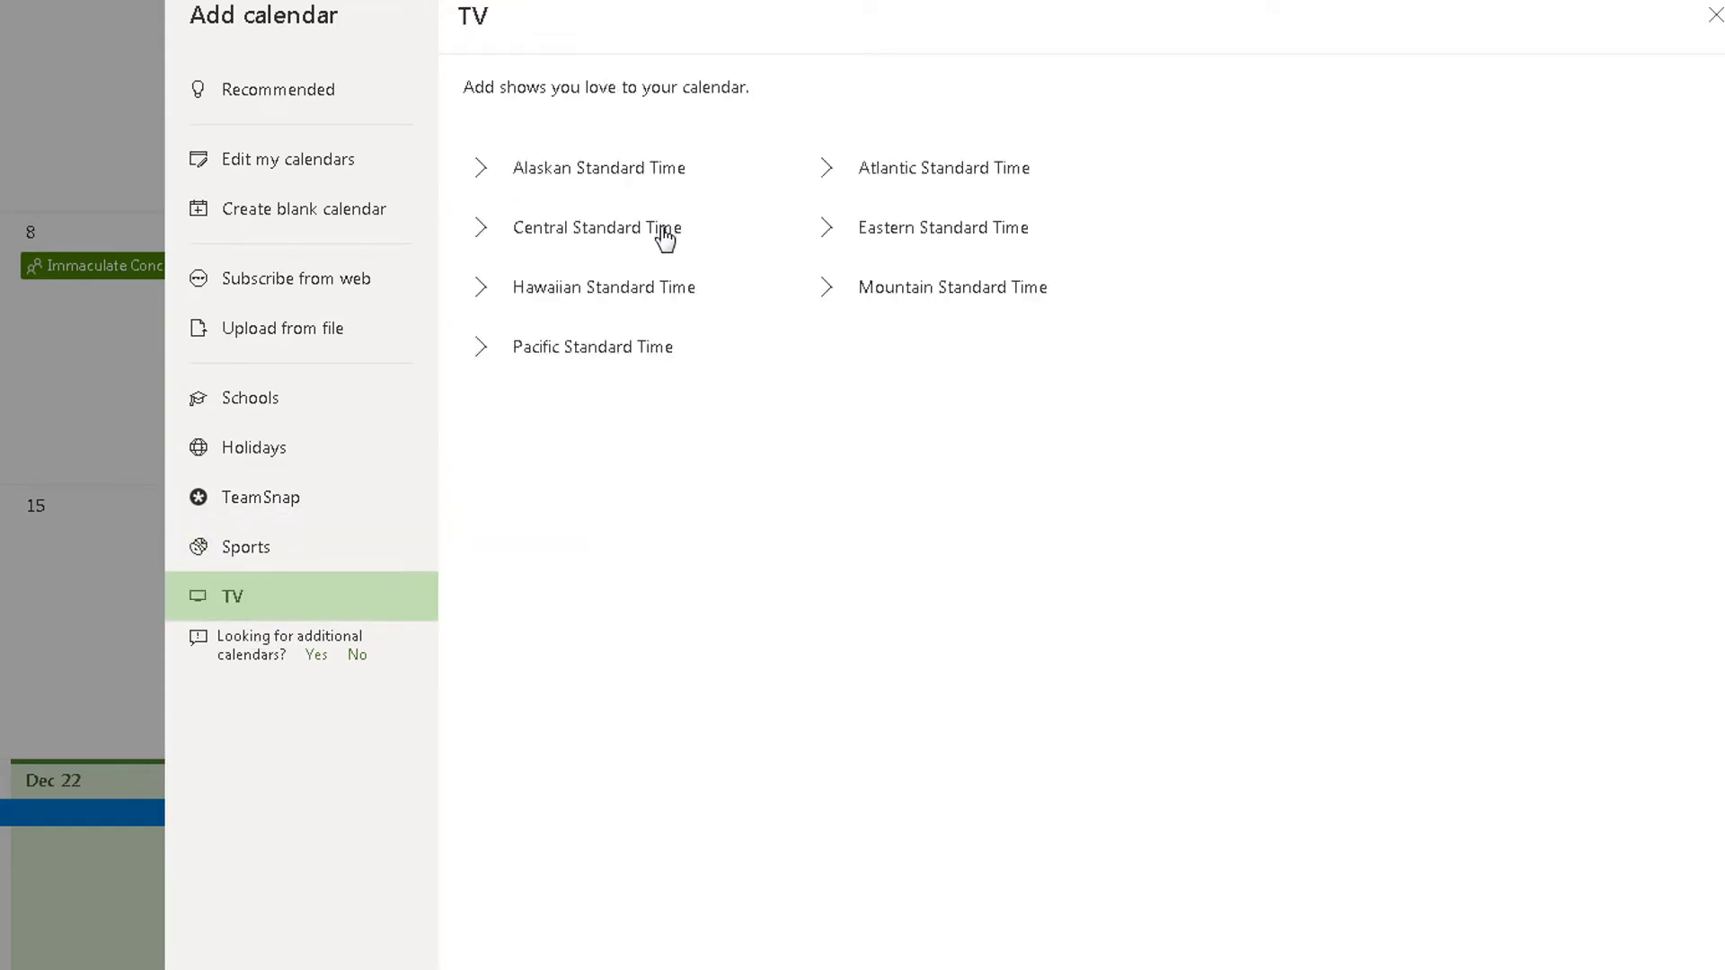
click(888, 231)
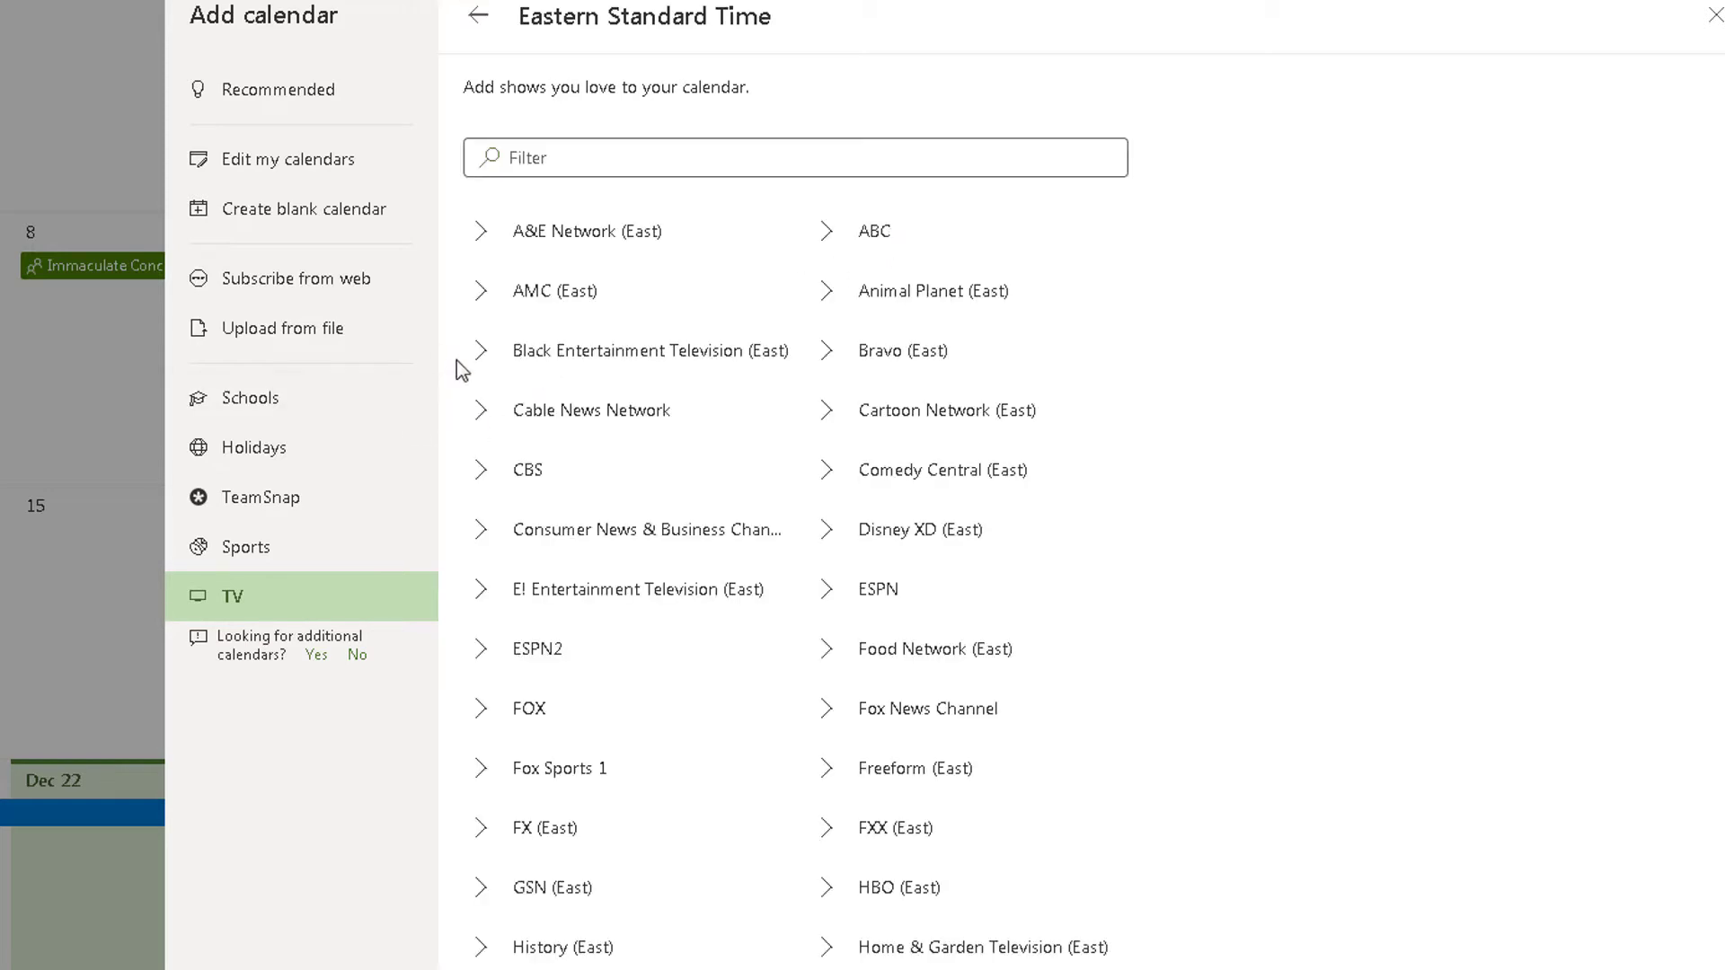
click(824, 297)
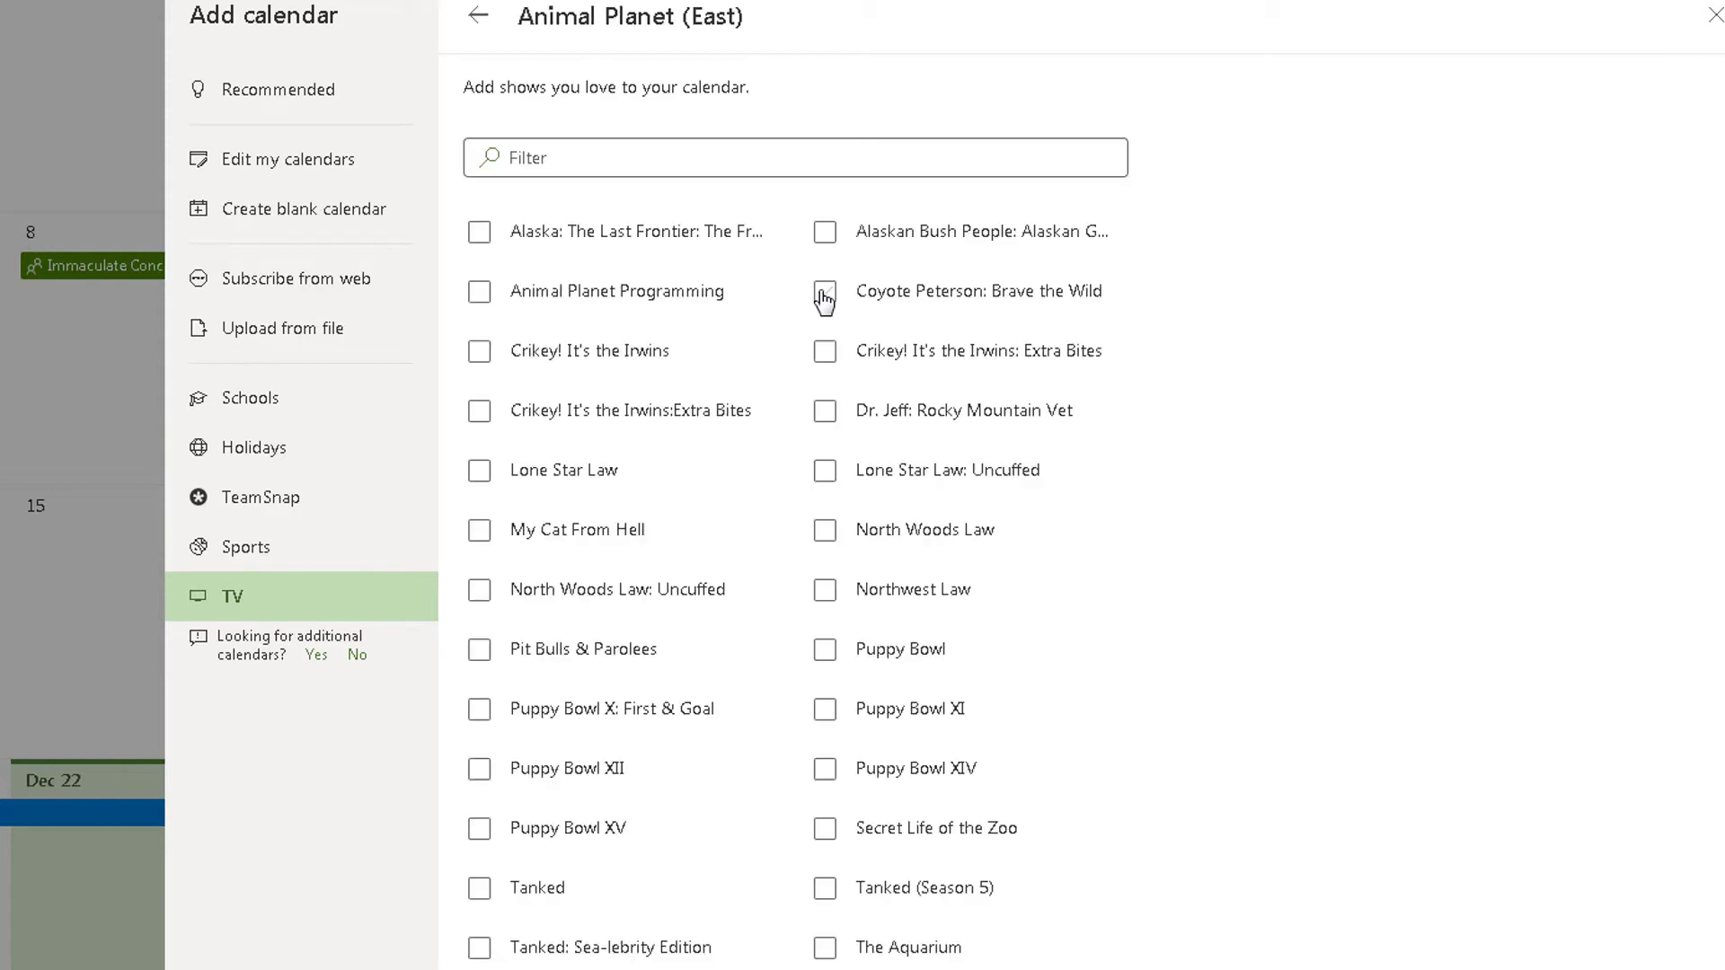
click(817, 353)
click(477, 18)
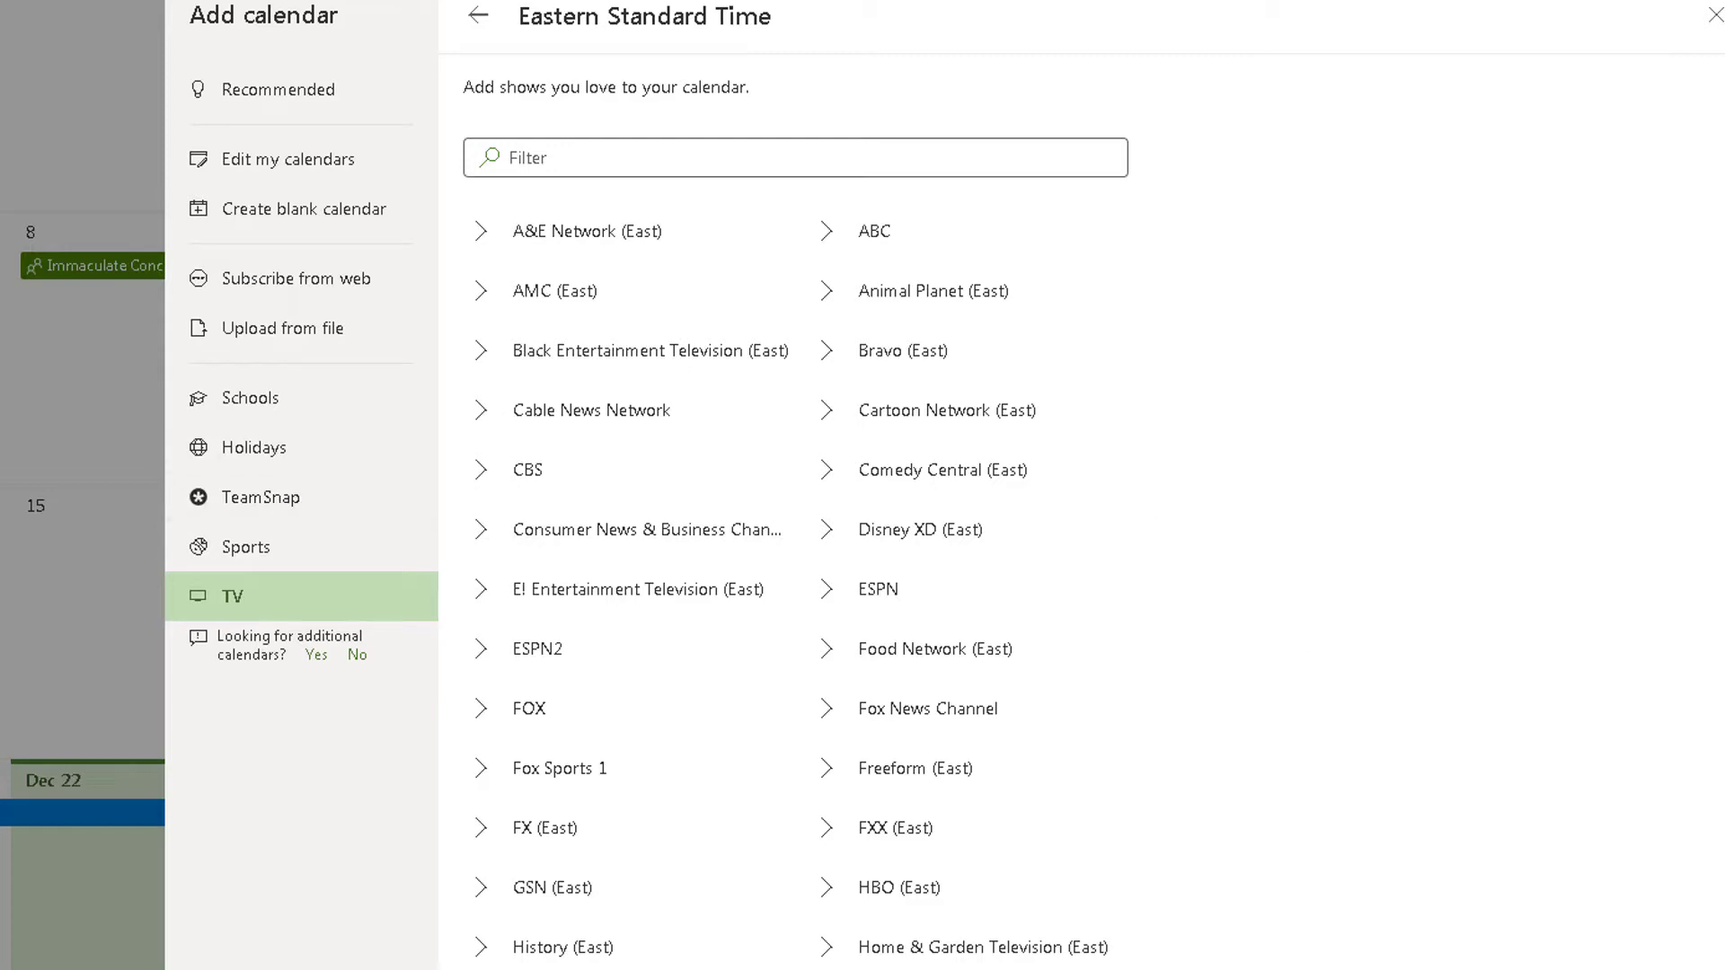
click(1715, 15)
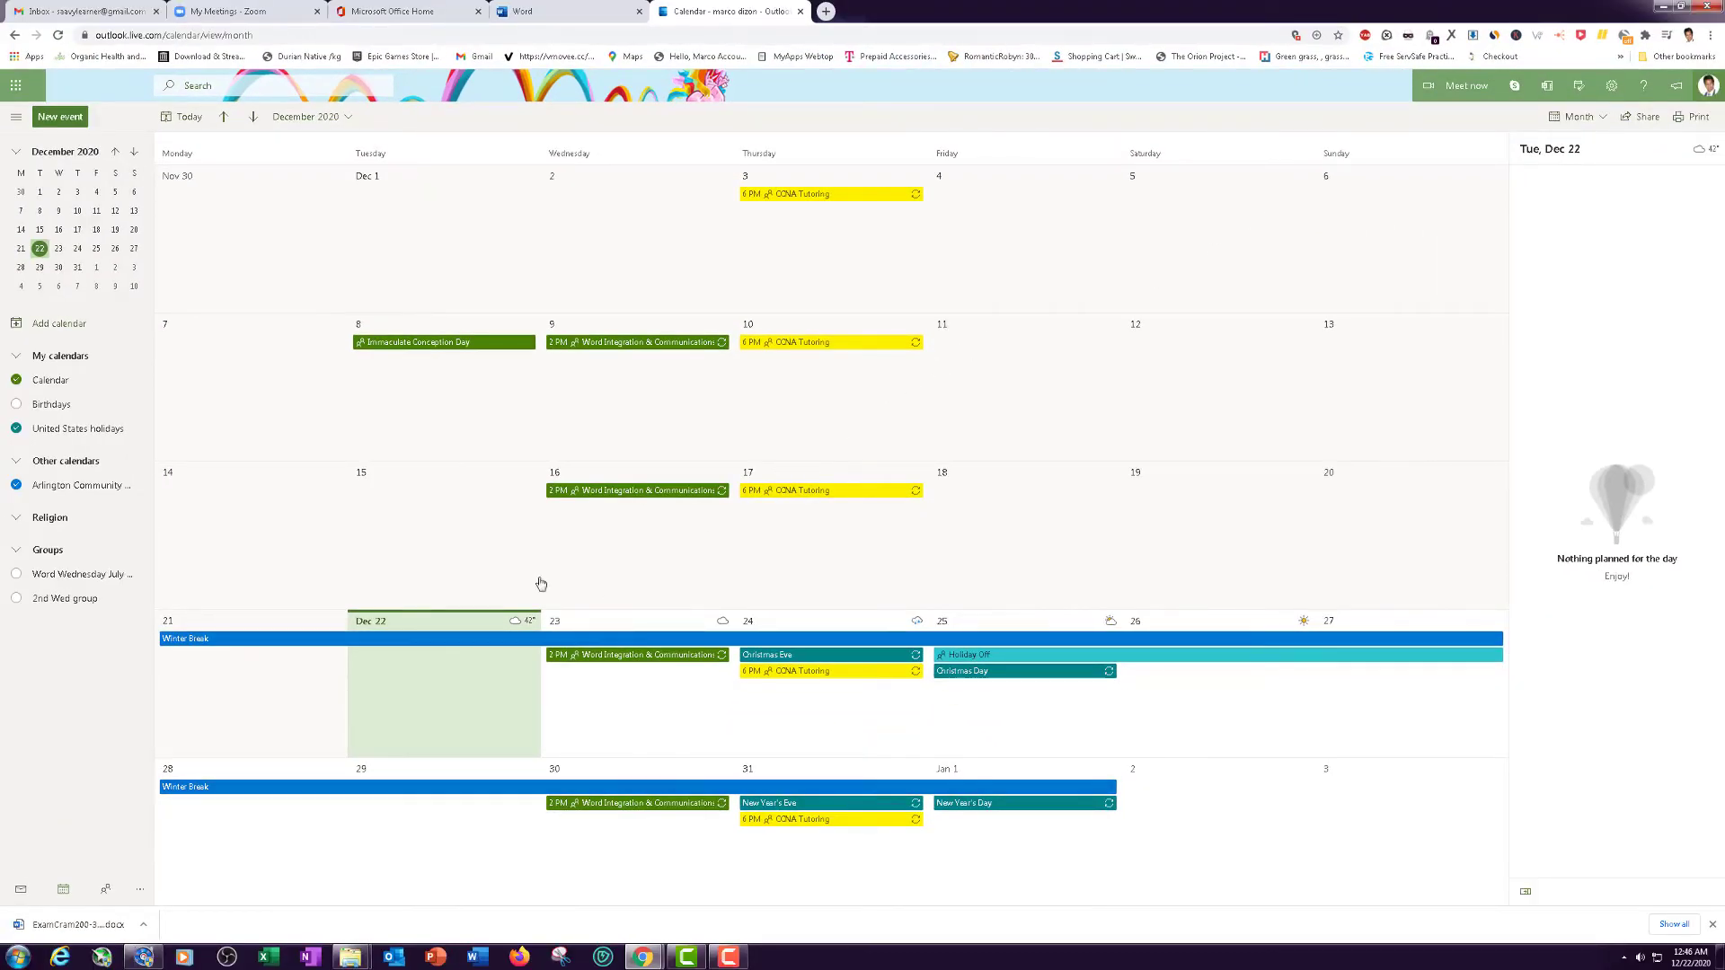
click(254, 118)
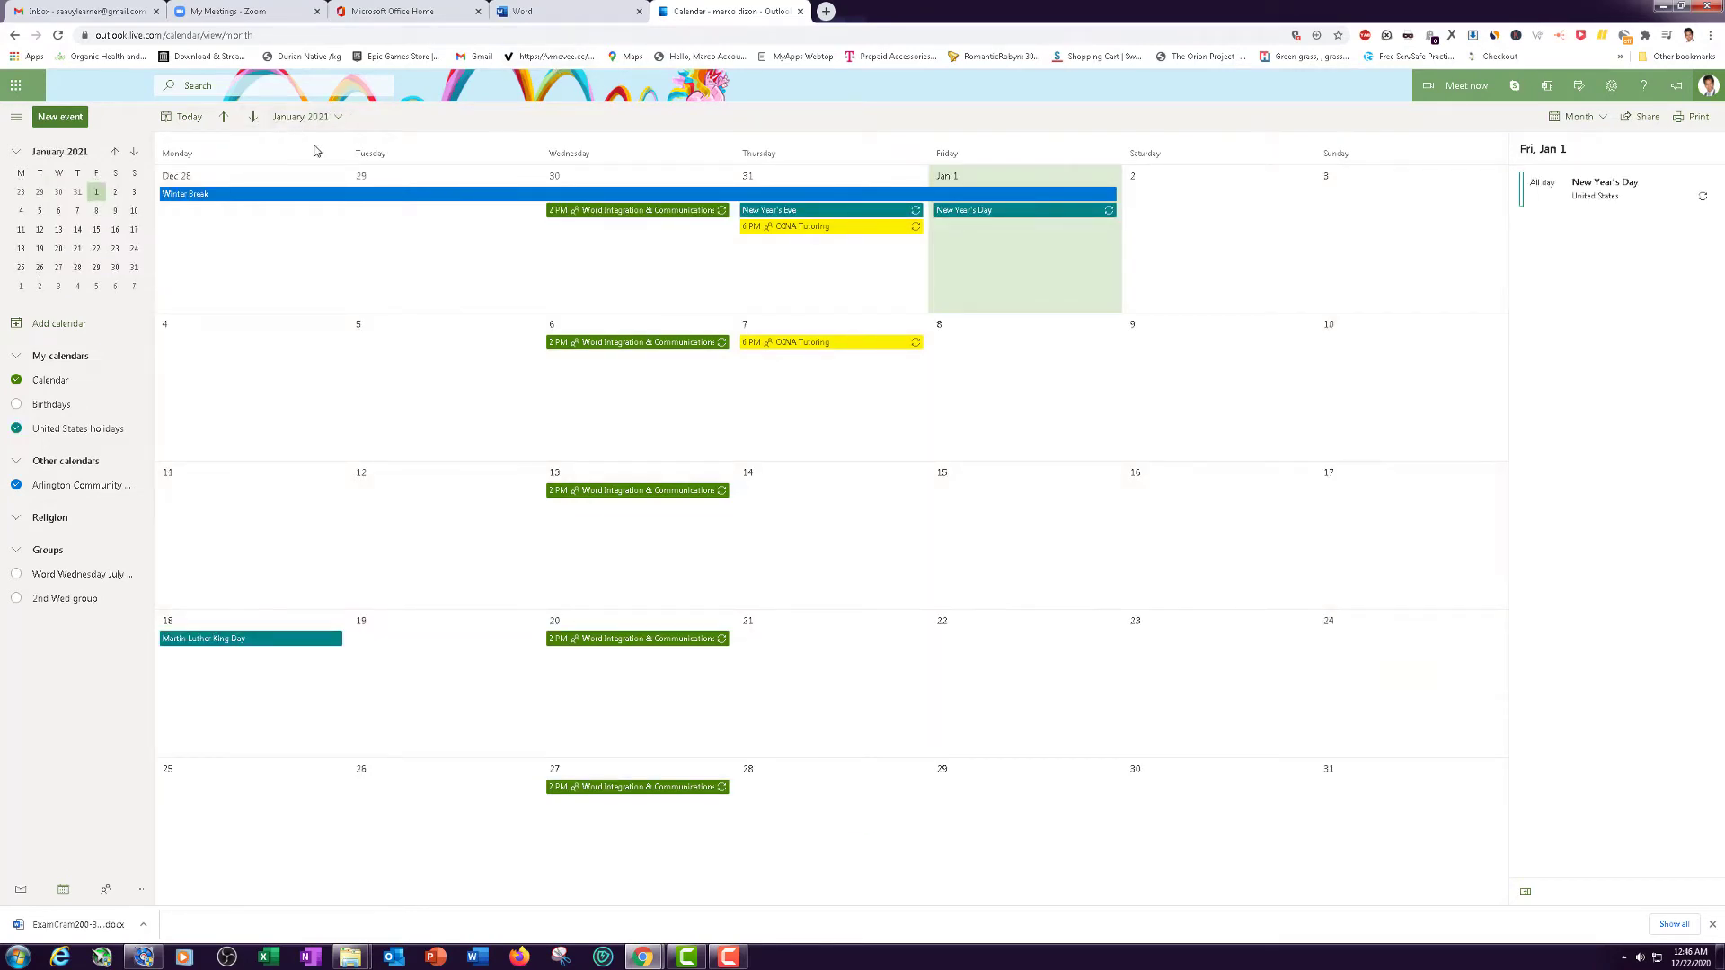
click(254, 119)
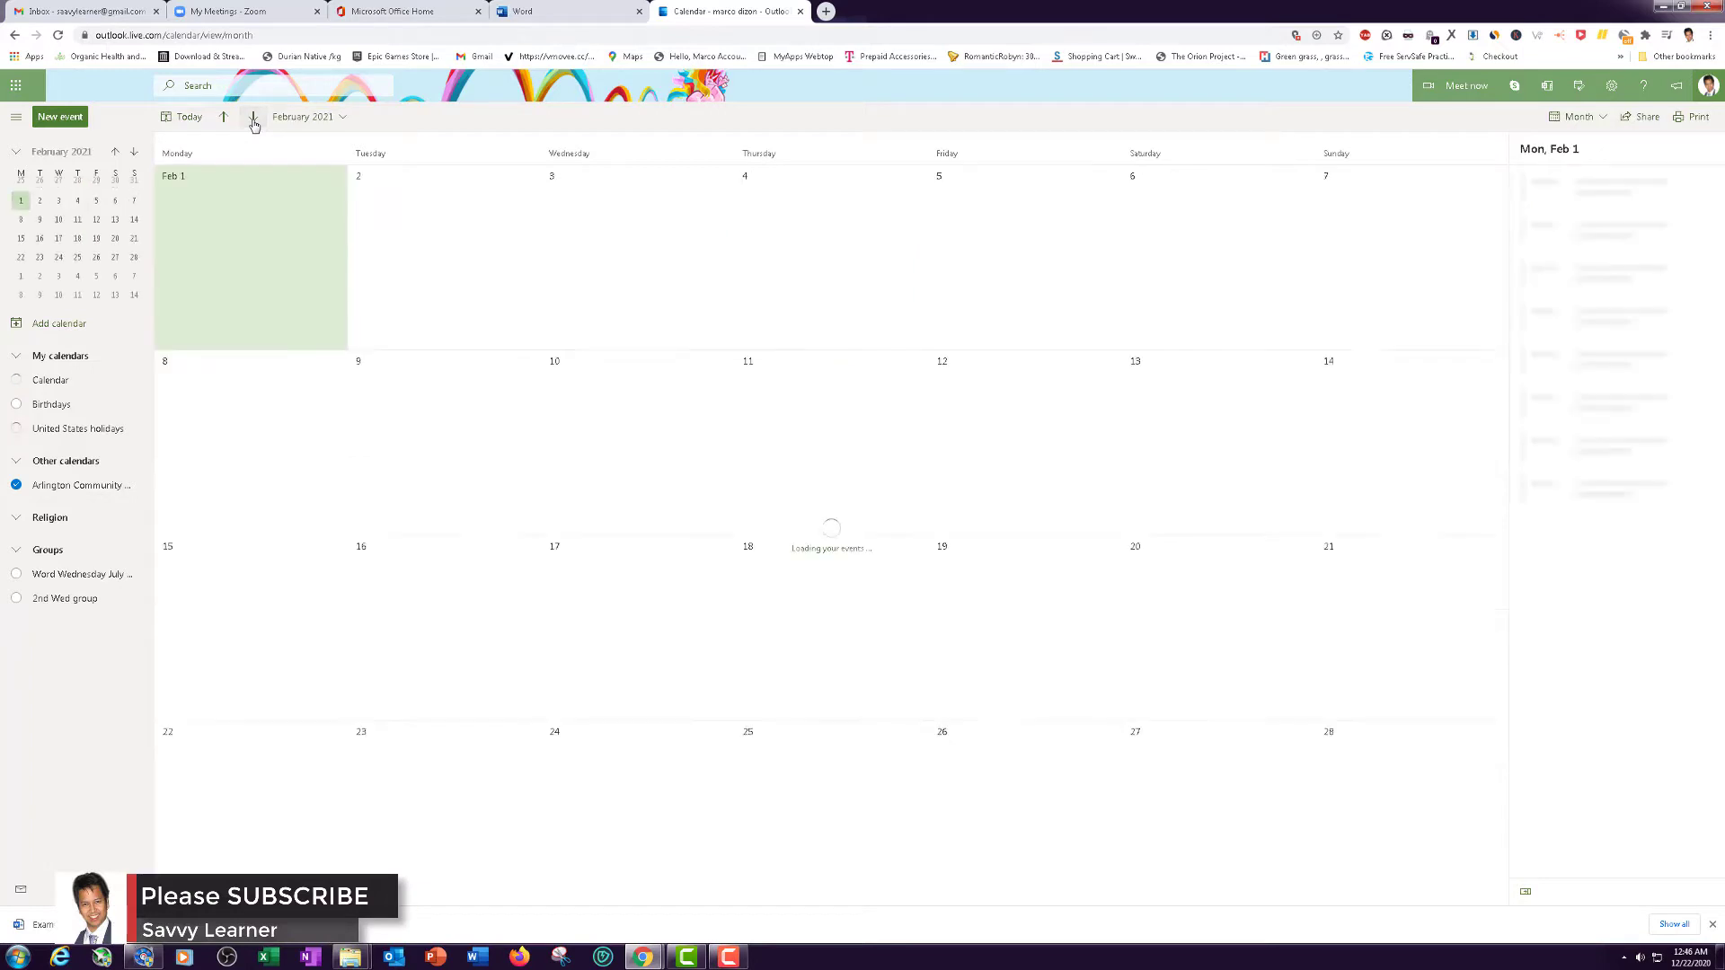
click(255, 121)
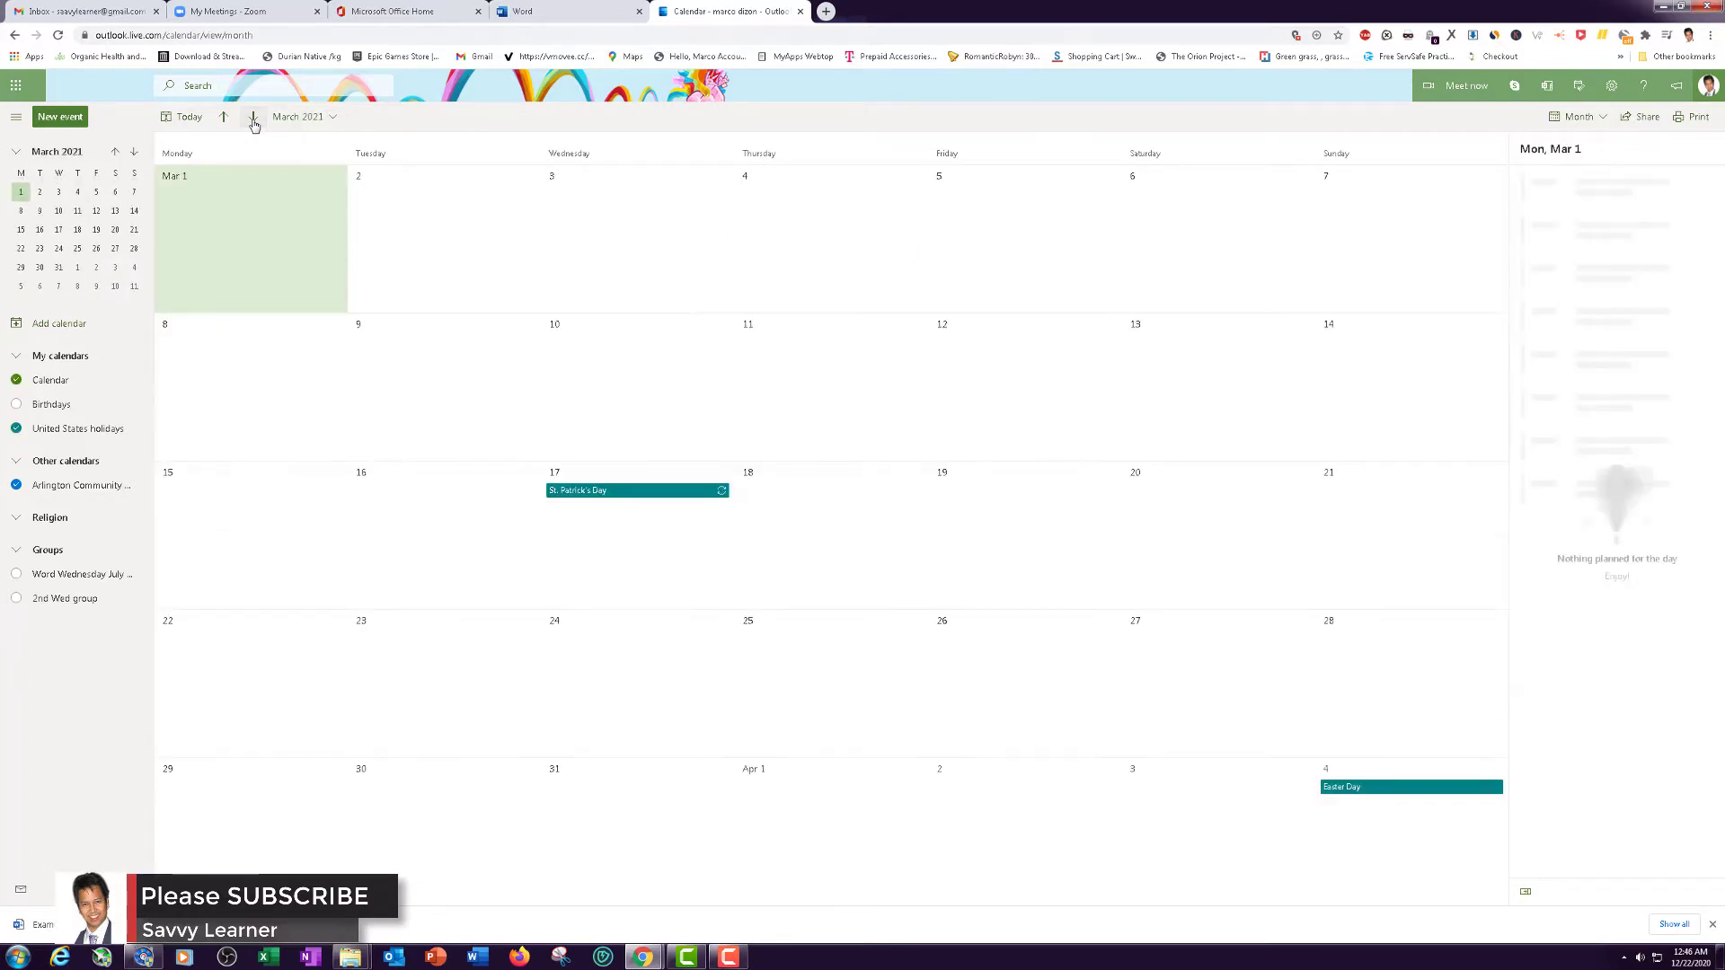
click(230, 124)
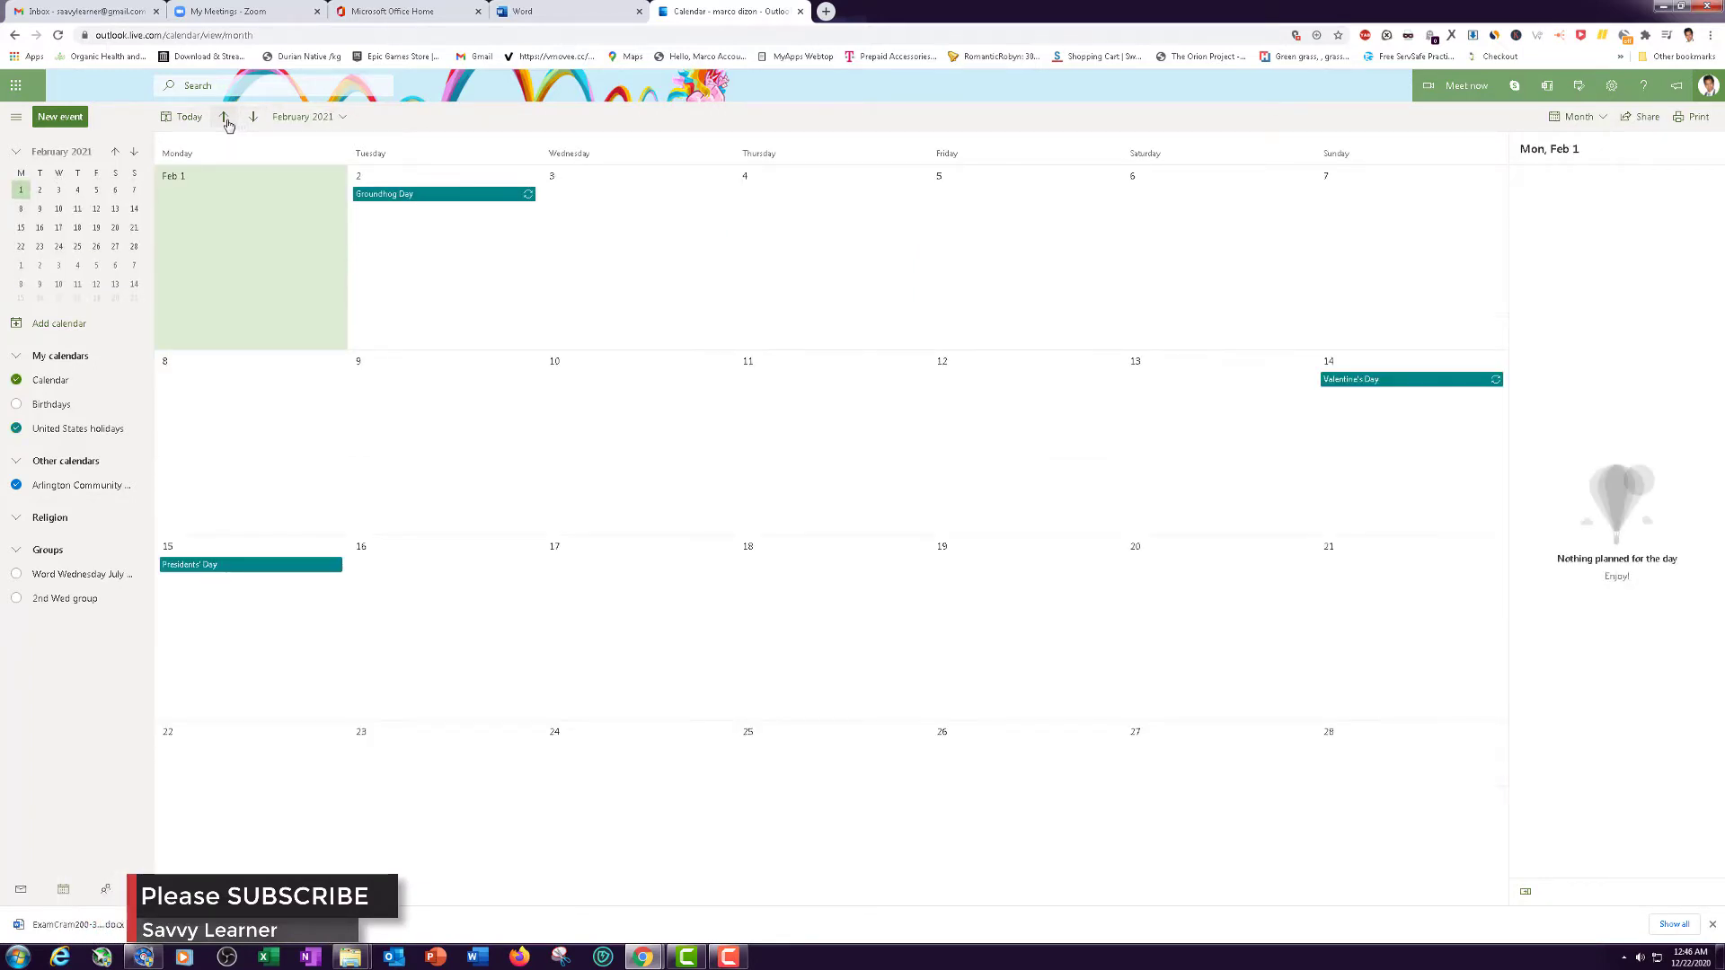
click(229, 124)
click(229, 124)
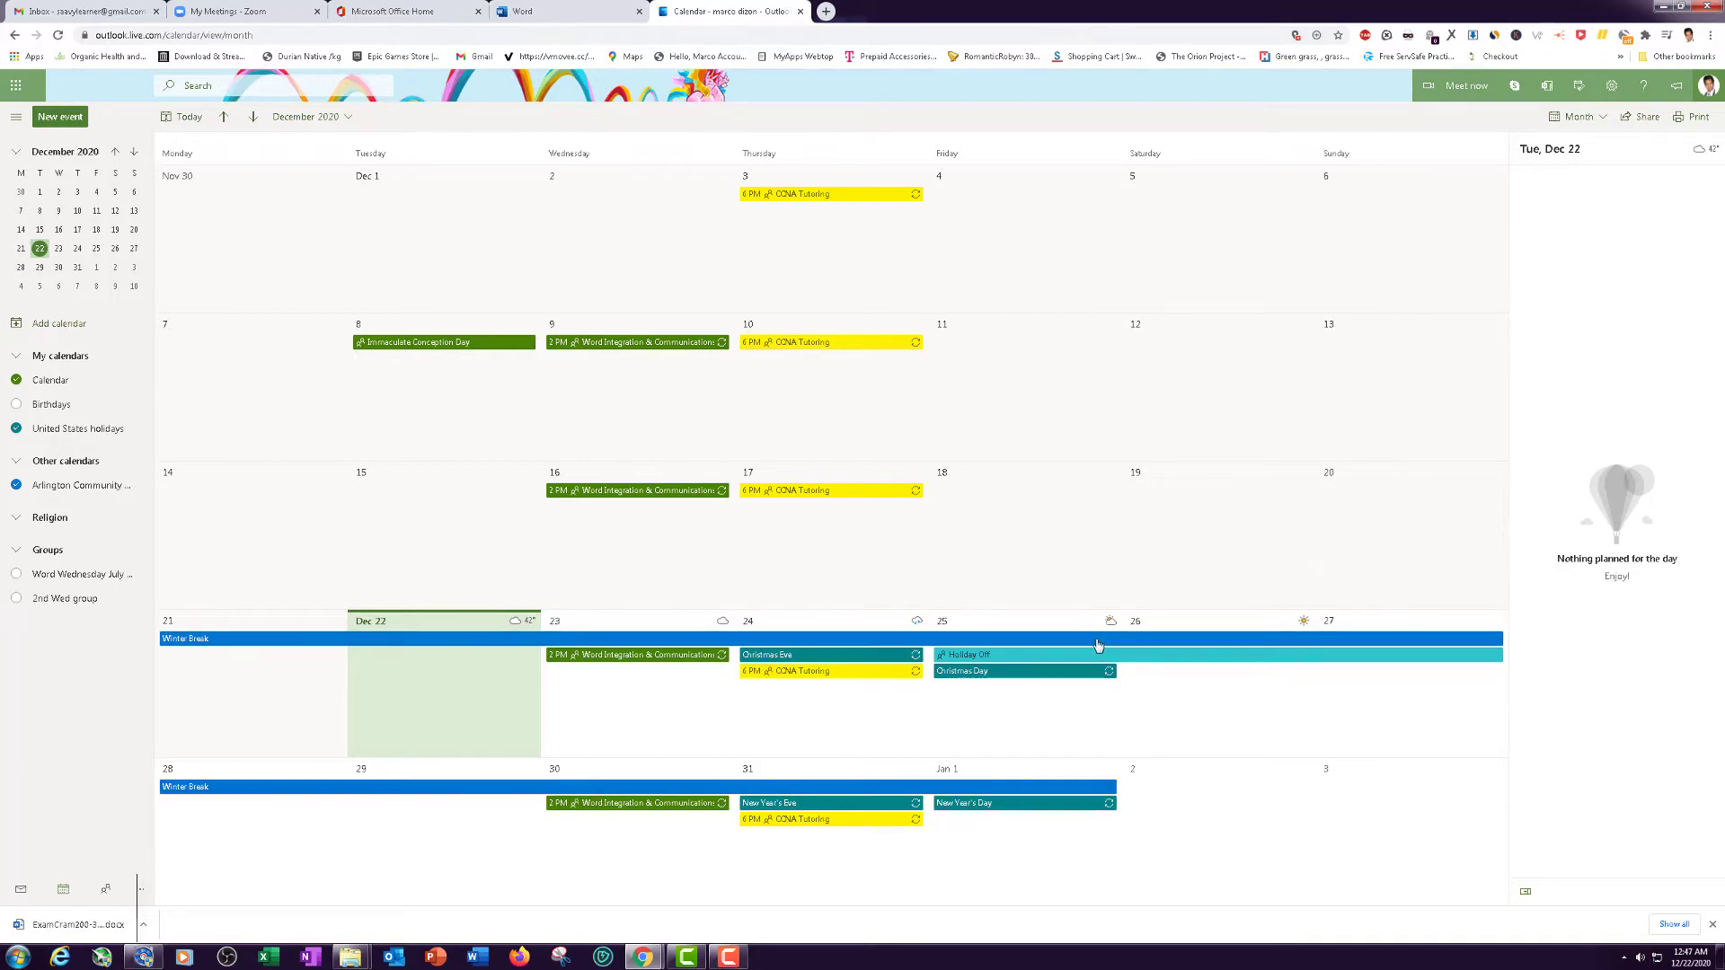
click(1206, 638)
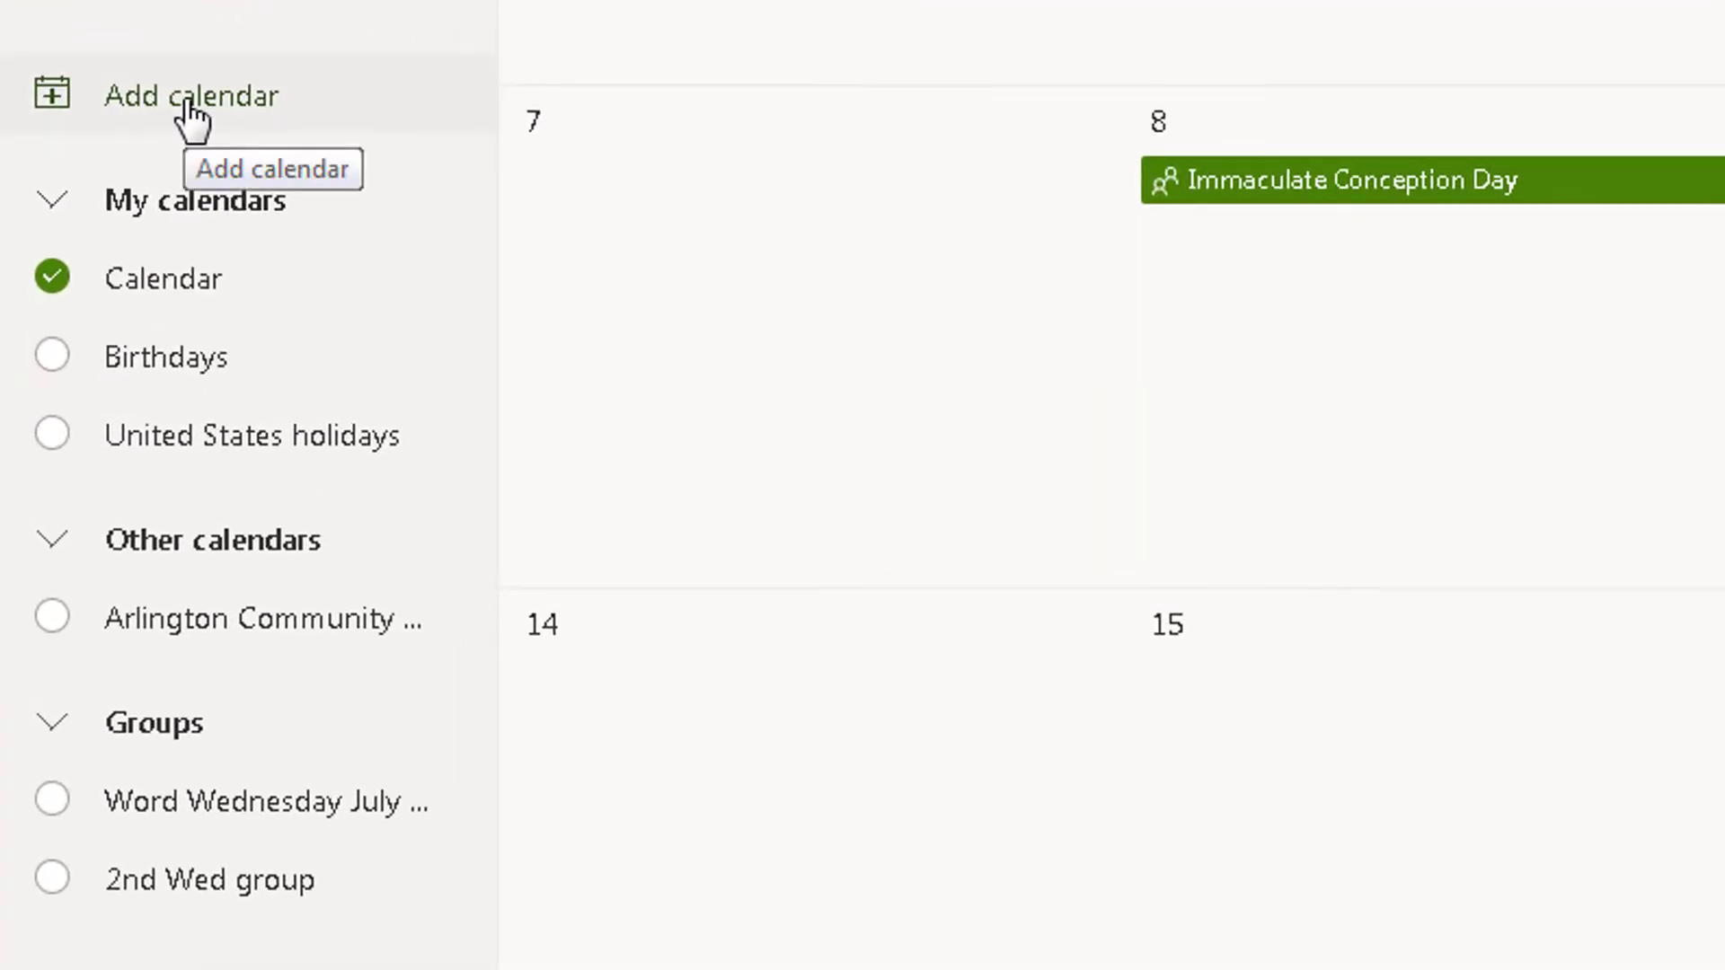
Reopen Add calendar, agree to suggest more calendar types, dismiss the ideas form, and close it.
click(190, 117)
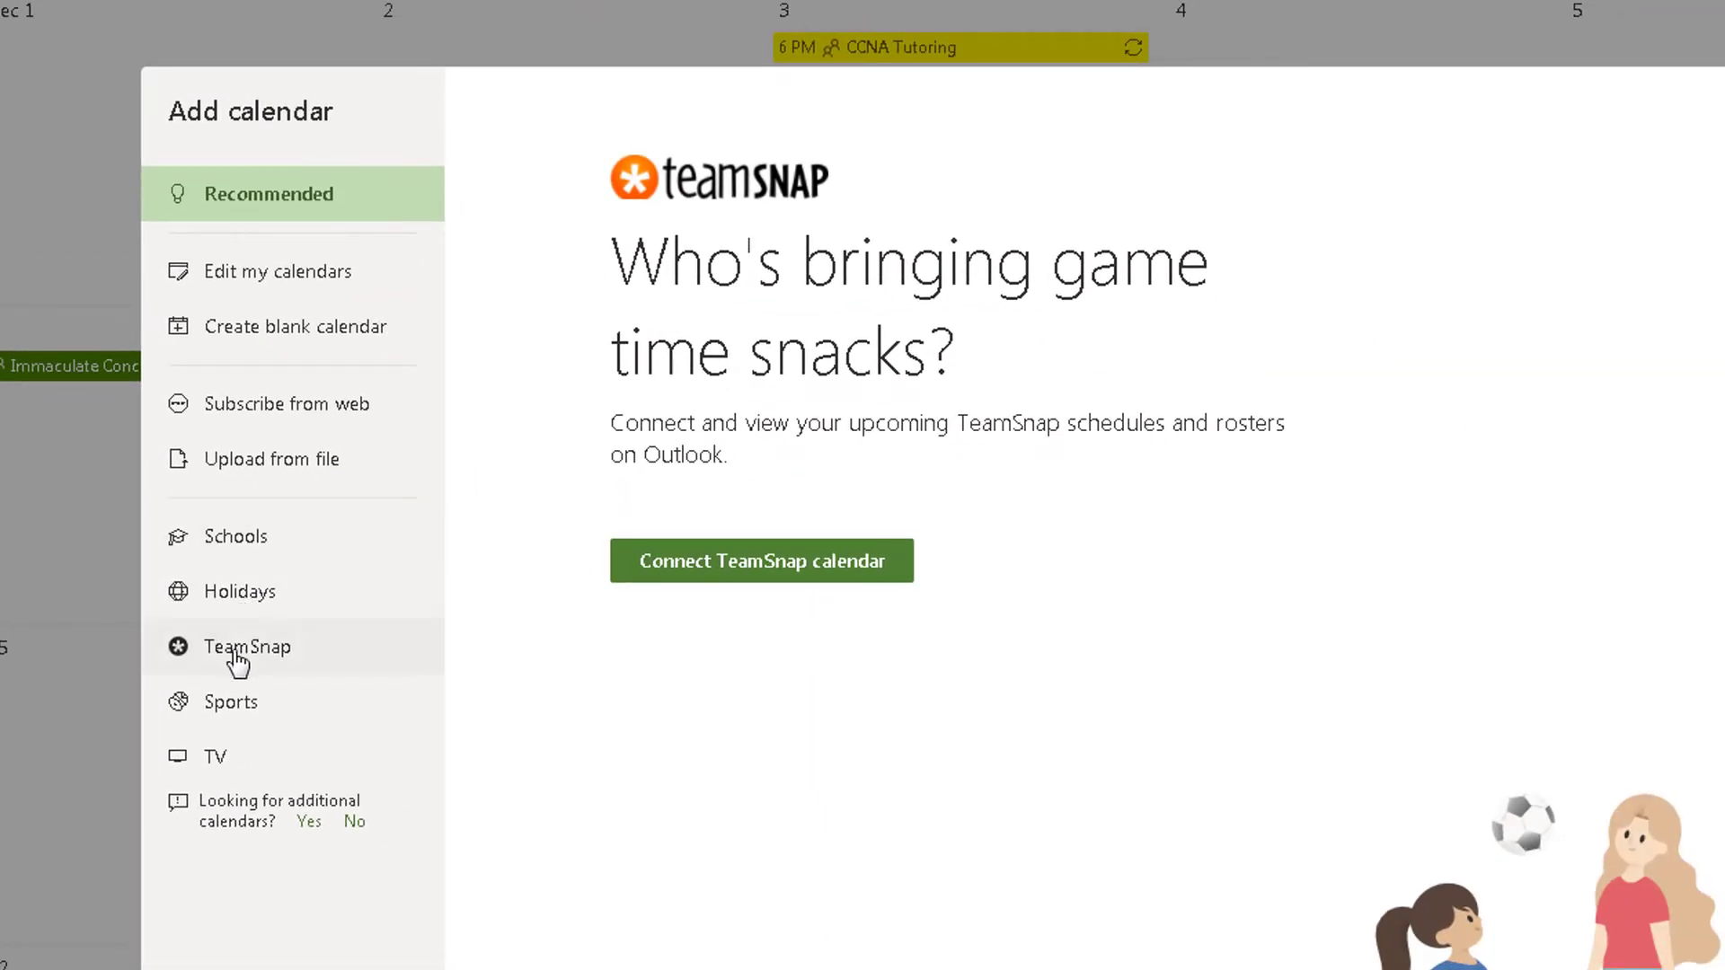
click(309, 822)
click(266, 845)
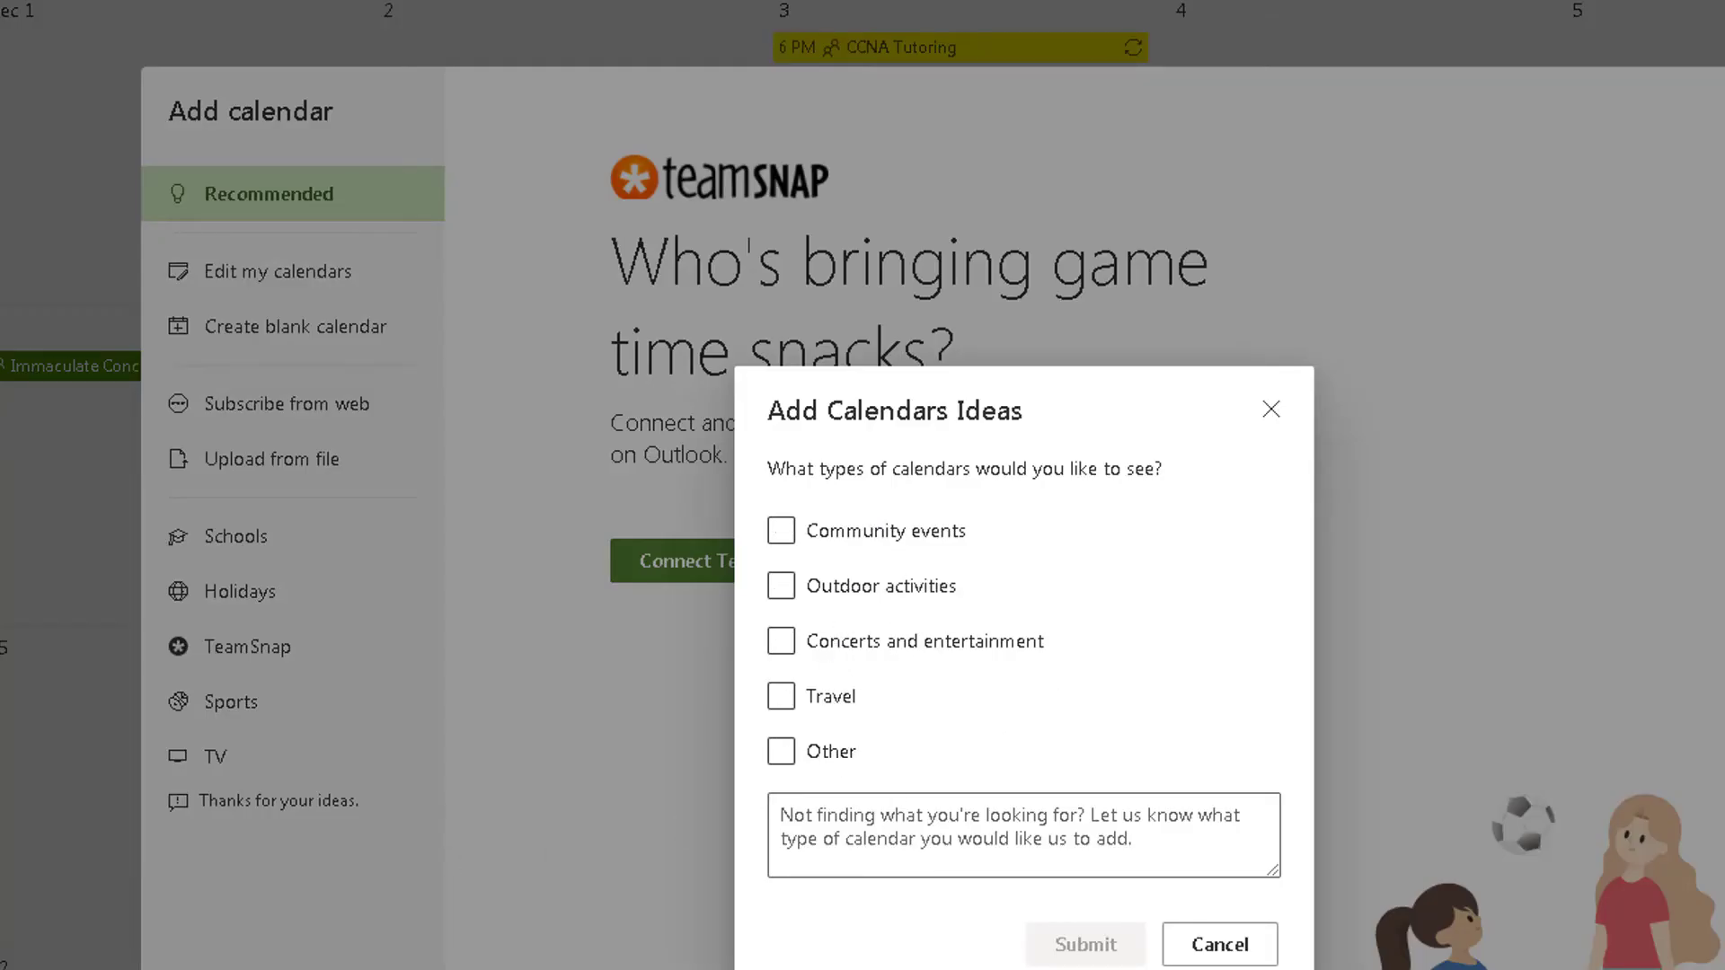
click(1238, 945)
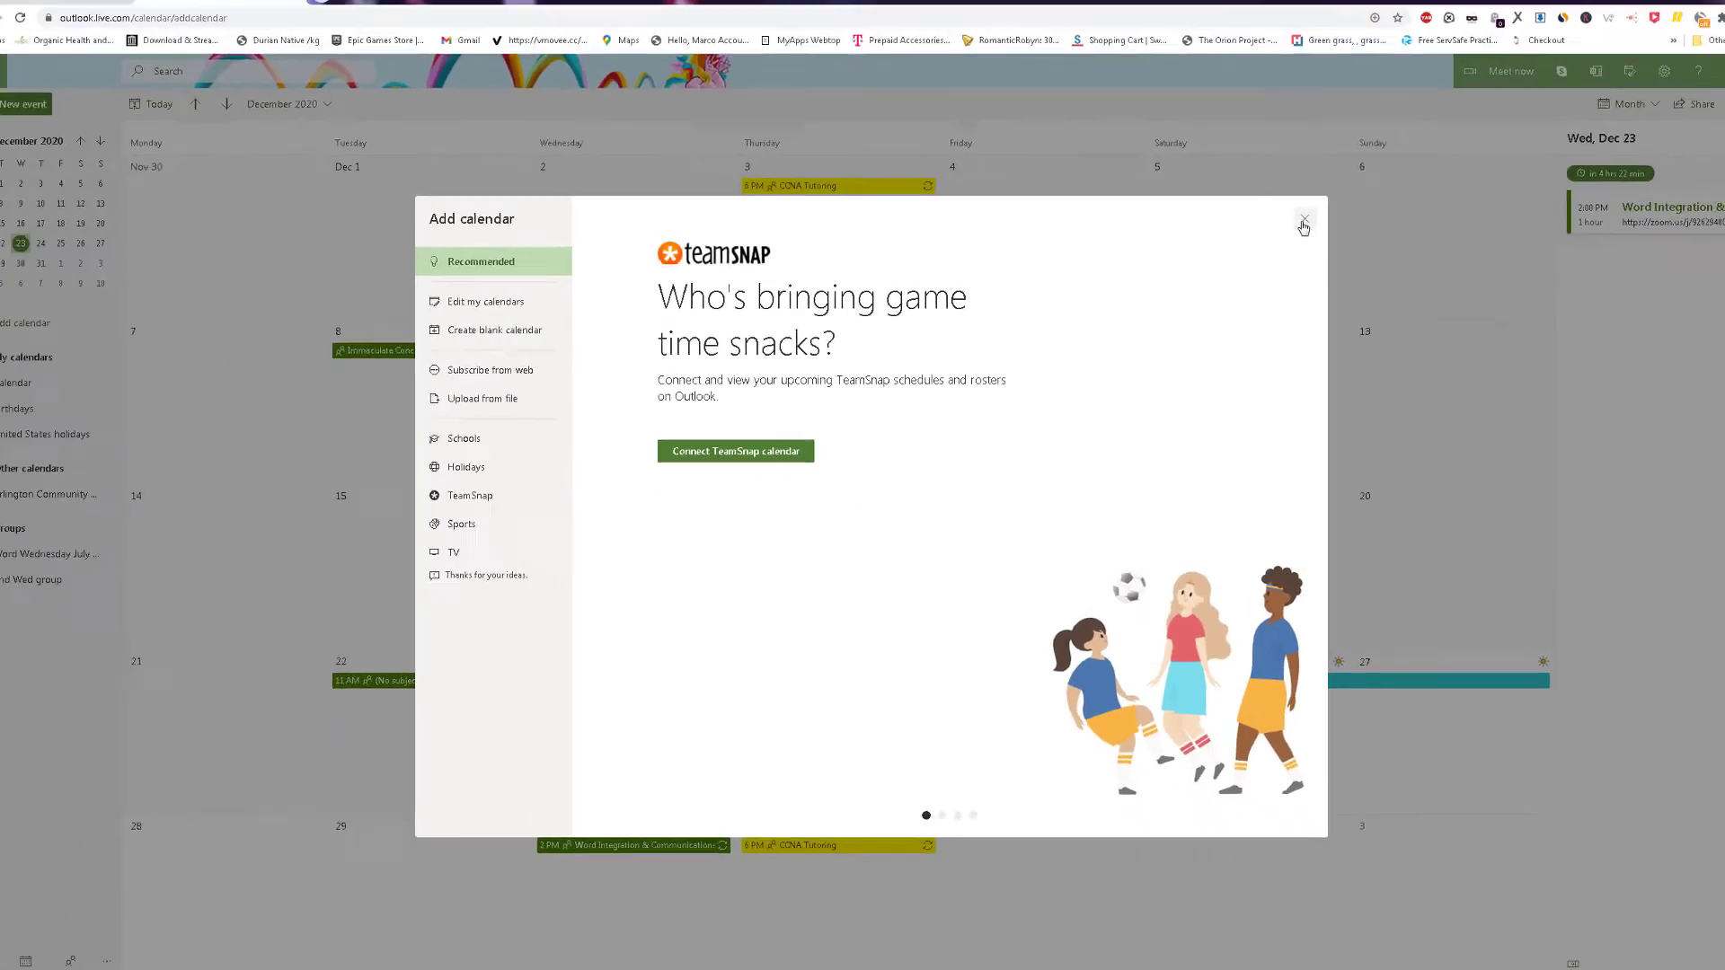
click(1304, 221)
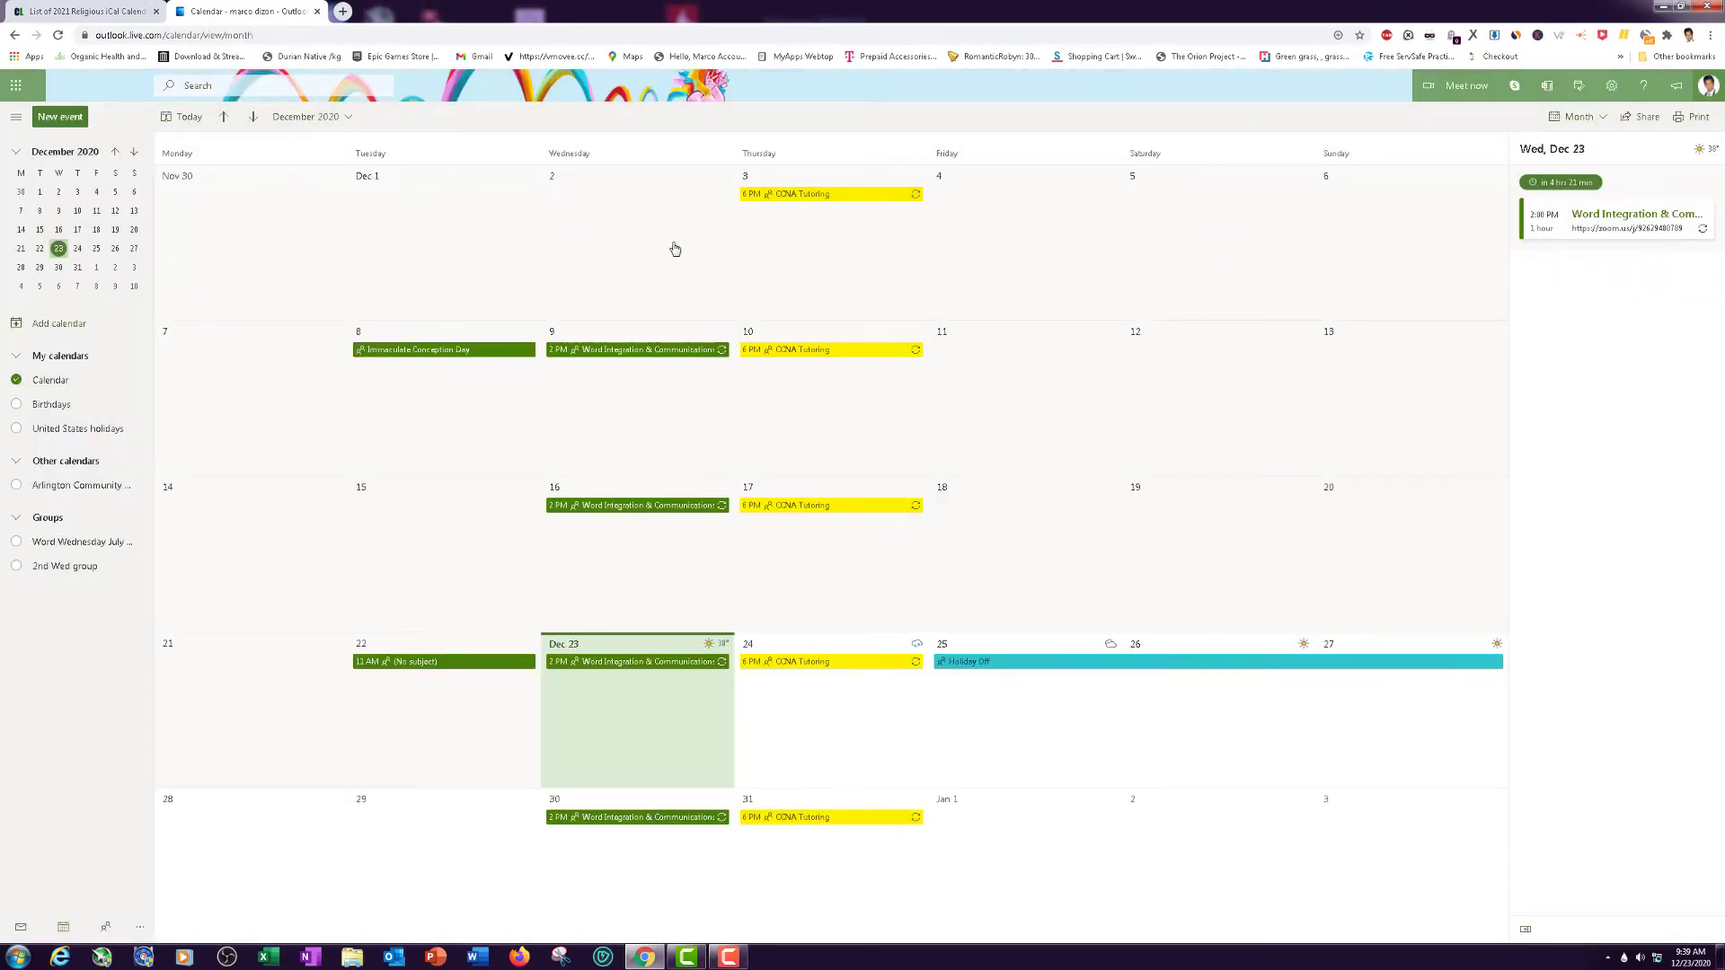
On calendarlabs.com's religious iCal page, open Christian Holidays and subscribe to it.
click(102, 15)
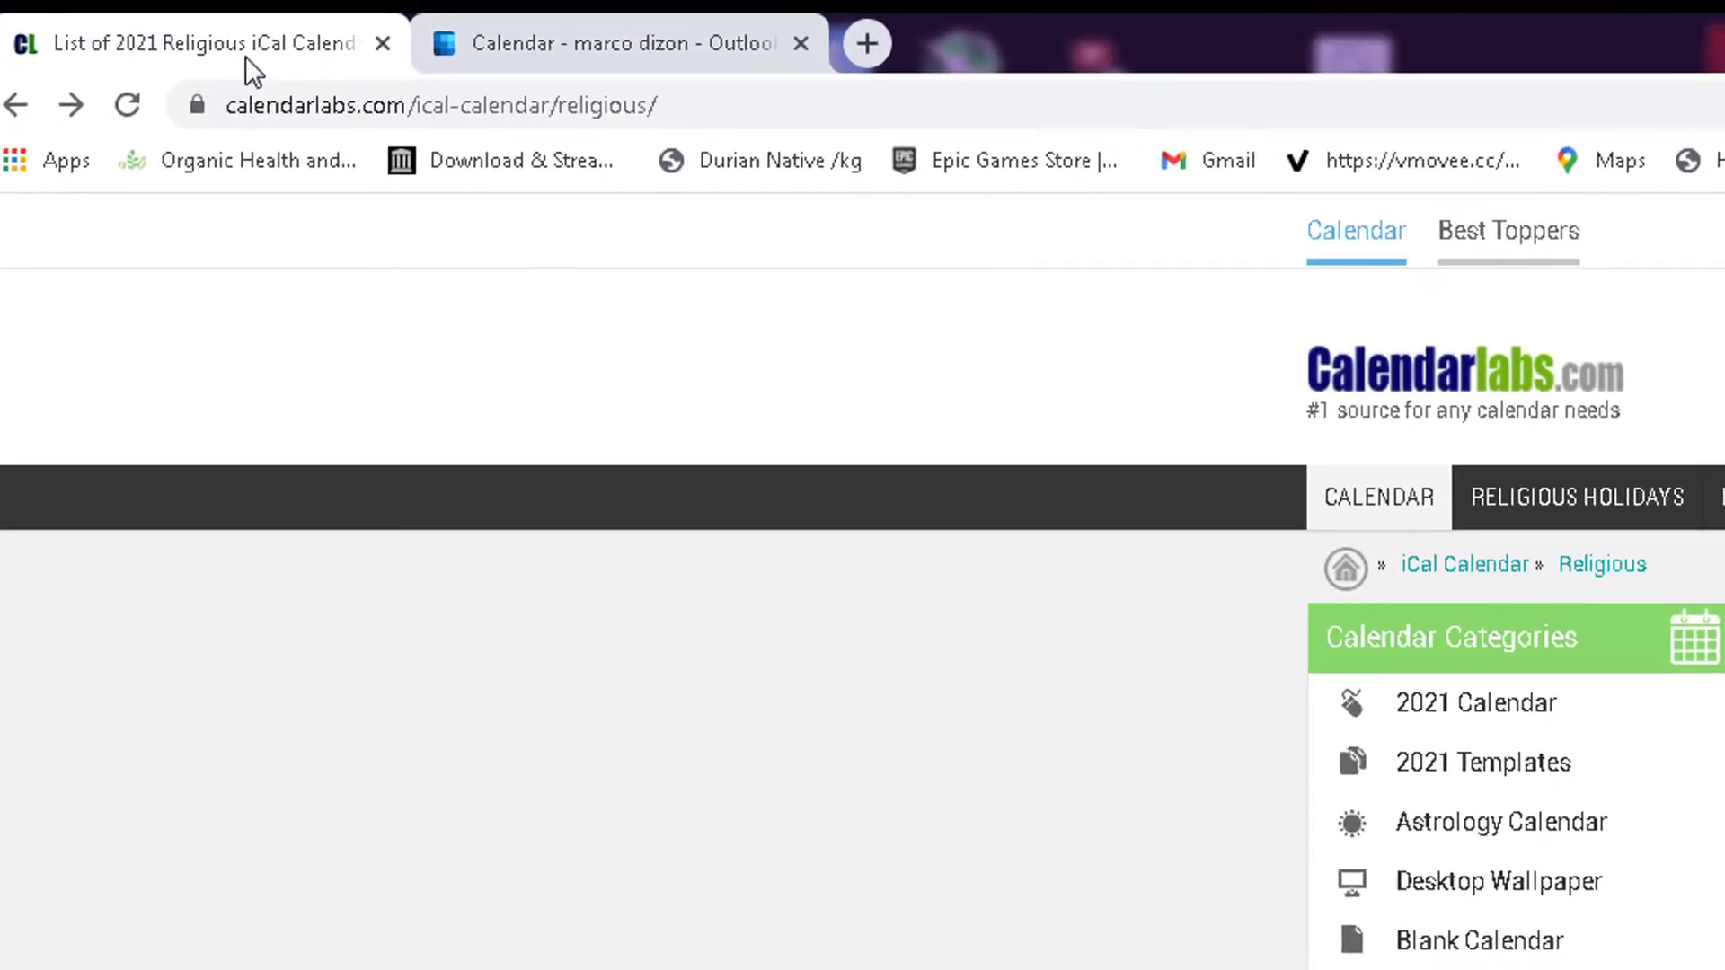
drag(711, 108, 212, 107)
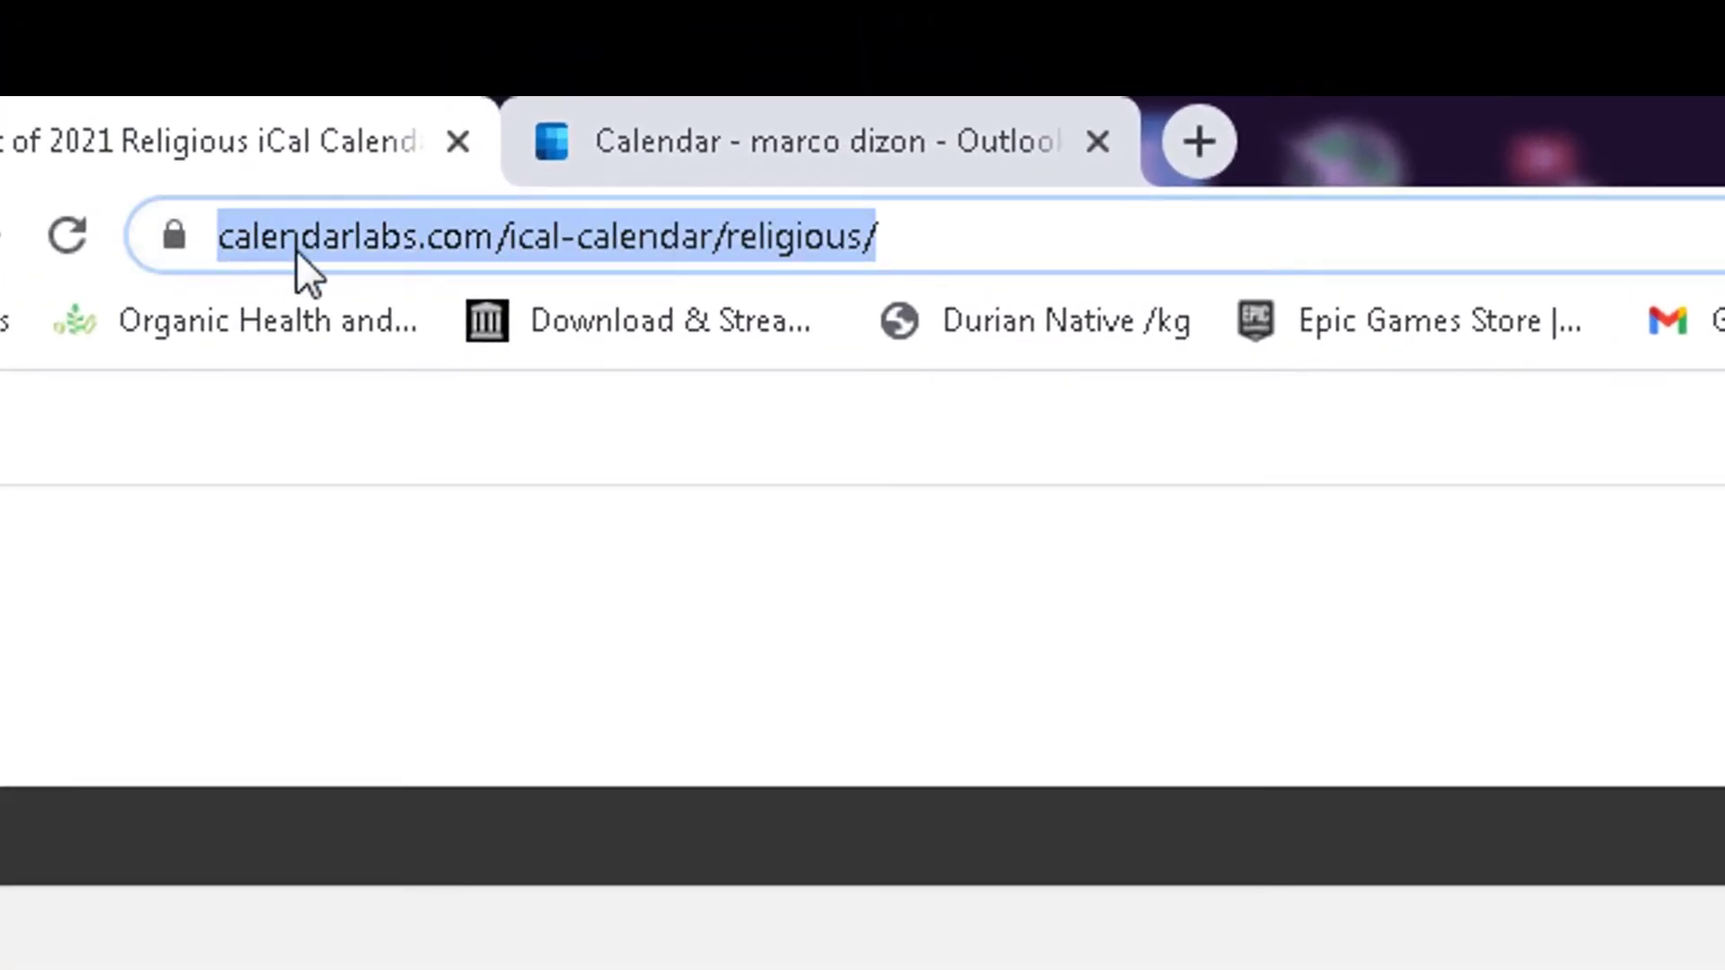
click(760, 229)
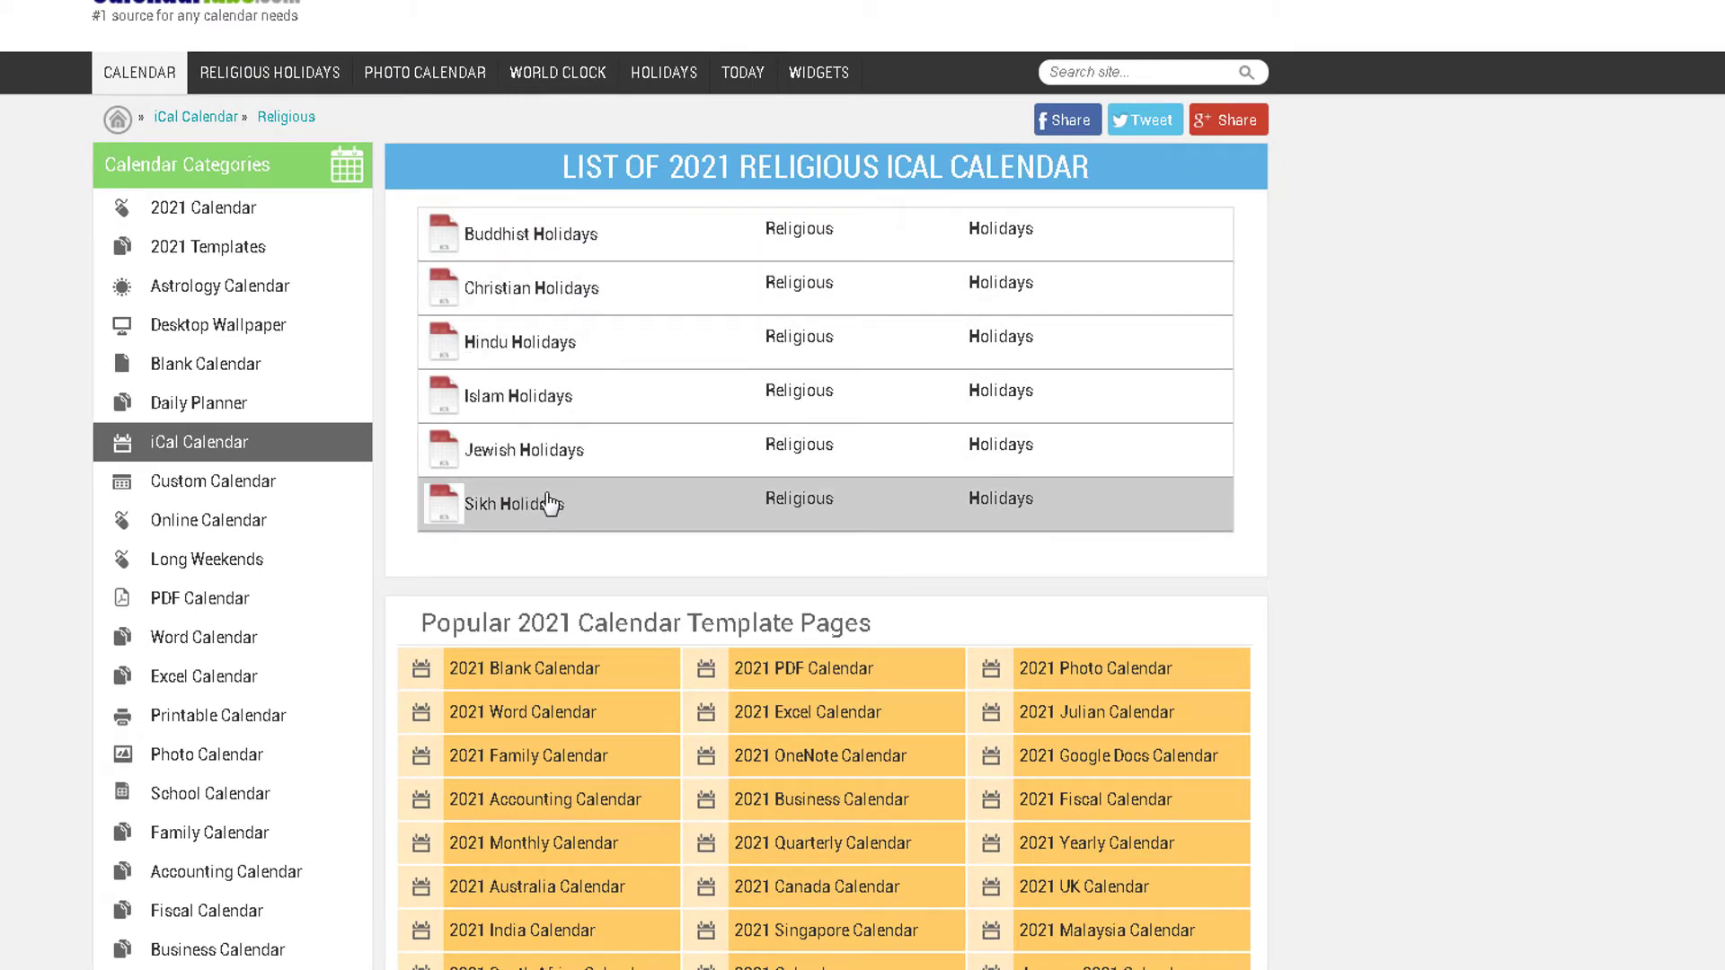
click(532, 289)
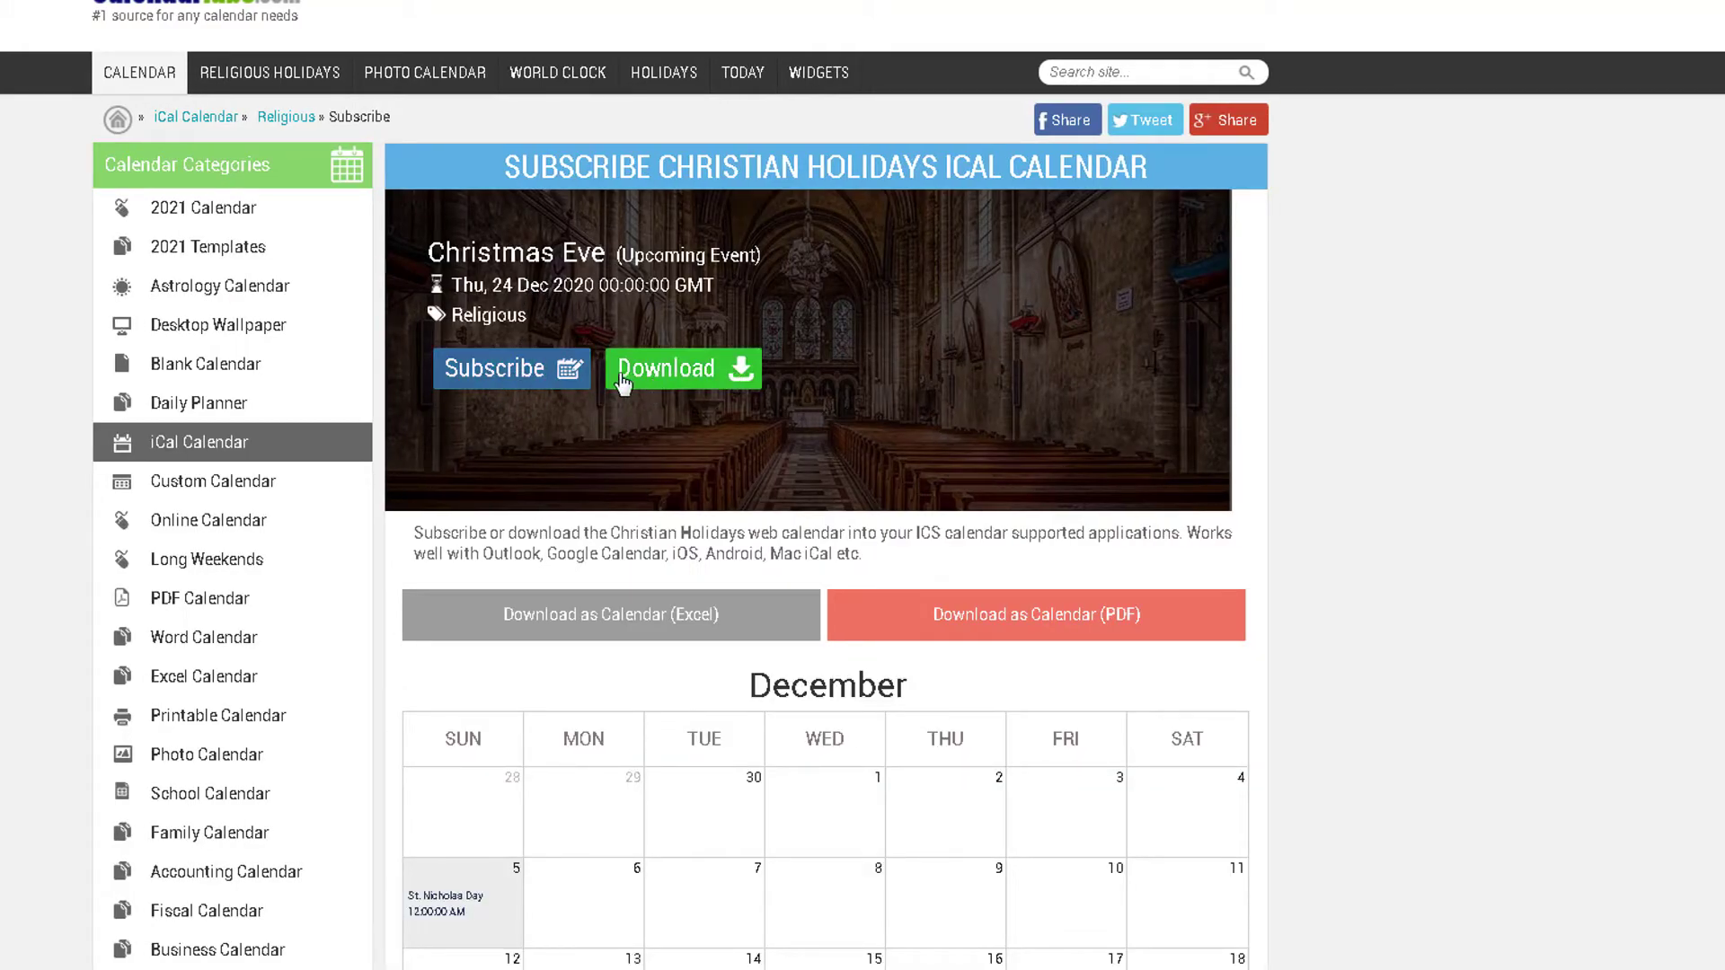
click(512, 375)
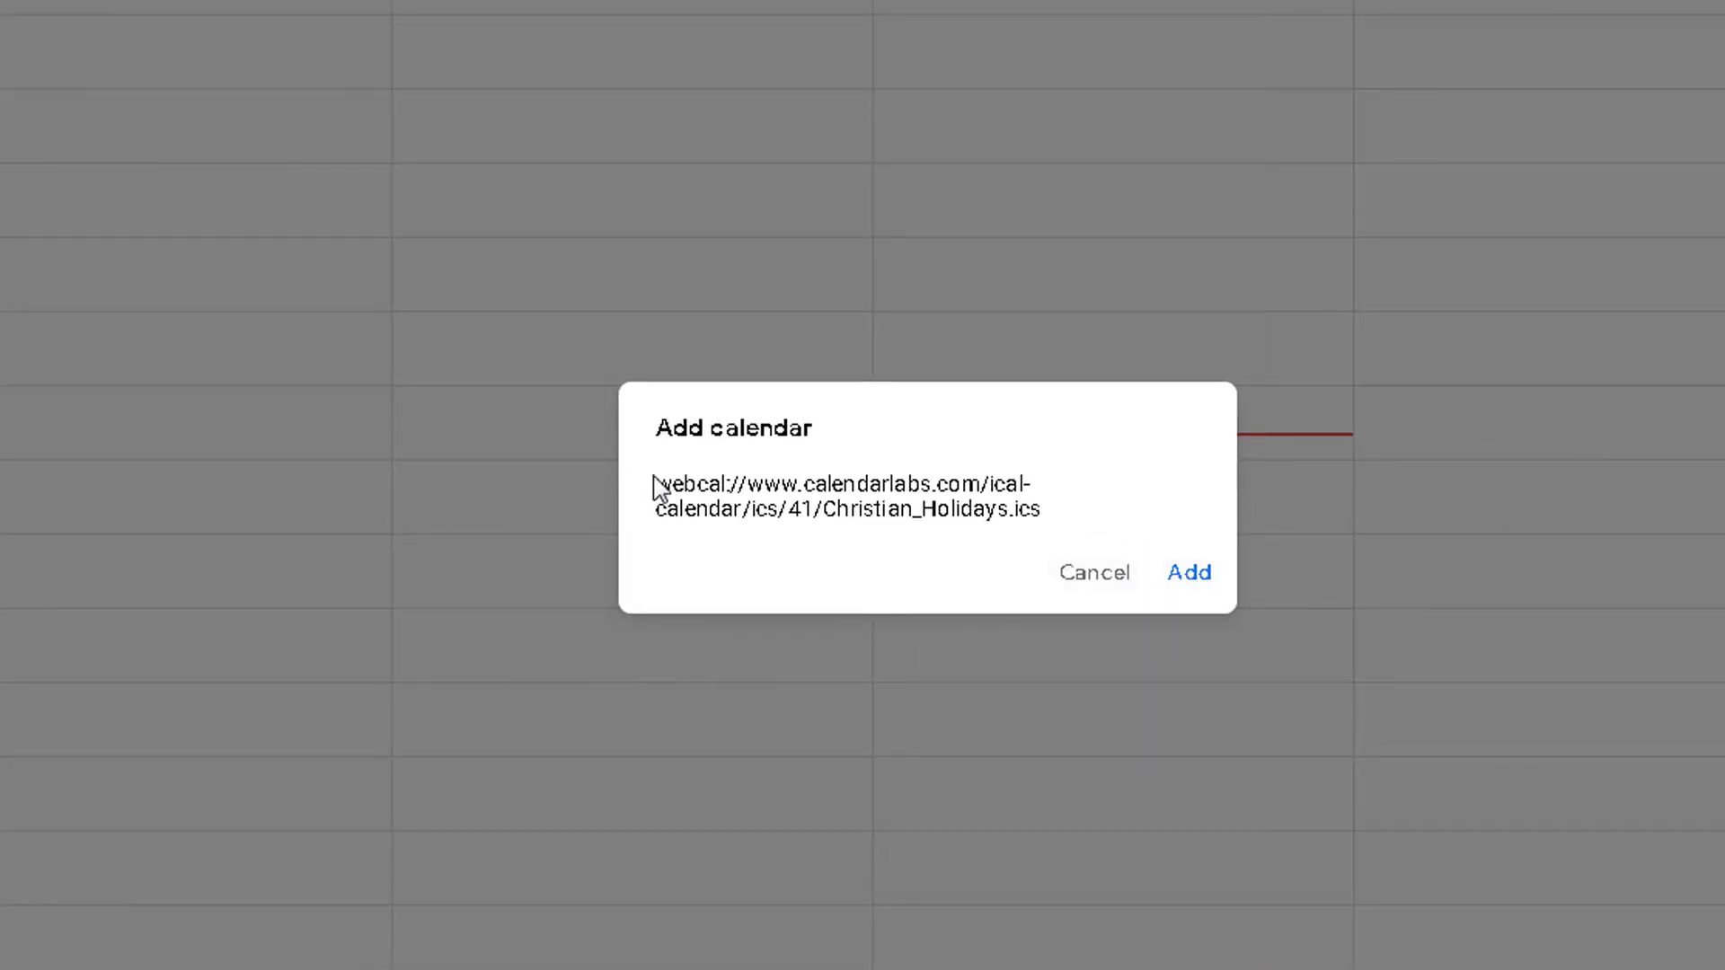
Copy the Christian Holidays webcal link and return to the Outlook Calendar tab.
drag(654, 486, 1050, 536)
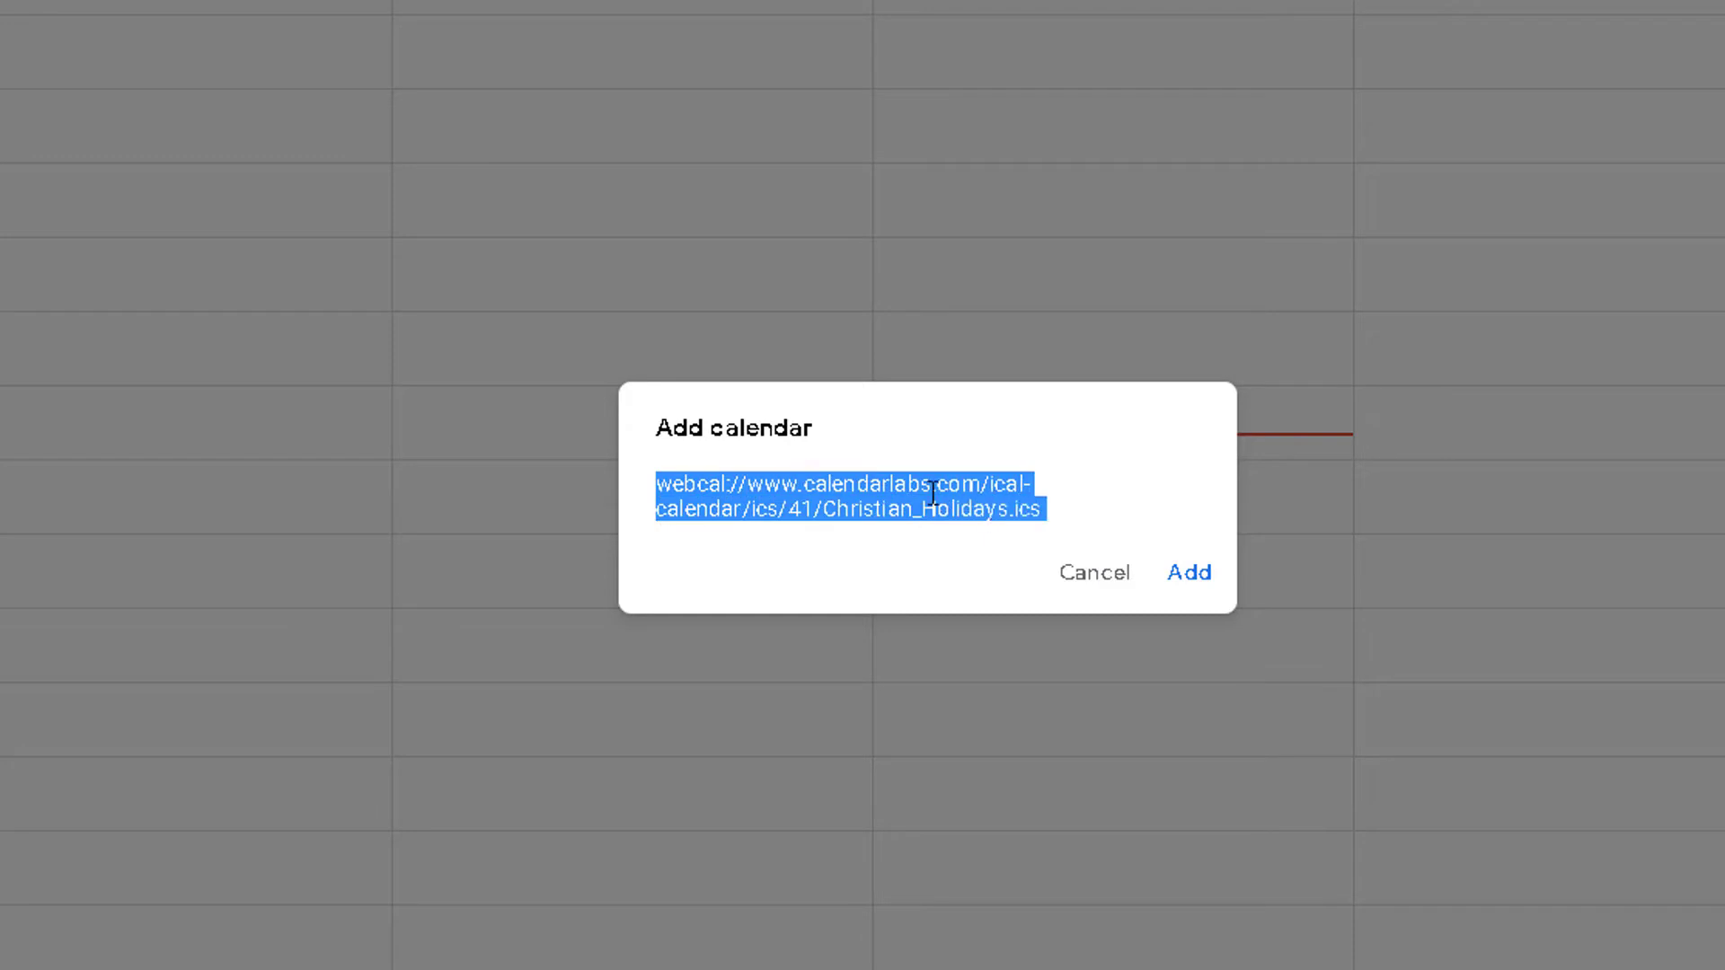
right_click(932, 493)
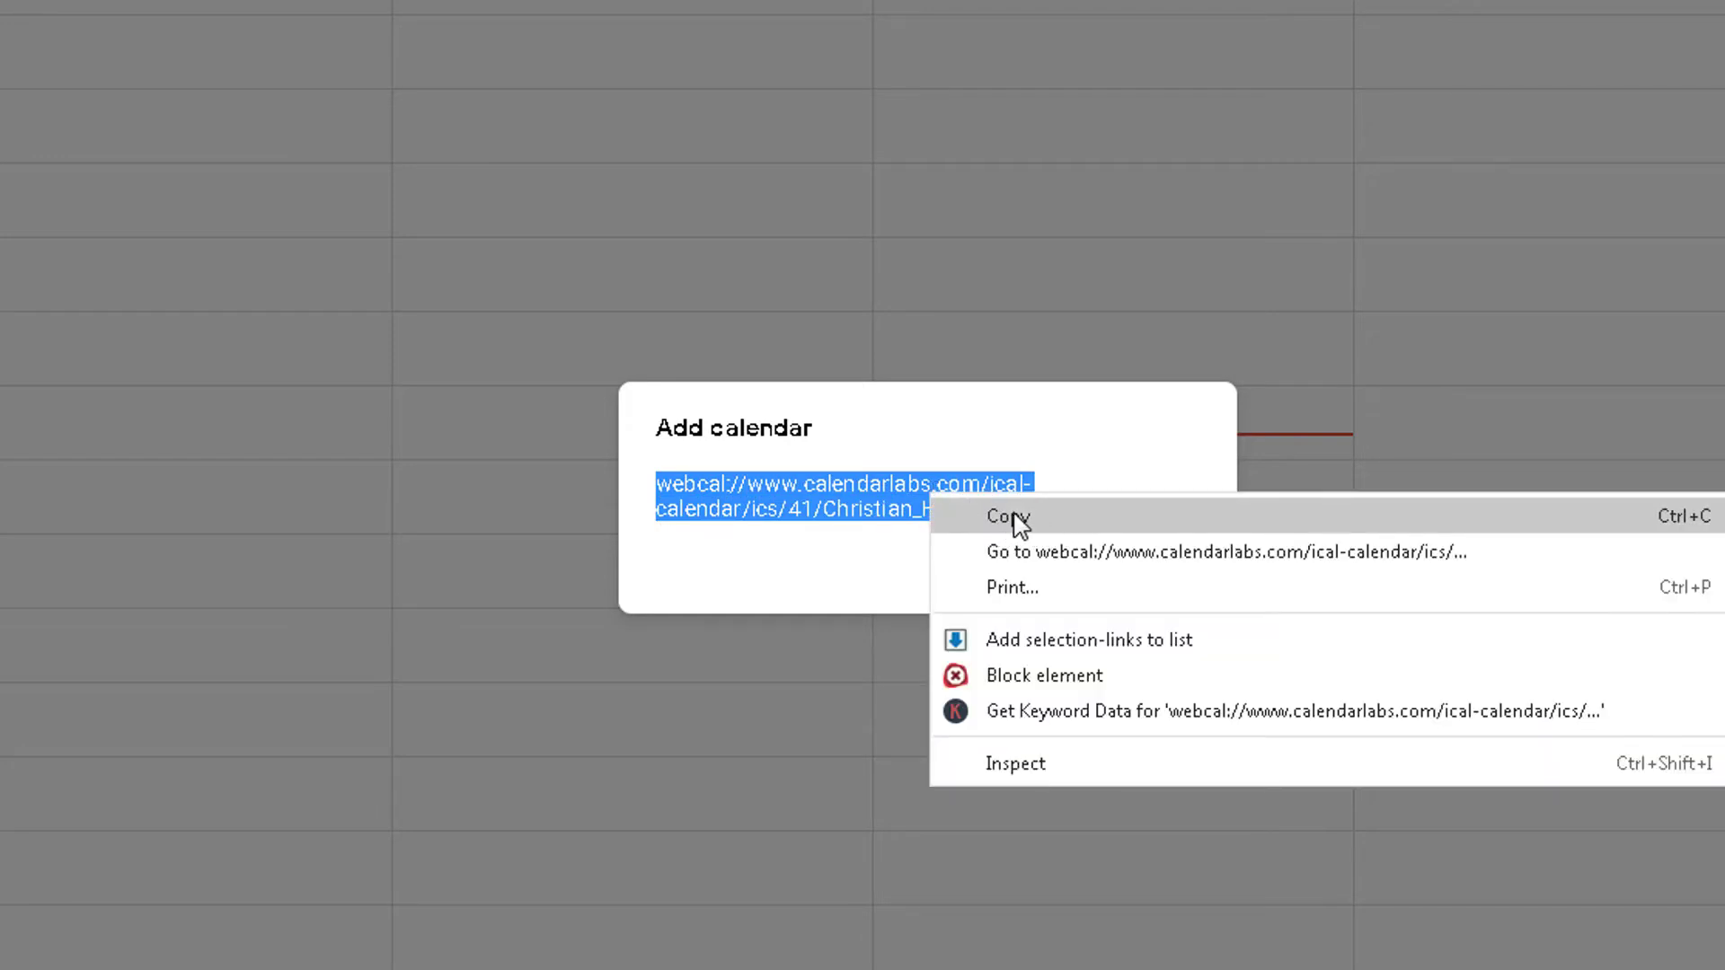
click(1019, 520)
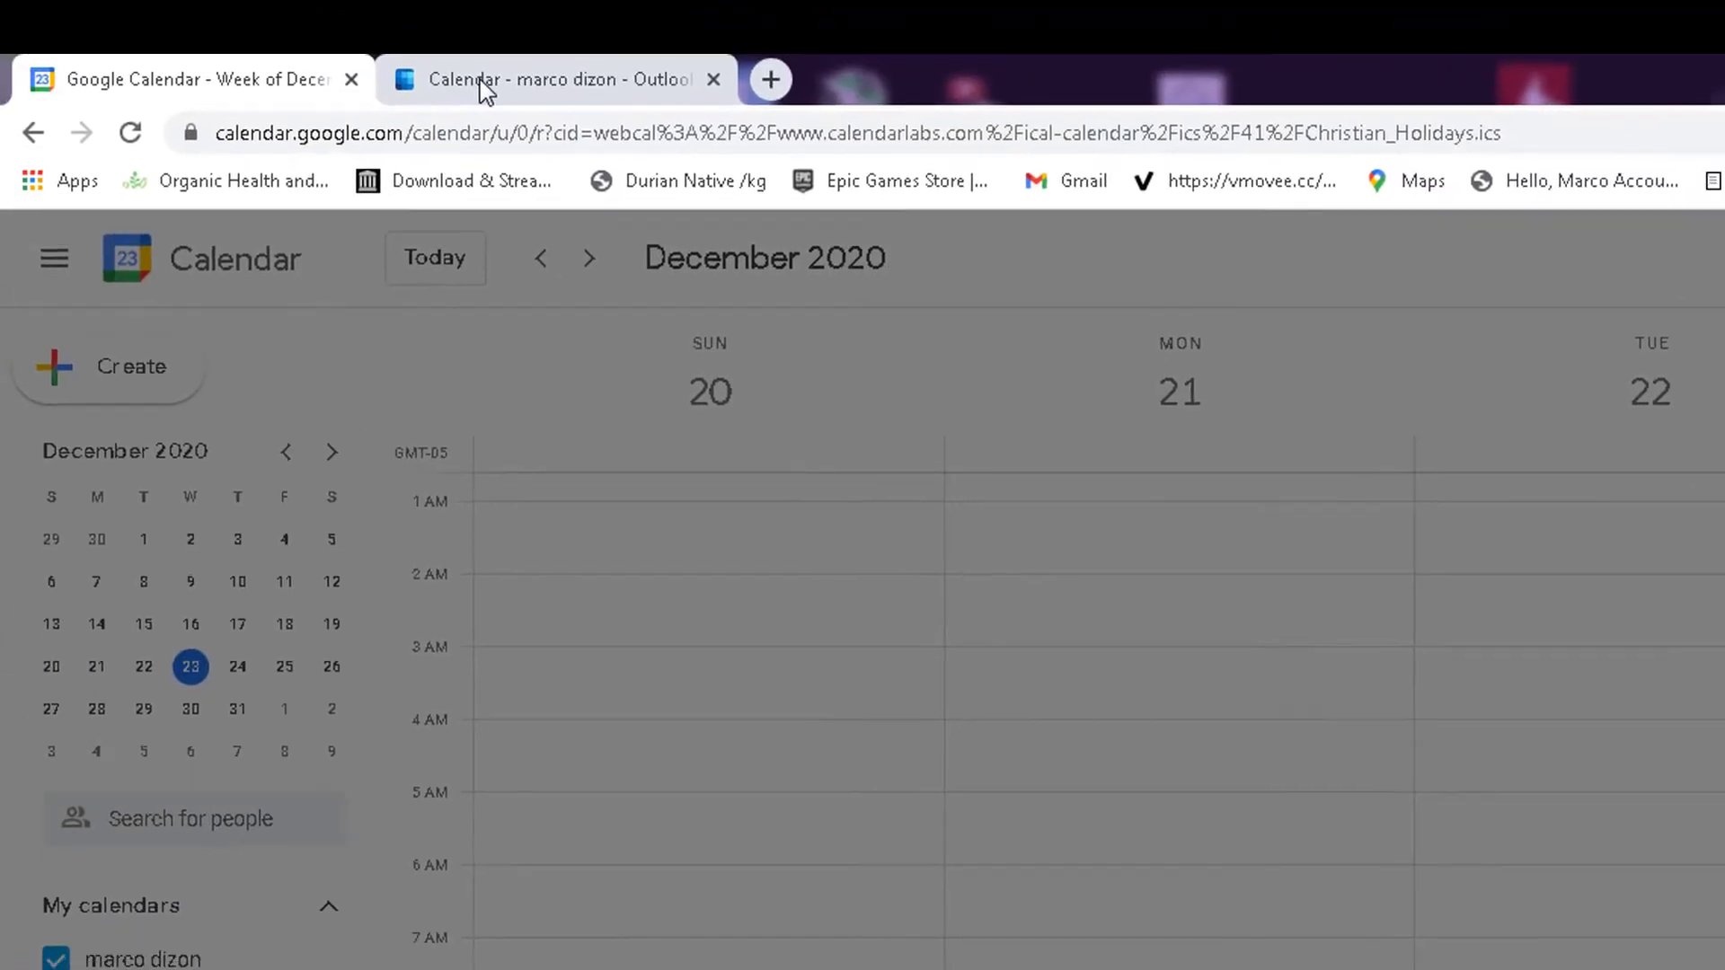
click(291, 34)
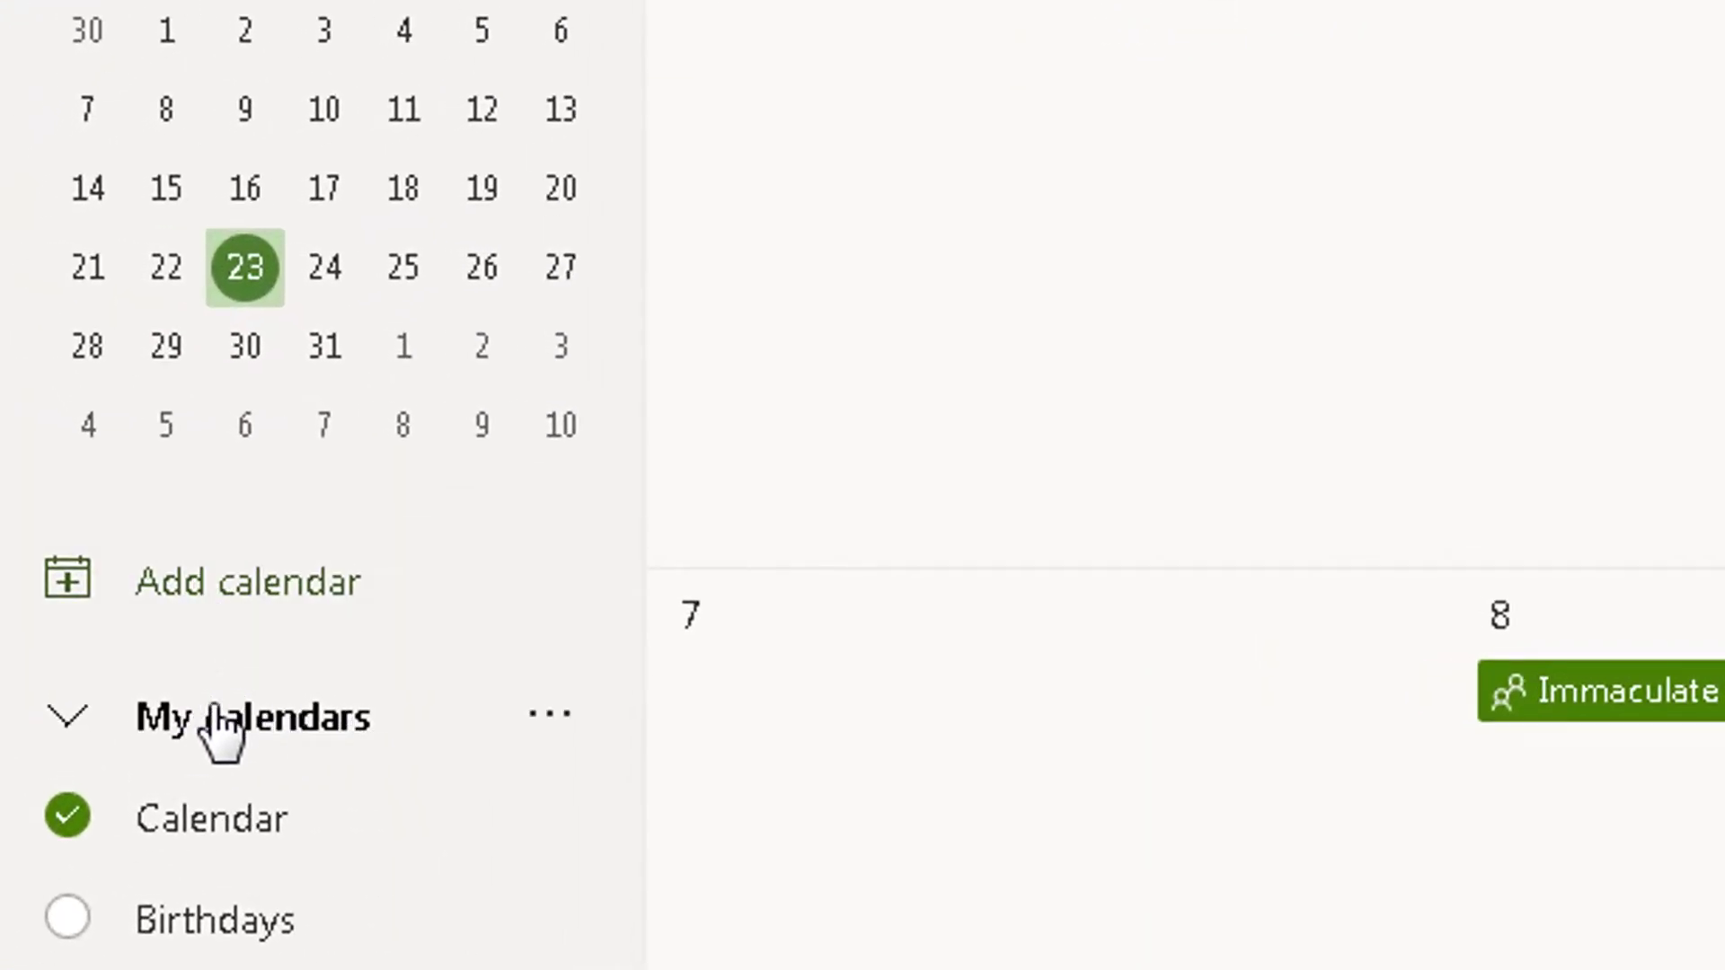
Add a new calendar group named 'Religious' from the My calendars menu.
right_click(198, 723)
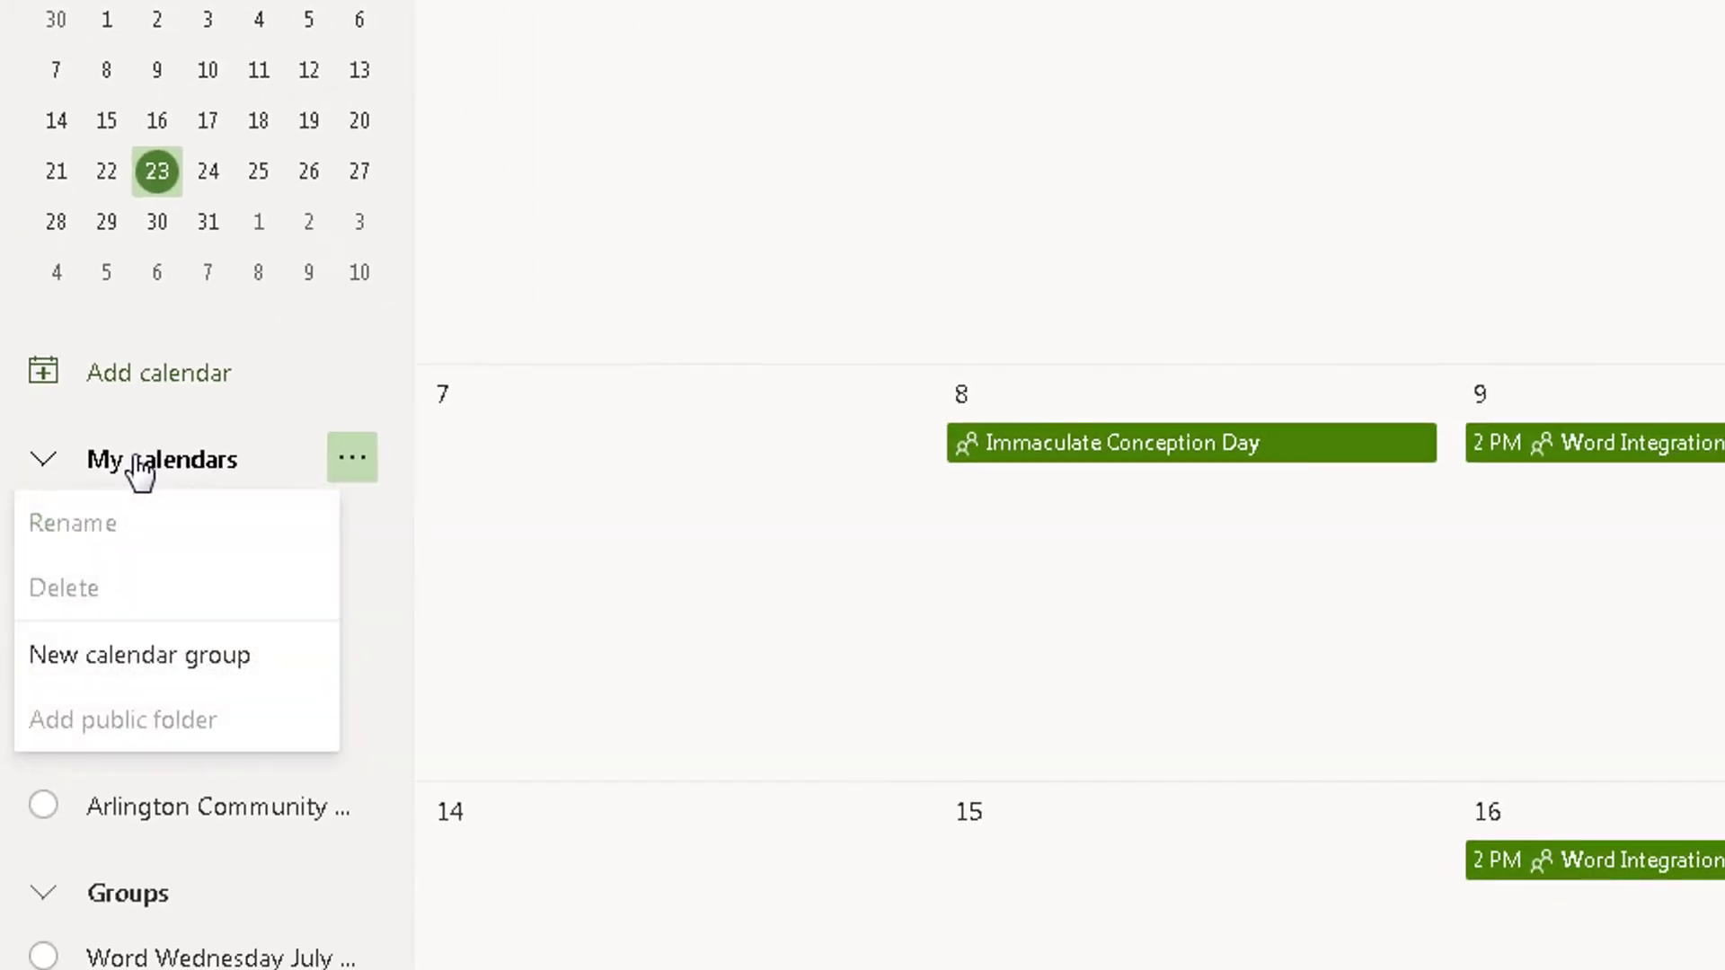
click(158, 663)
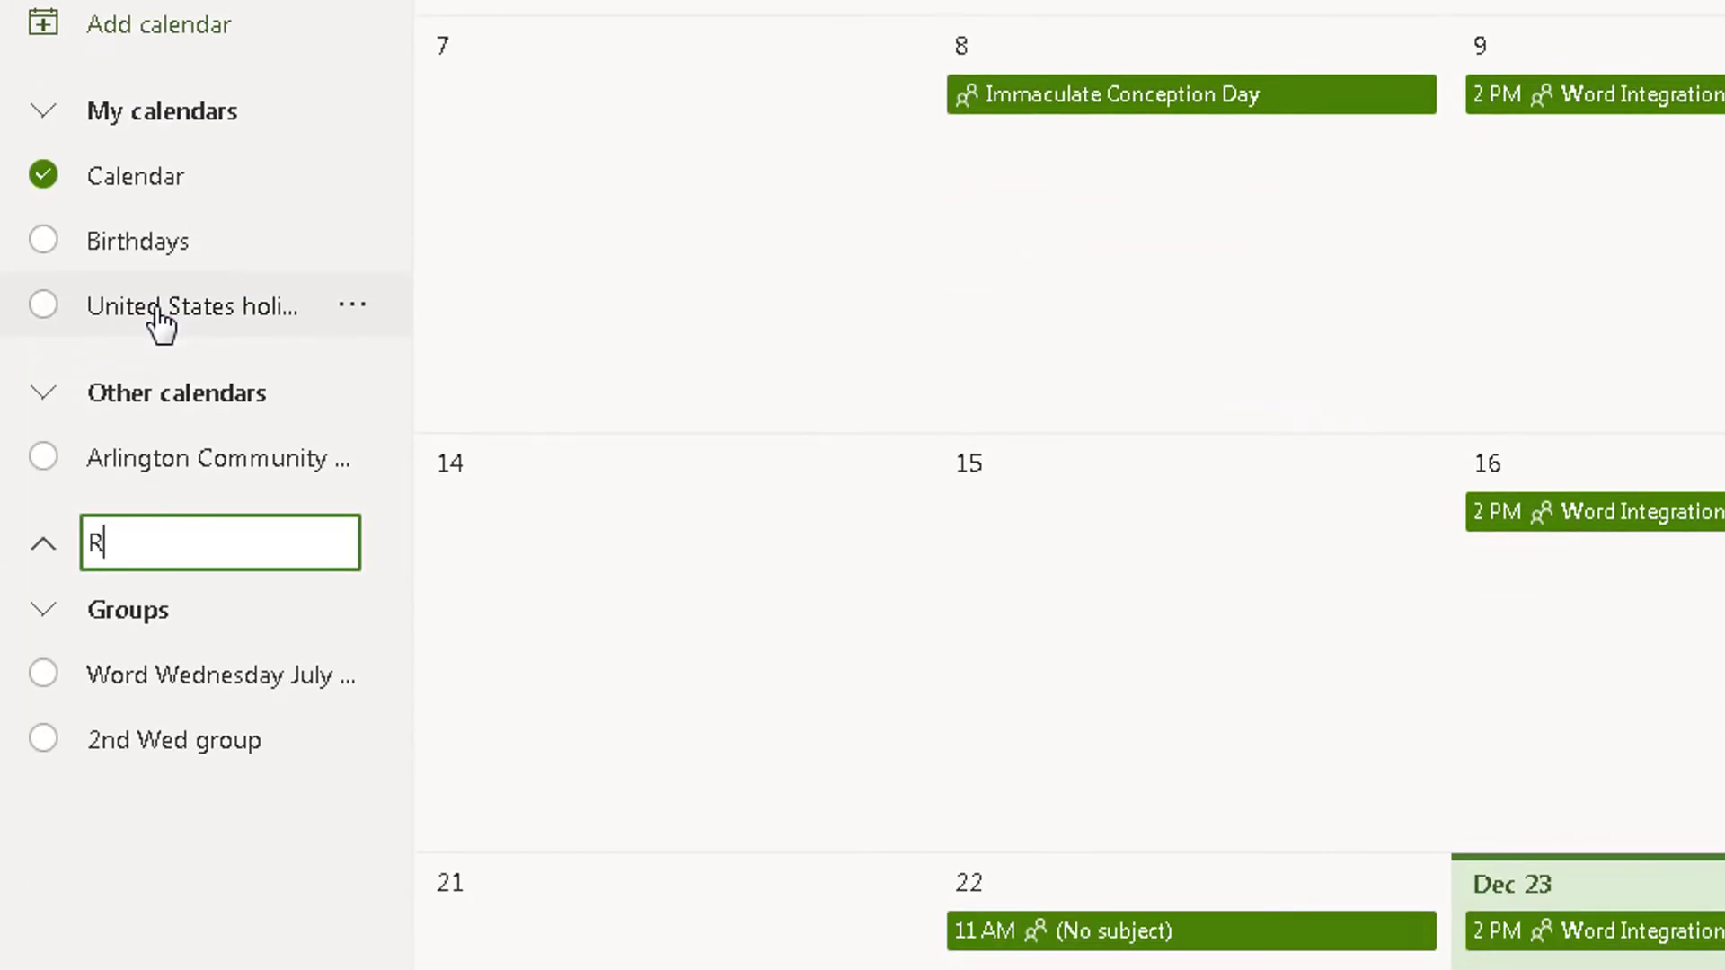
text(Religious)
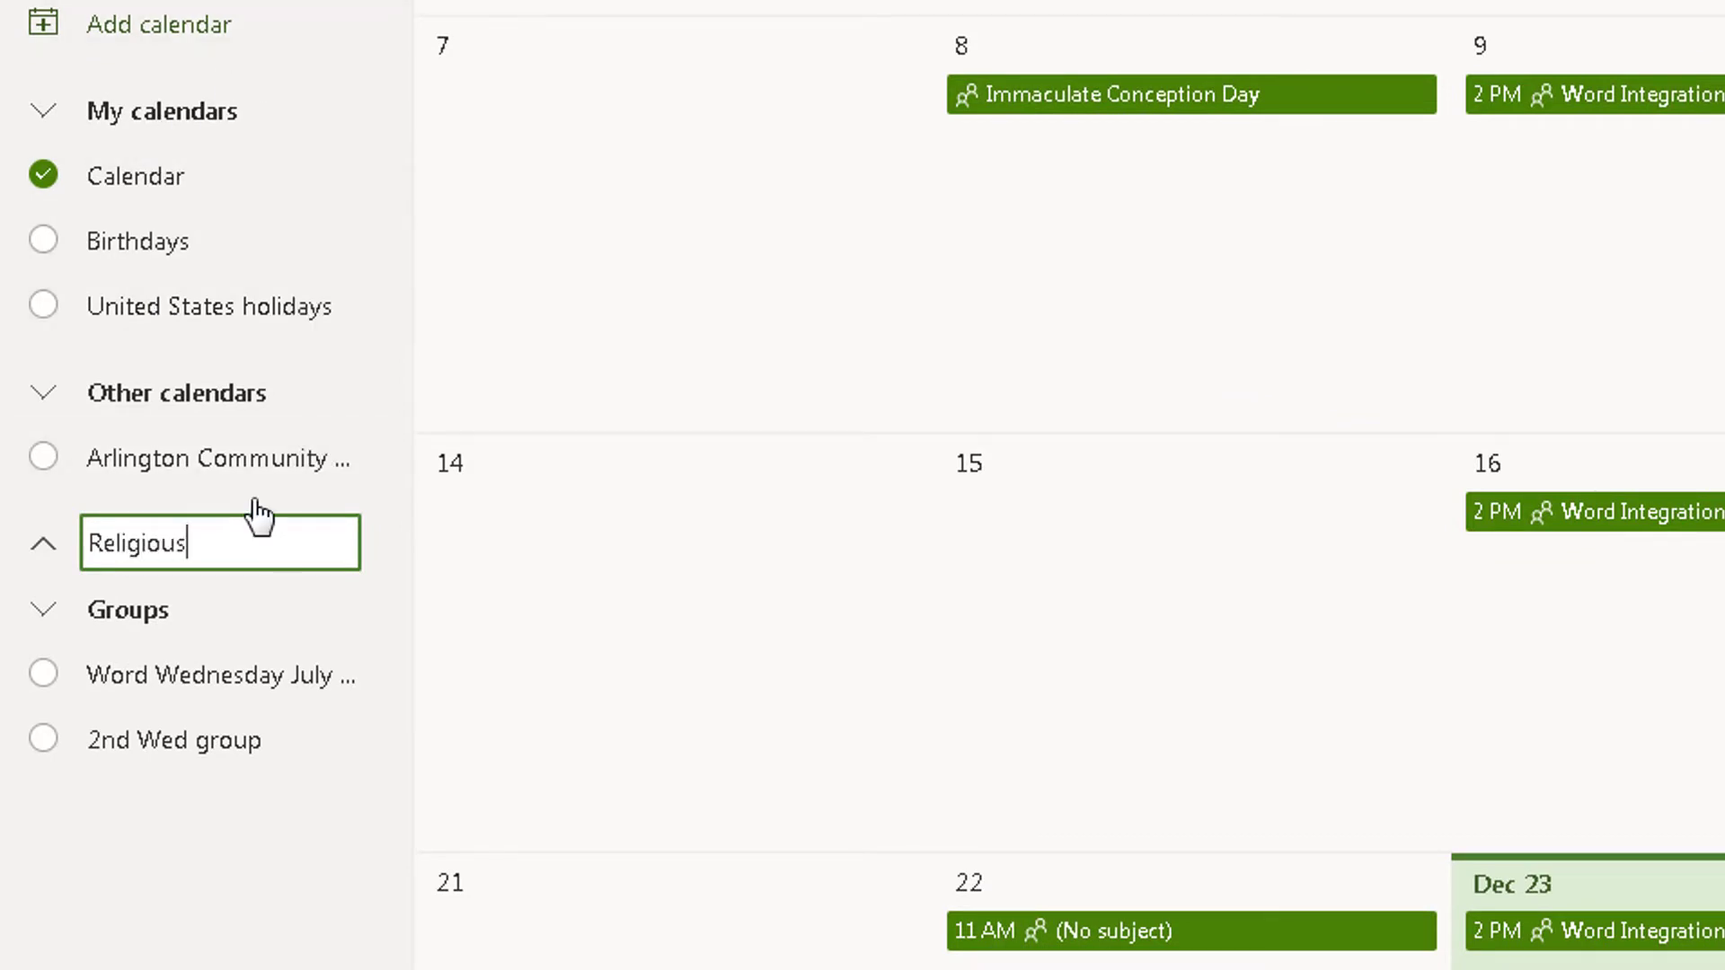
key(Return)
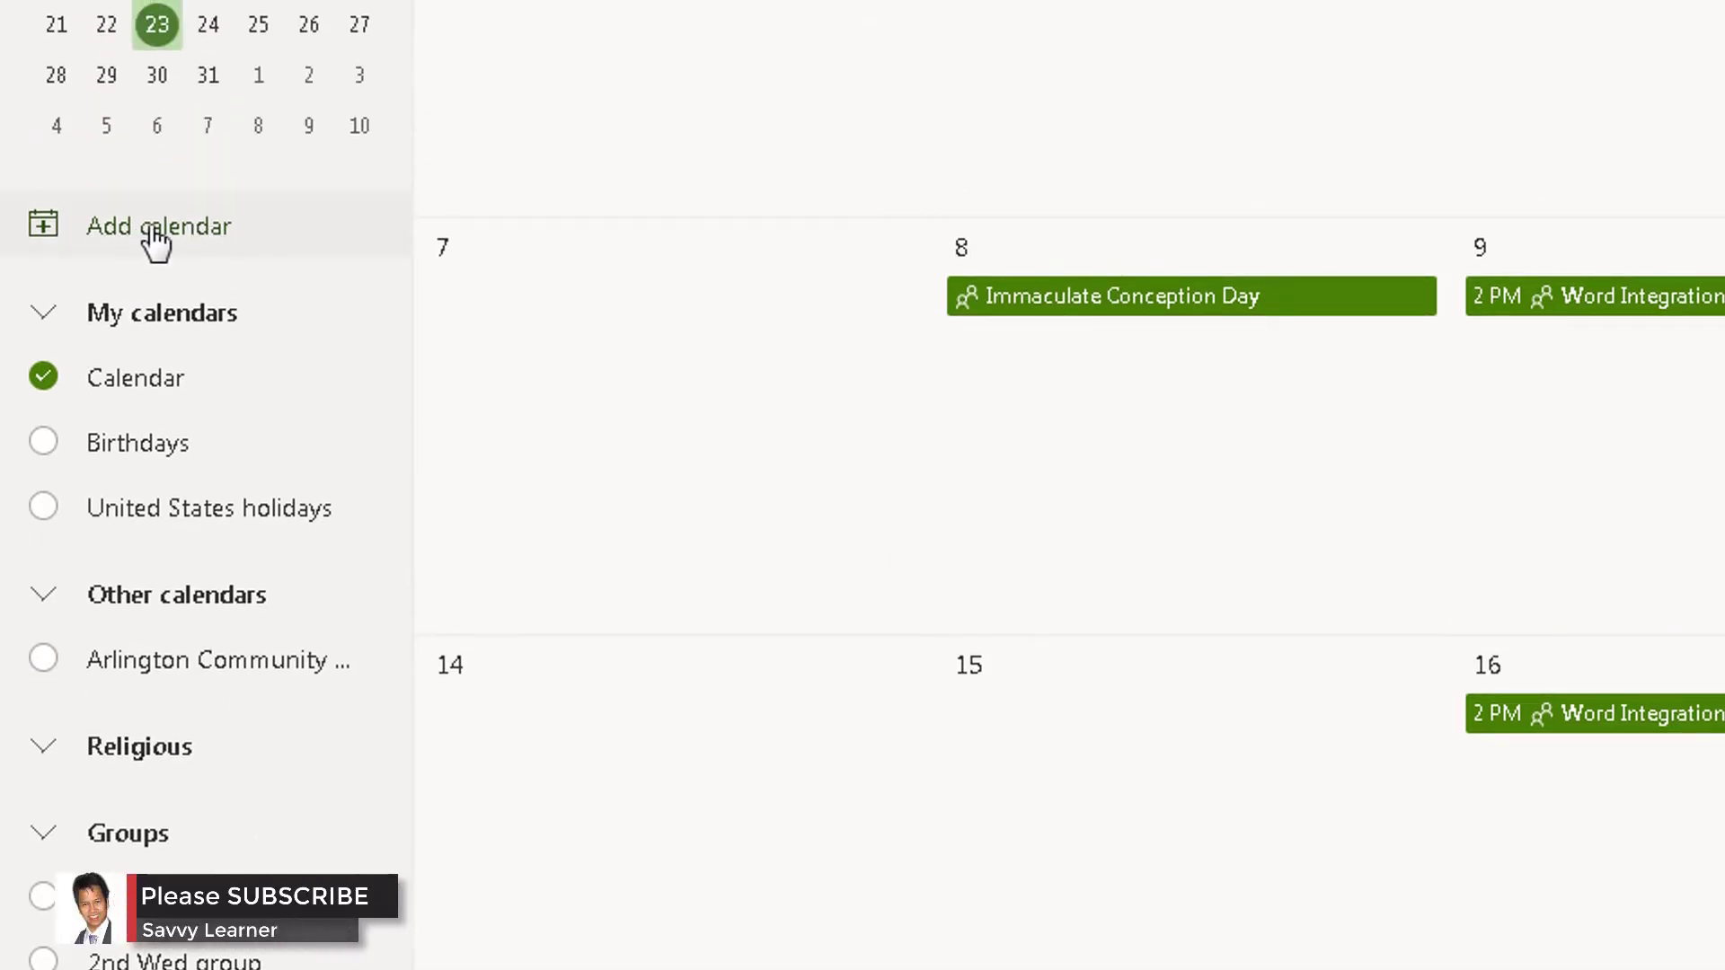
Start a web calendar subscription and paste the Christian Holidays webcal link as its address.
click(186, 247)
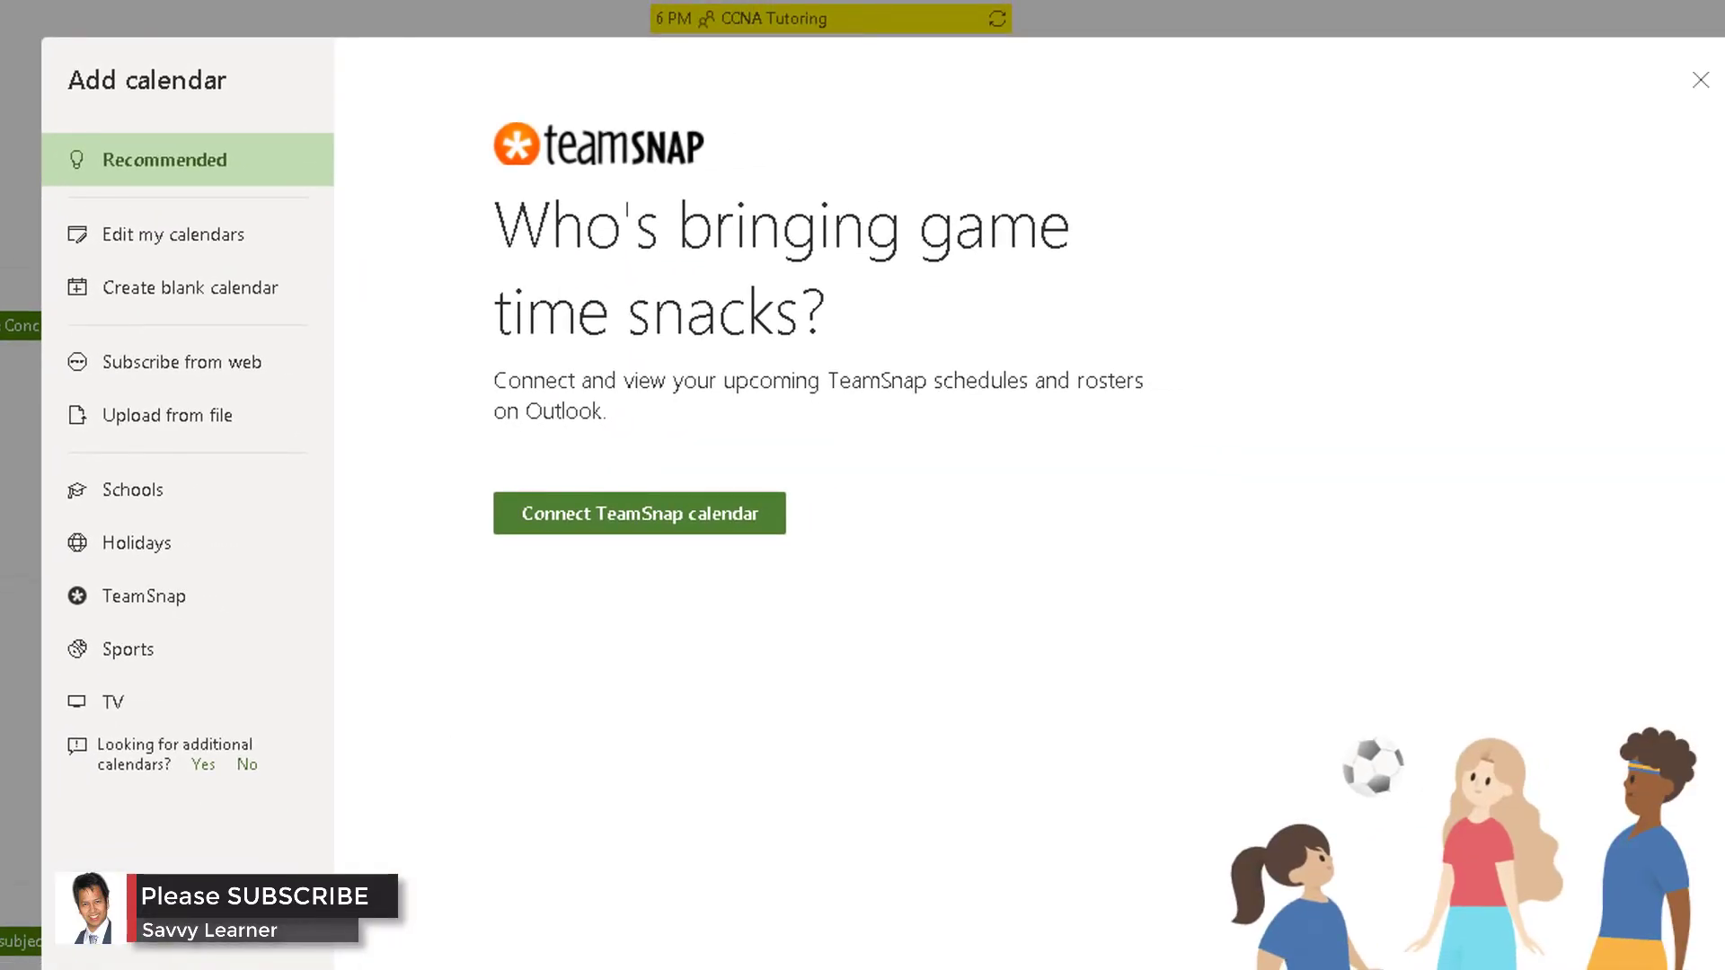
click(197, 385)
click(539, 236)
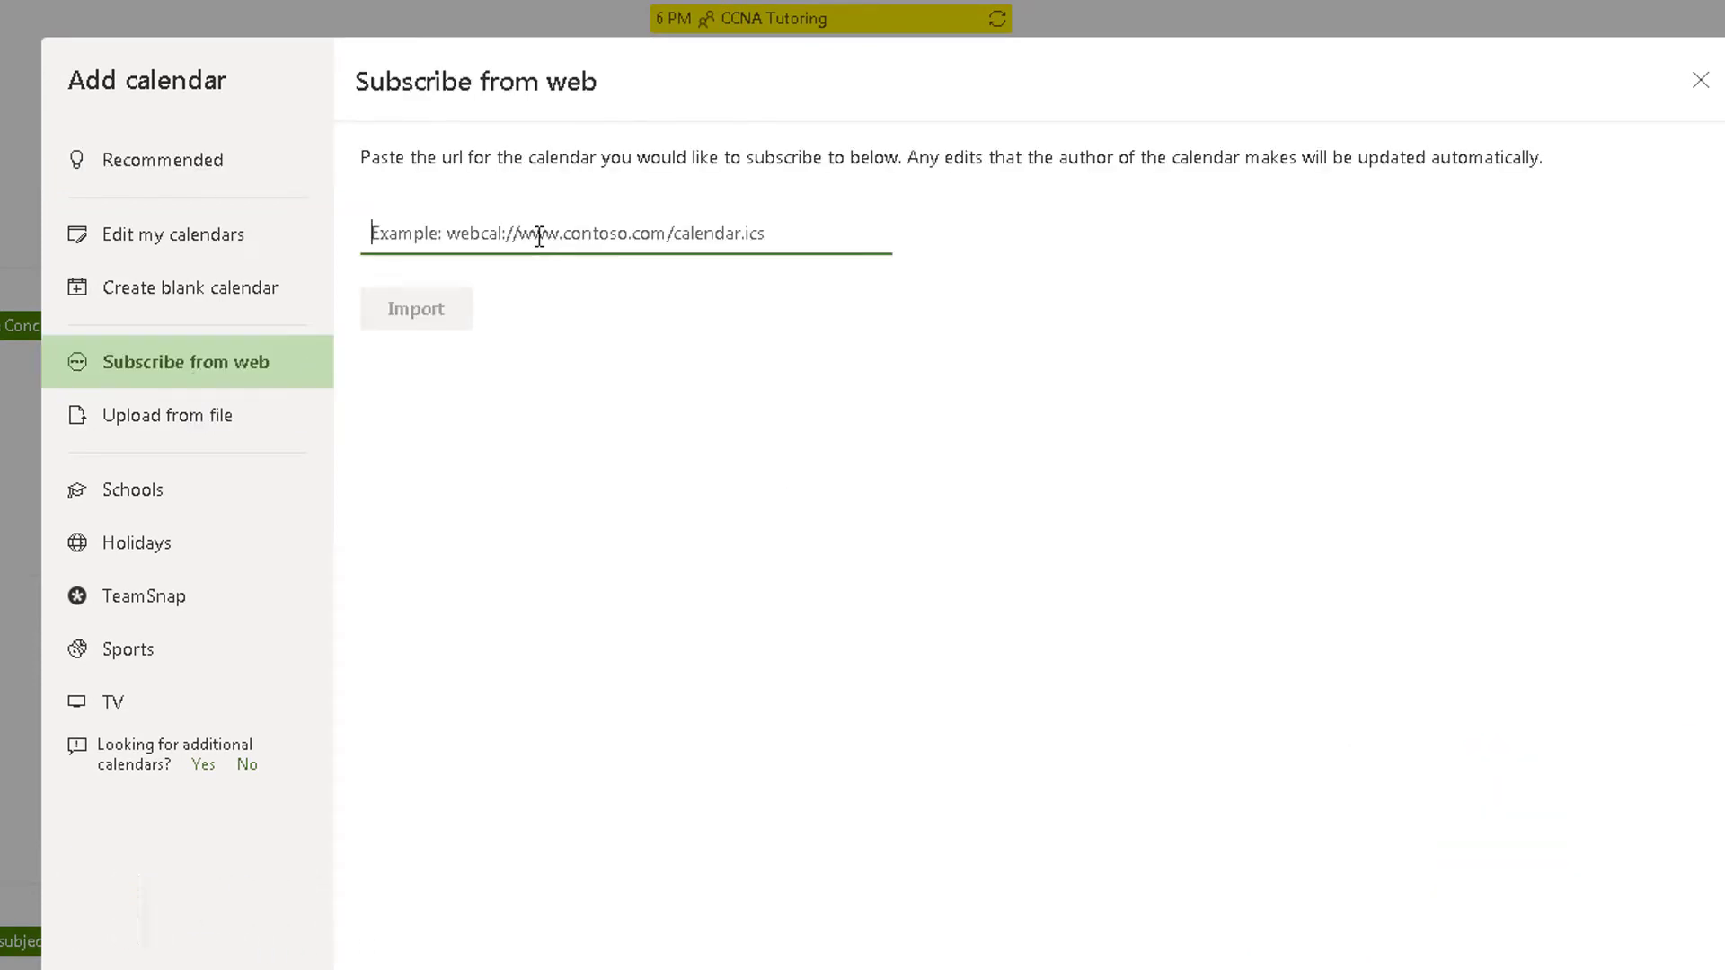
right_click(539, 235)
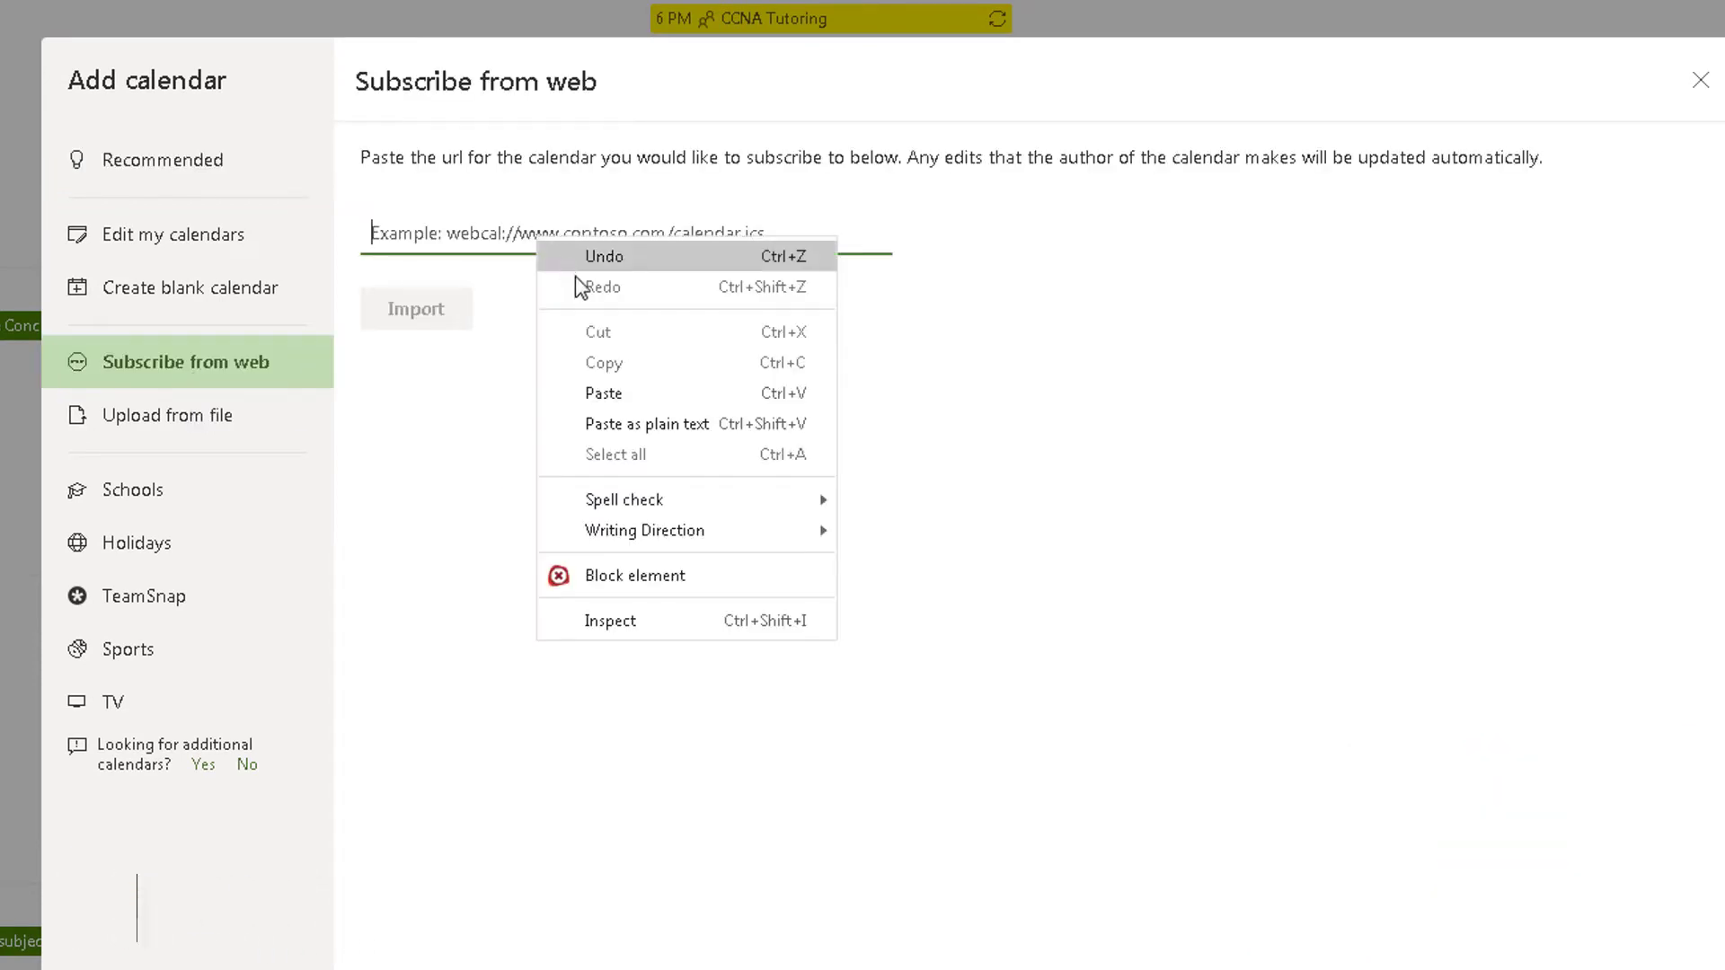
click(604, 393)
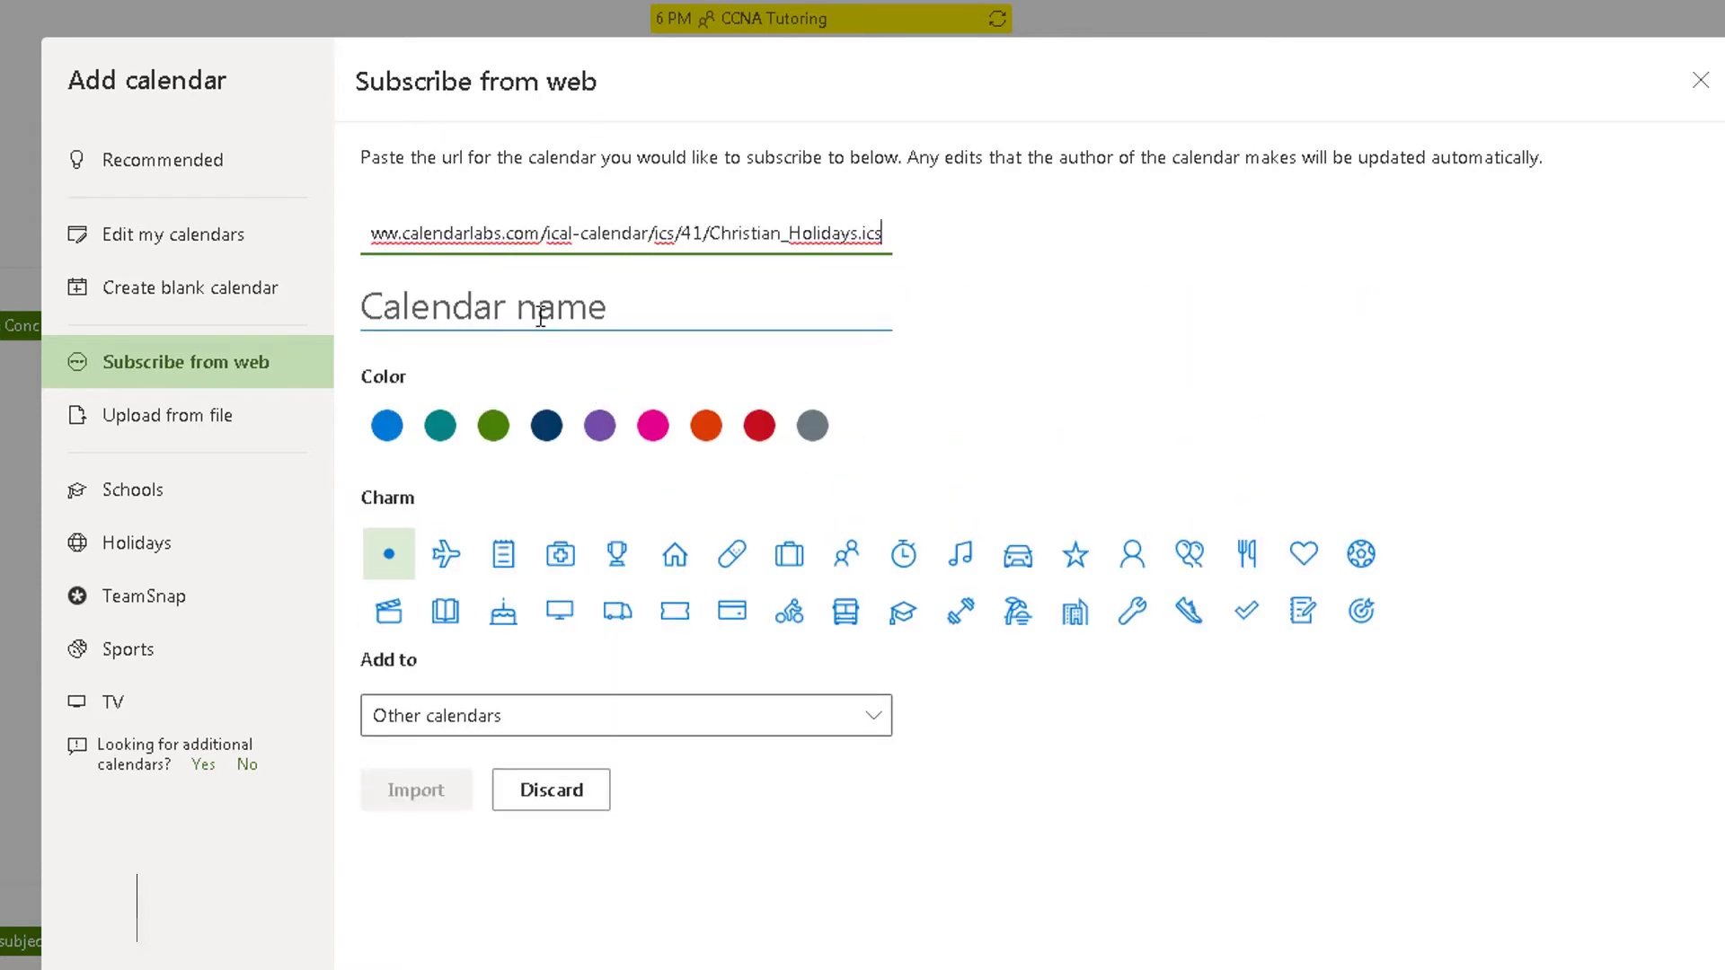
Name the subscription Christian, make it purple, put it in the Religious group, and import it.
click(540, 318)
text(Christian)
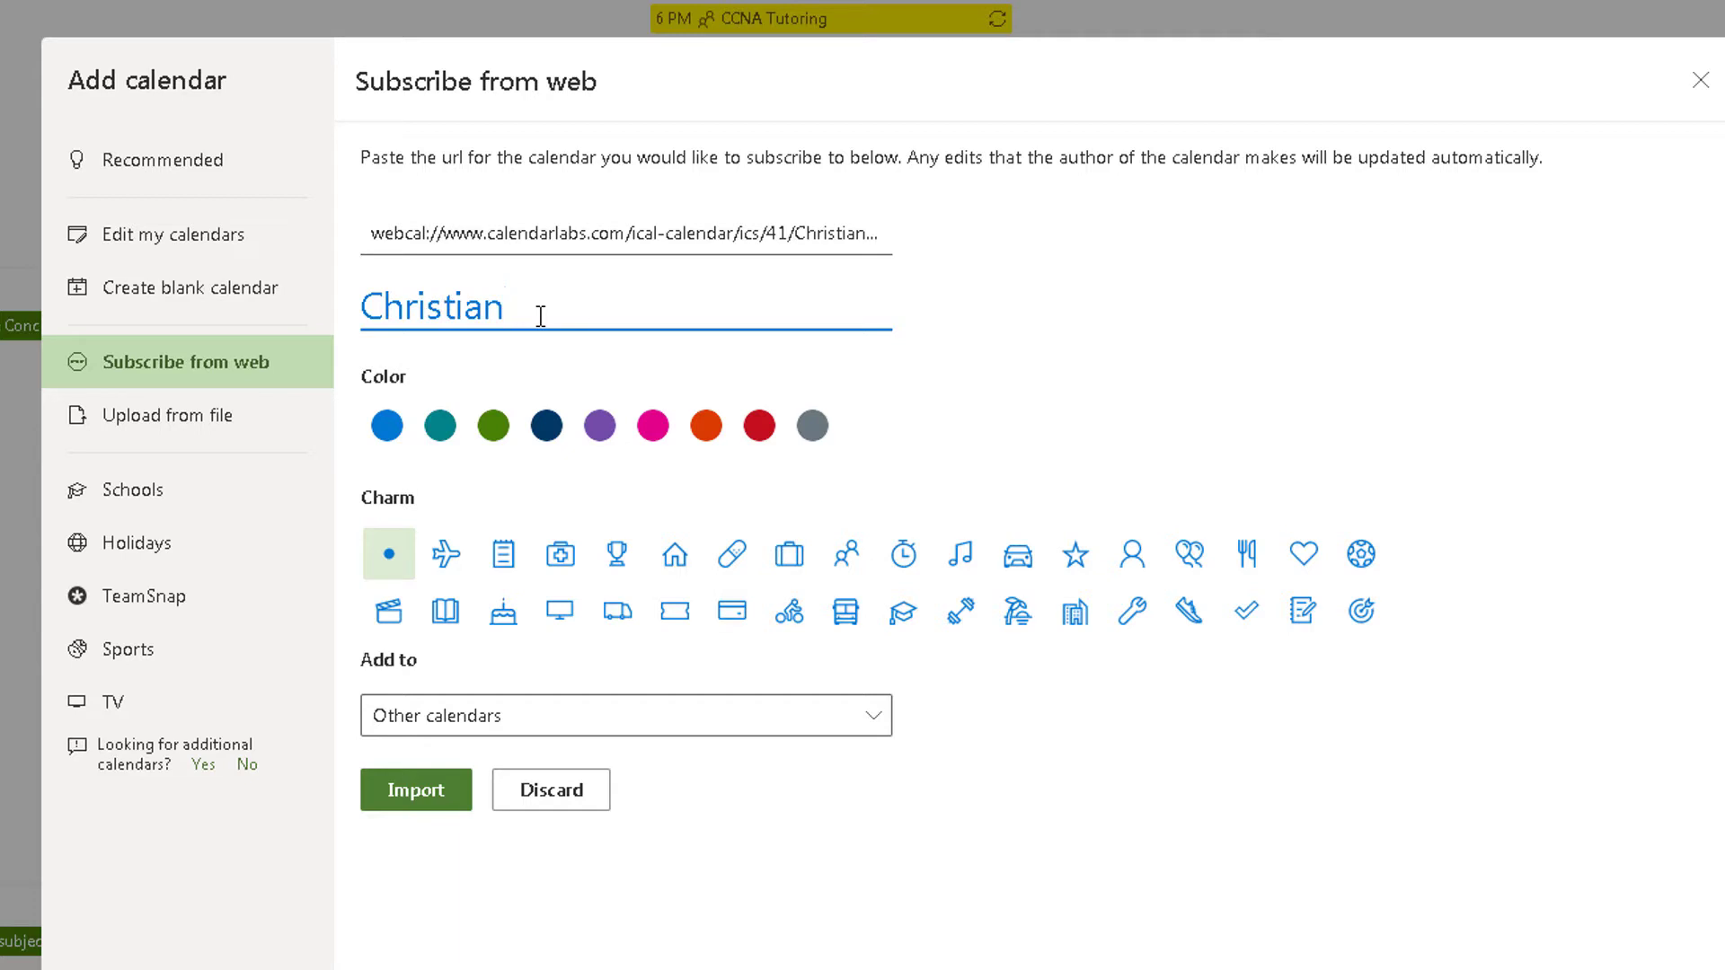
click(599, 427)
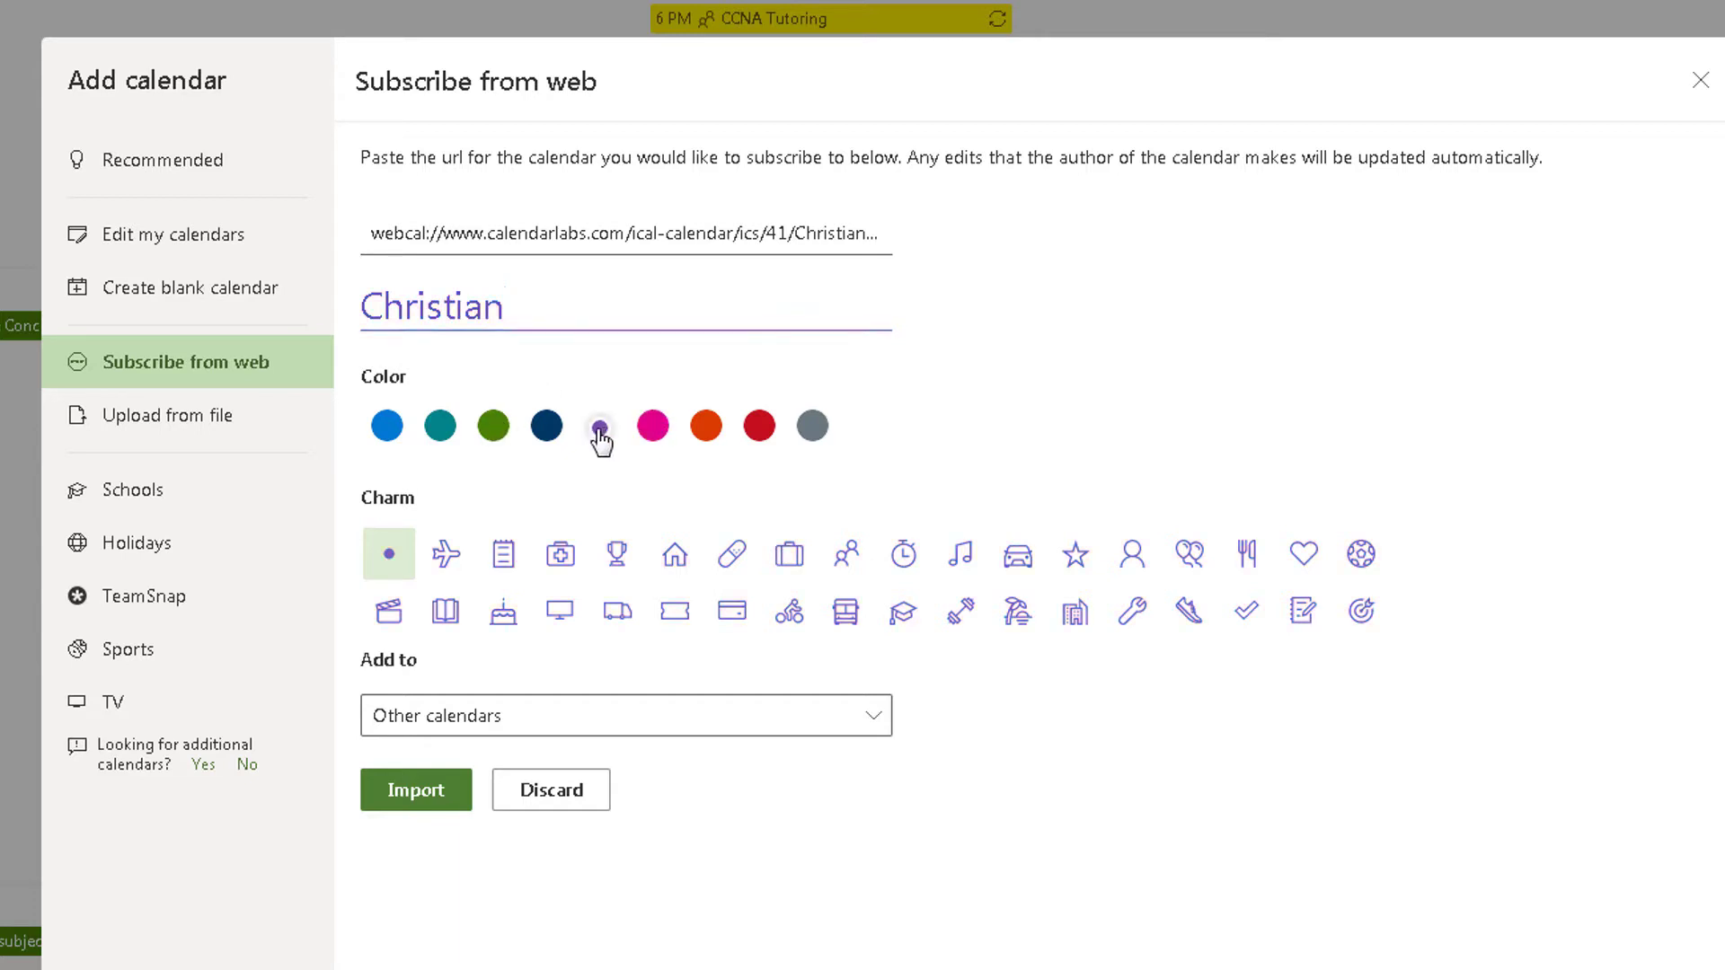
click(435, 724)
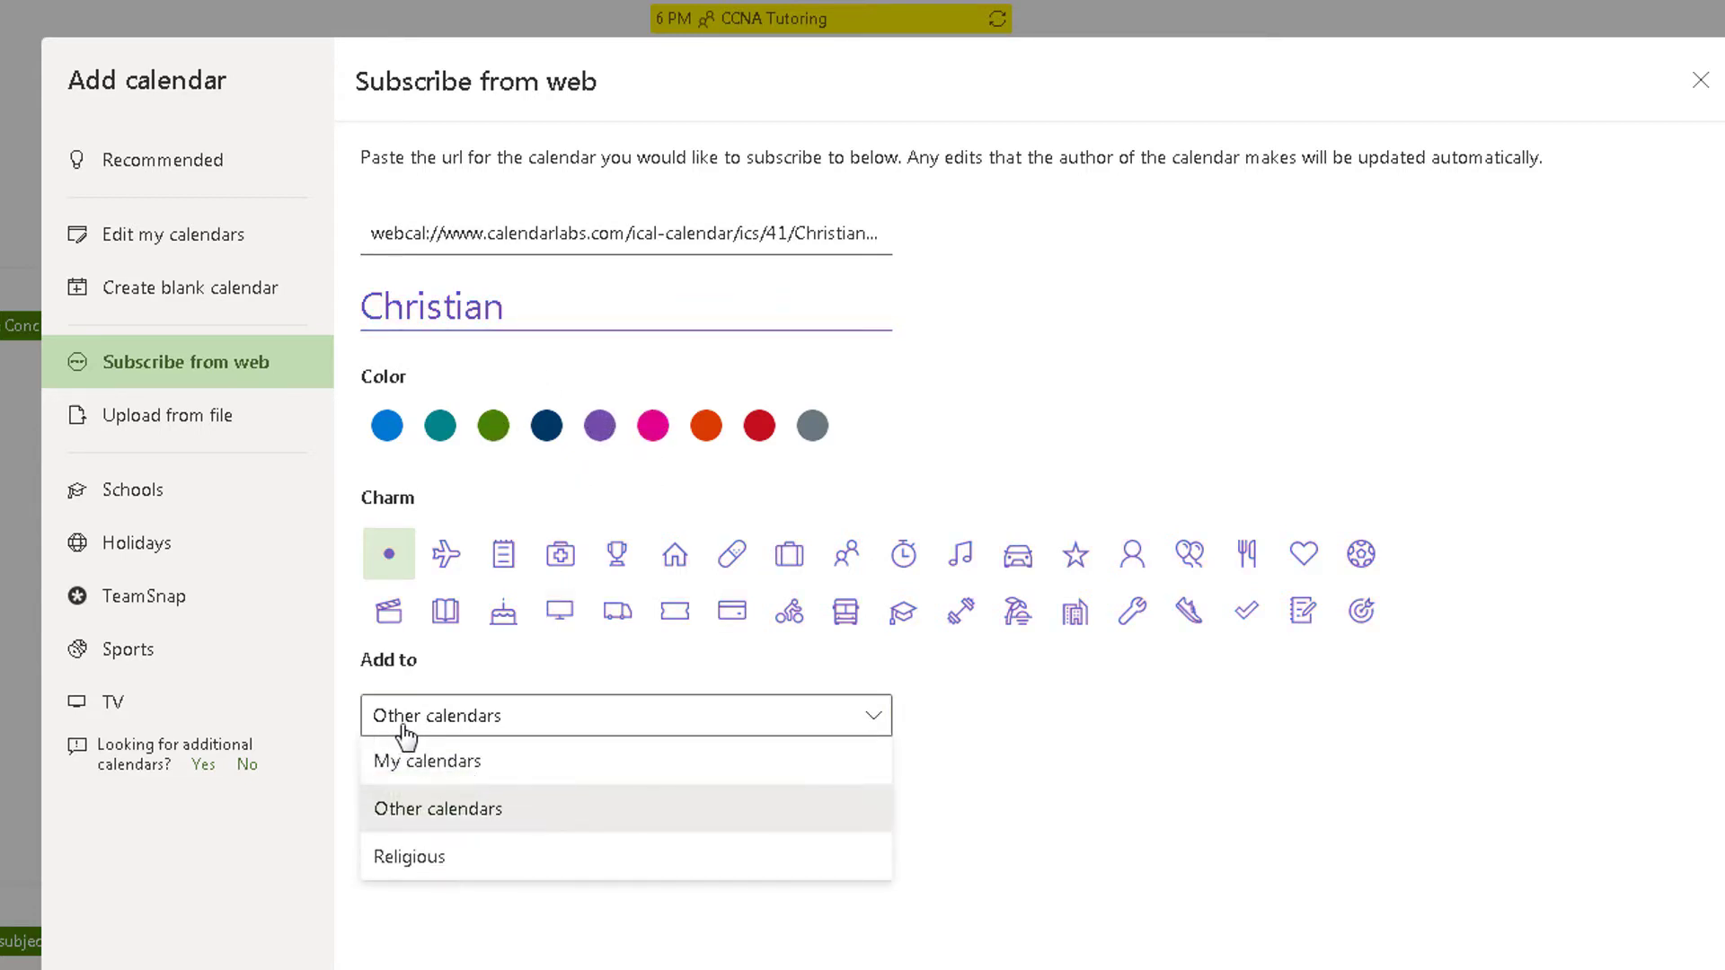
click(420, 858)
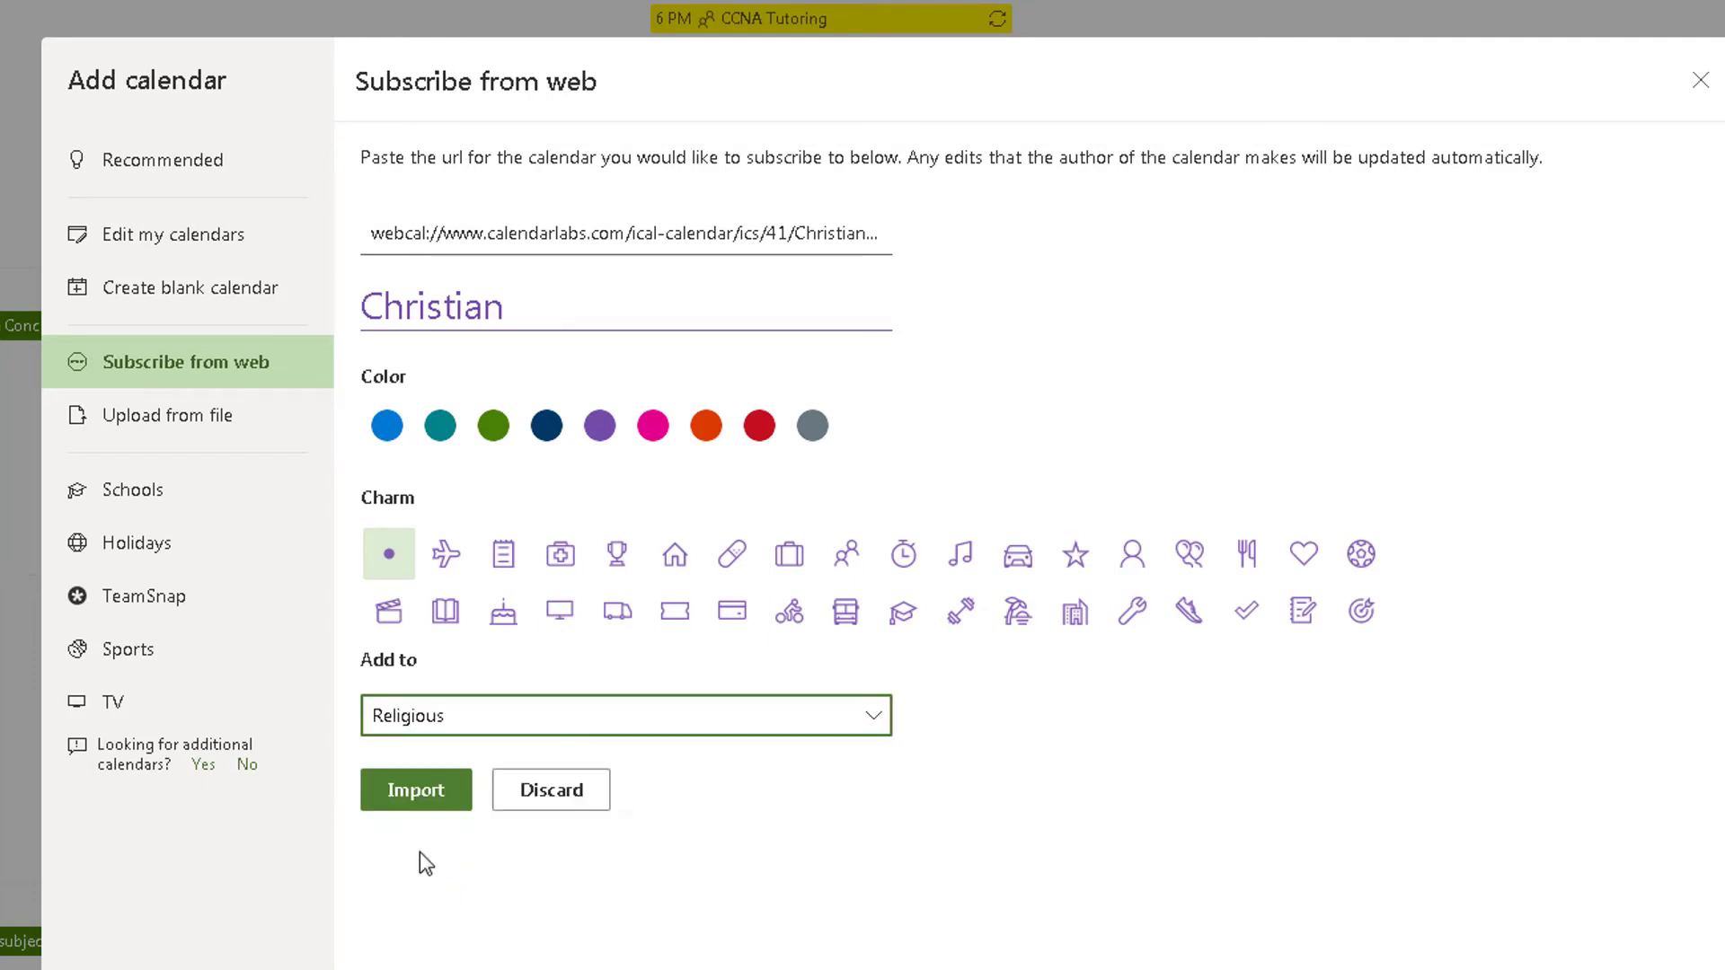
click(412, 796)
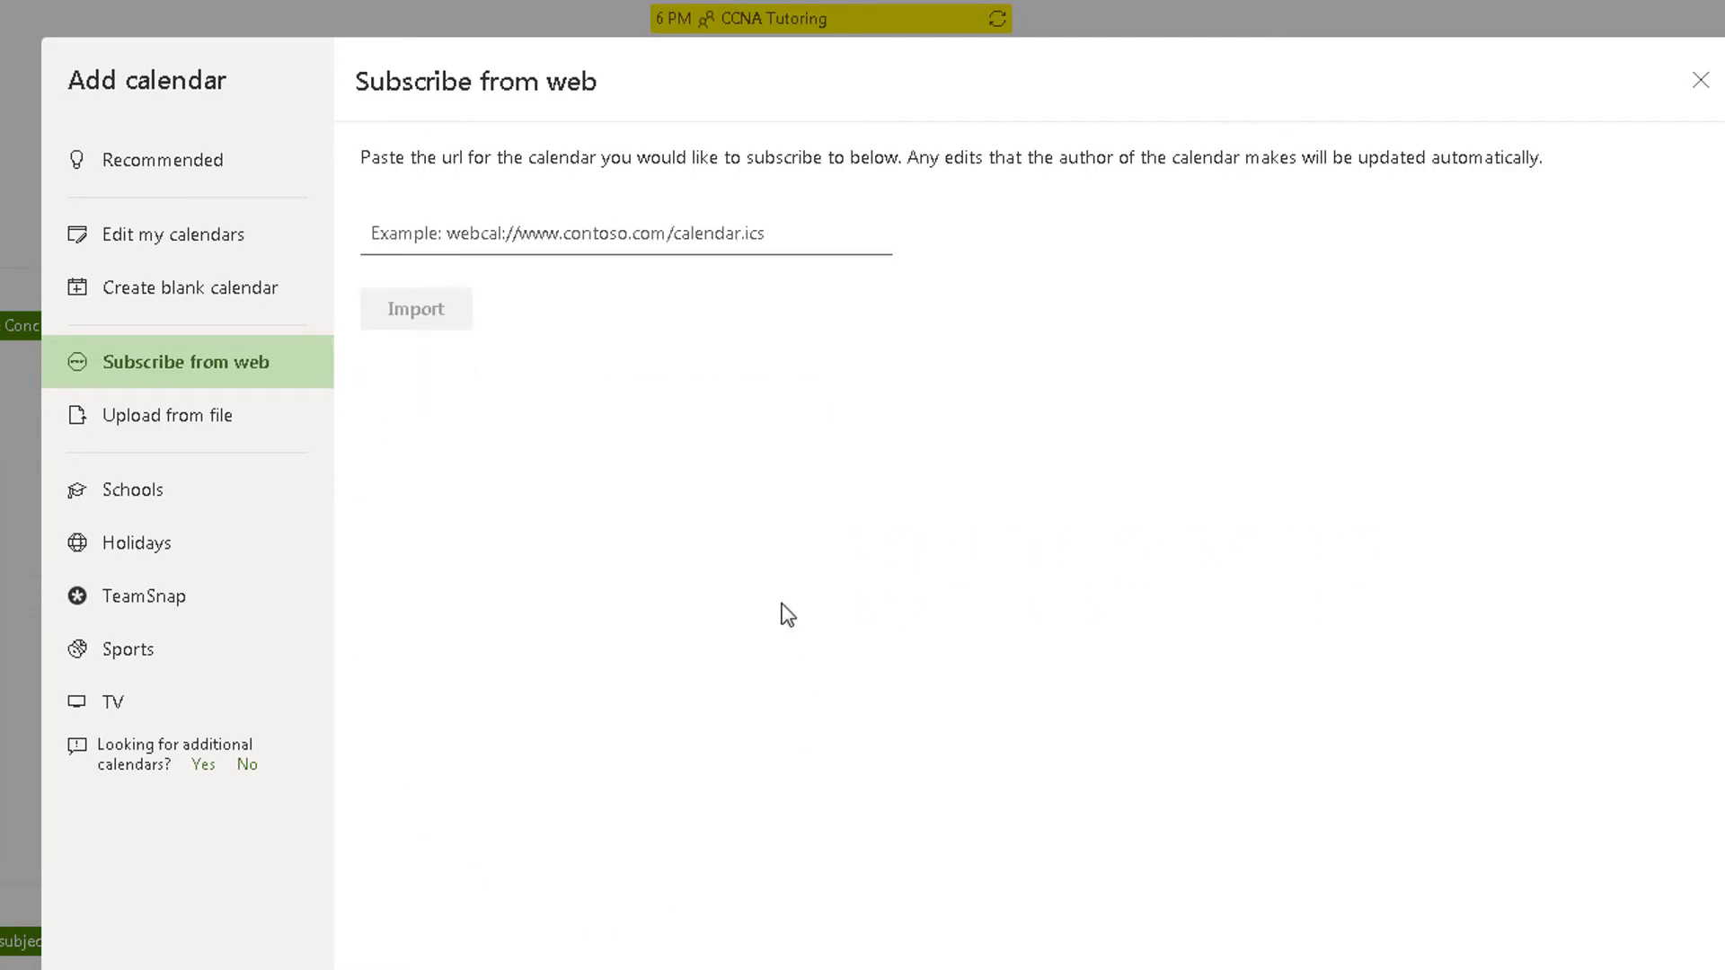
click(1694, 87)
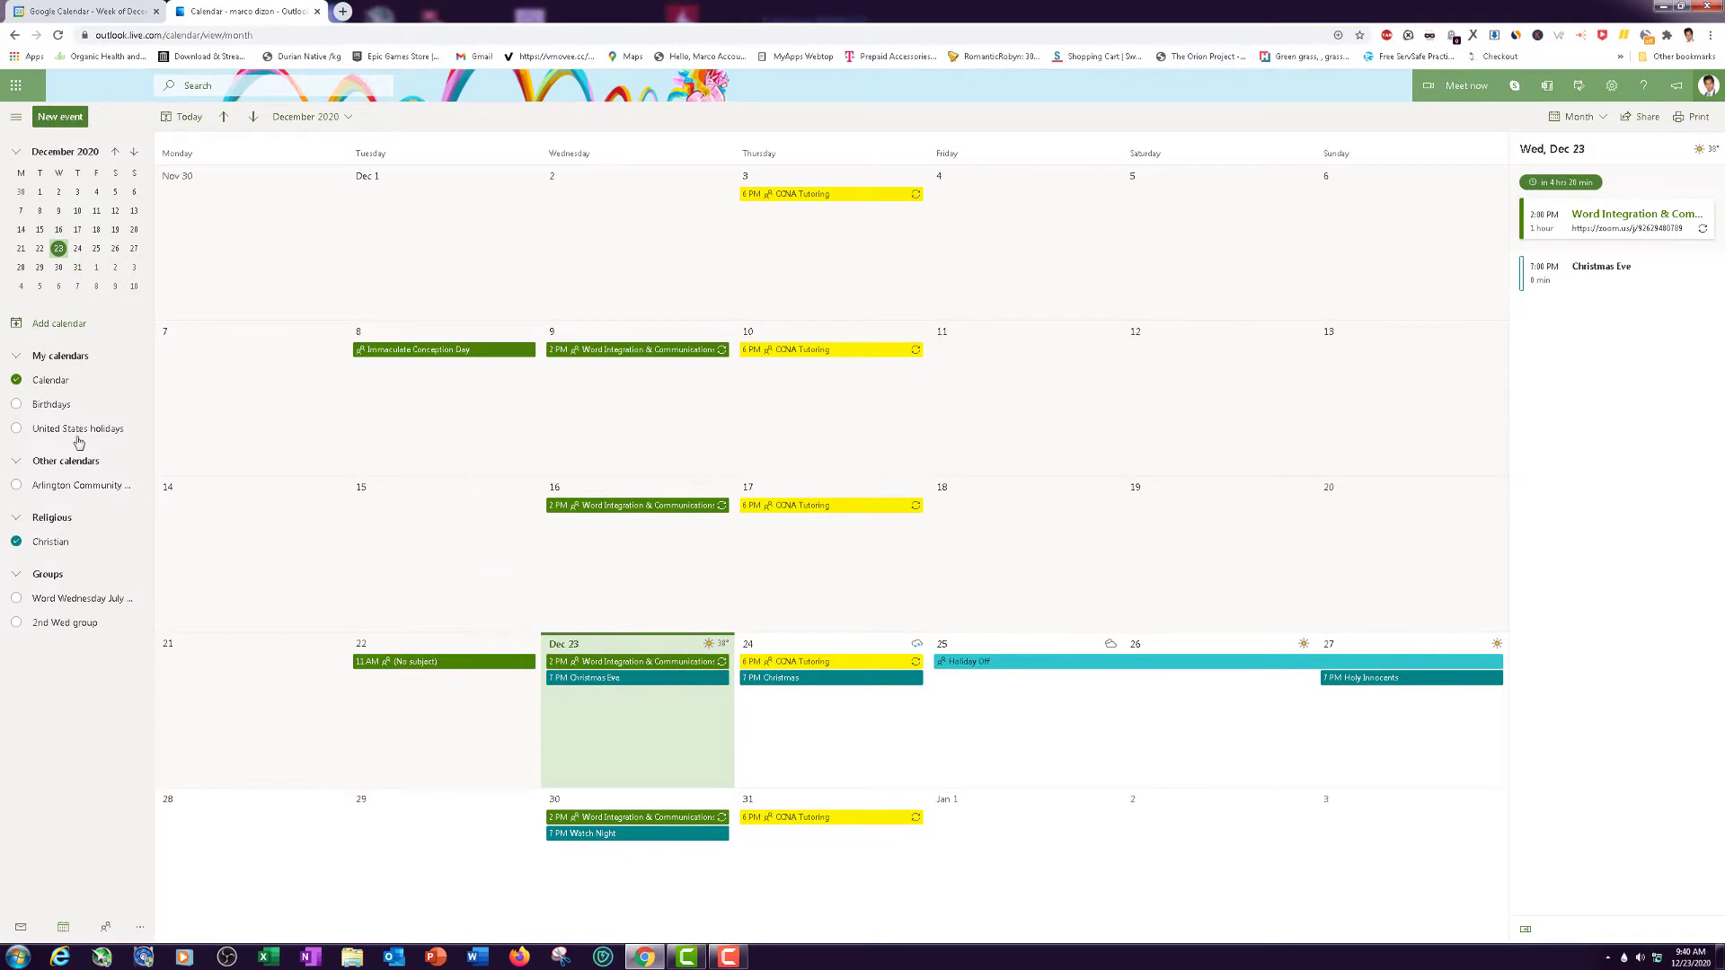
Browse months from October 2020 to March 2021, hiding then re-showing the main Calendar's events.
click(17, 382)
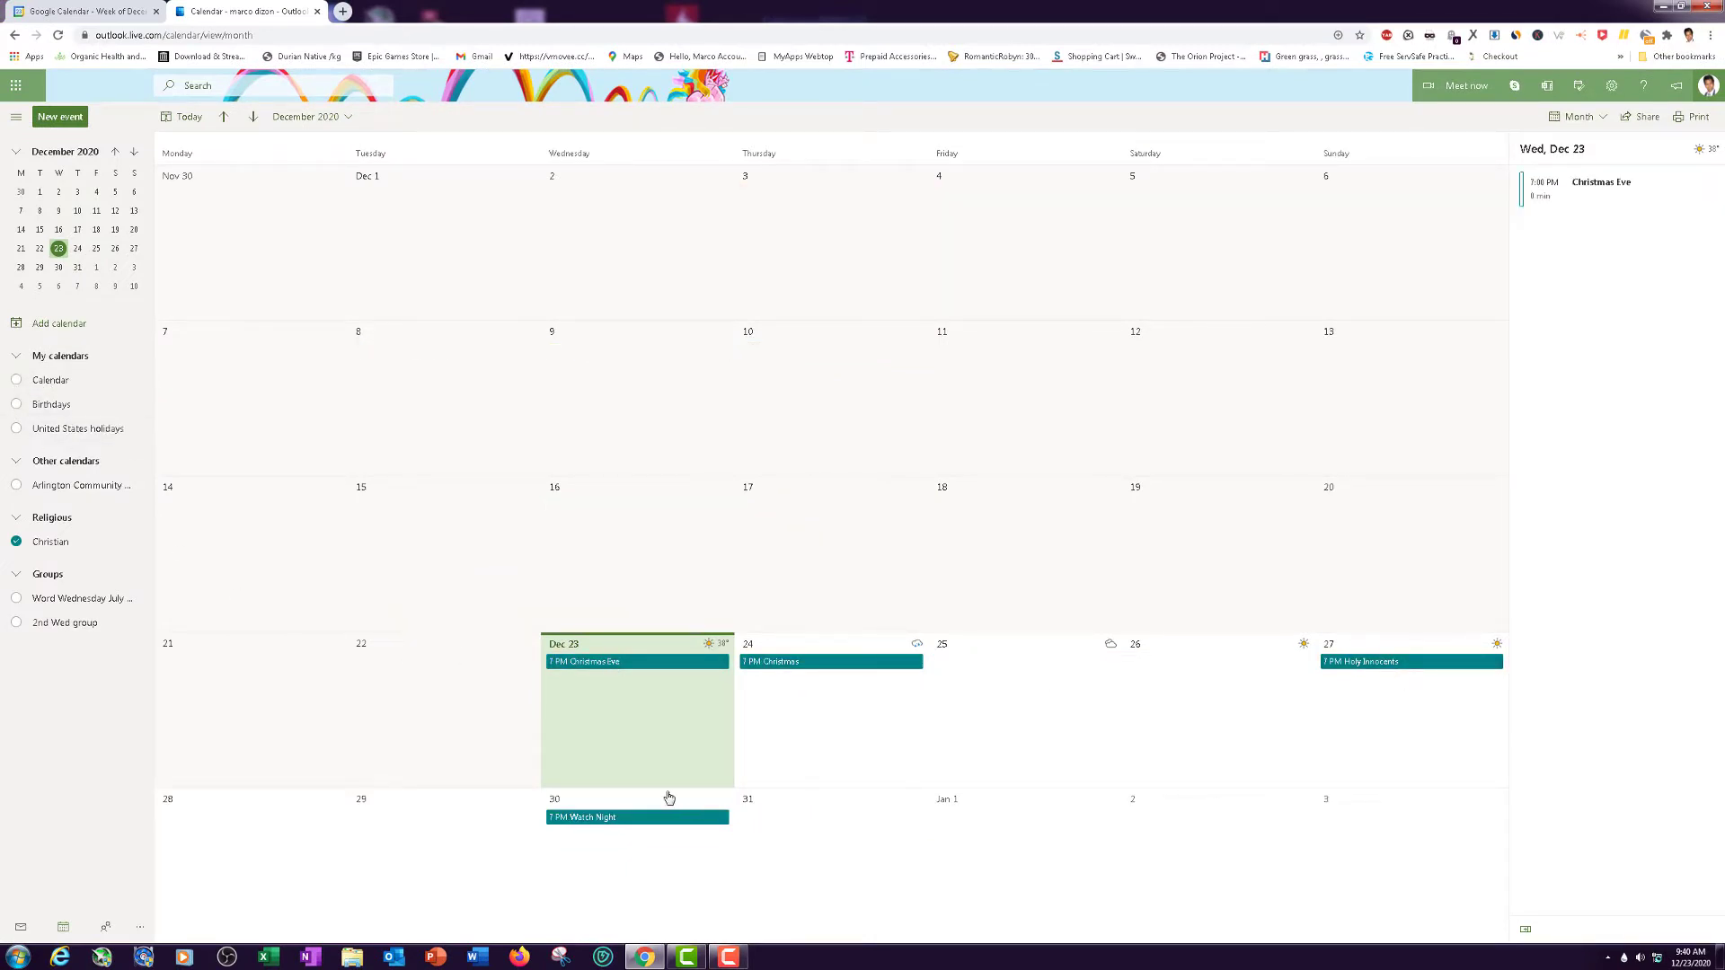
click(252, 122)
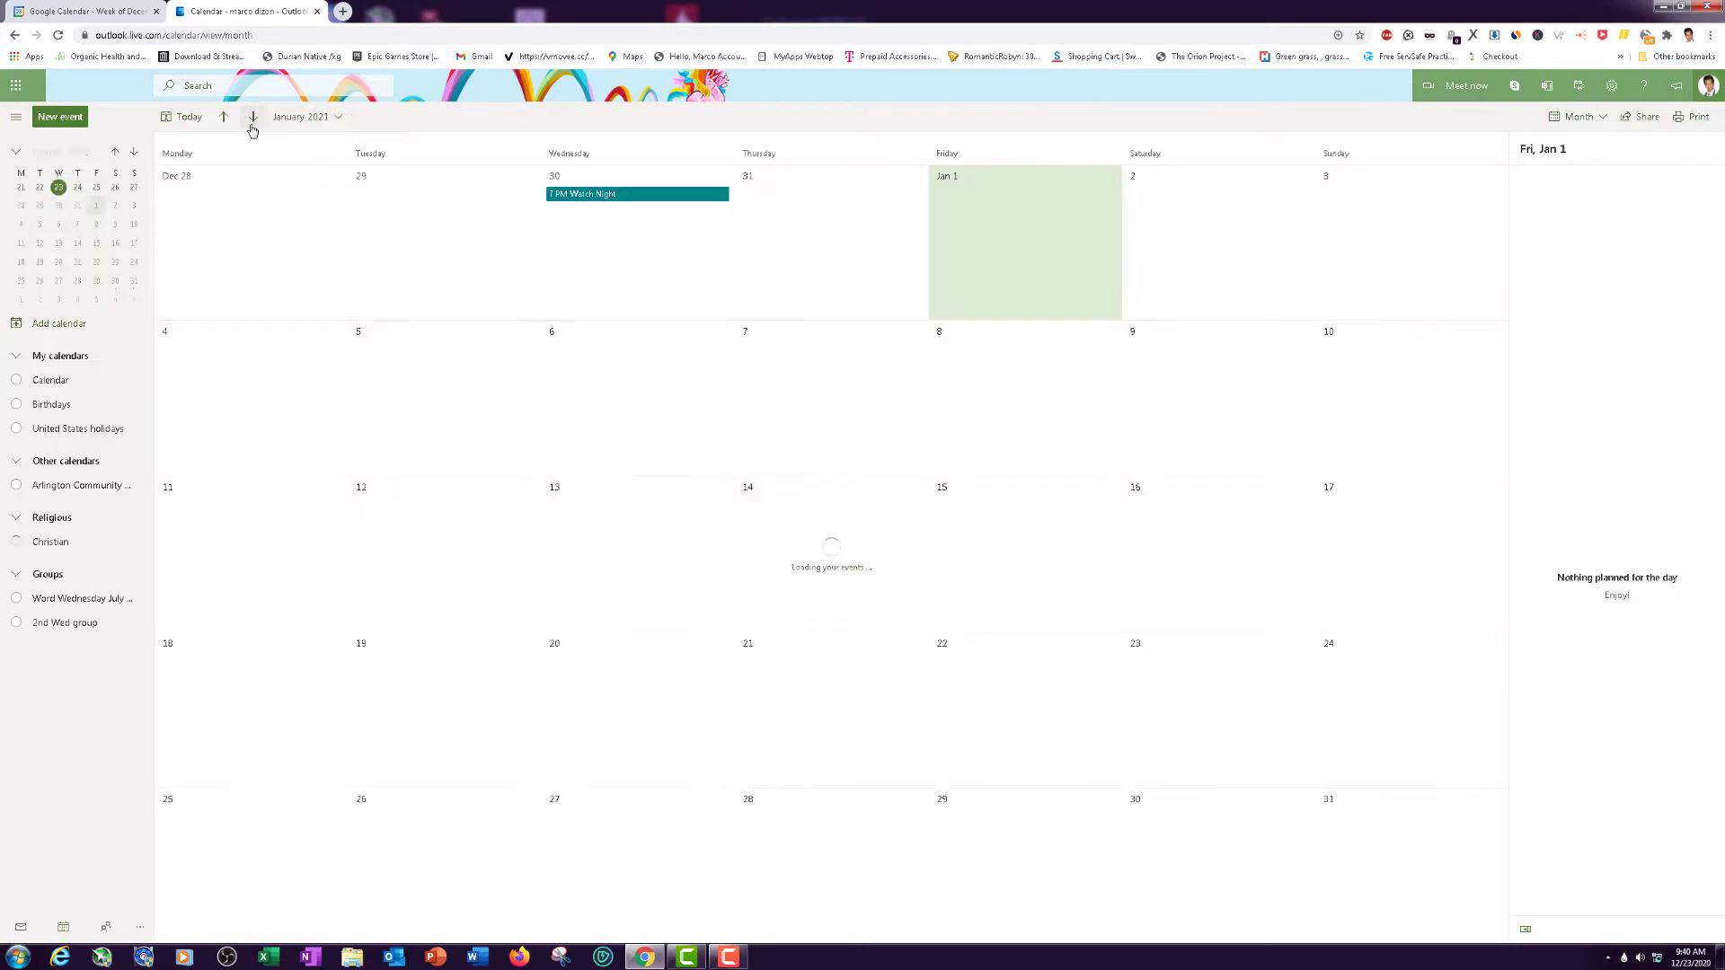
click(252, 128)
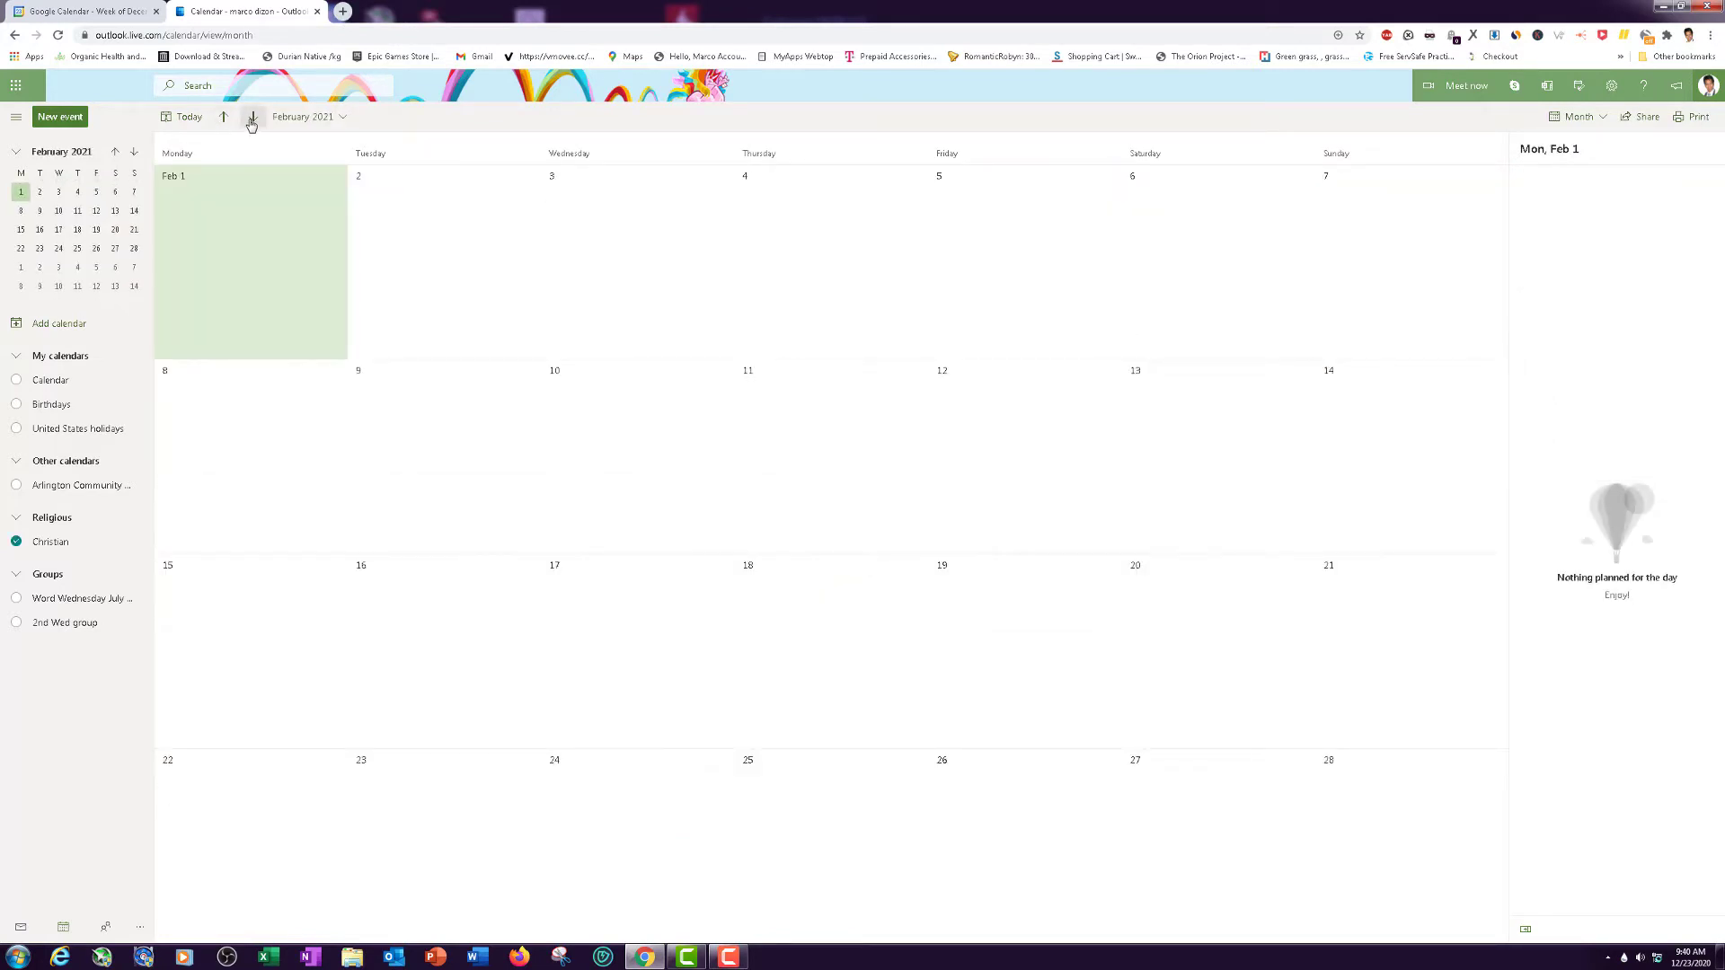
click(252, 124)
click(222, 118)
click(223, 118)
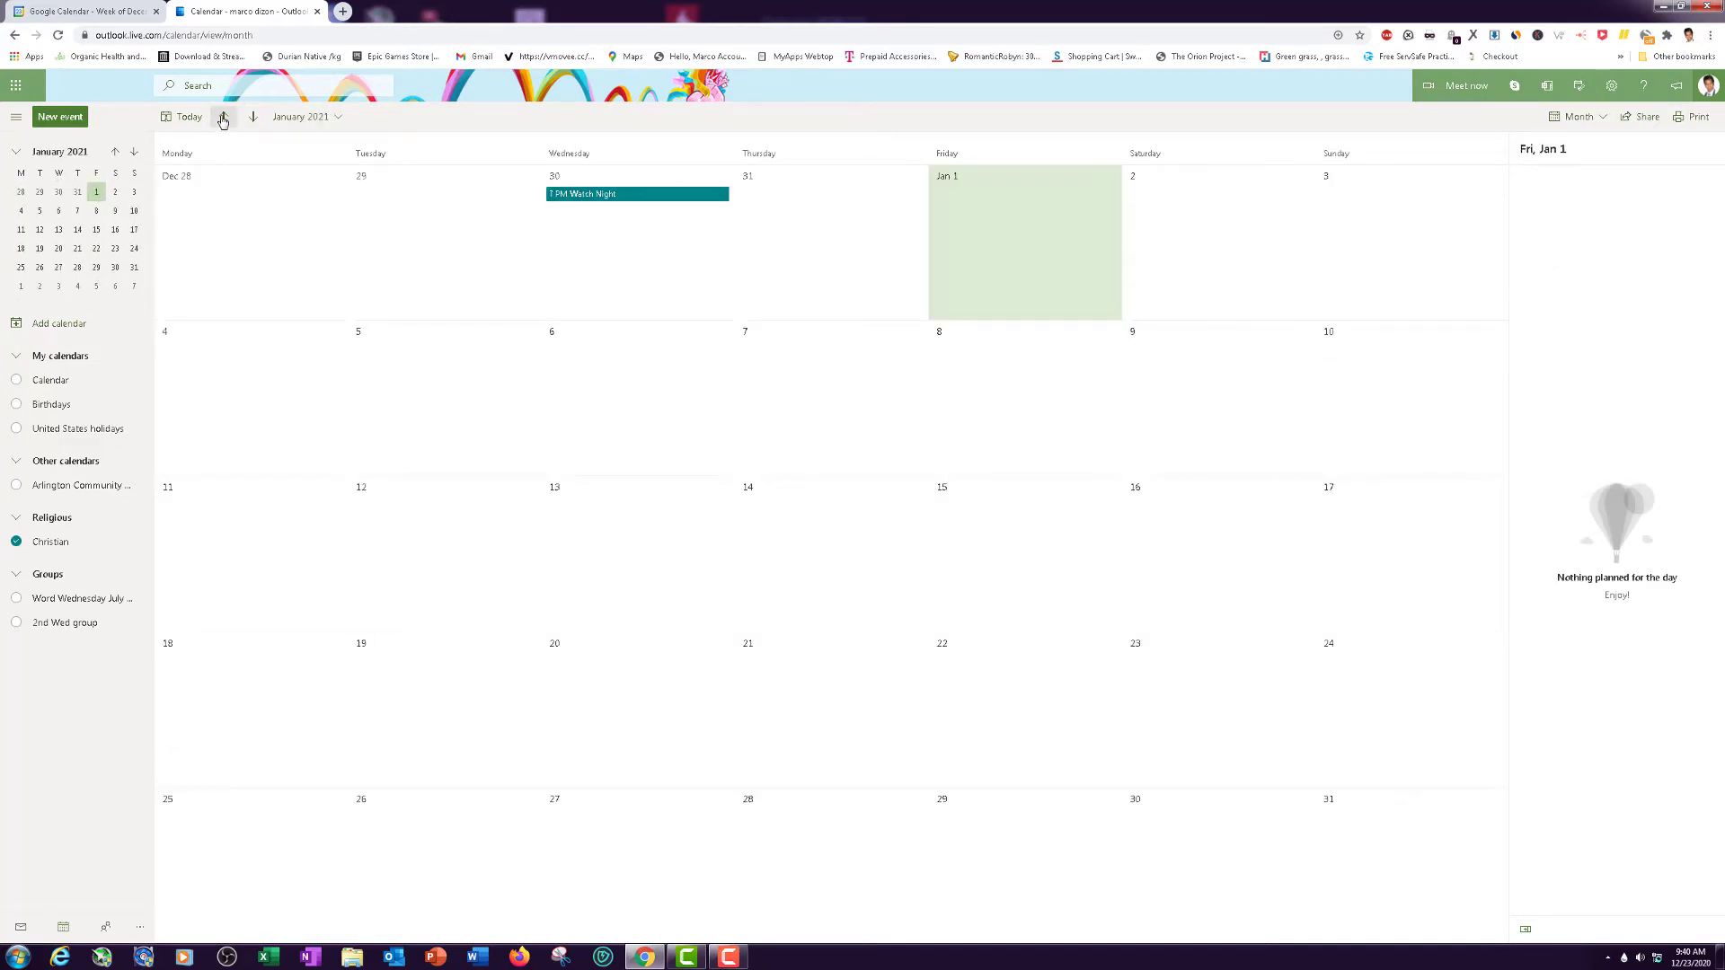
click(223, 118)
click(223, 118)
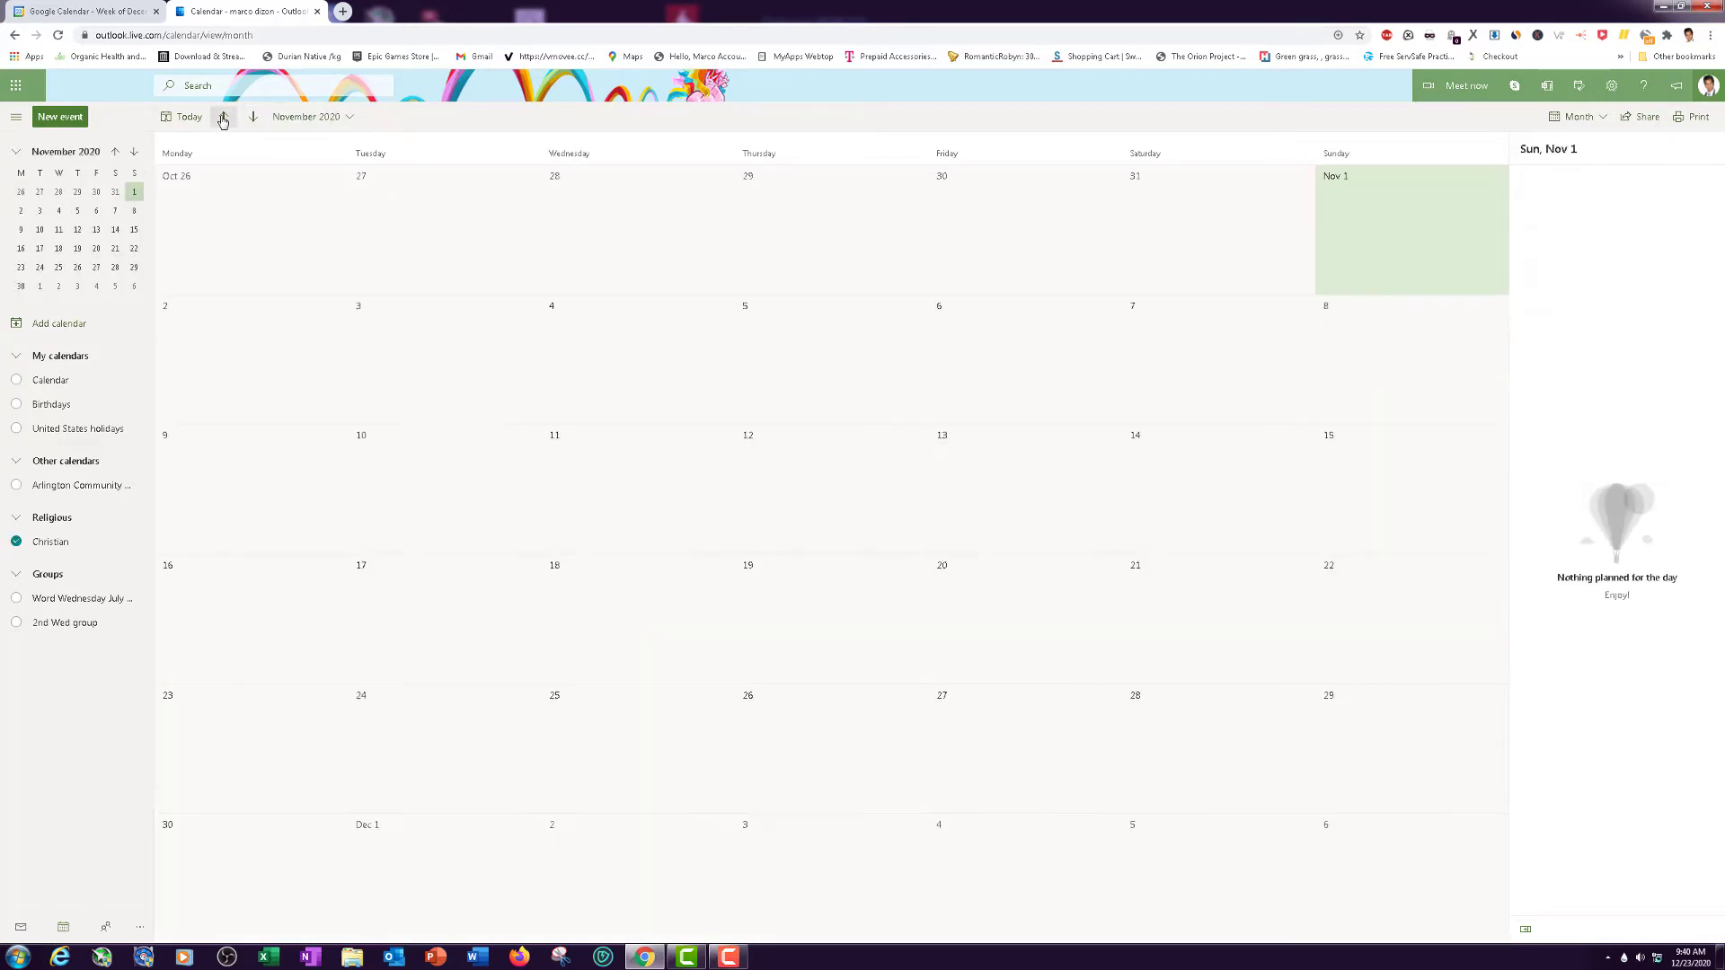
click(223, 118)
click(253, 120)
click(252, 120)
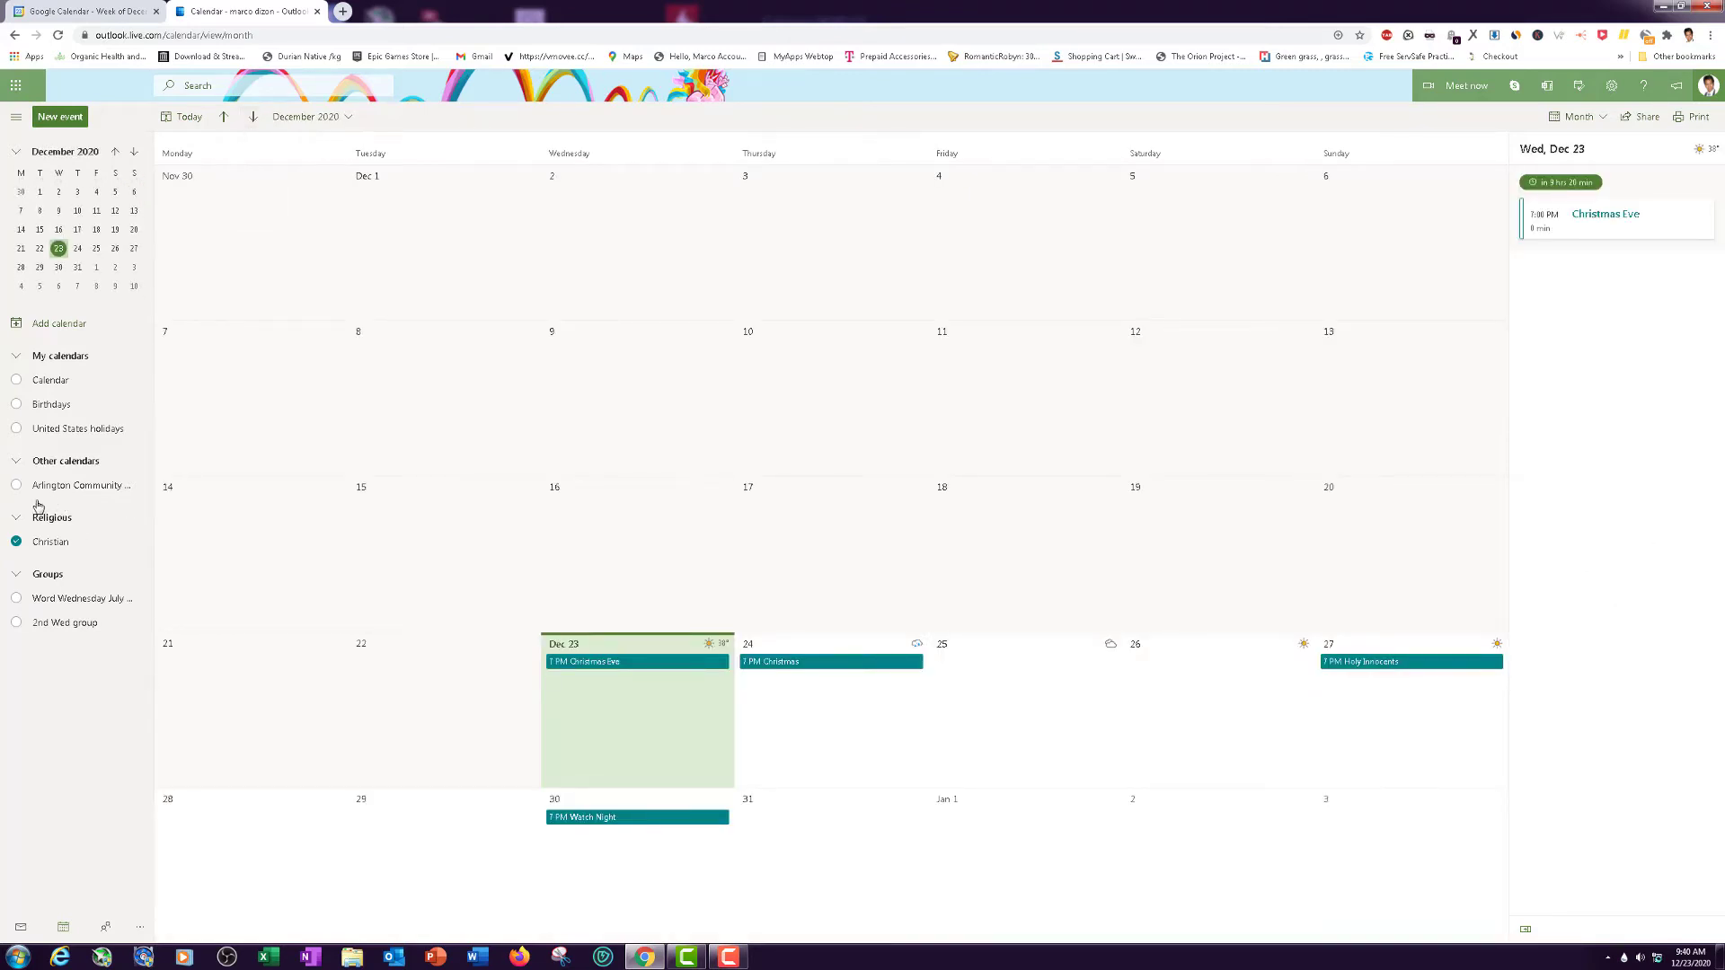
click(17, 382)
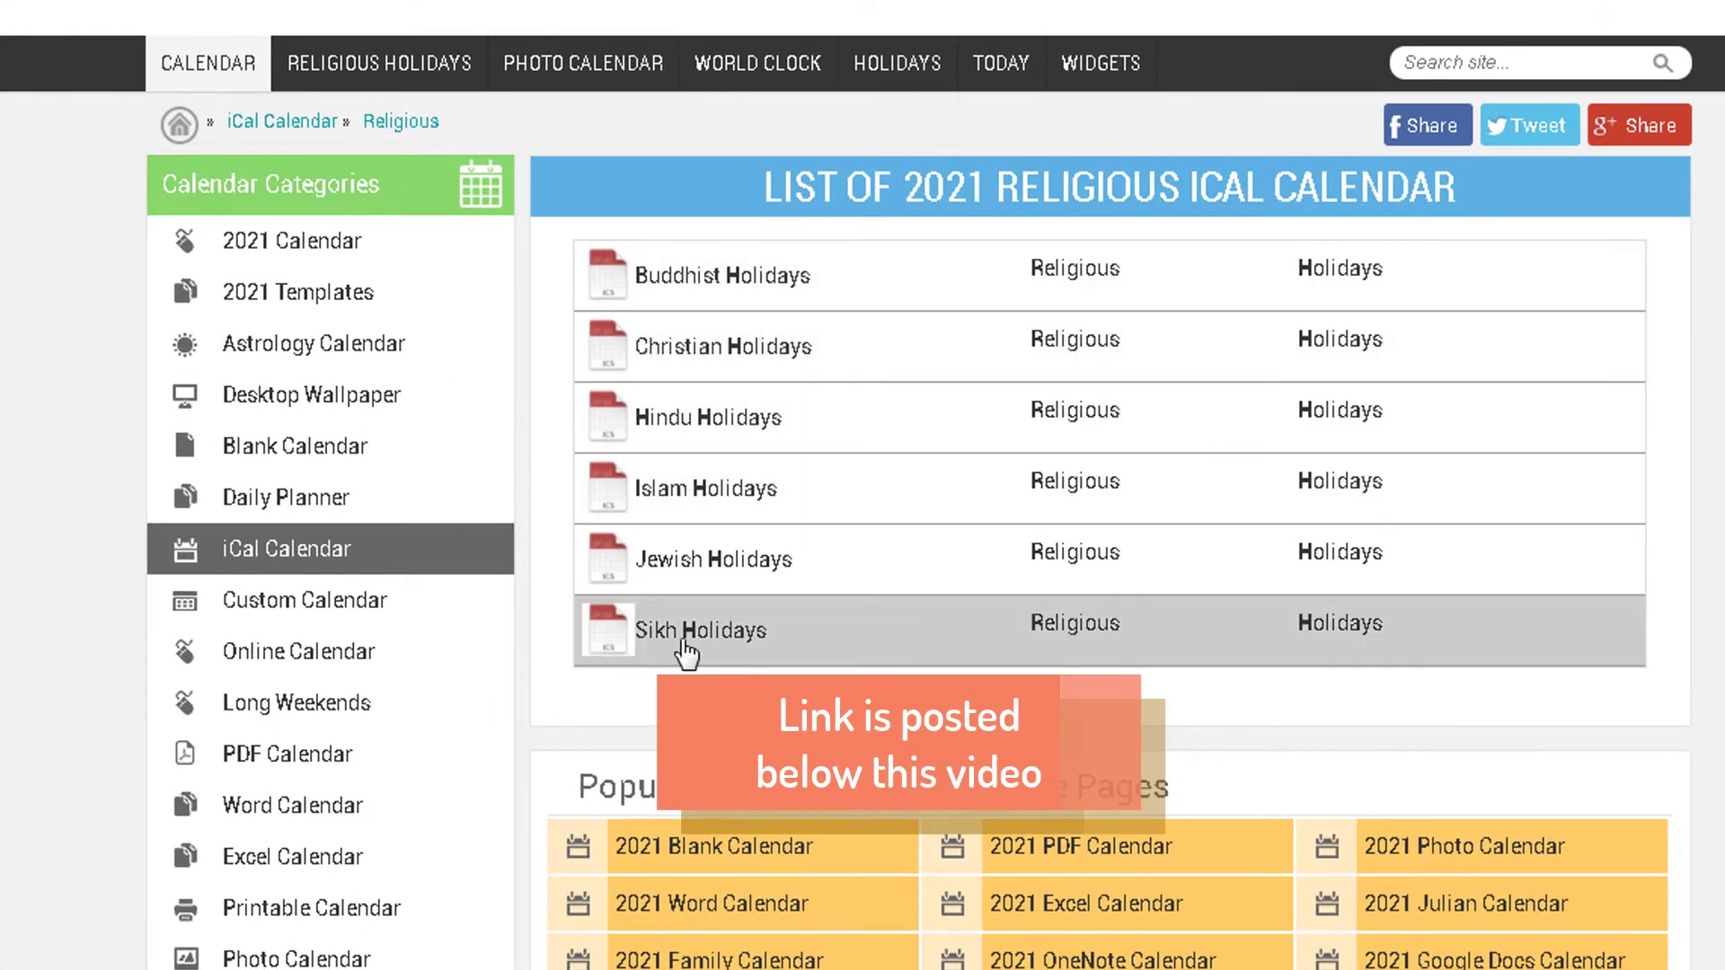
On calendarlabs' Sikh Holidays page, abandon the Google subscription and download the iCal file instead.
click(686, 637)
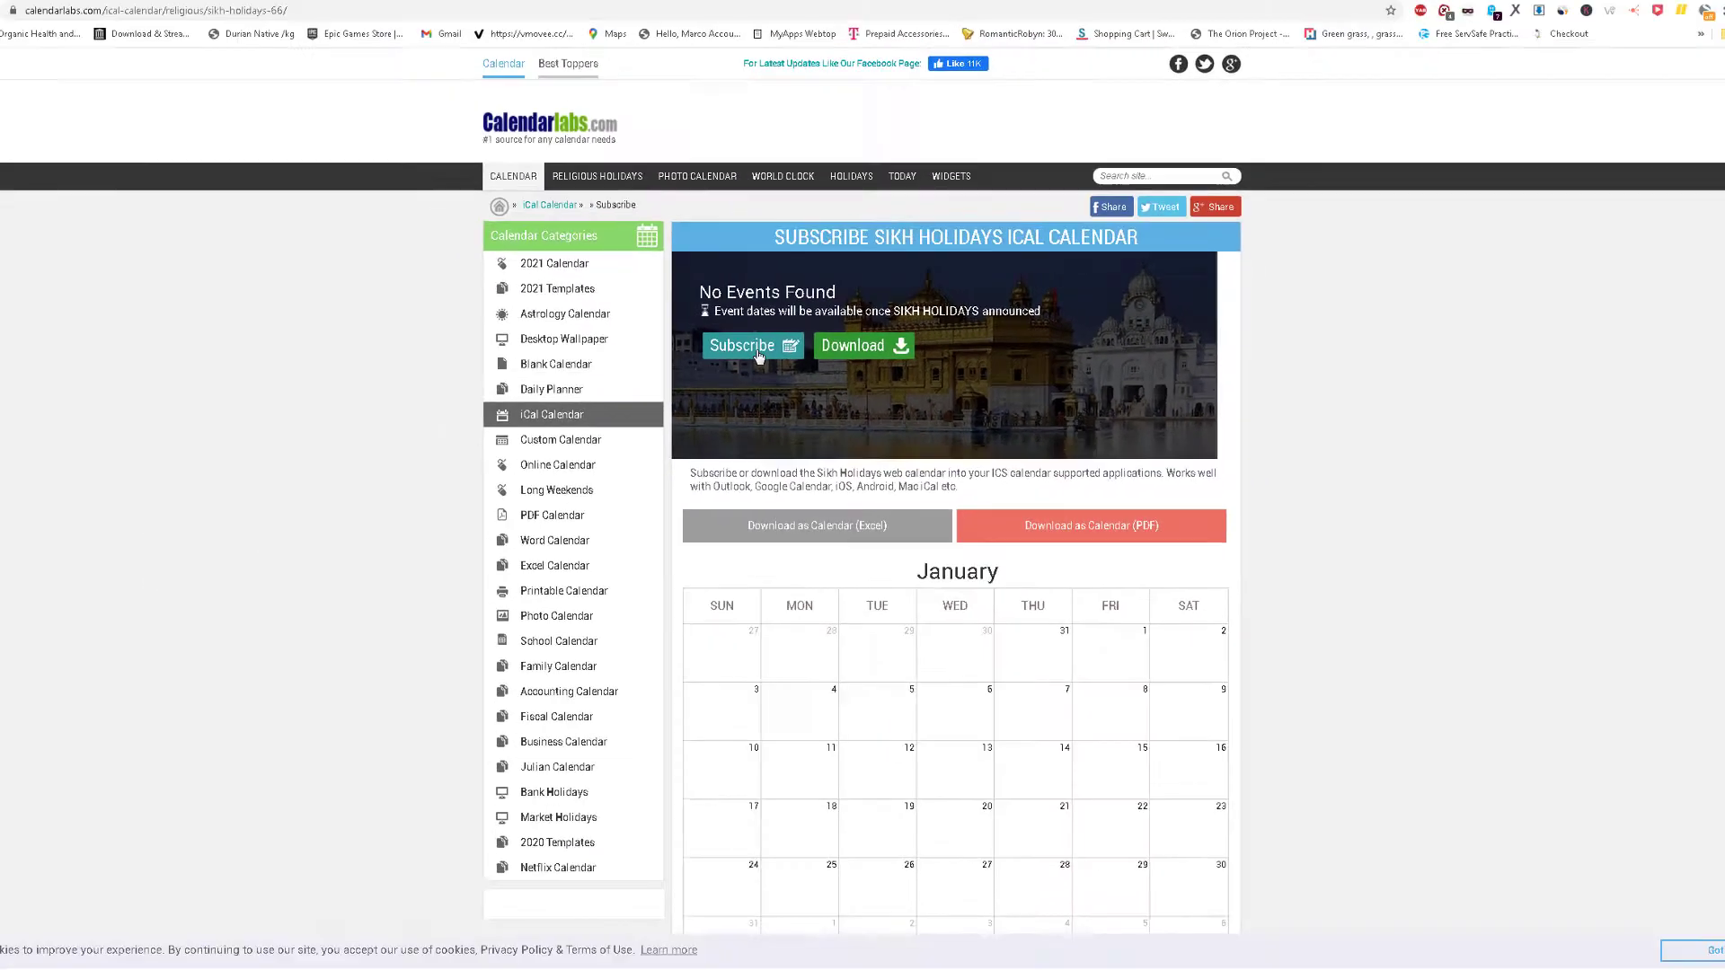
click(710, 412)
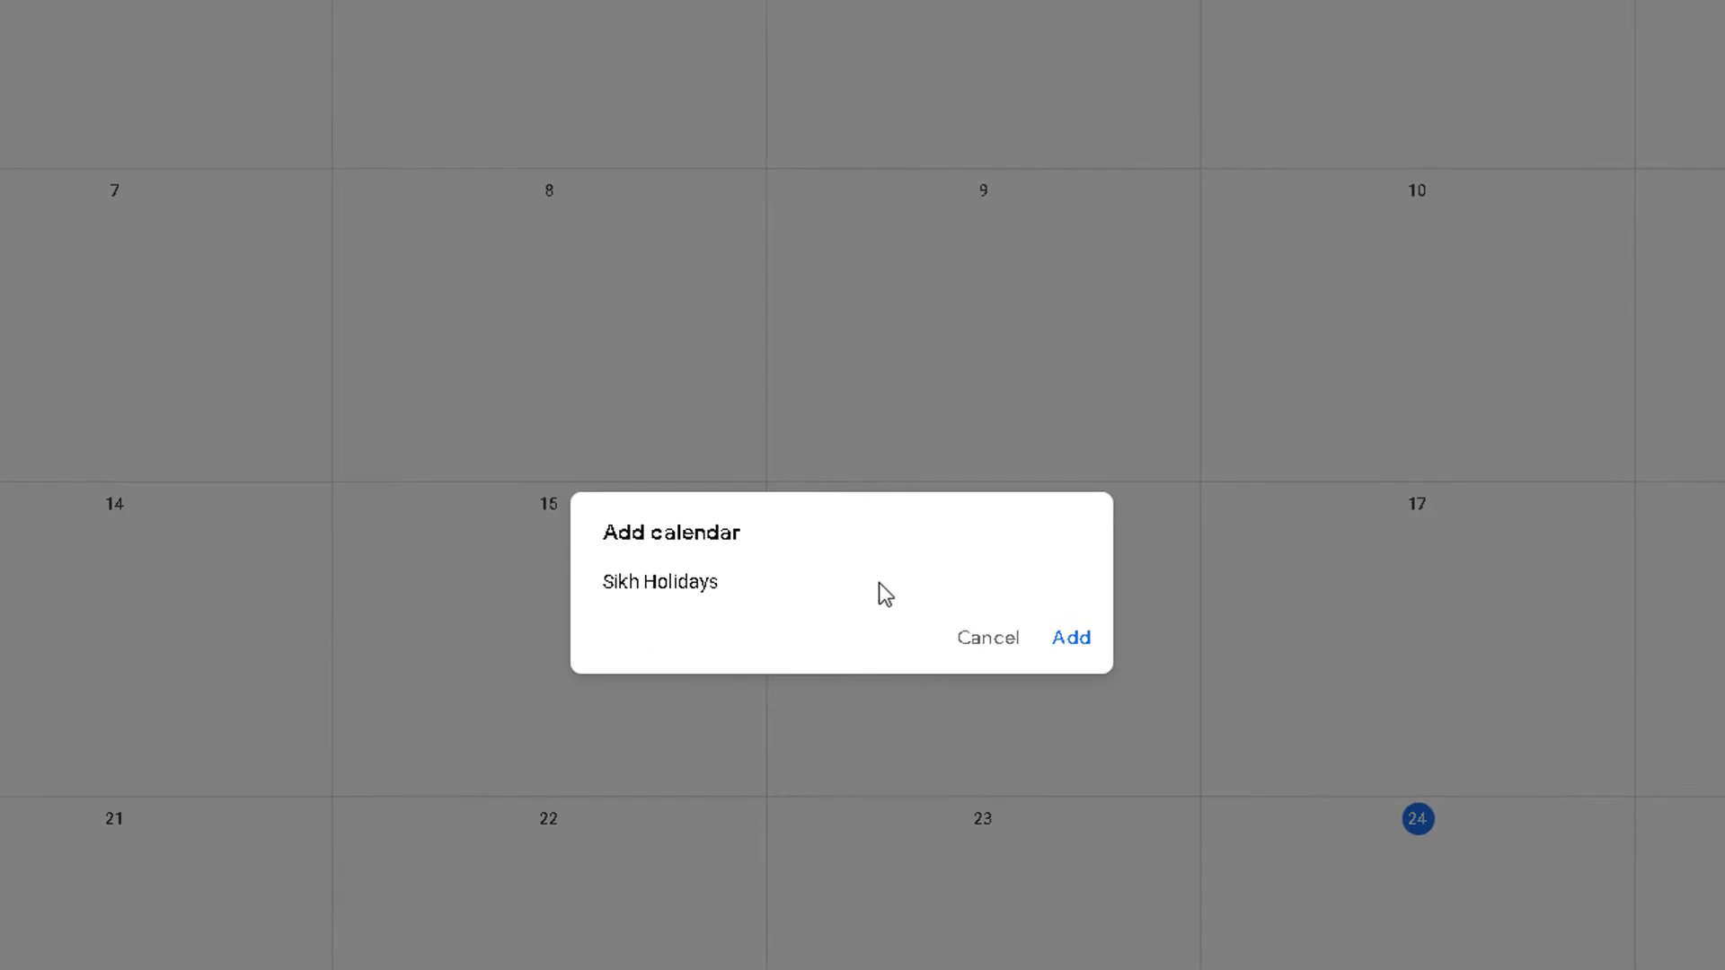
double_click(702, 582)
click(764, 596)
click(988, 639)
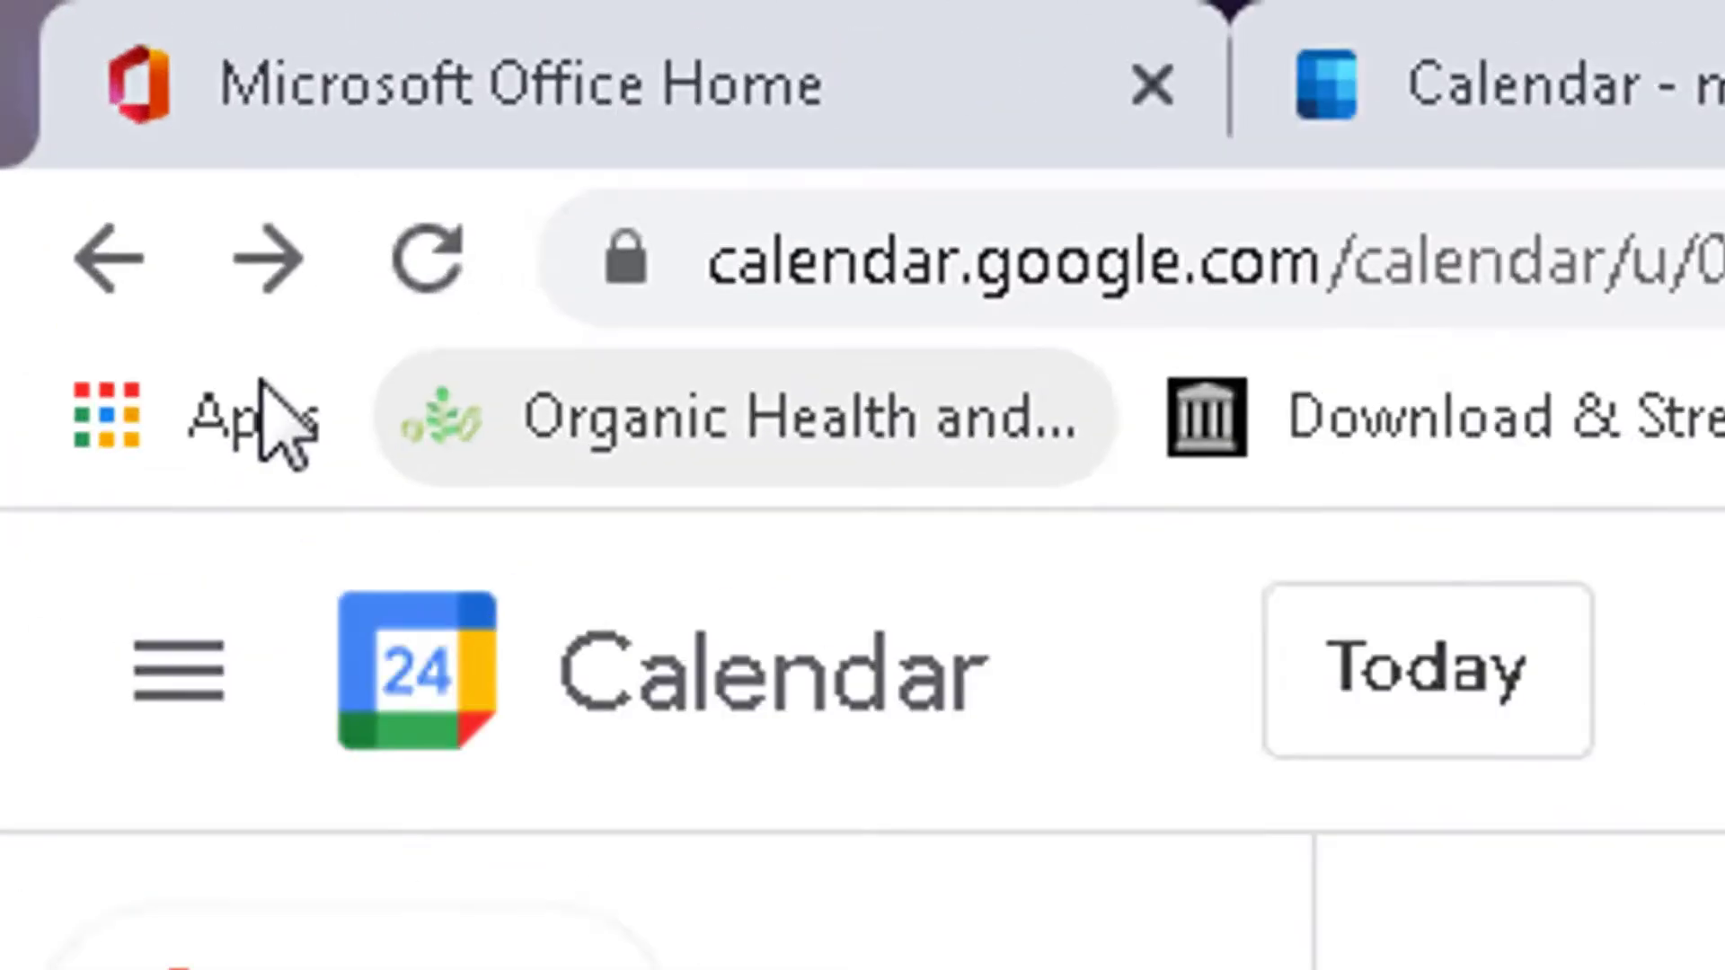
click(108, 259)
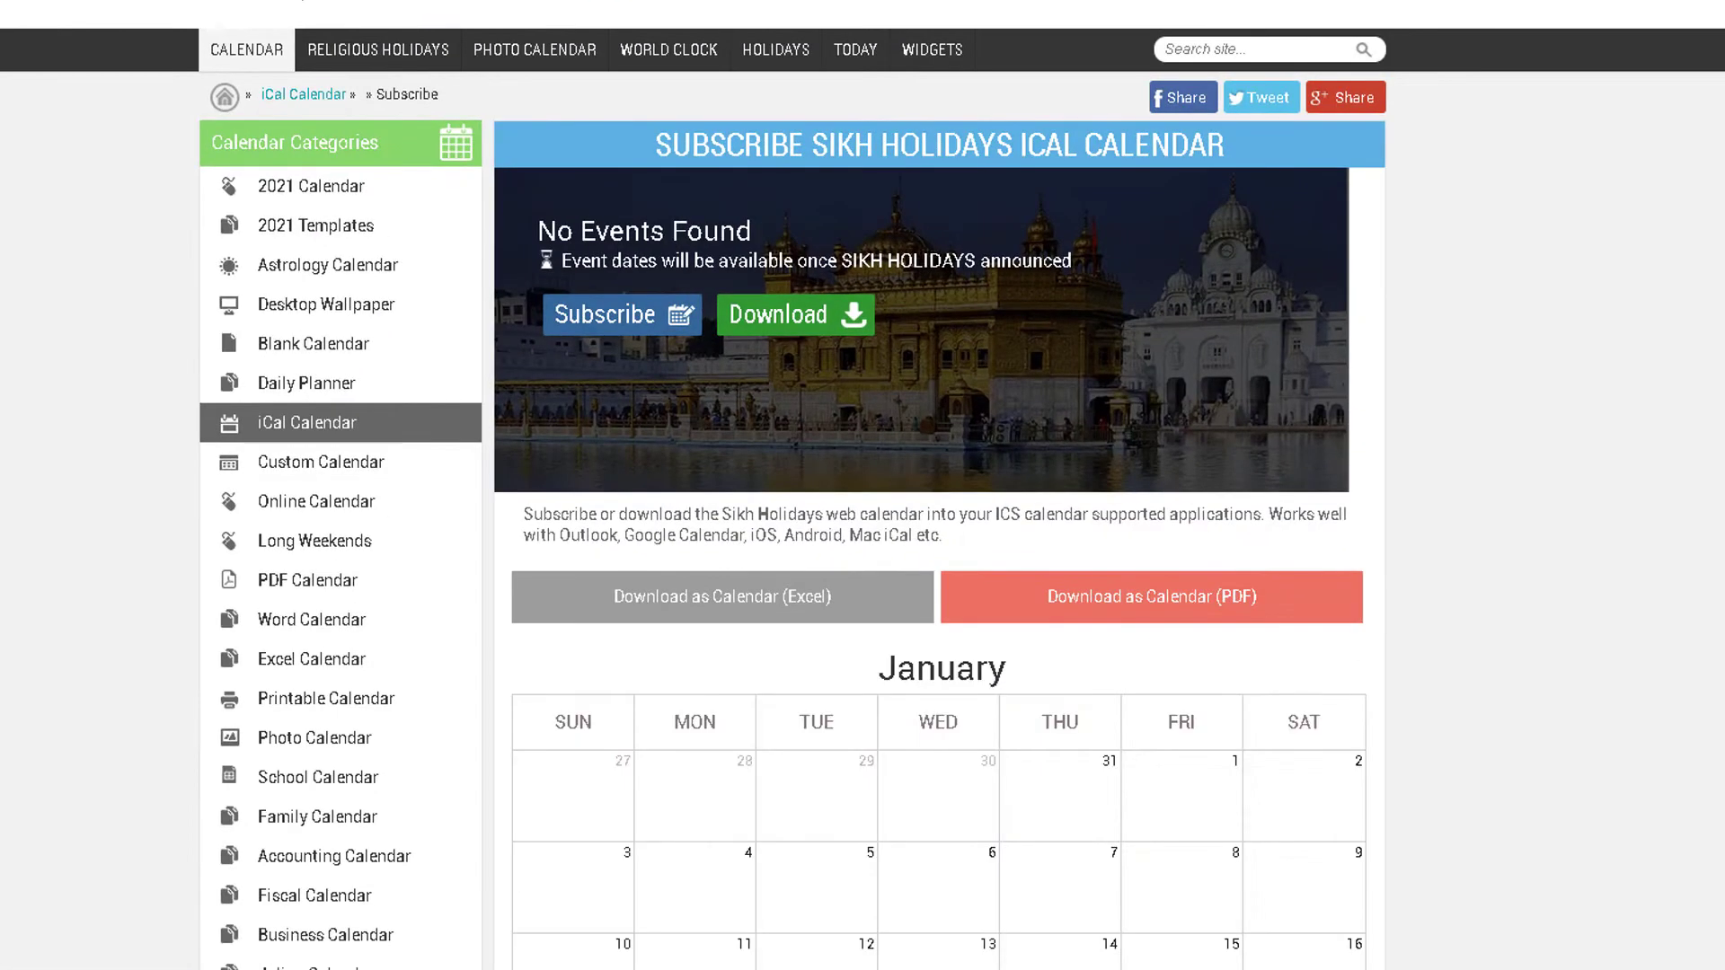
click(853, 326)
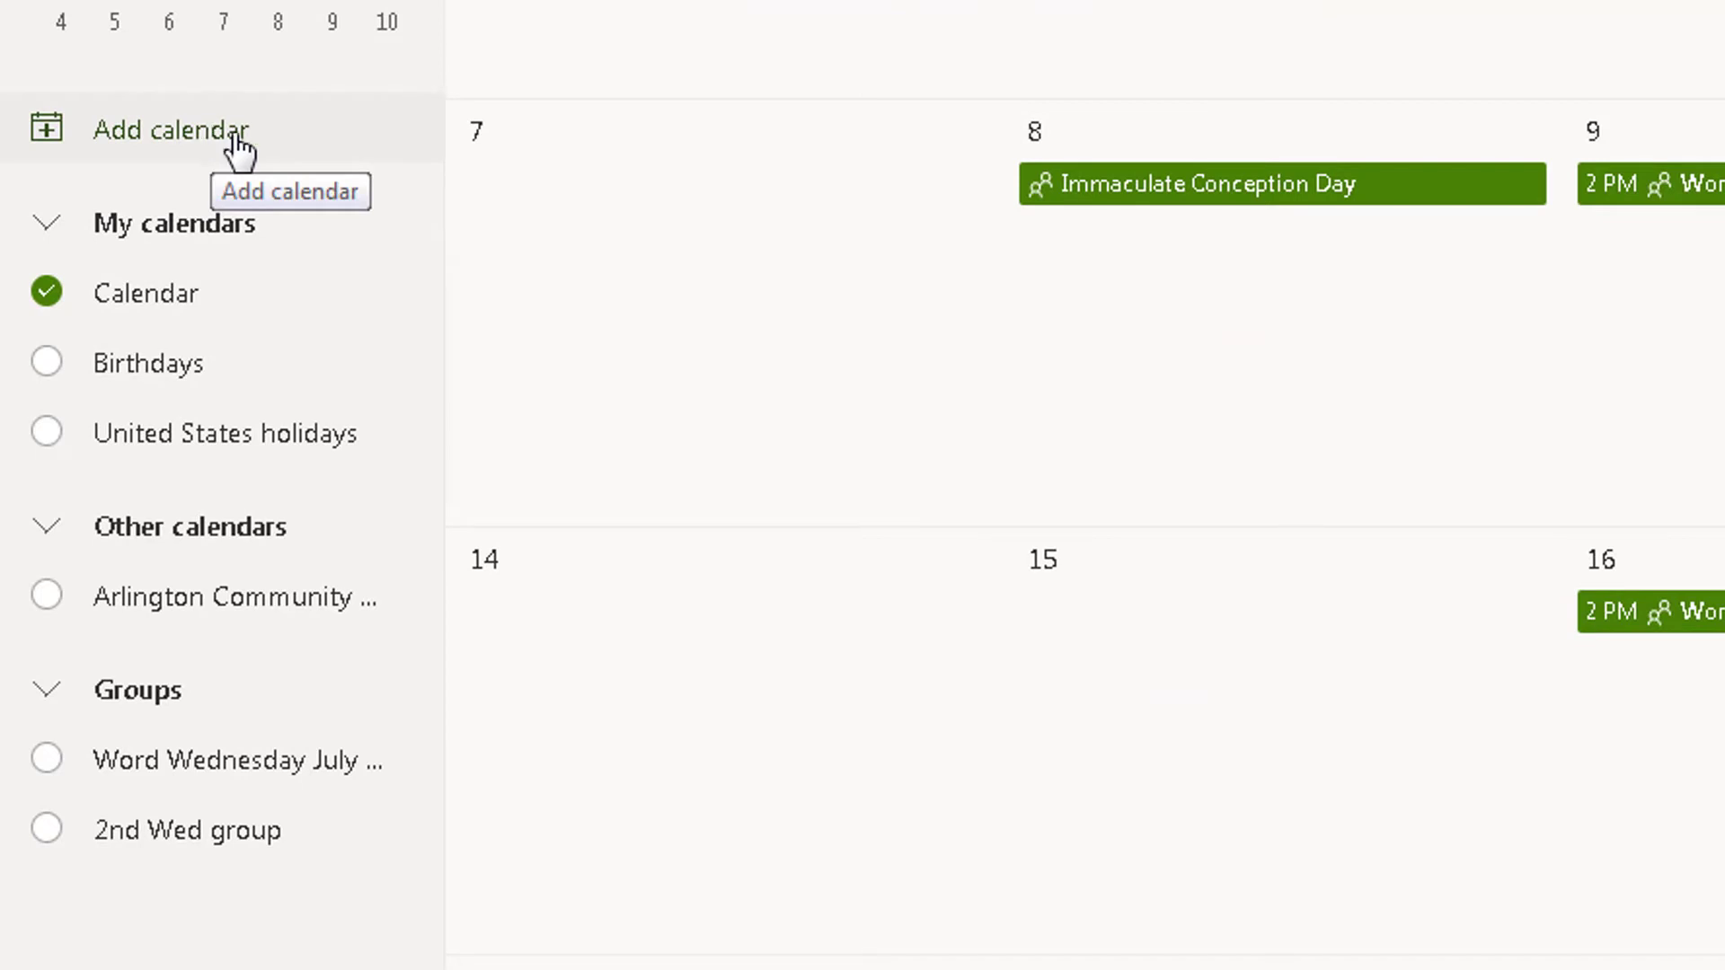
Start a new calendar group from the My calendars menu and begin naming it Religion.
right_click(186, 236)
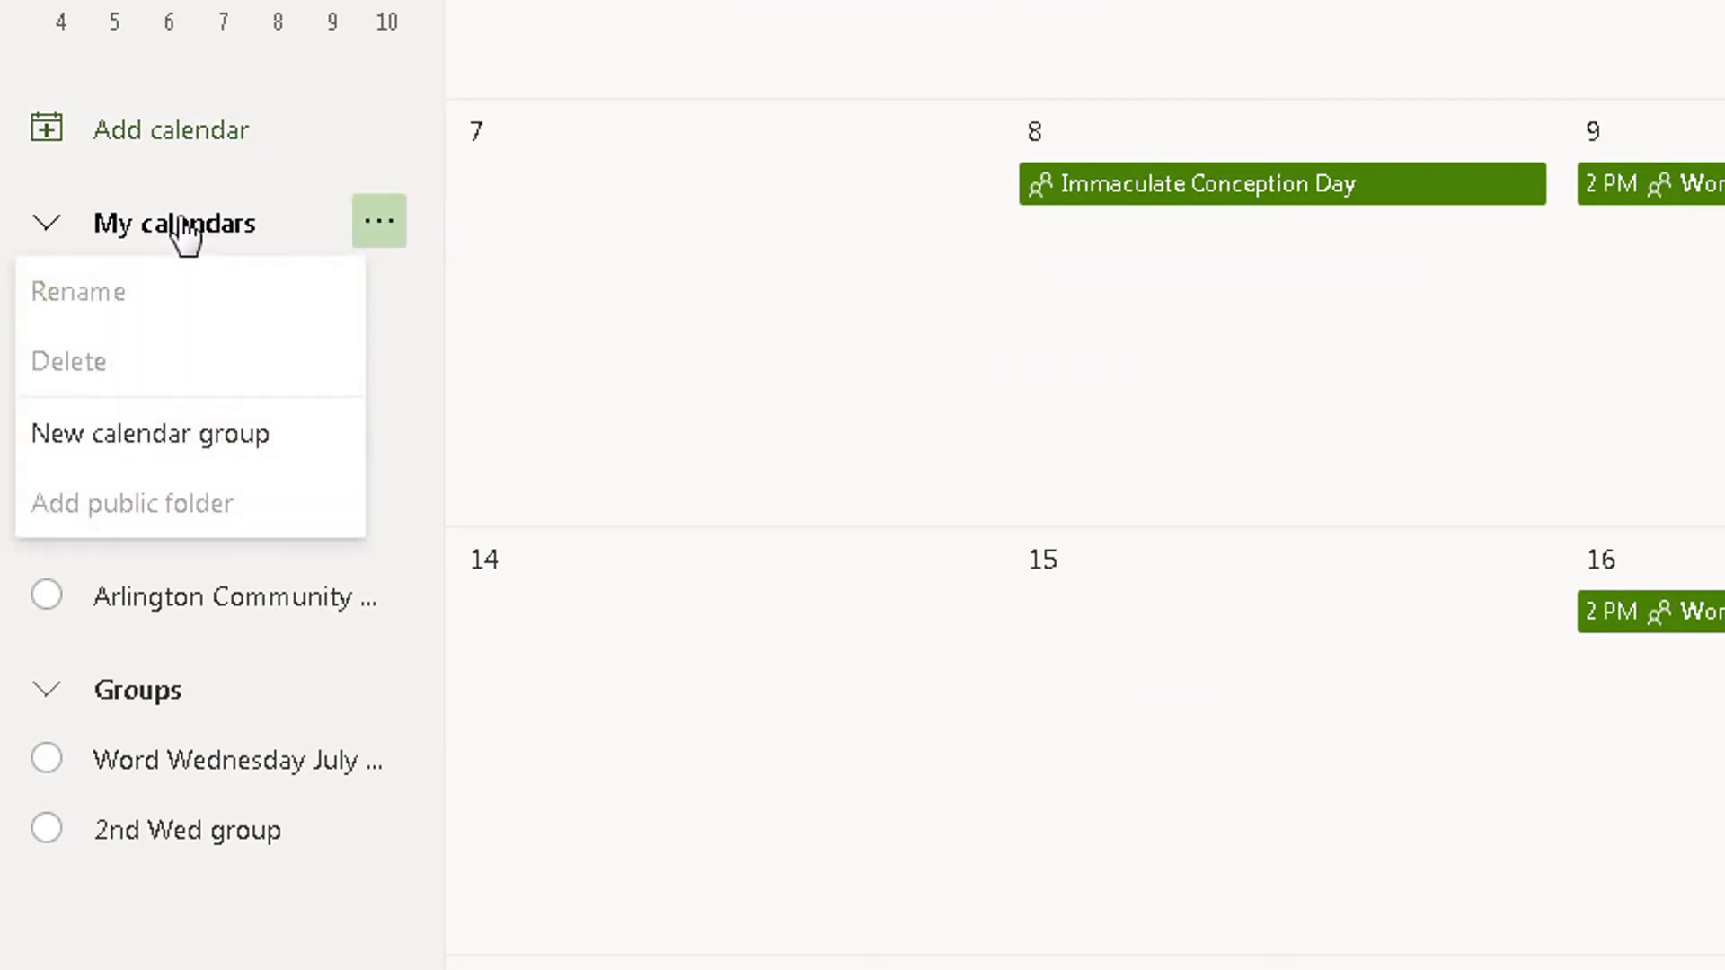
click(204, 435)
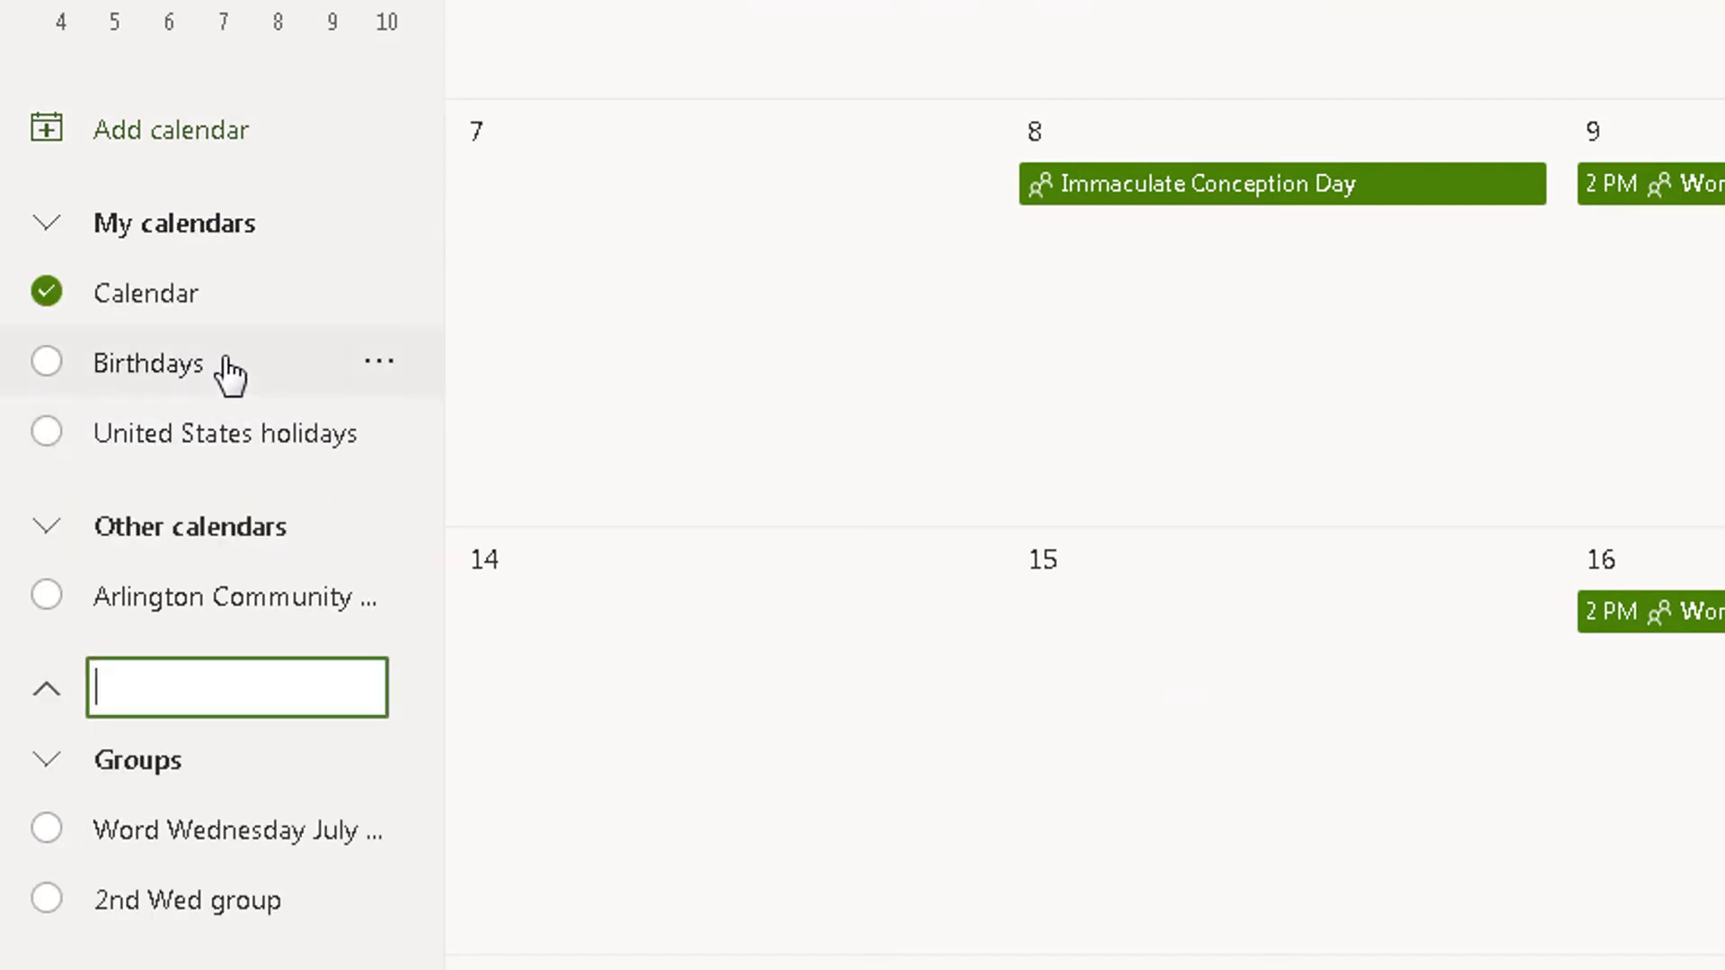
text(Religion)
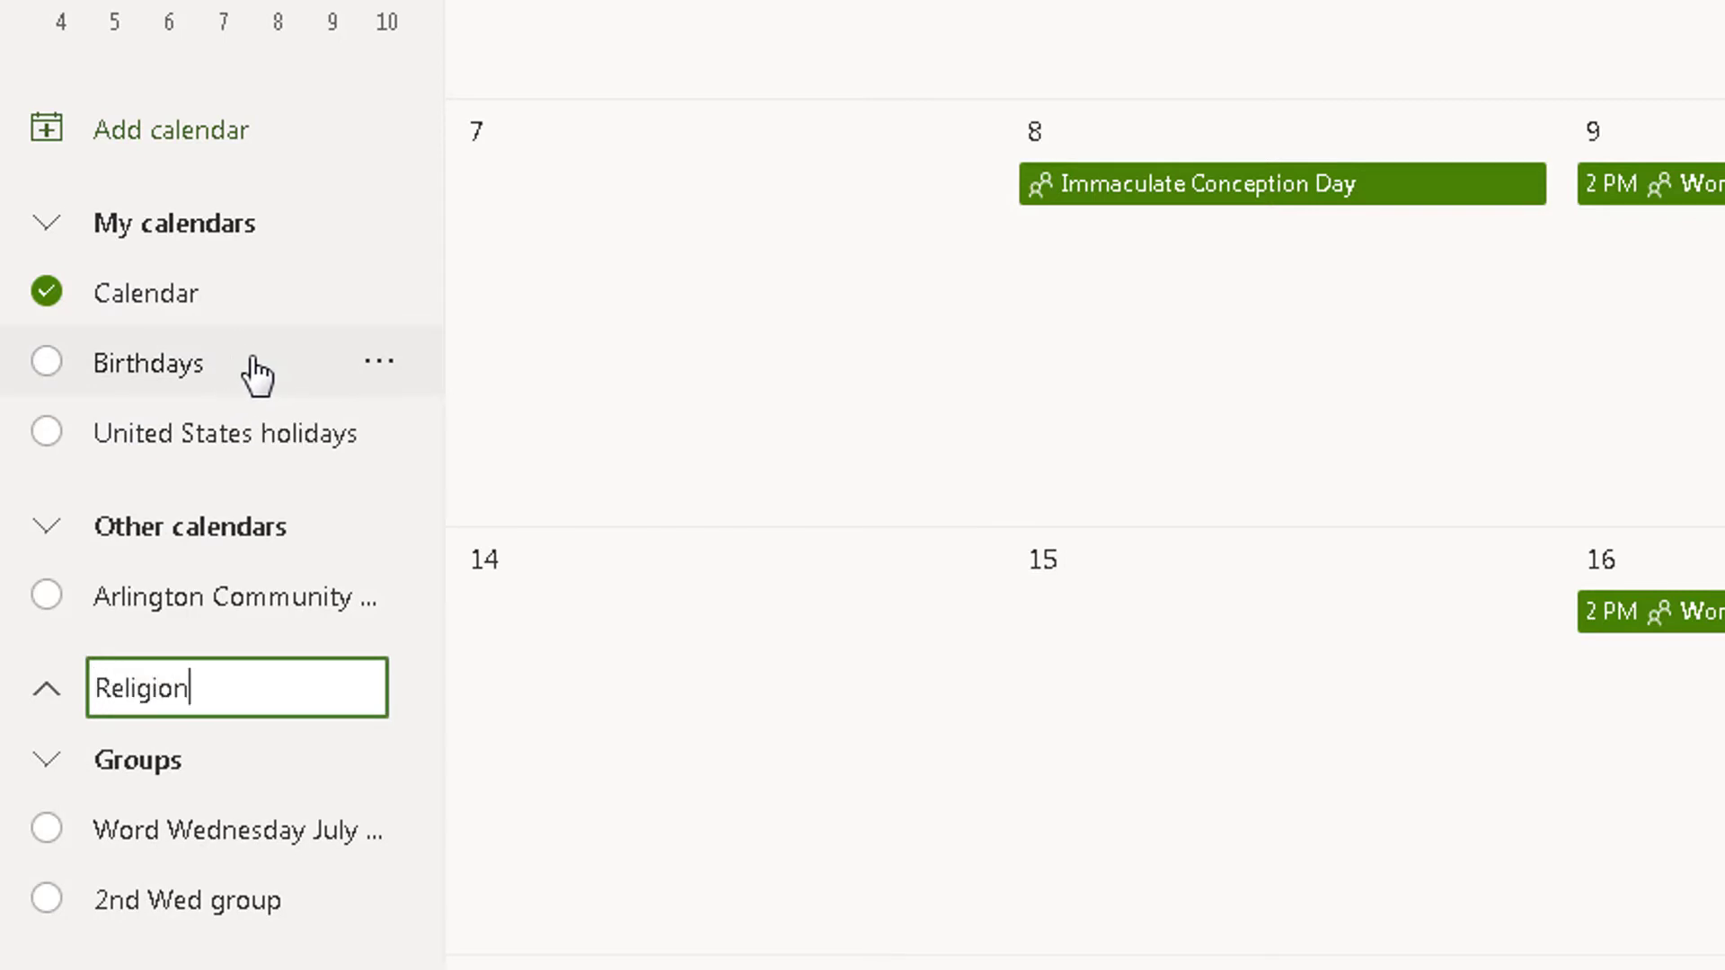
Confirm the Religion group and start a blank calendar named Sikh.
key(Return)
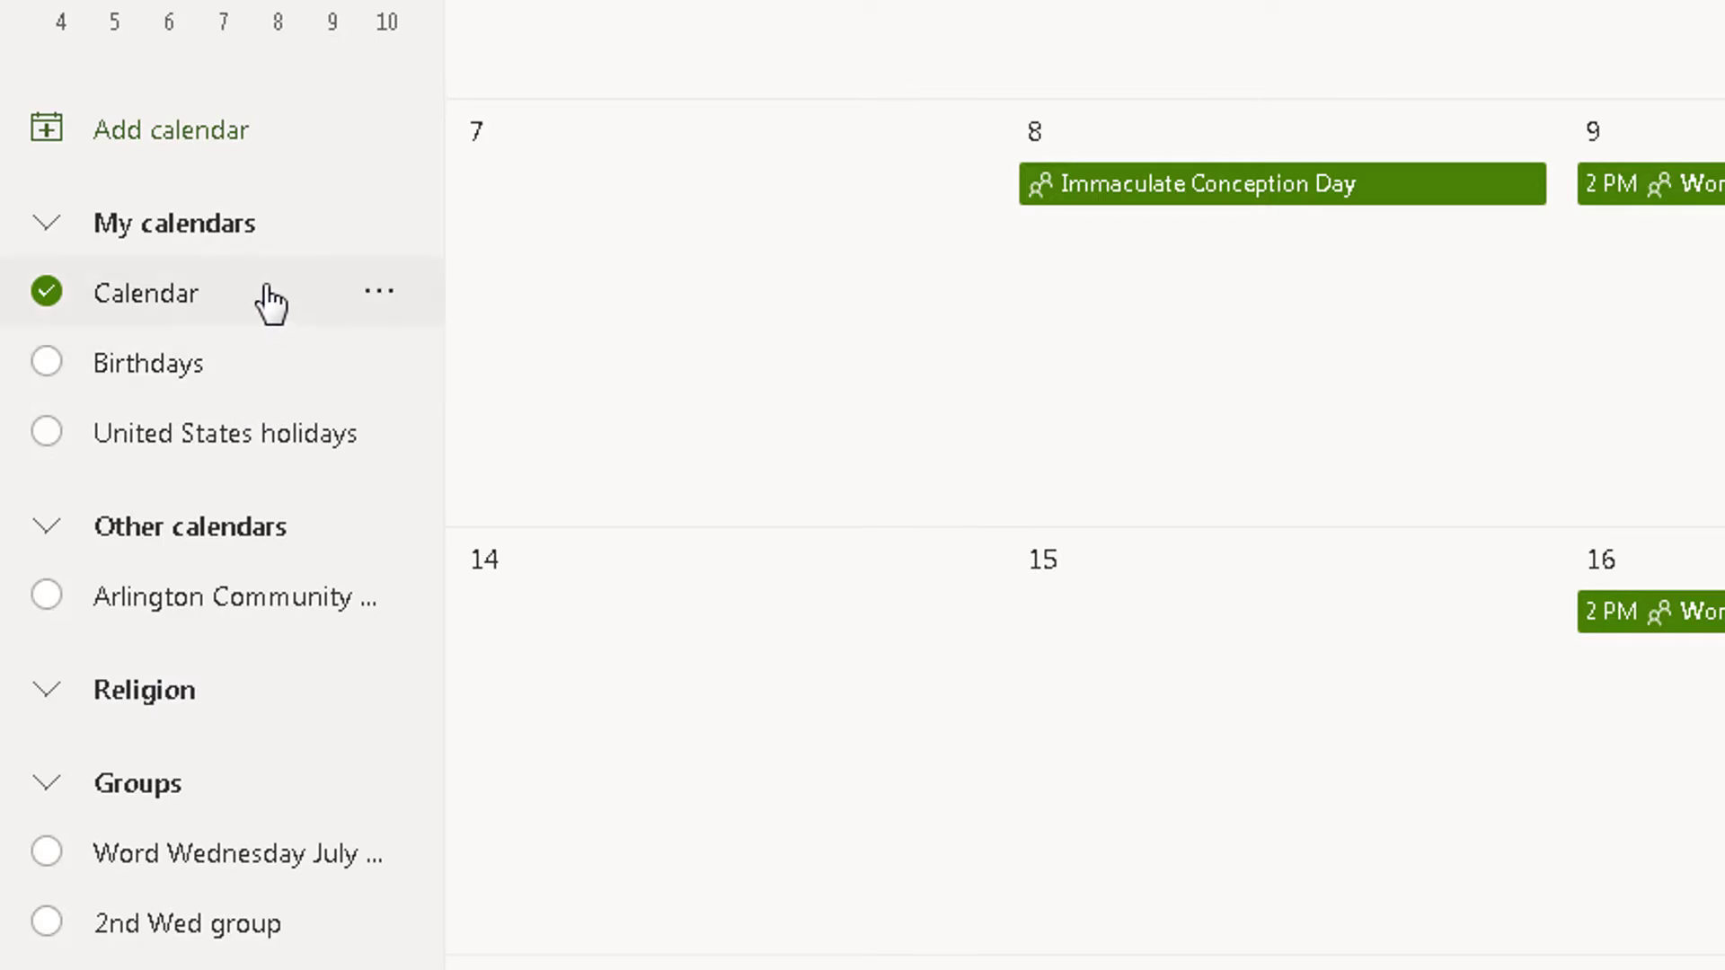
click(166, 157)
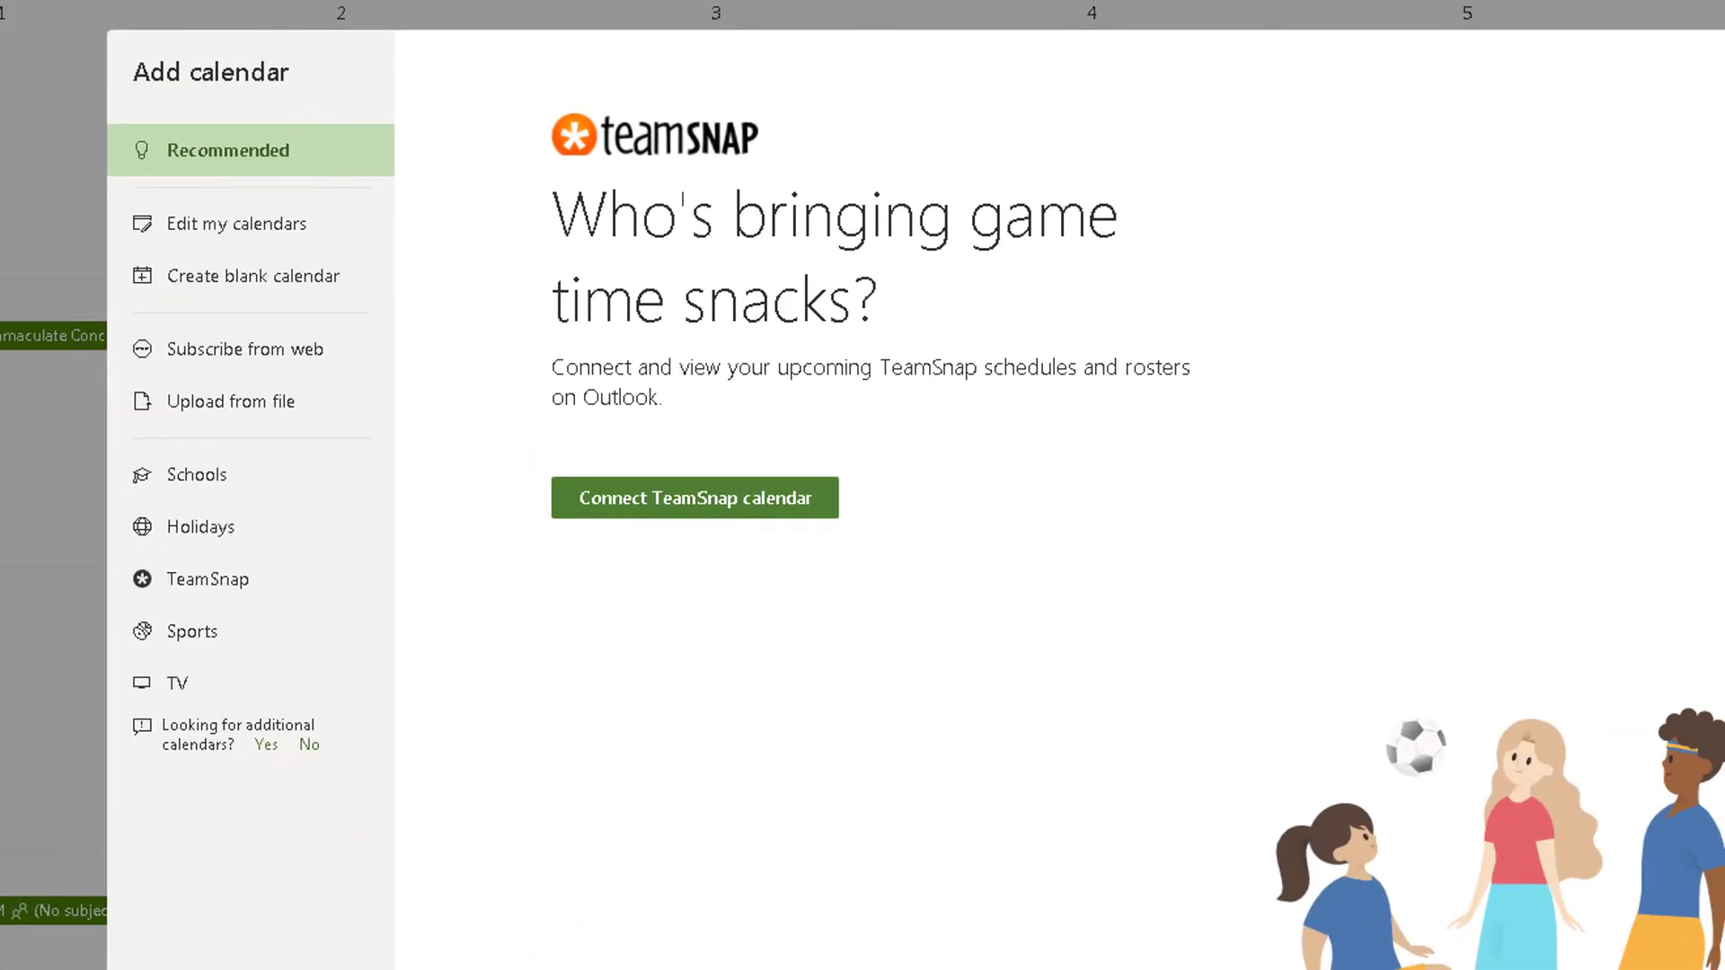
click(256, 286)
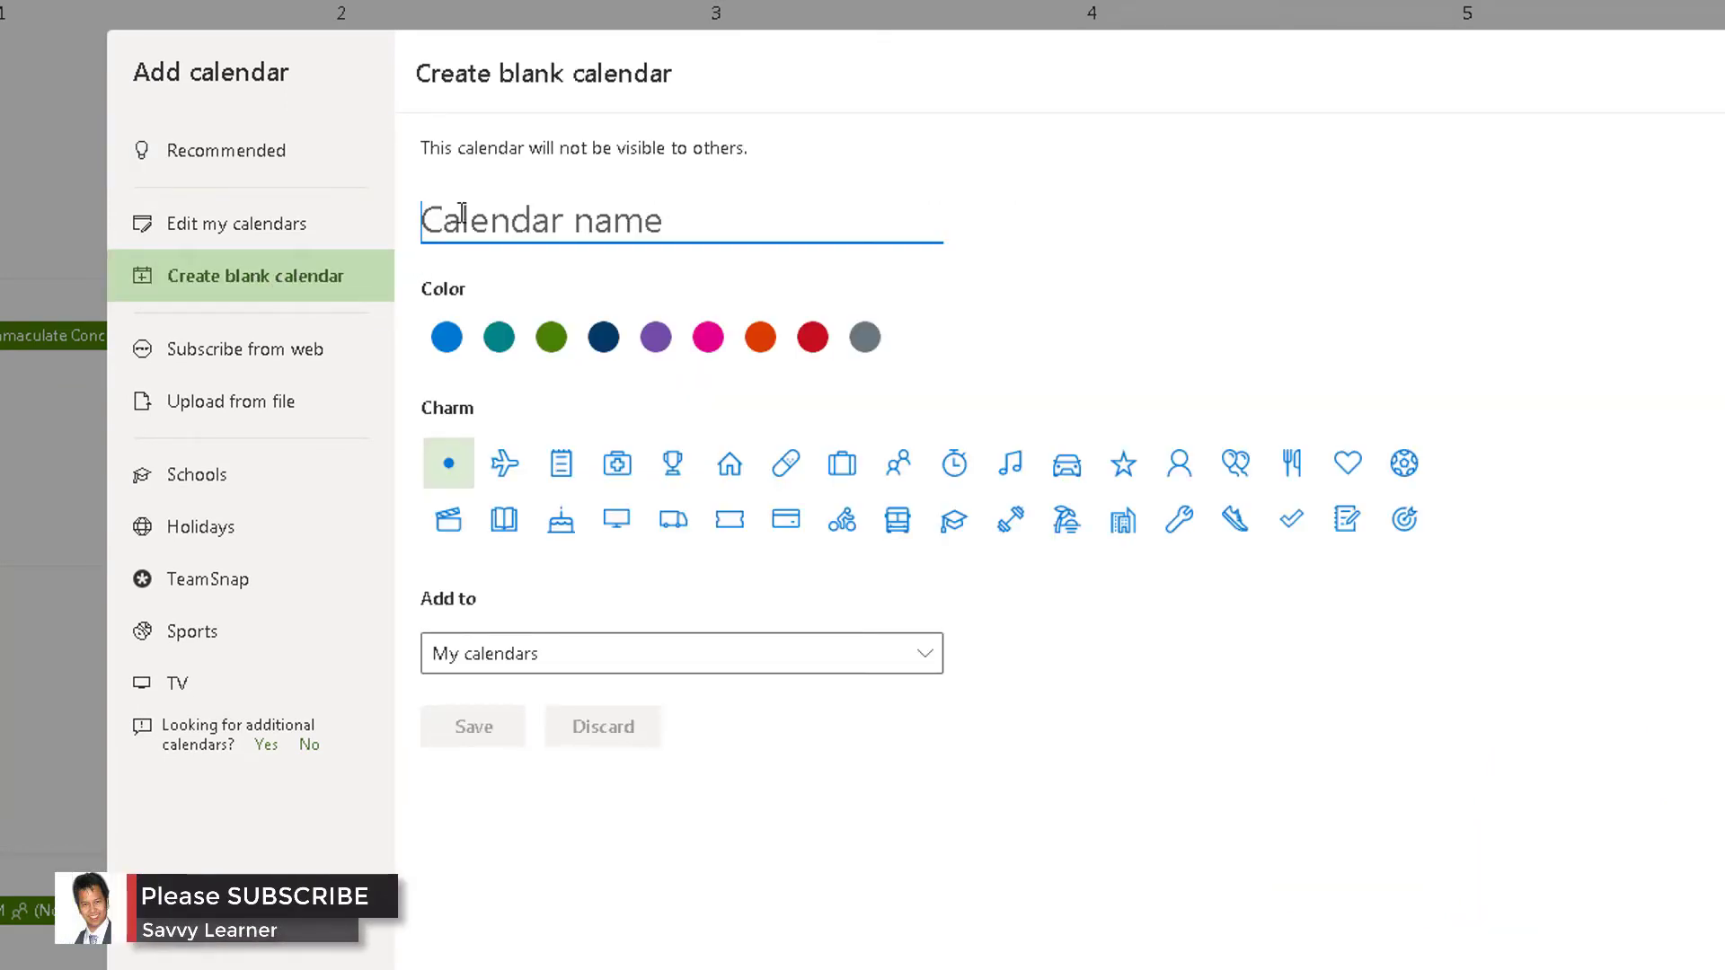
text(Si)
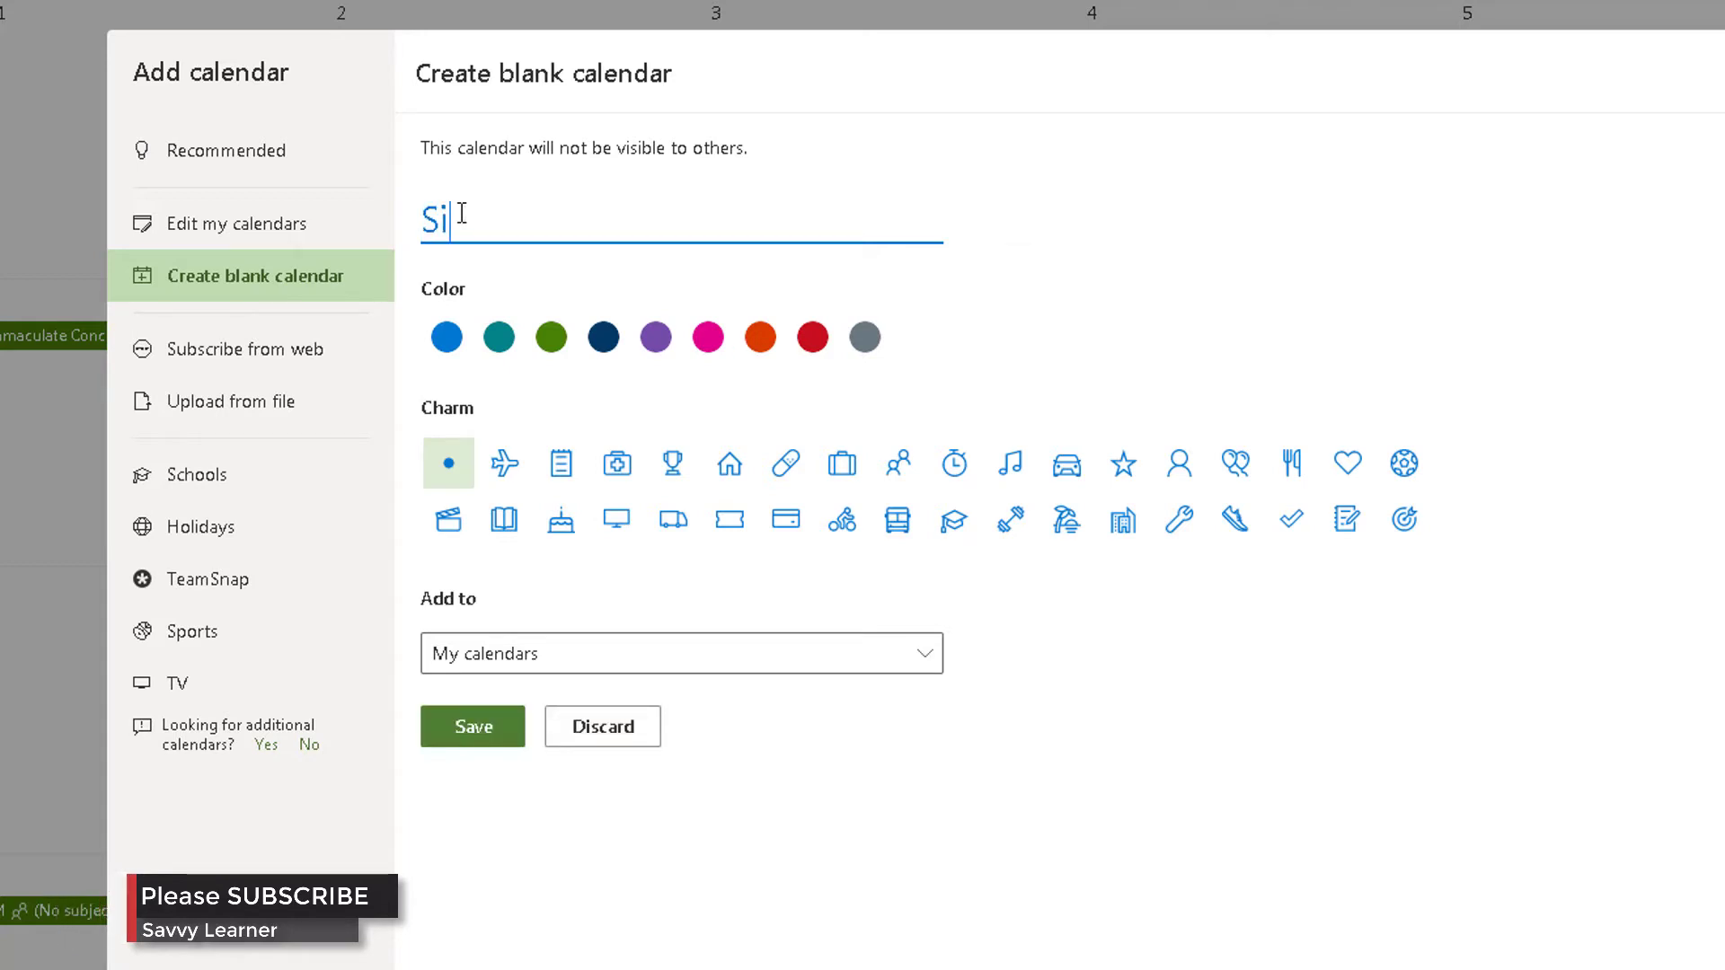
text(kh)
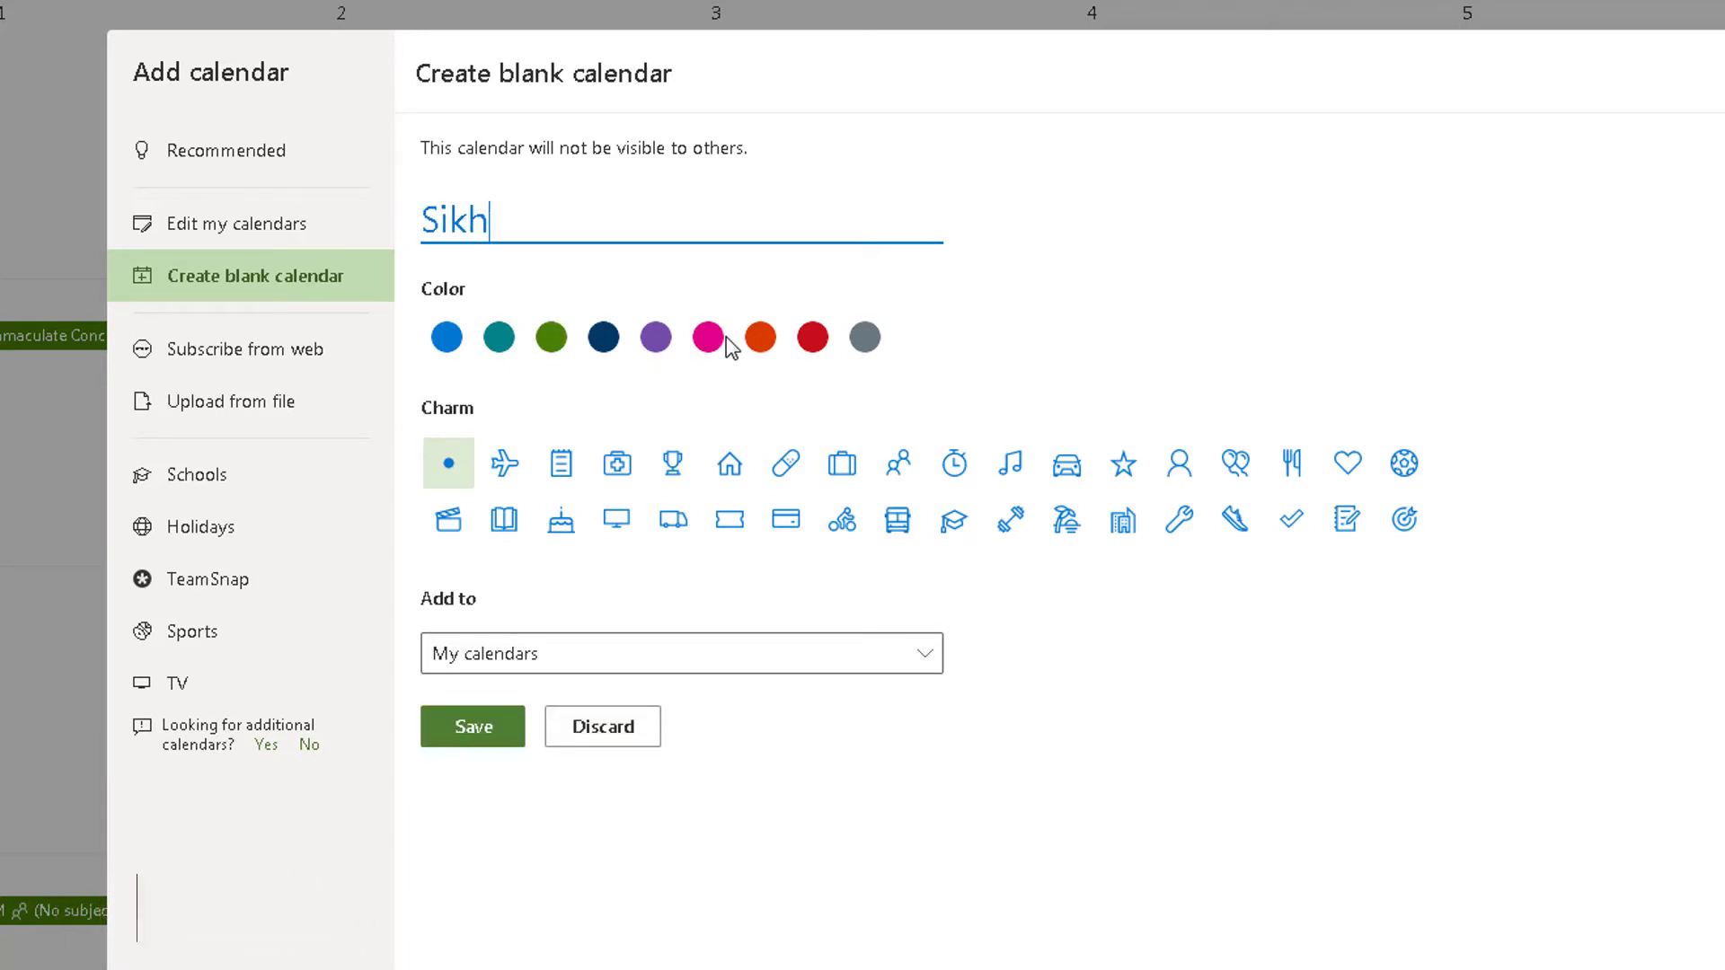
Make the Sikh calendar pink with an airplane charm, place it in Religion, and save.
click(708, 338)
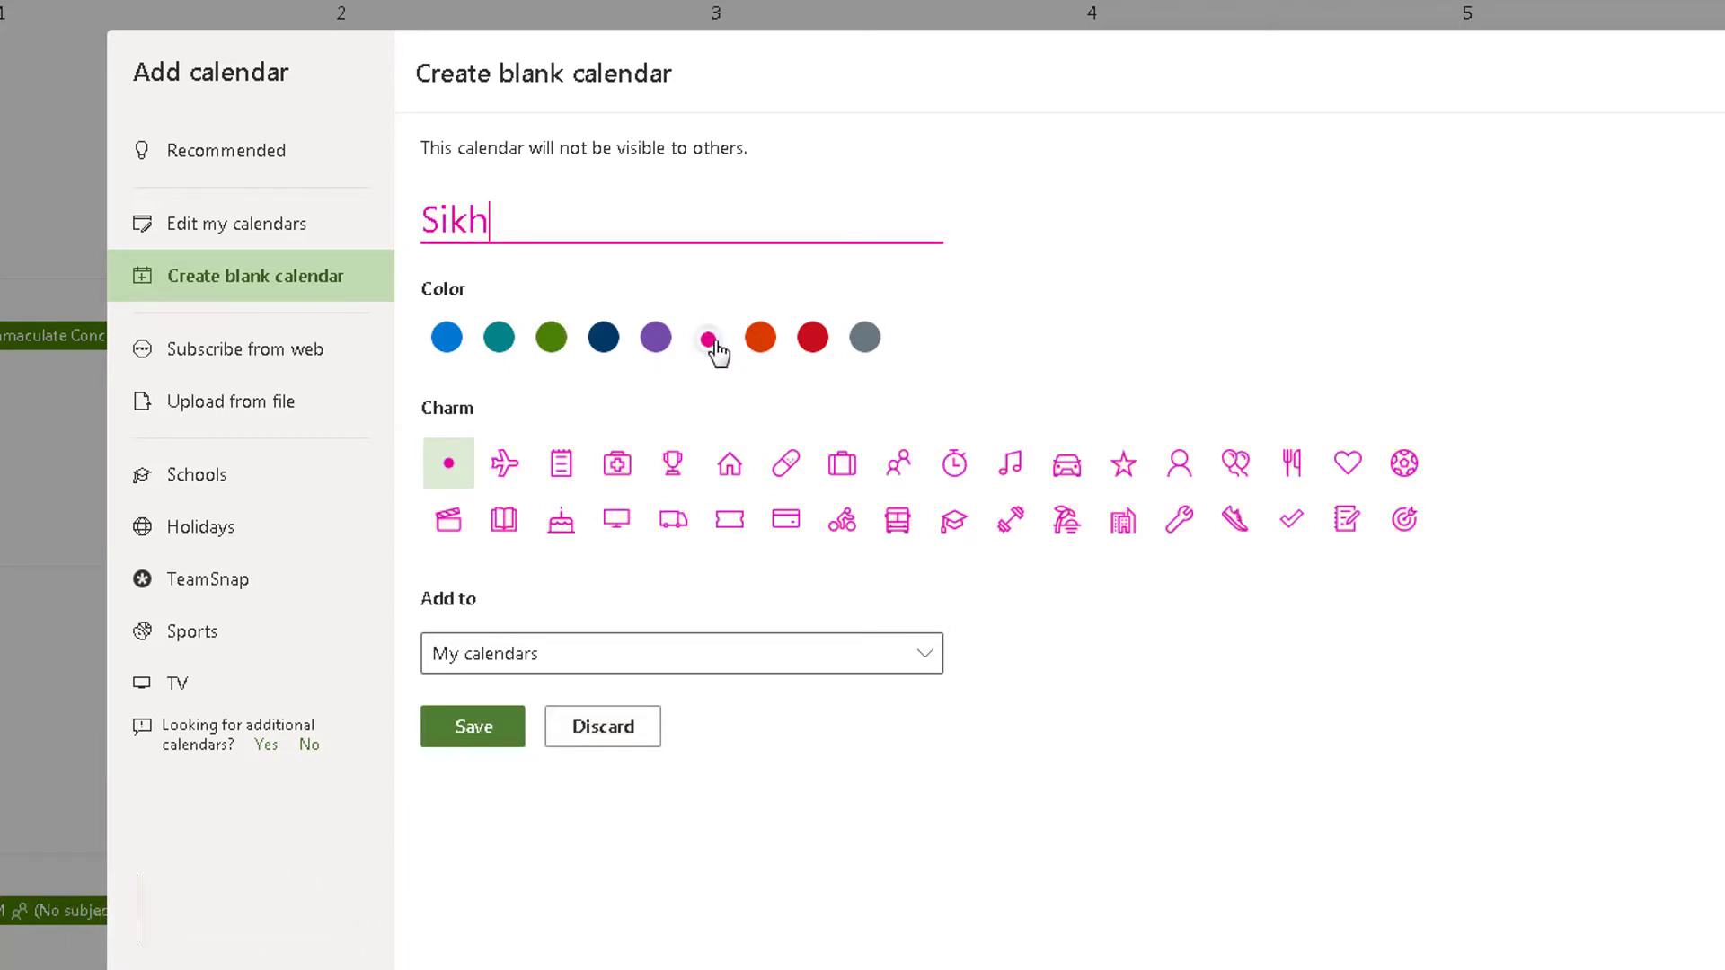
click(507, 474)
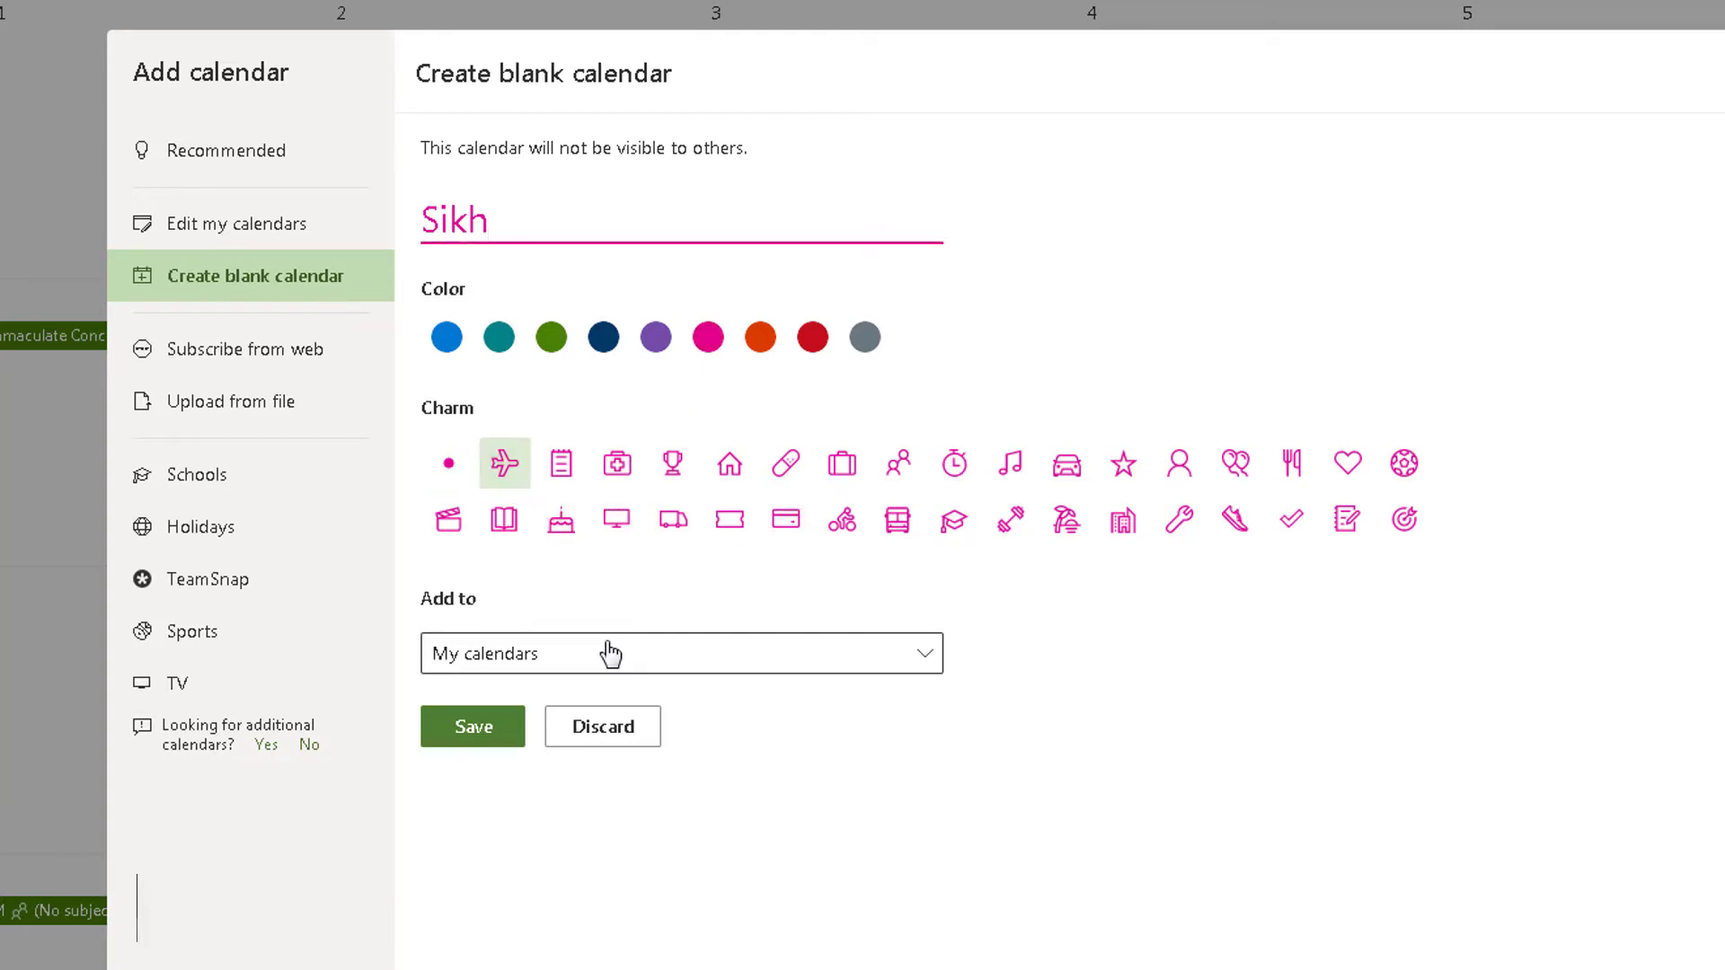
click(605, 653)
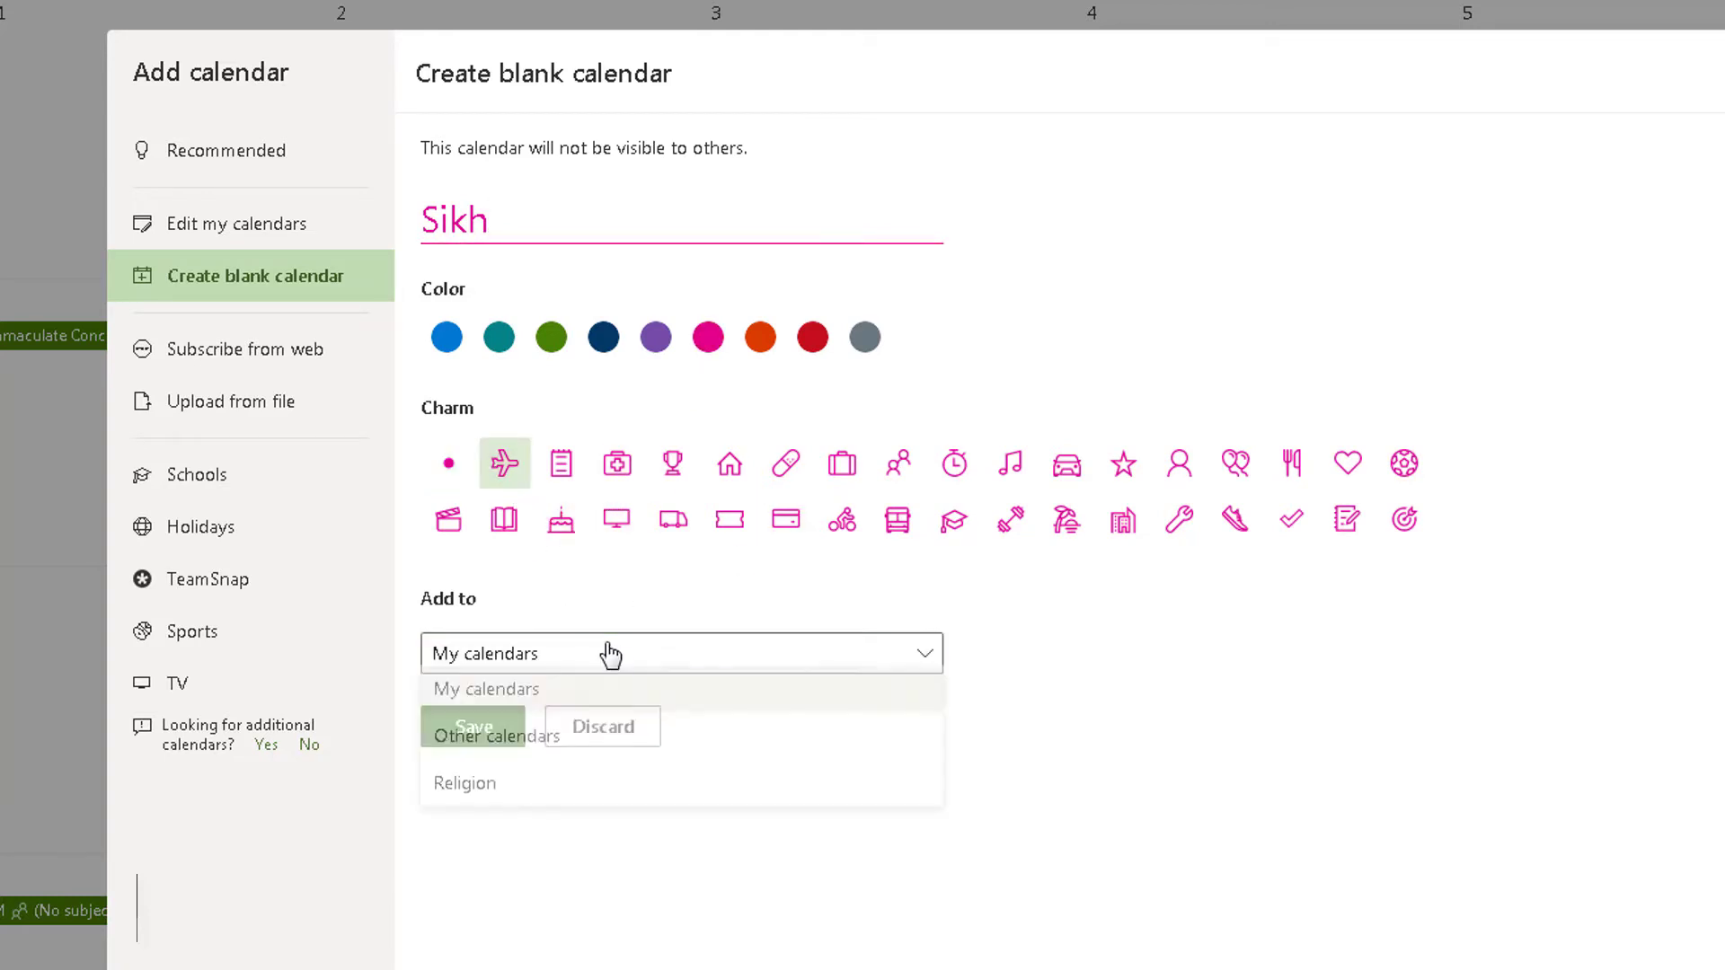
click(469, 795)
click(481, 735)
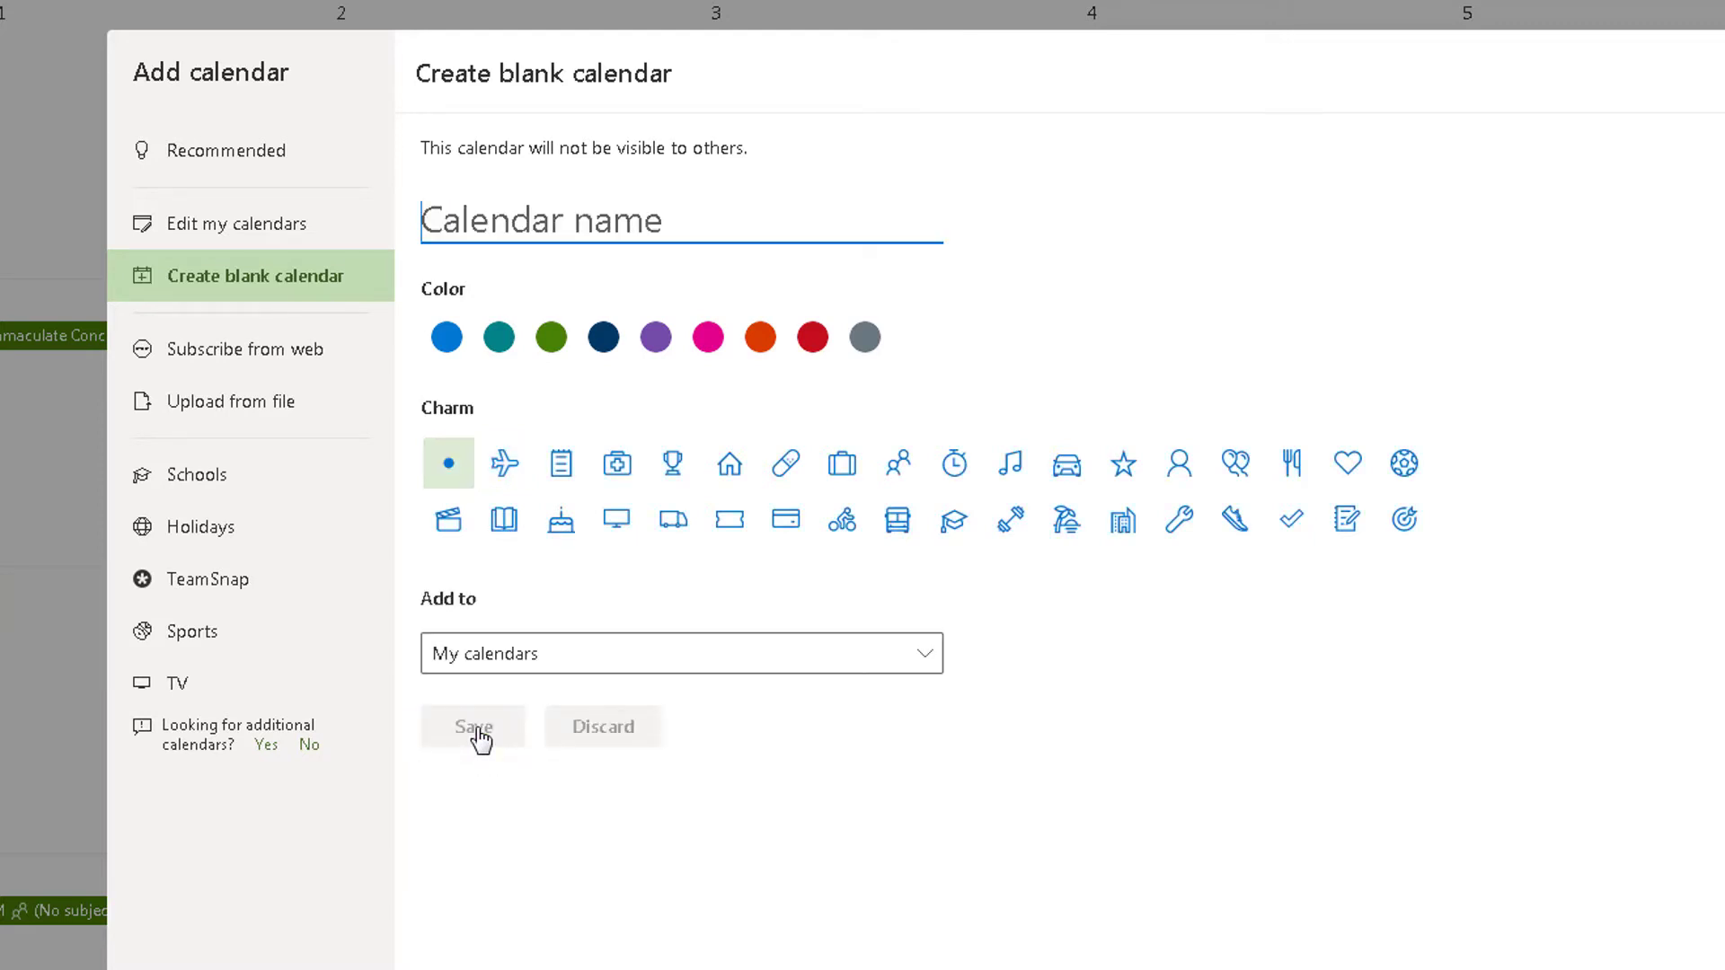
Choose Upload from file and select Sikh_Holidays (1).ics from Downloads, sorted newest first.
click(197, 409)
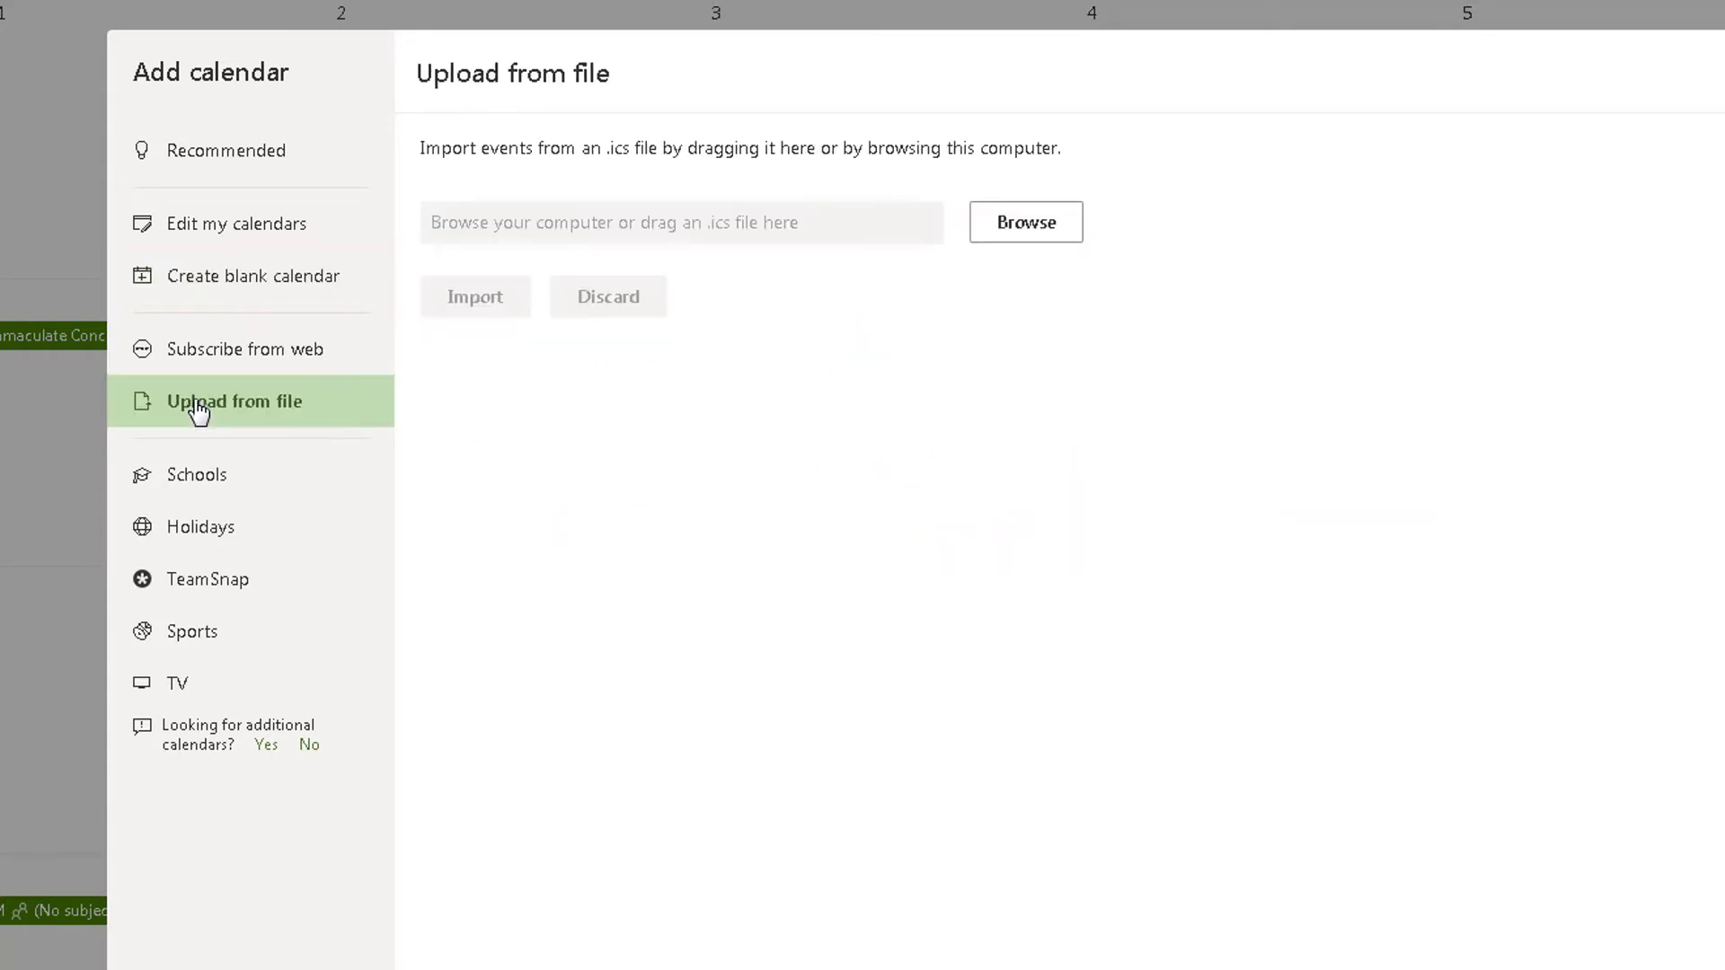
click(1024, 224)
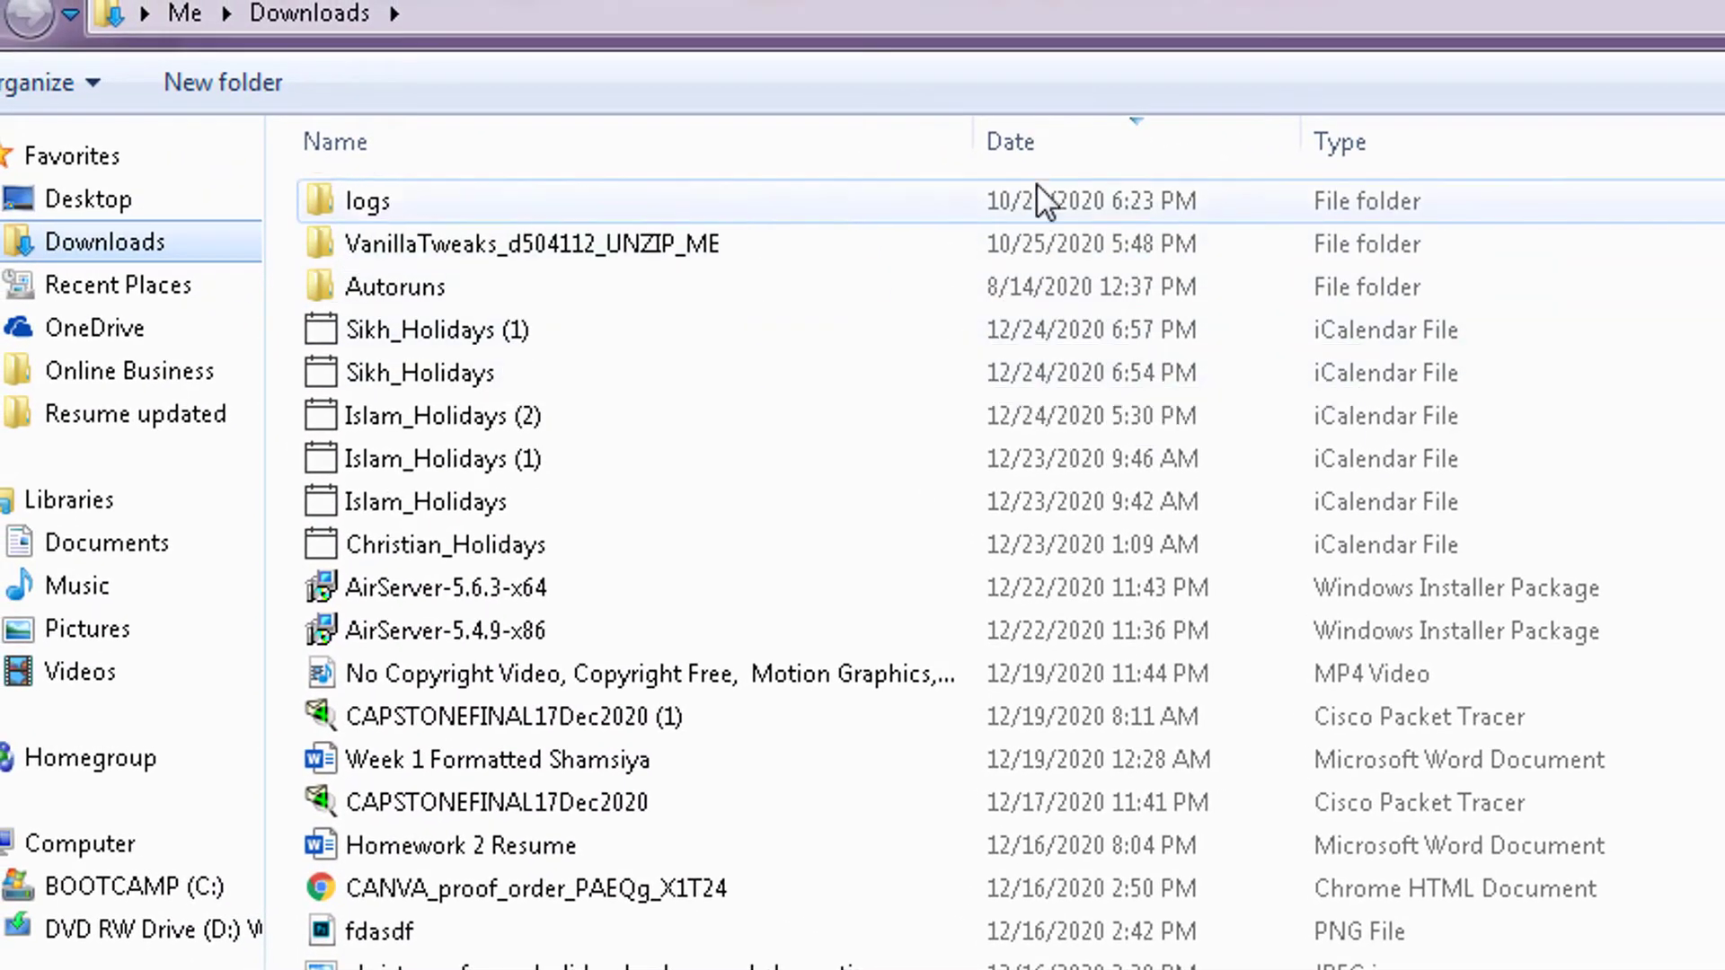
click(1048, 141)
click(1057, 142)
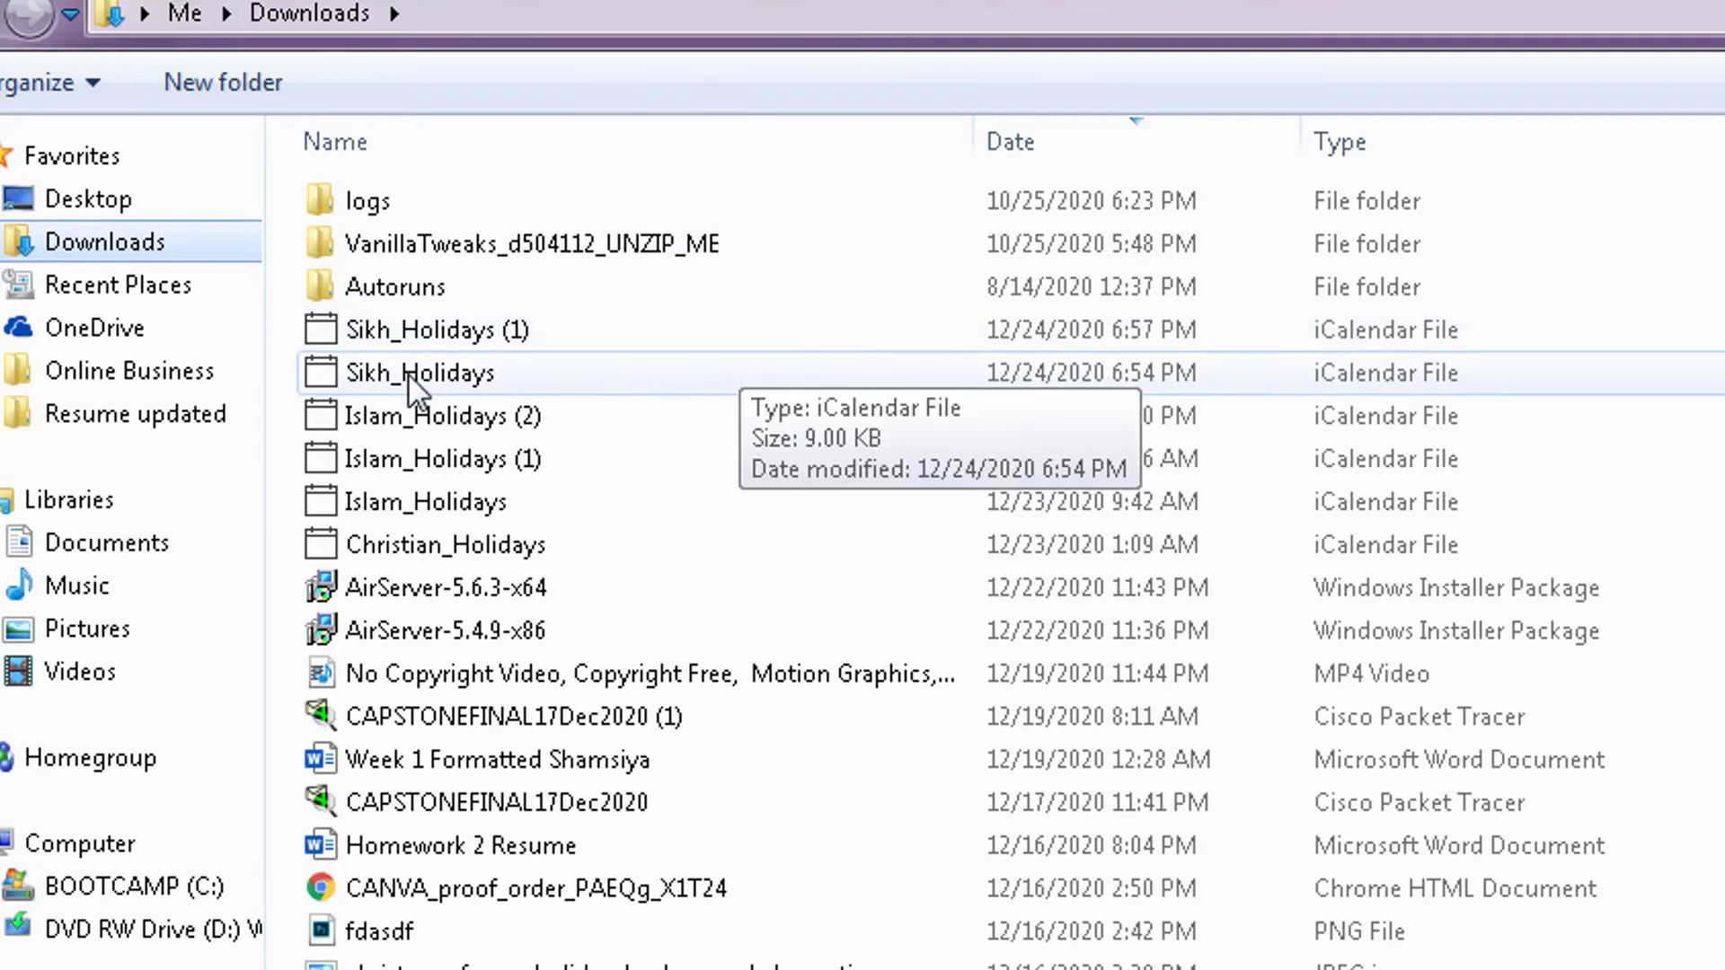
click(413, 342)
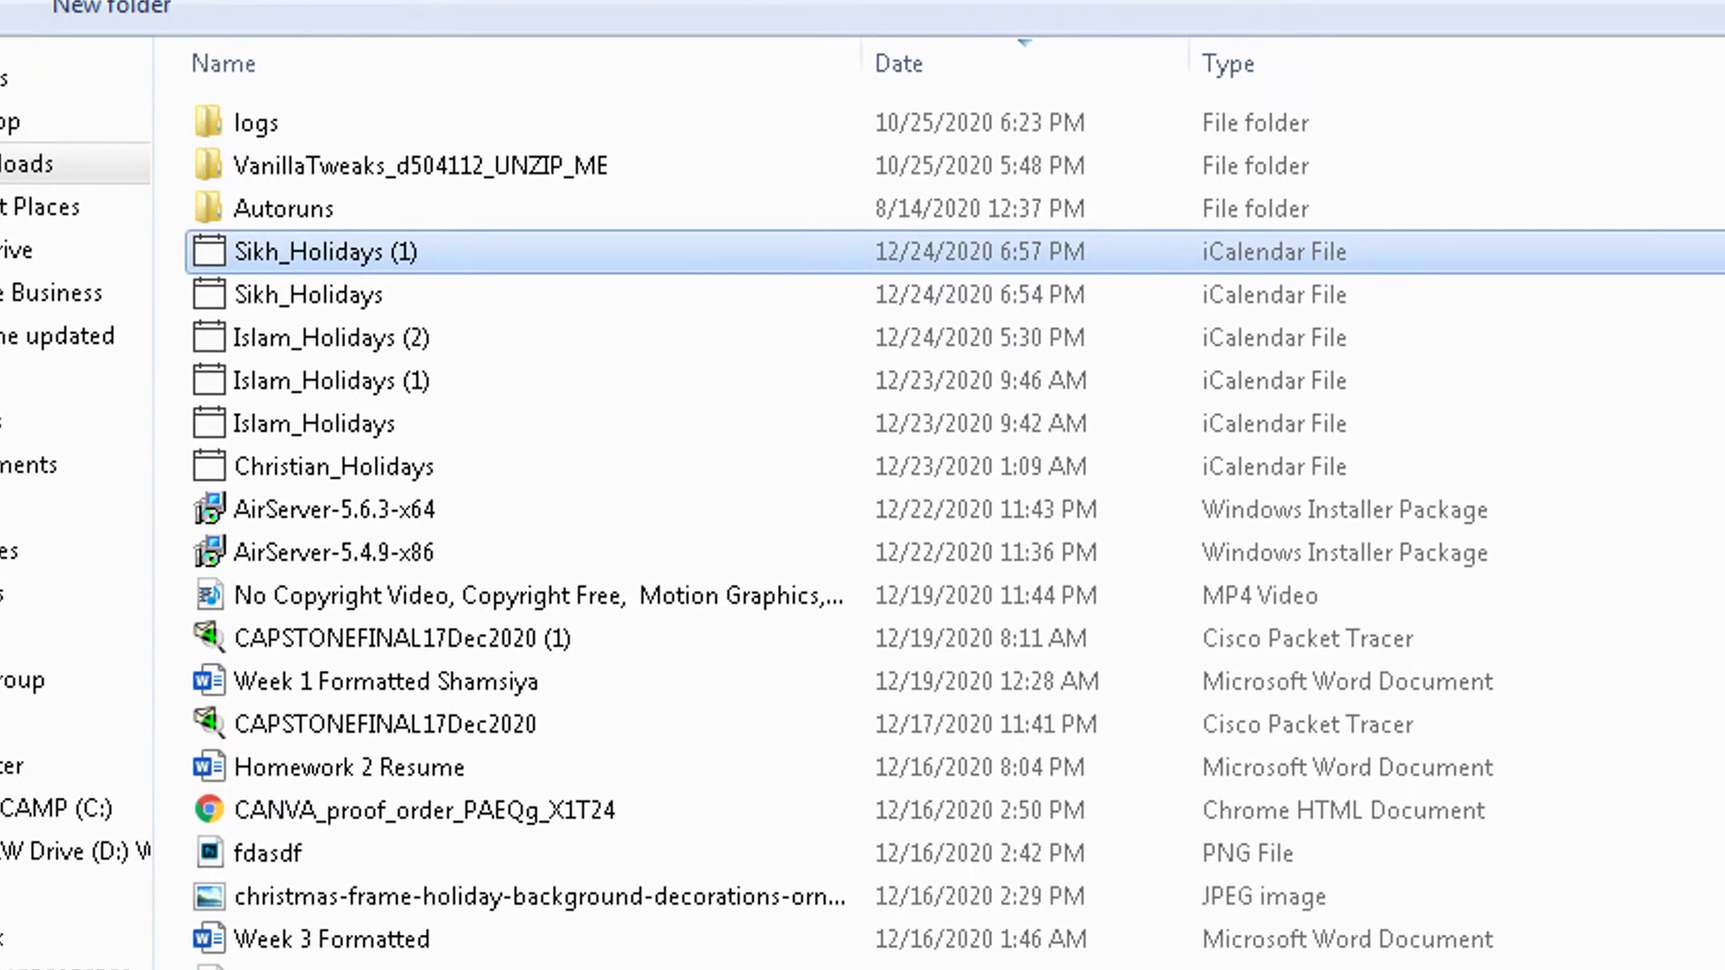
double_click(414, 334)
Set the Sikh calendar as the destination and import the file.
click(1291, 387)
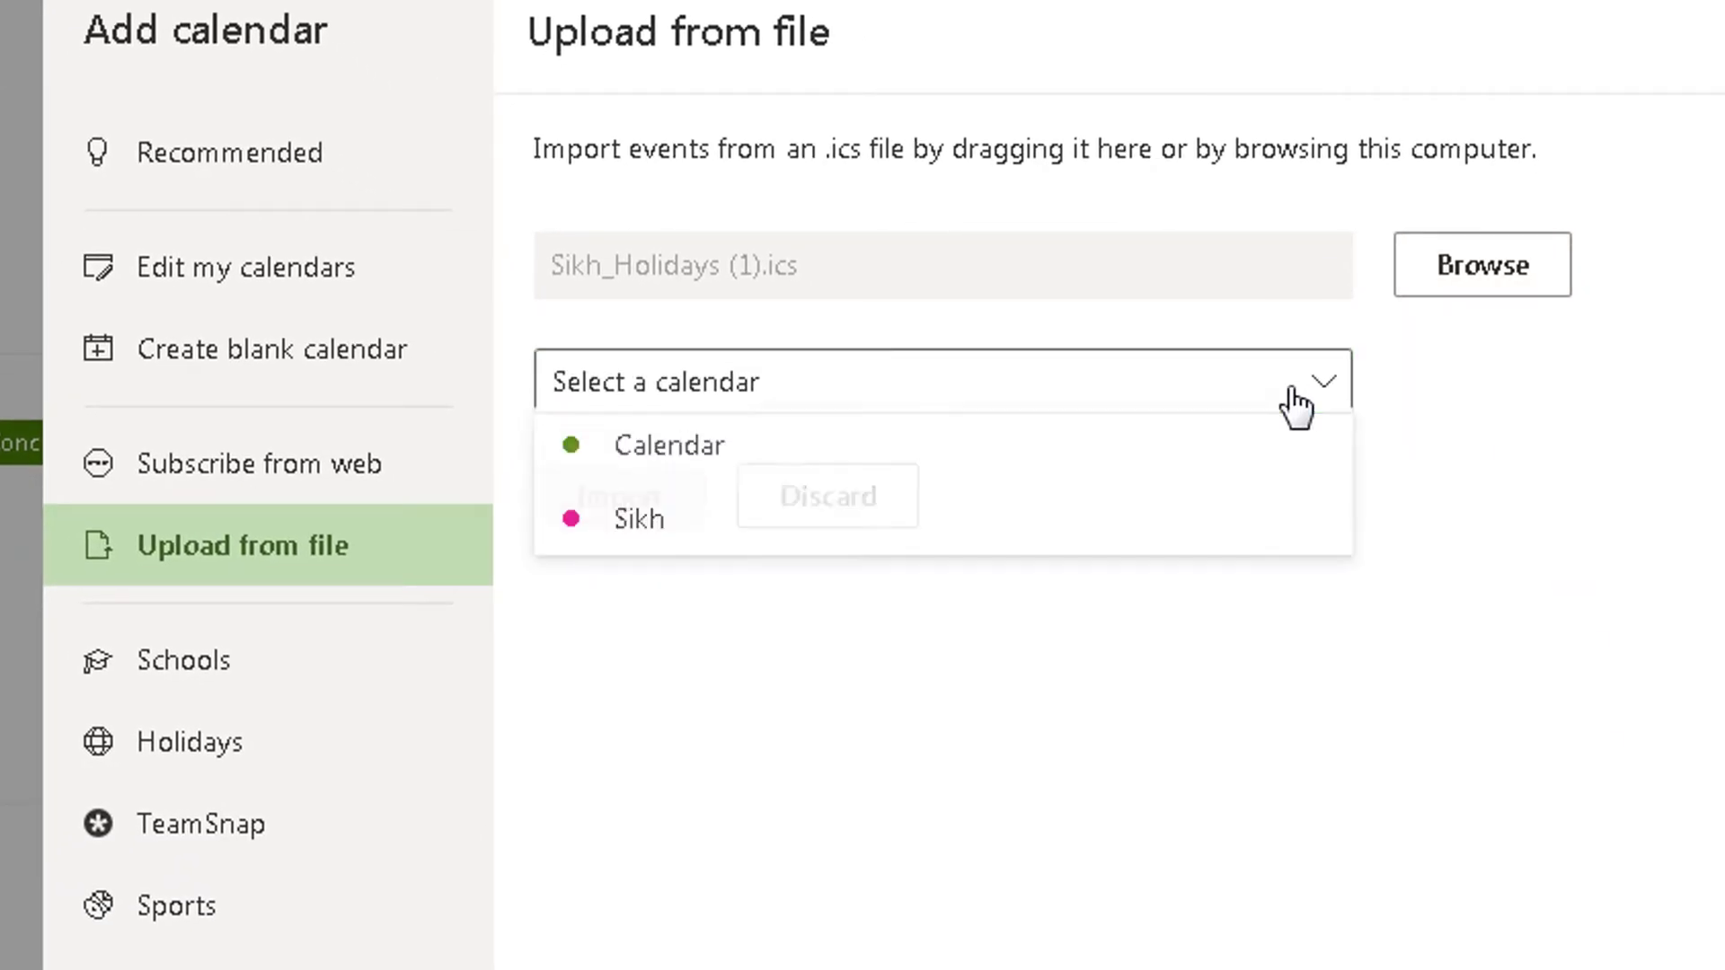
click(662, 535)
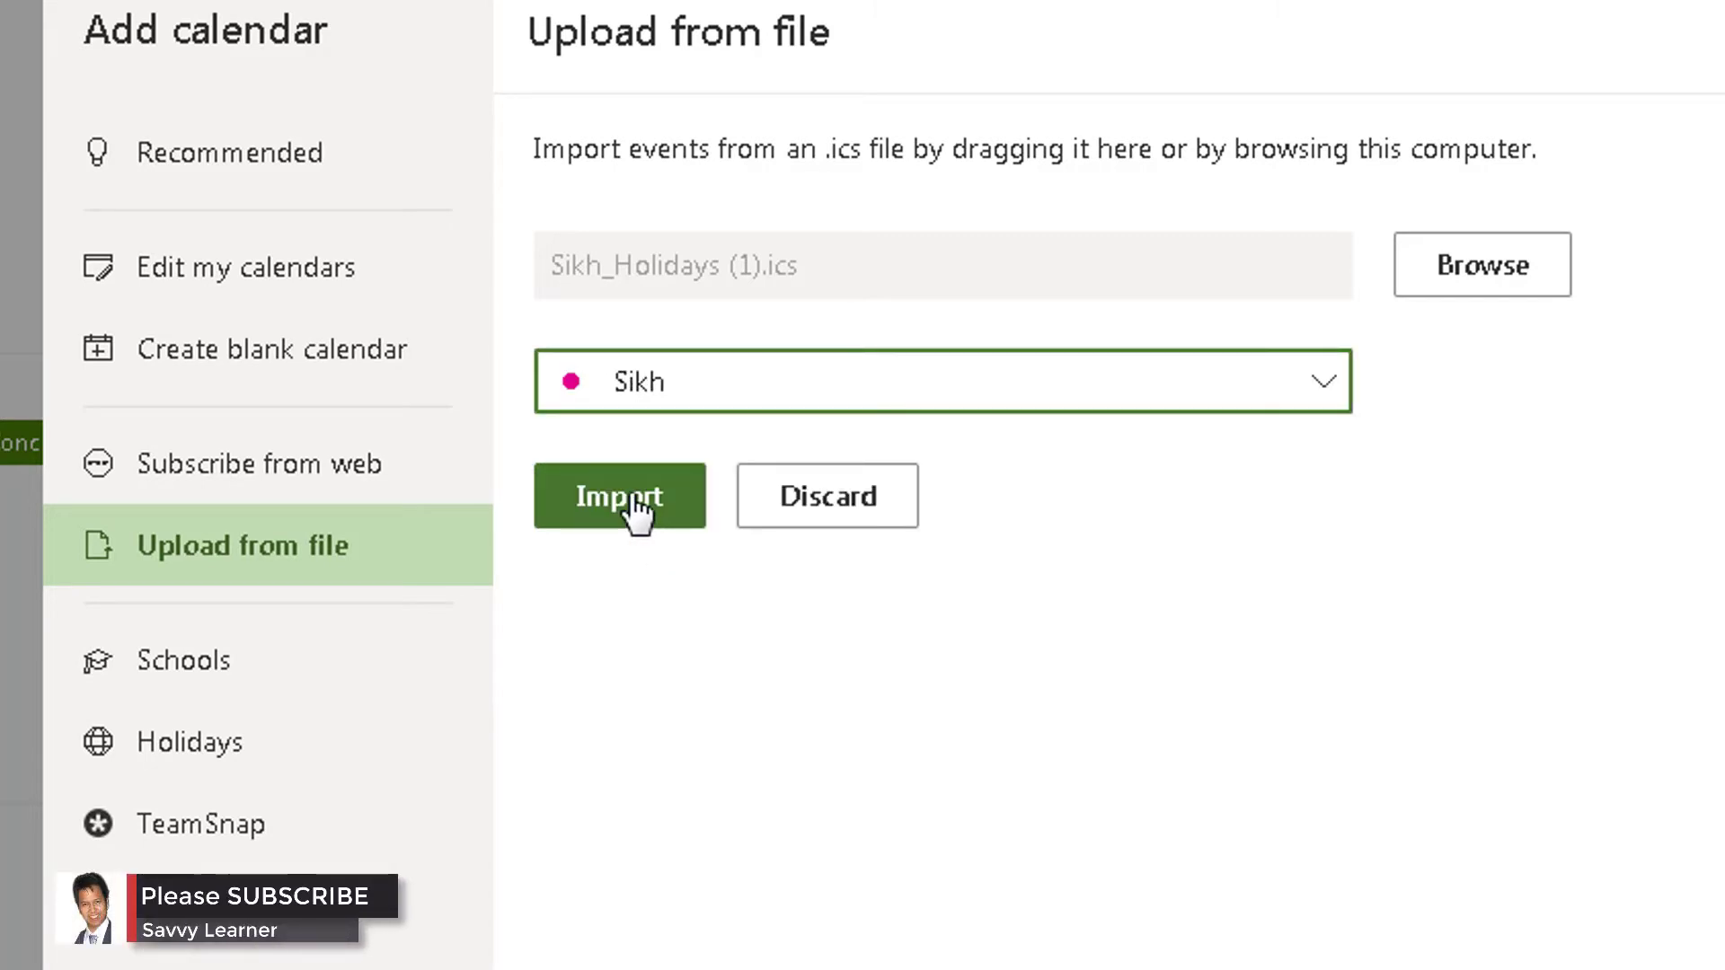
click(638, 512)
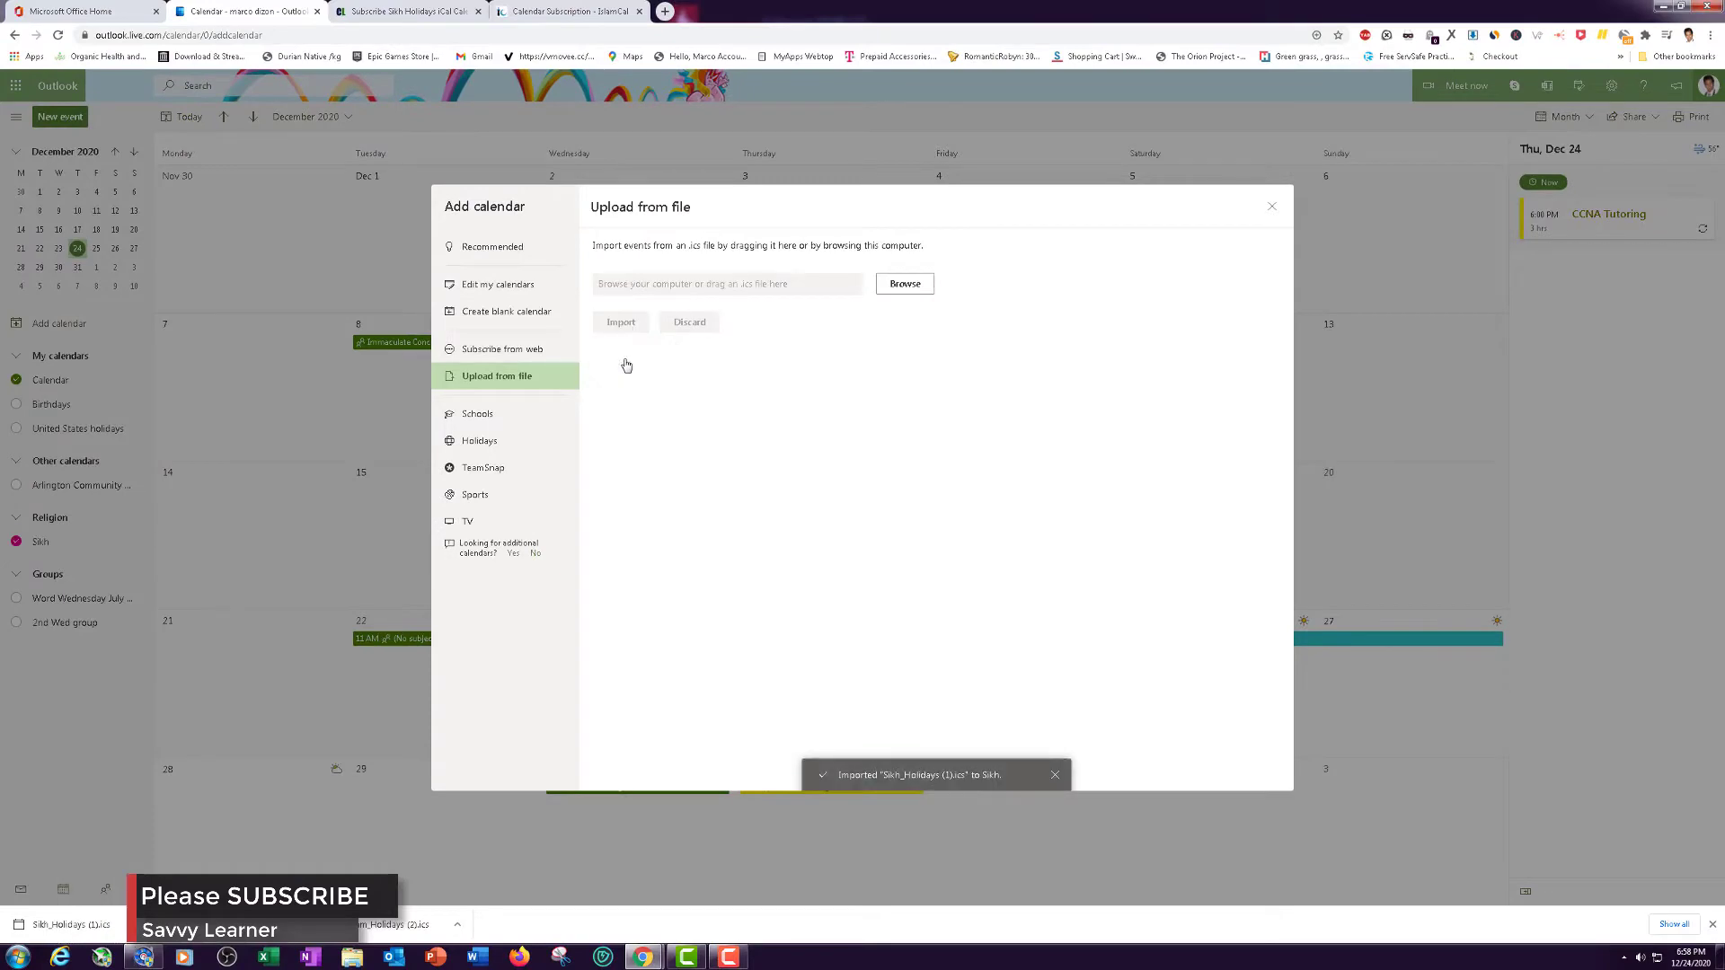
Close the add-calendar panel and move the month view to November 2020.
click(1271, 206)
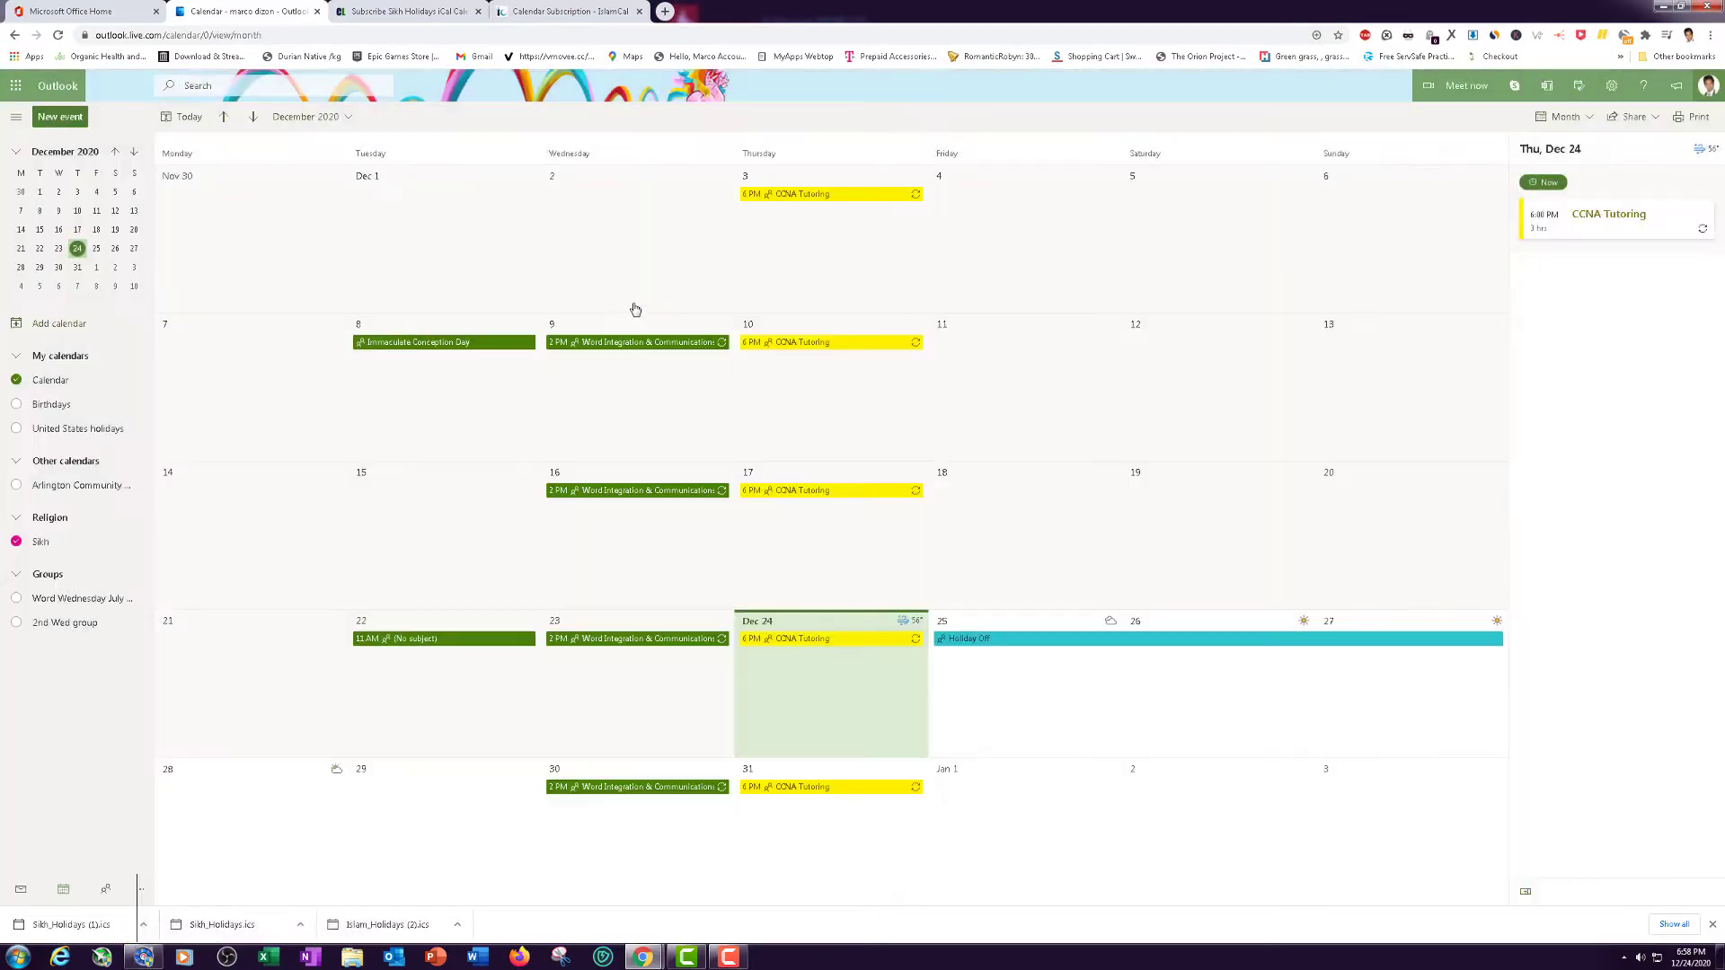
click(20, 382)
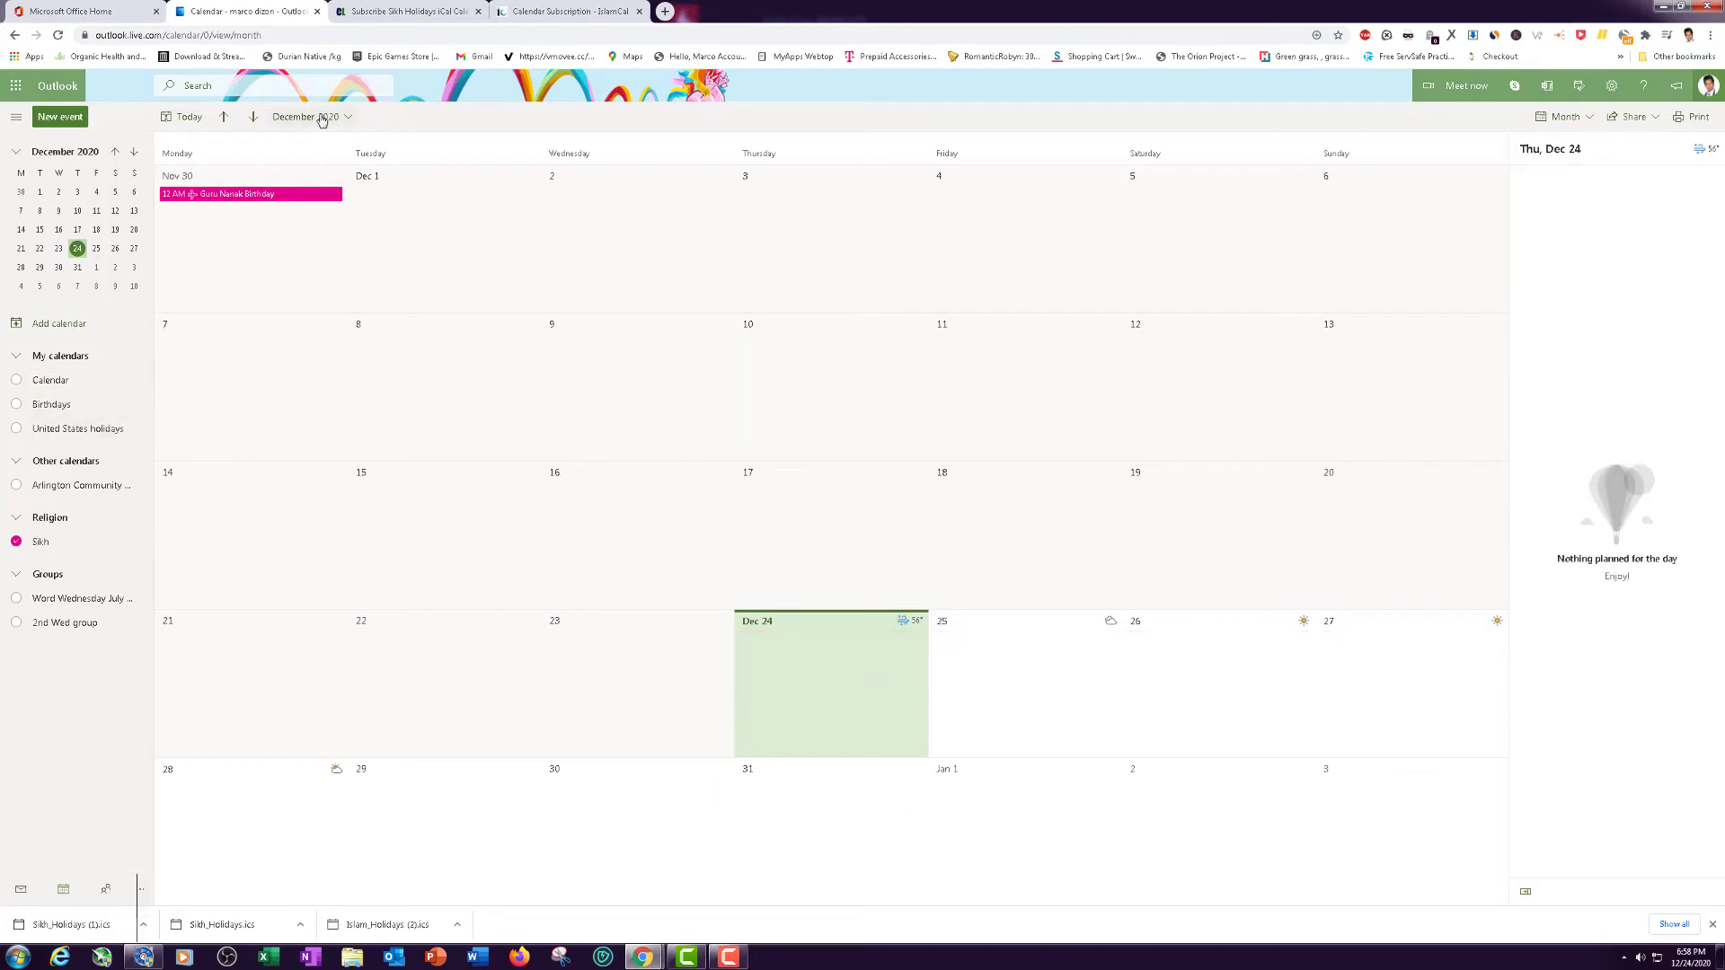
click(256, 120)
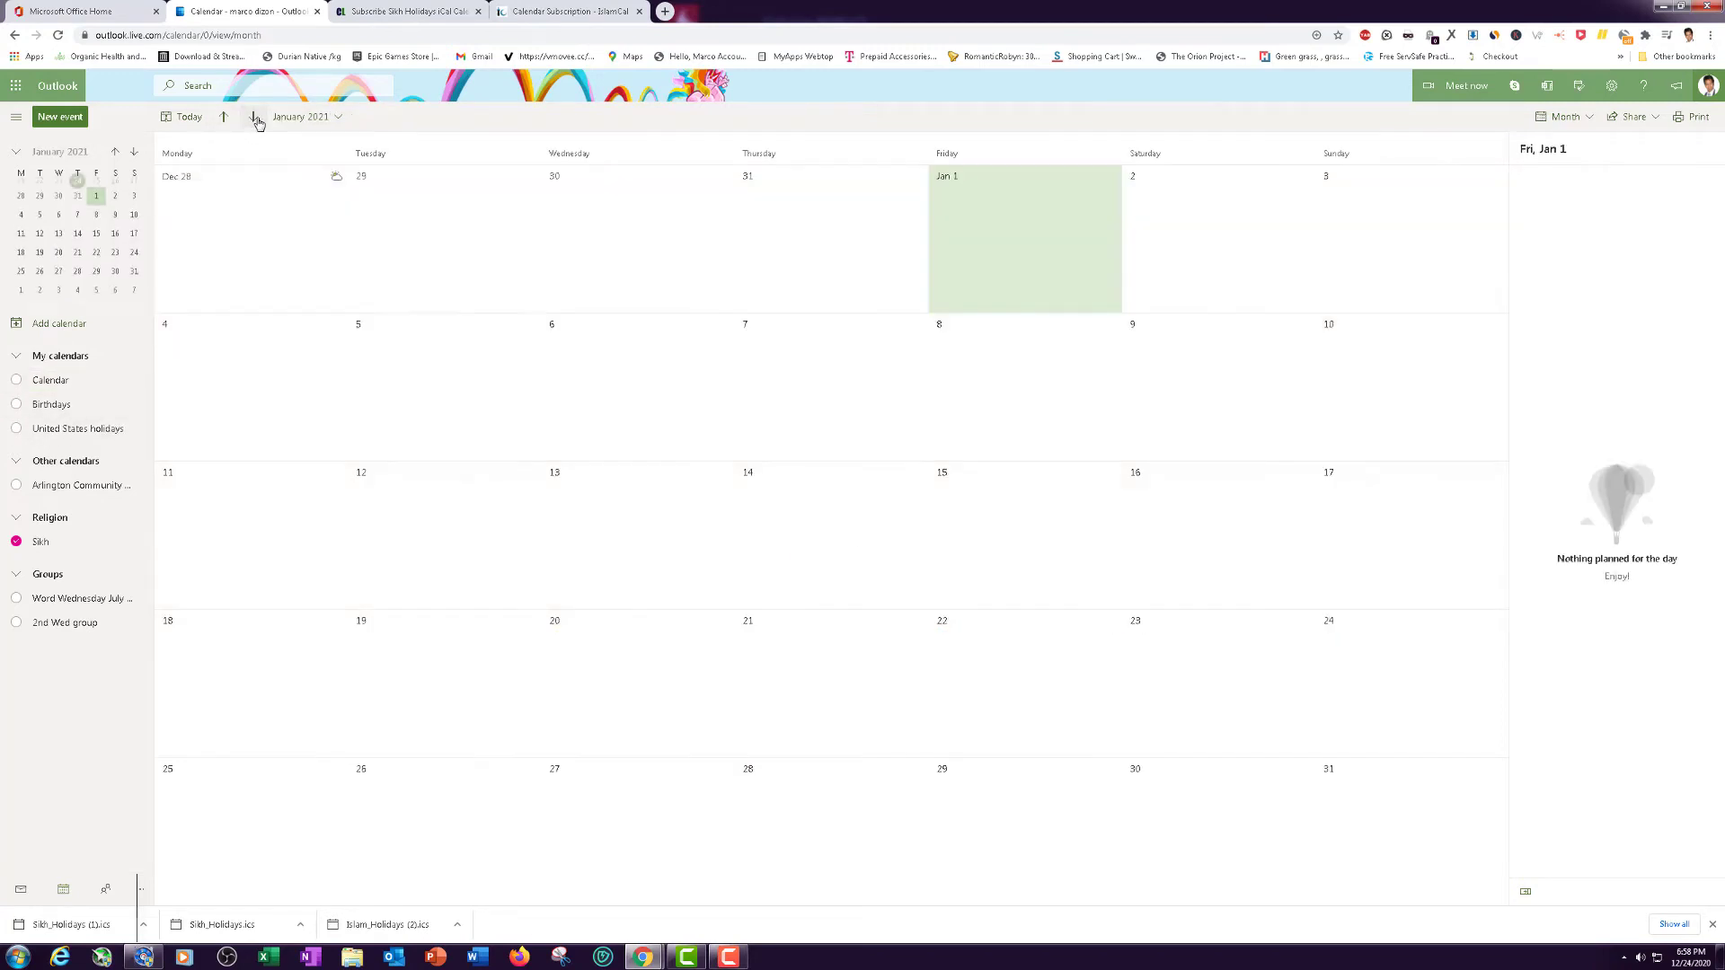
click(226, 118)
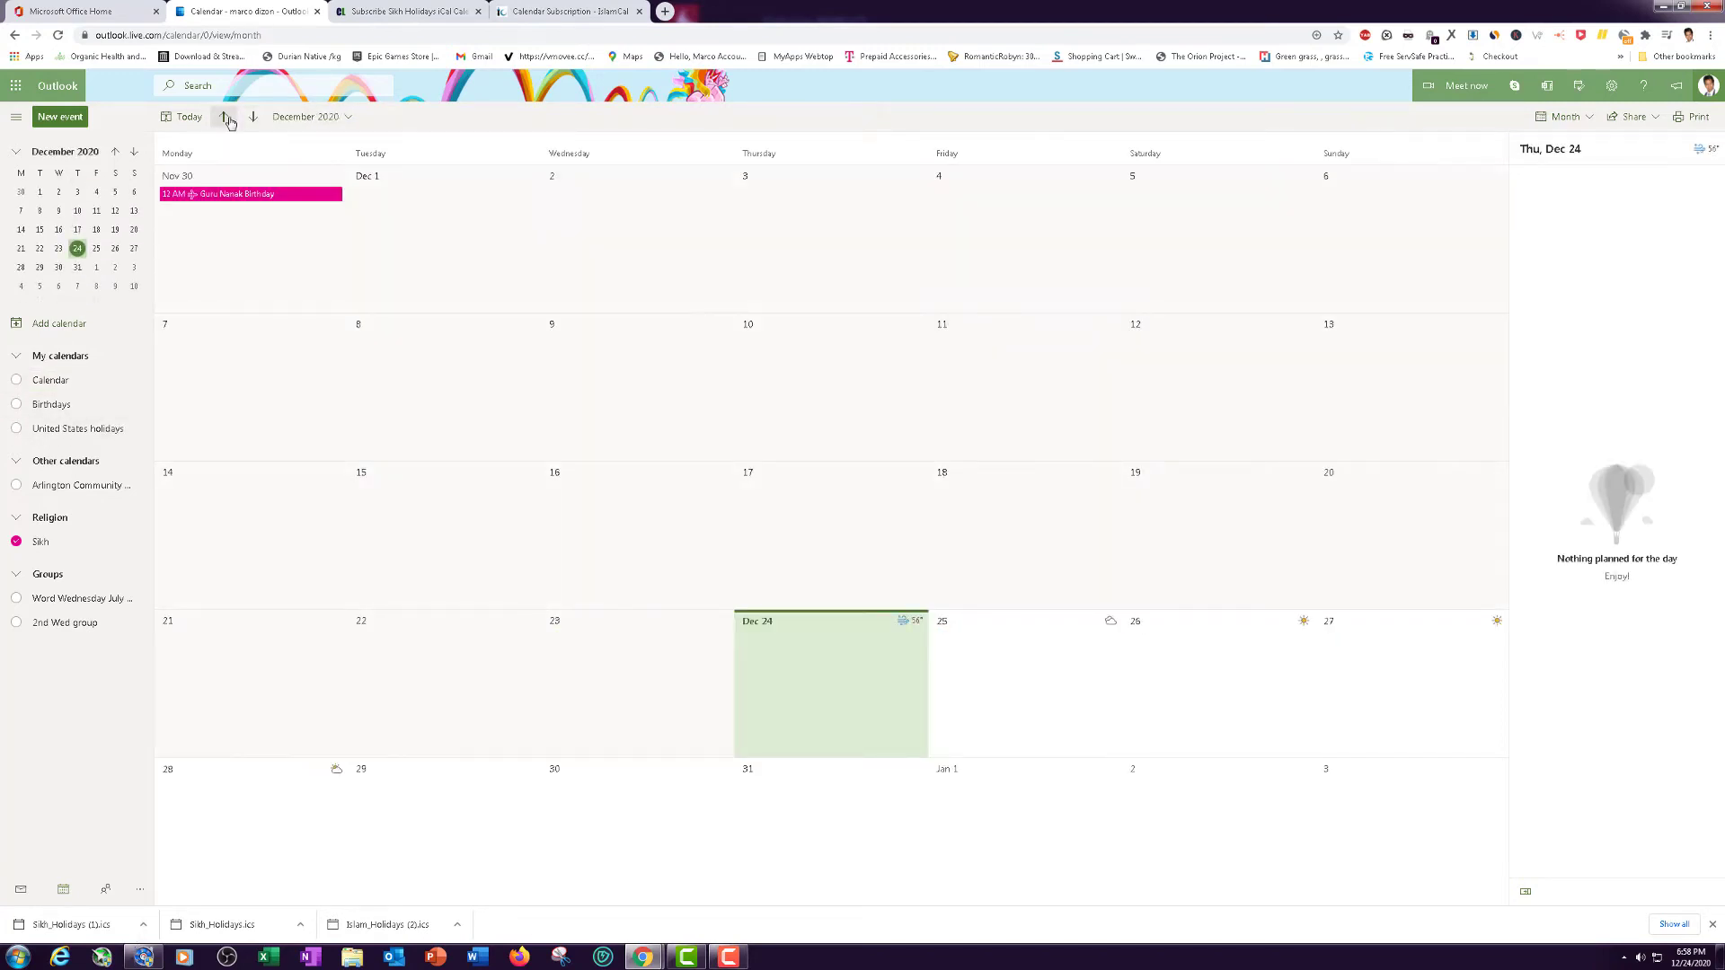
click(226, 118)
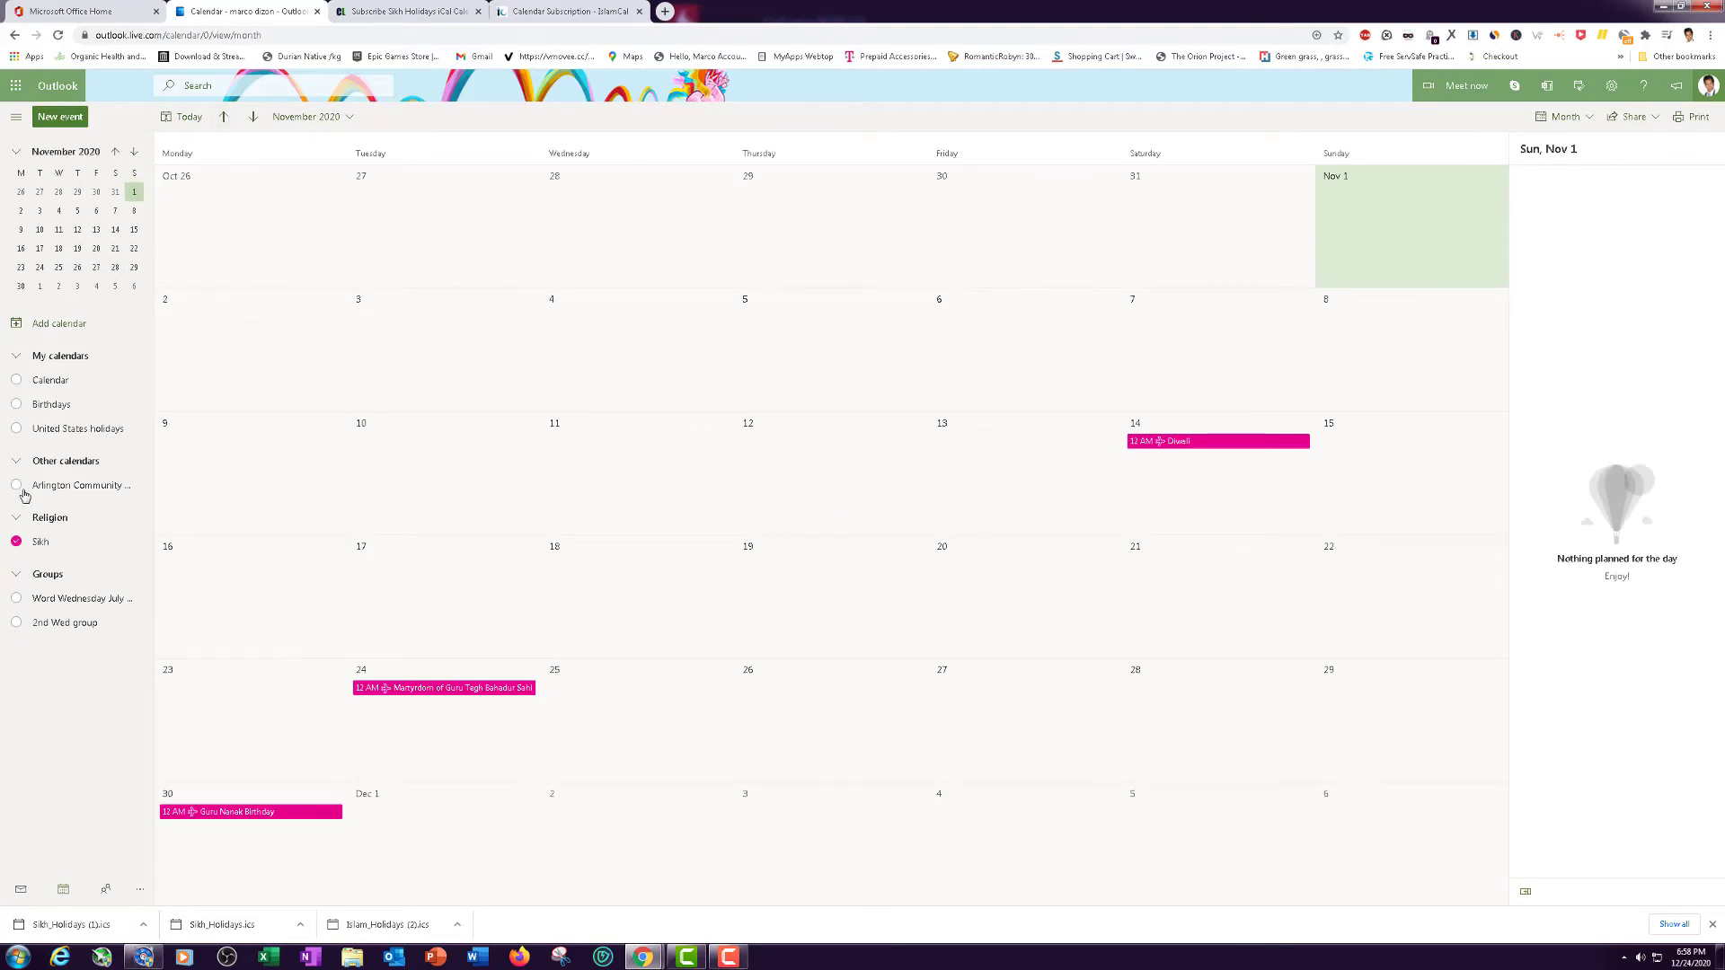
Show the main calendar's events with the Sikh holidays, briefly previewing United States holidays.
click(14, 546)
click(14, 545)
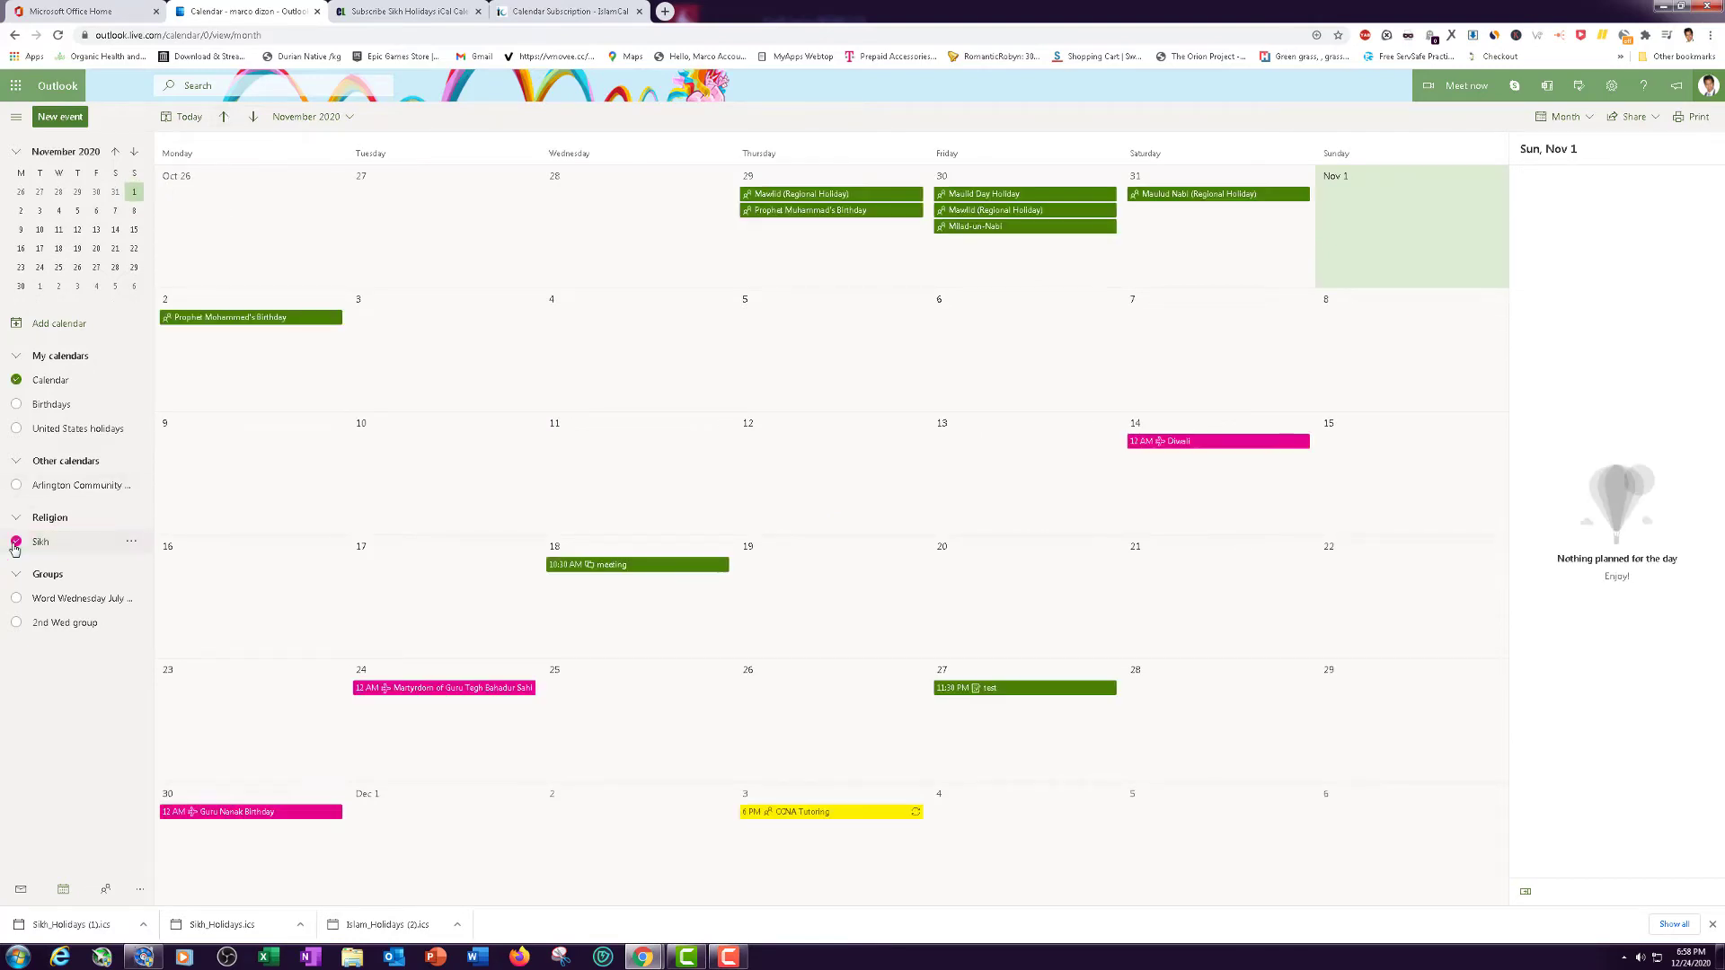
click(18, 432)
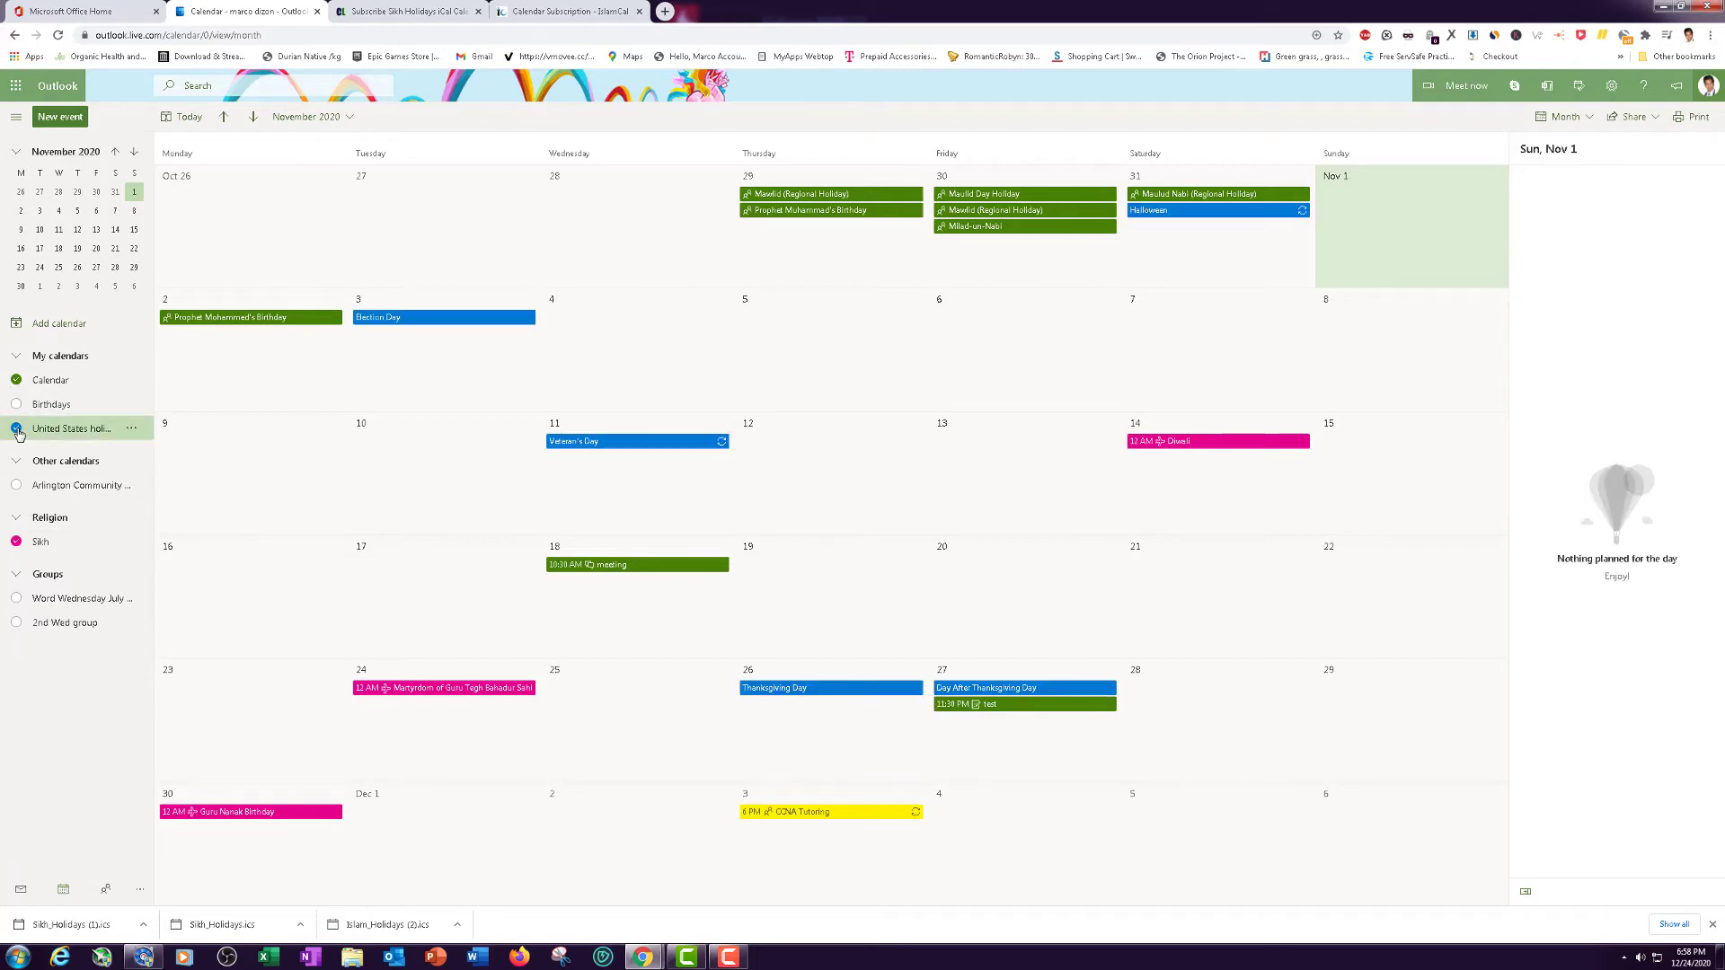
click(18, 432)
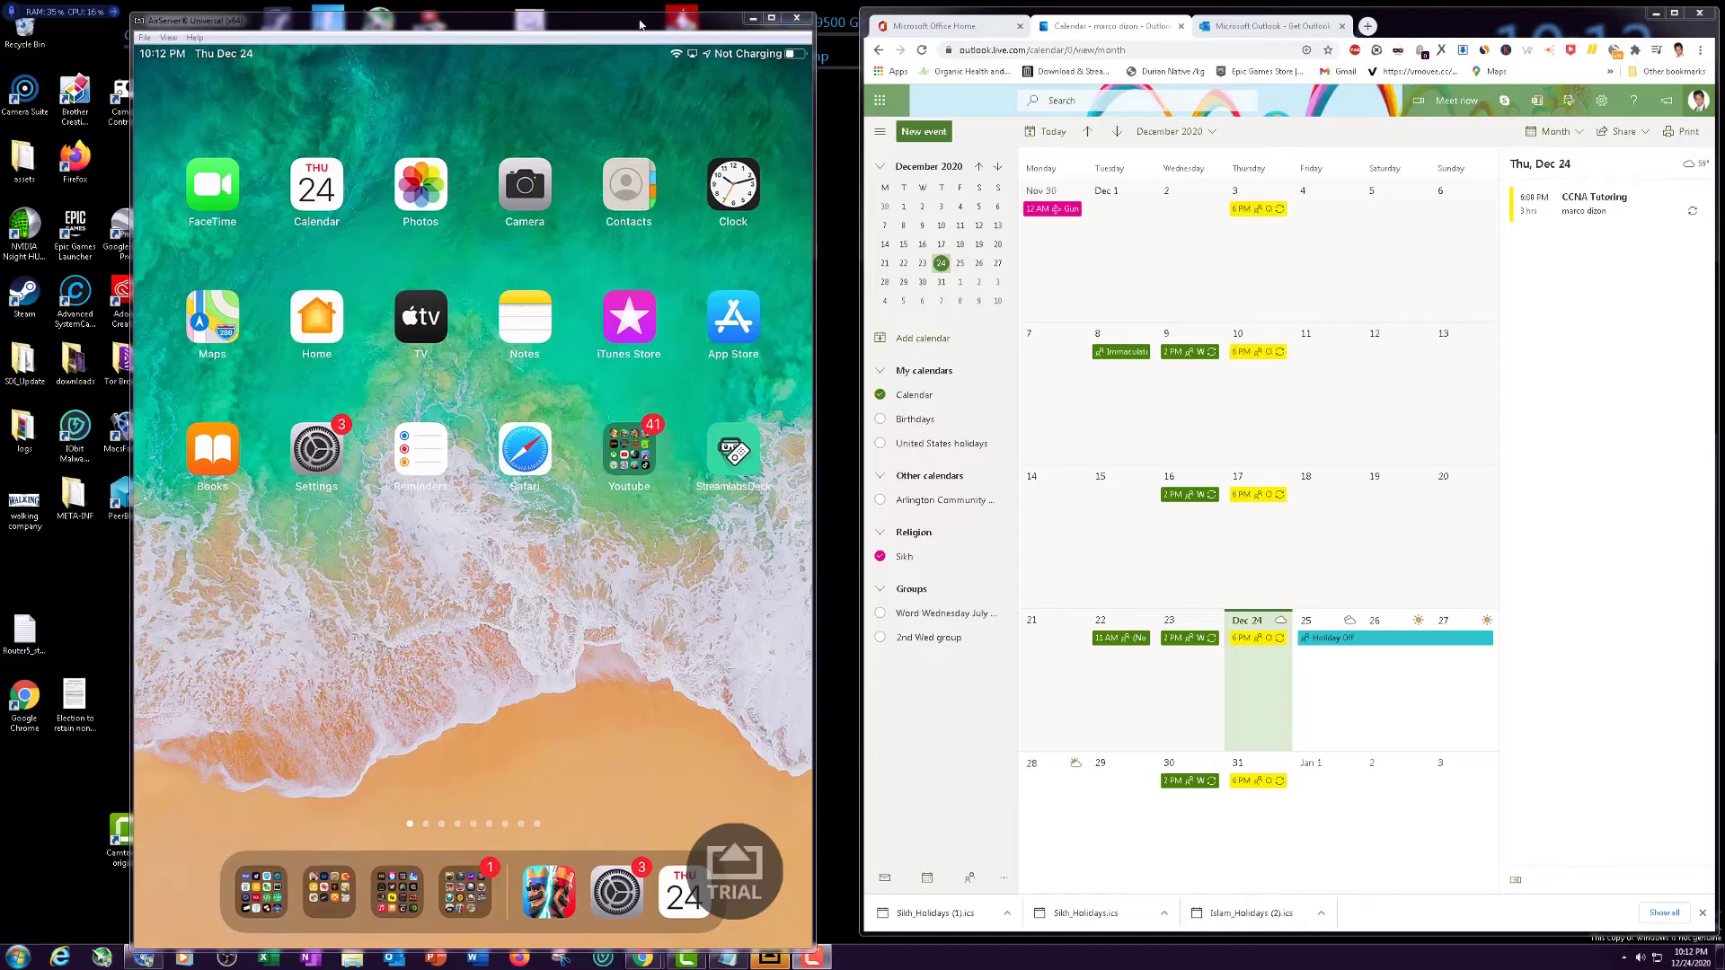
Place the AirServer iPad mirror window beside the Chrome window showing Outlook.
drag(640, 24, 646, 19)
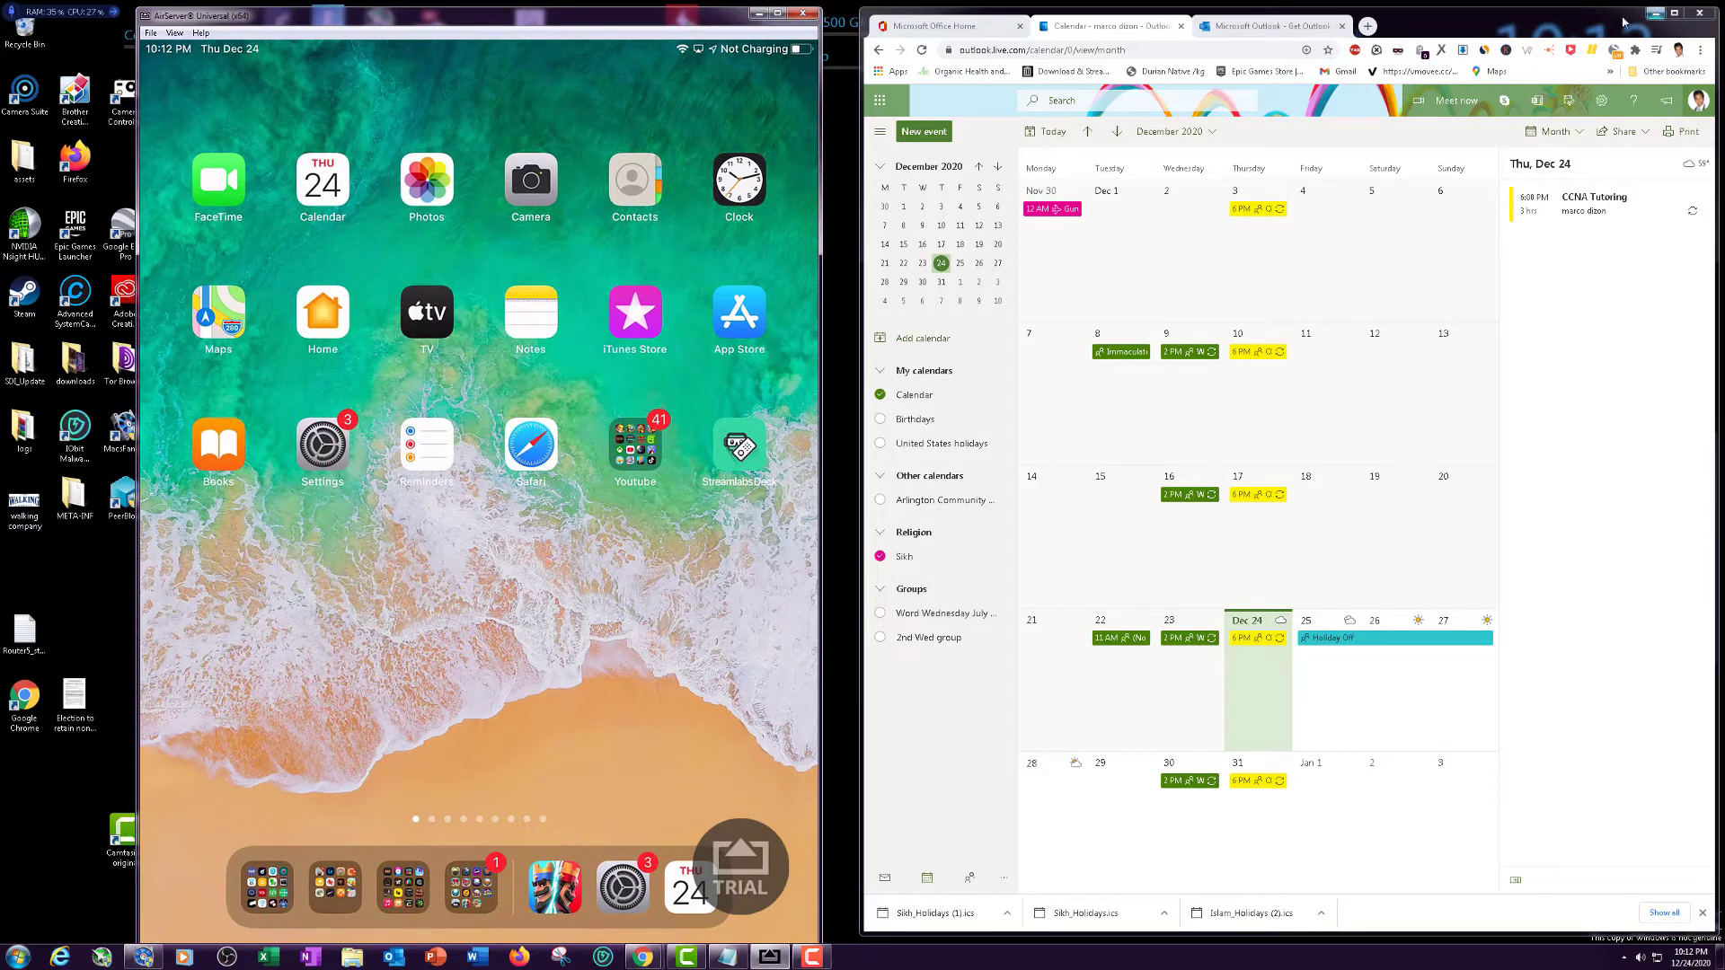
drag(1624, 22, 1610, 33)
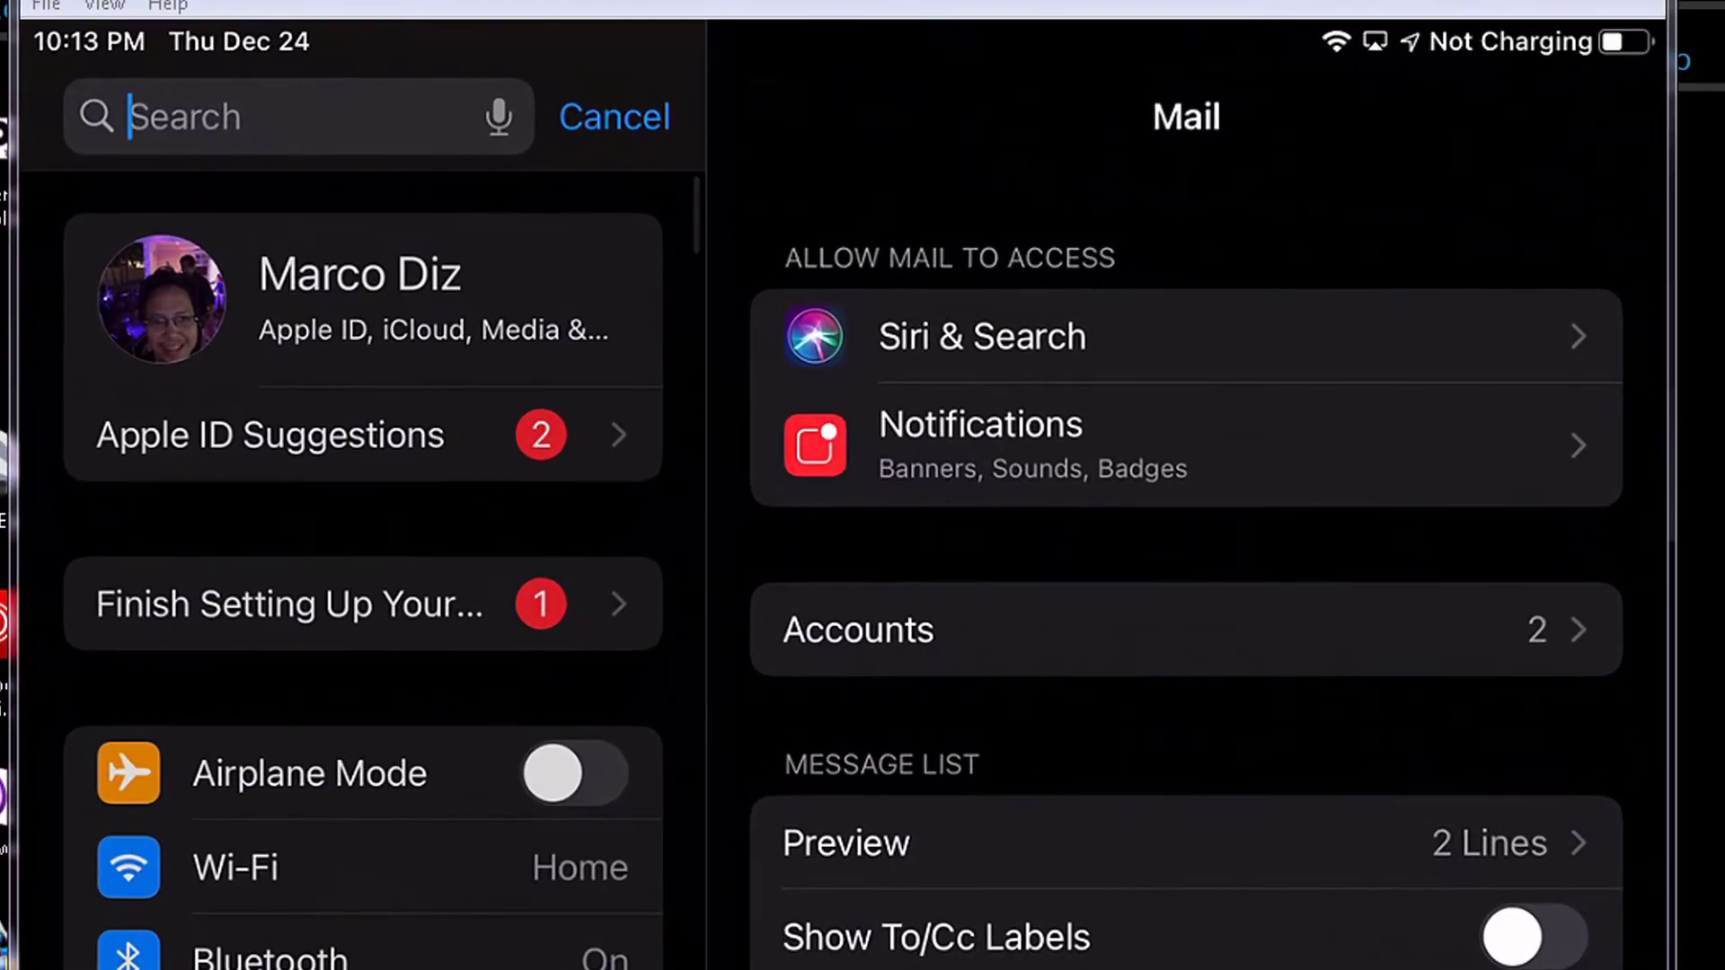
Search Settings for Mail, add an Outlook.com account, and enter the account e-mail to sign in.
text(Mail)
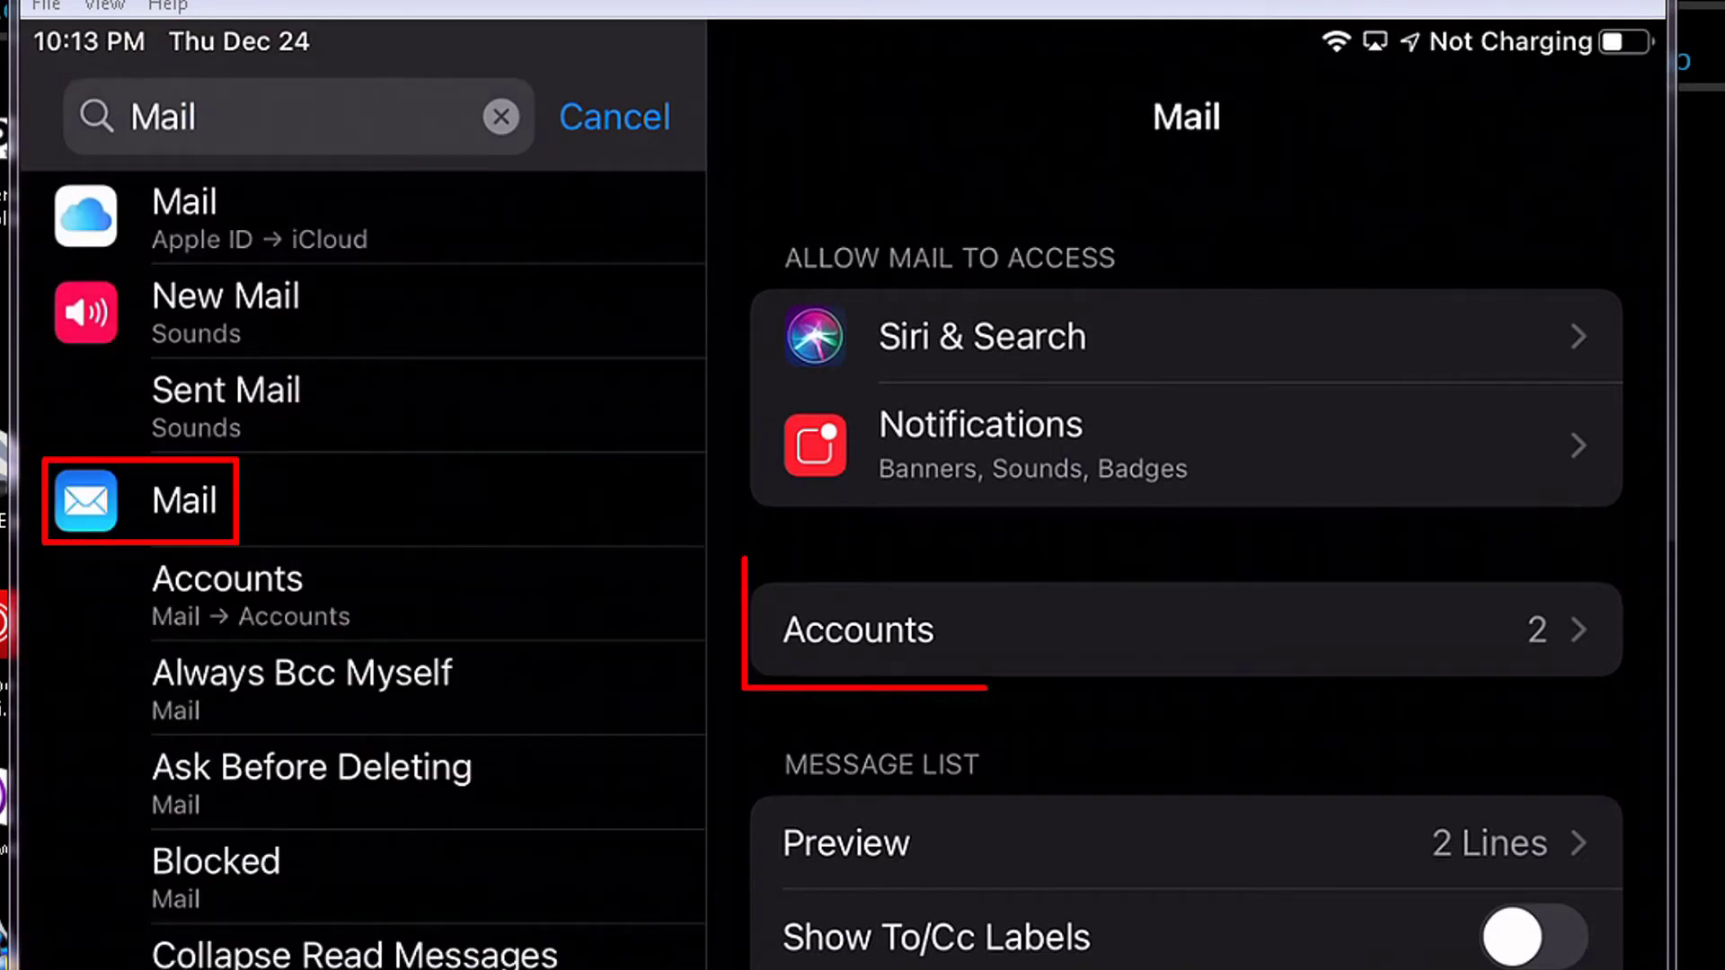
click(1186, 630)
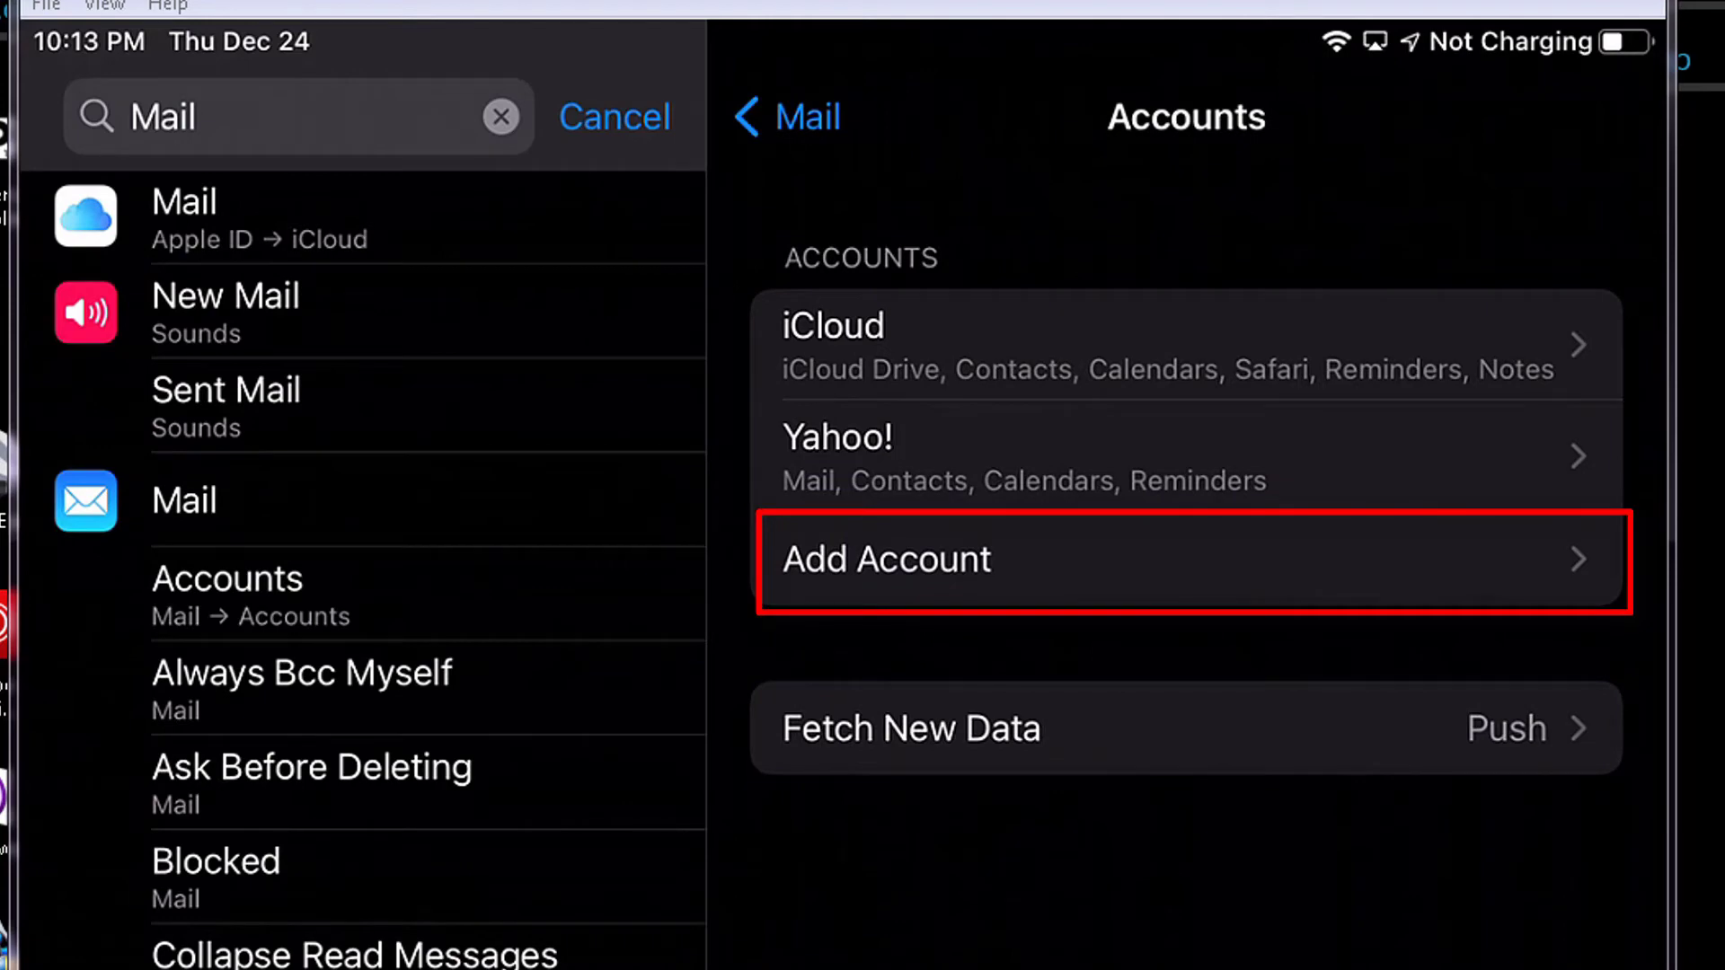
click(1186, 559)
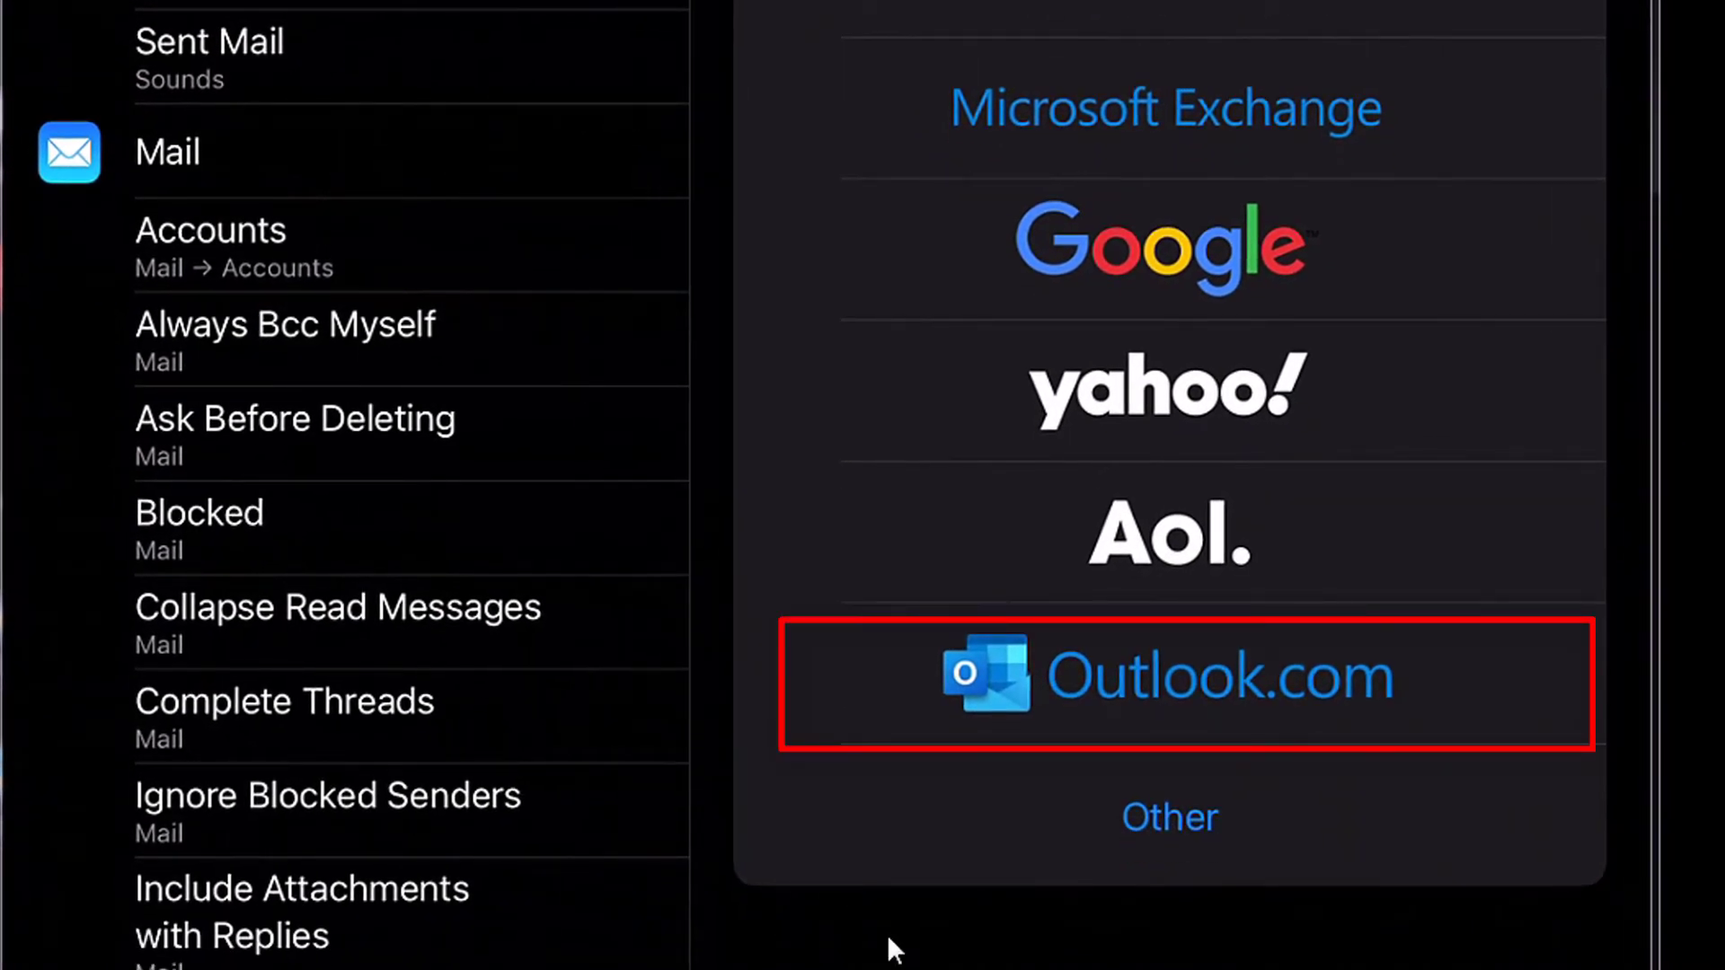
click(1170, 674)
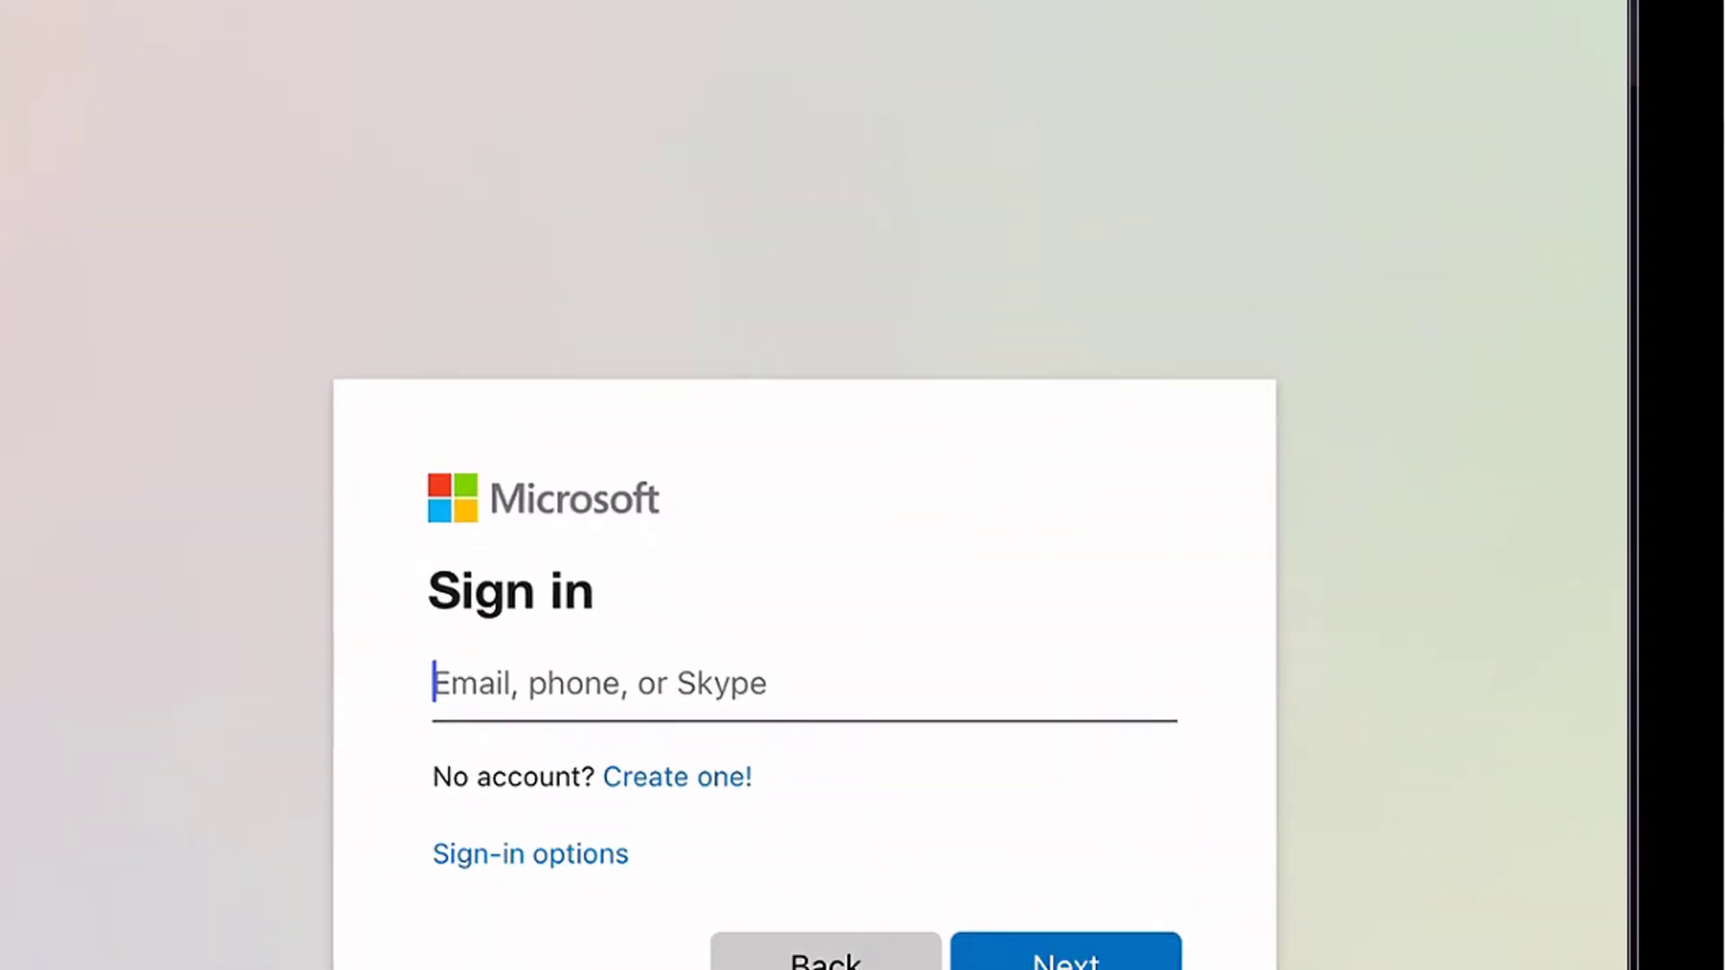
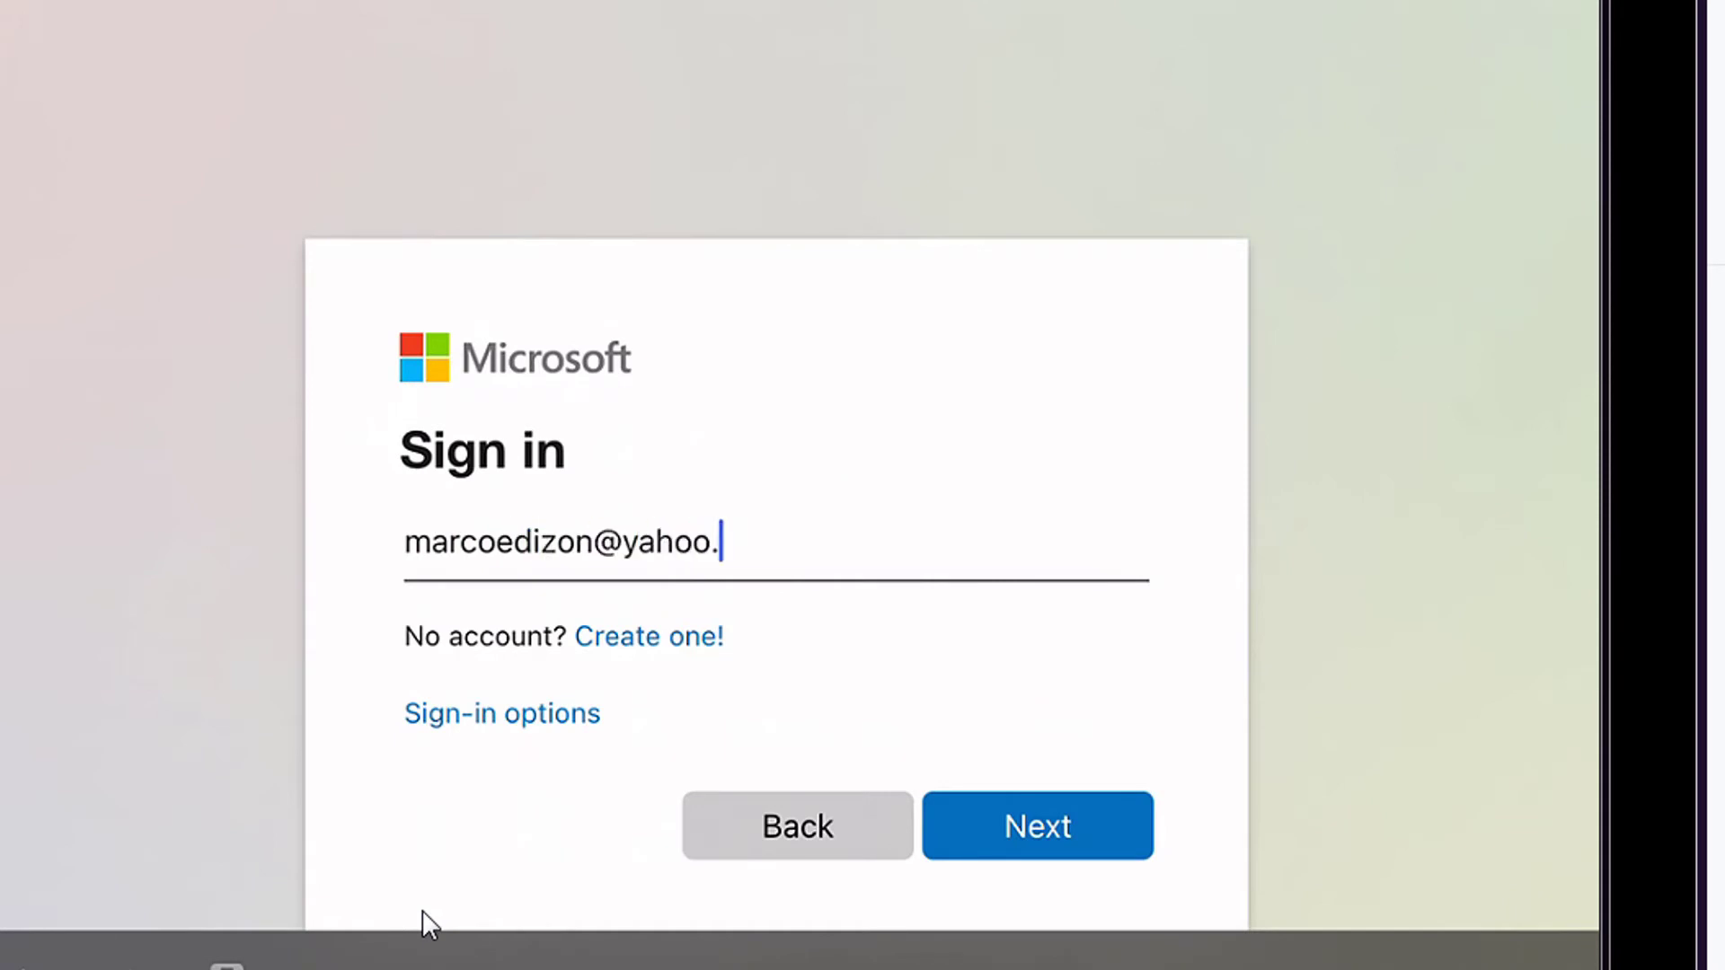
Submit the account email, then reveal the saved login.live.com password in Chrome's password settings.
key(Return)
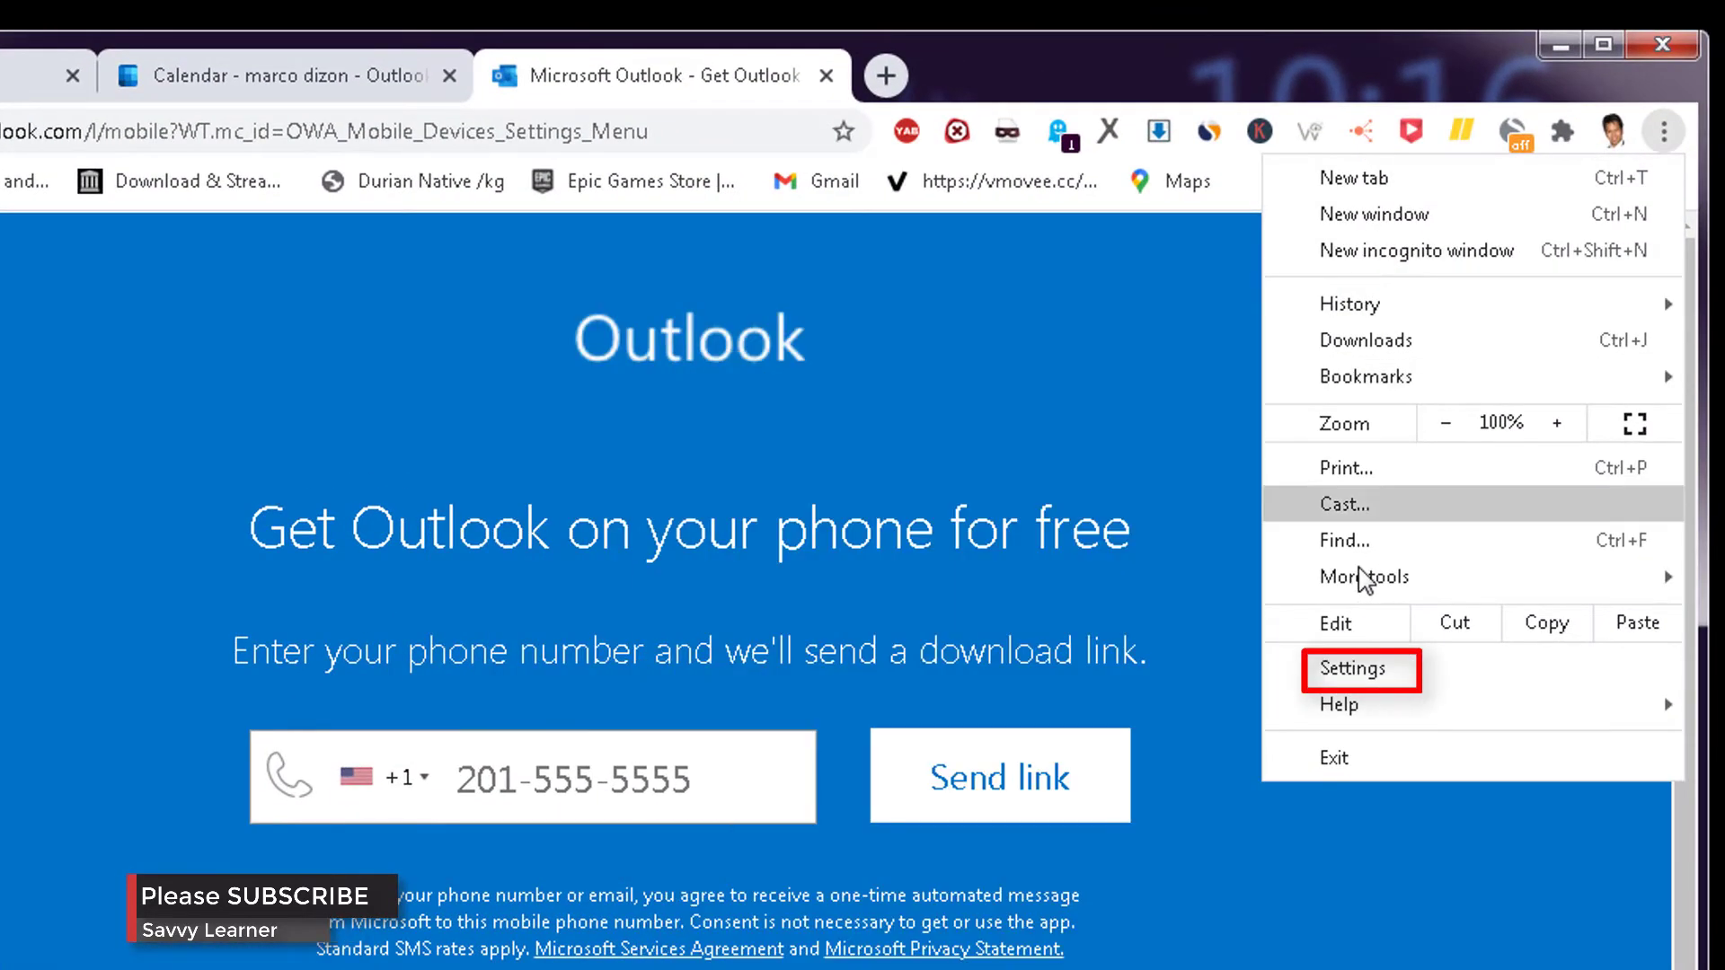
click(1361, 668)
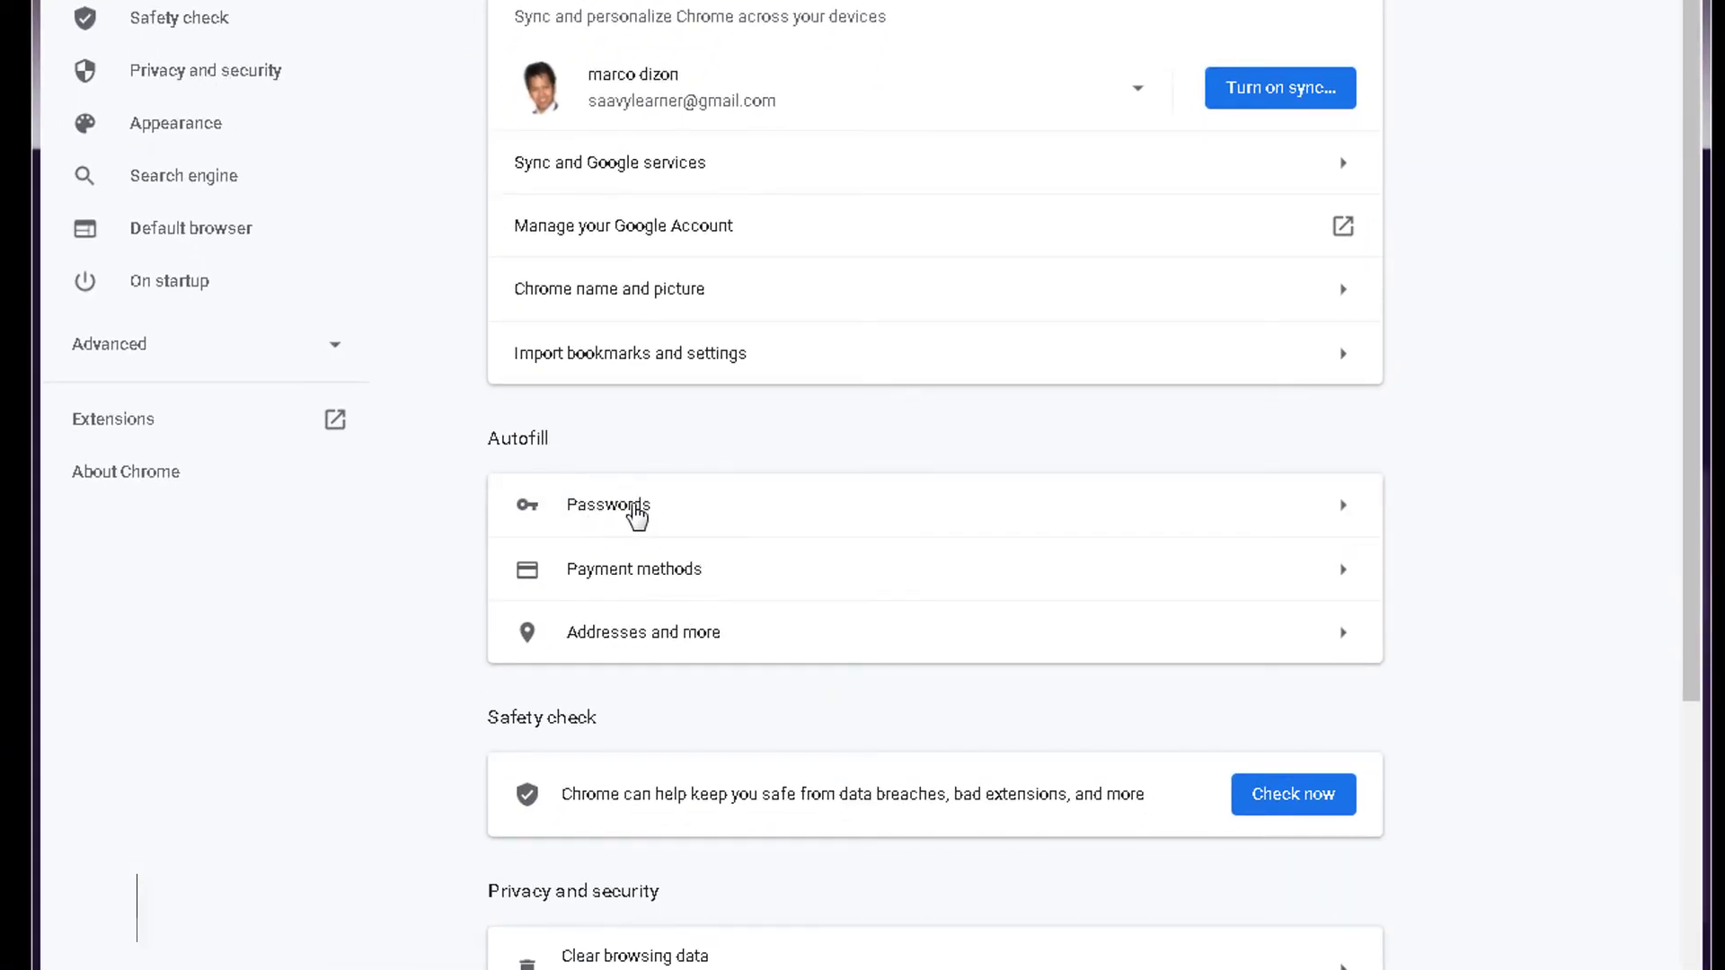
click(639, 516)
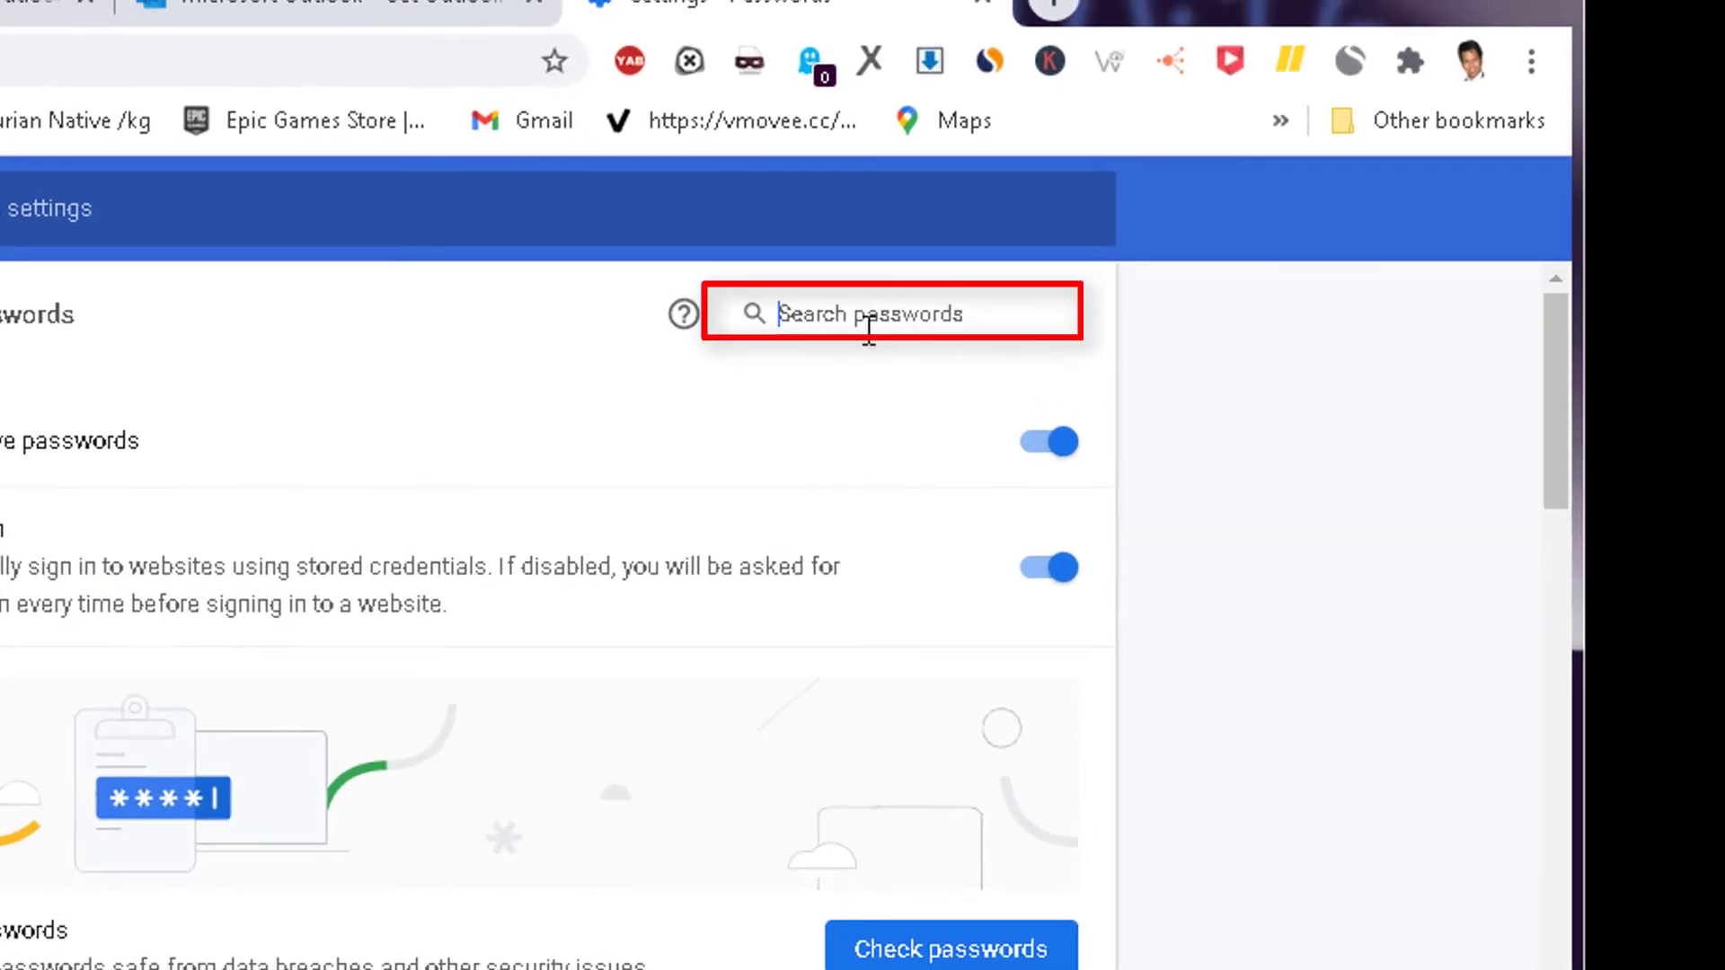
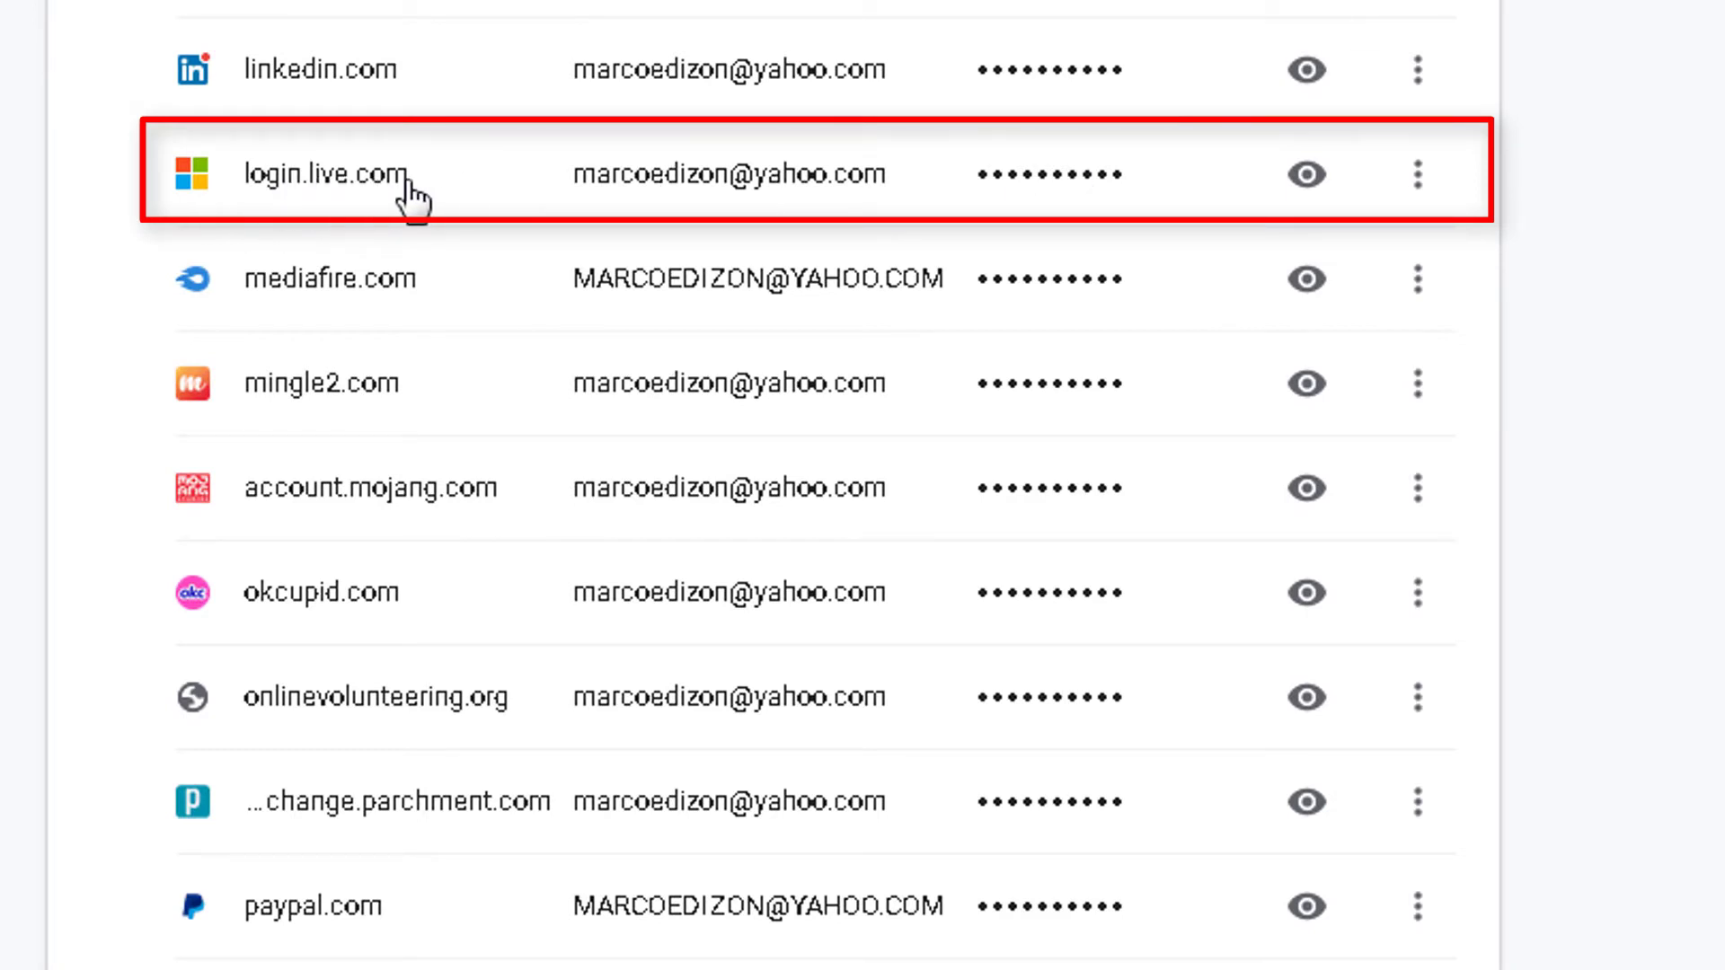
click(1306, 171)
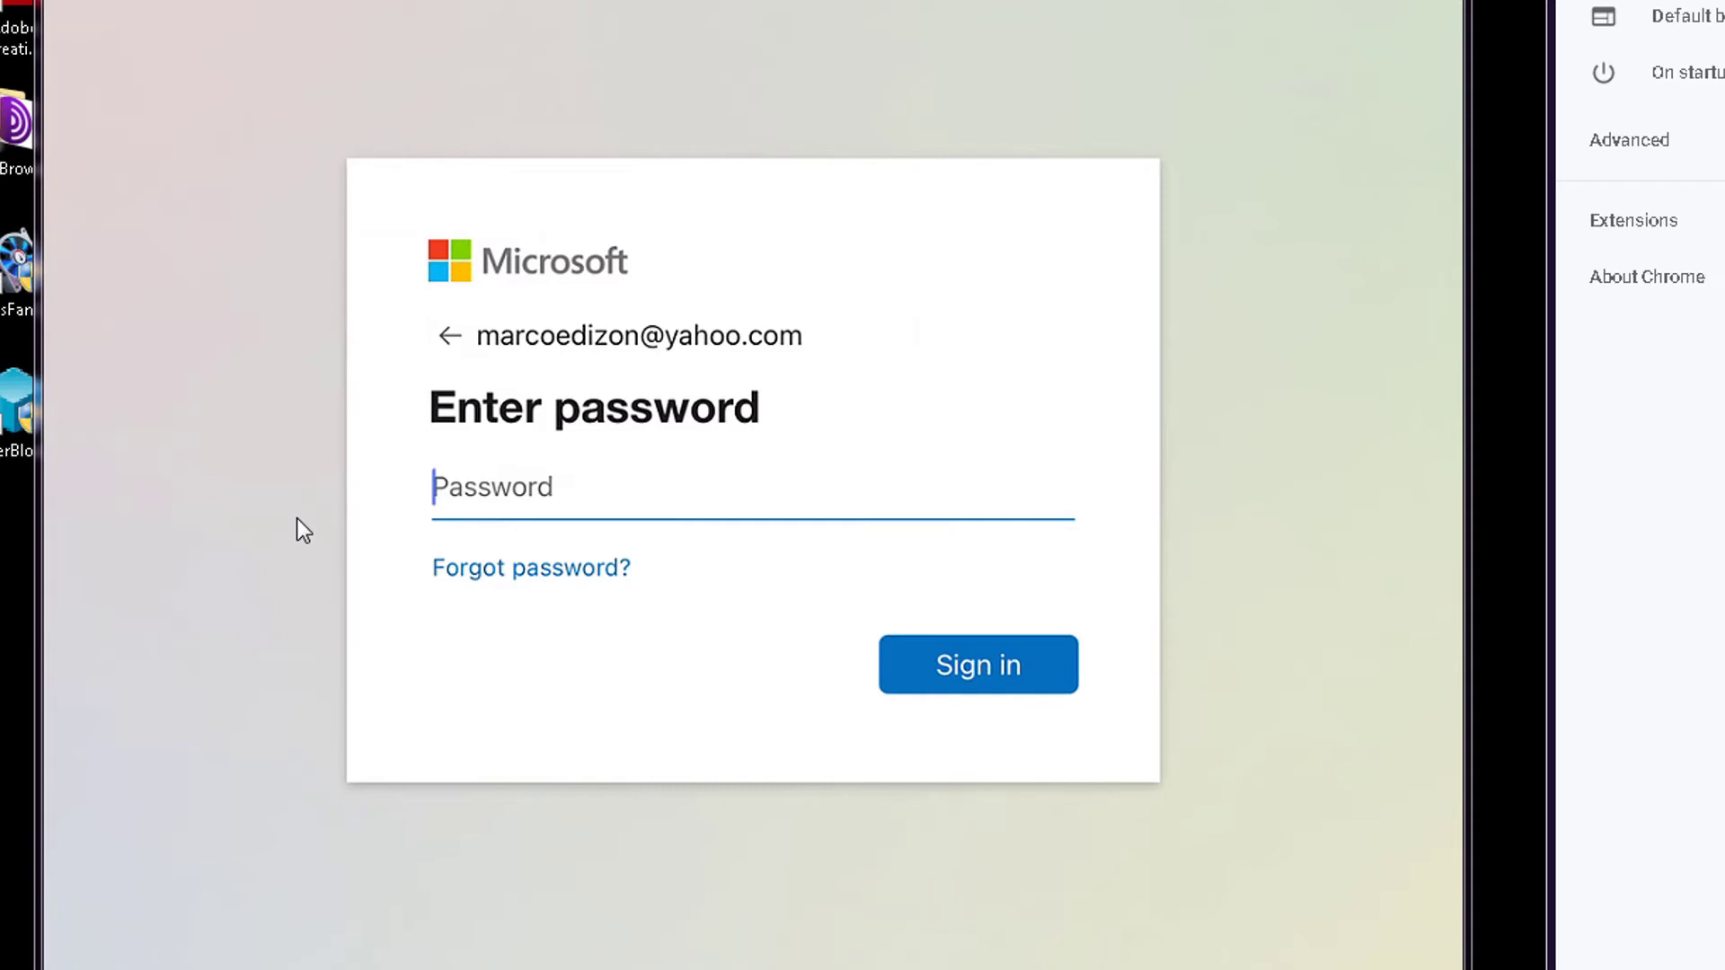
Enter the Microsoft account password on the iPad sign-in page and submit it.
text(••••)
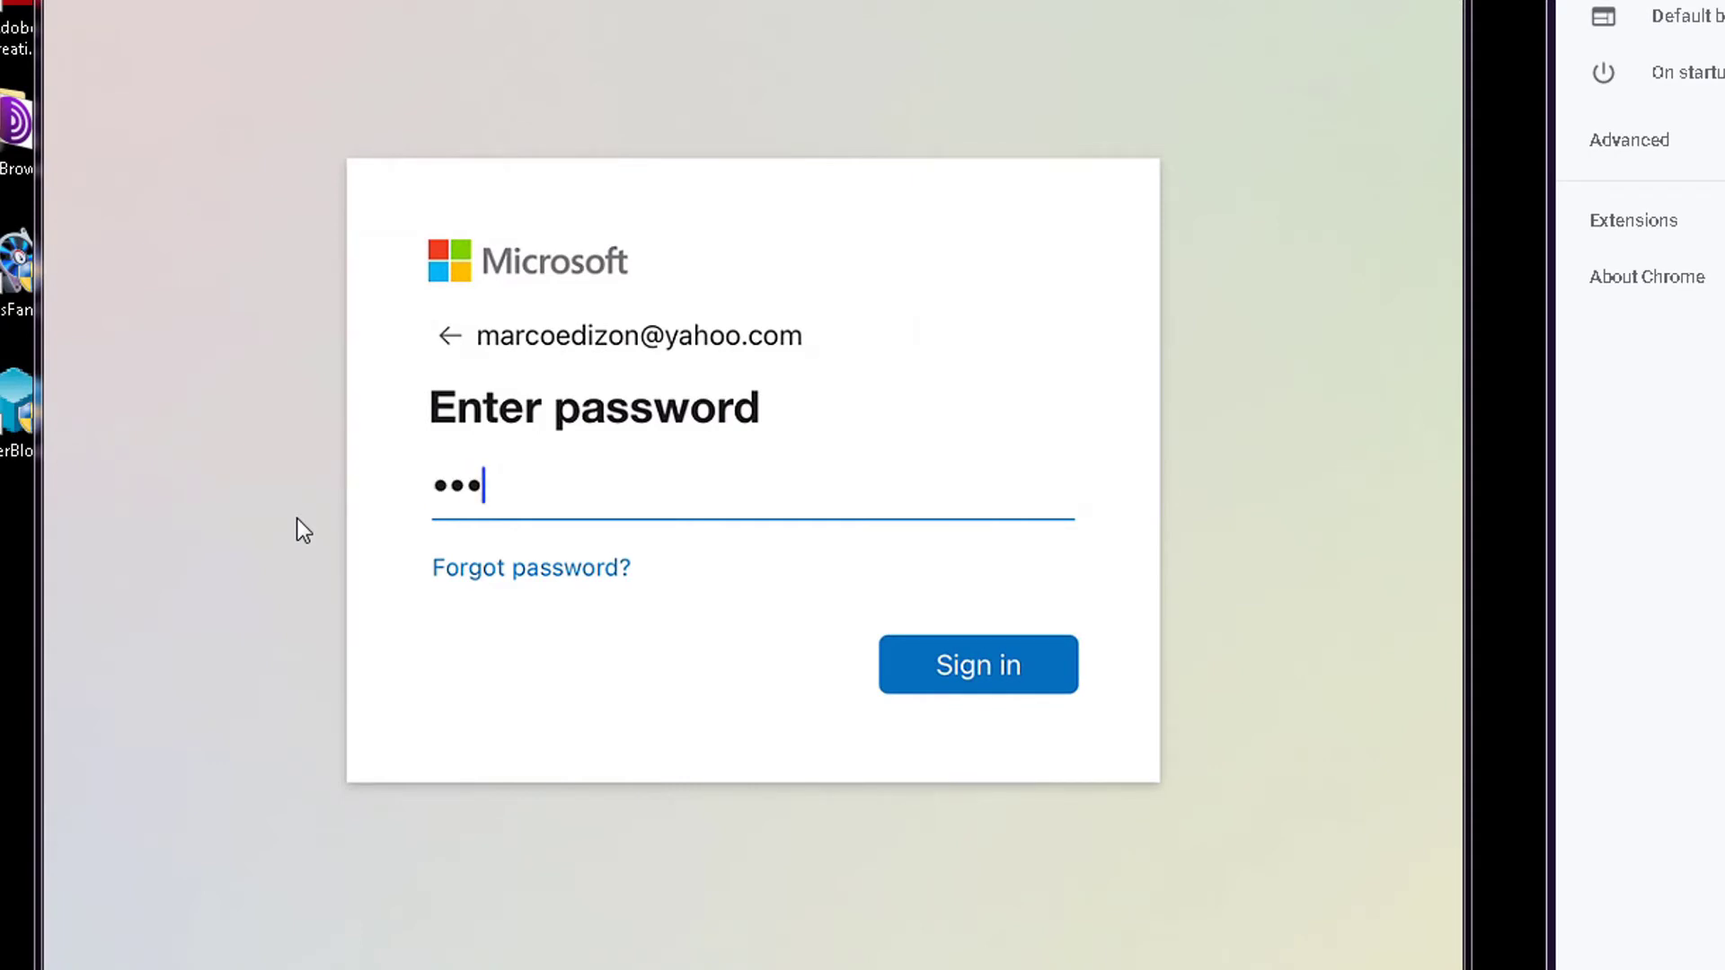
text(••••)
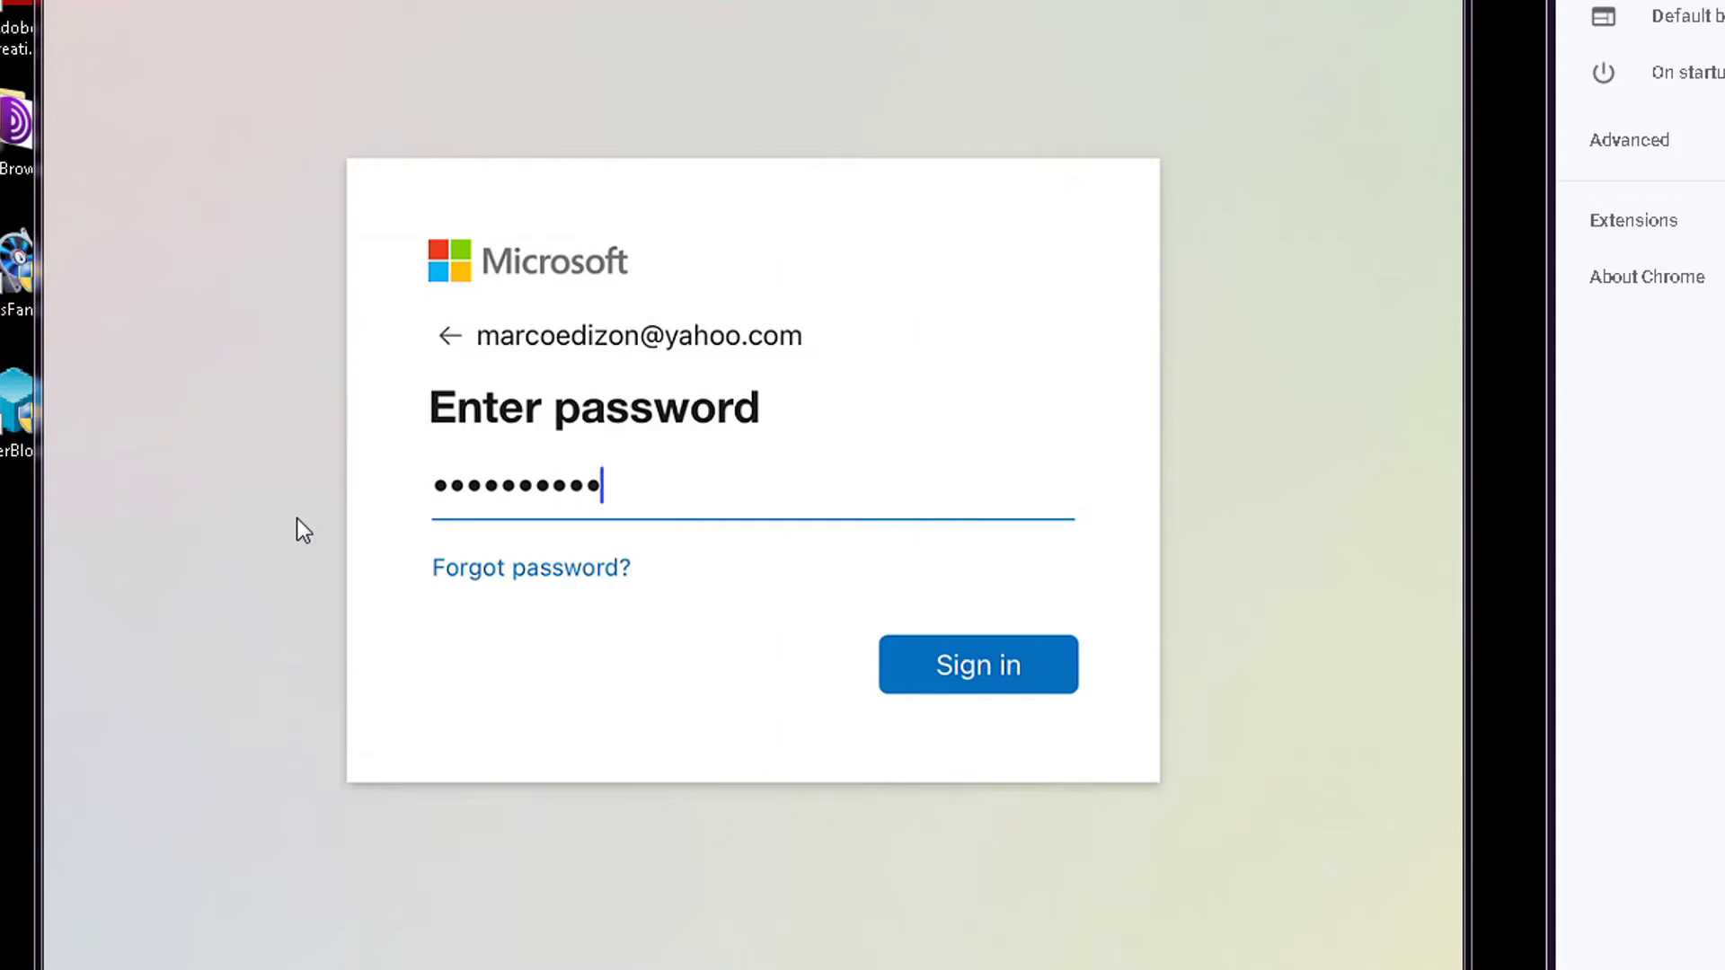
key(Return)
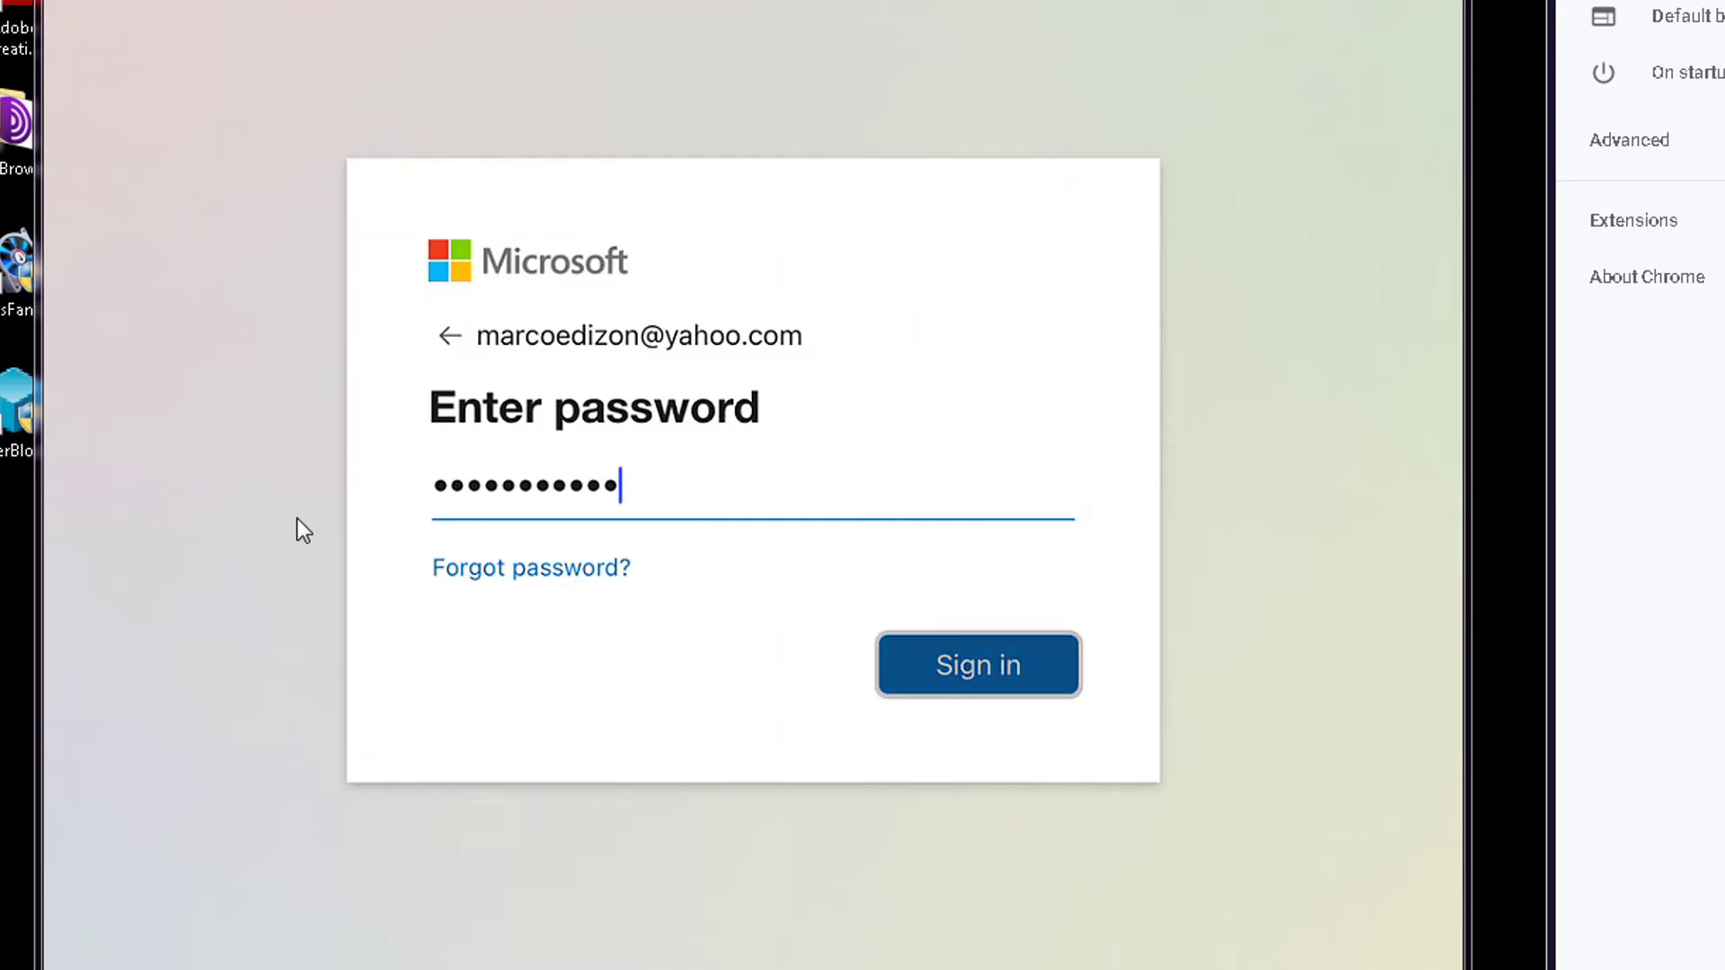
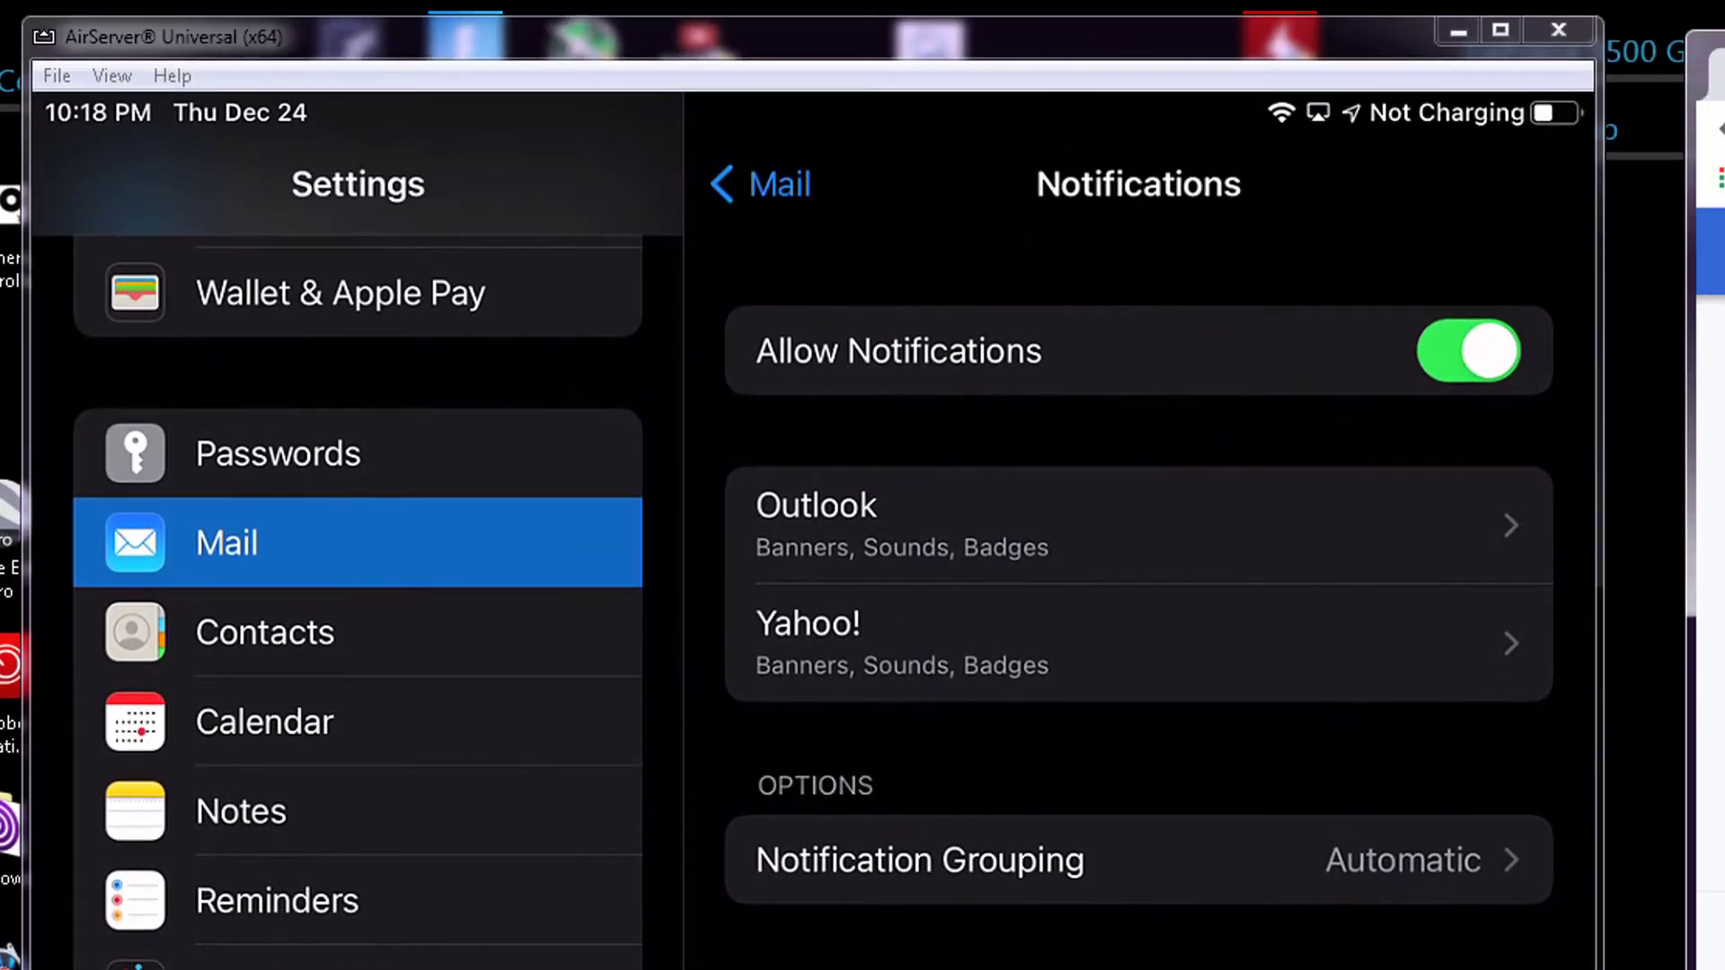
Select Contacts in the iPadOS Settings sidebar.
click(356, 633)
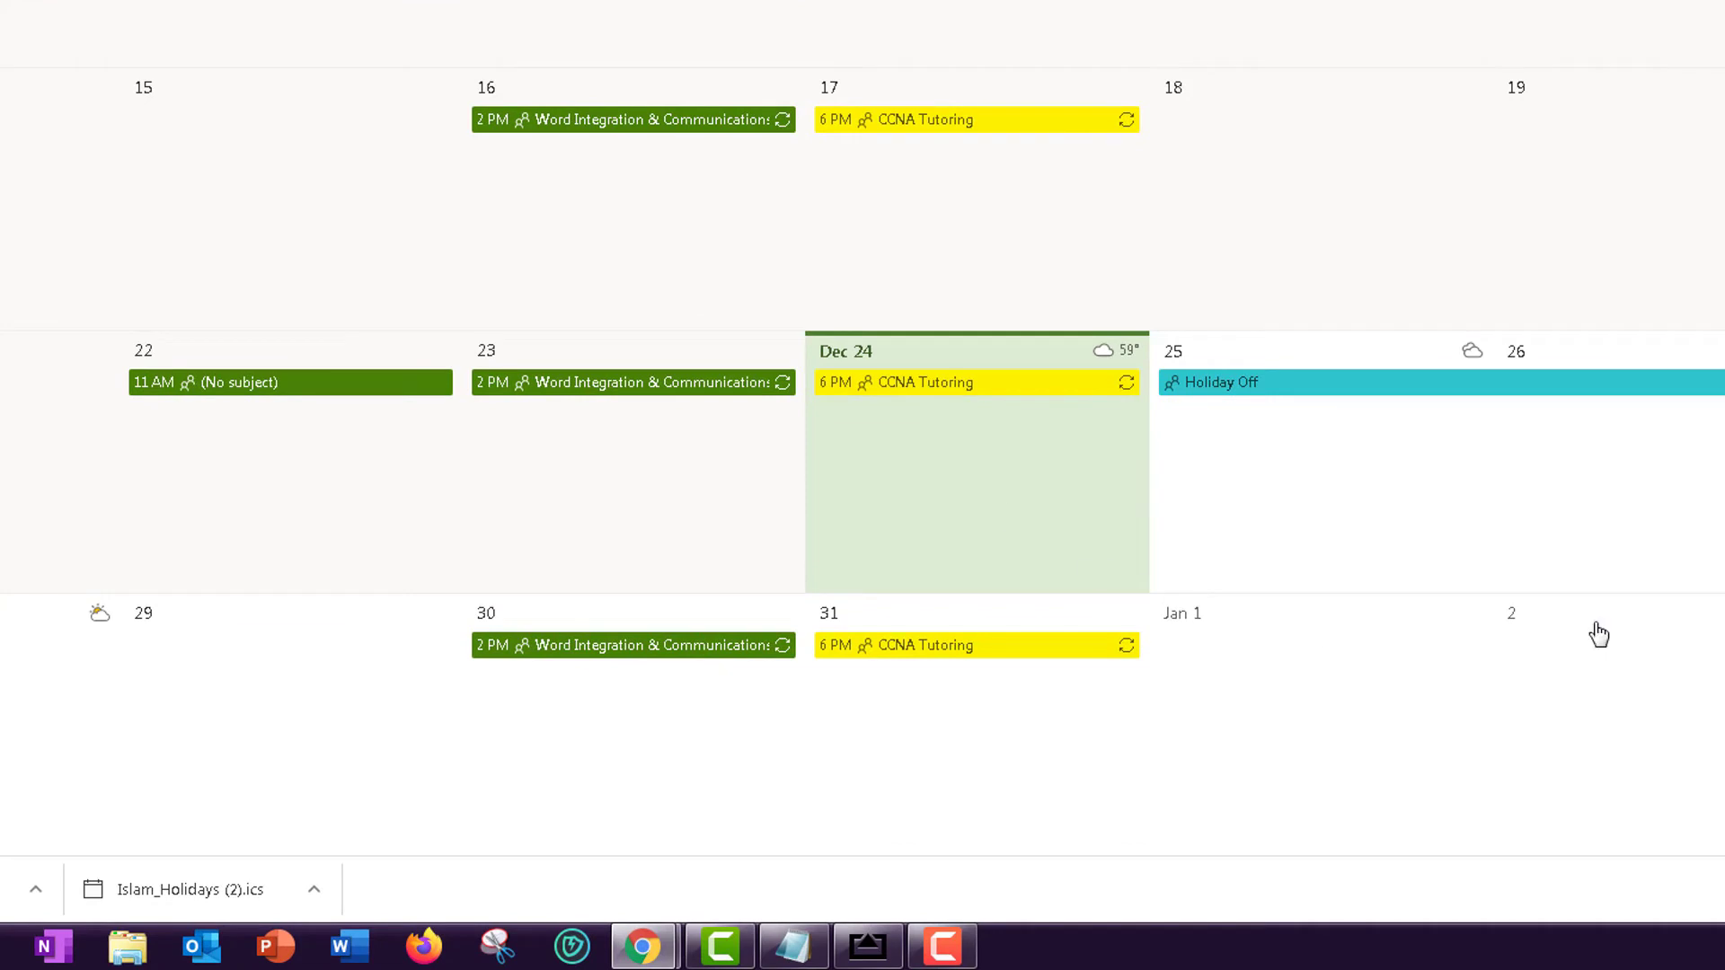
Create and save a 'Test reminder' event on December 24 at 10:22 PM, reminding at time of event.
double_click(1015, 487)
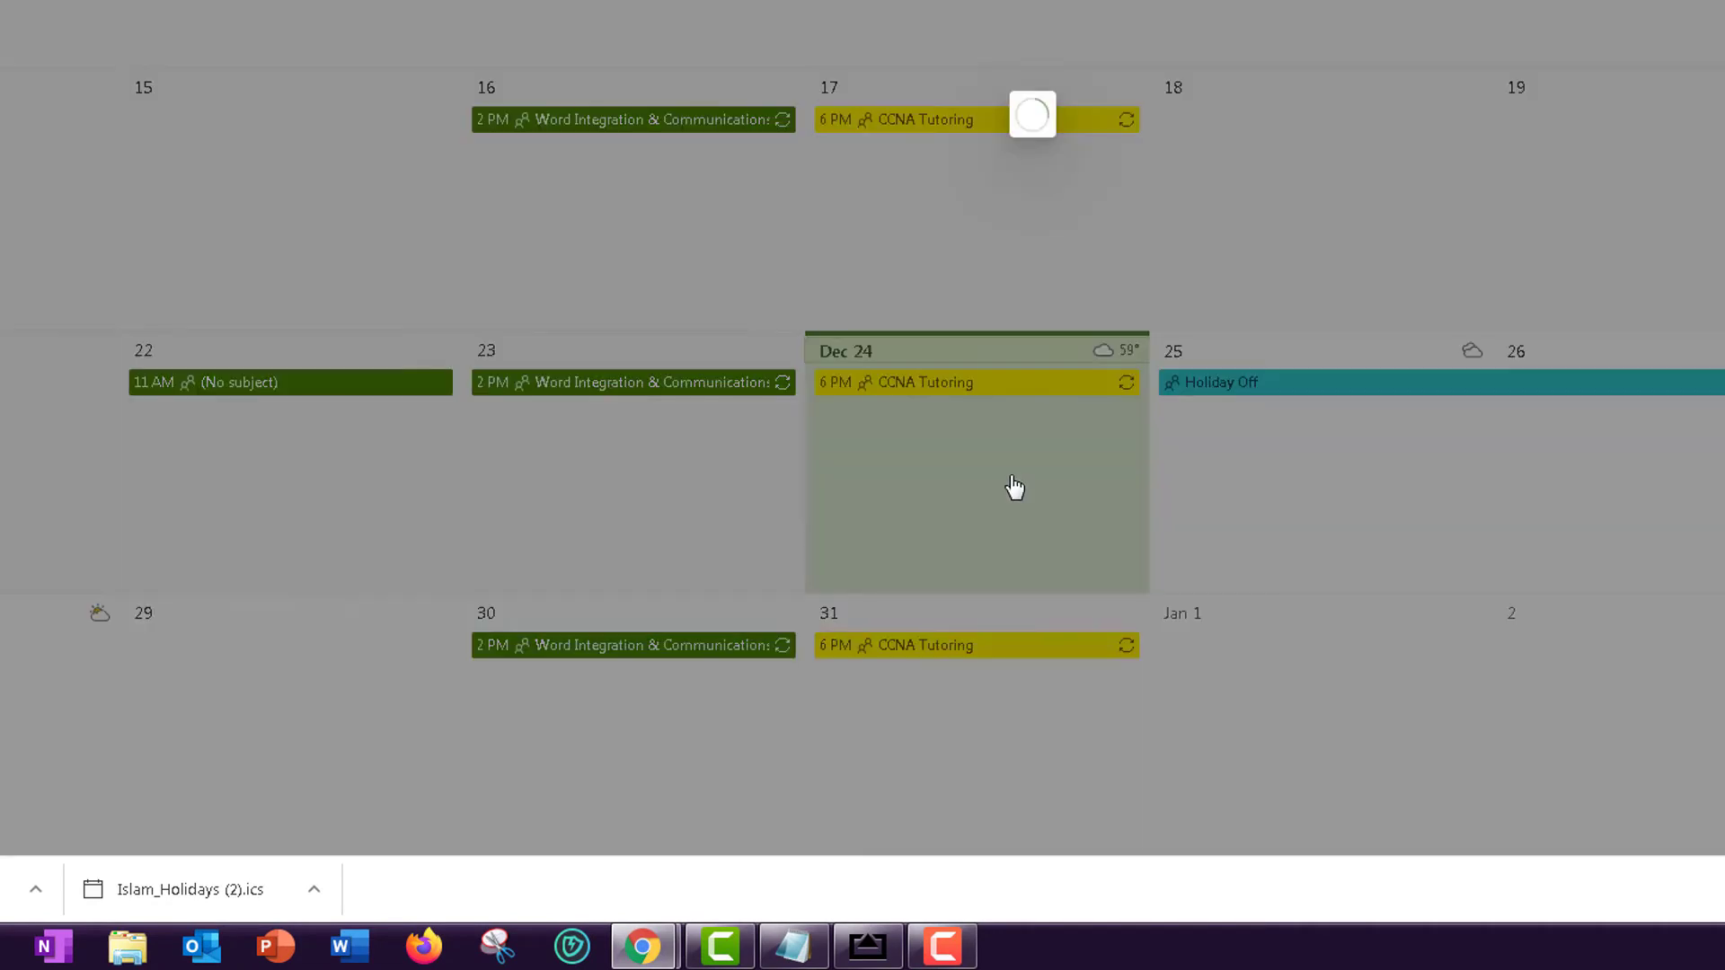
text(Test )
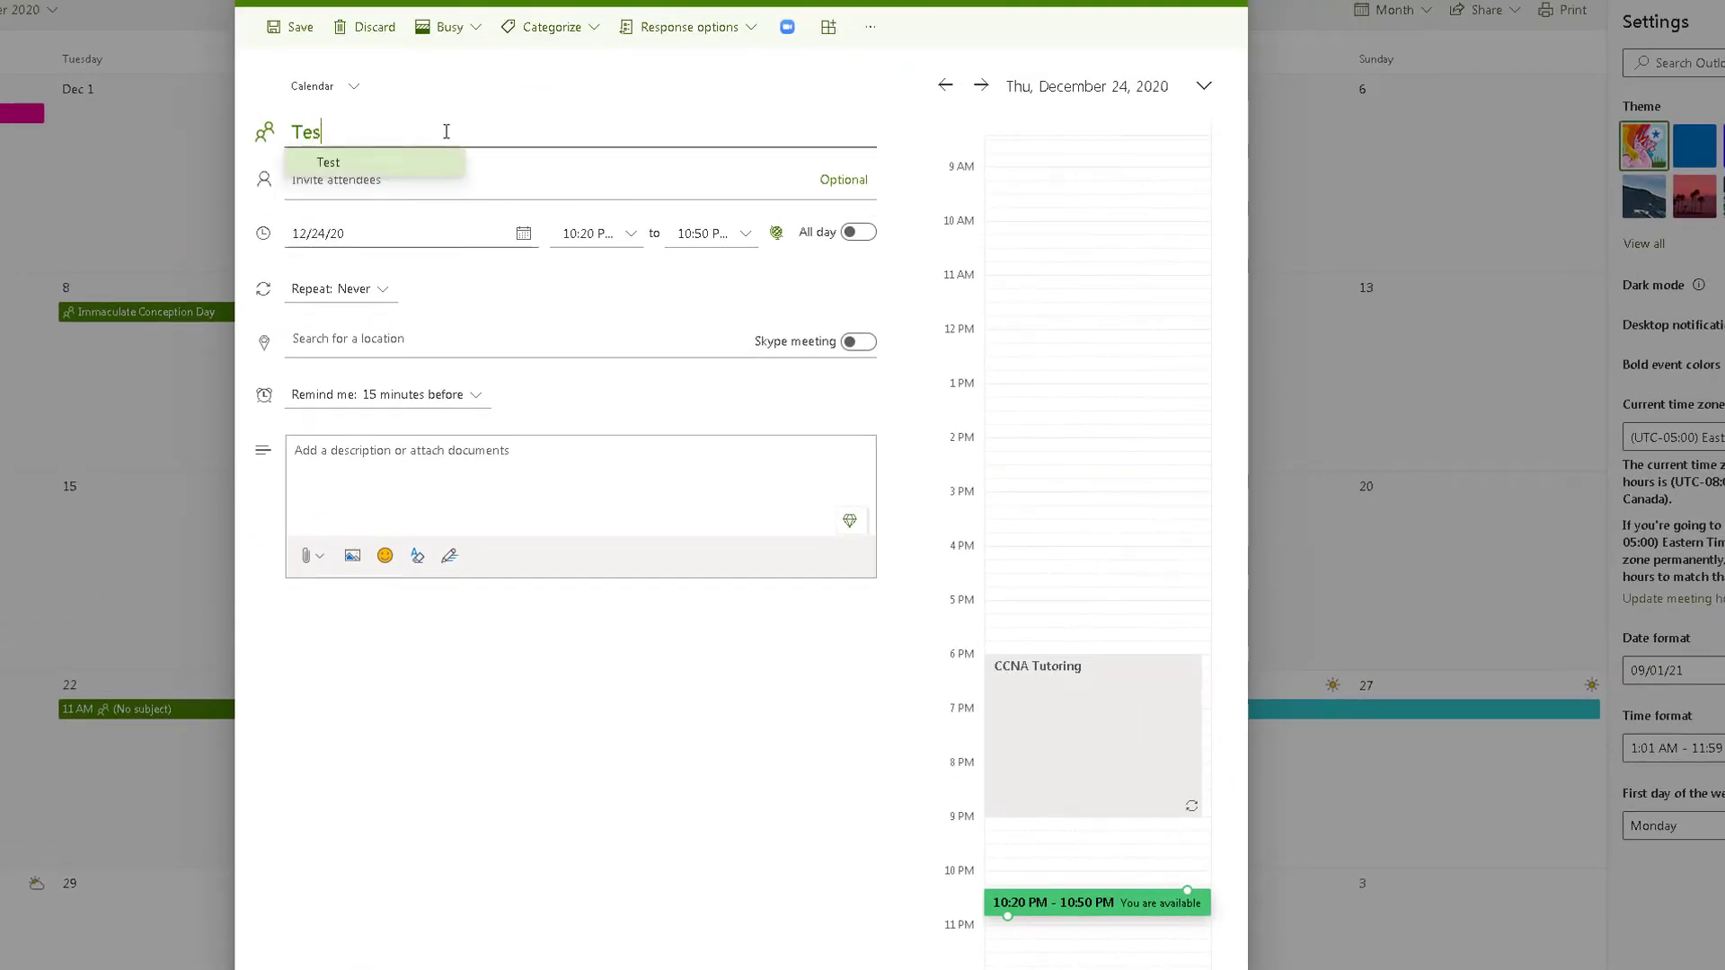
text(reminder)
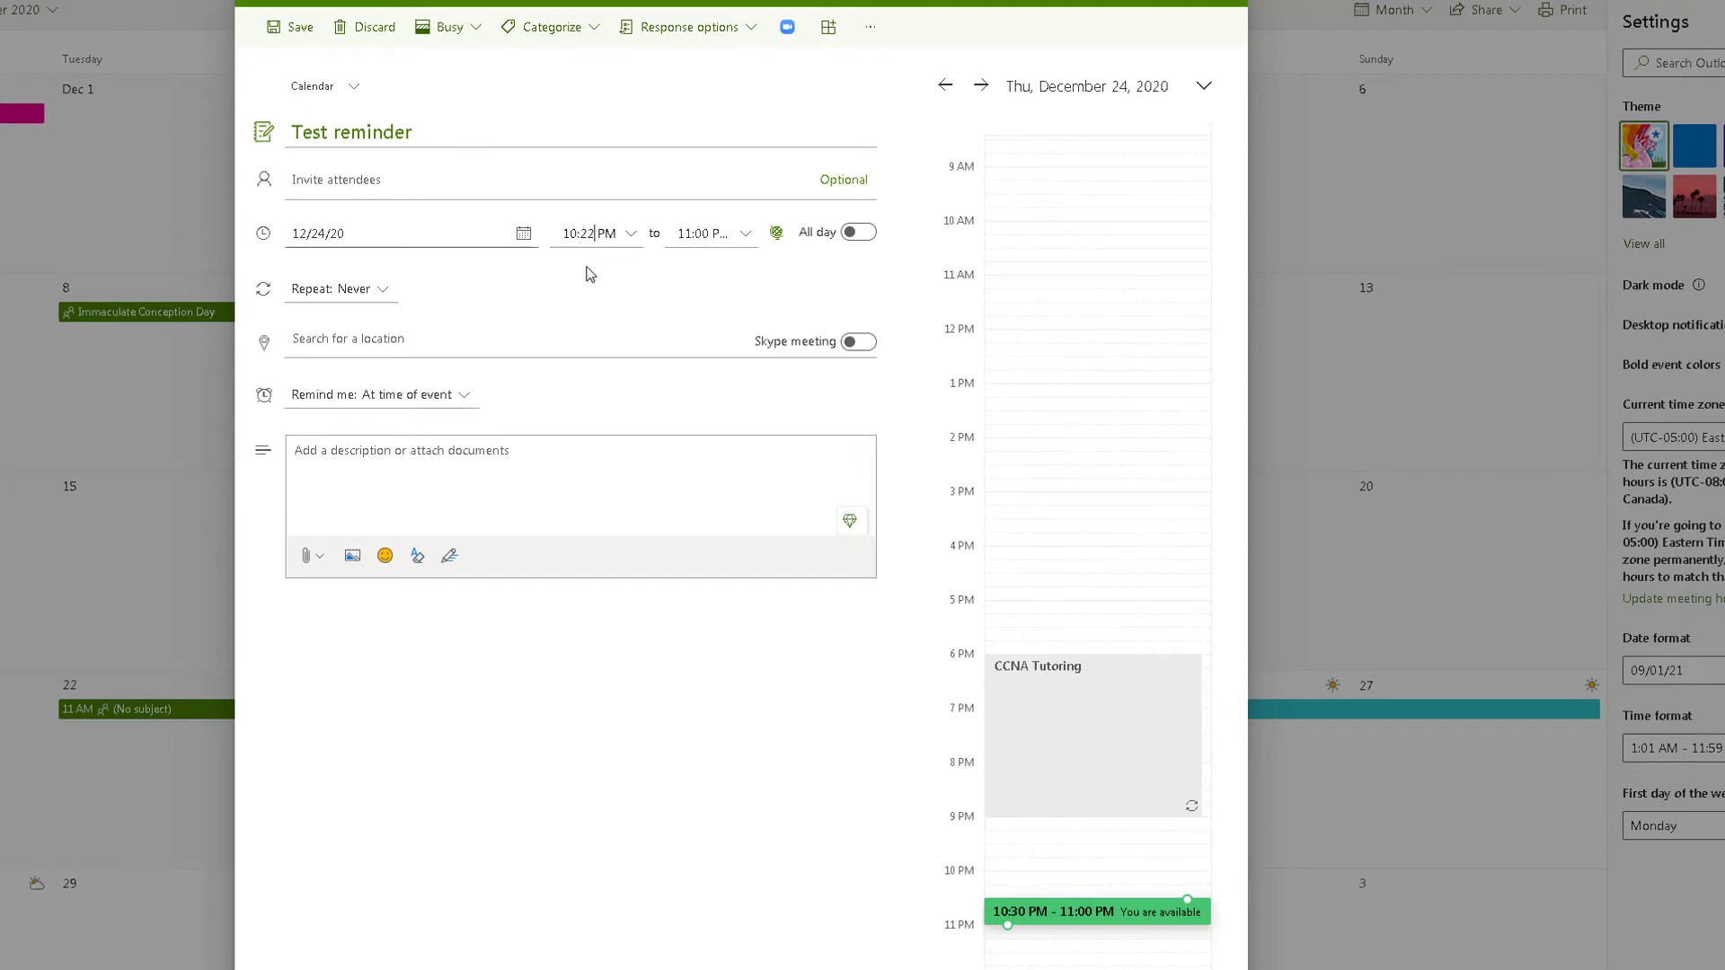
click(300, 30)
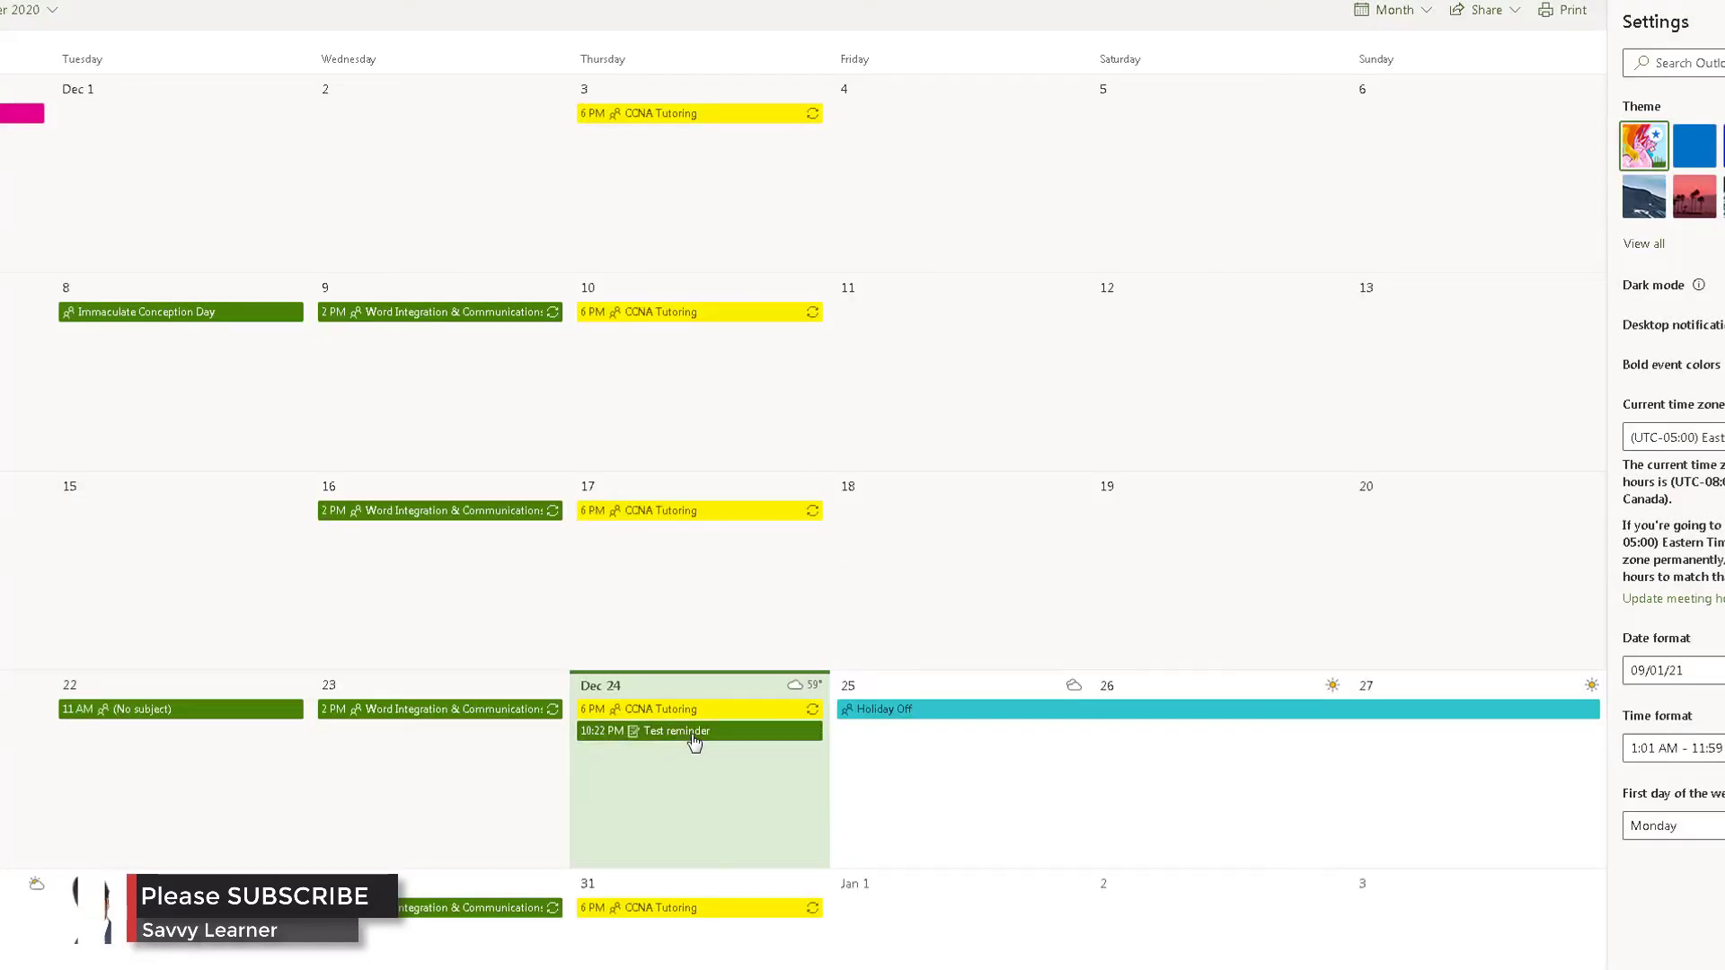
Check the Test reminder event's details, then show today's agenda beside the calendar.
click(697, 734)
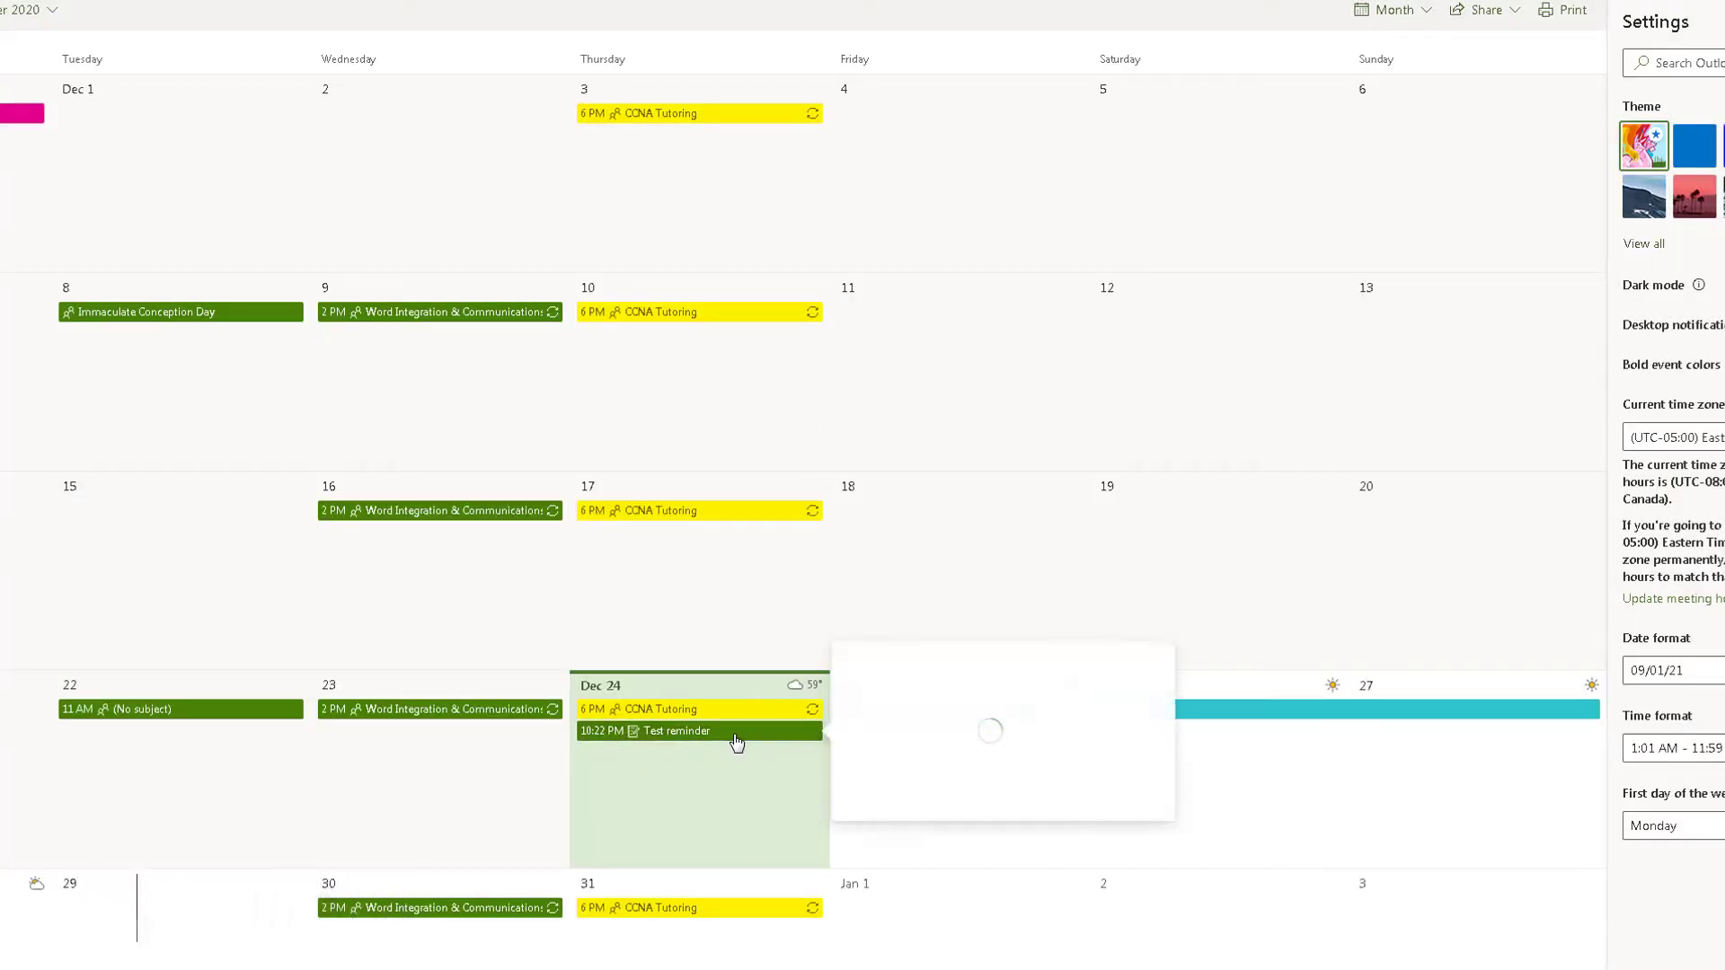
click(1243, 514)
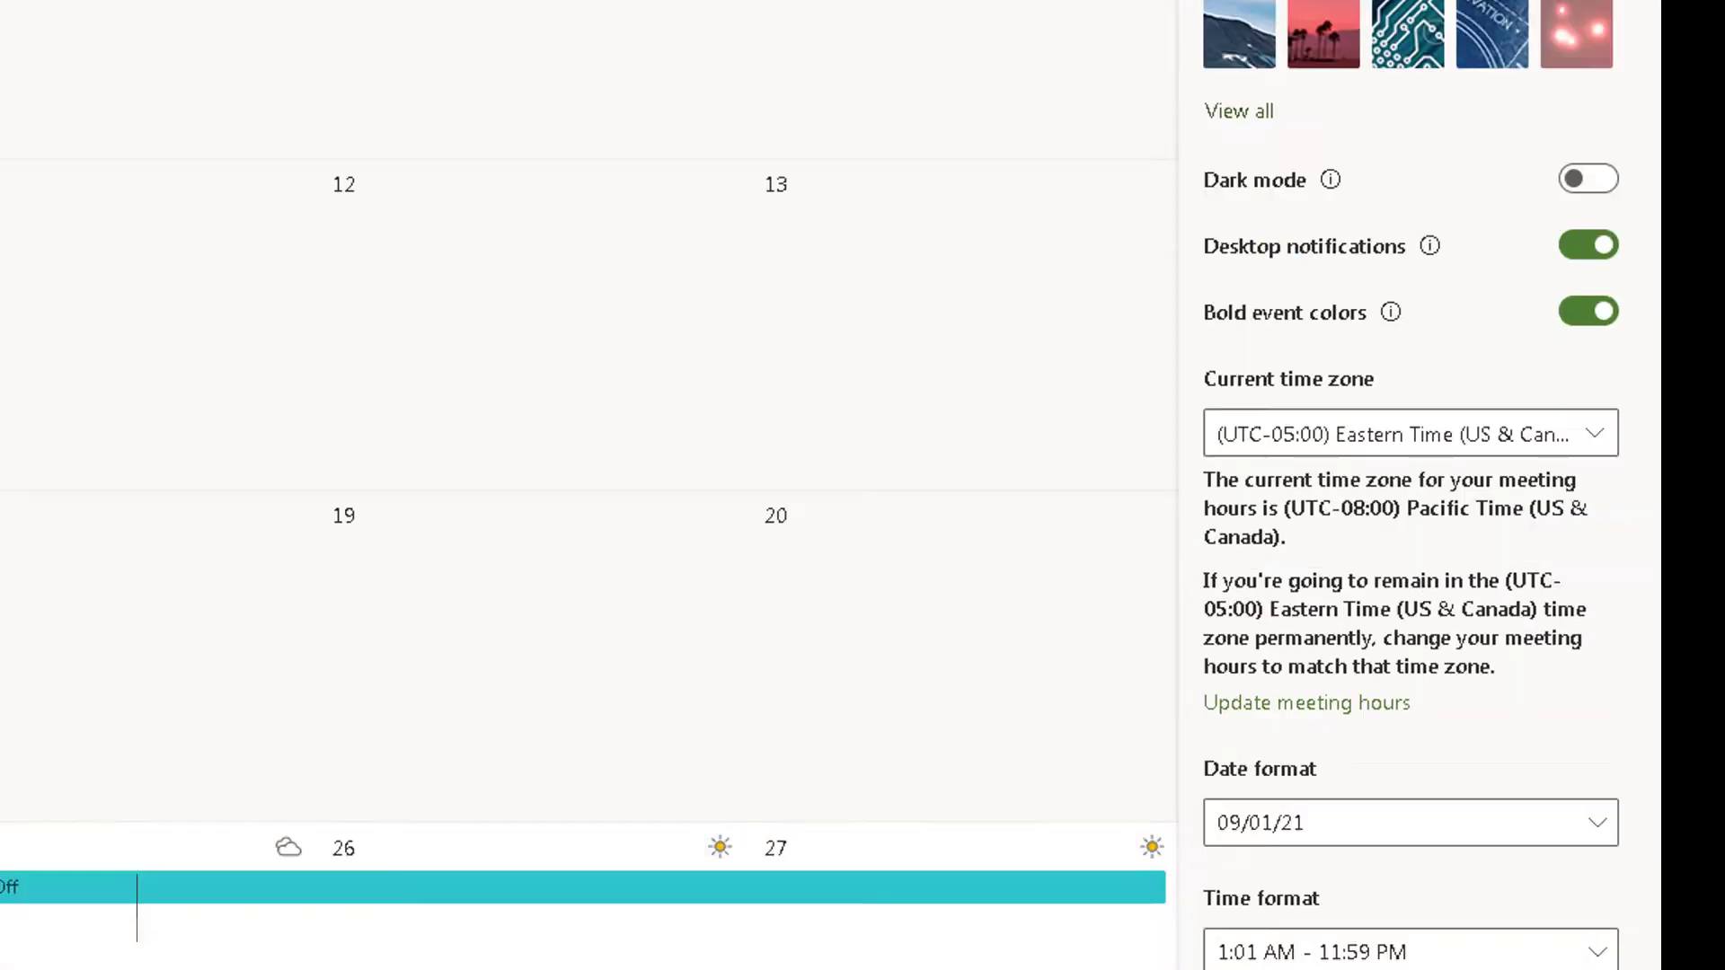
click(1614, 181)
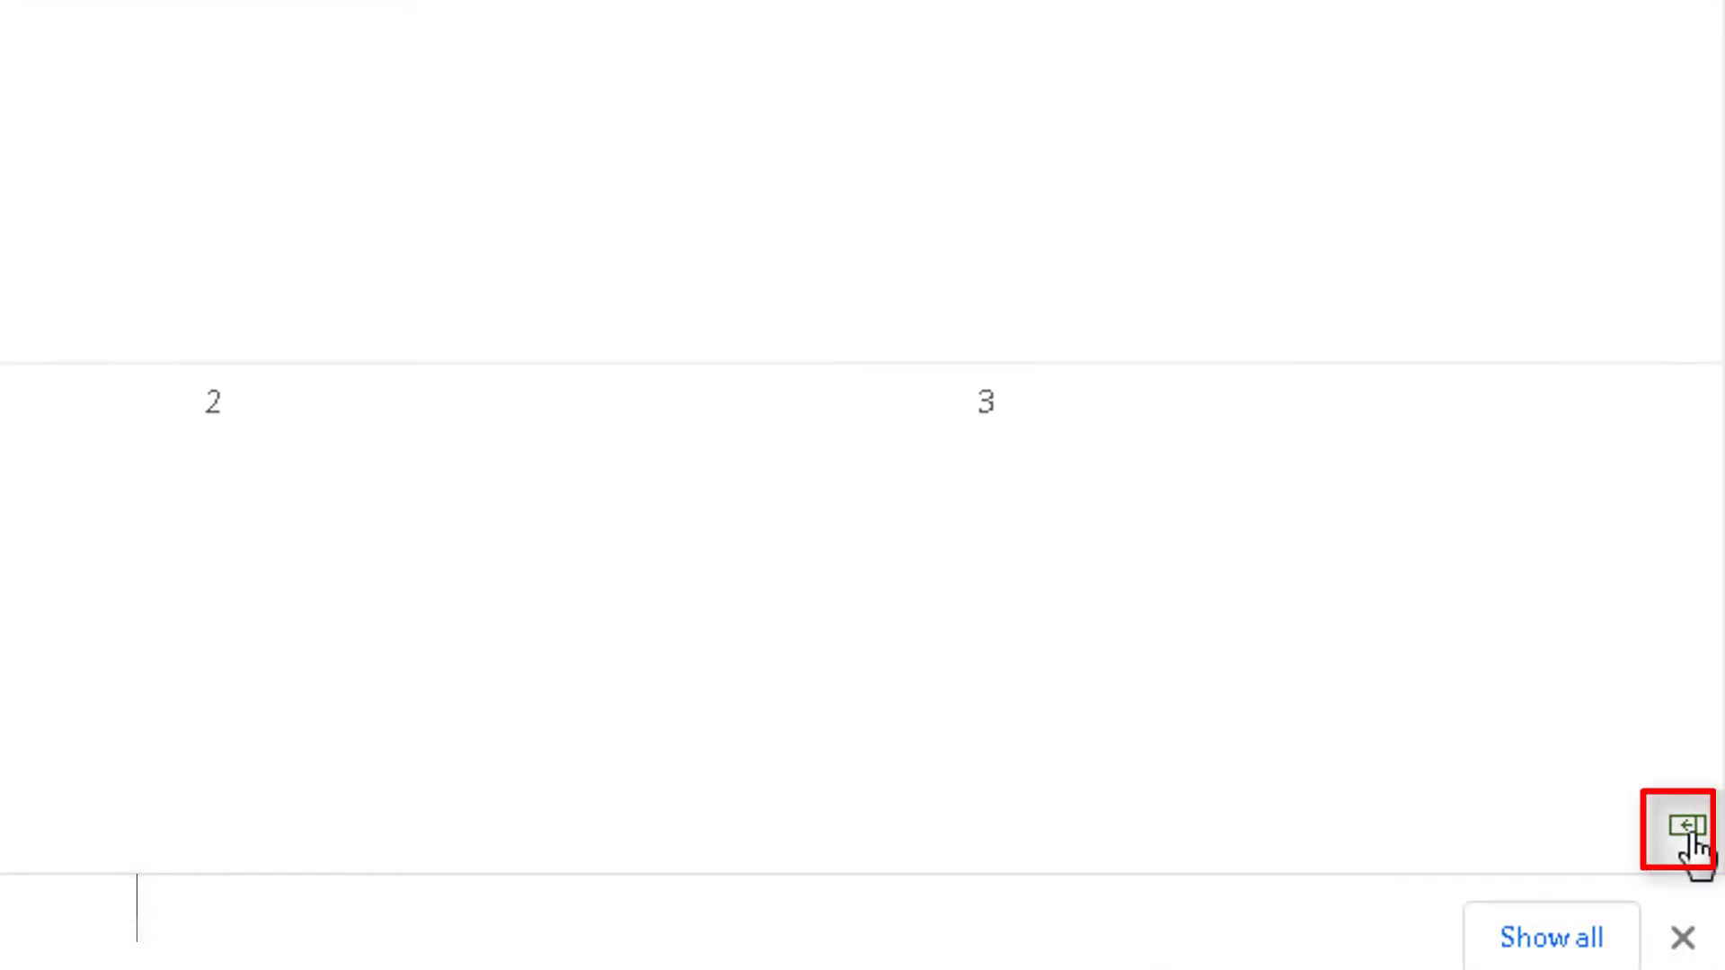
click(1682, 869)
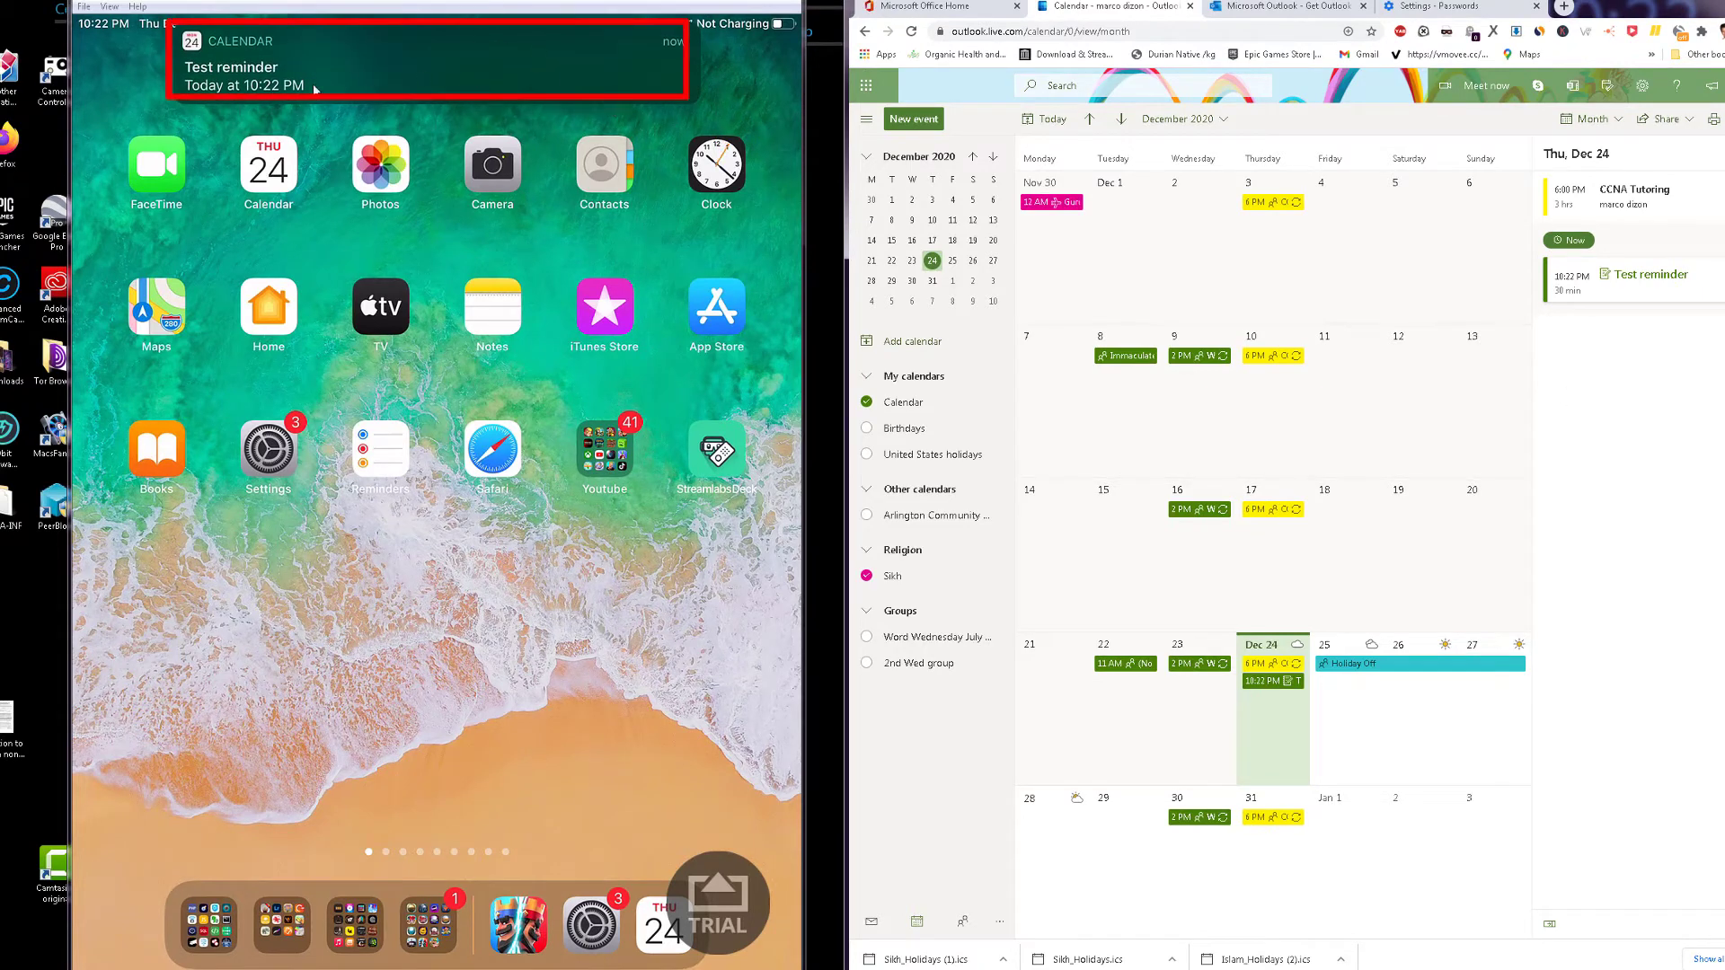
Open the 'Test reminder' Calendar alert to view the event on the iPad.
click(246, 78)
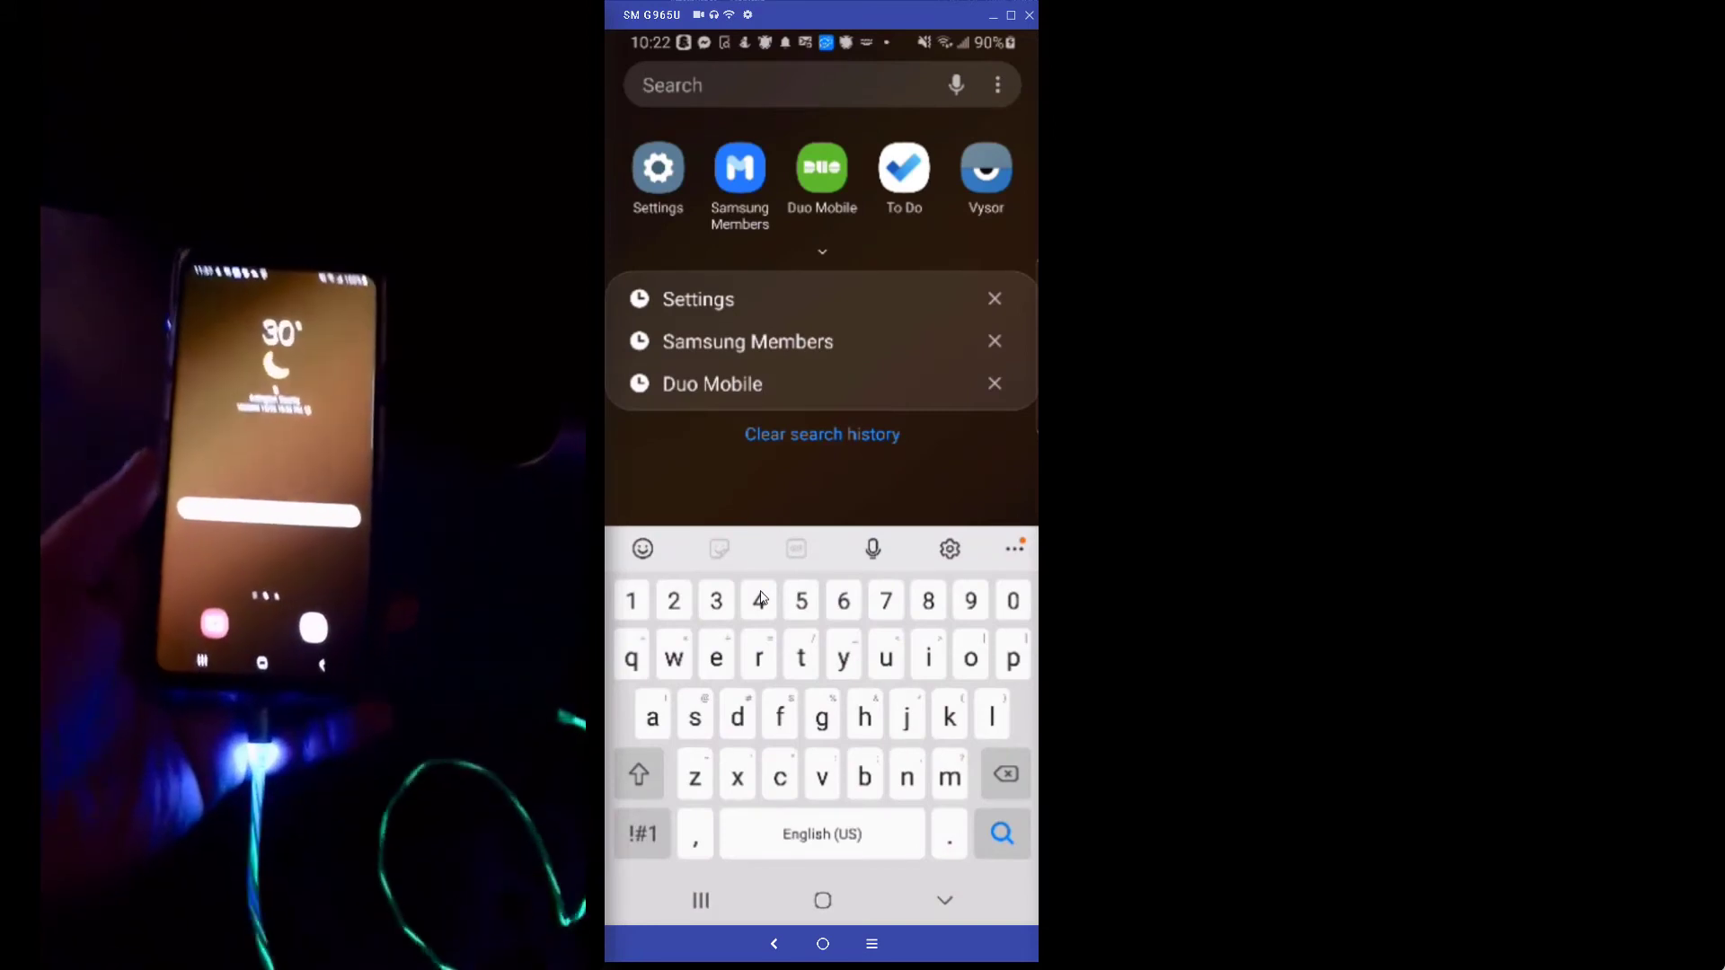
Launch Android Settings from search and go to Accounts, then Add account.
text(set)
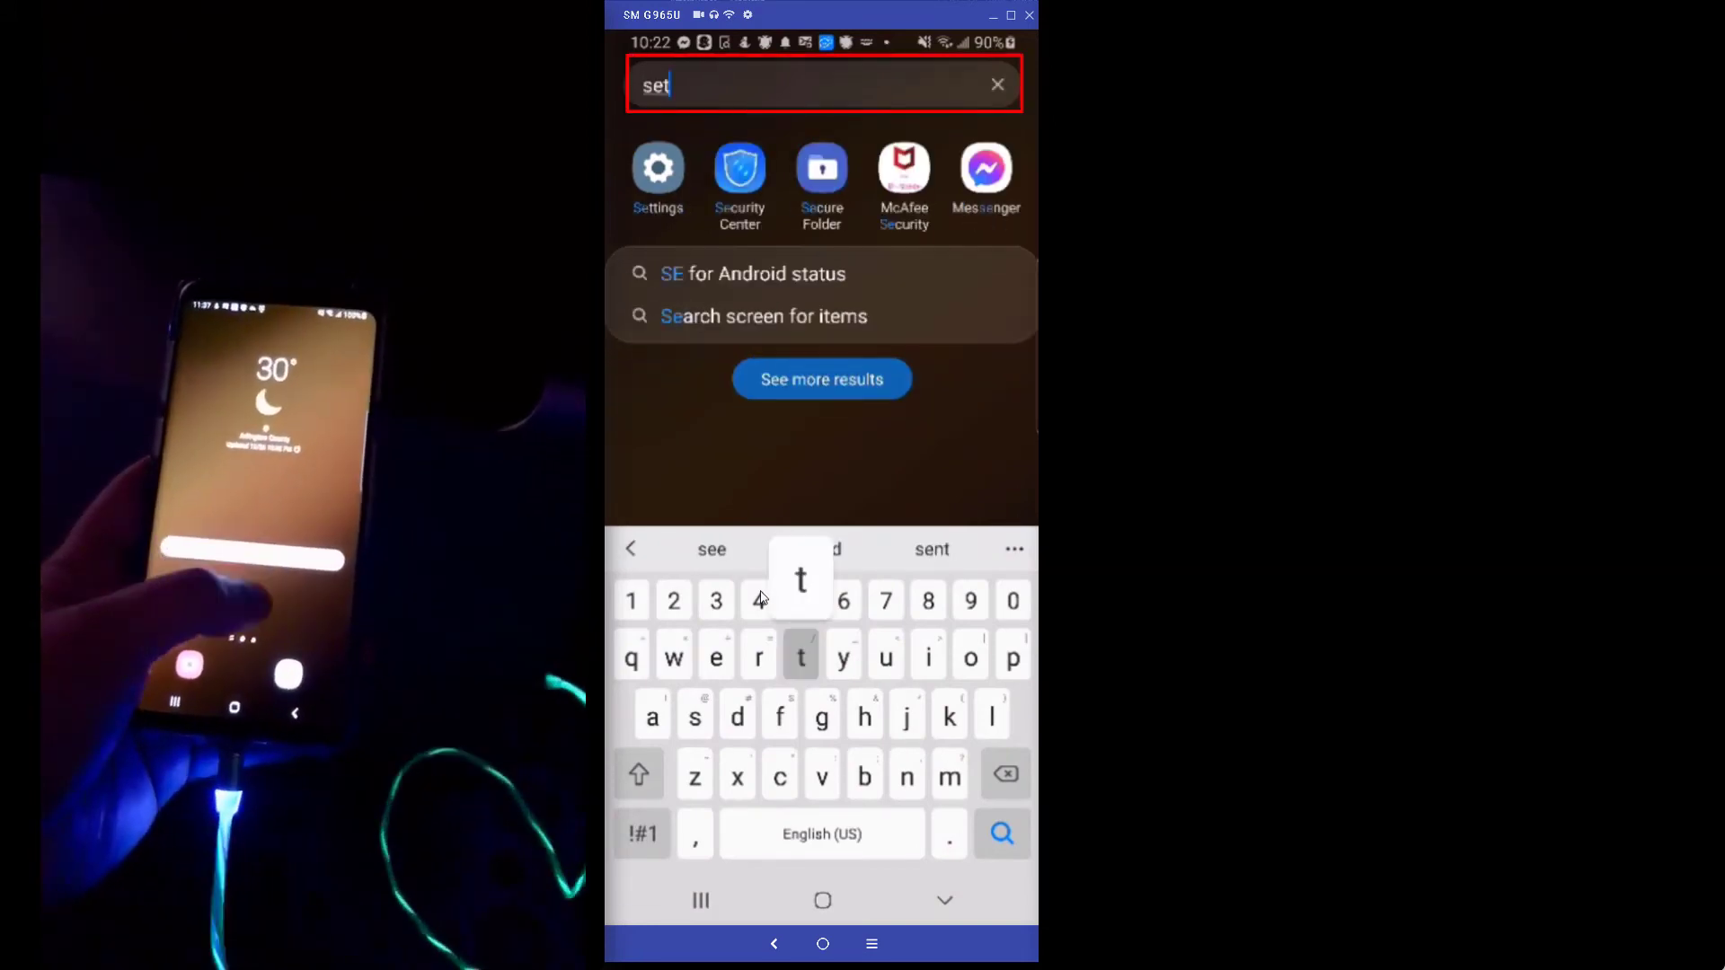
text(tings)
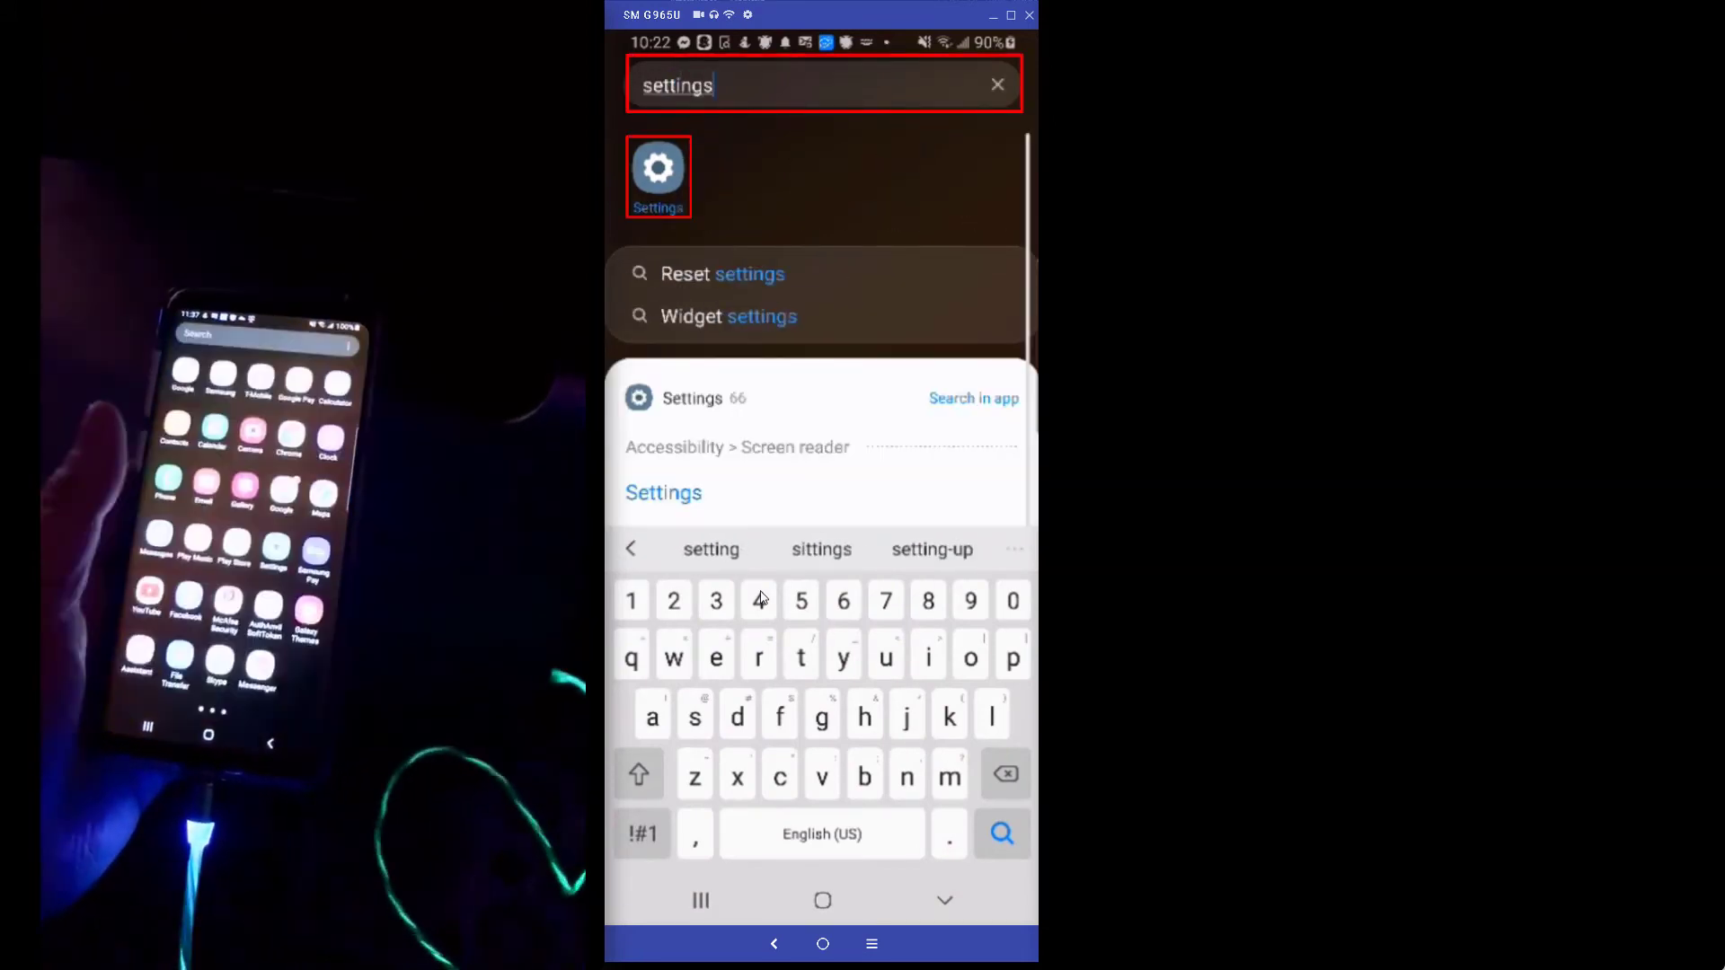
key(Return)
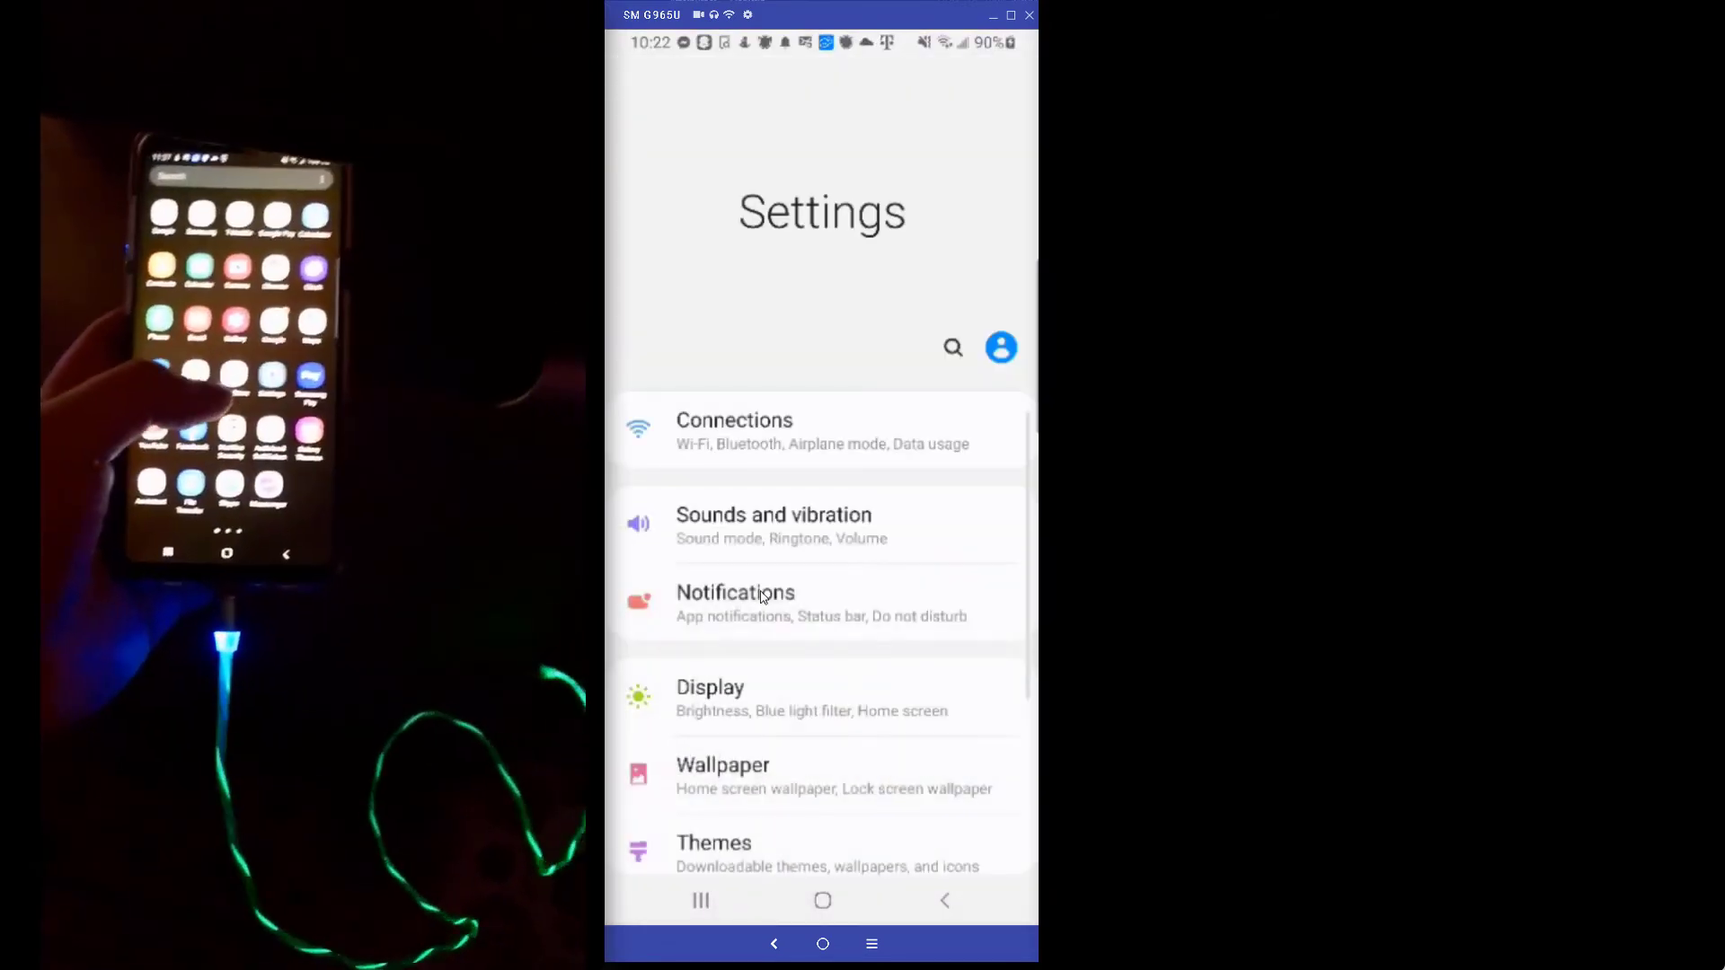
scroll(763, 598, down, 4)
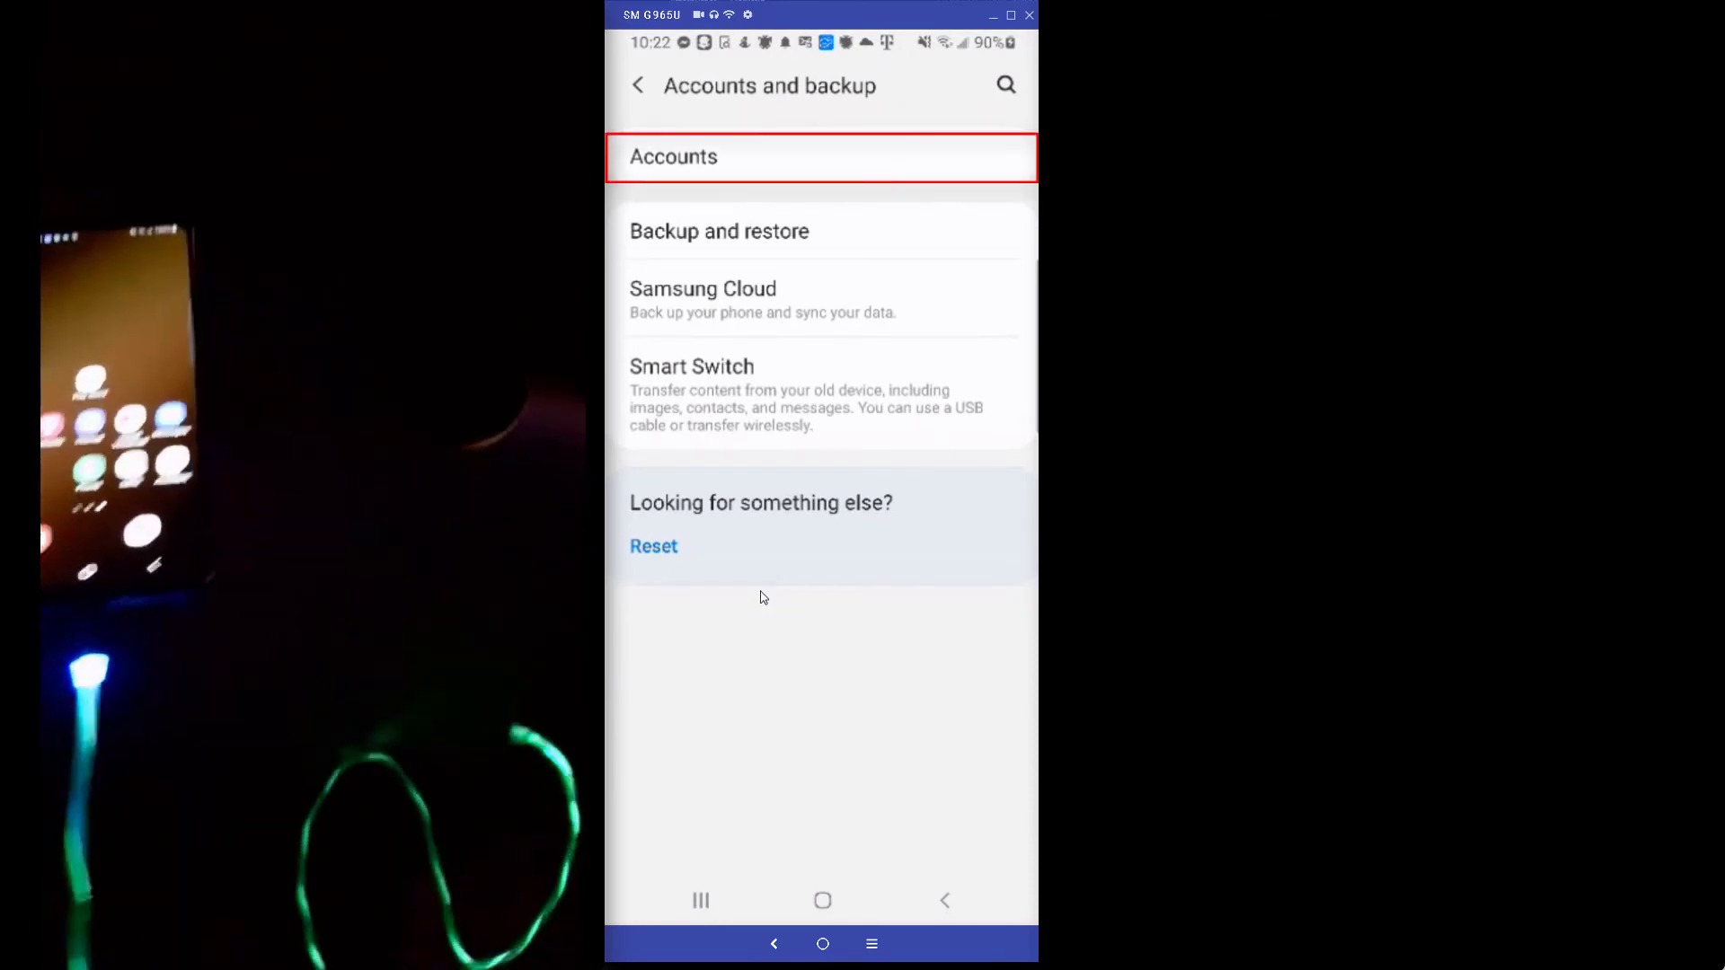
click(703, 169)
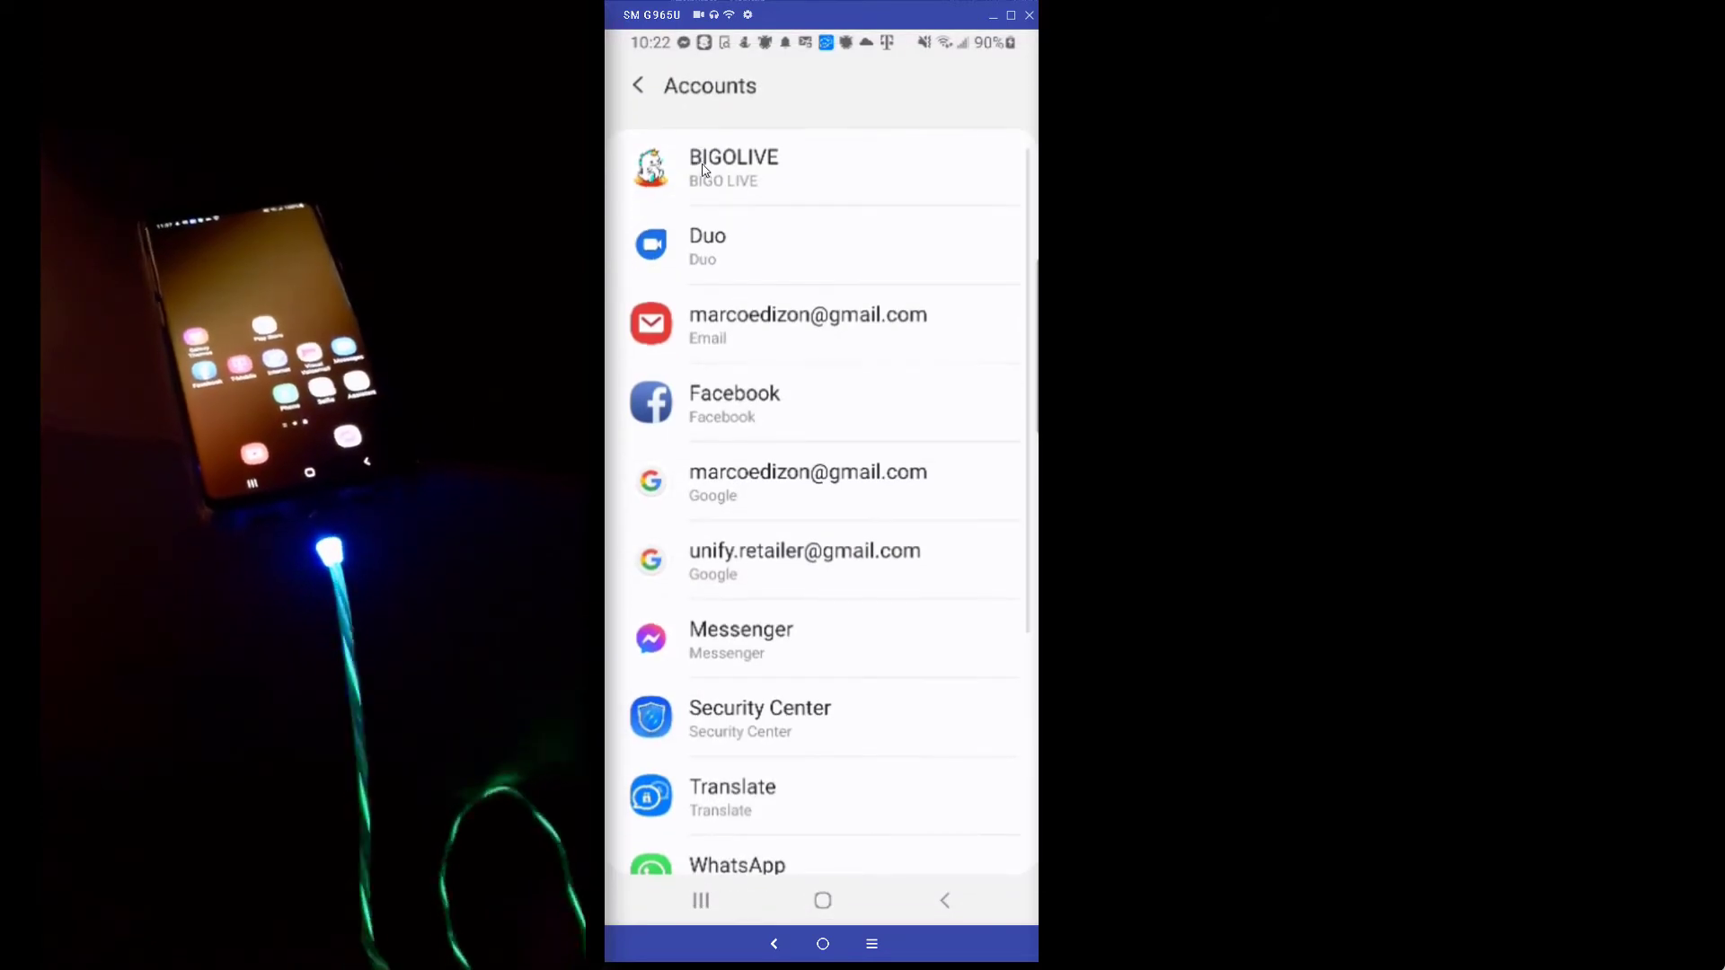
scroll(831, 467, down, 3)
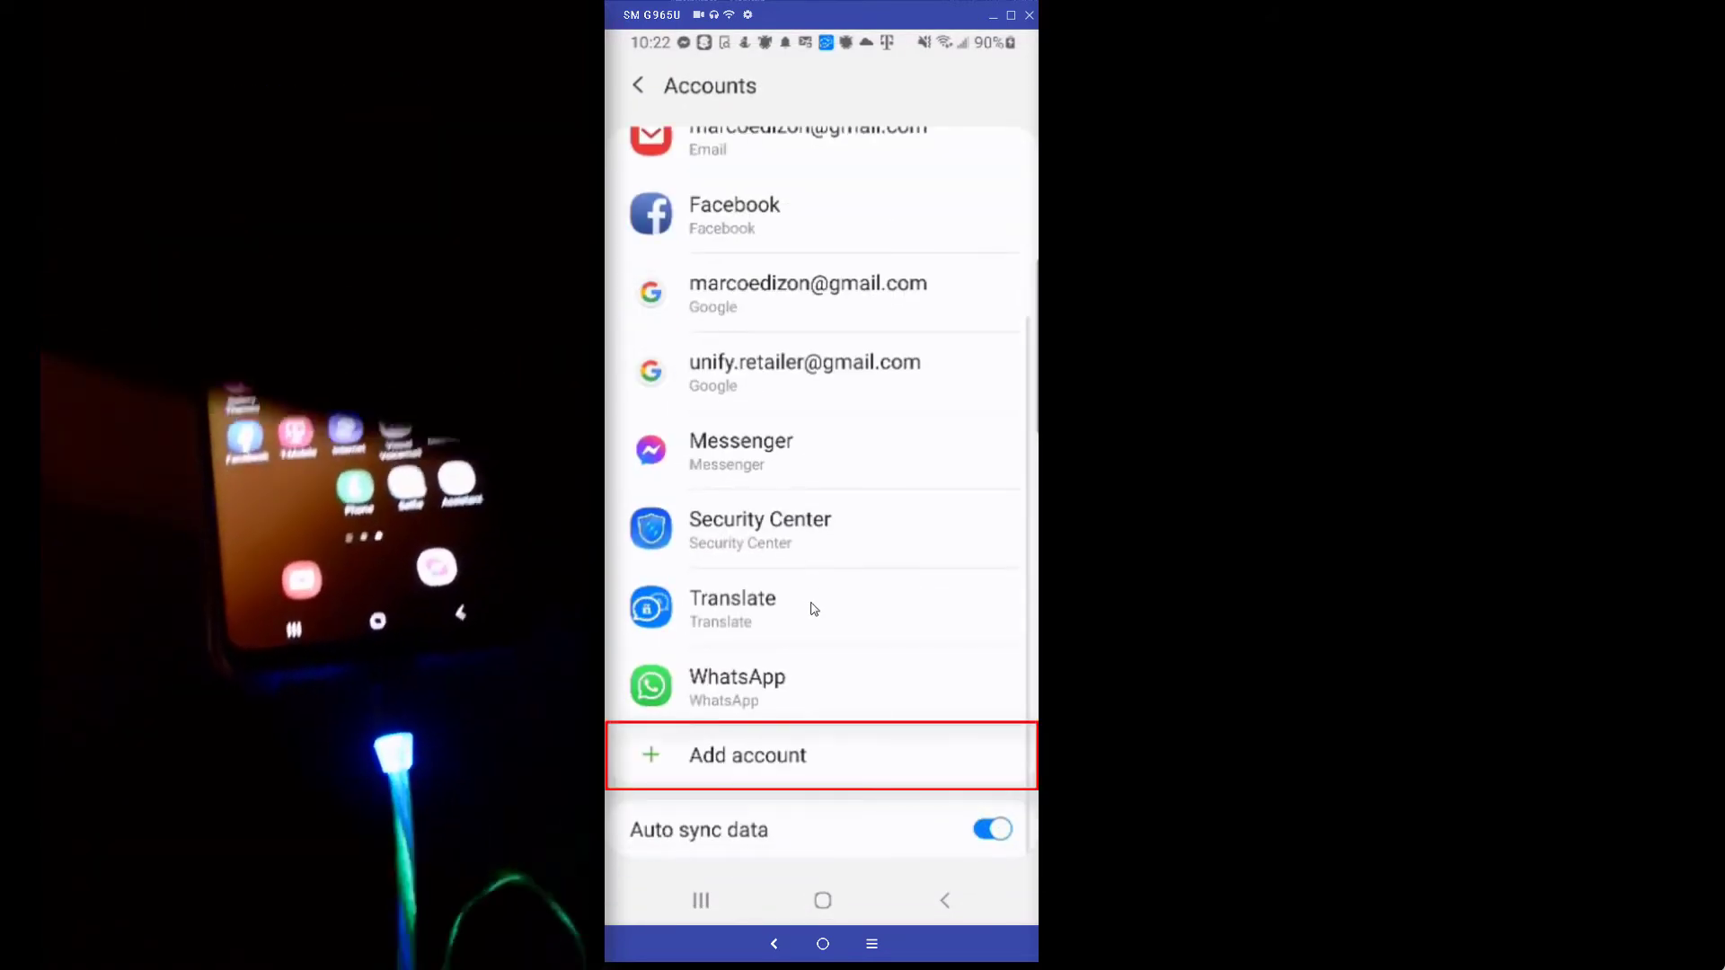
click(747, 755)
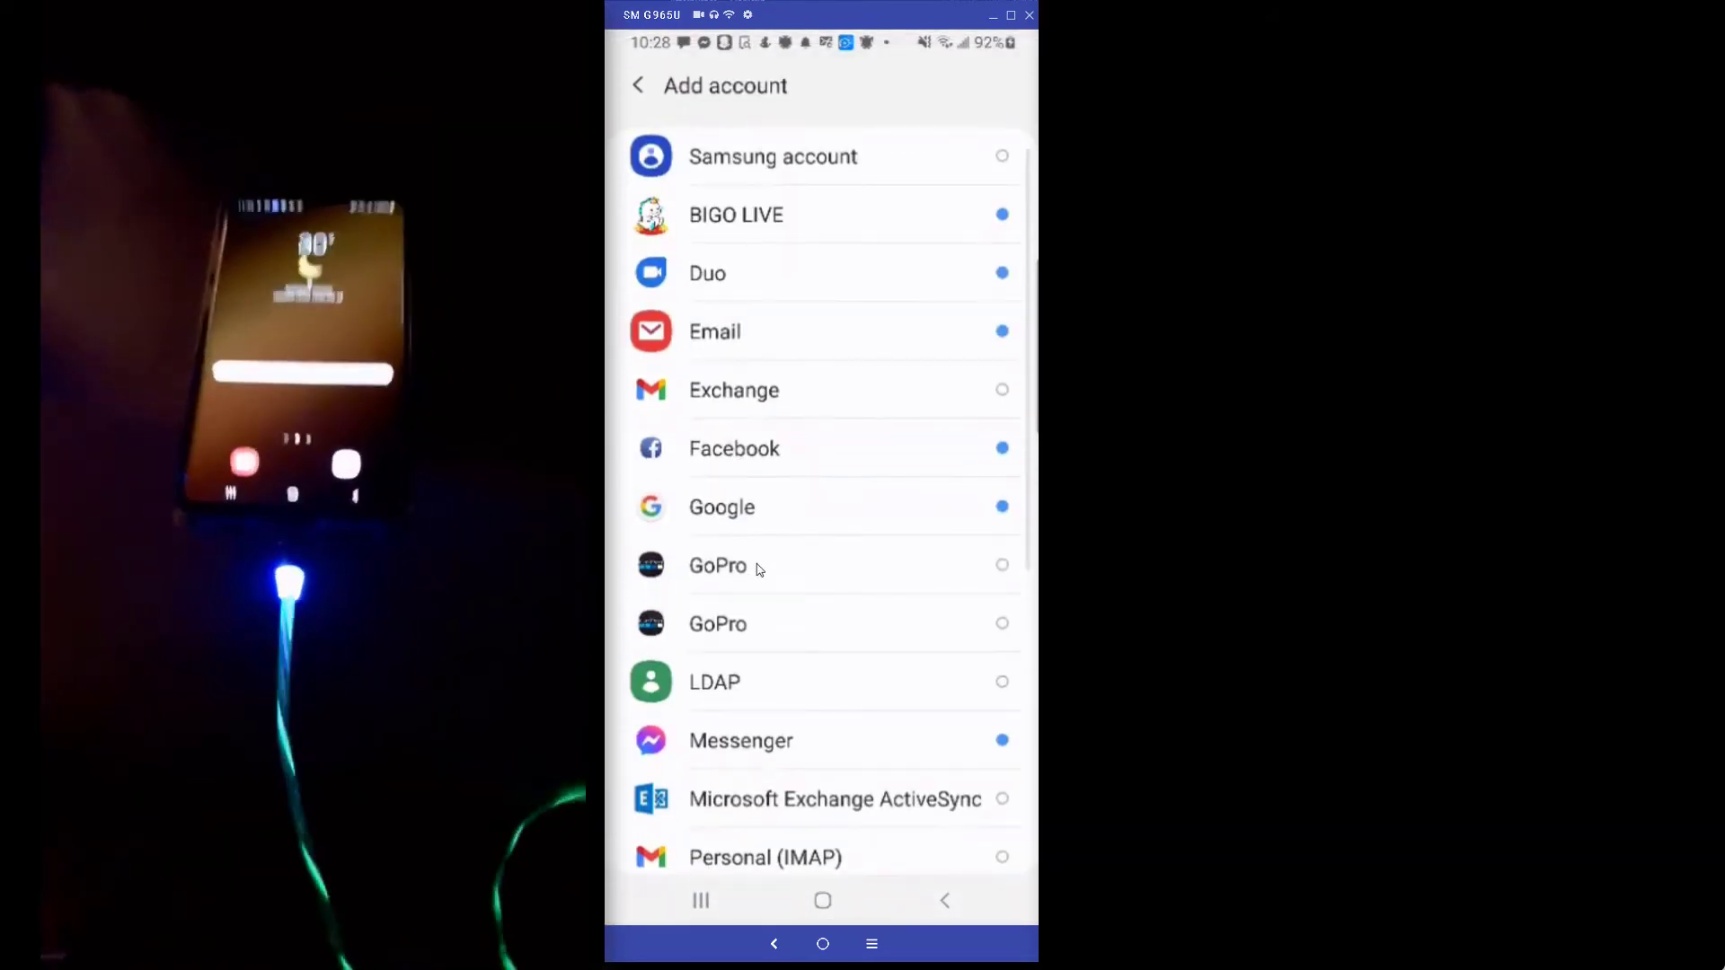
Add a Microsoft Exchange ActiveSync account, signing in with the Yahoo email address and password.
scroll(786, 661, down, 2)
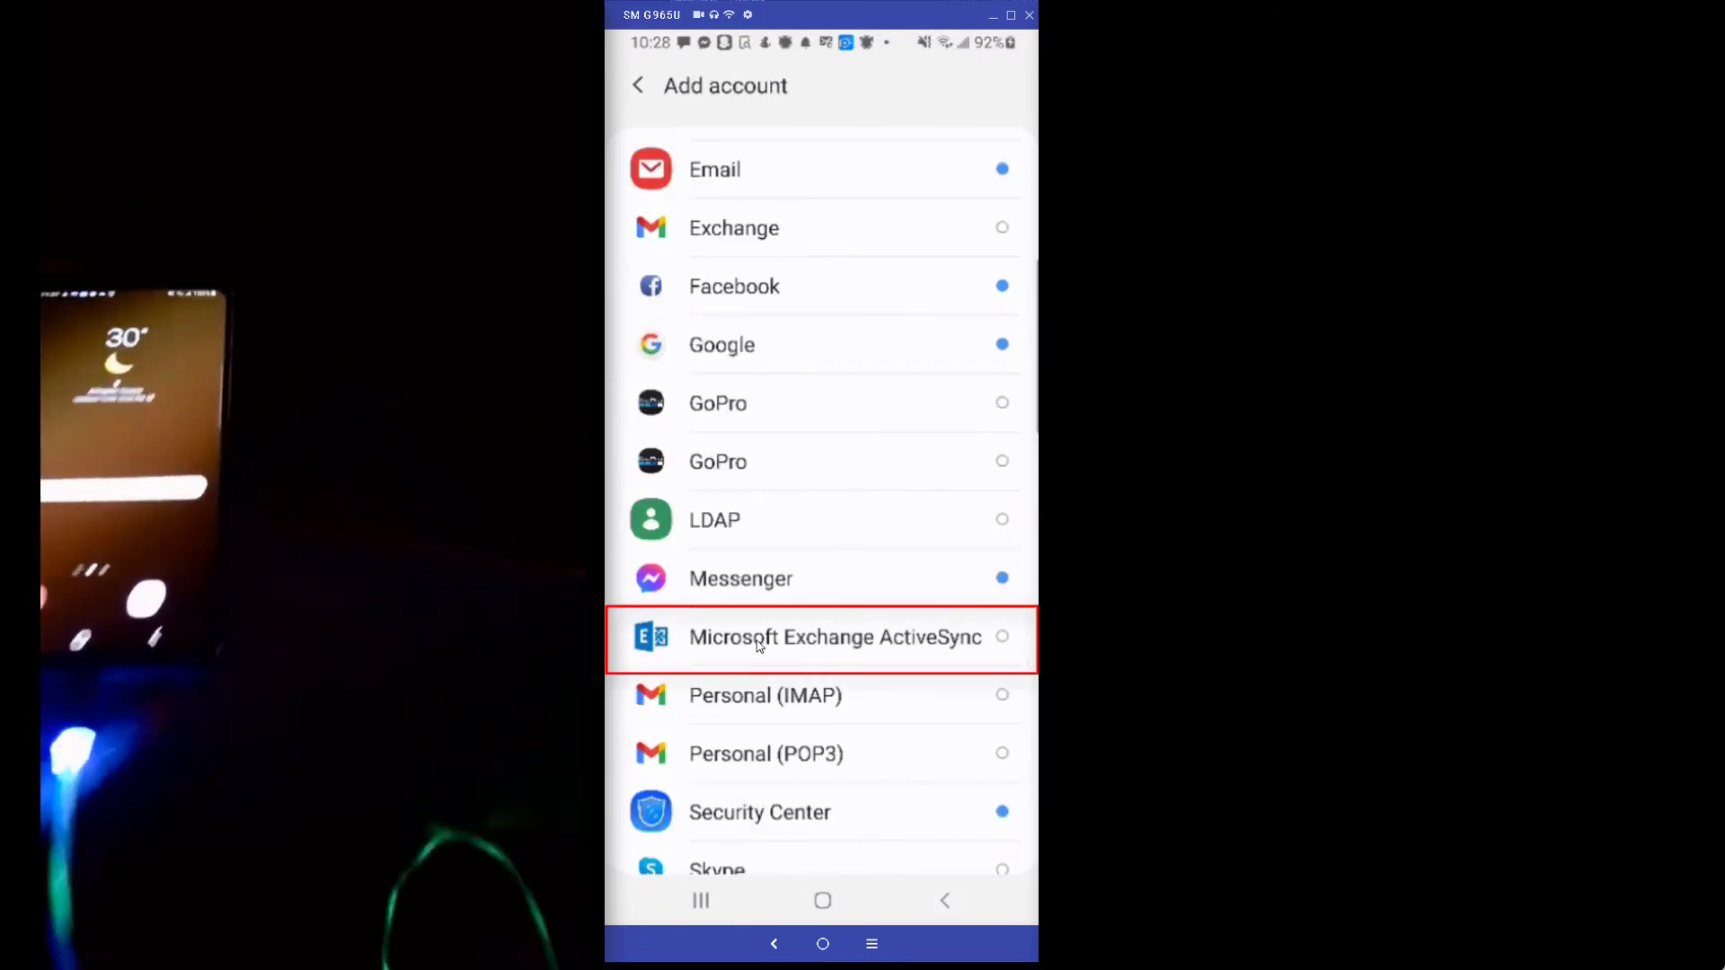
click(759, 640)
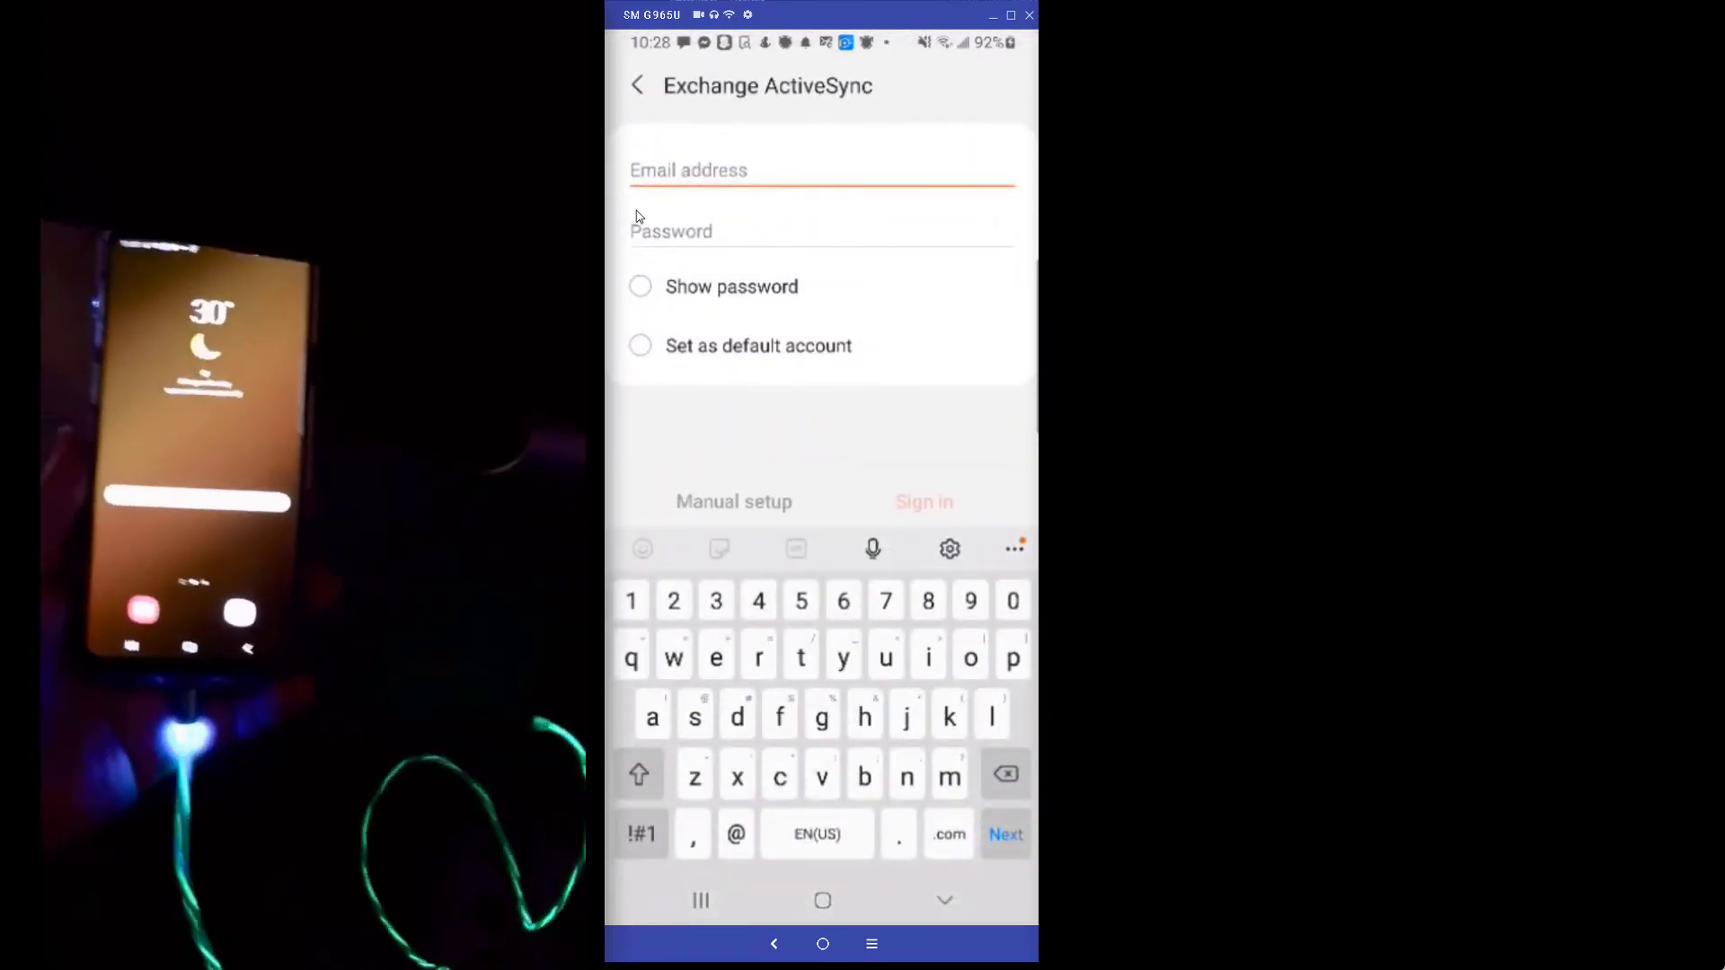
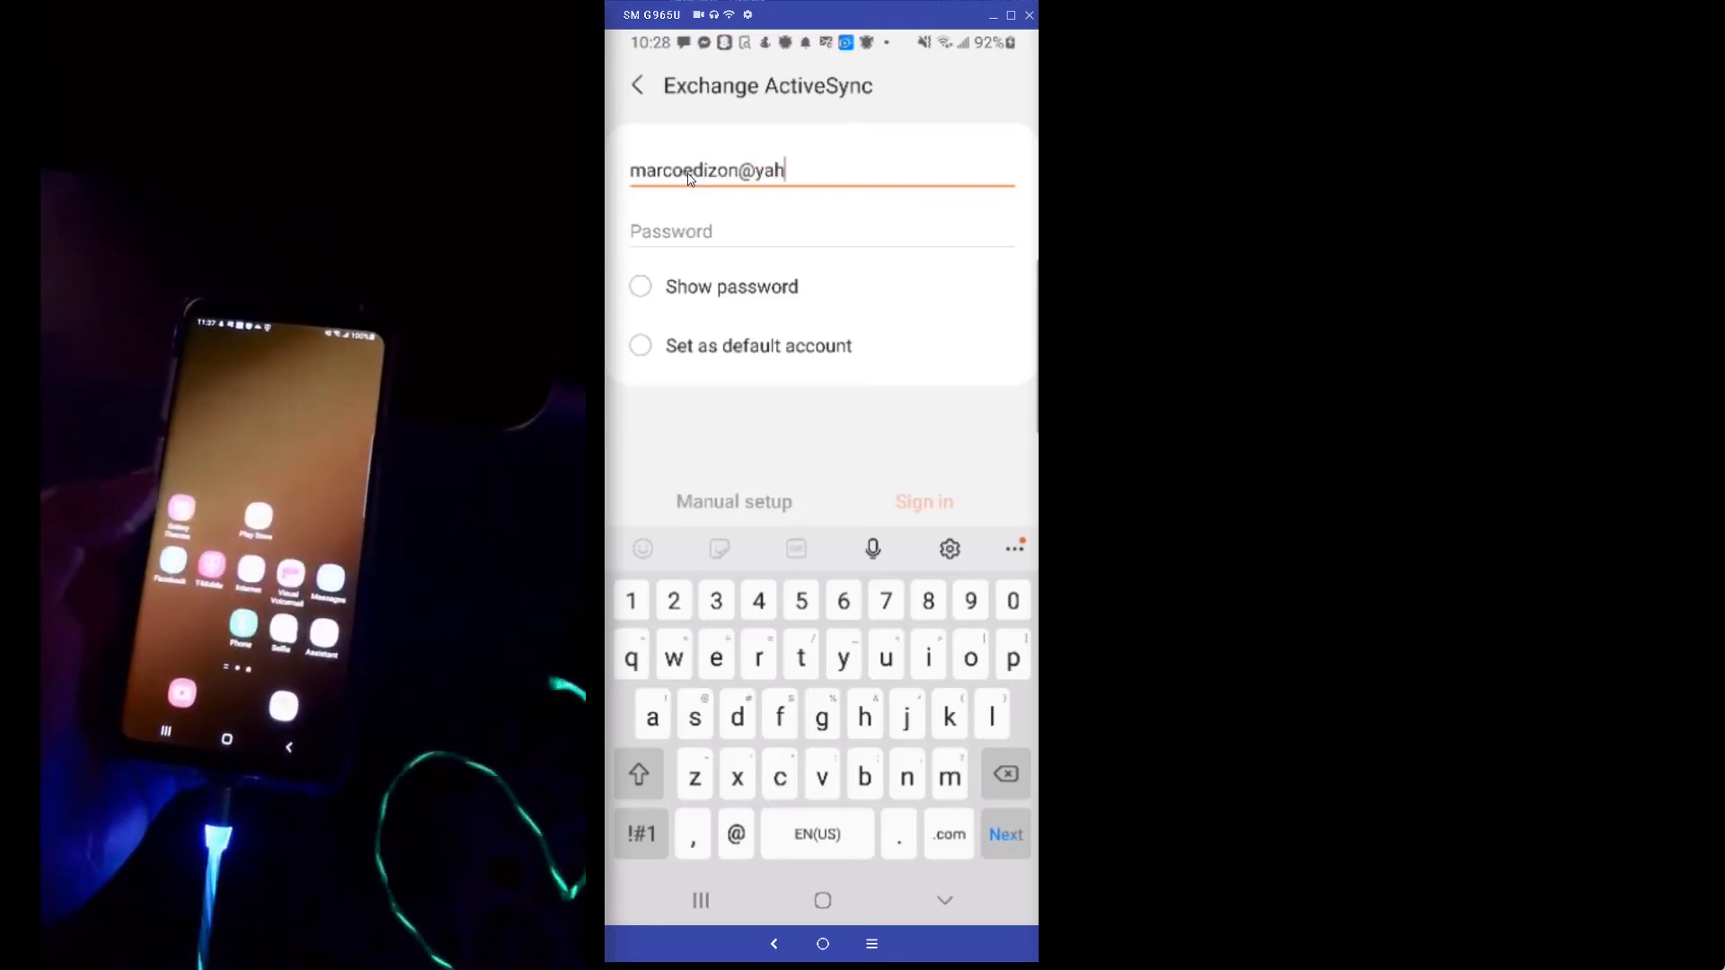
key(Return)
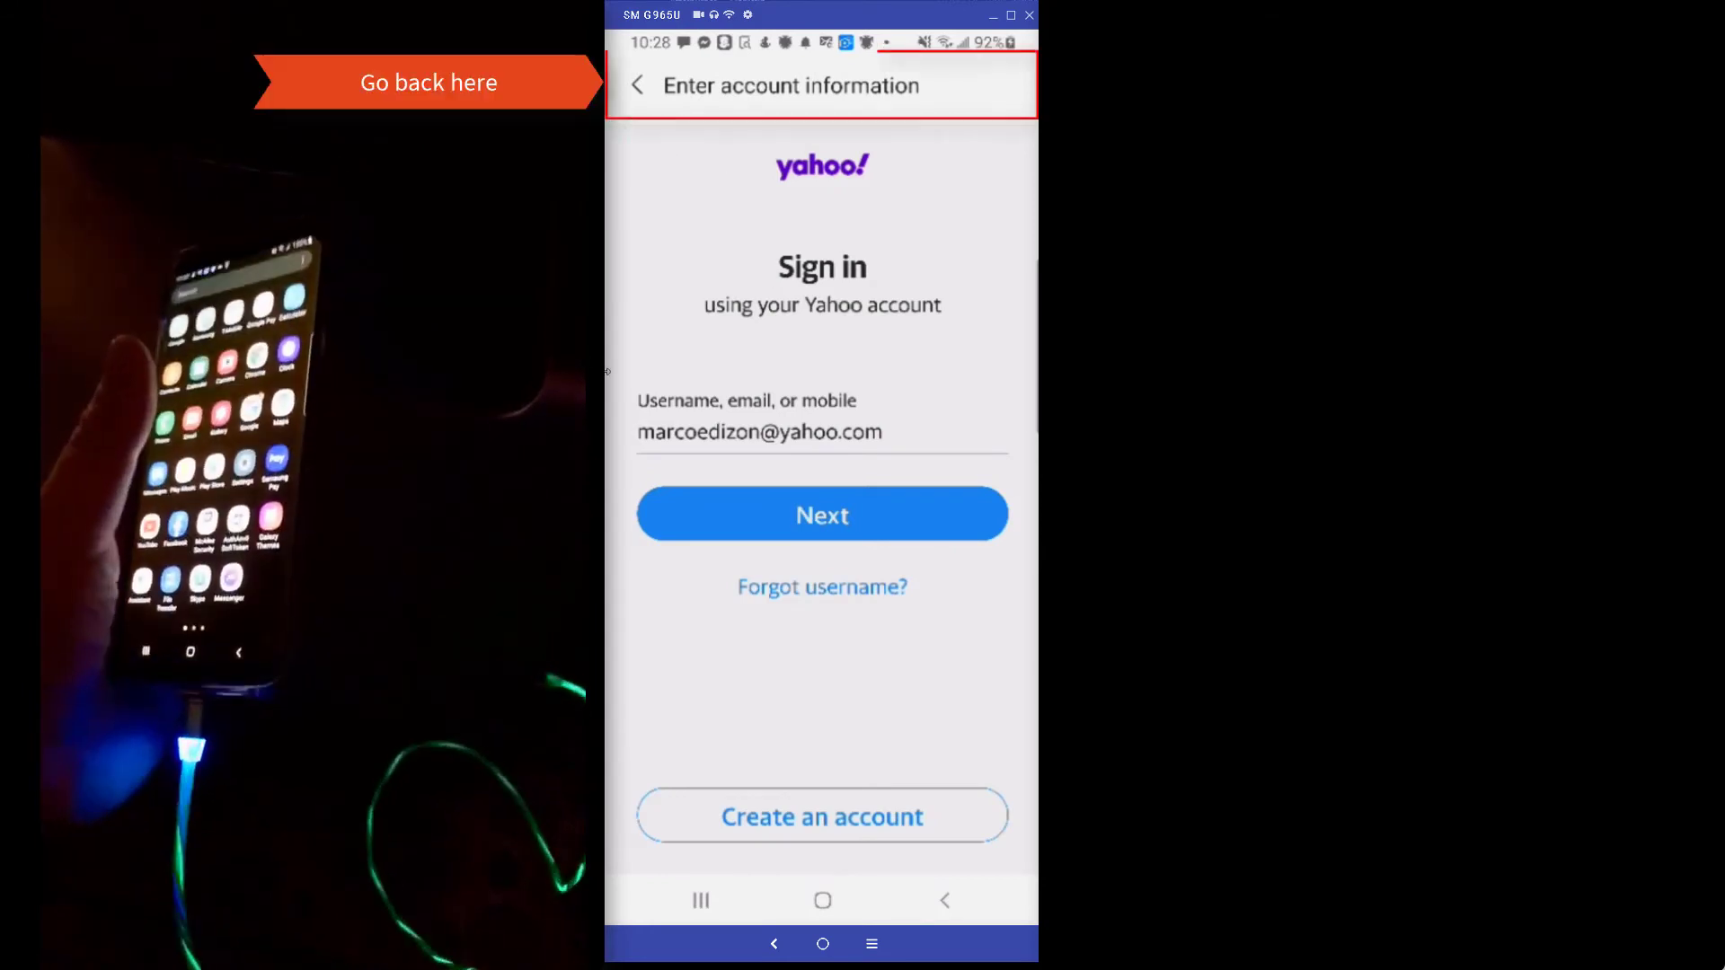
click(637, 84)
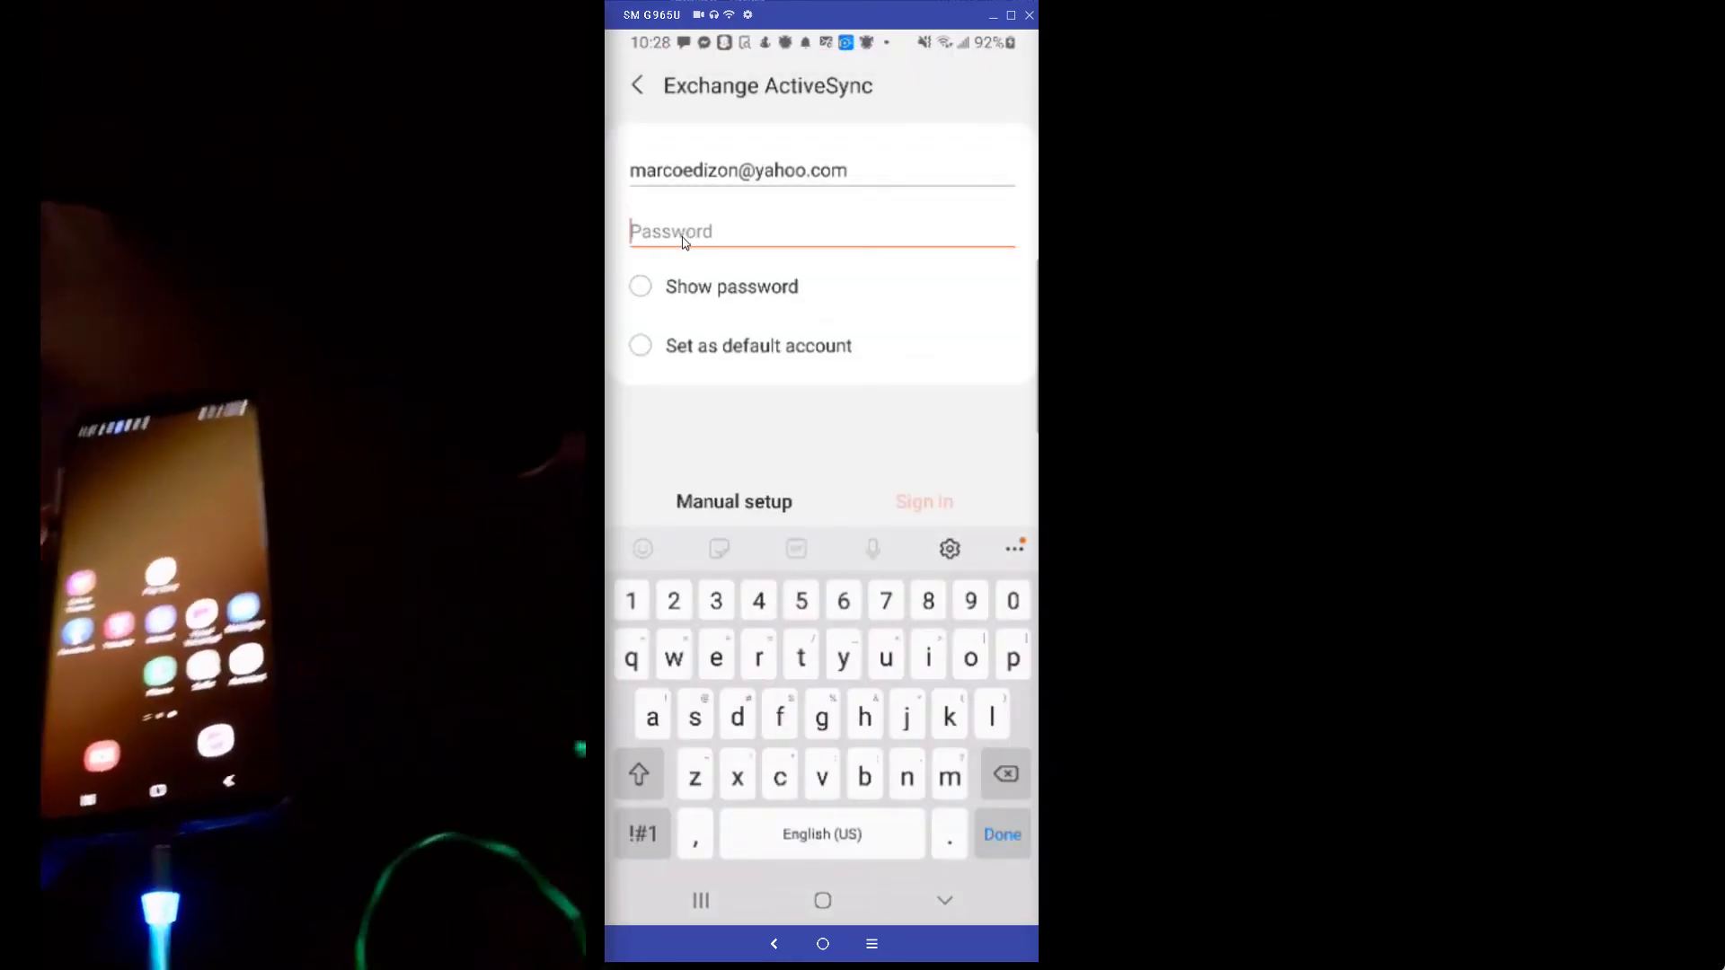
text(••••••)
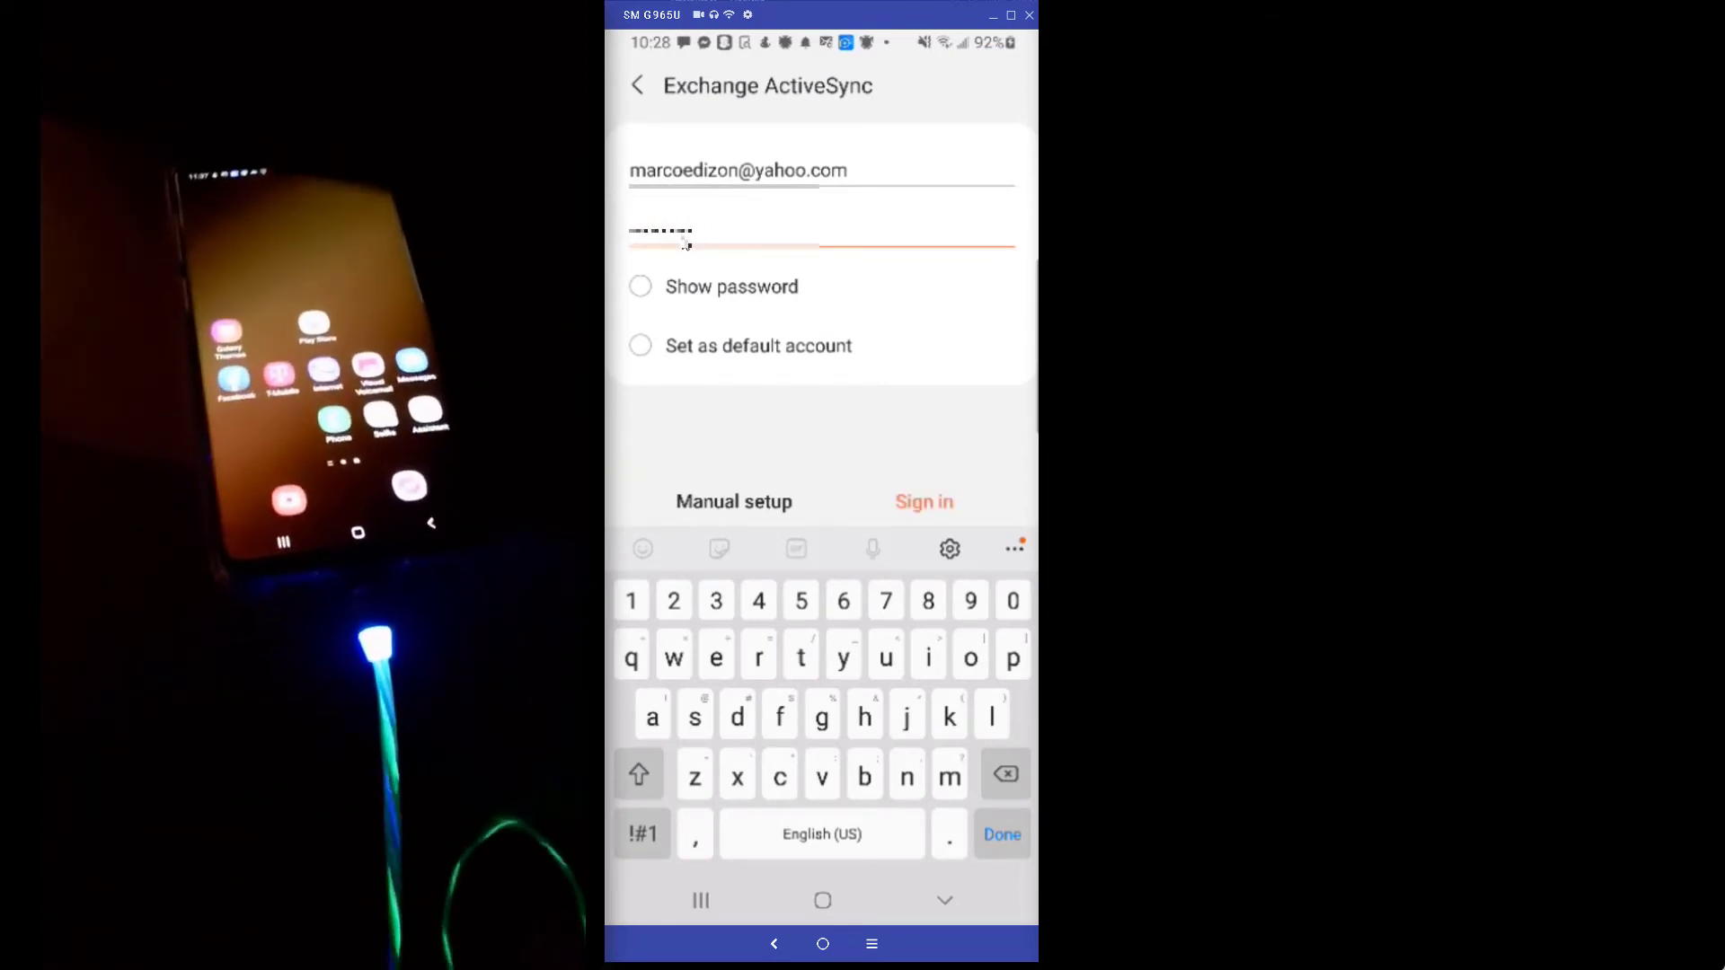
text(•)
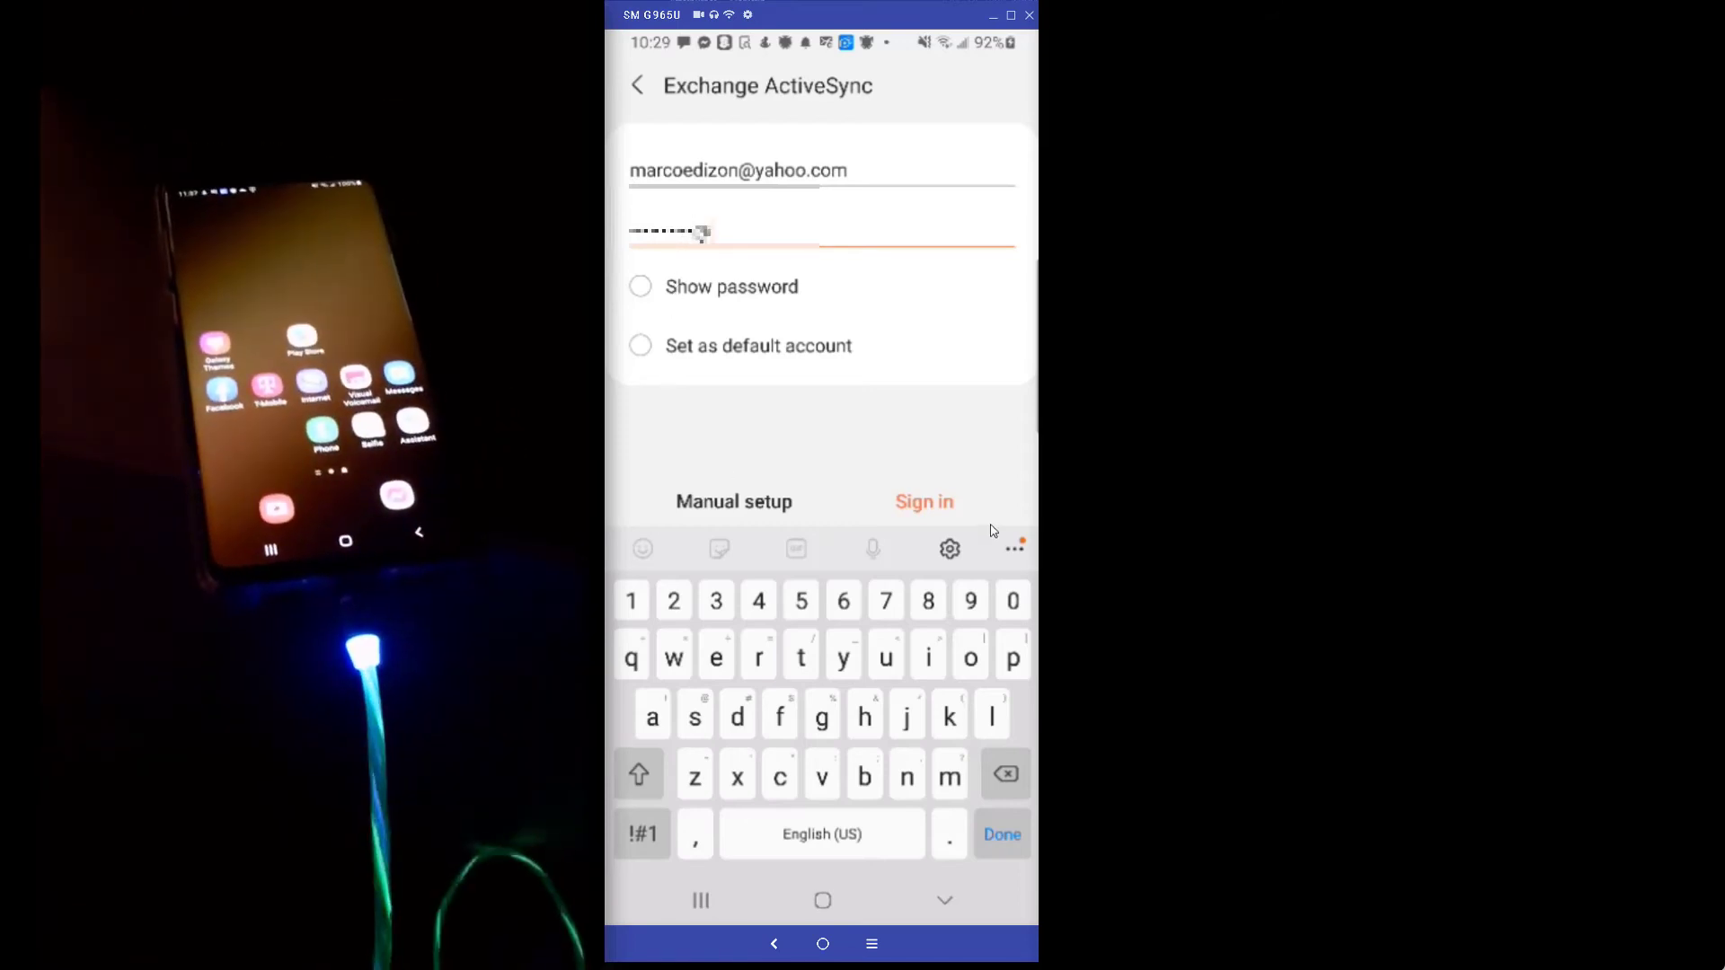
click(941, 509)
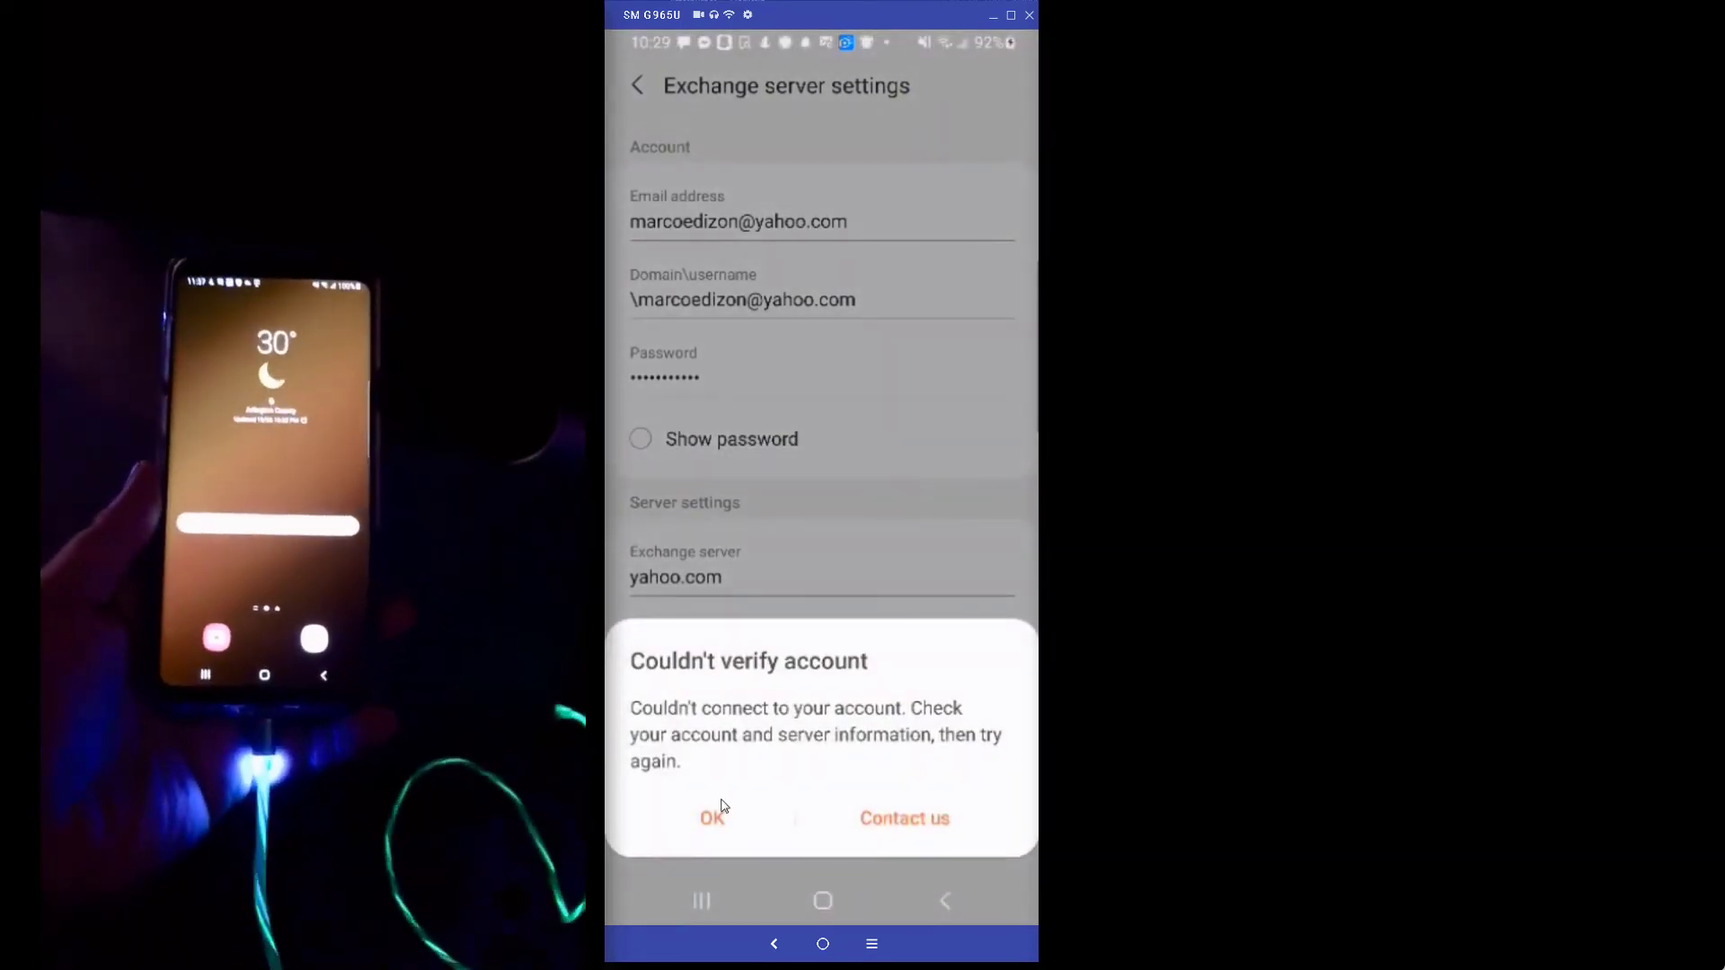
Dismiss the verification error and re-enter the account password.
click(716, 813)
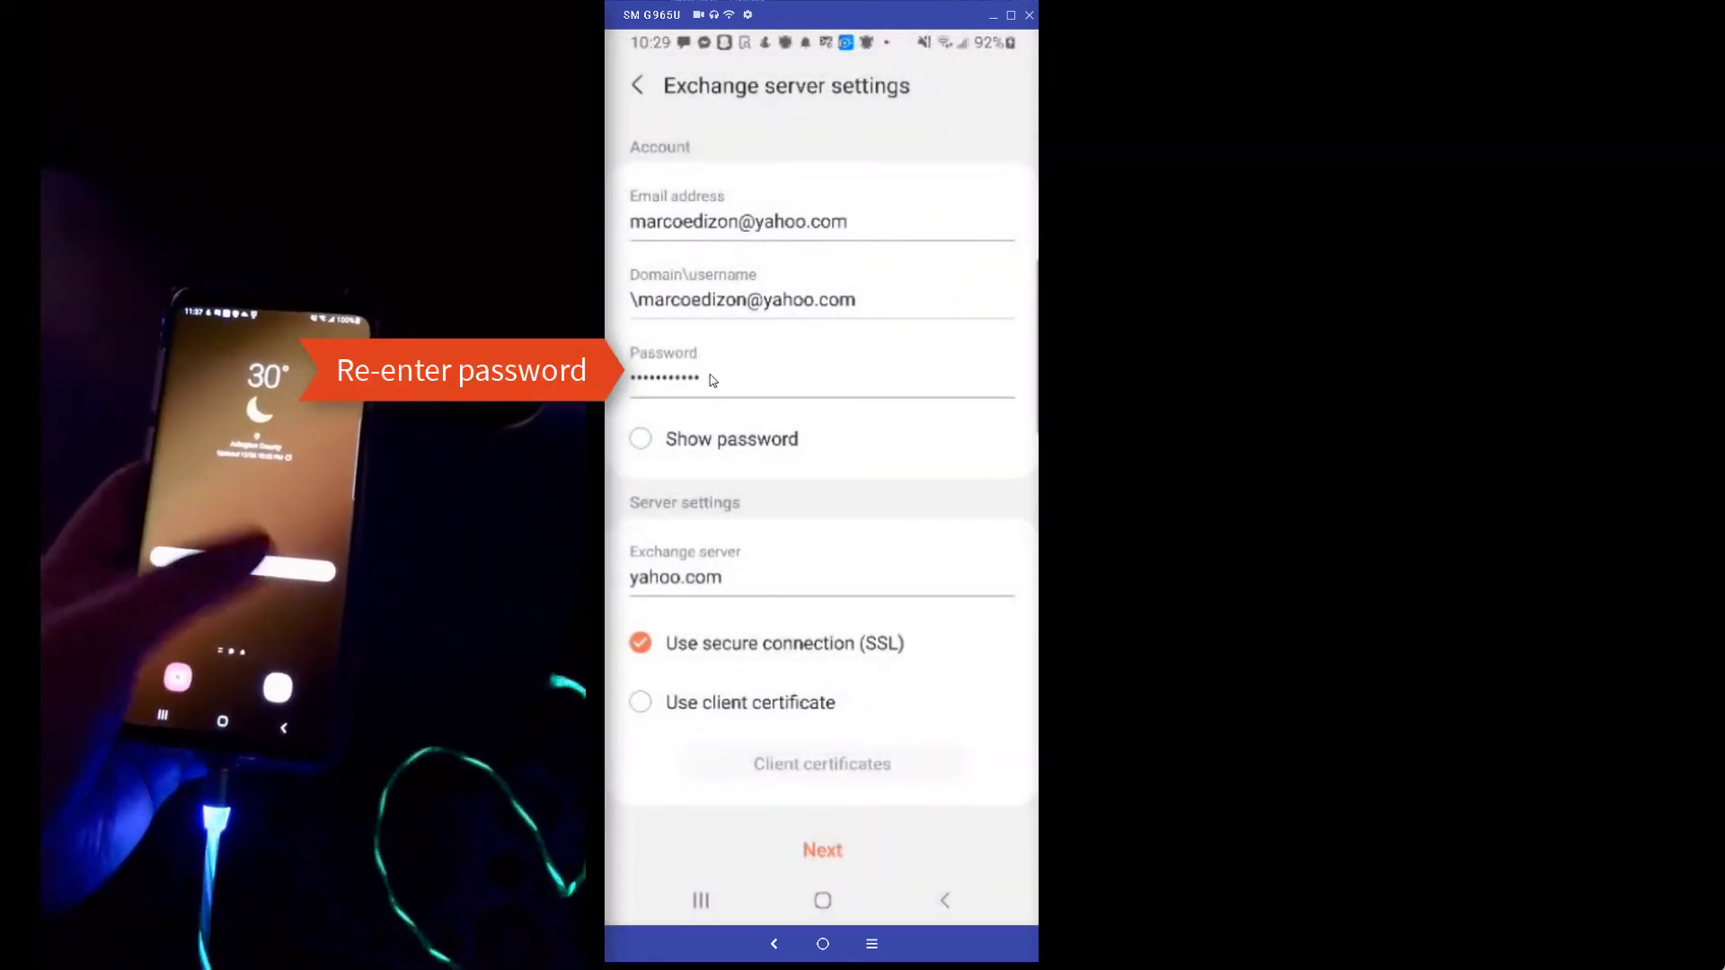
click(711, 381)
drag(716, 381, 627, 375)
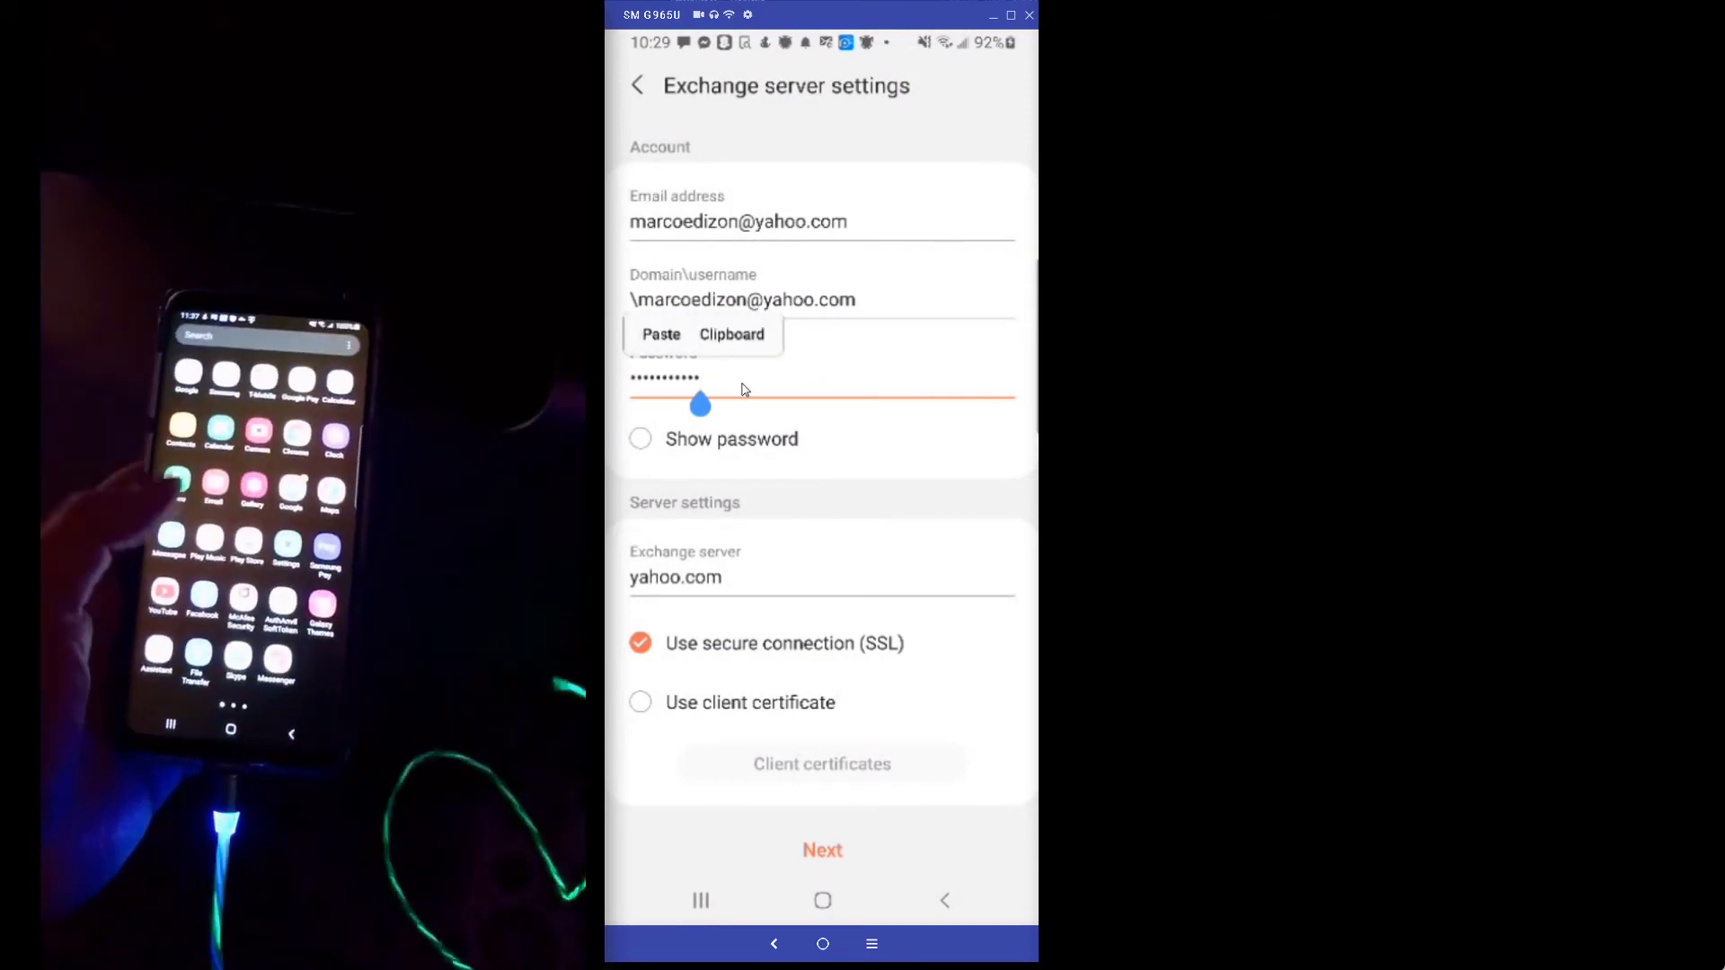
key(BackSpace)
key(BackSpace)
key(BackSpace)
key(BackSpace)
key(BackSpace)
key(BackSpace)
key(BackSpace)
key(BackSpace)
key(BackSpace)
key(BackSpace)
key(BackSpace)
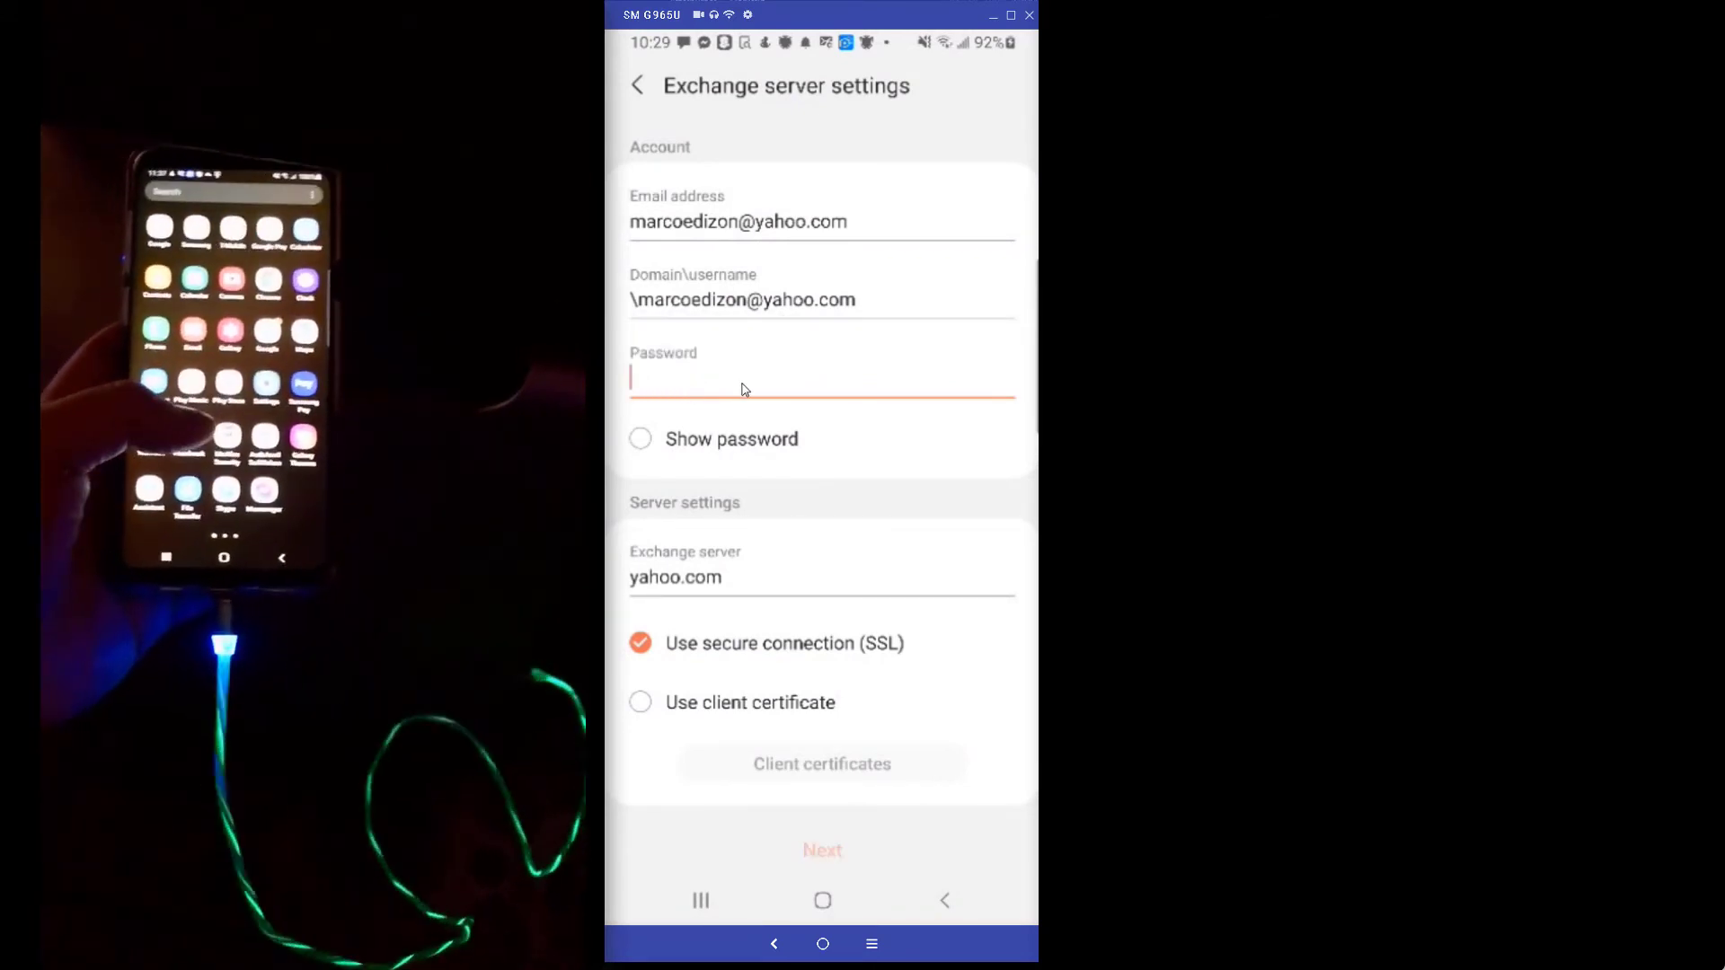
text(•••)
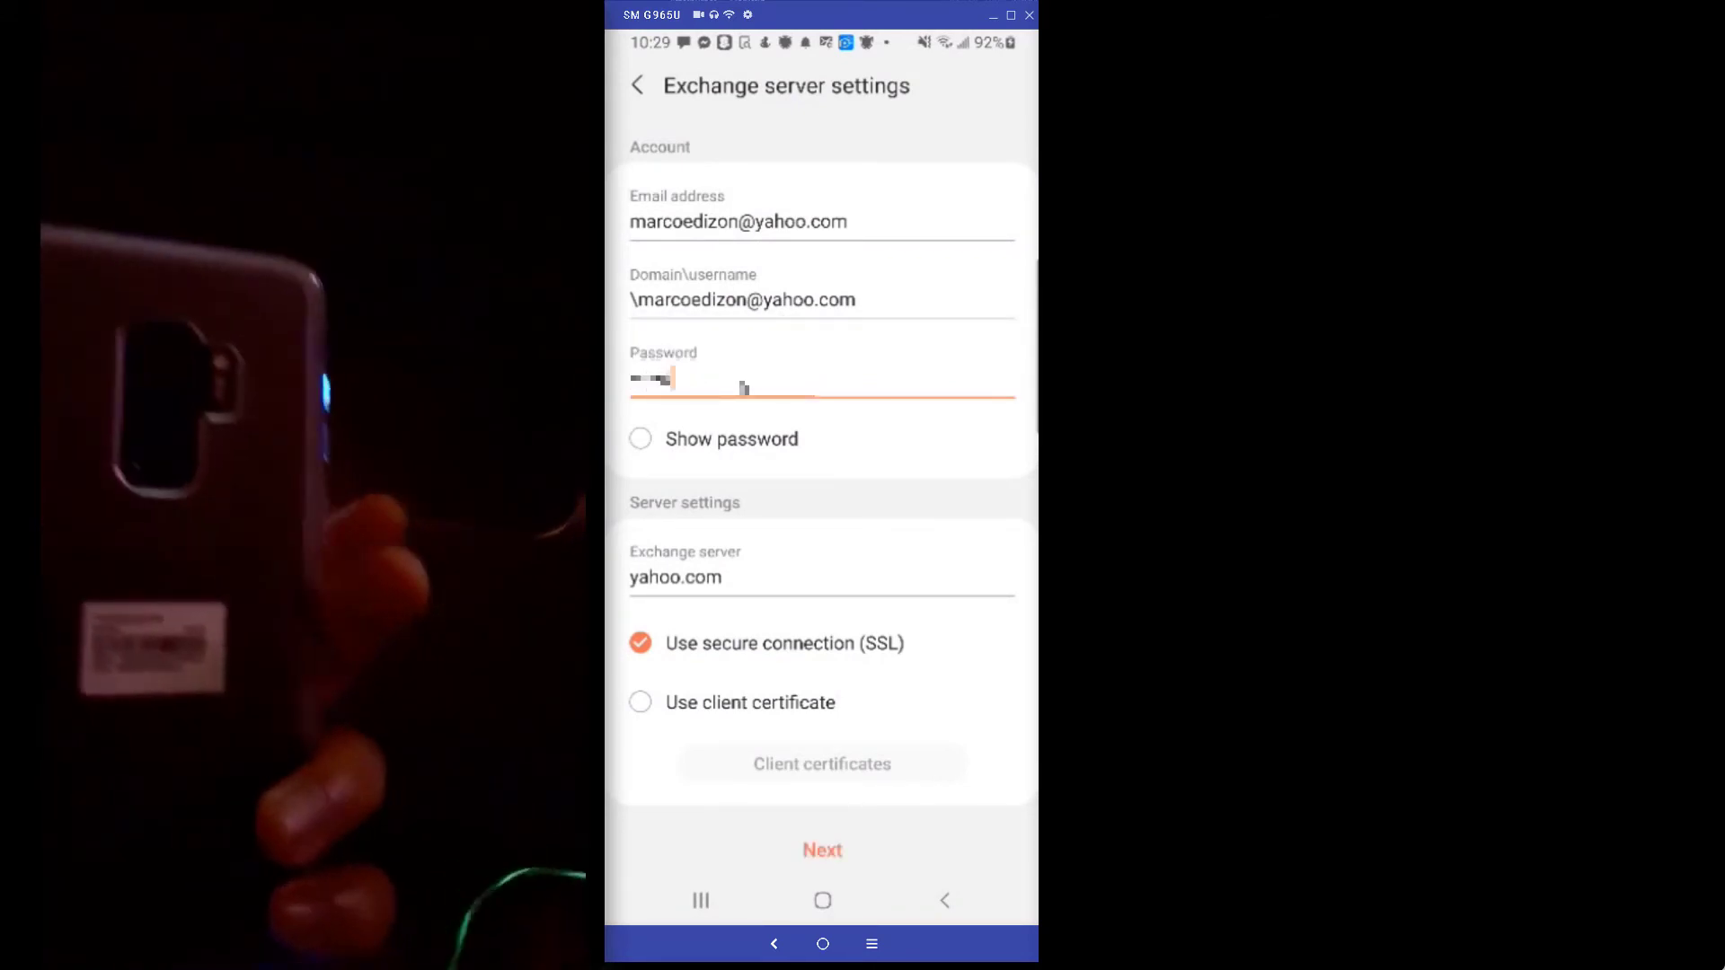
text(•••)
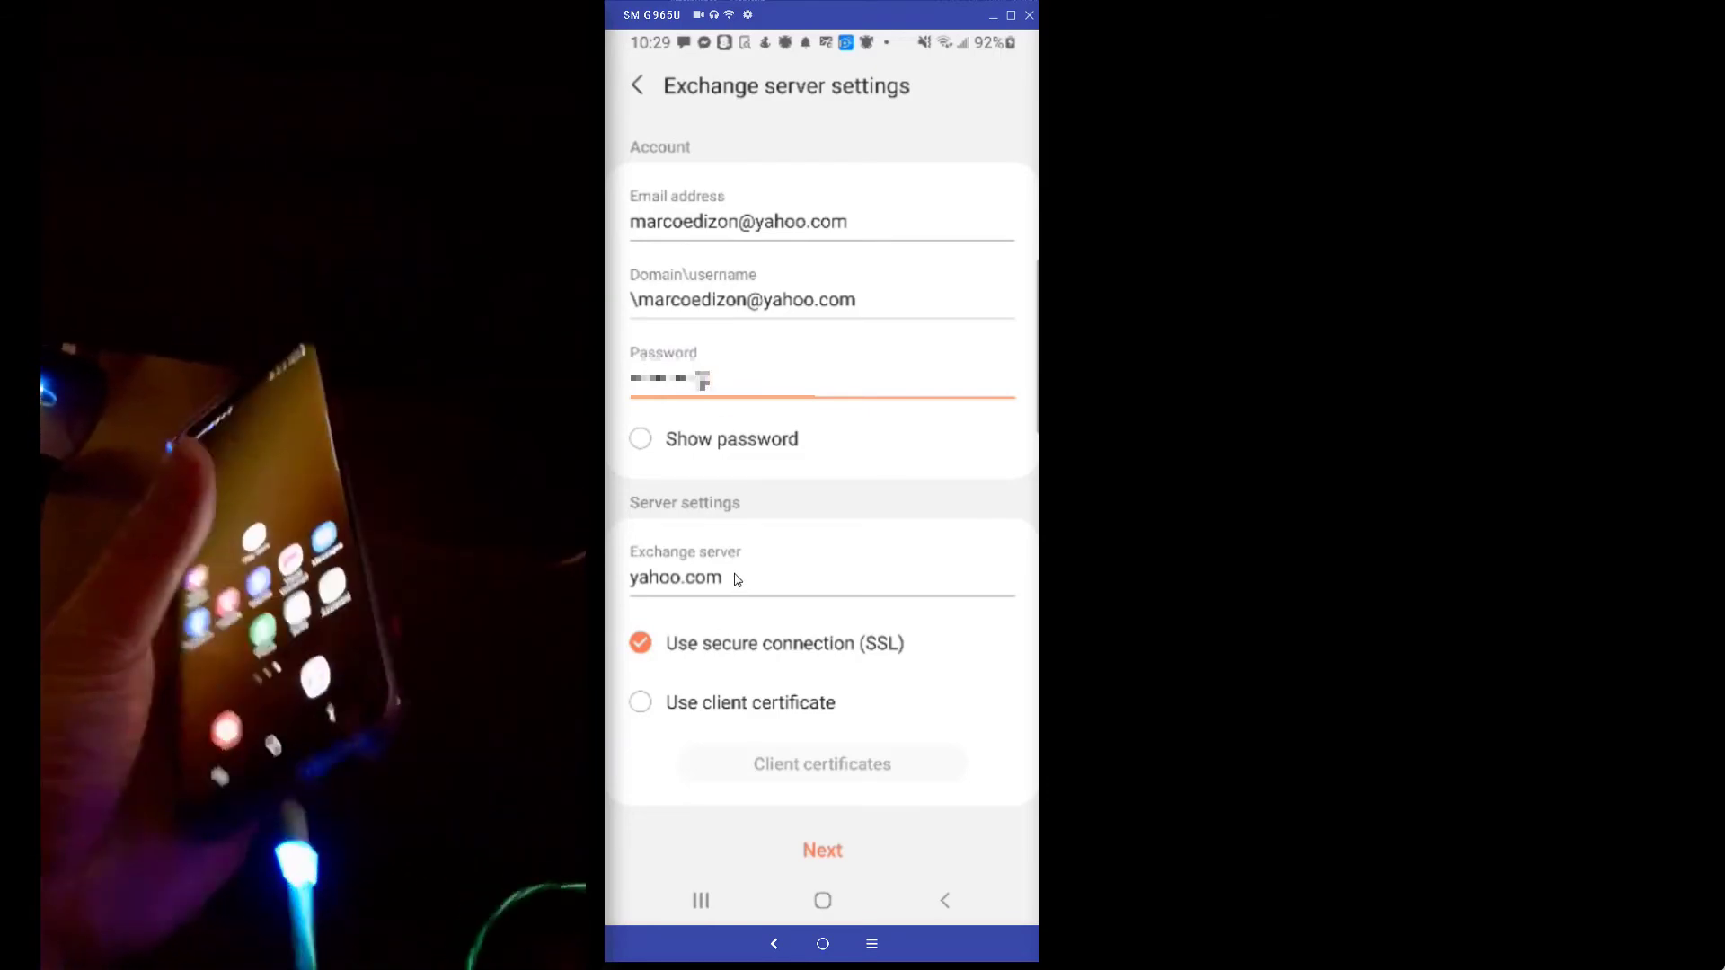
Change the Exchange server to outlook.office365.com and submit the server settings.
click(736, 580)
key(BackSpace)
key(BackSpace)
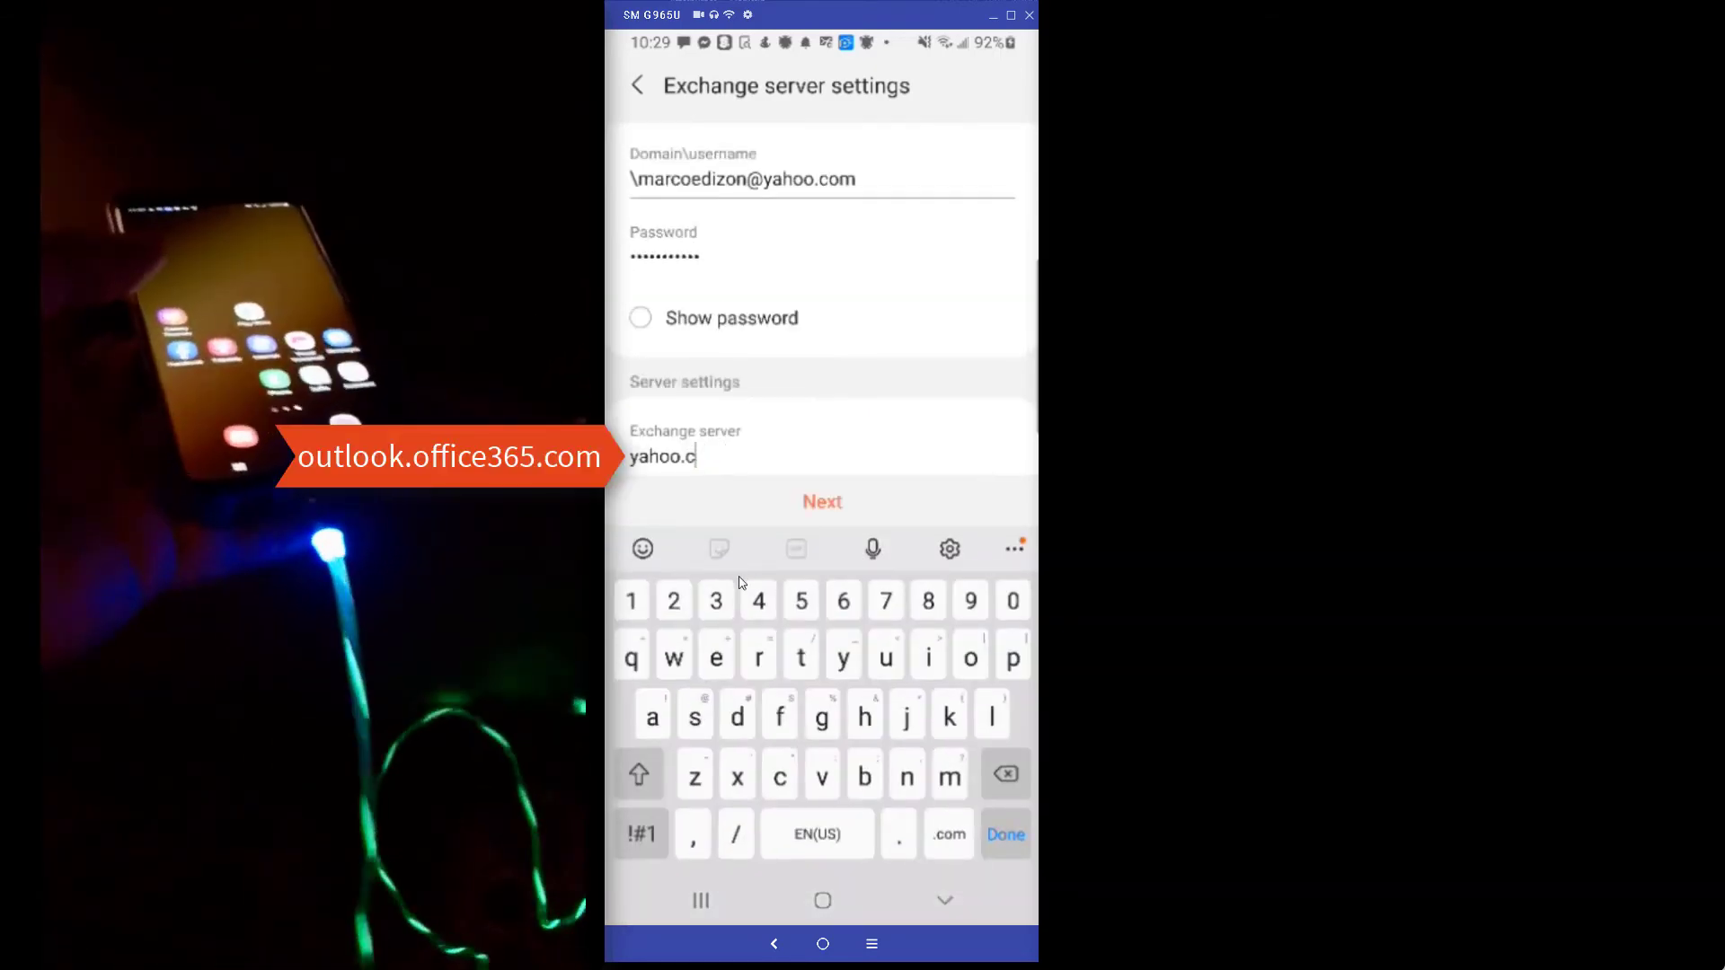
key(BackSpace)
key(BackSpace)
key(BackSpace)
key(BackSpace)
key(BackSpace)
key(BackSpace)
key(BackSpace)
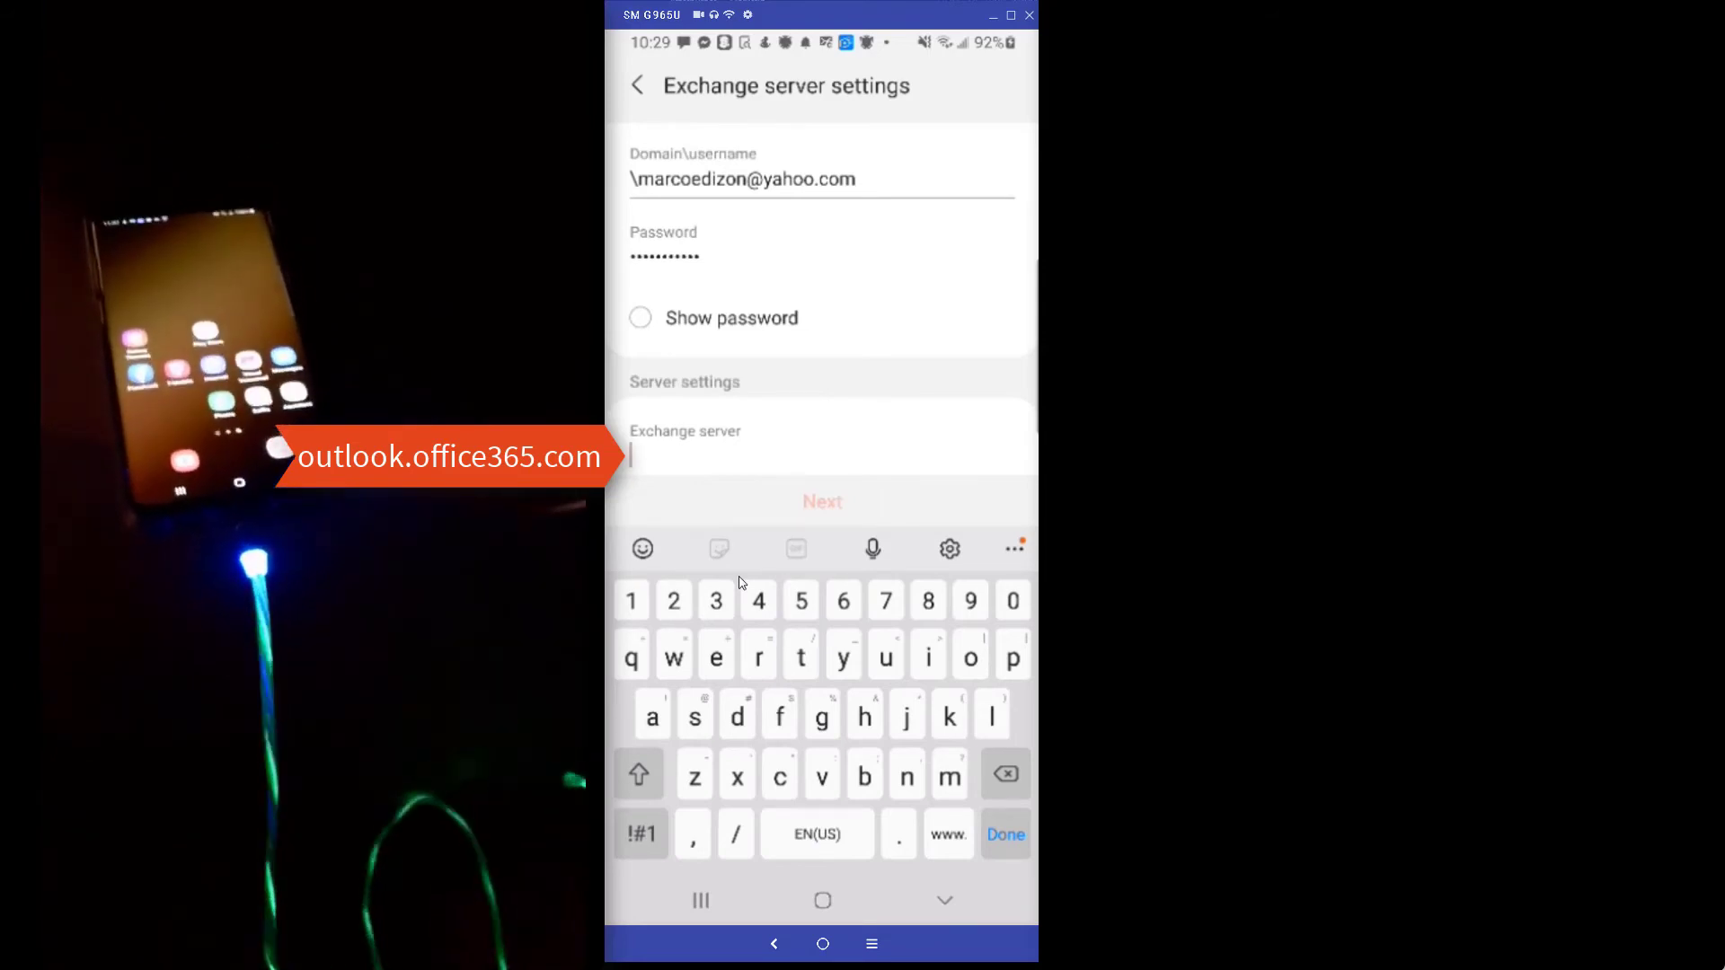
text(out)
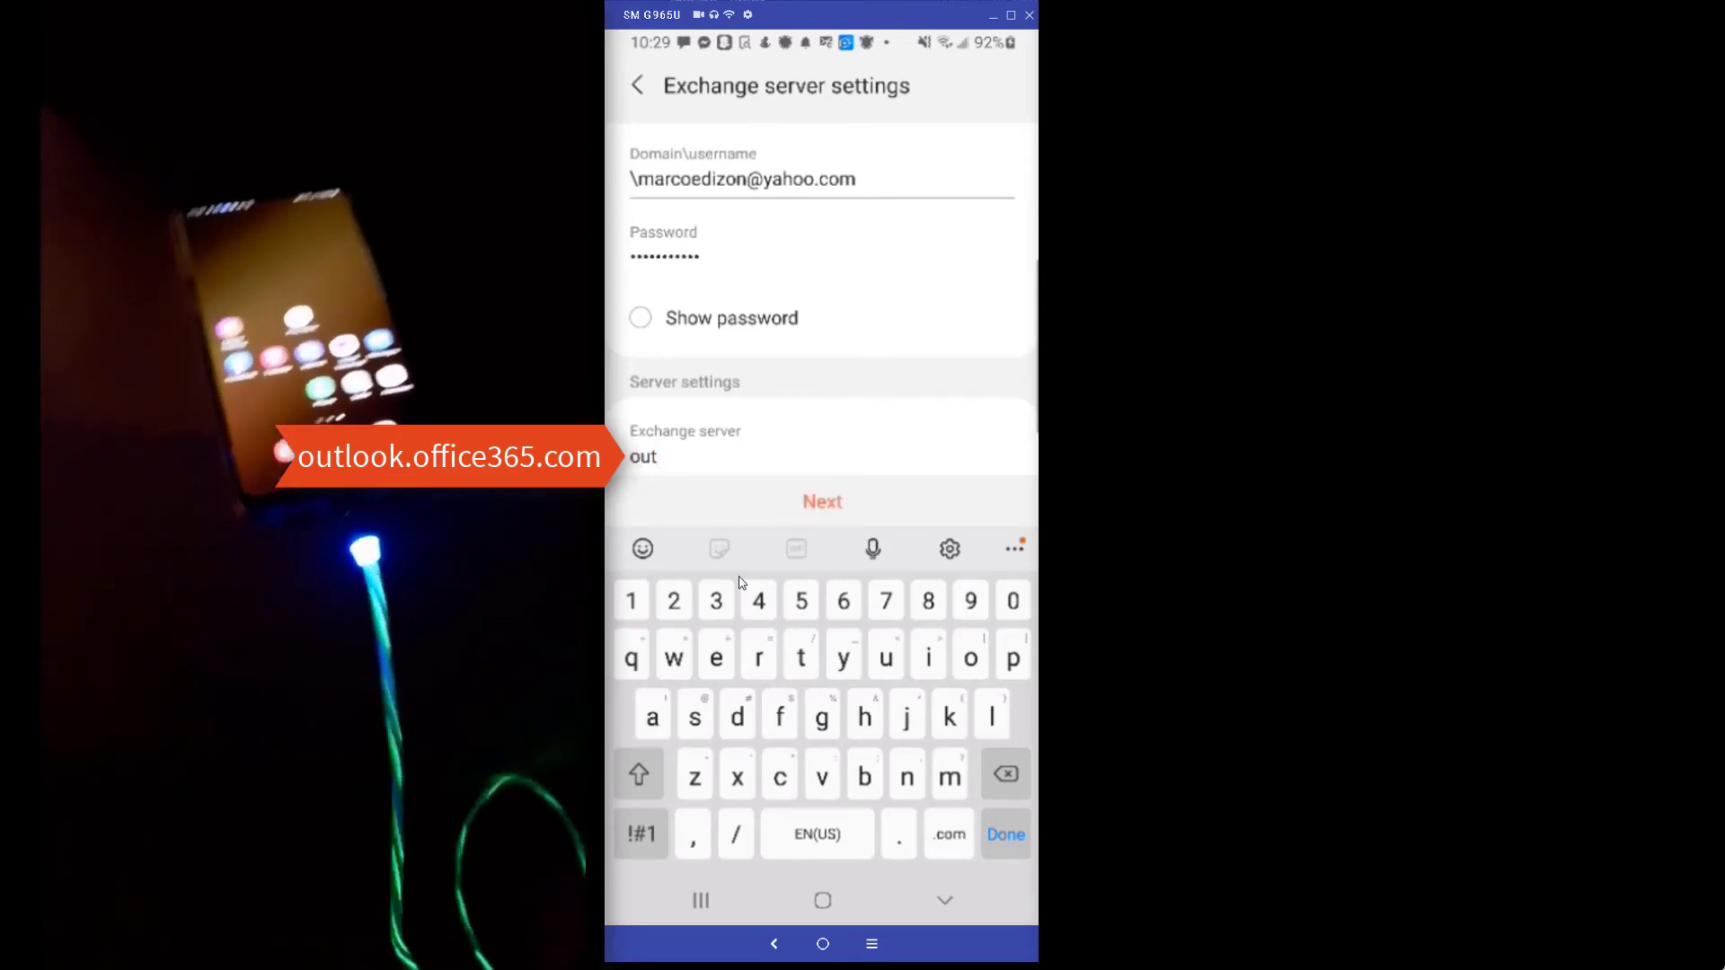
text(look)
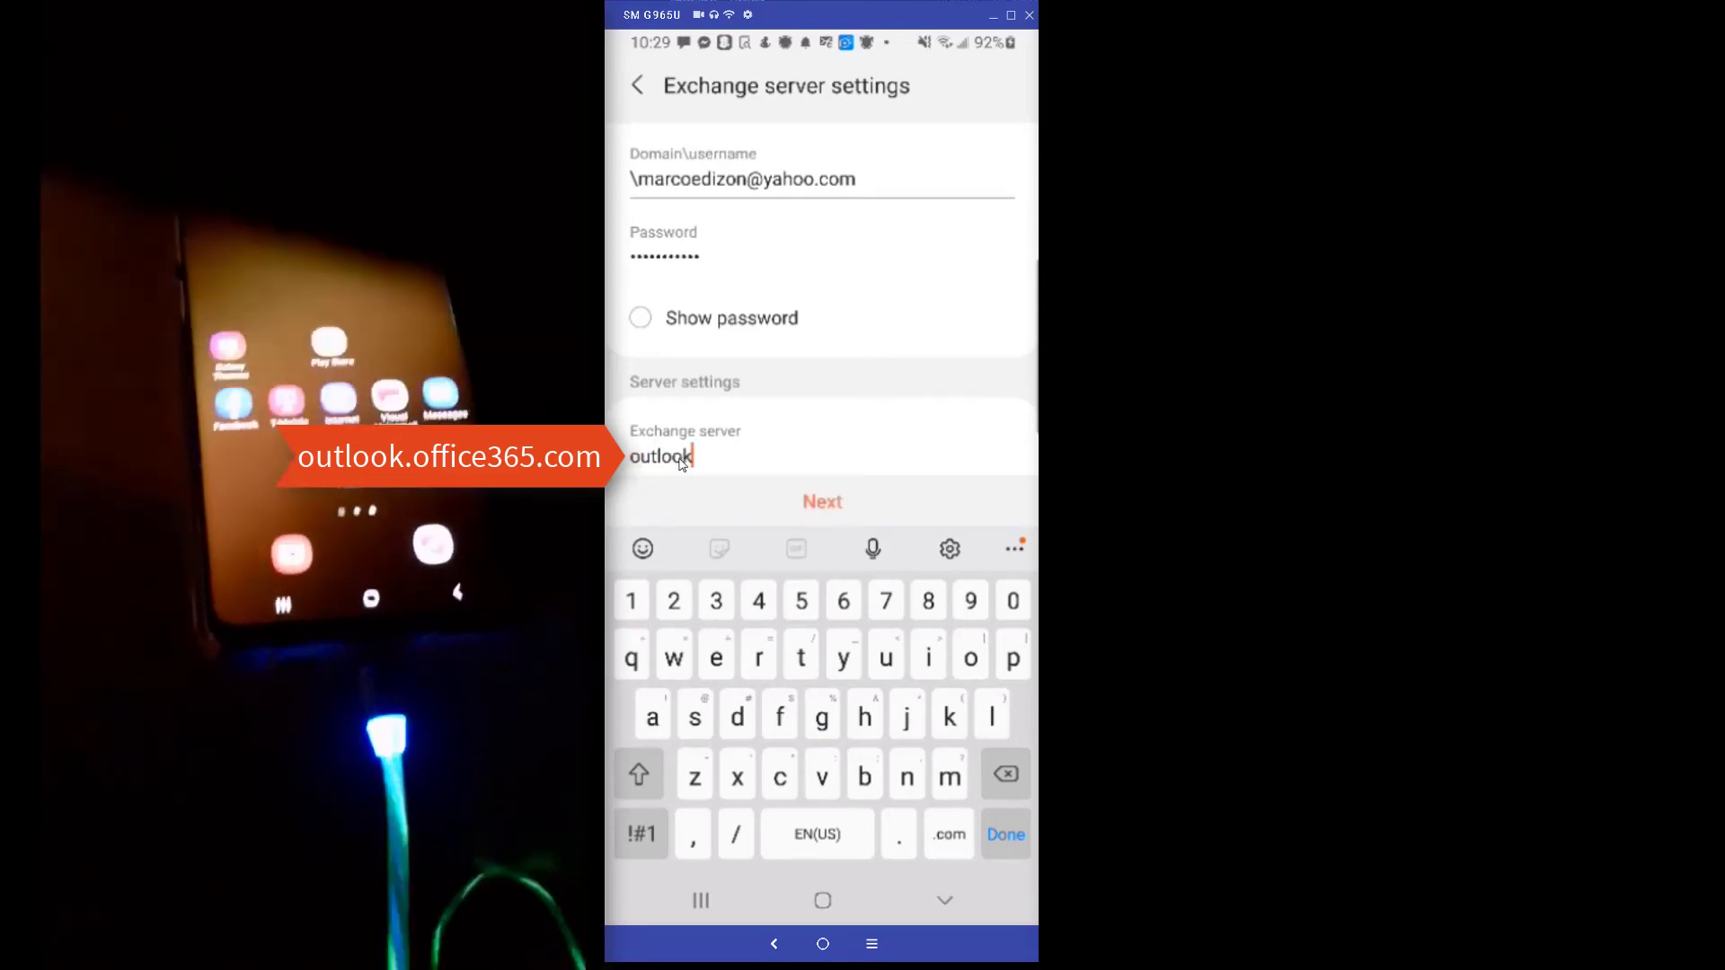
text(.office)
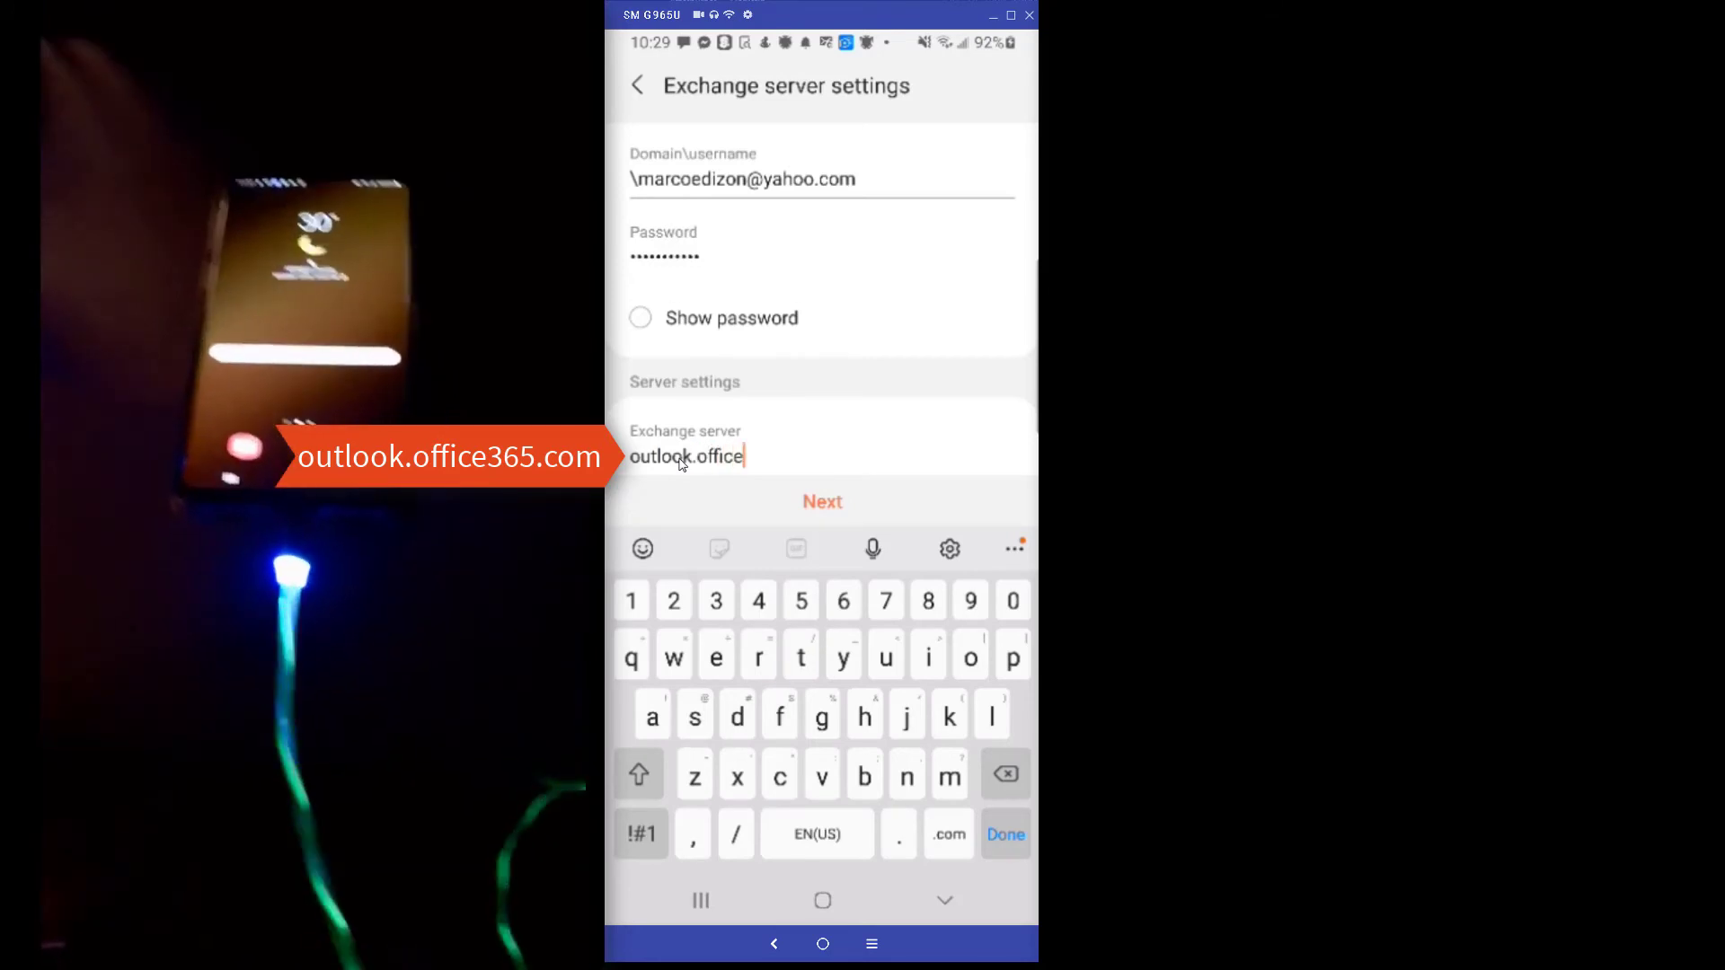
text(365.com)
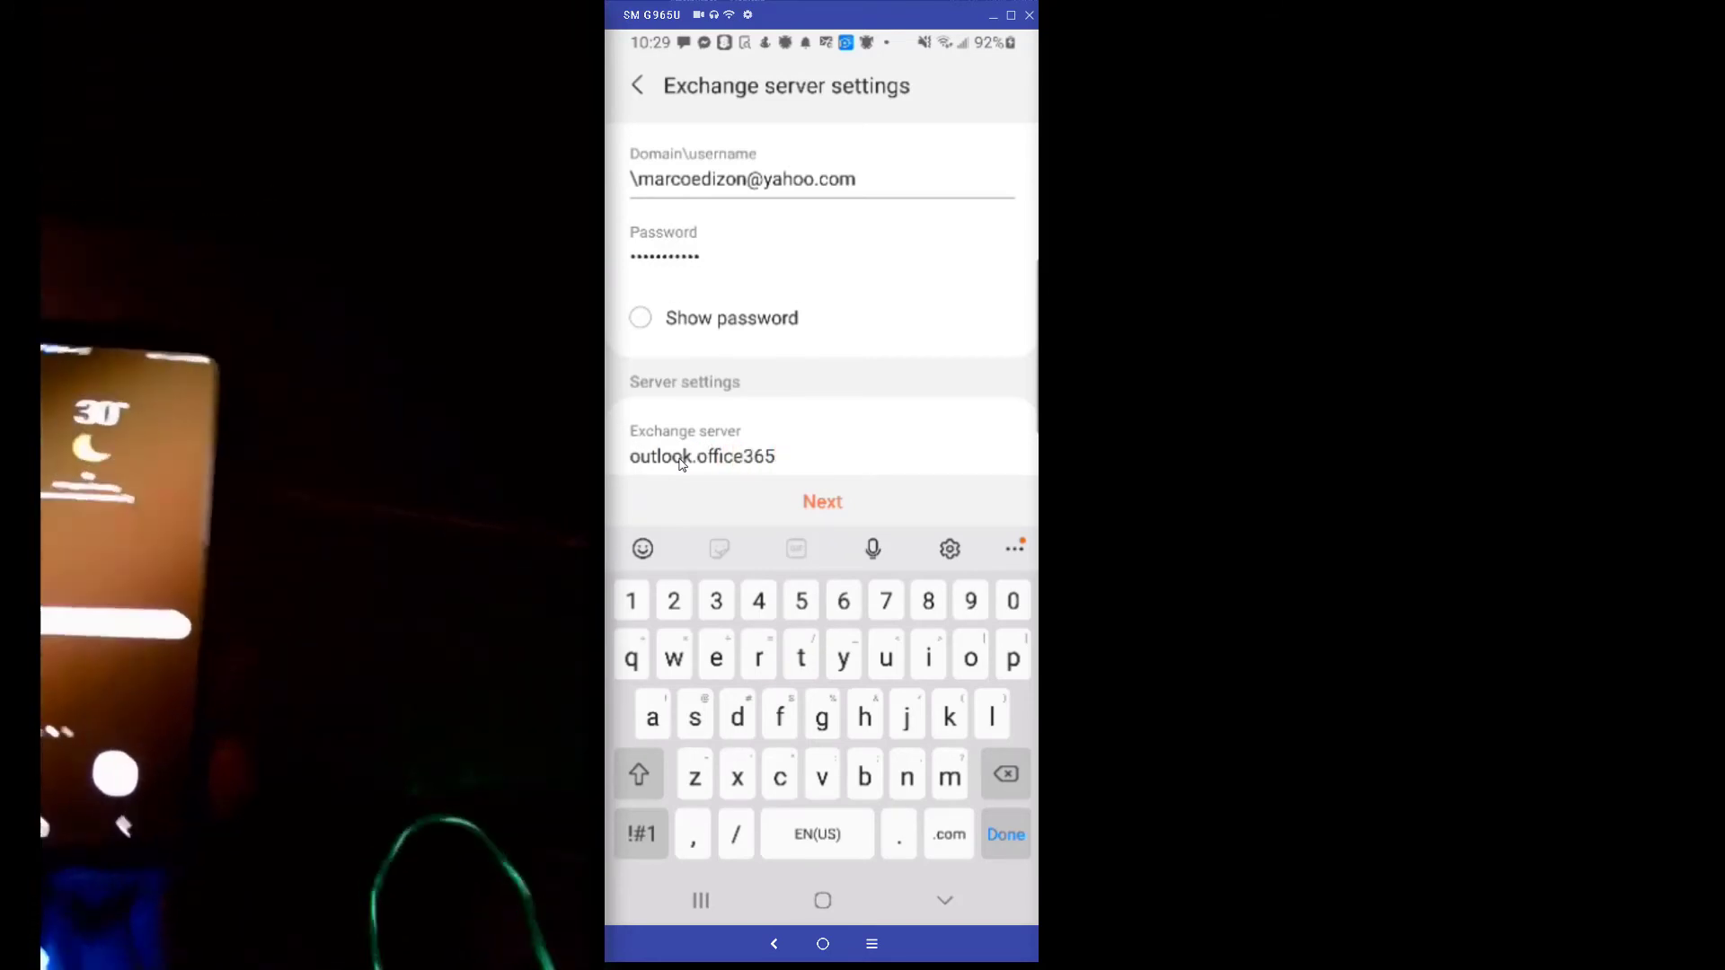
click(806, 512)
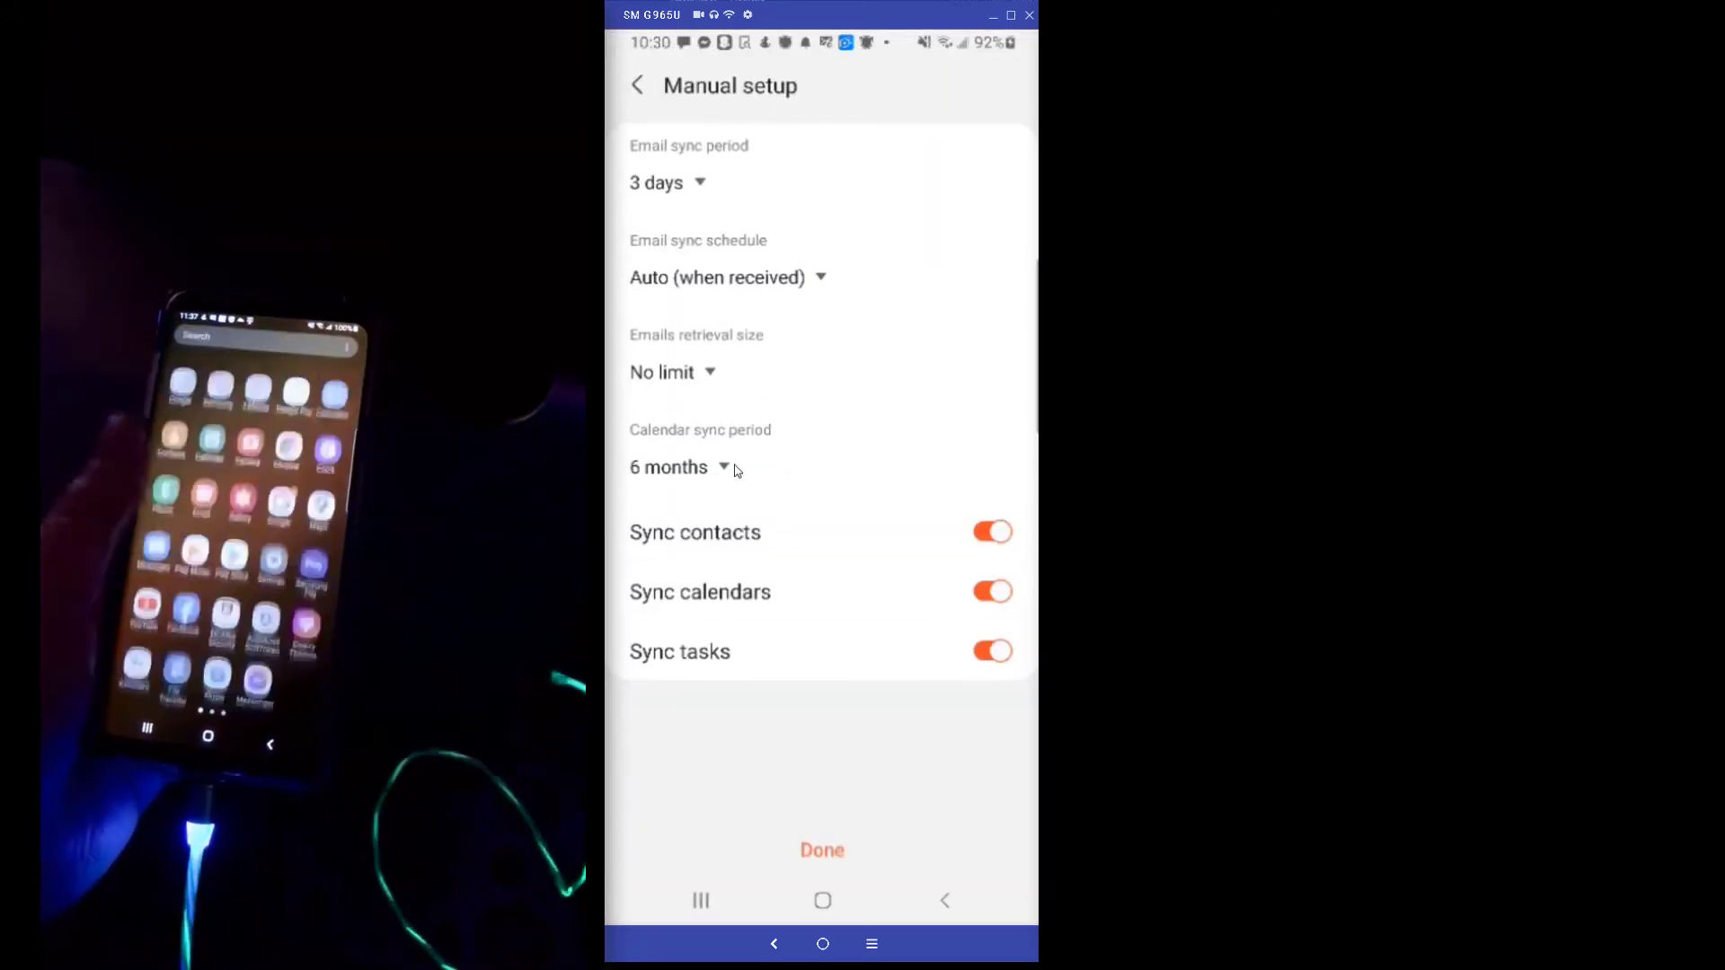
Set calendar sync to Always stay synced and email sync to 1 day, then finish setup.
click(737, 470)
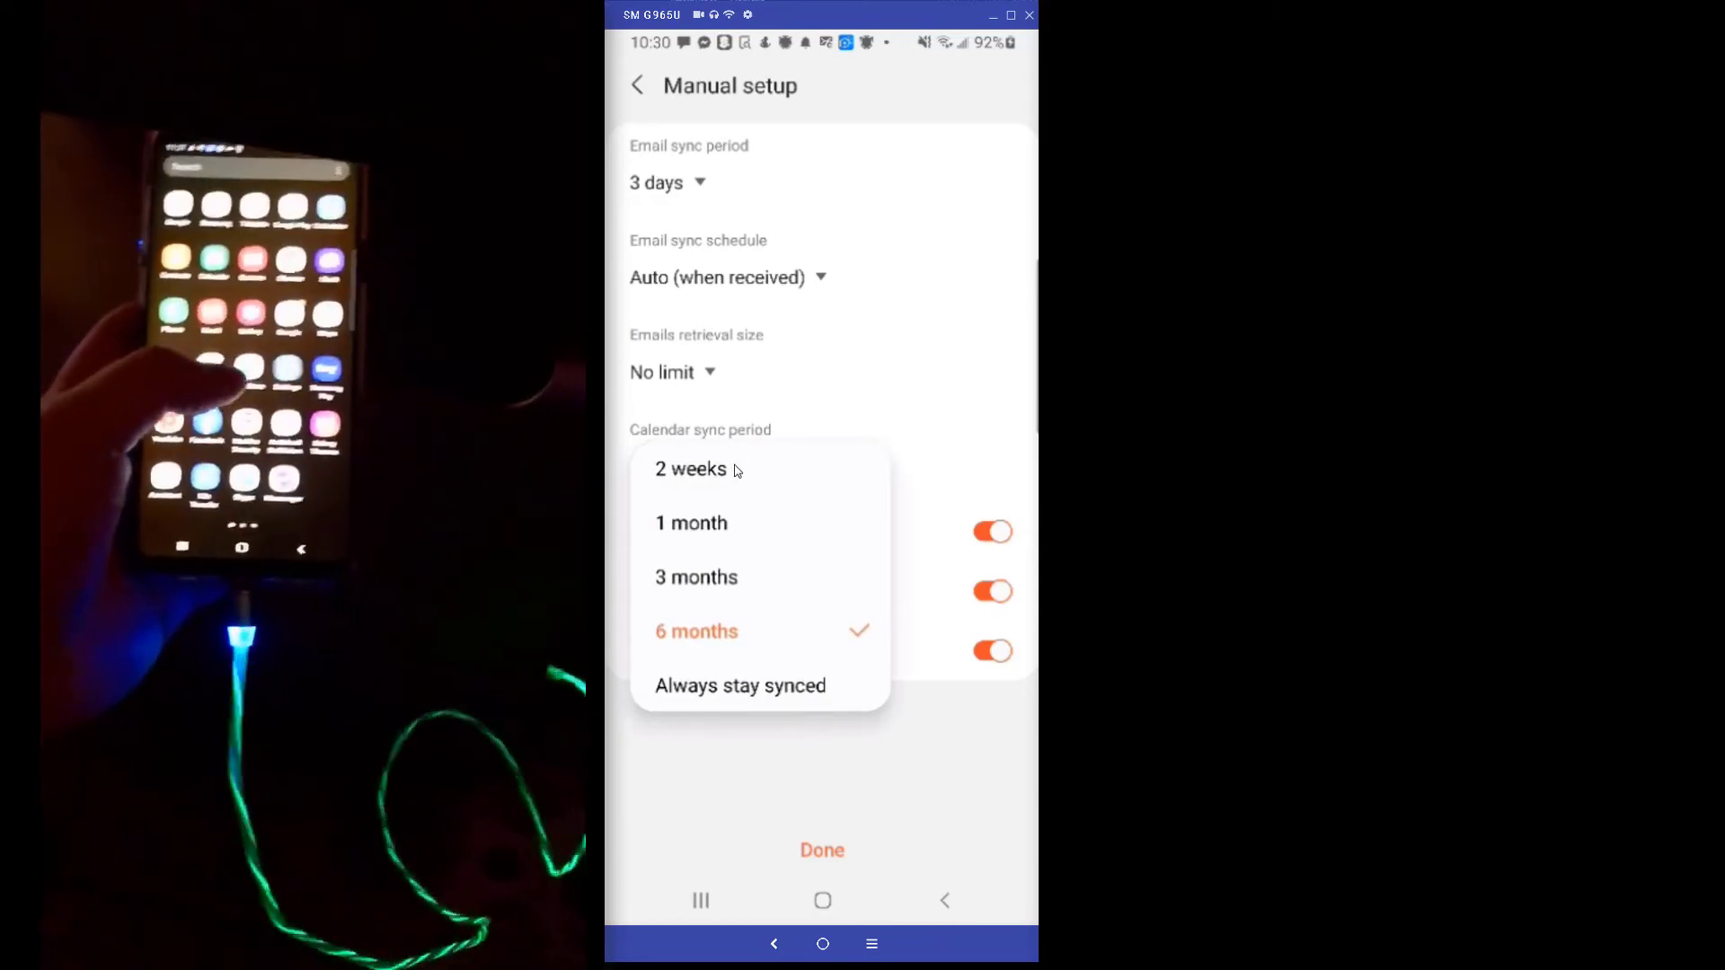
click(758, 692)
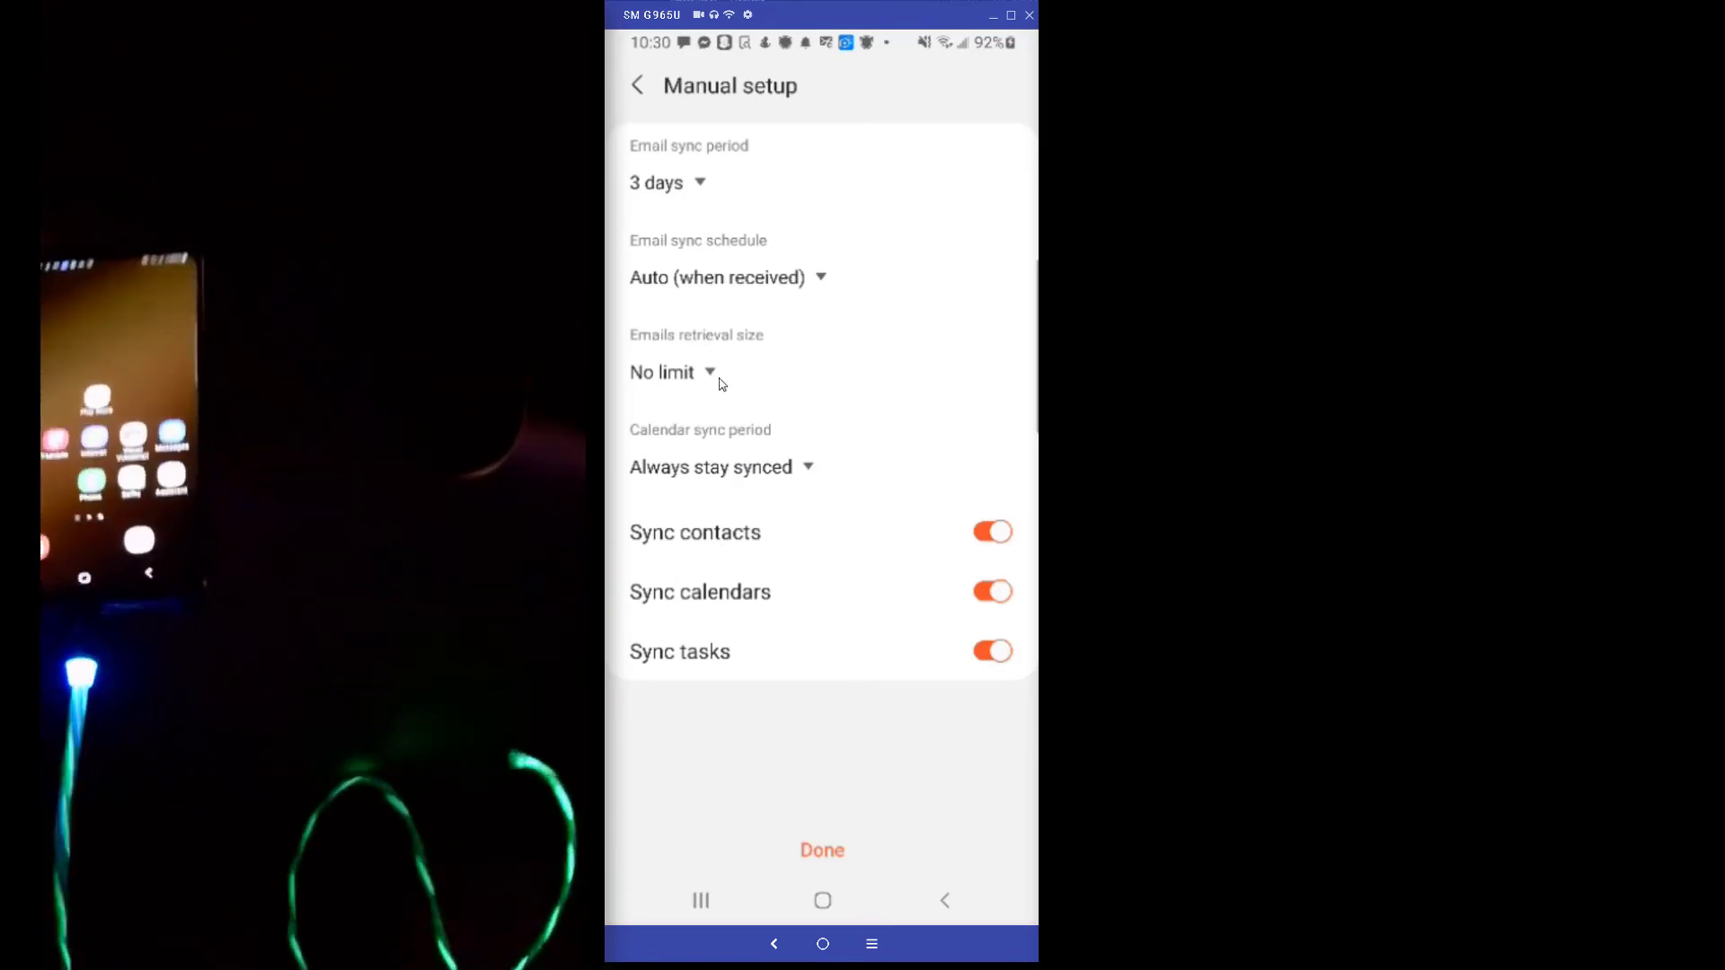
click(701, 182)
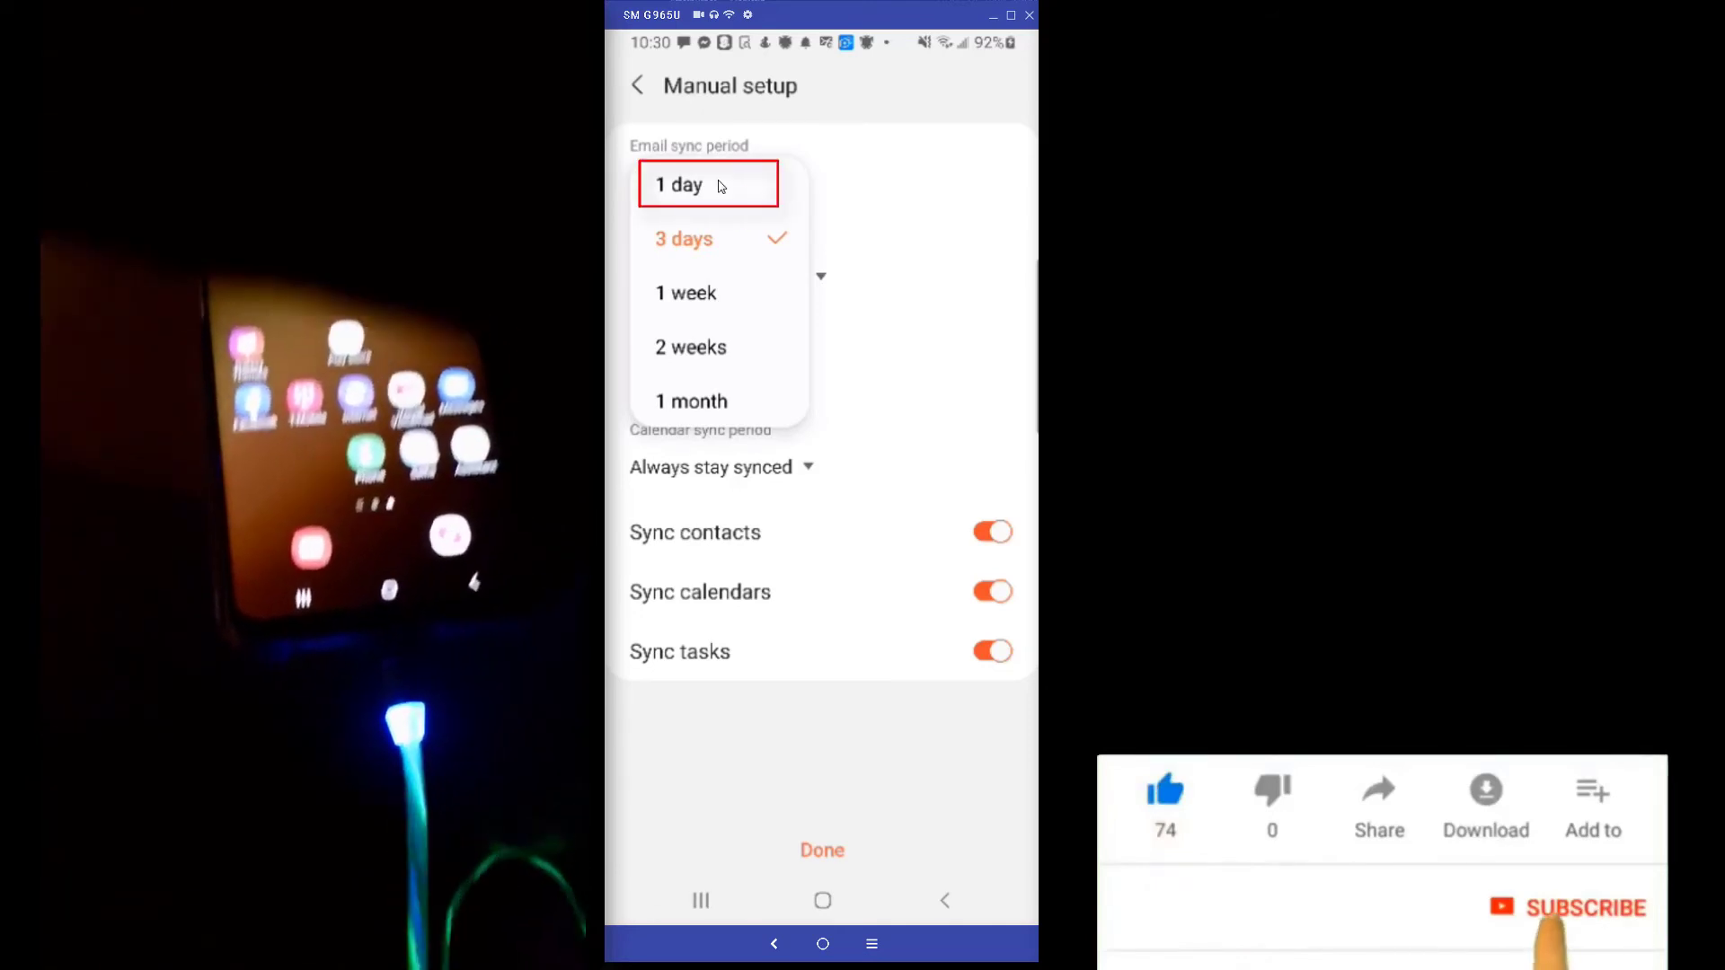
click(739, 186)
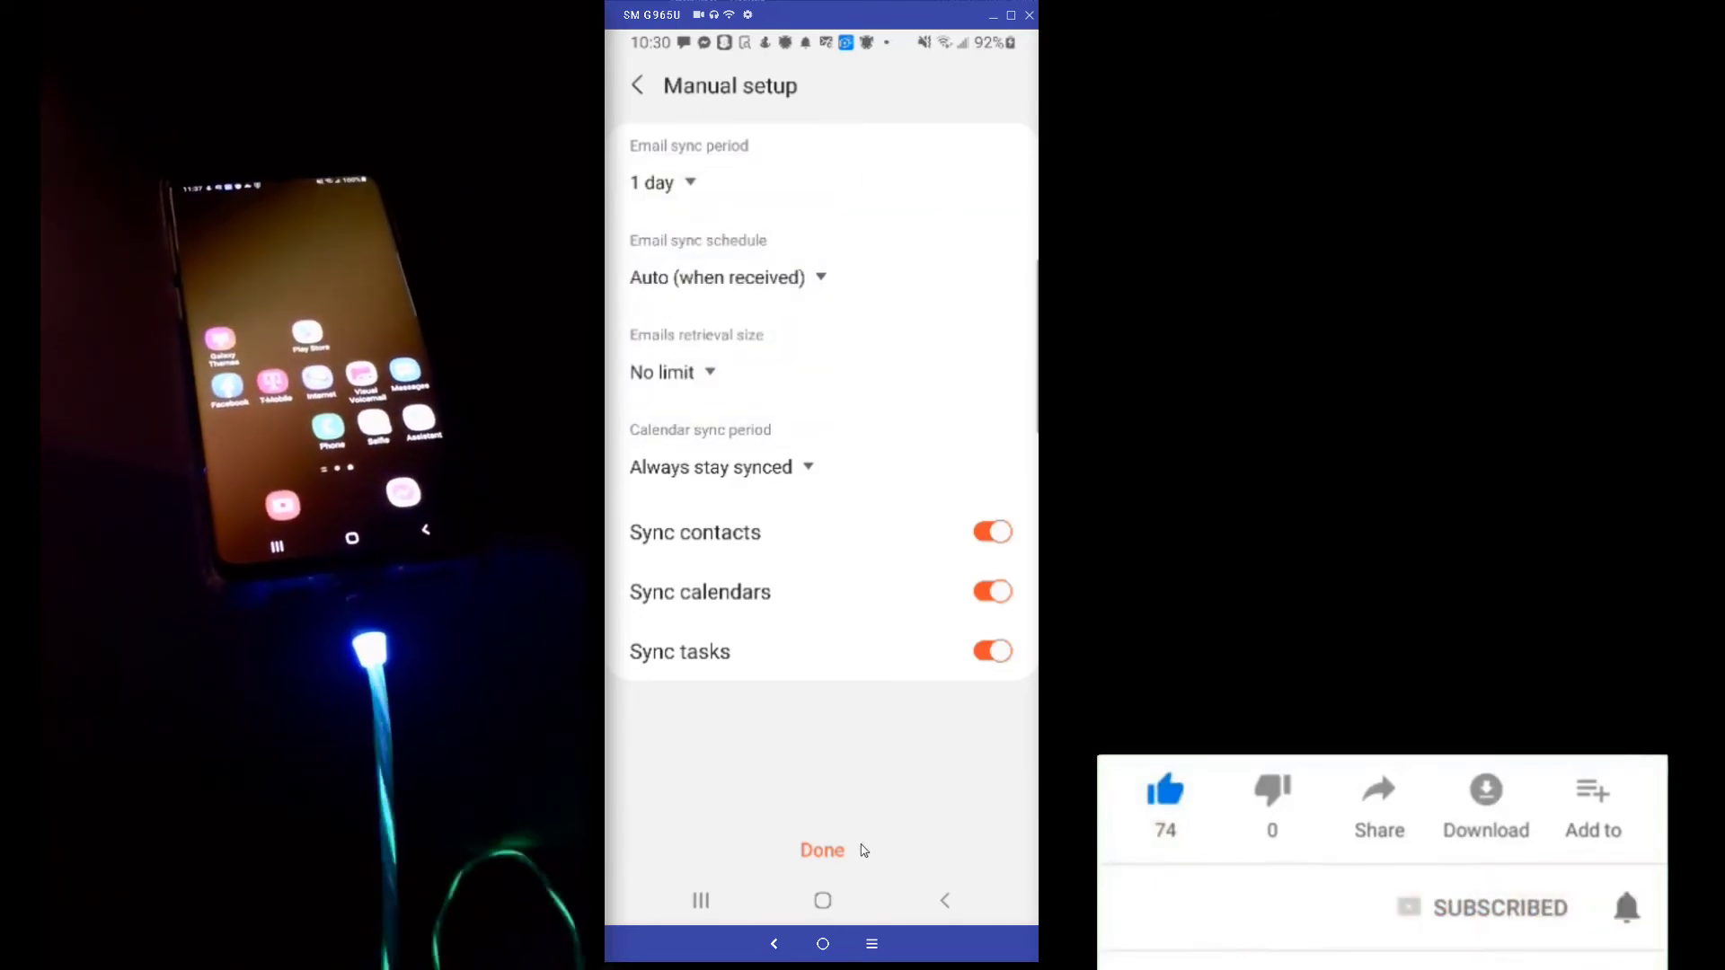
click(863, 850)
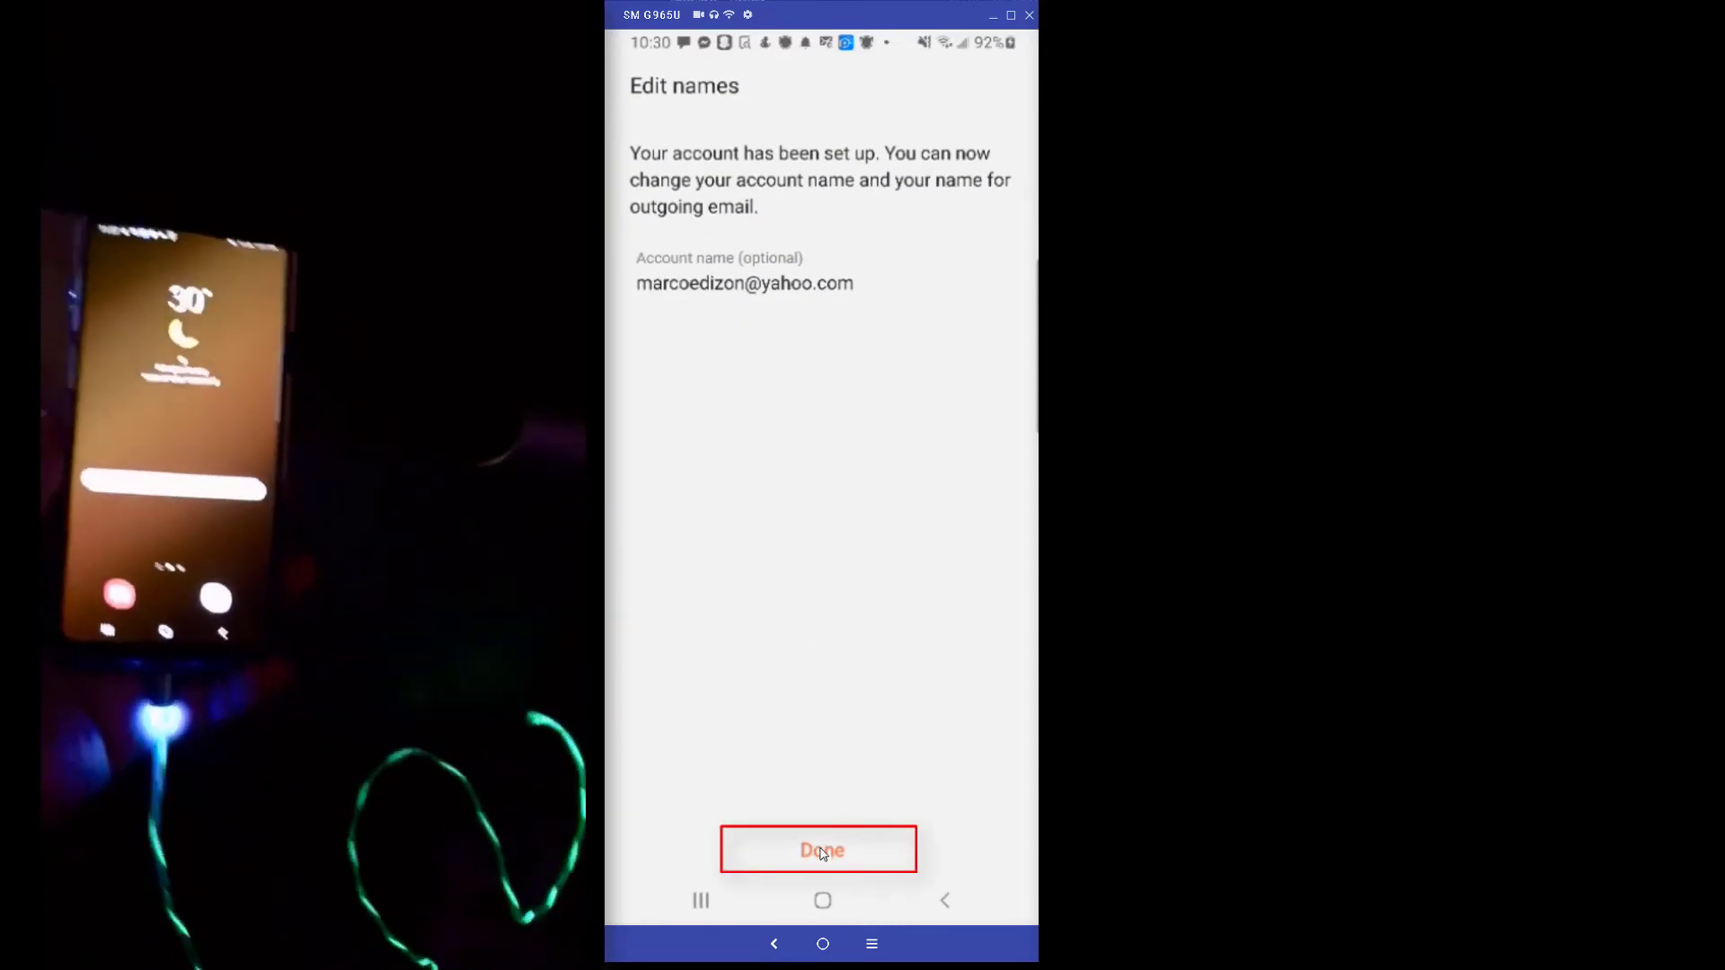
click(822, 851)
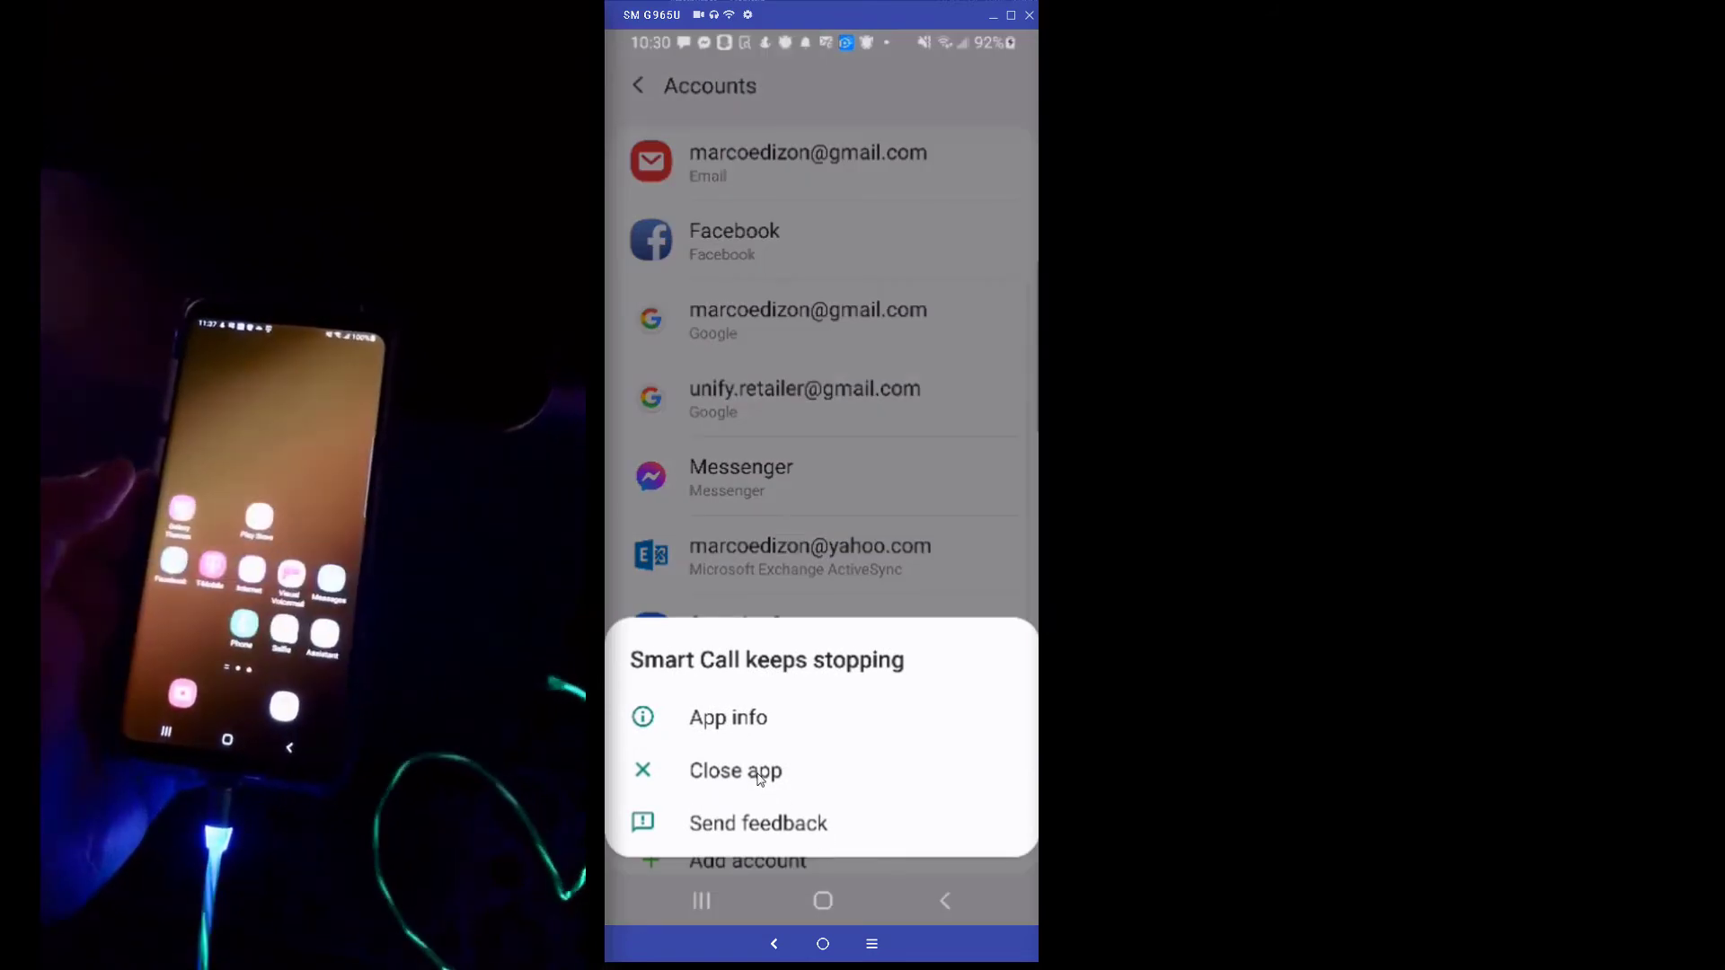
Close the Smart Call error and turn Calendar sync on for the Exchange account.
click(768, 771)
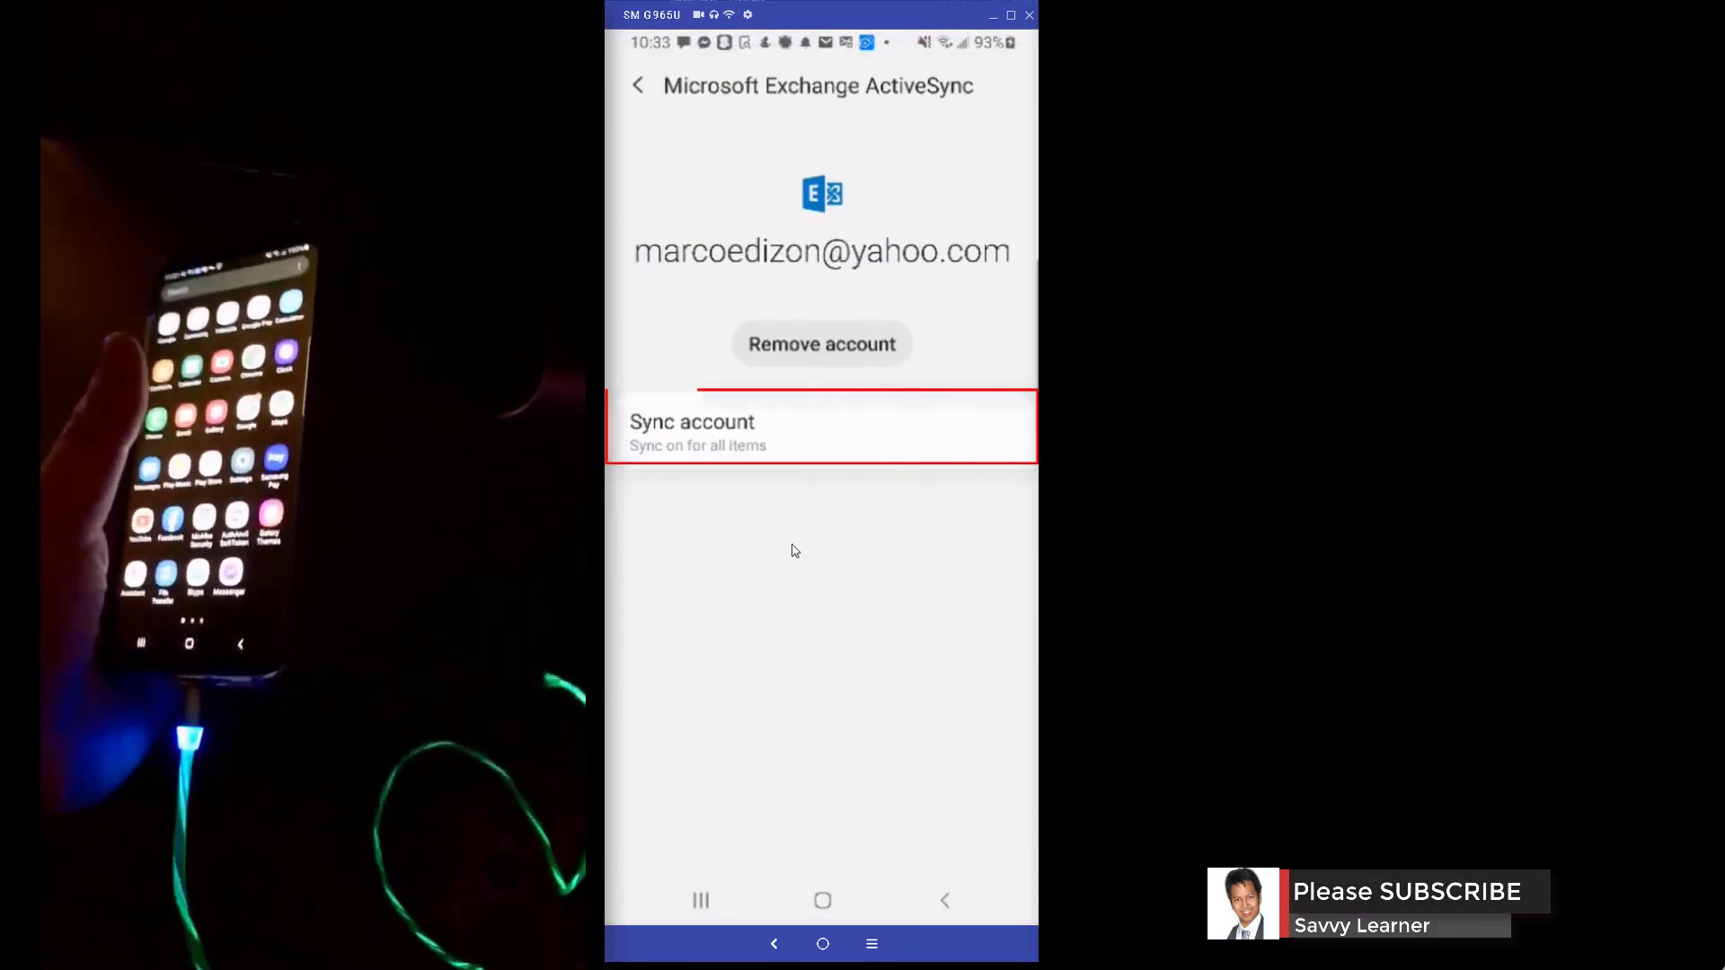
click(744, 461)
click(724, 435)
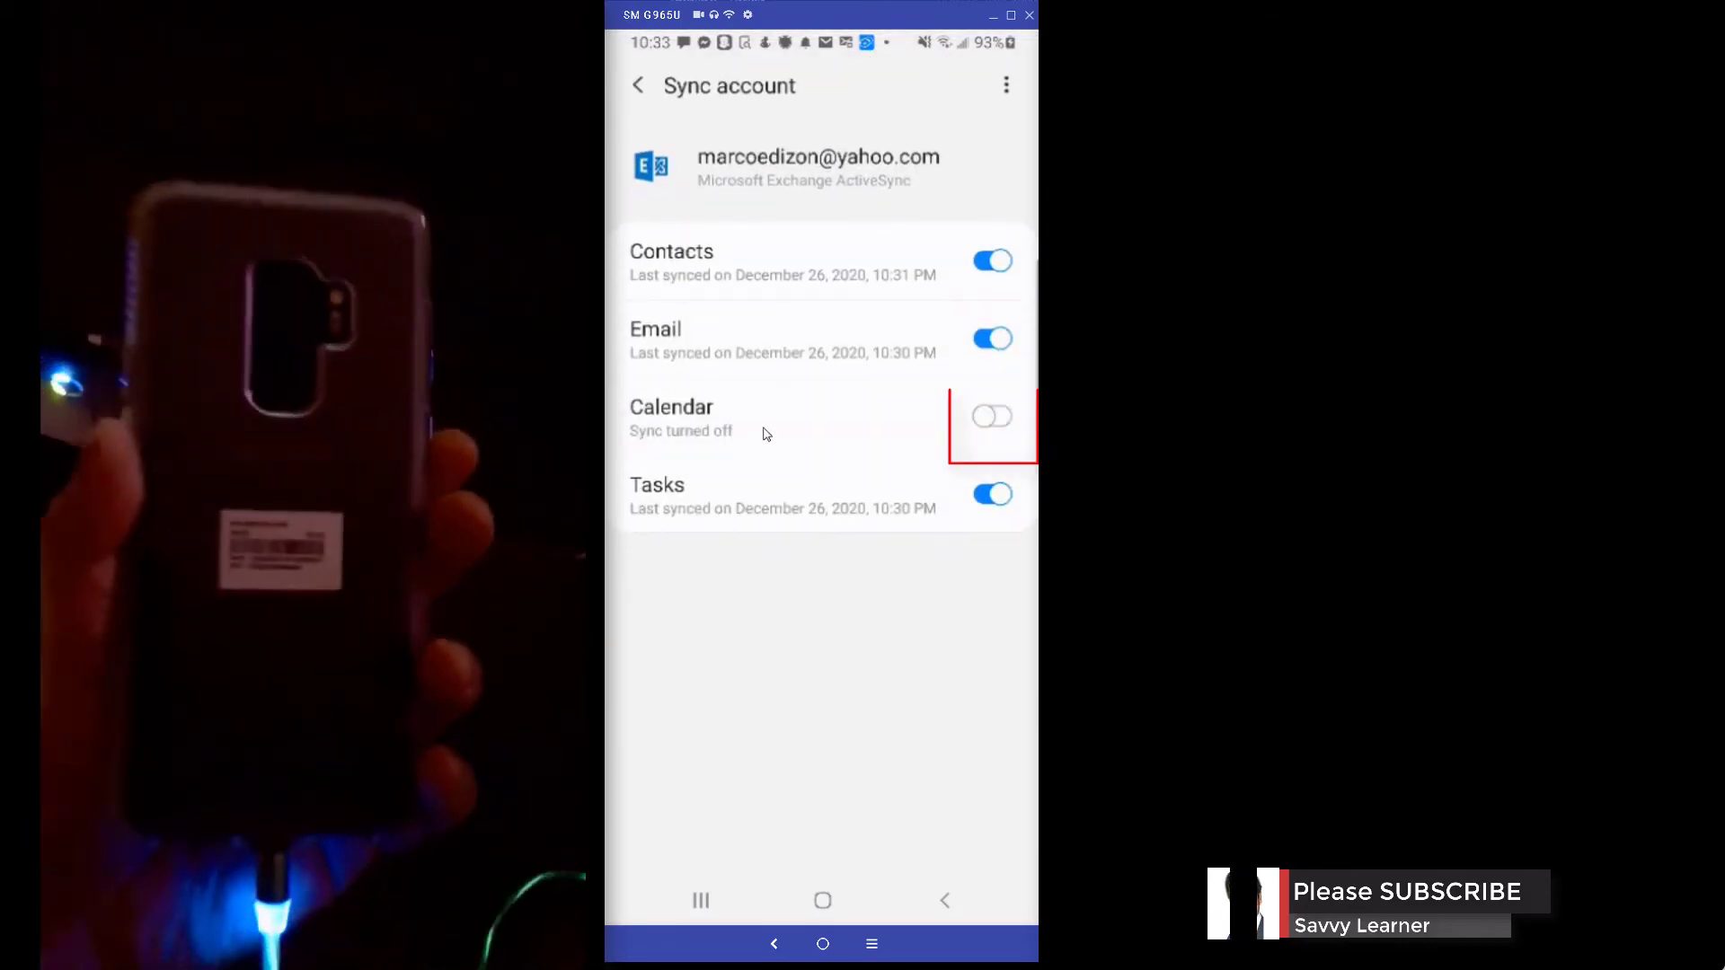
click(991, 418)
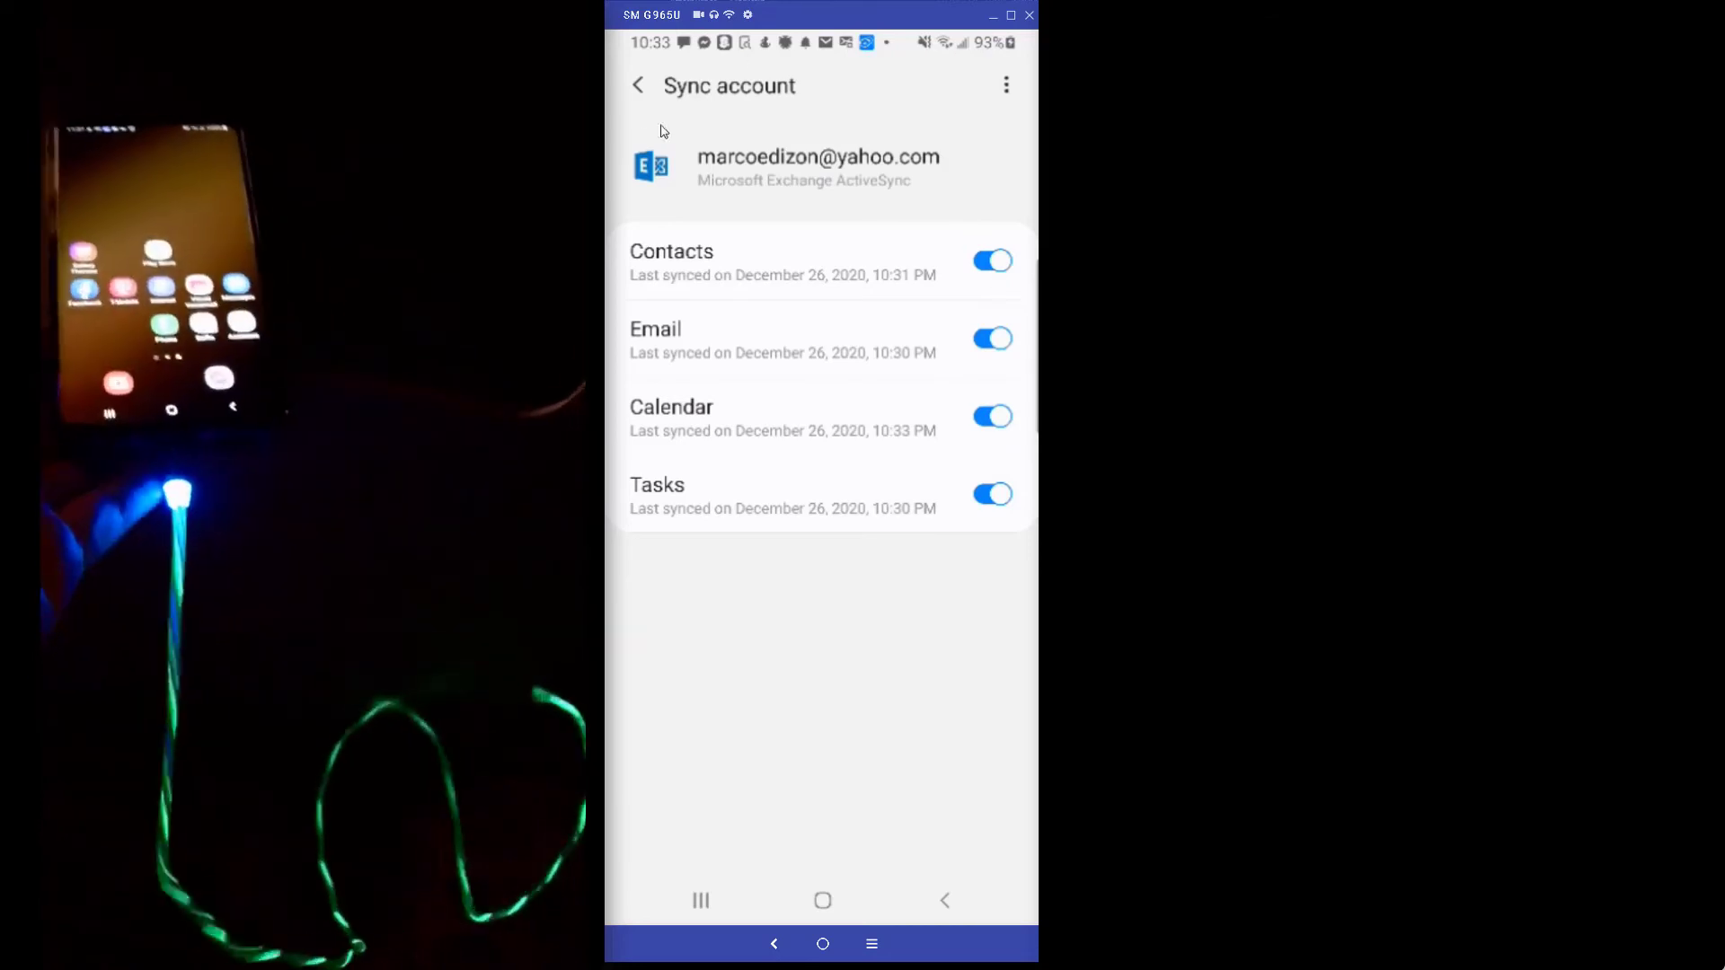
click(639, 85)
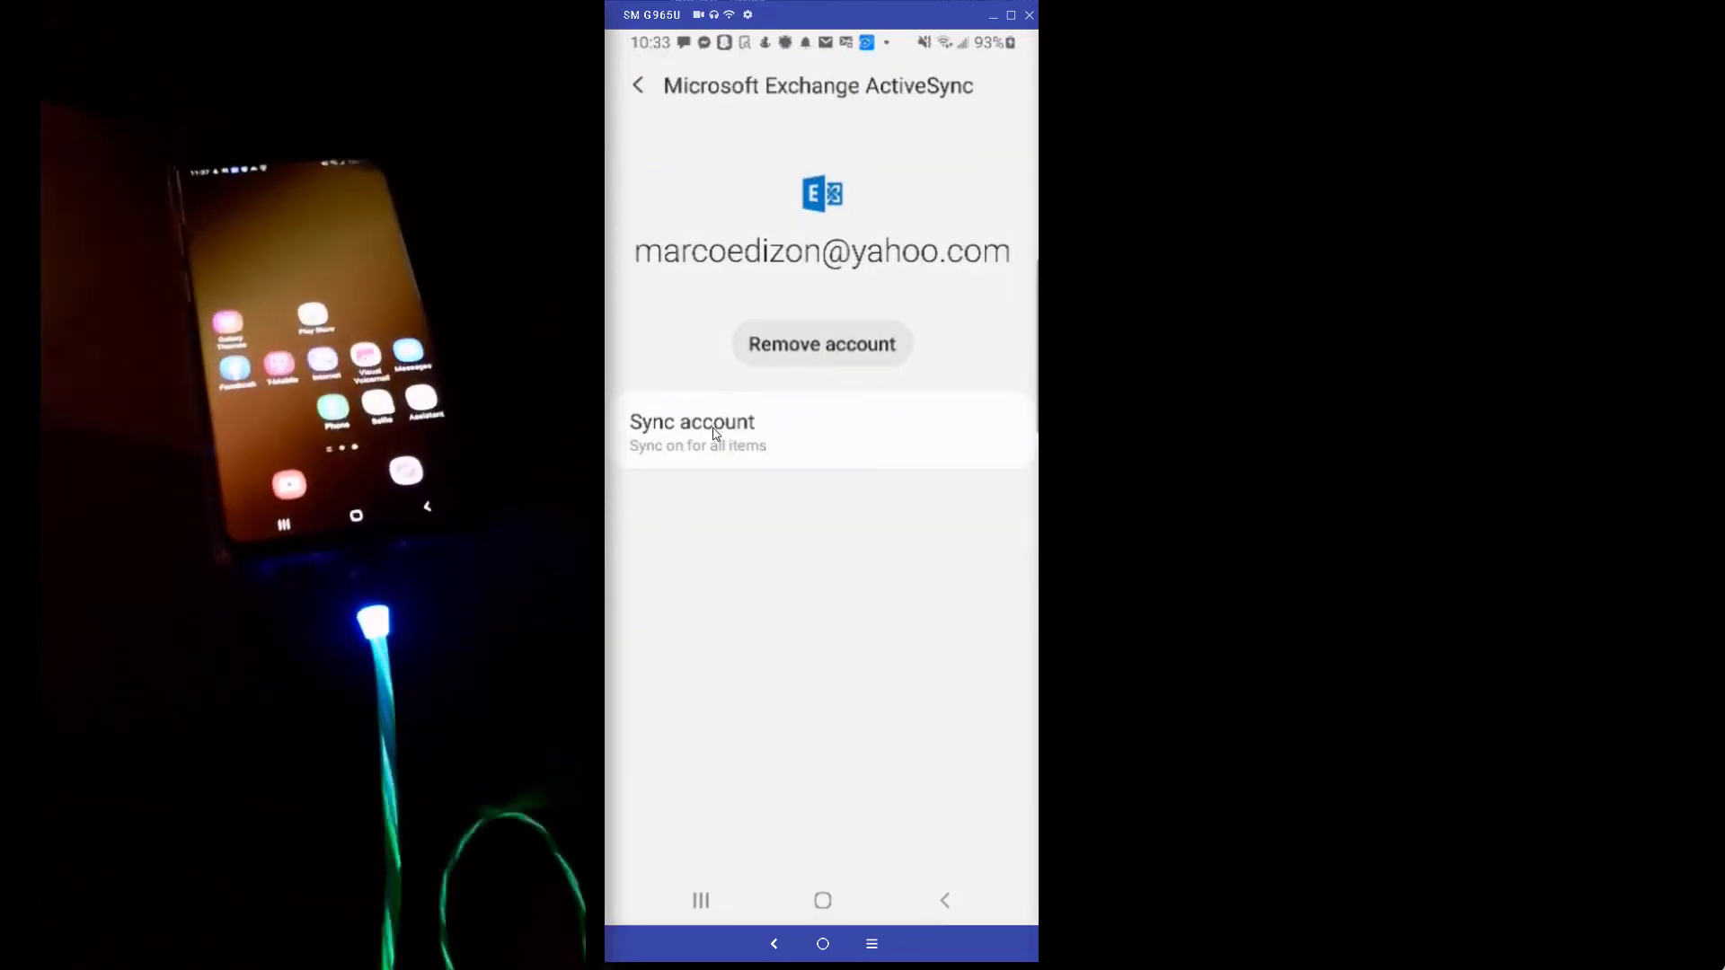
In Outlook settings, go to General > Mobile devices and choose 'Get the Outlook app for free'.
click(640, 86)
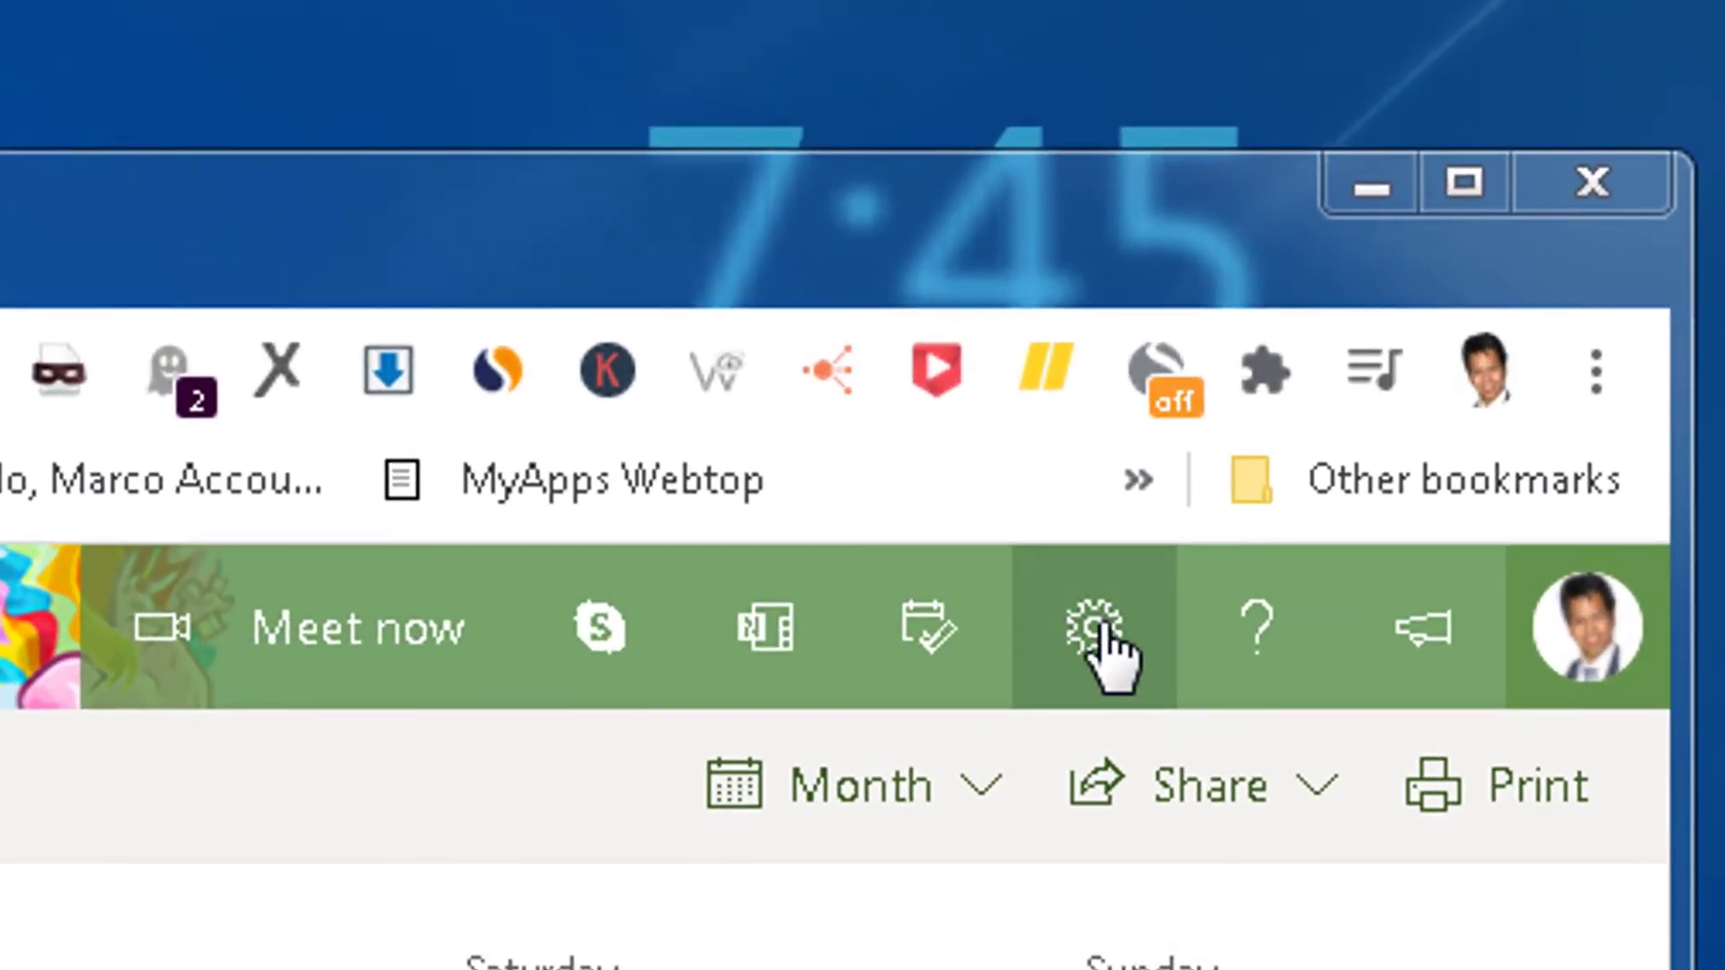
click(1078, 646)
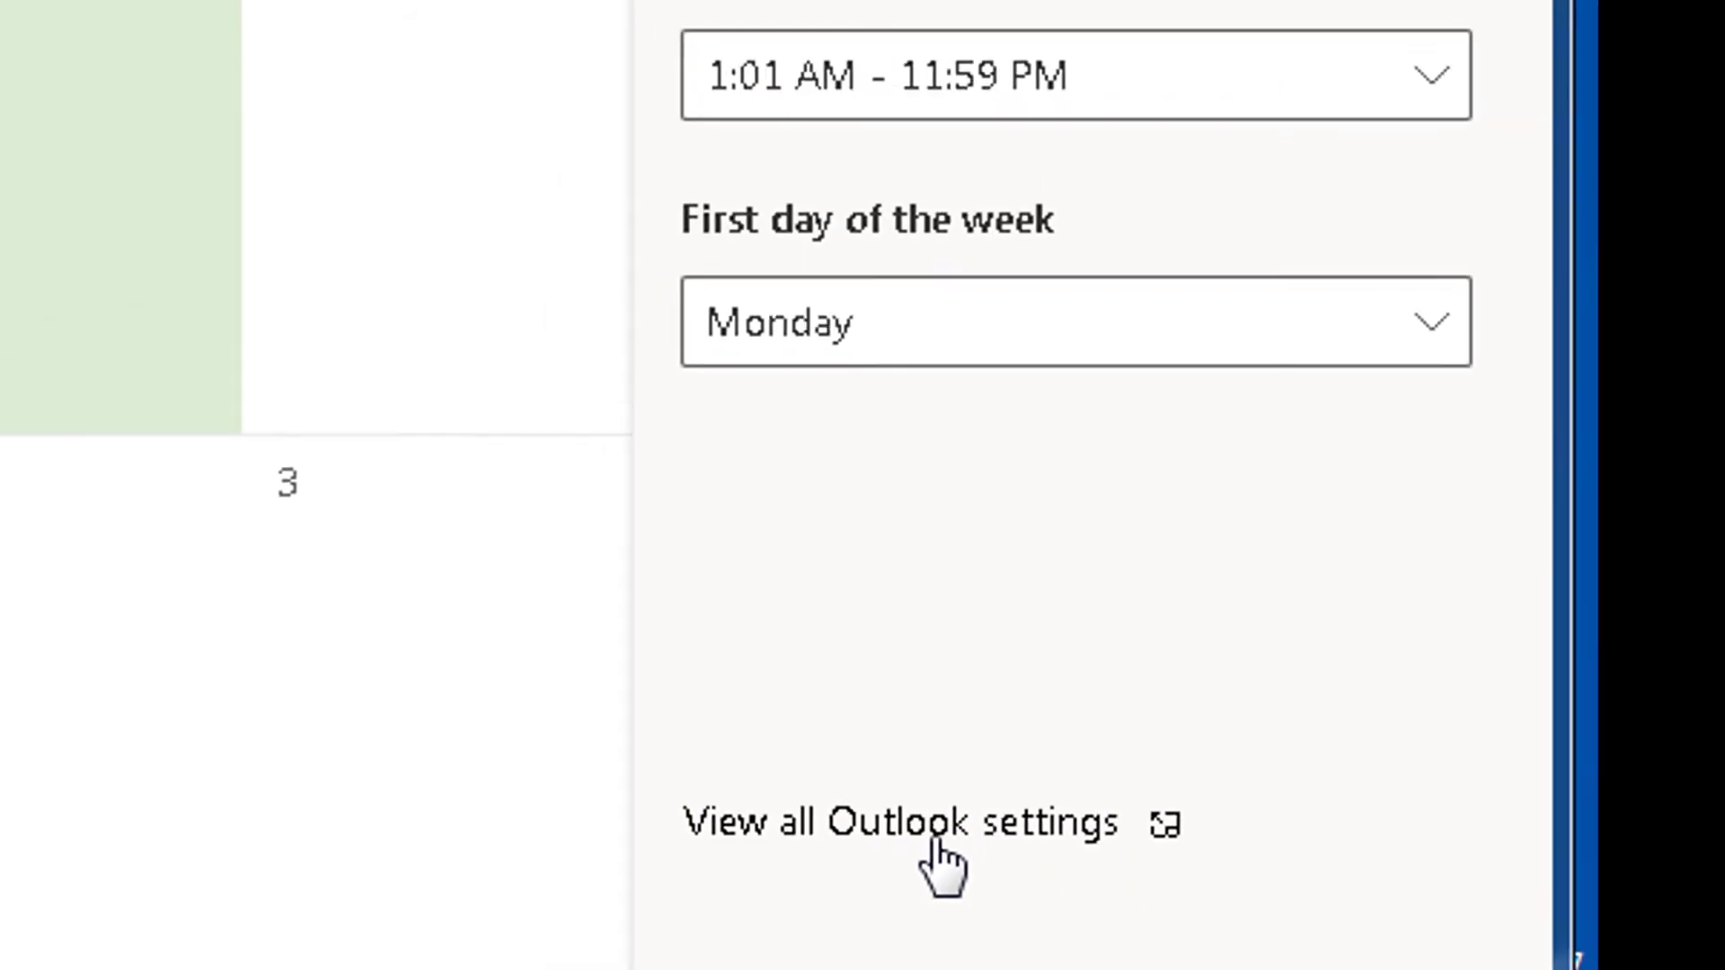
click(867, 773)
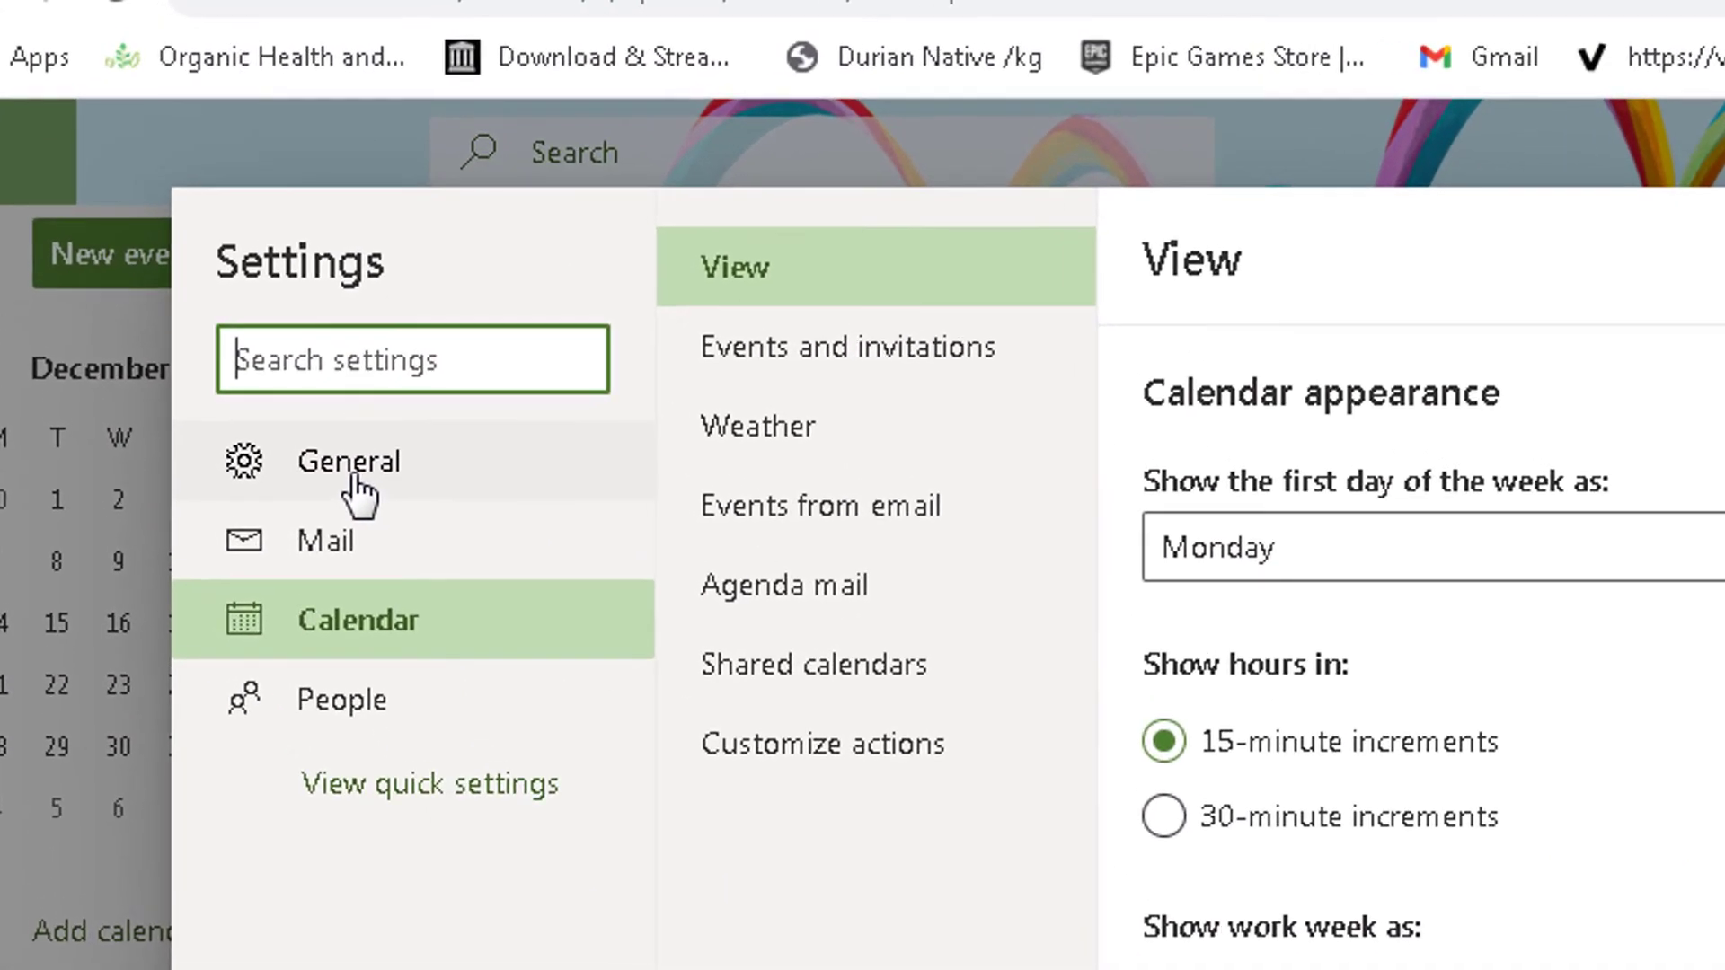
click(175, 233)
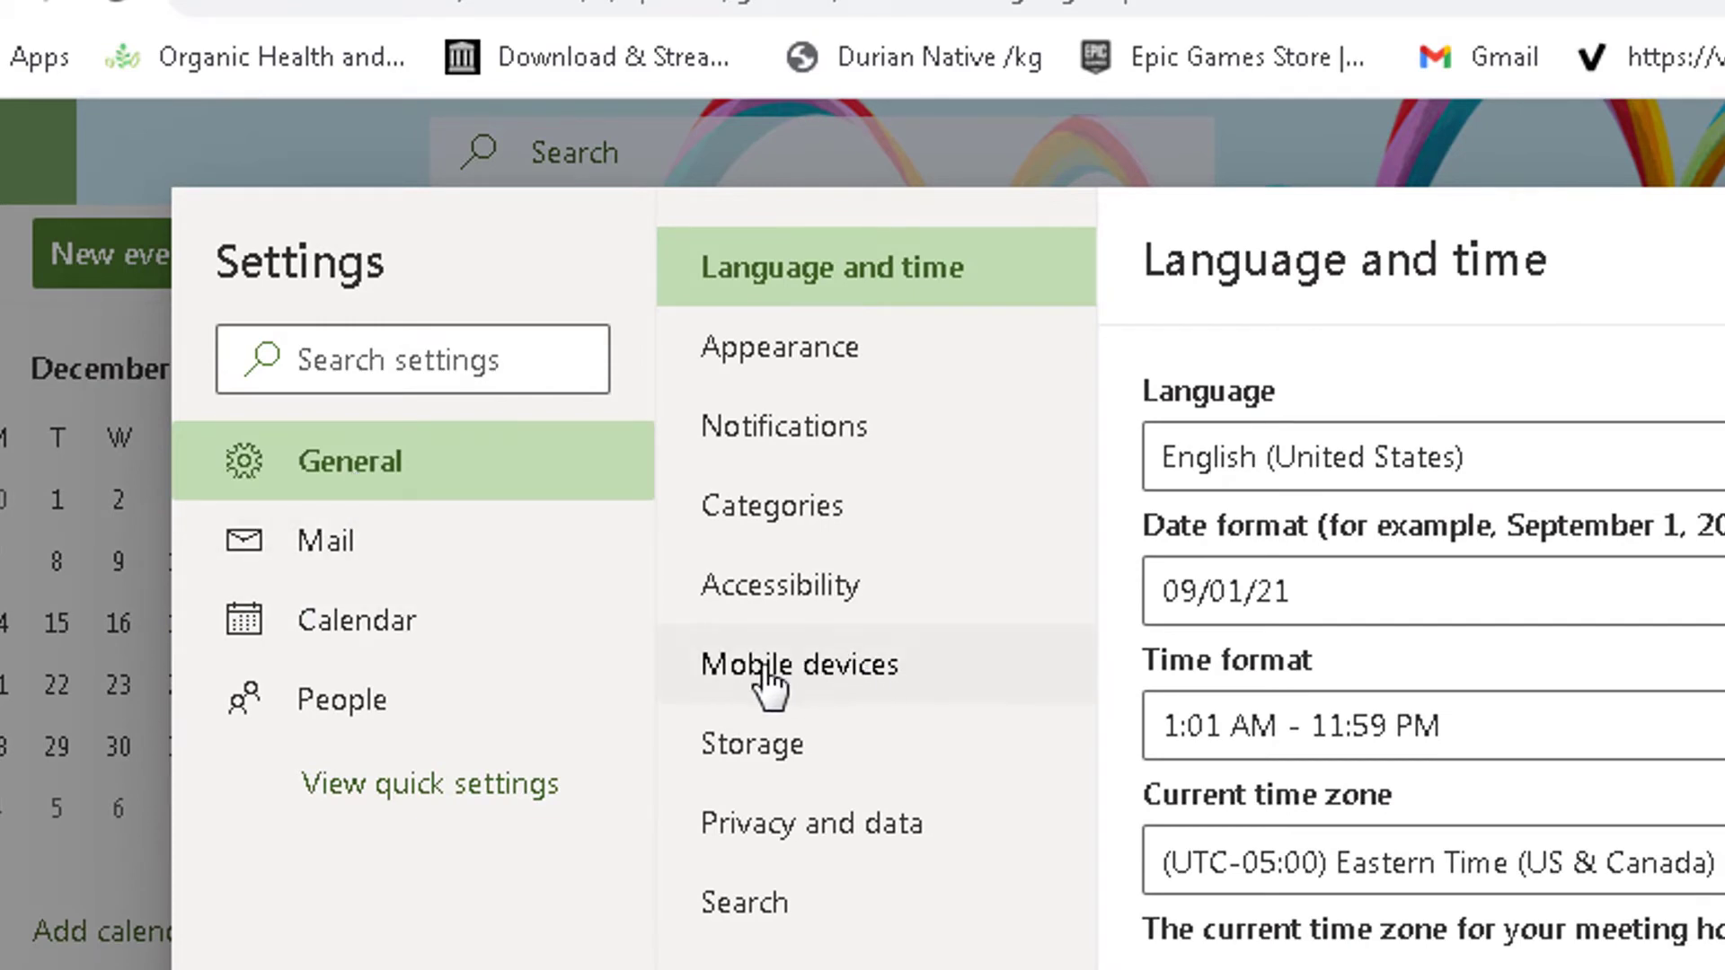
click(833, 684)
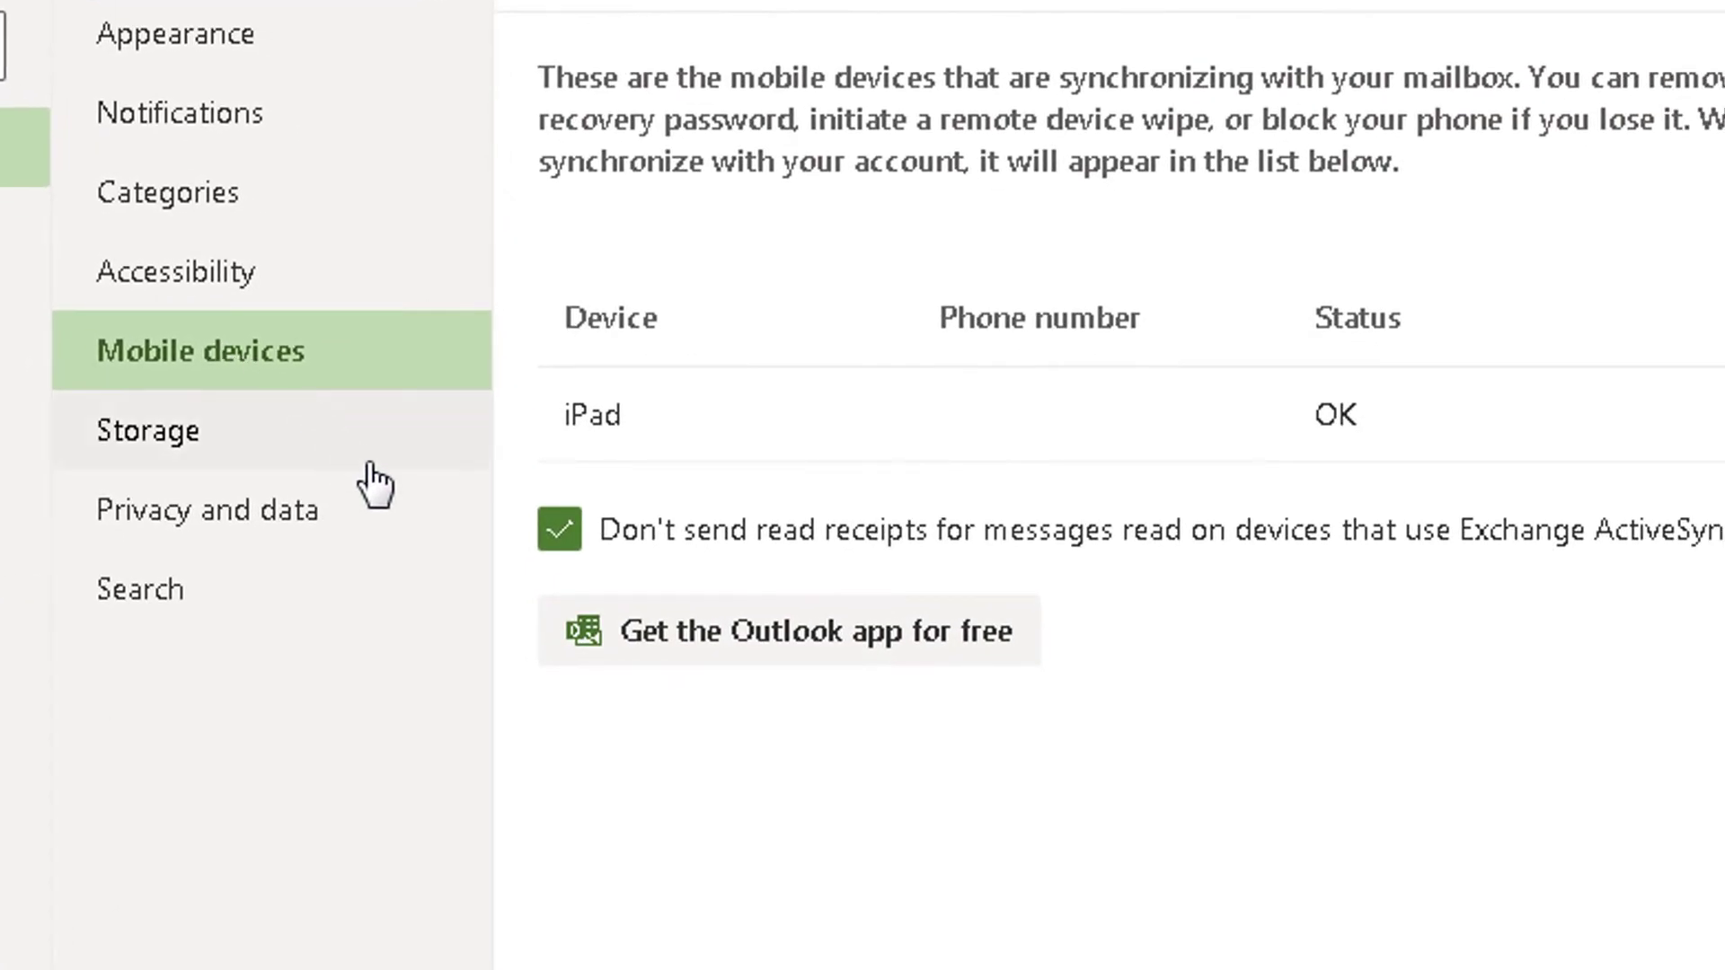
click(750, 635)
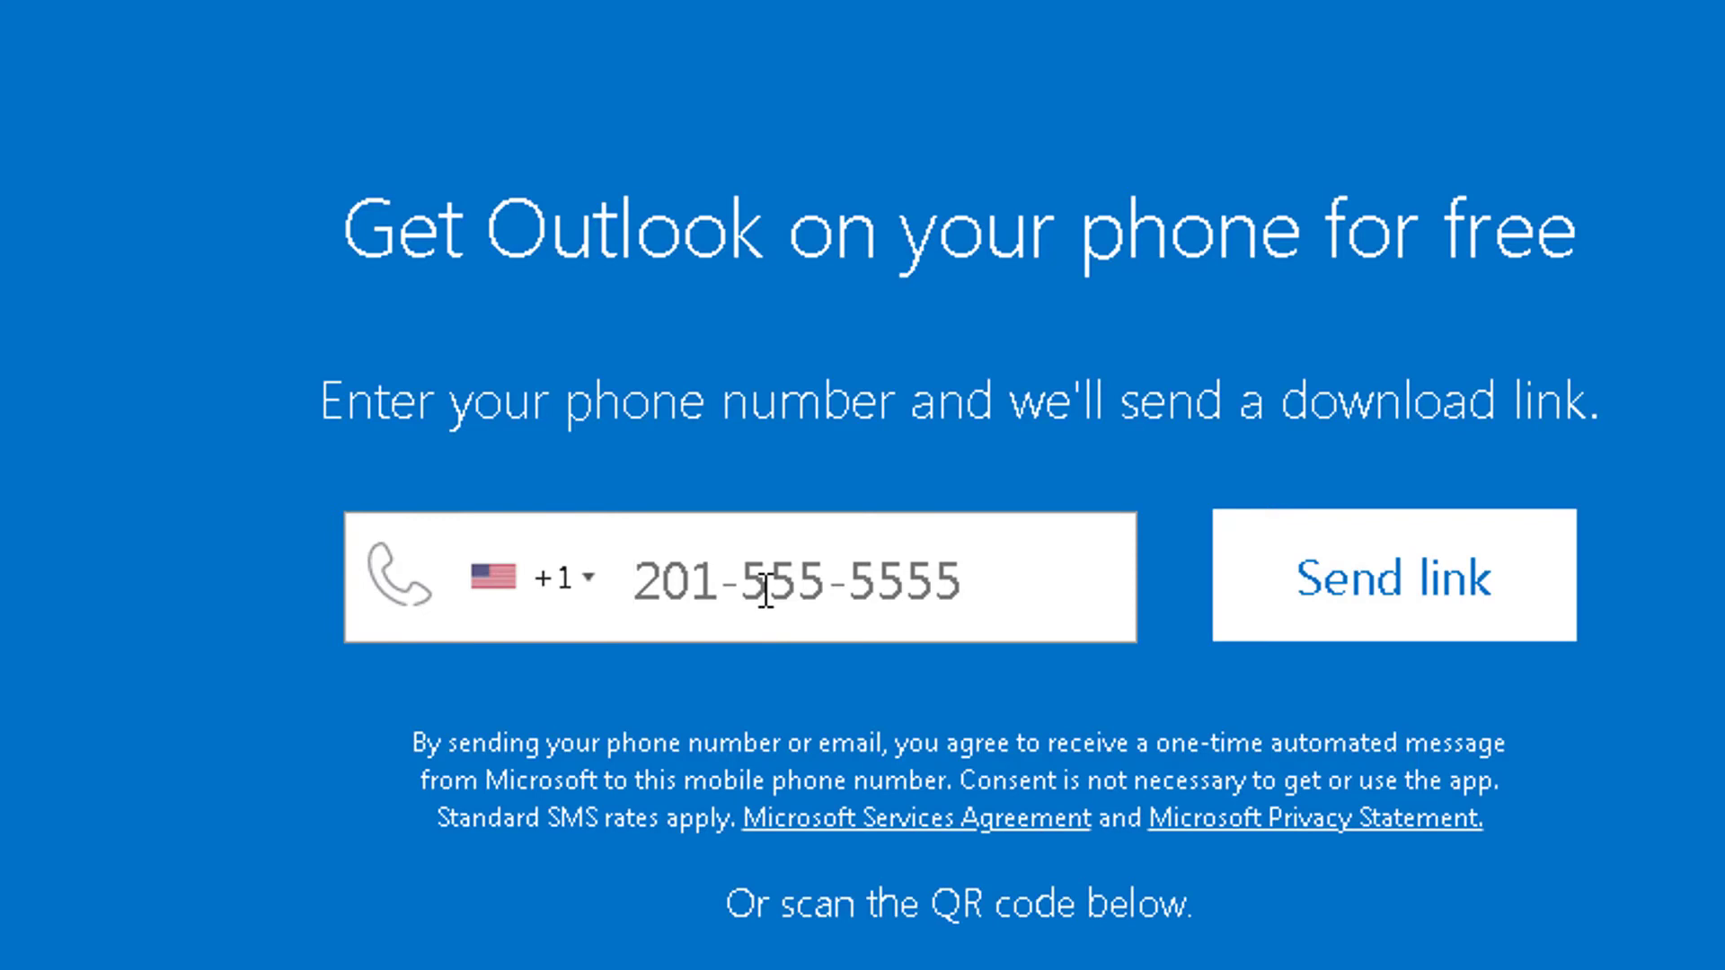
Enter the phone number, send the download link, and open the incoming text on the phone.
click(765, 593)
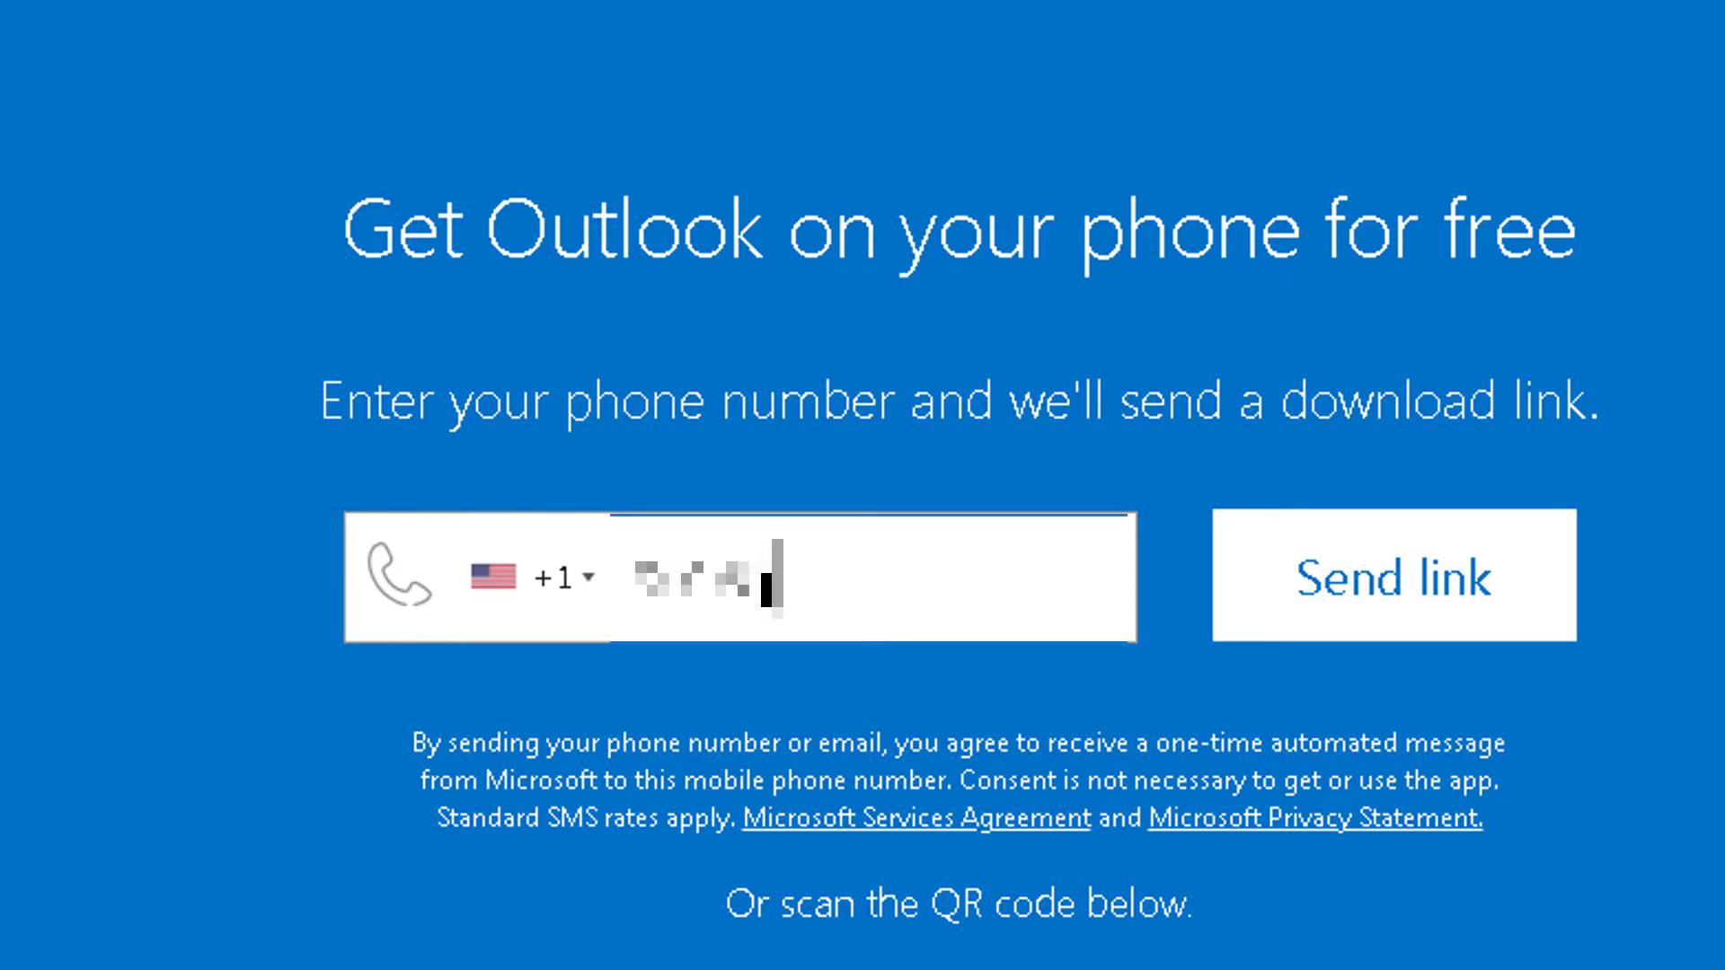
click(1352, 615)
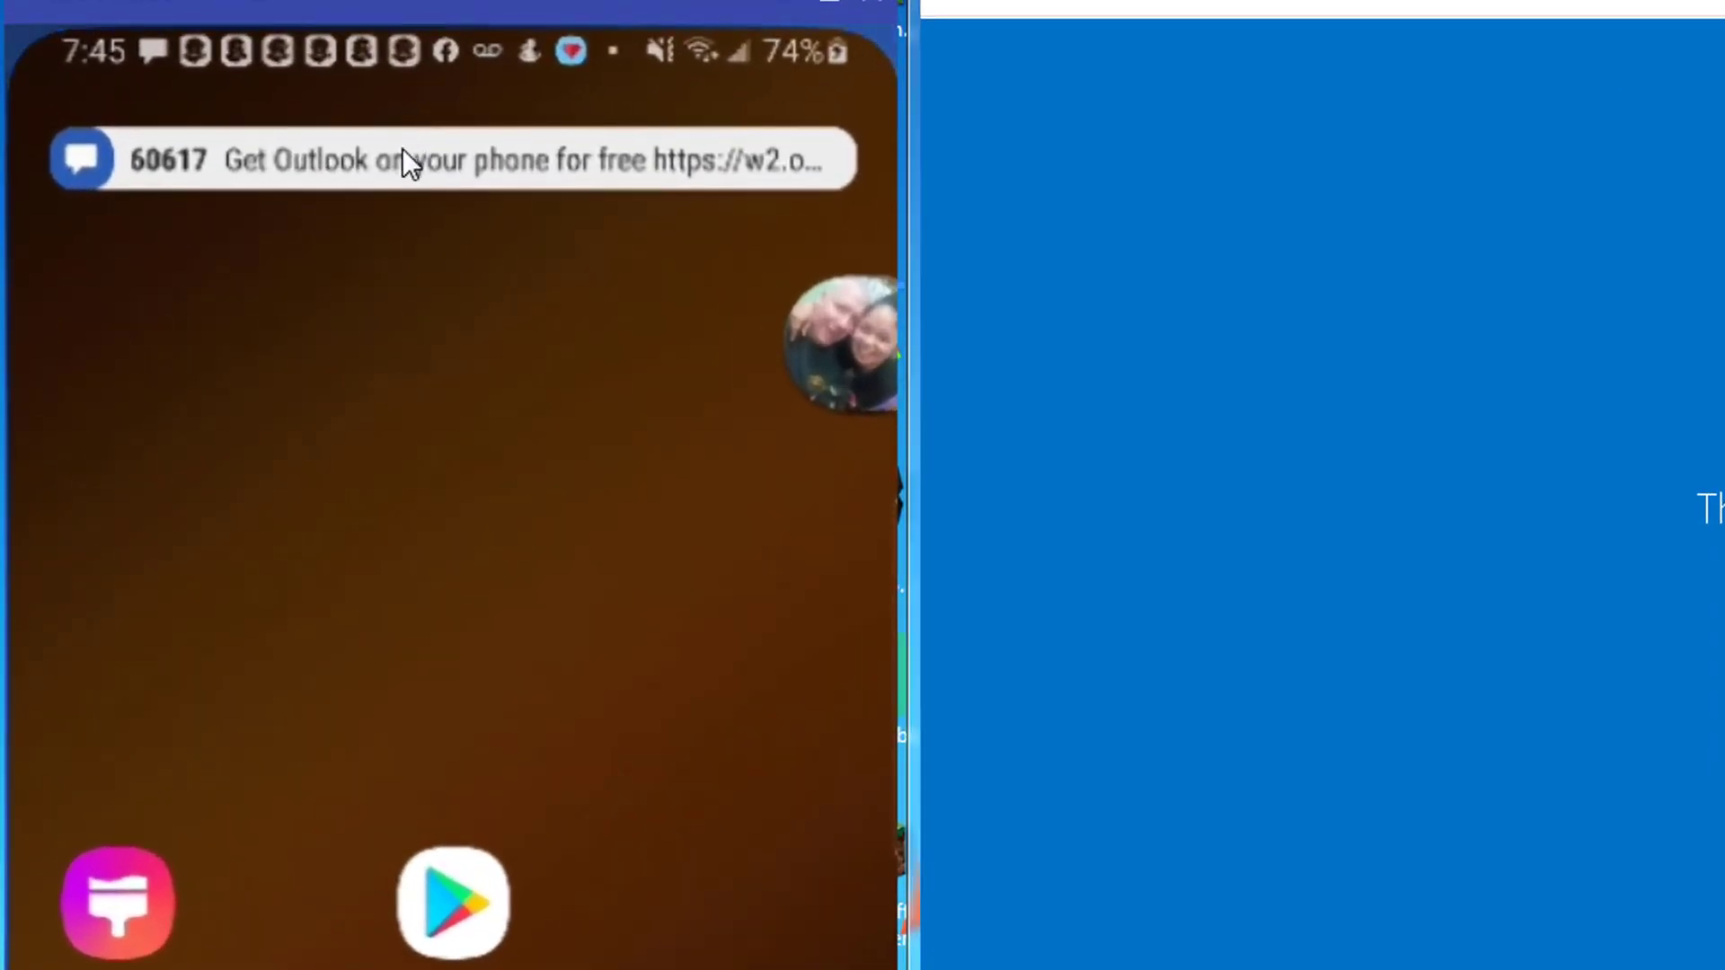
click(402, 160)
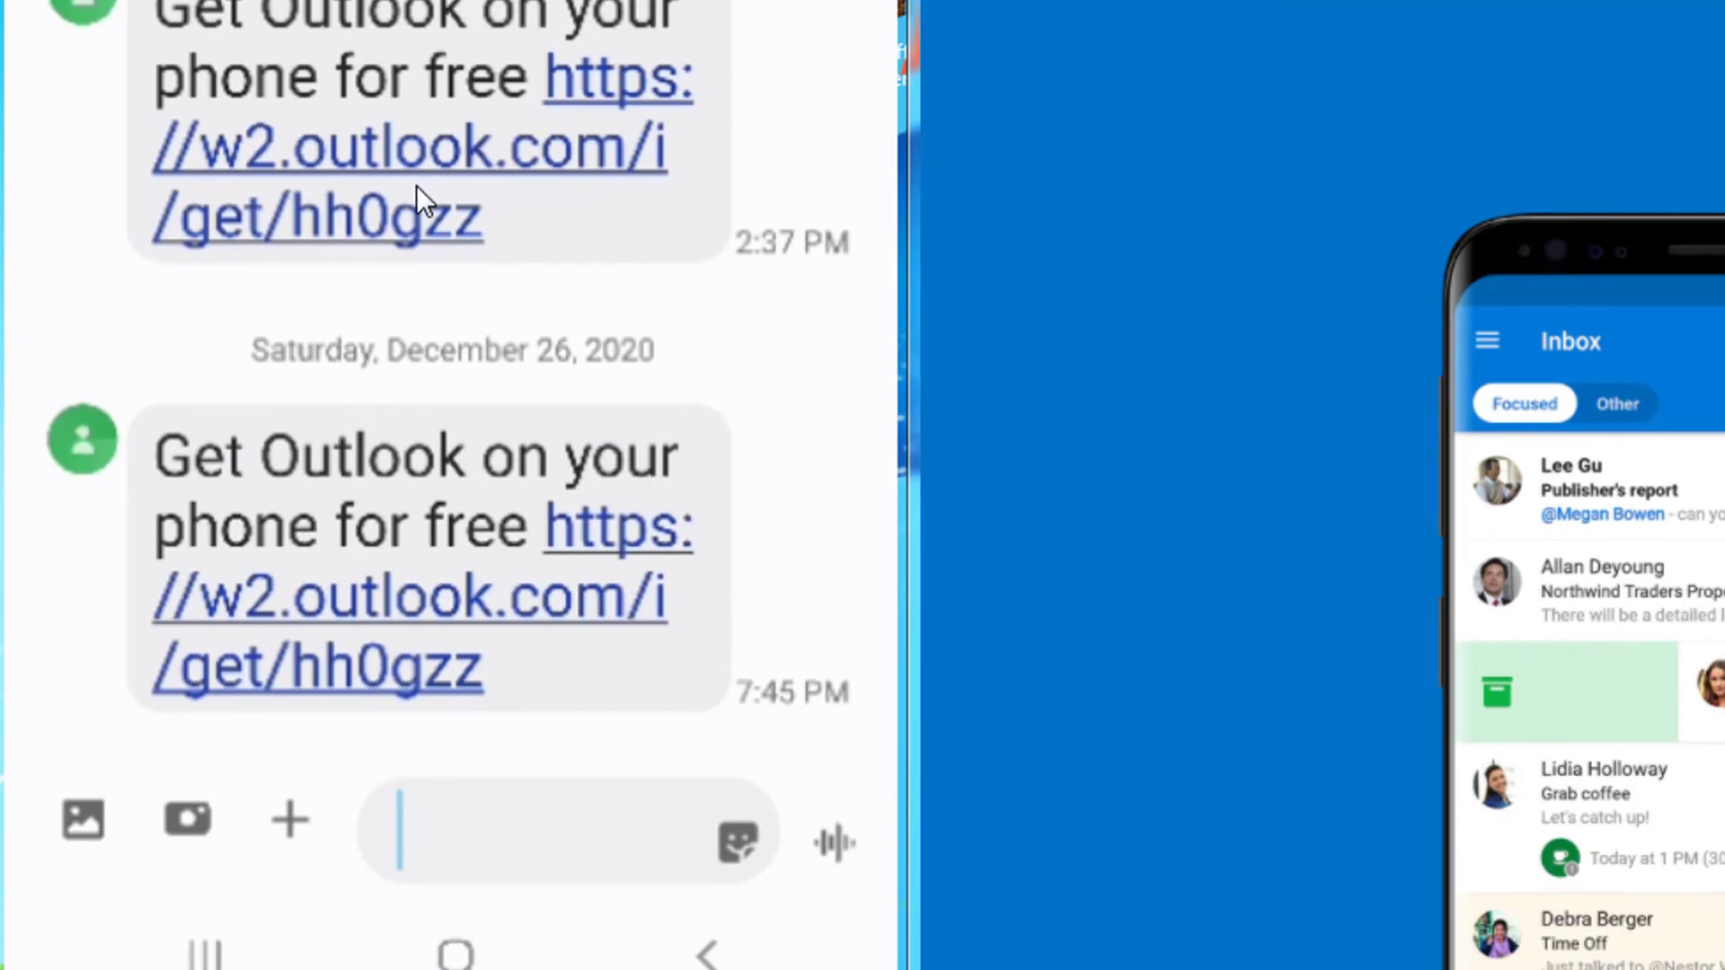
Install Microsoft Outlook from the texted Play Store link and launch it on the phone.
click(428, 595)
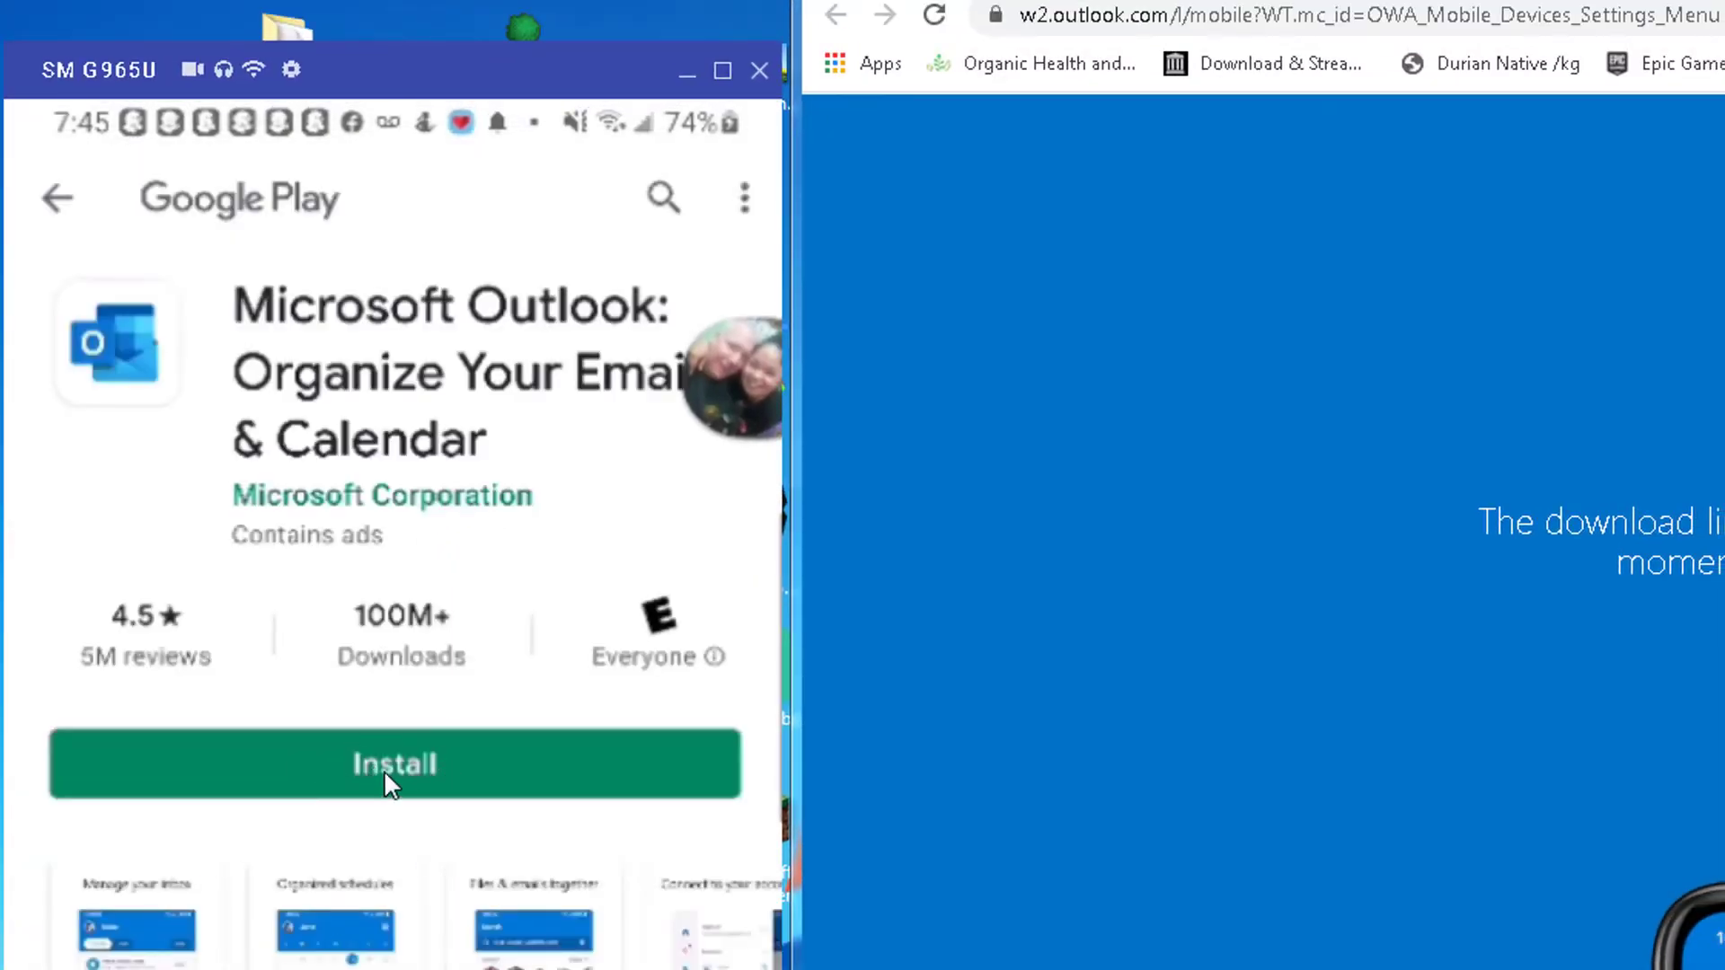
click(385, 771)
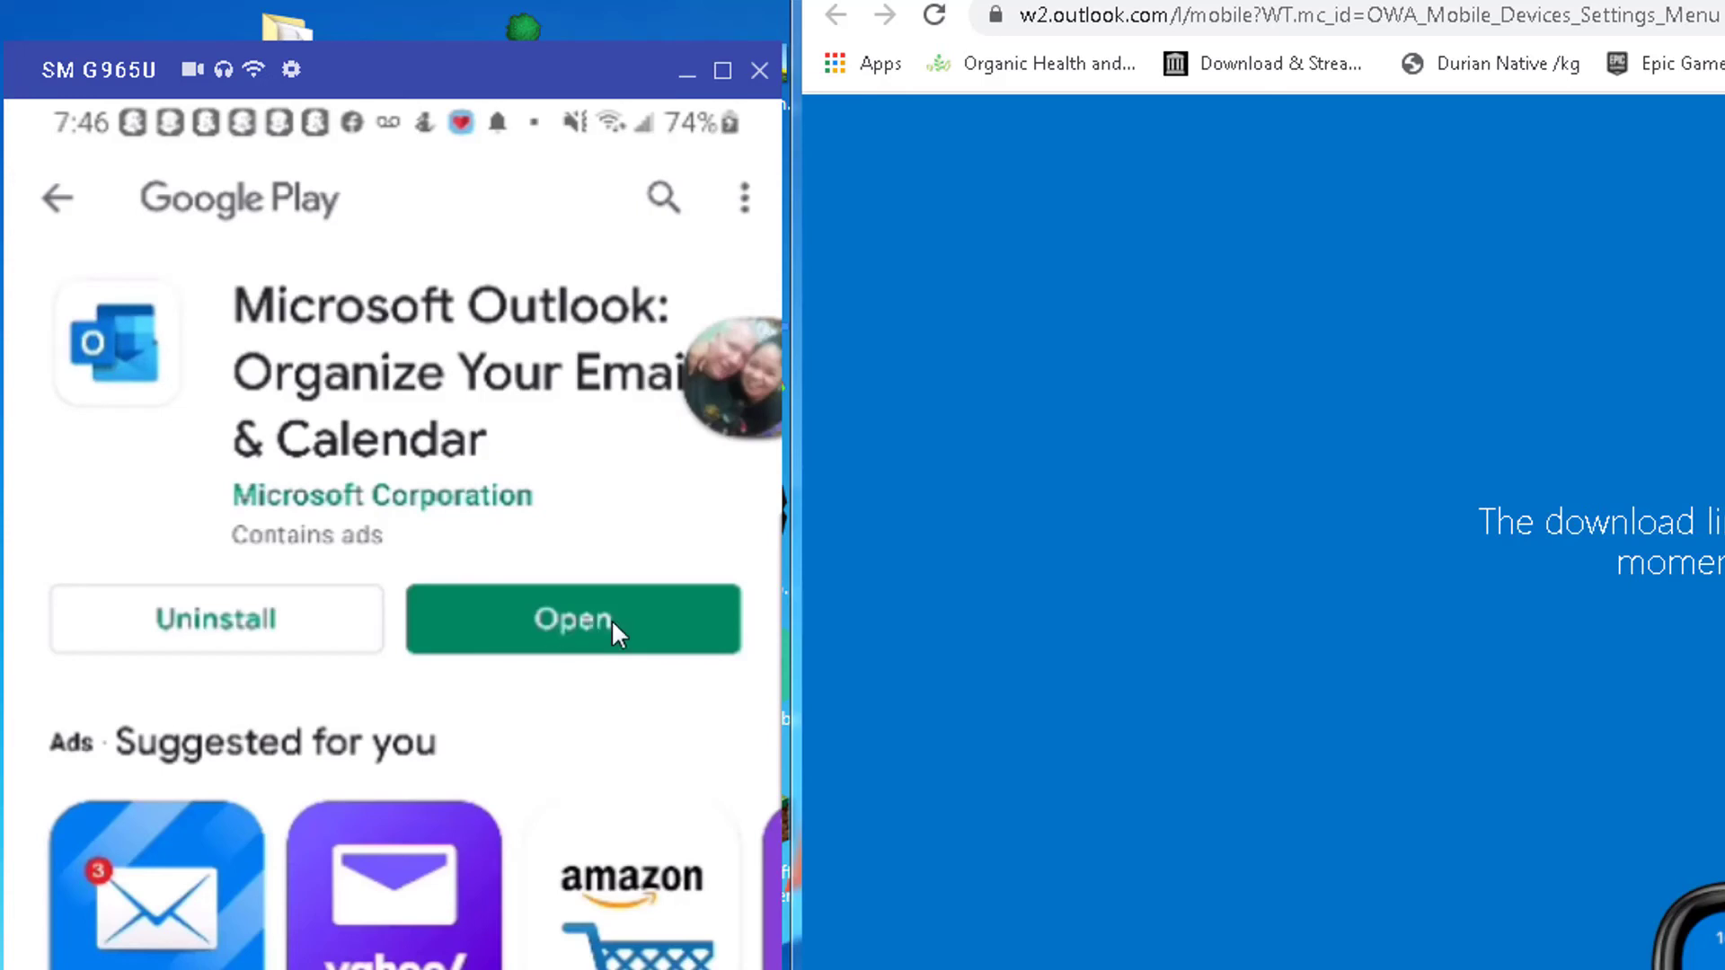
click(542, 622)
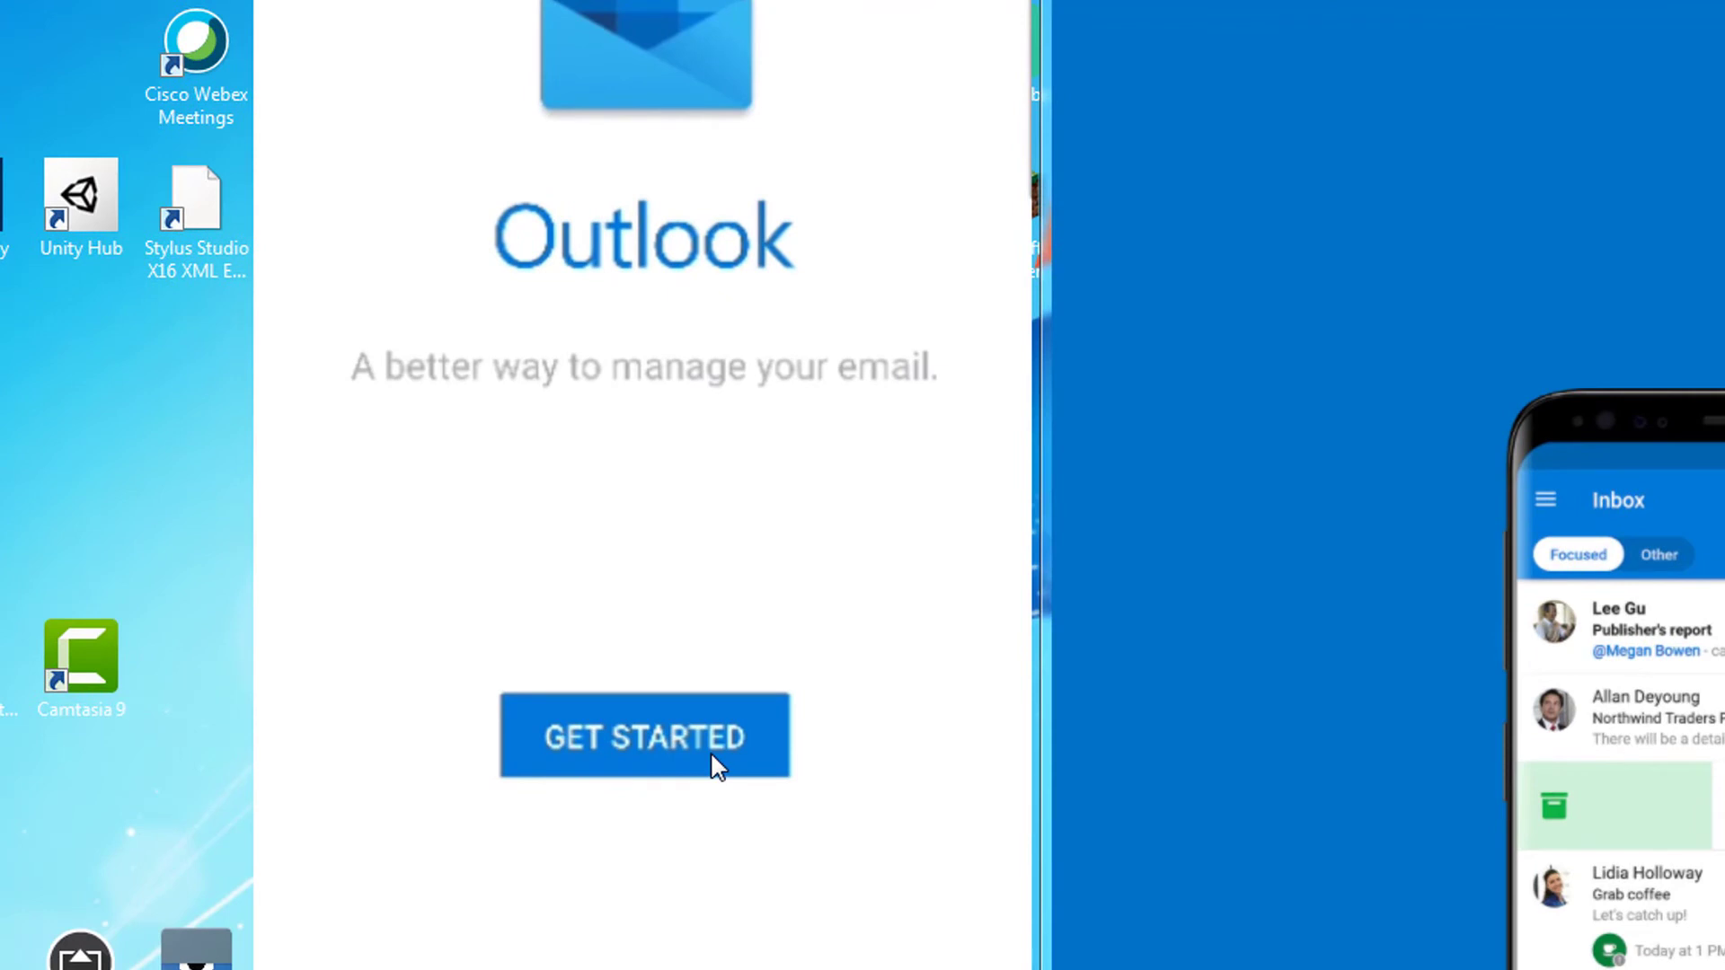
Start adding an account in Outlook and submit the Yahoo email address.
click(710, 753)
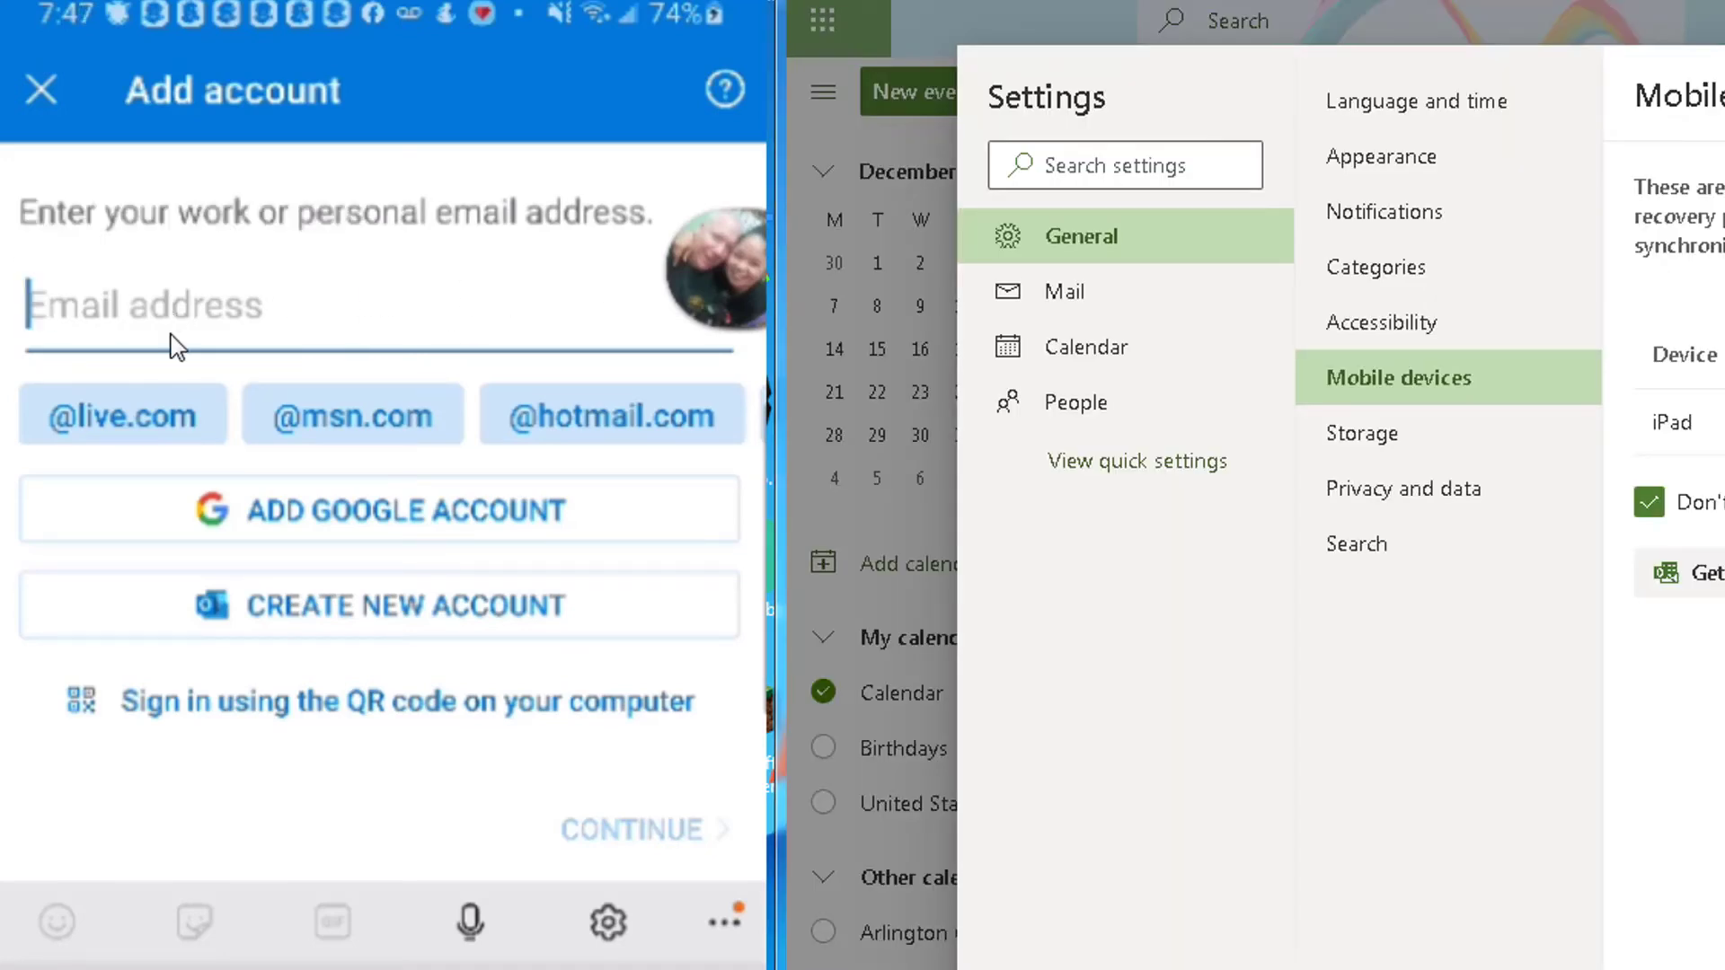
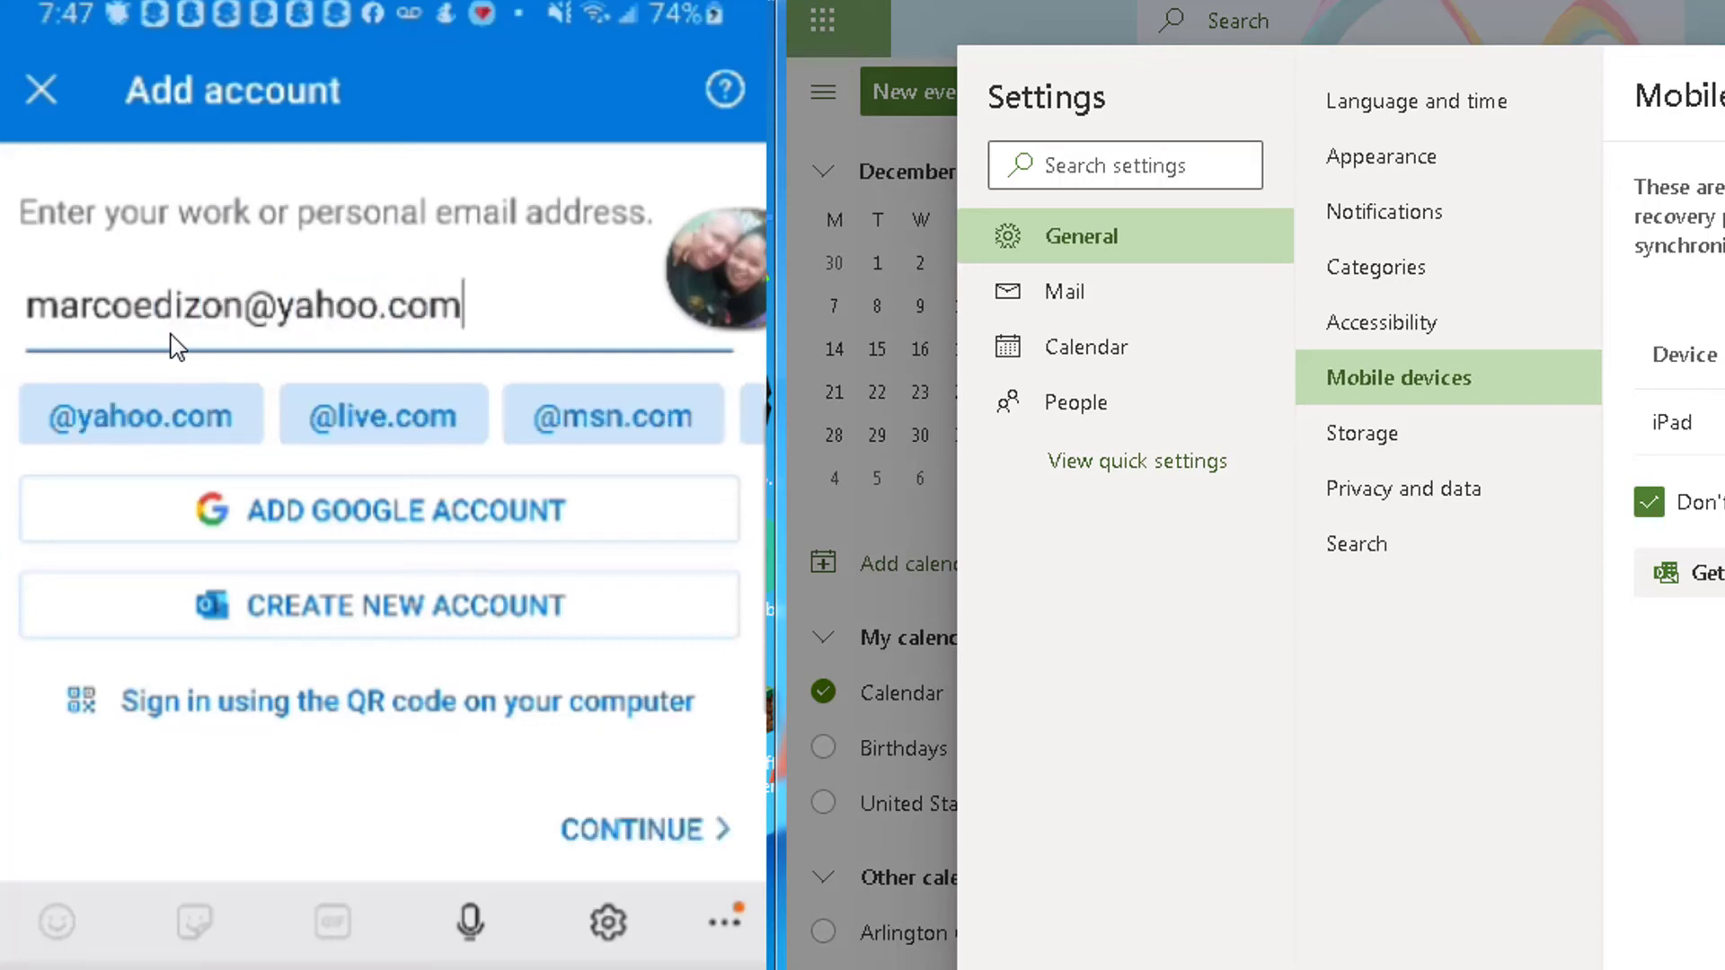
click(633, 832)
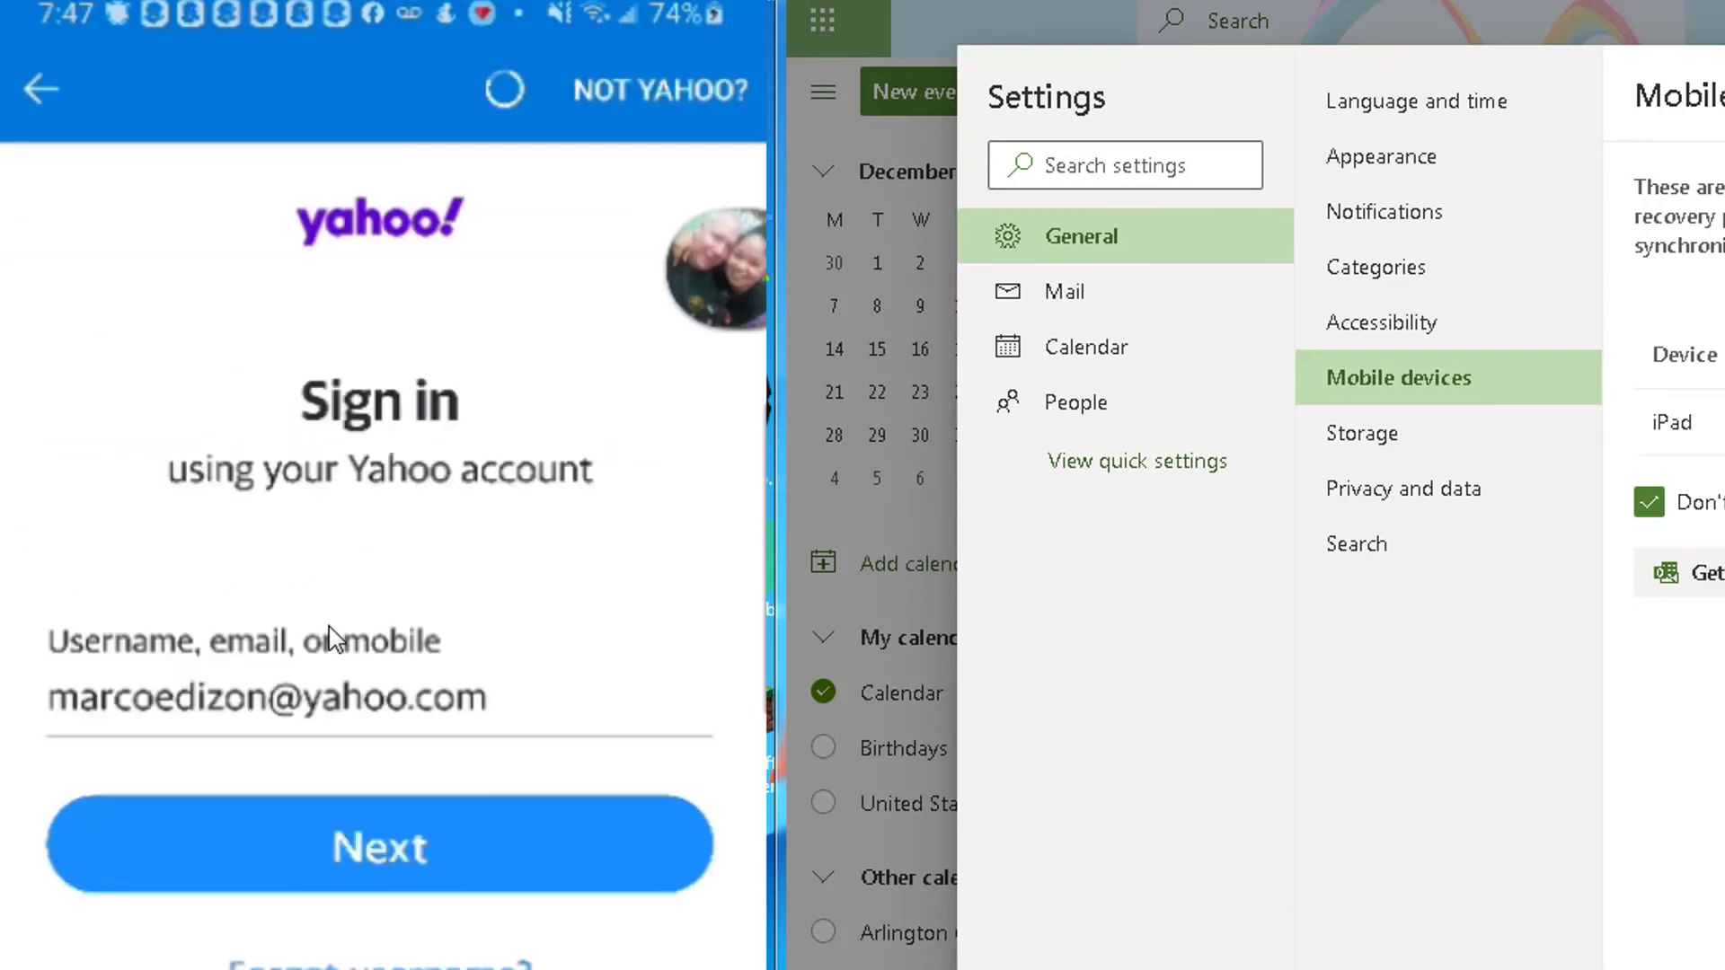
click(417, 852)
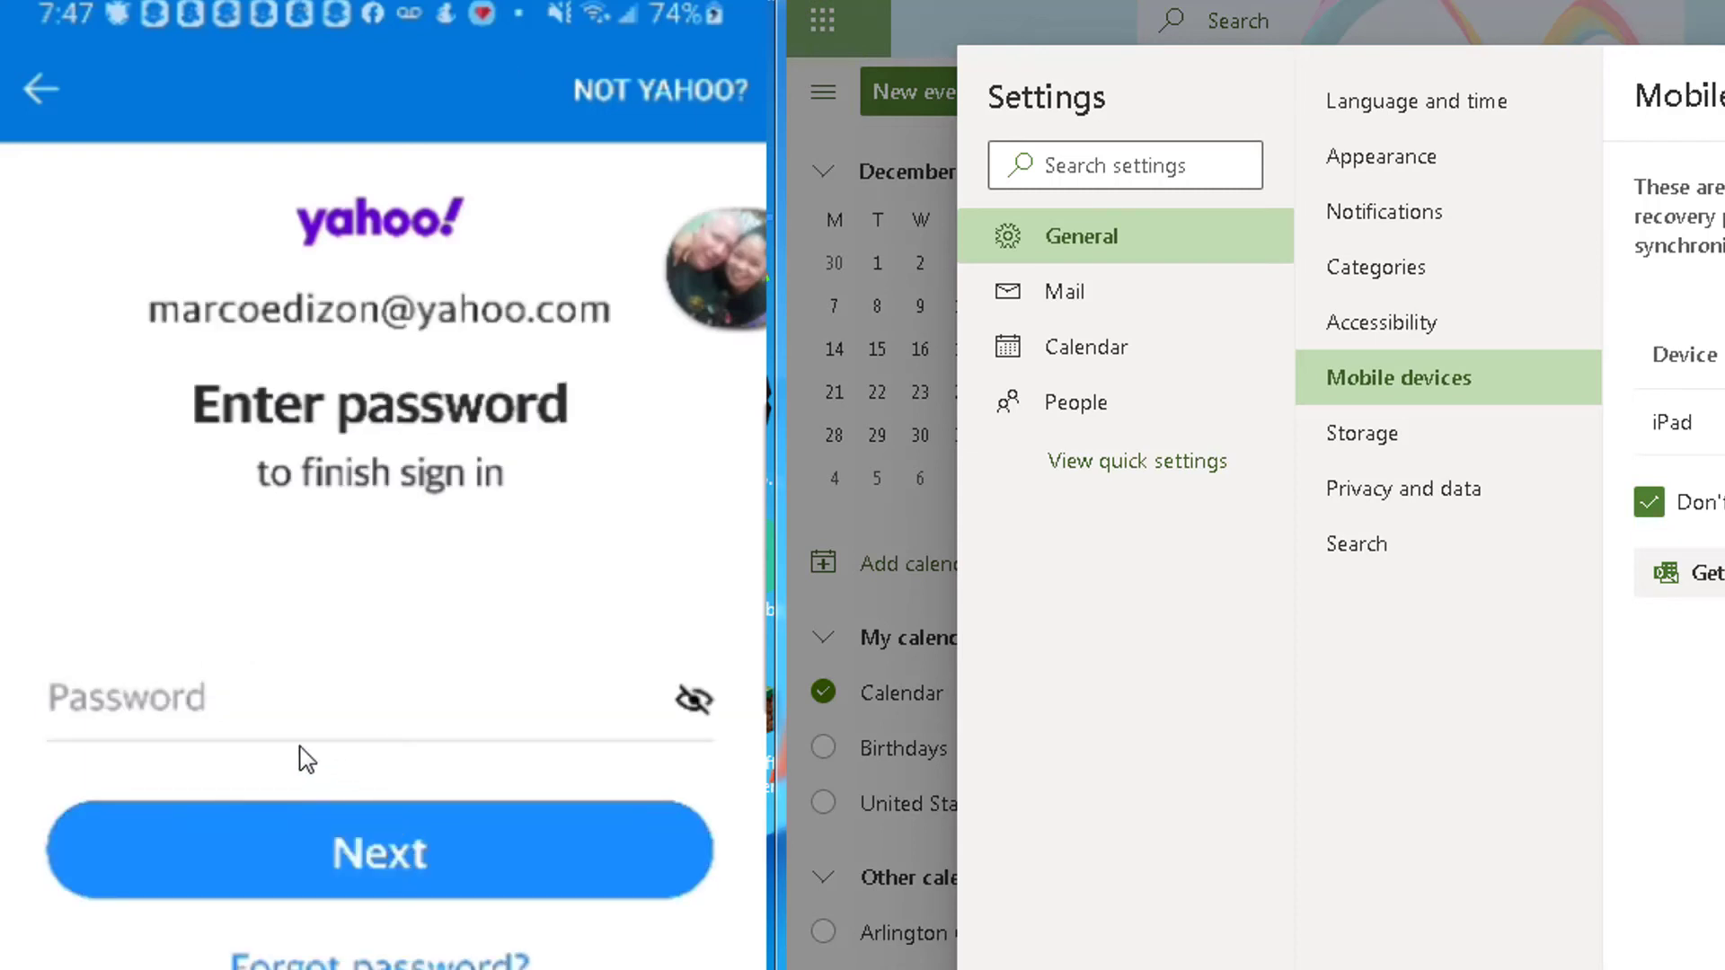
Sign in with the Yahoo account password and save the sign-in details on the phone.
click(269, 705)
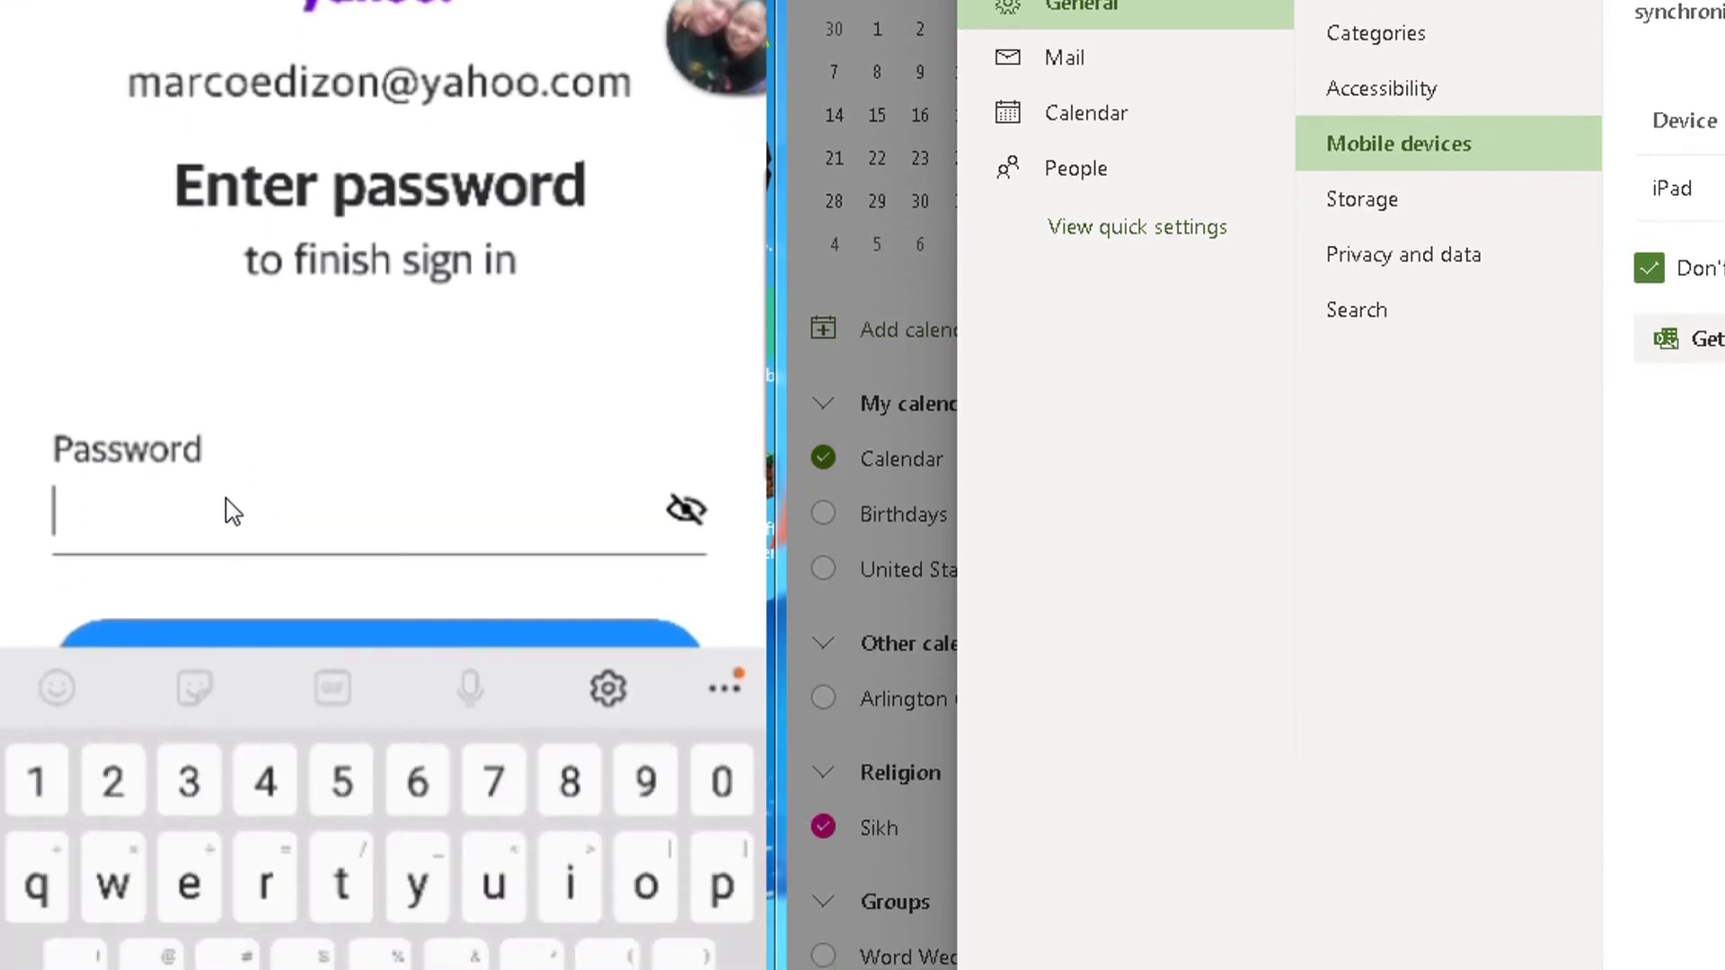
text(••••••••••••)
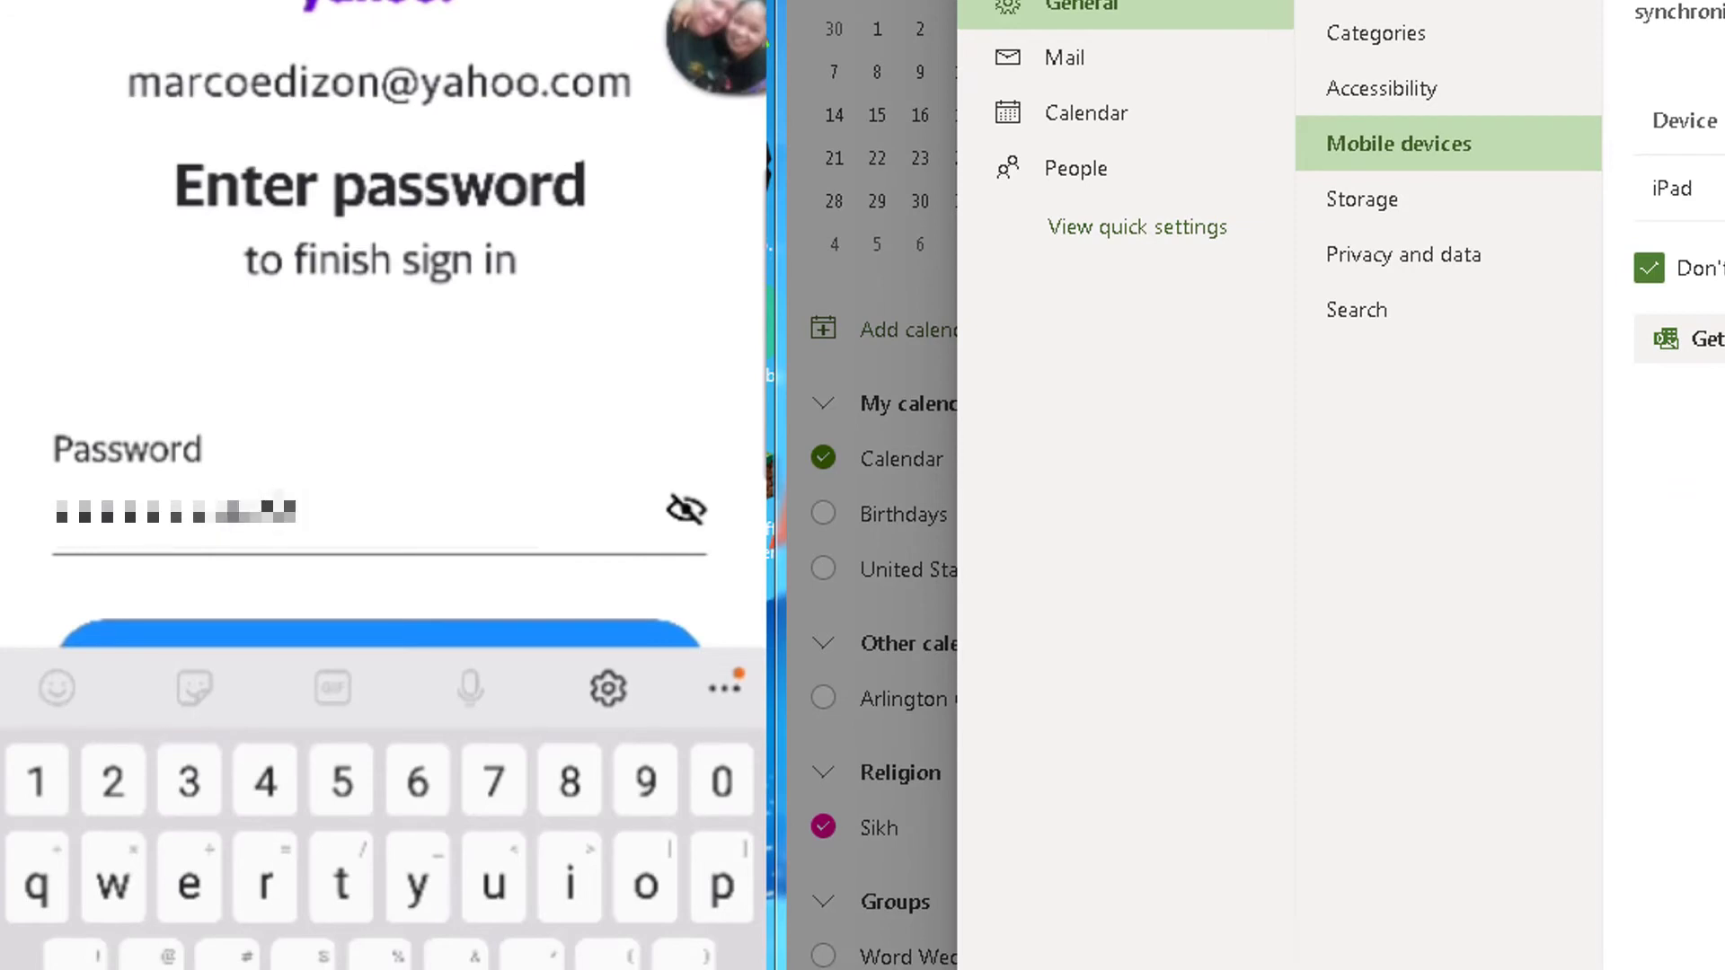
scroll(579, 602, down, 2)
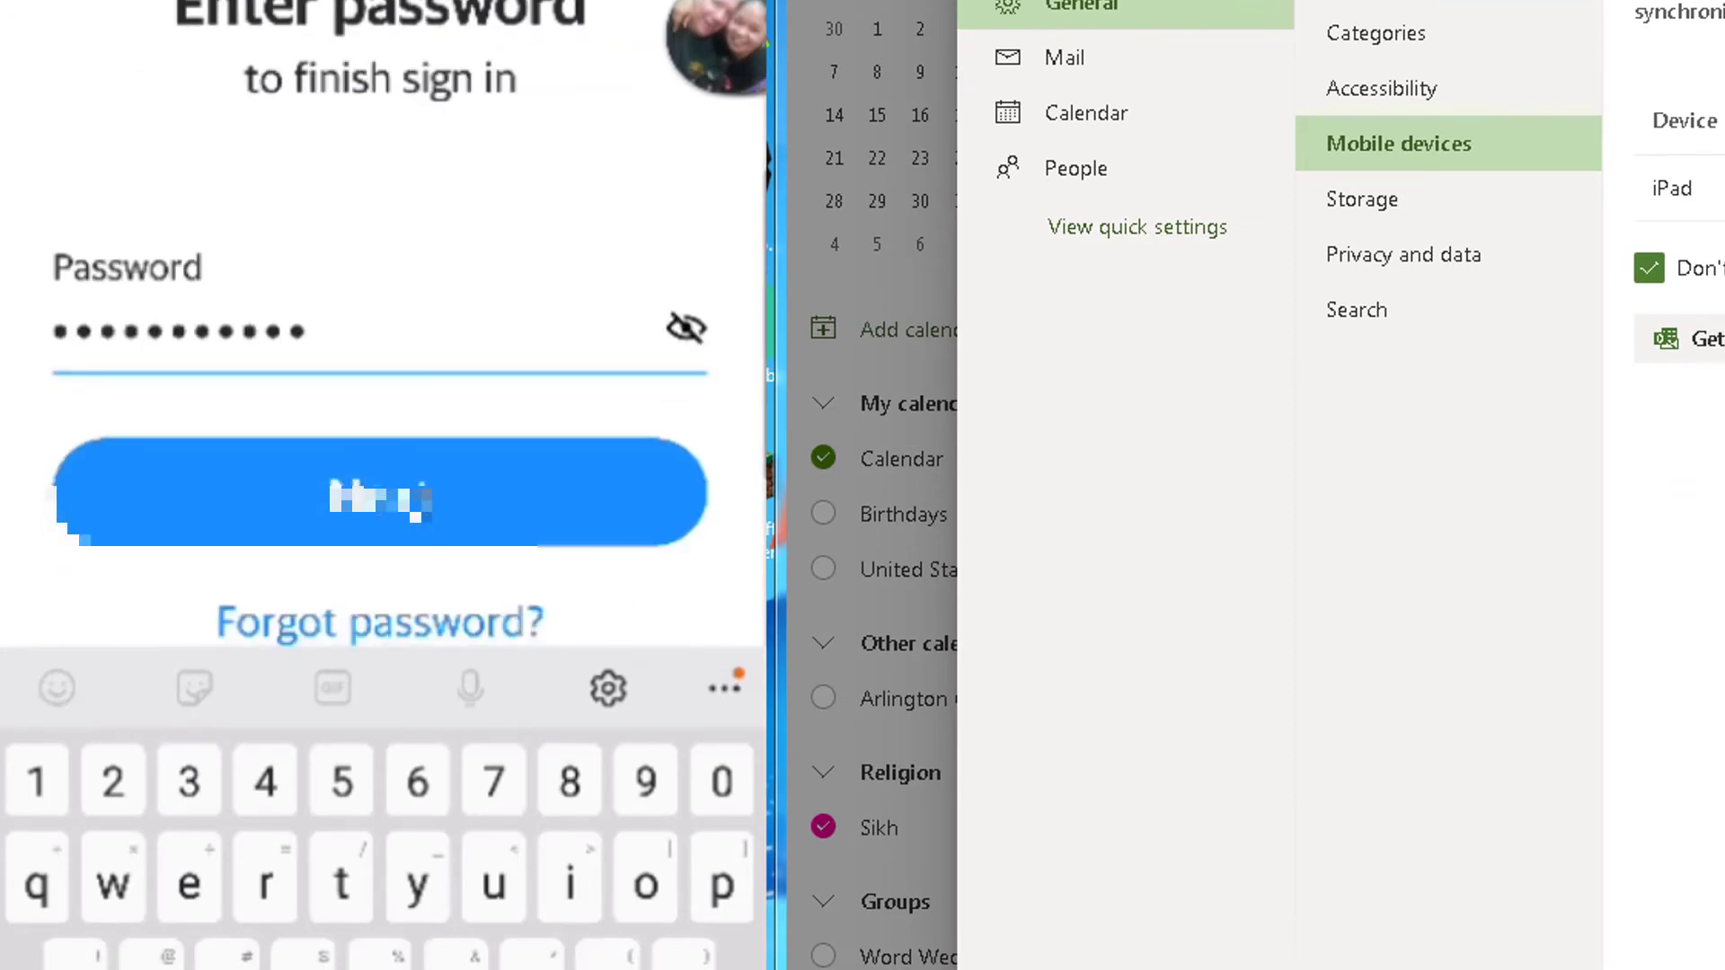
click(407, 499)
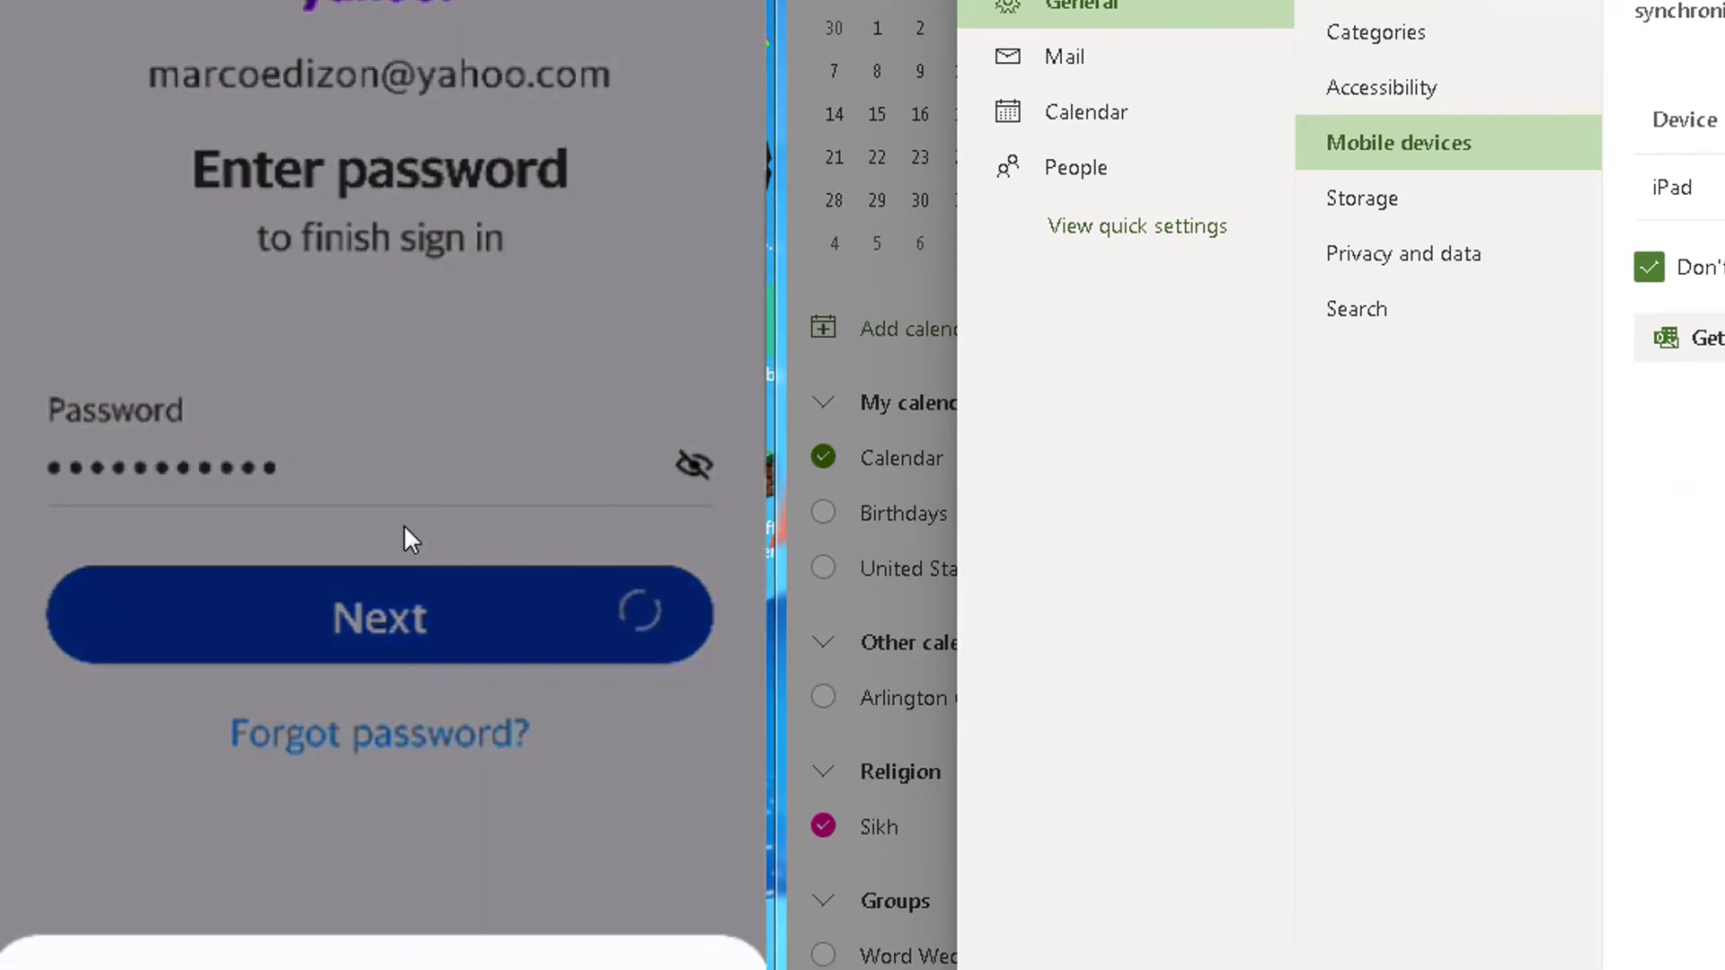
click(641, 782)
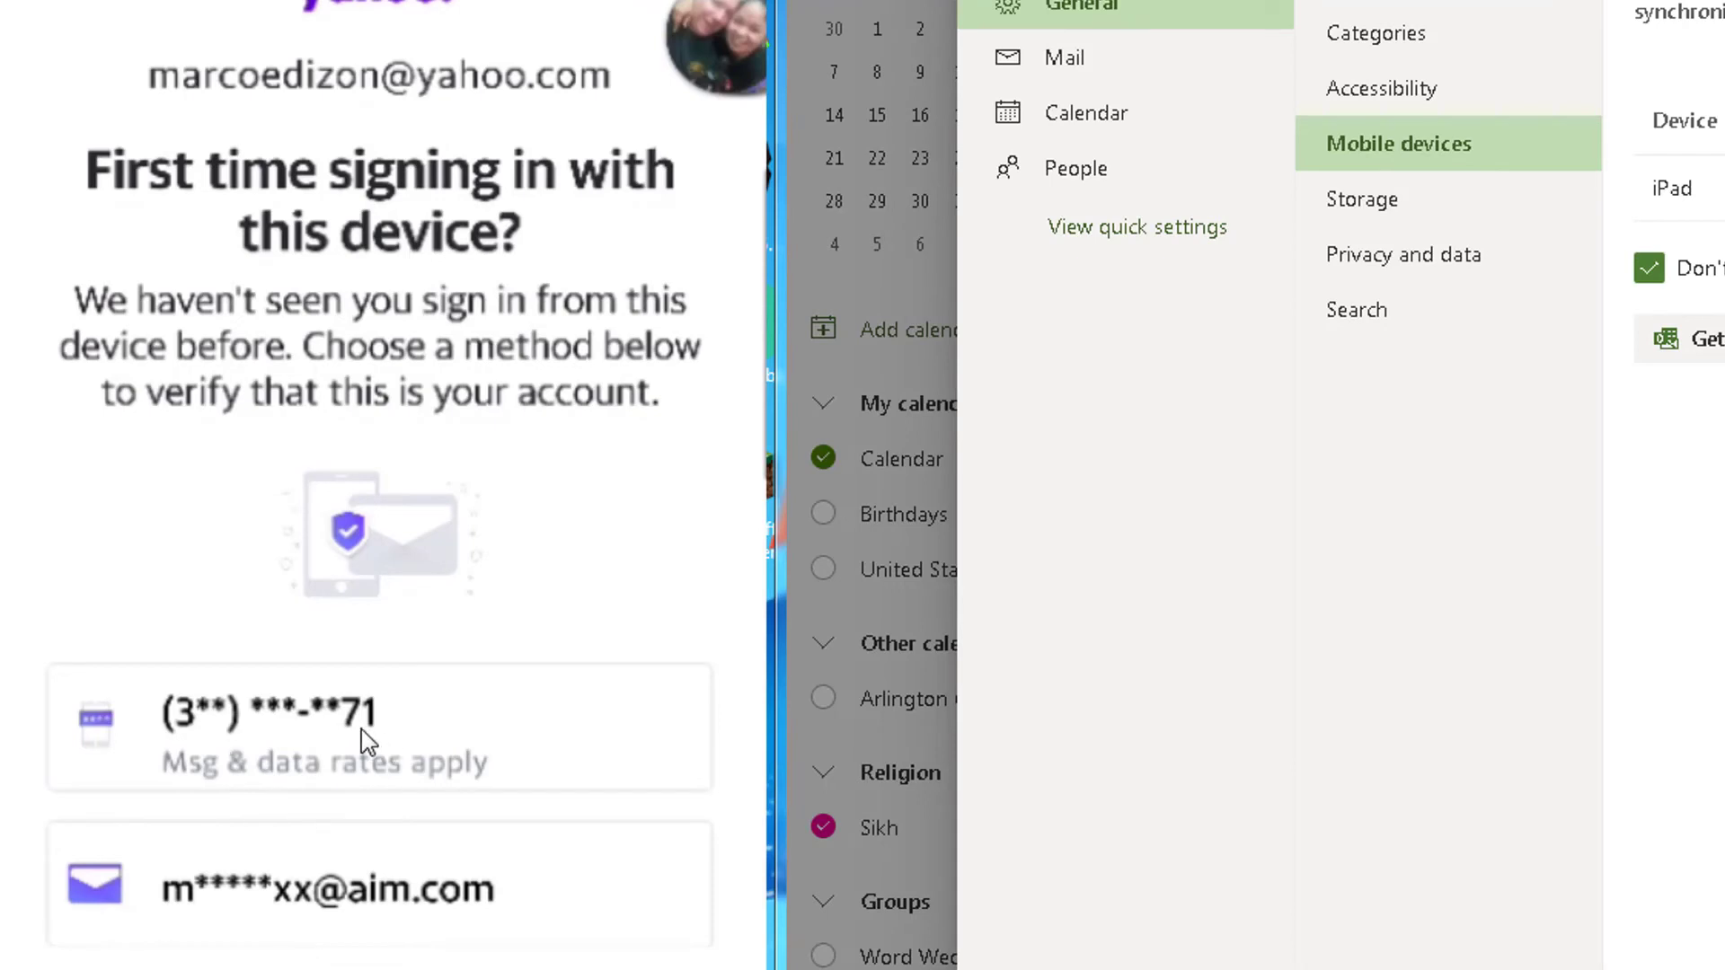
Verify the Yahoo sign-in with the code received by text message on the phone.
click(310, 740)
click(310, 739)
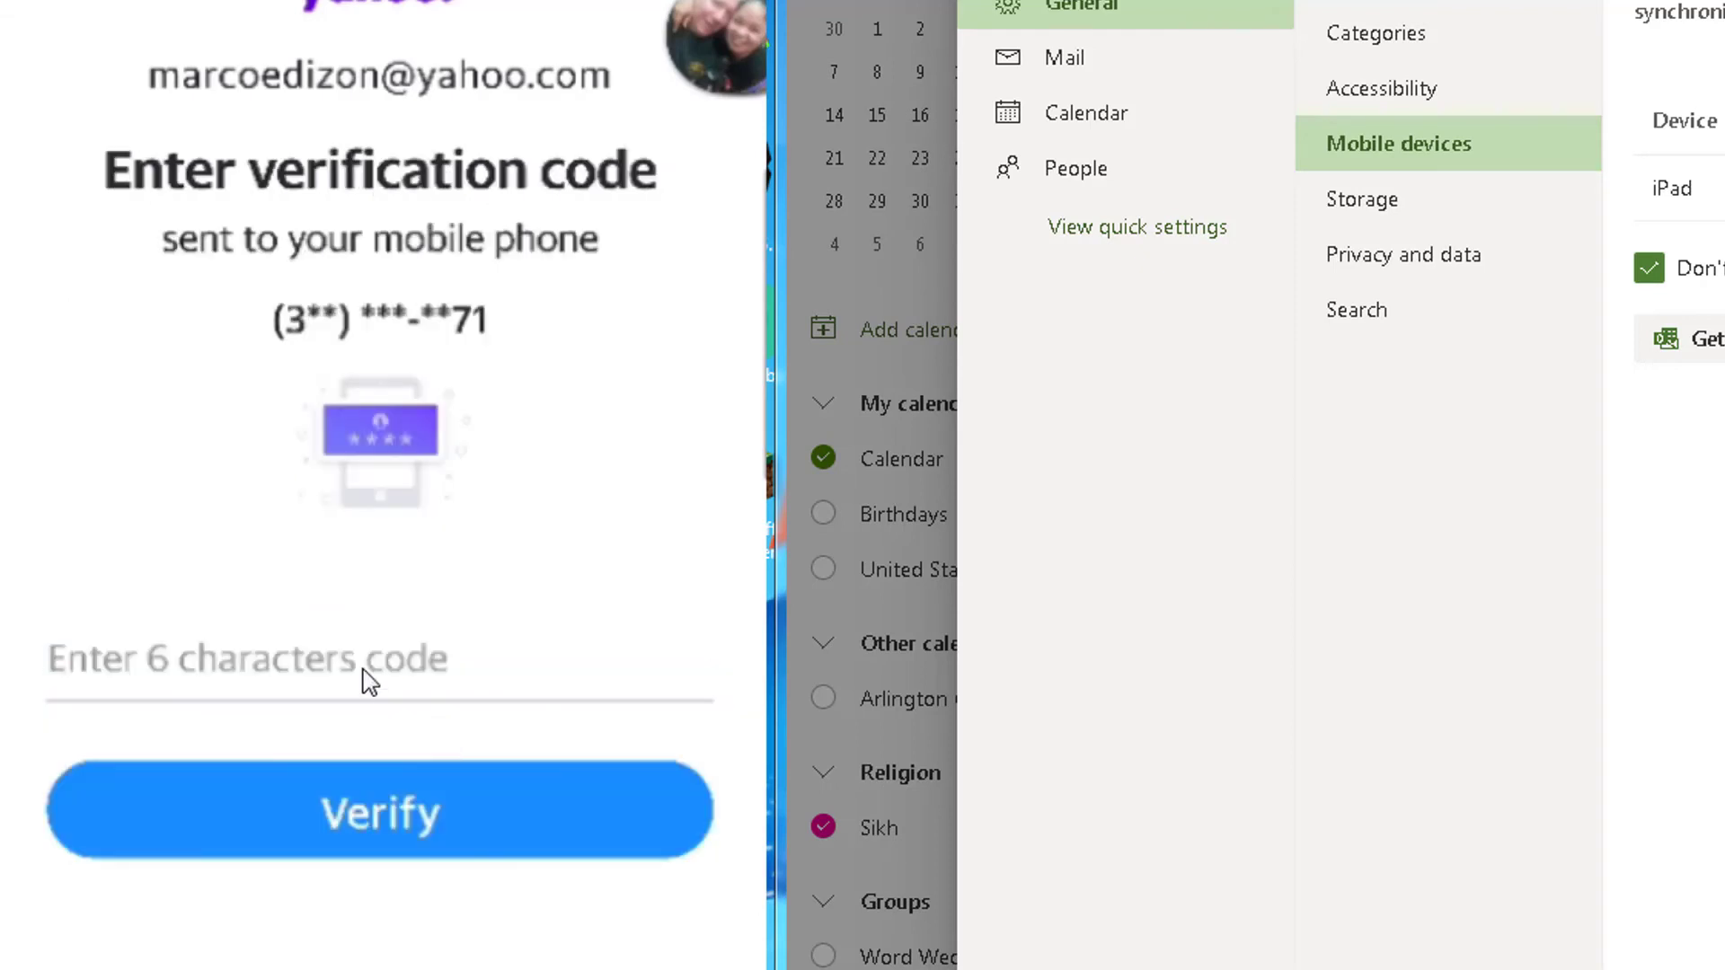
click(310, 670)
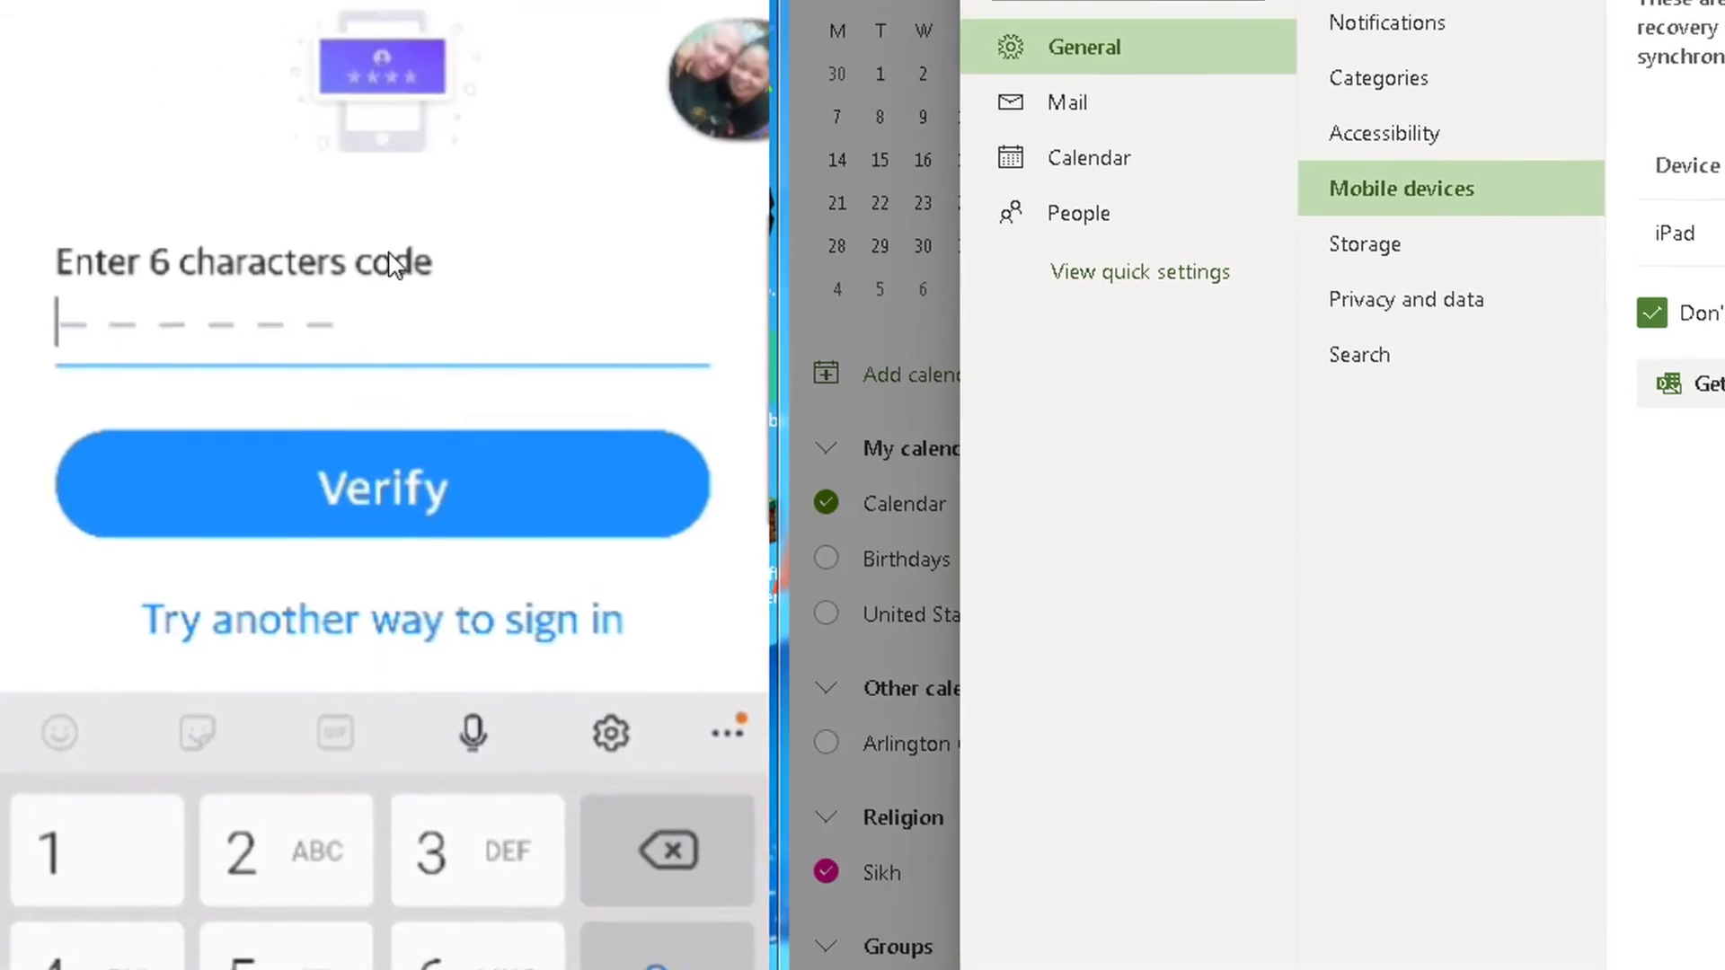
drag(393, 211, 515, 325)
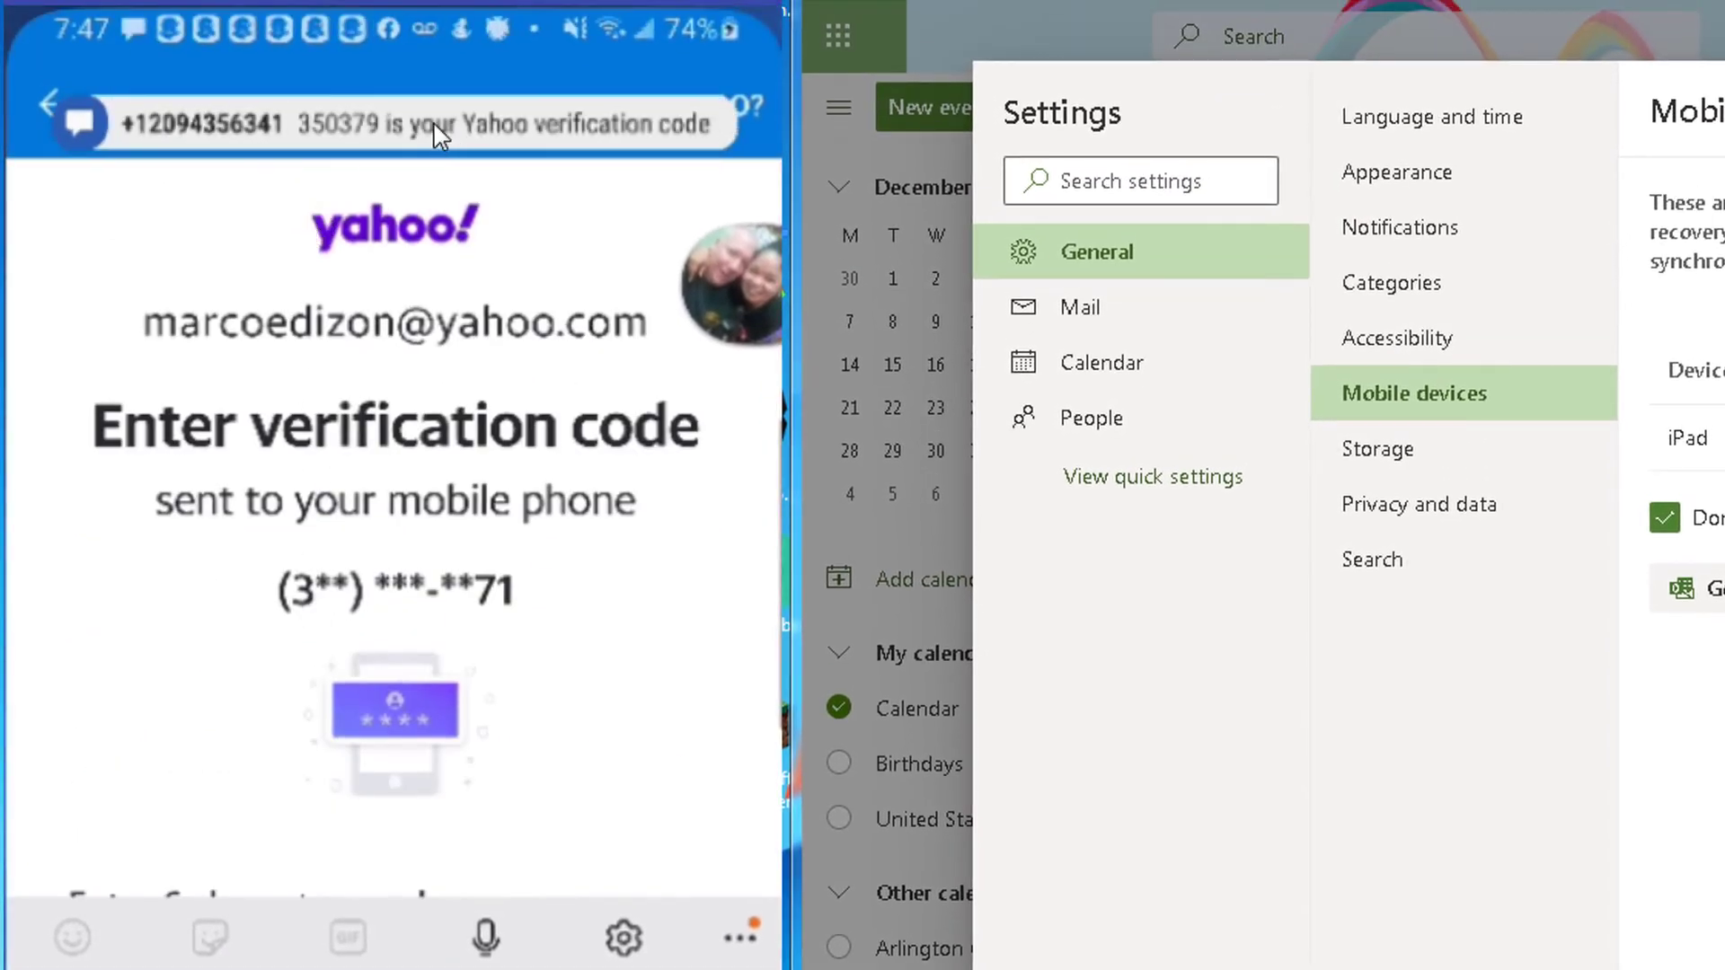
click(331, 139)
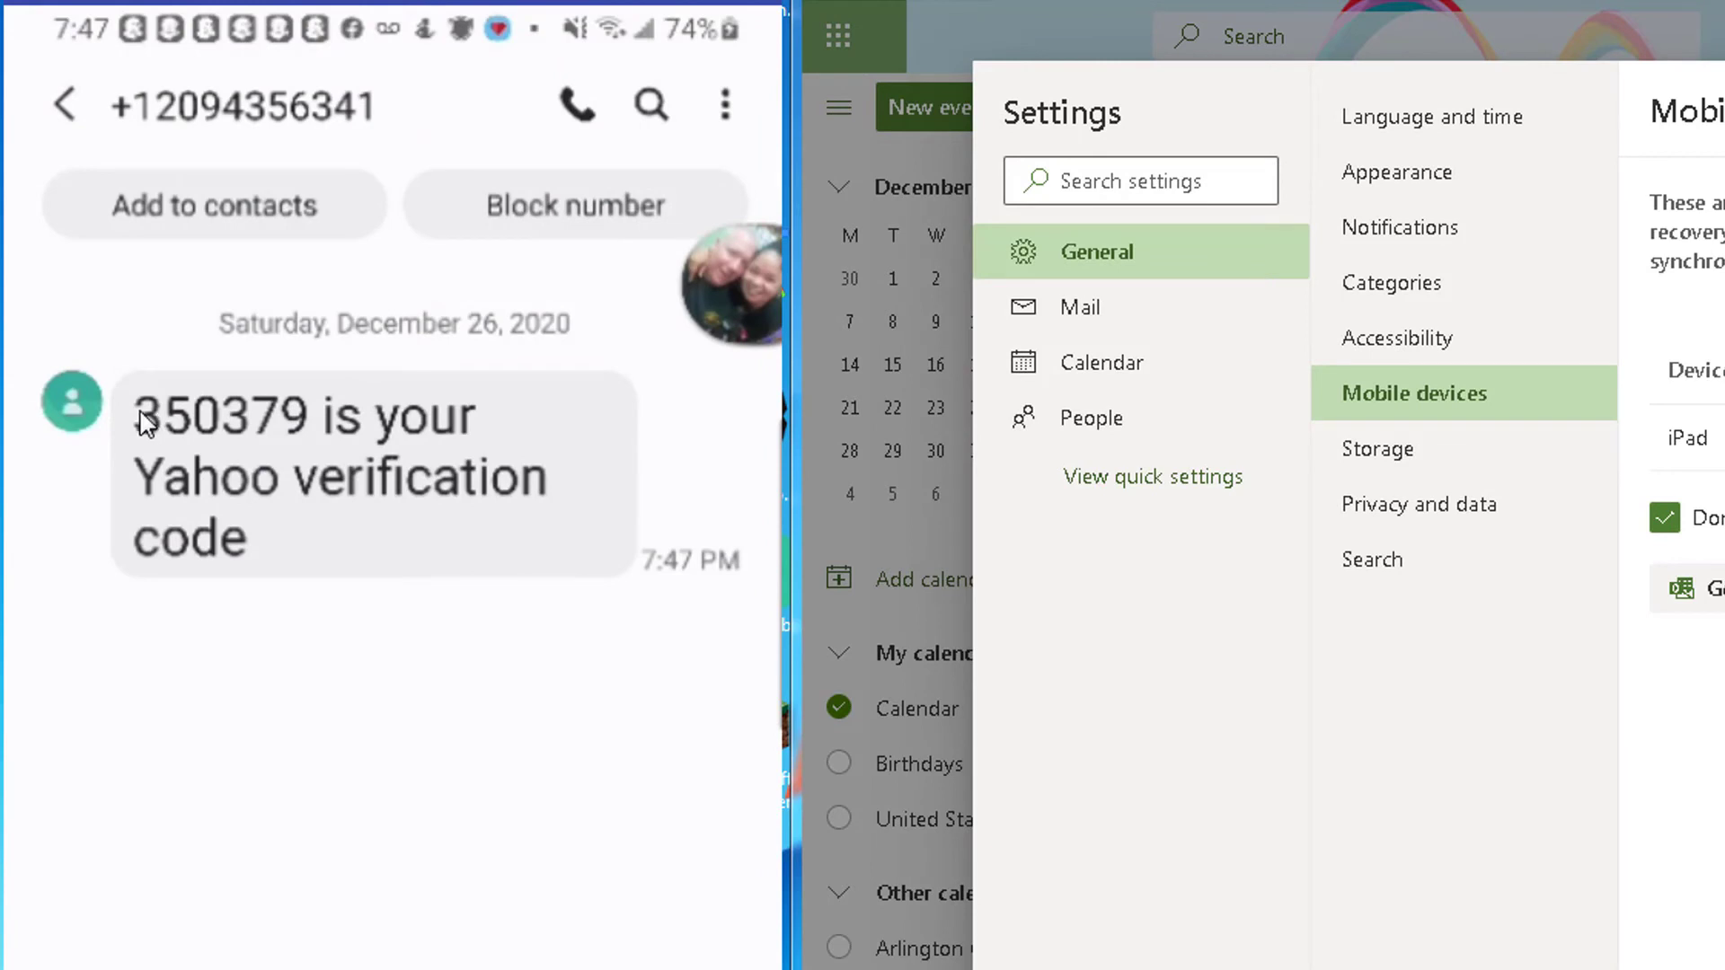
click(230, 400)
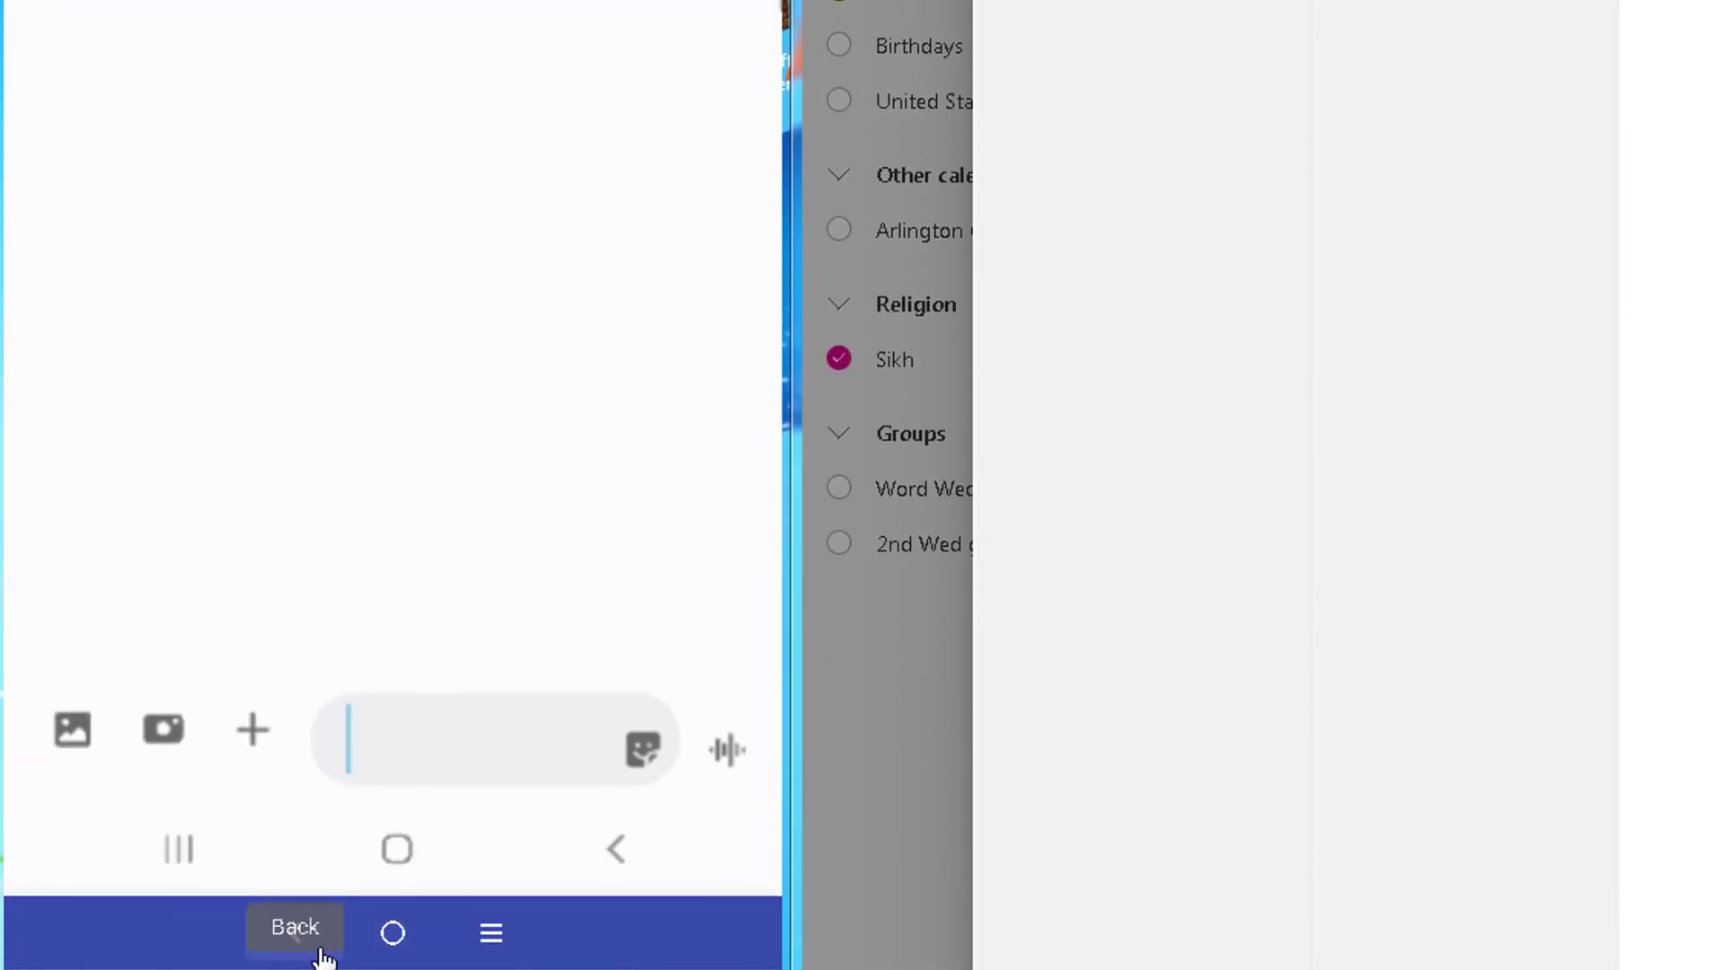
click(297, 934)
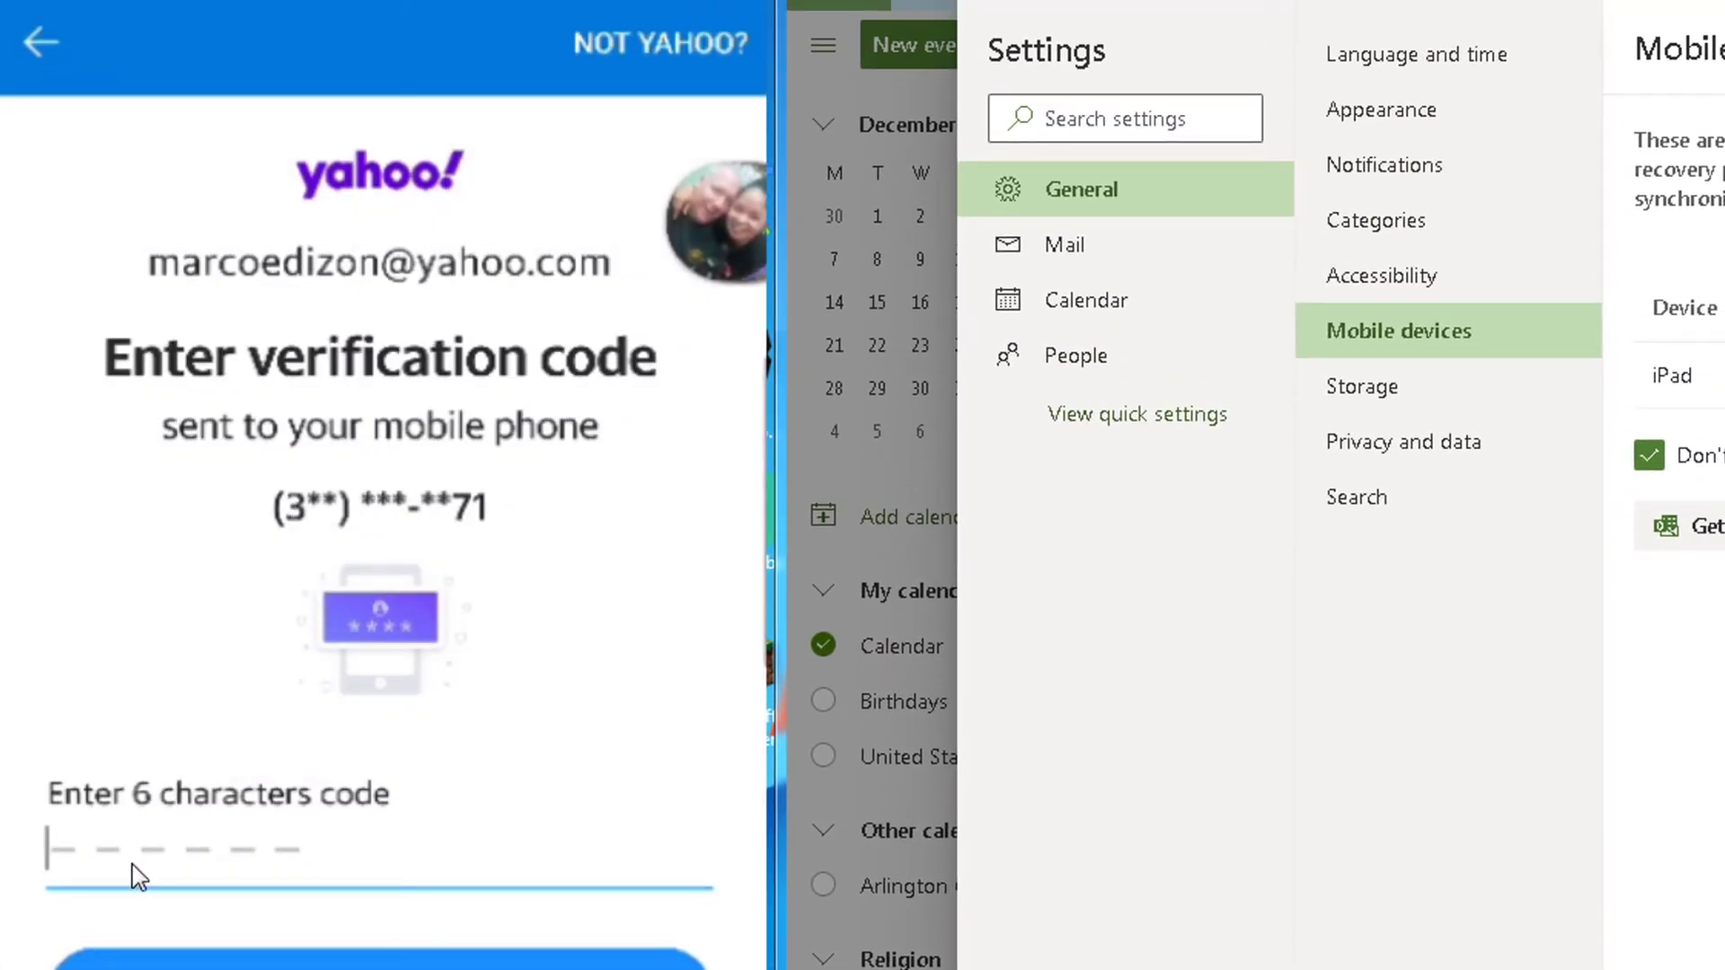
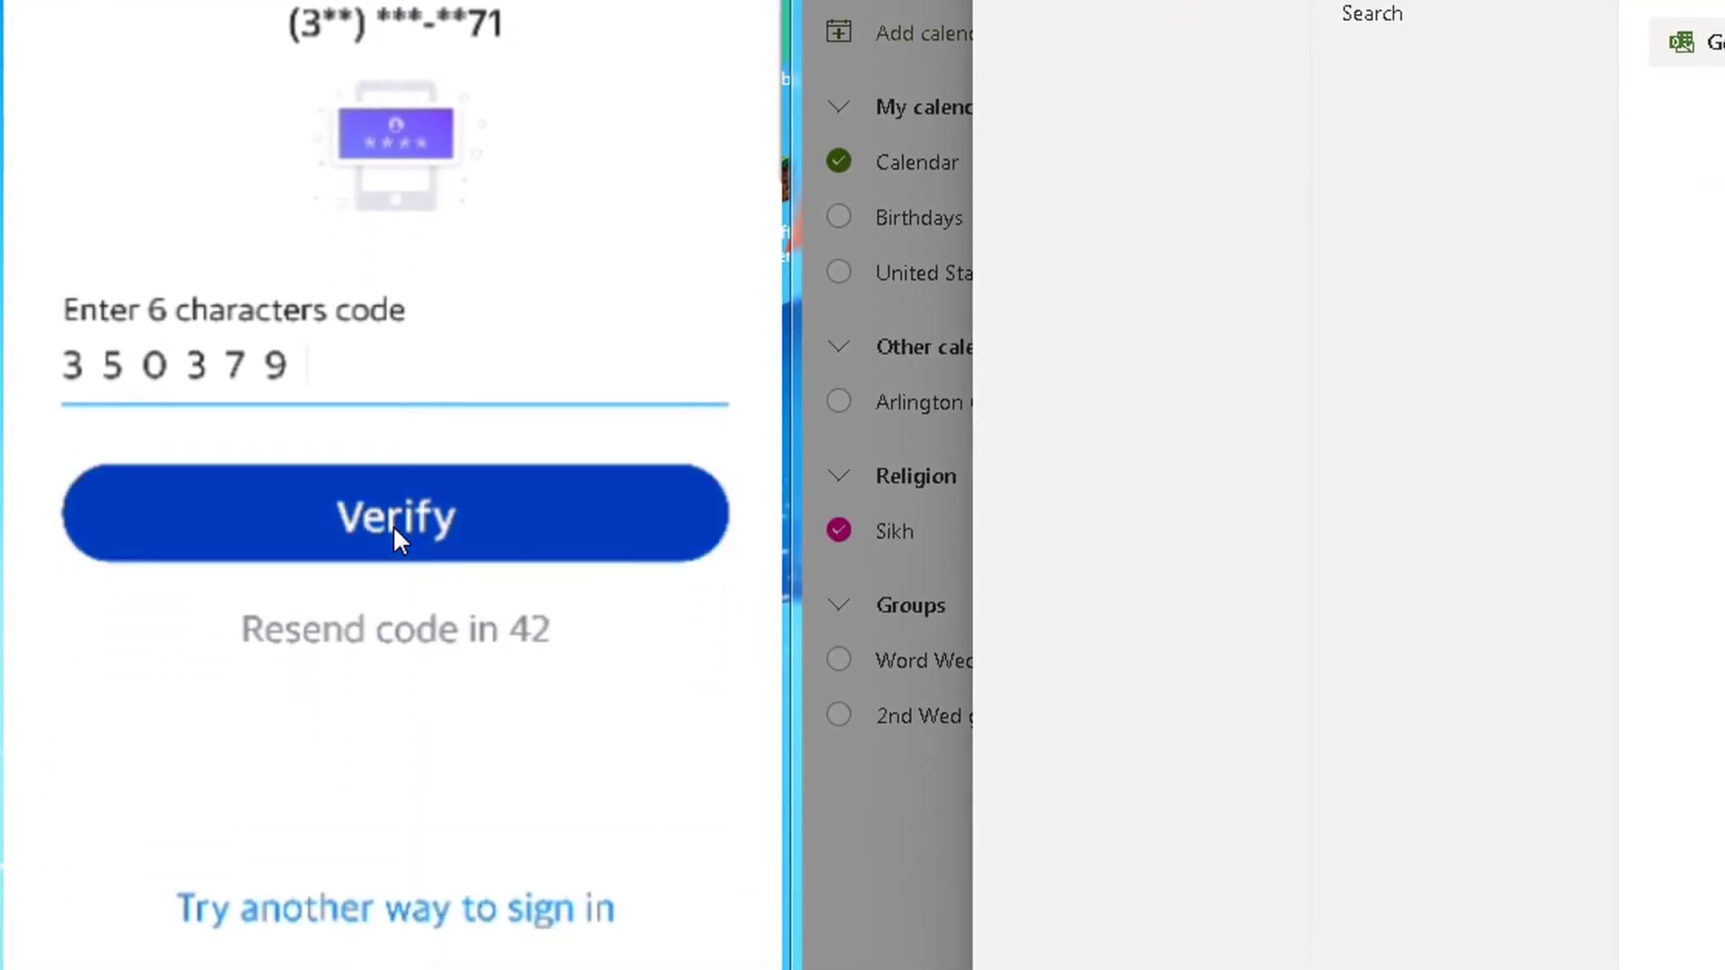
click(393, 530)
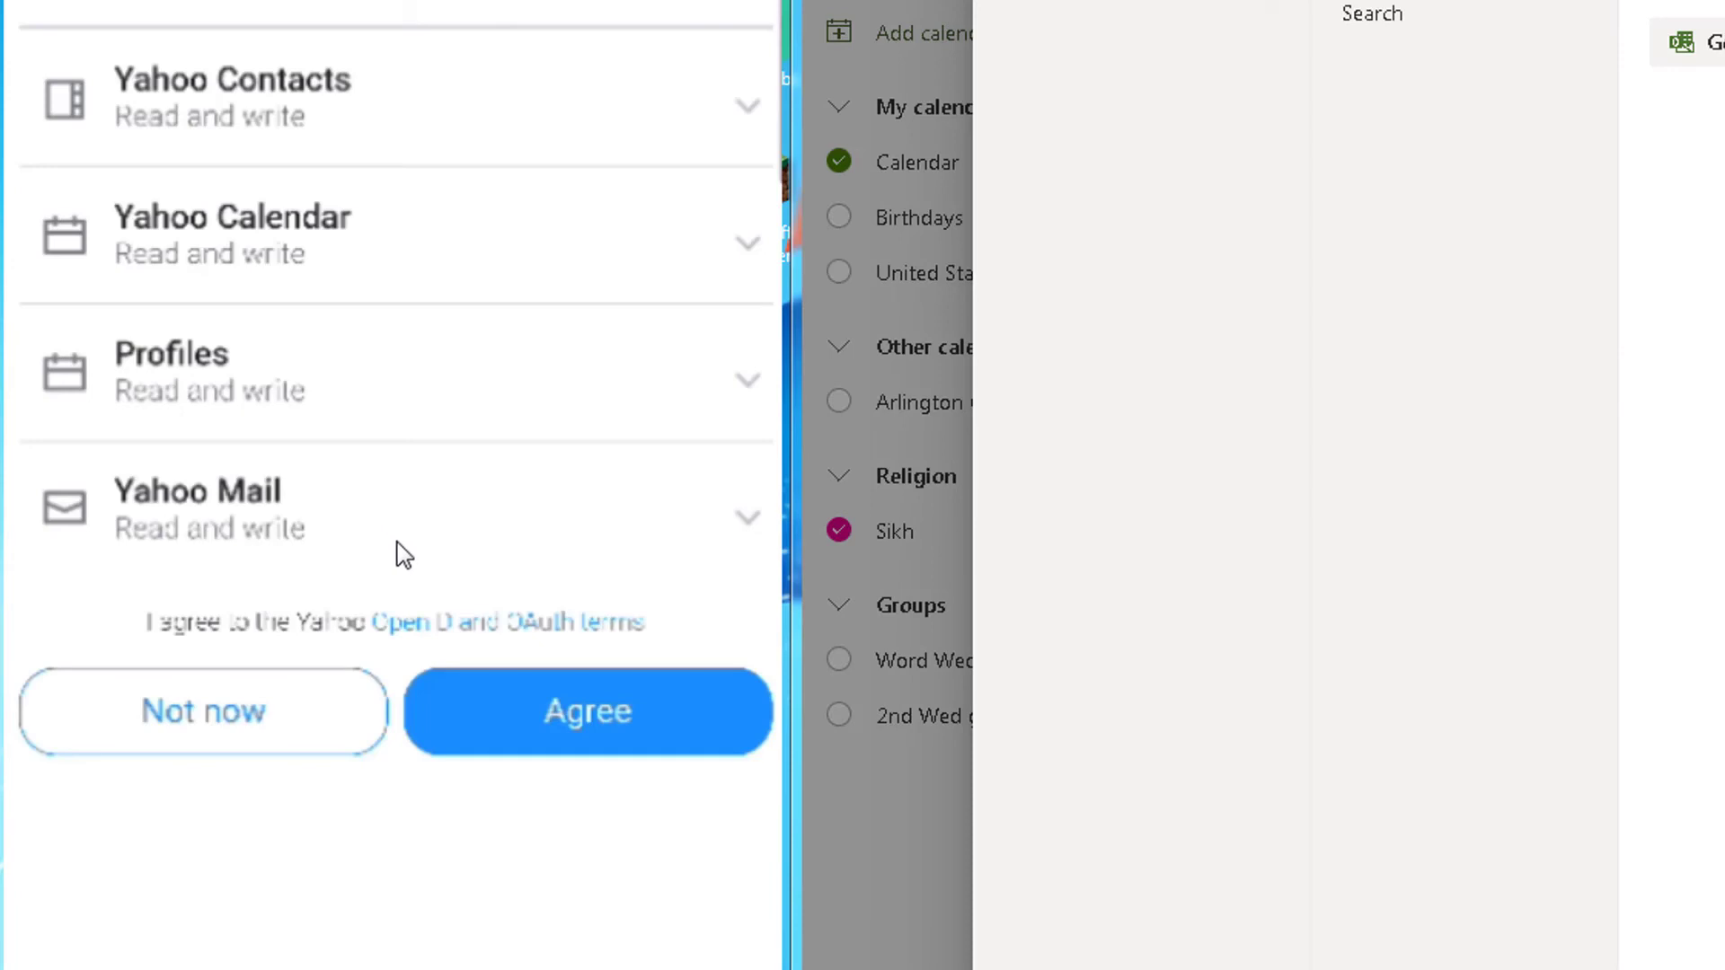
Agree to Yahoo's Contacts, Calendar and Mail access for Outlook, and choose Maybe Later for another account.
click(687, 242)
click(687, 242)
click(603, 748)
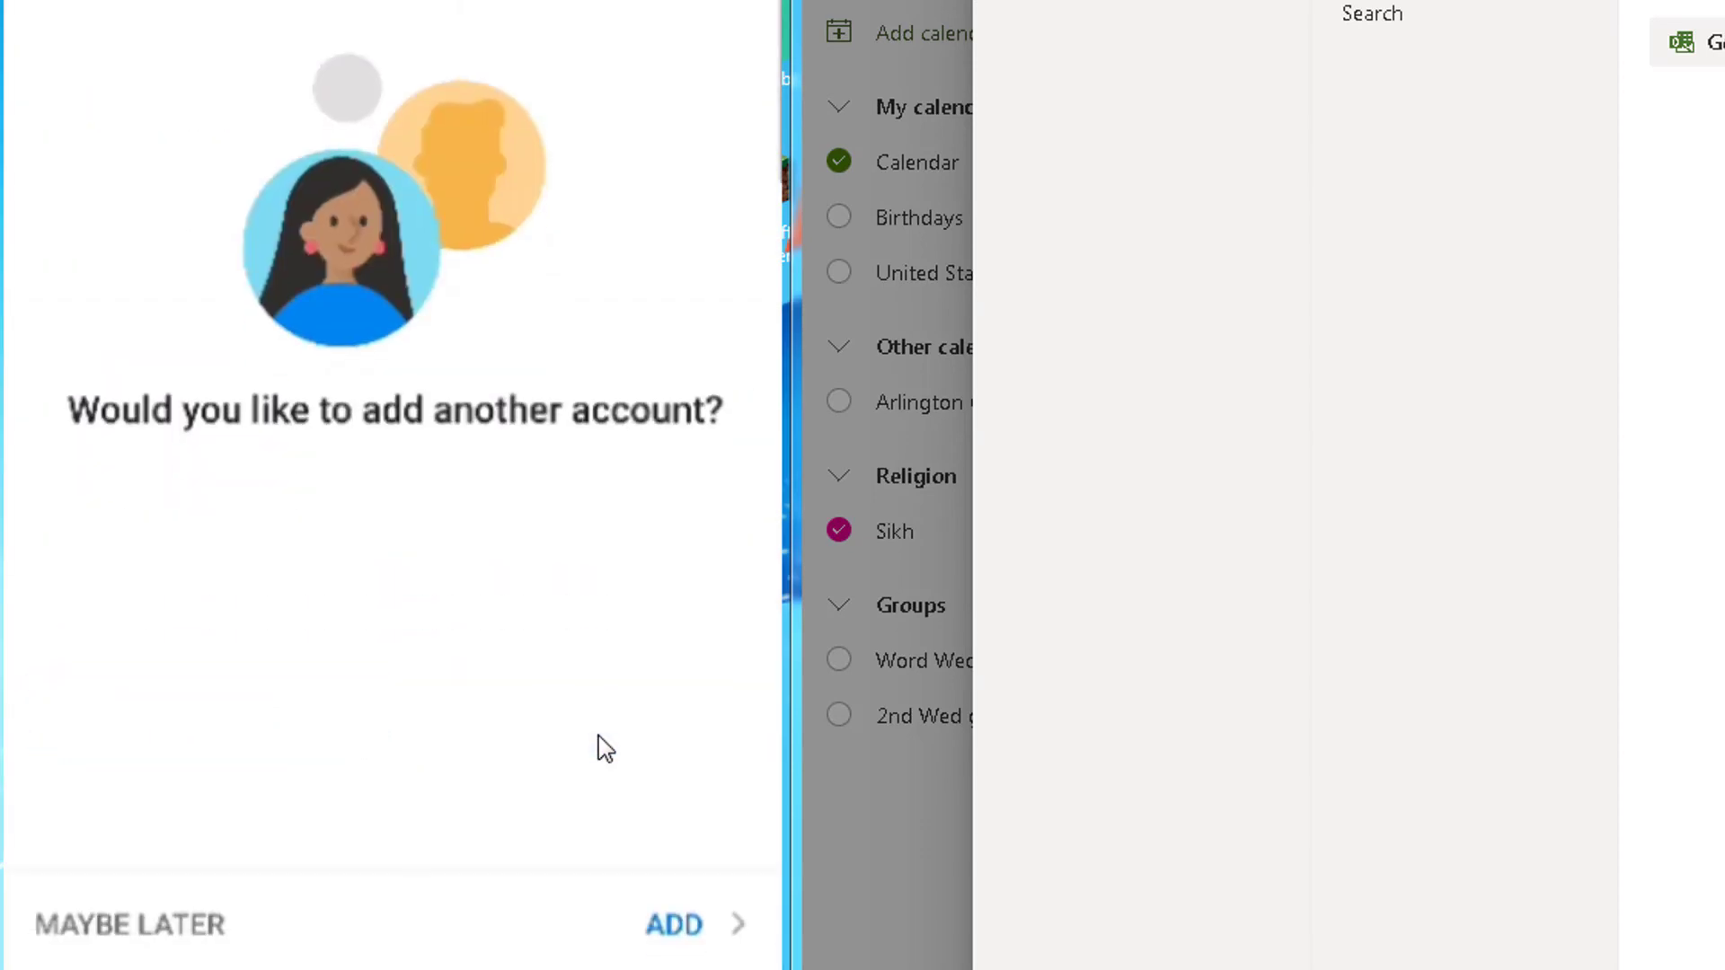
click(159, 930)
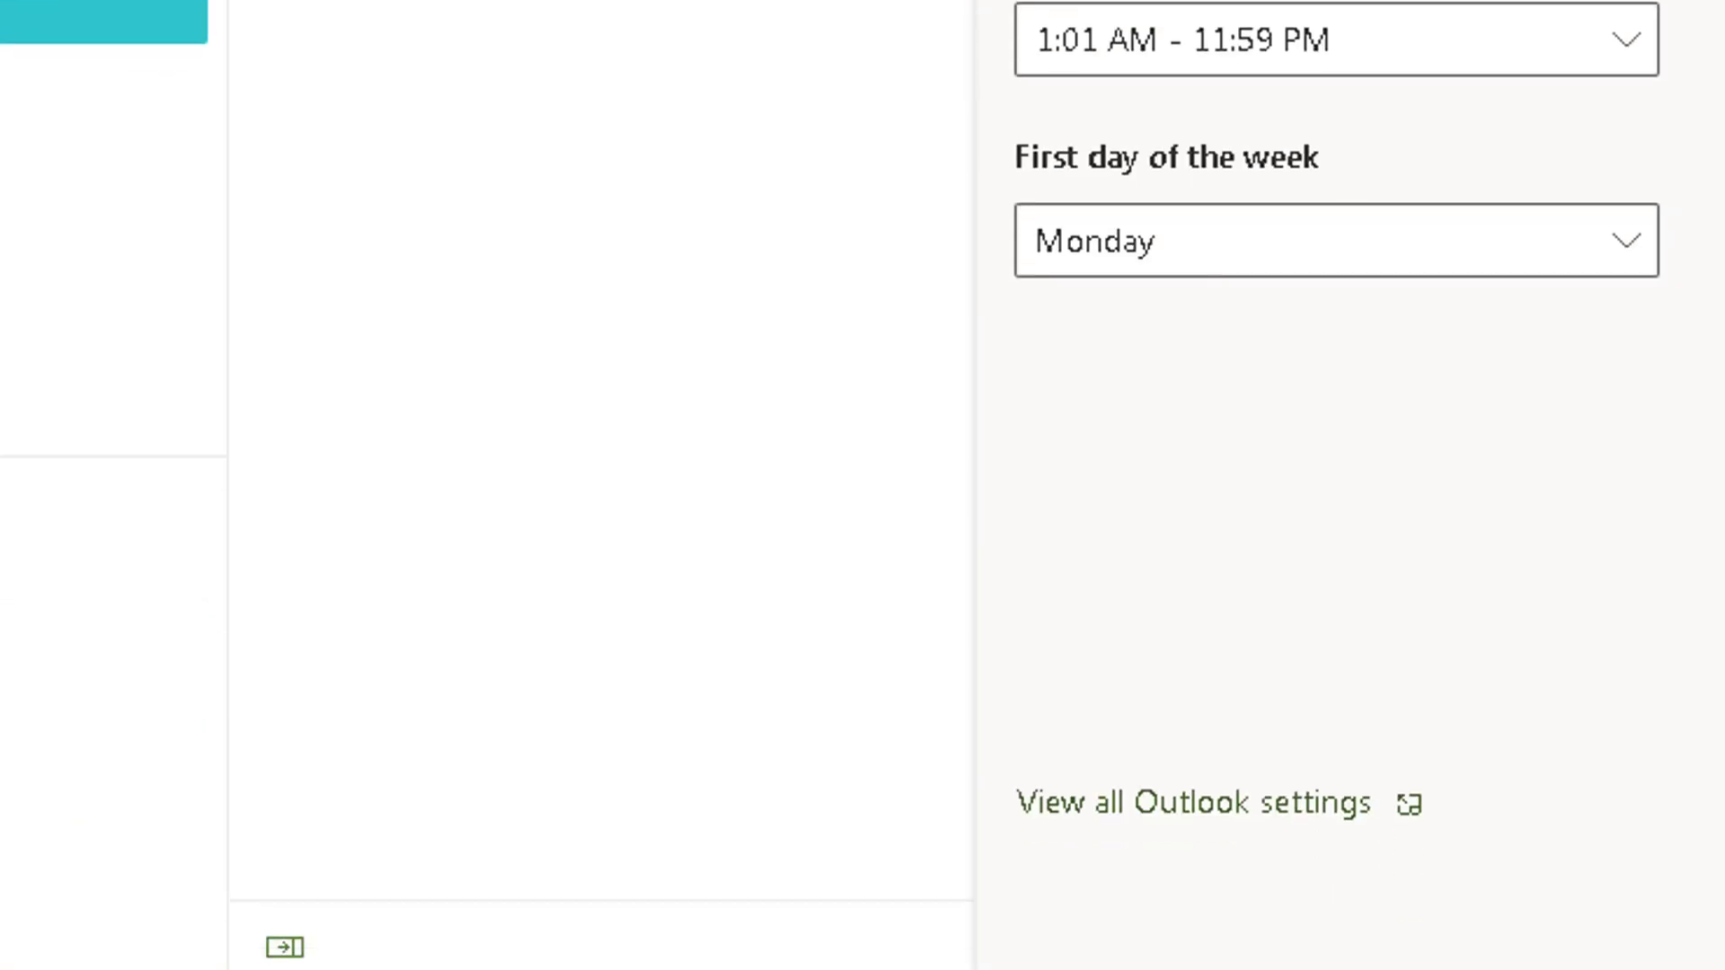
Publish 'Calendar' from Shared calendars settings with 'Can view all details' permission.
click(1189, 809)
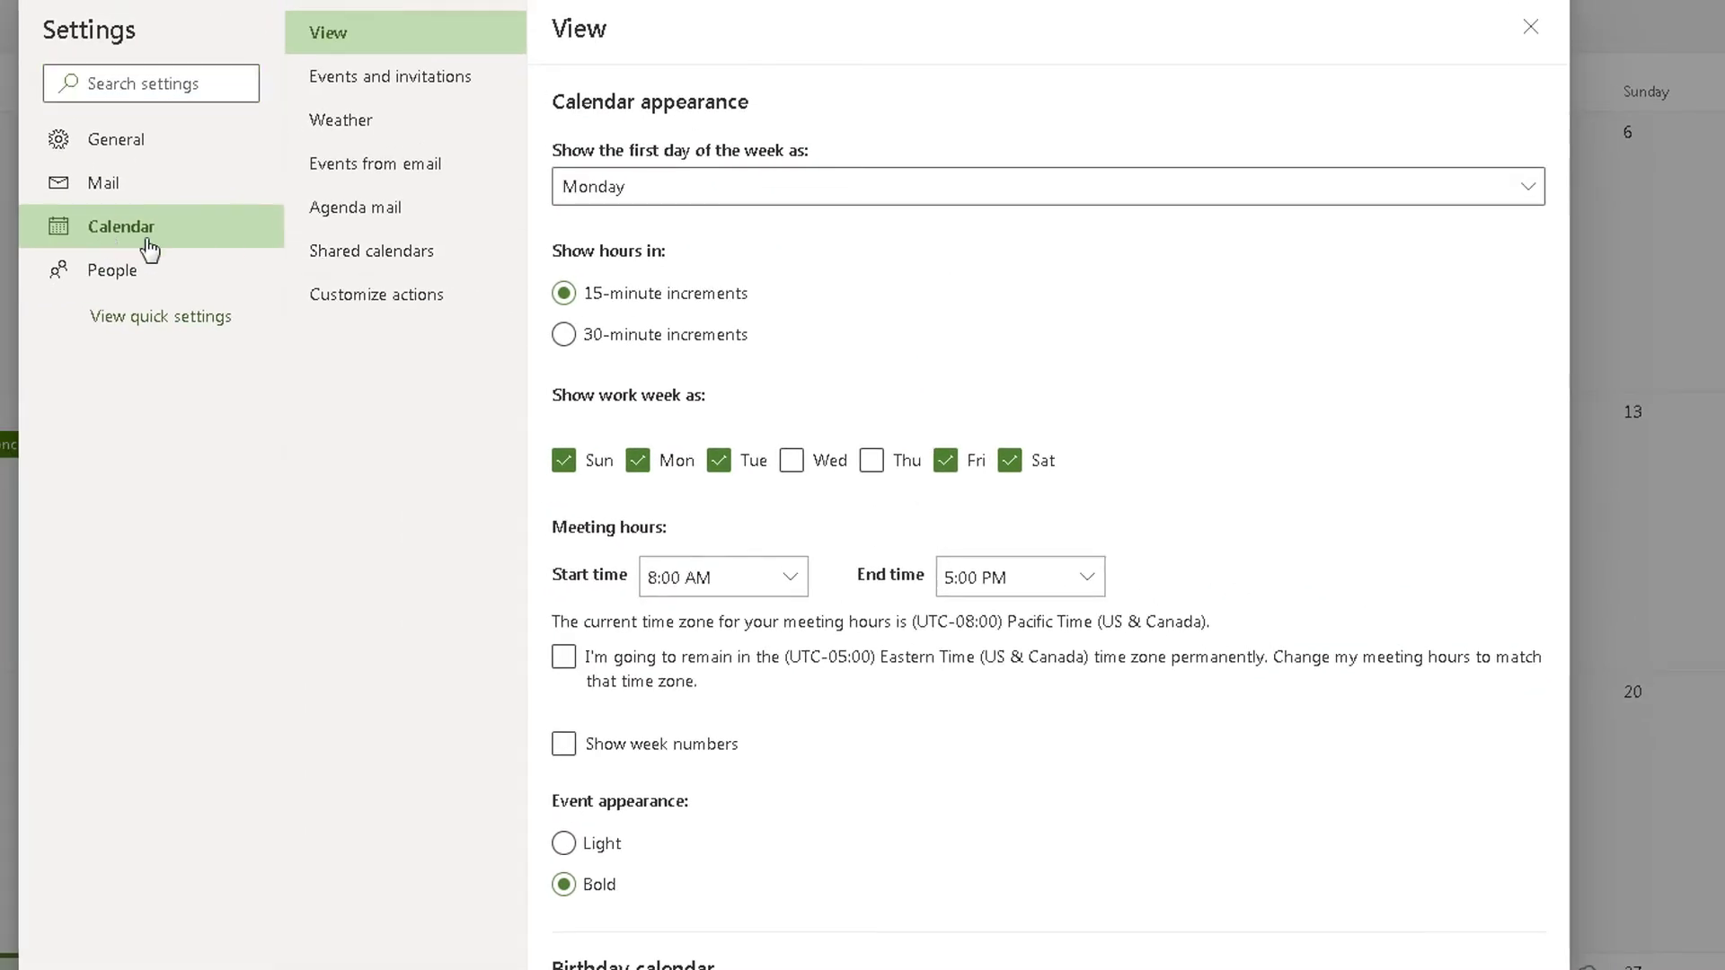
click(408, 256)
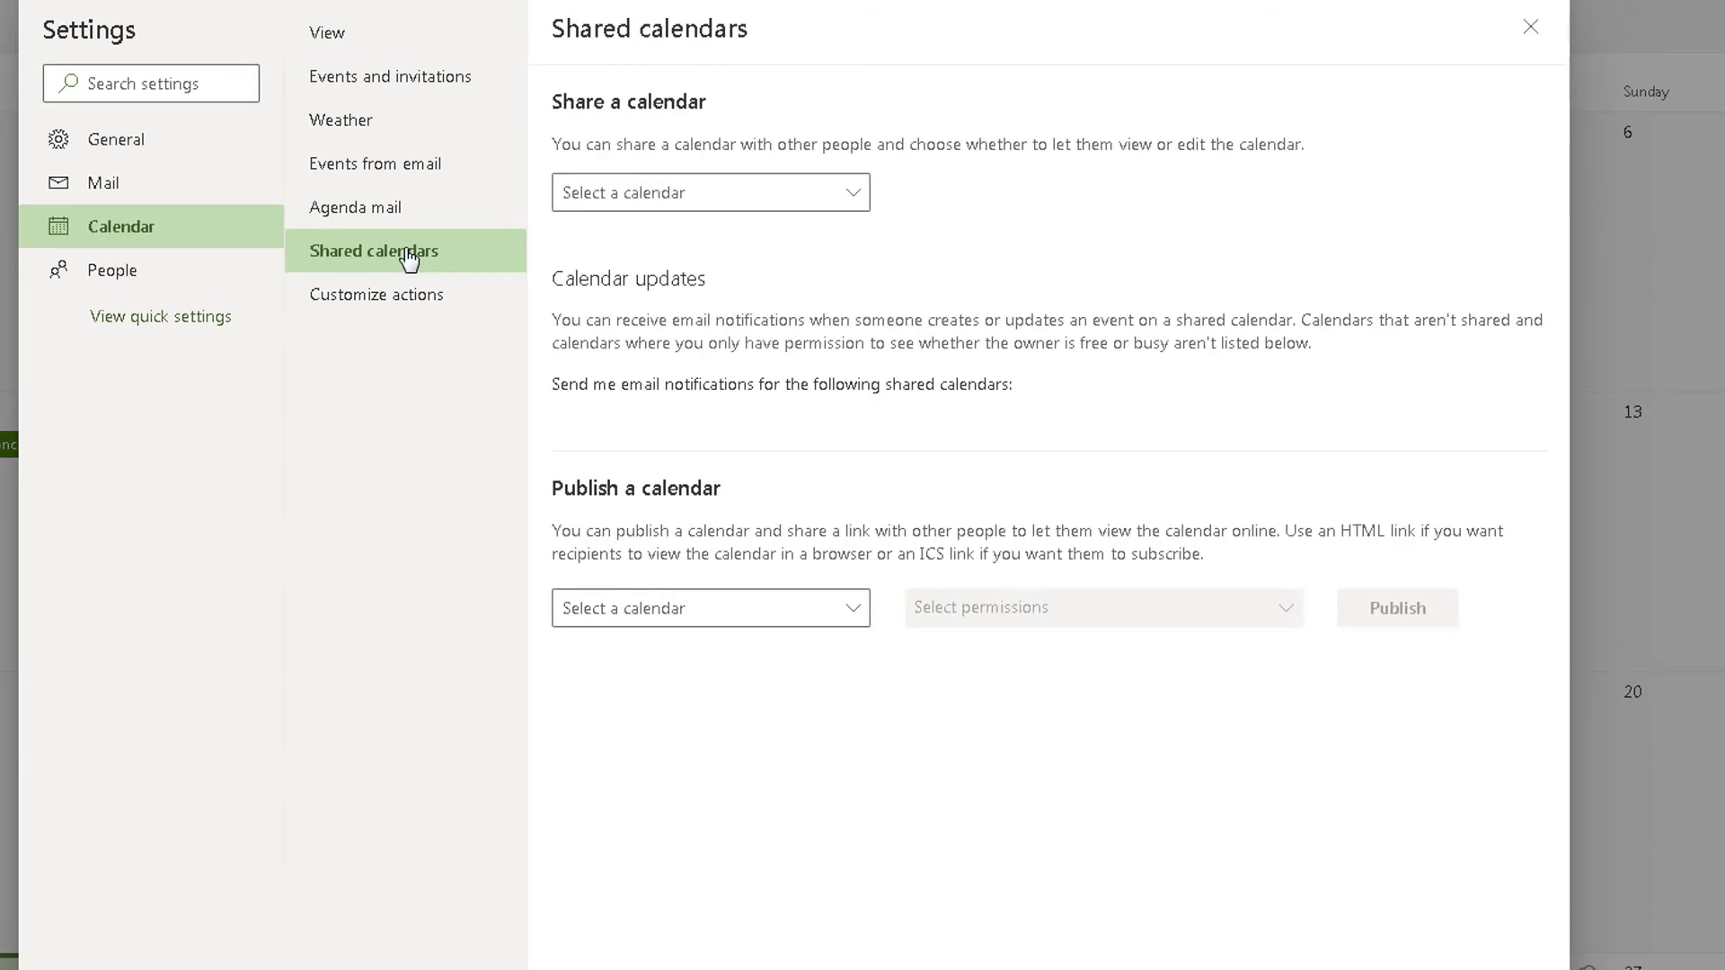
click(848, 629)
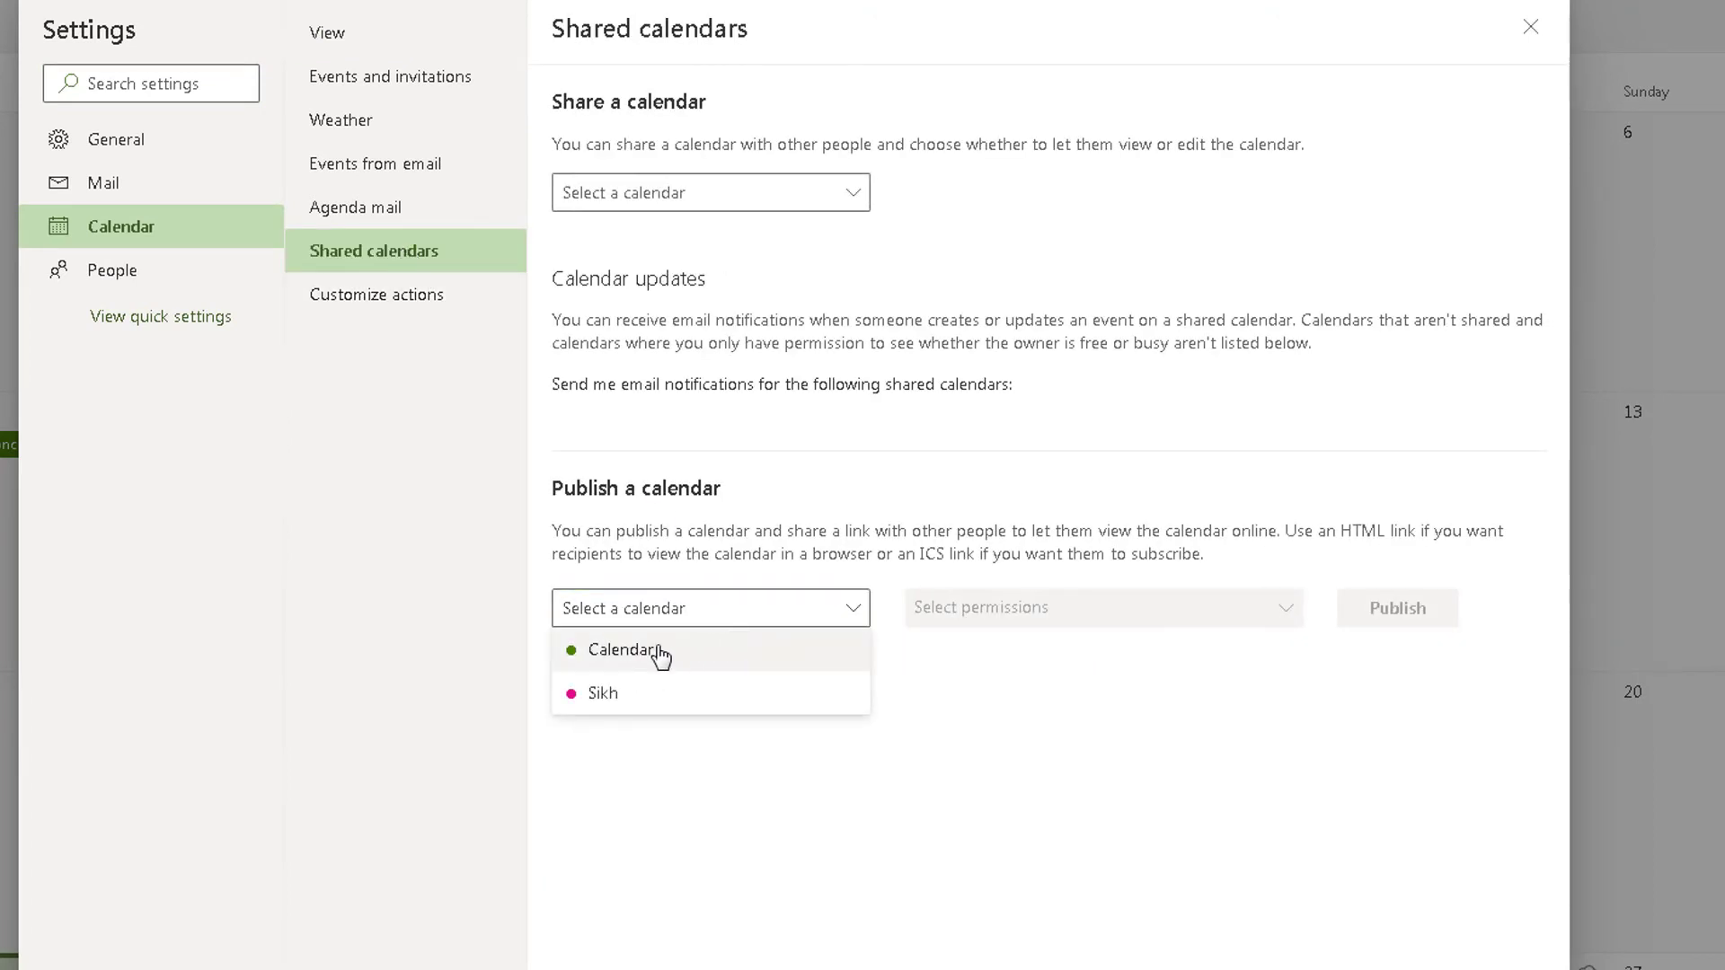
click(625, 658)
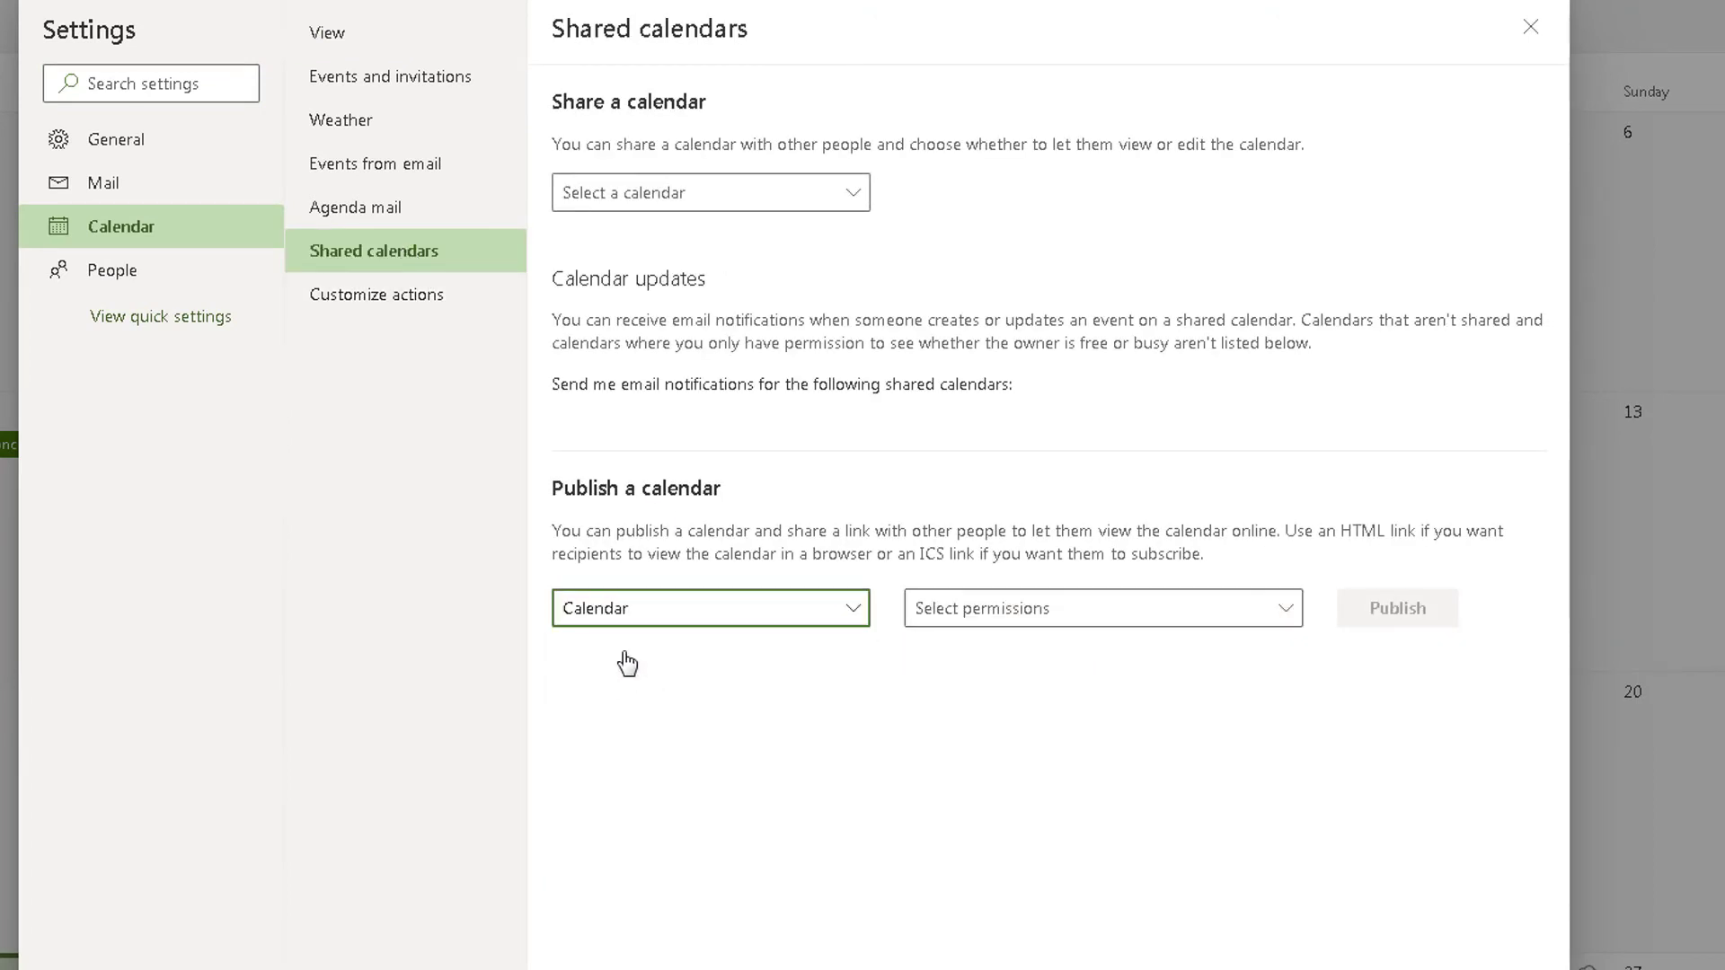
click(1057, 609)
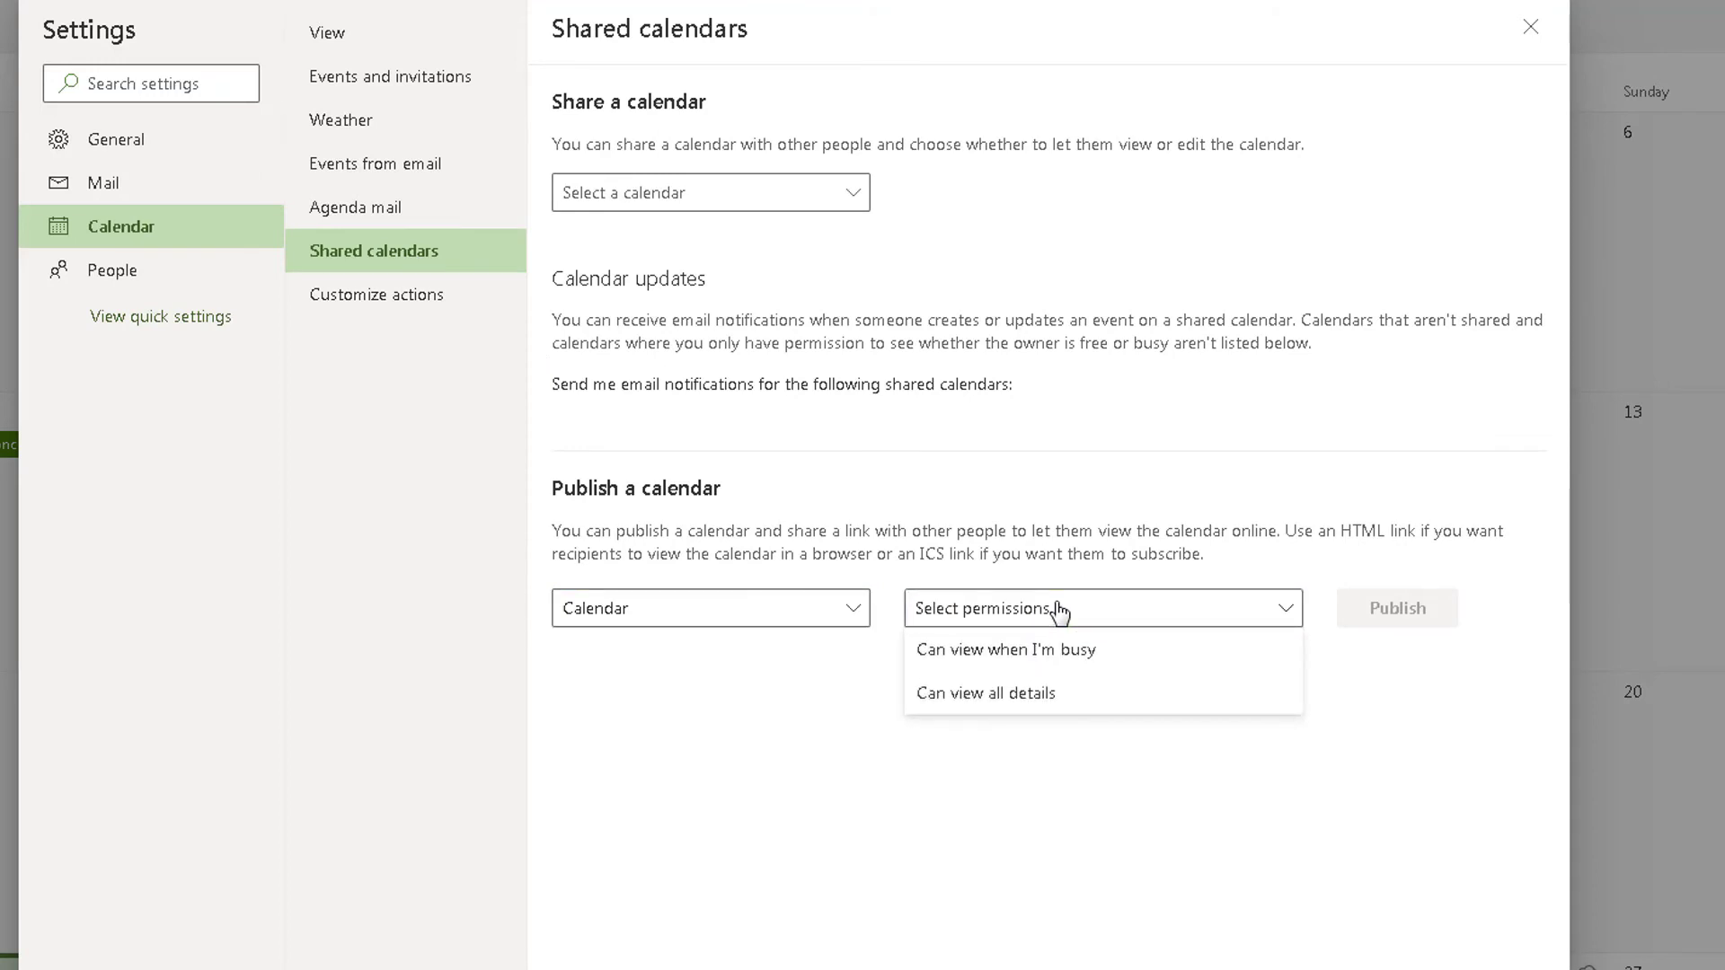
click(1023, 697)
click(1370, 604)
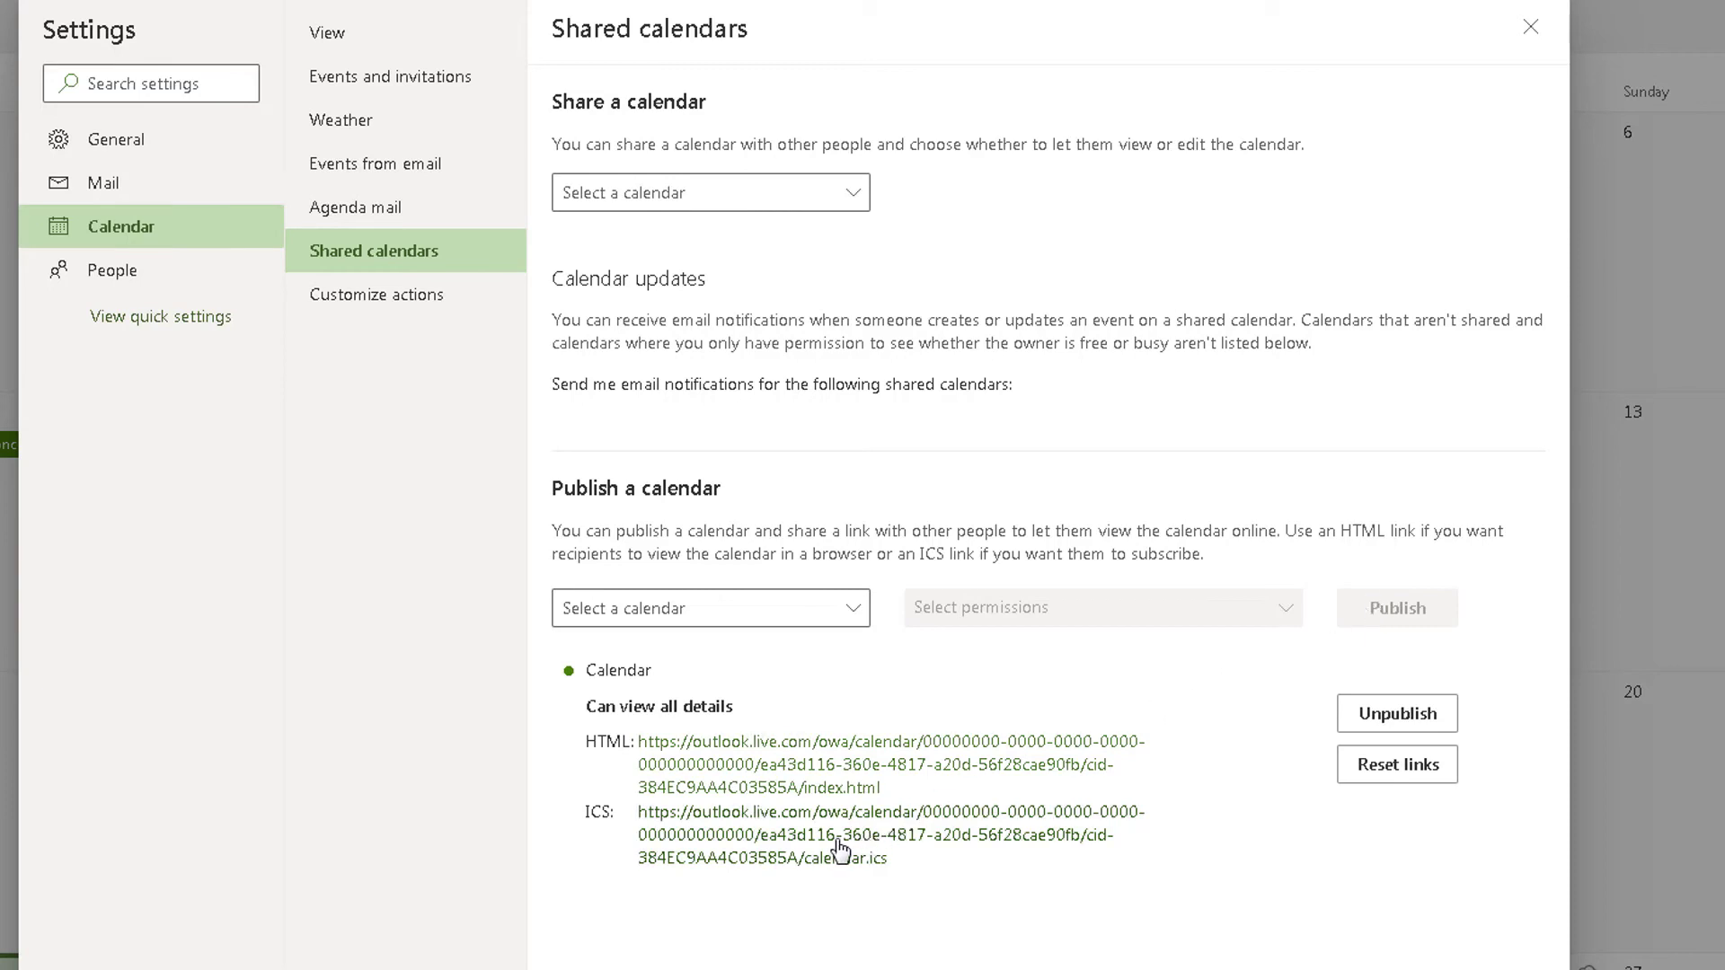
Copy the published calendar's ICS link and load the Google home page.
click(828, 849)
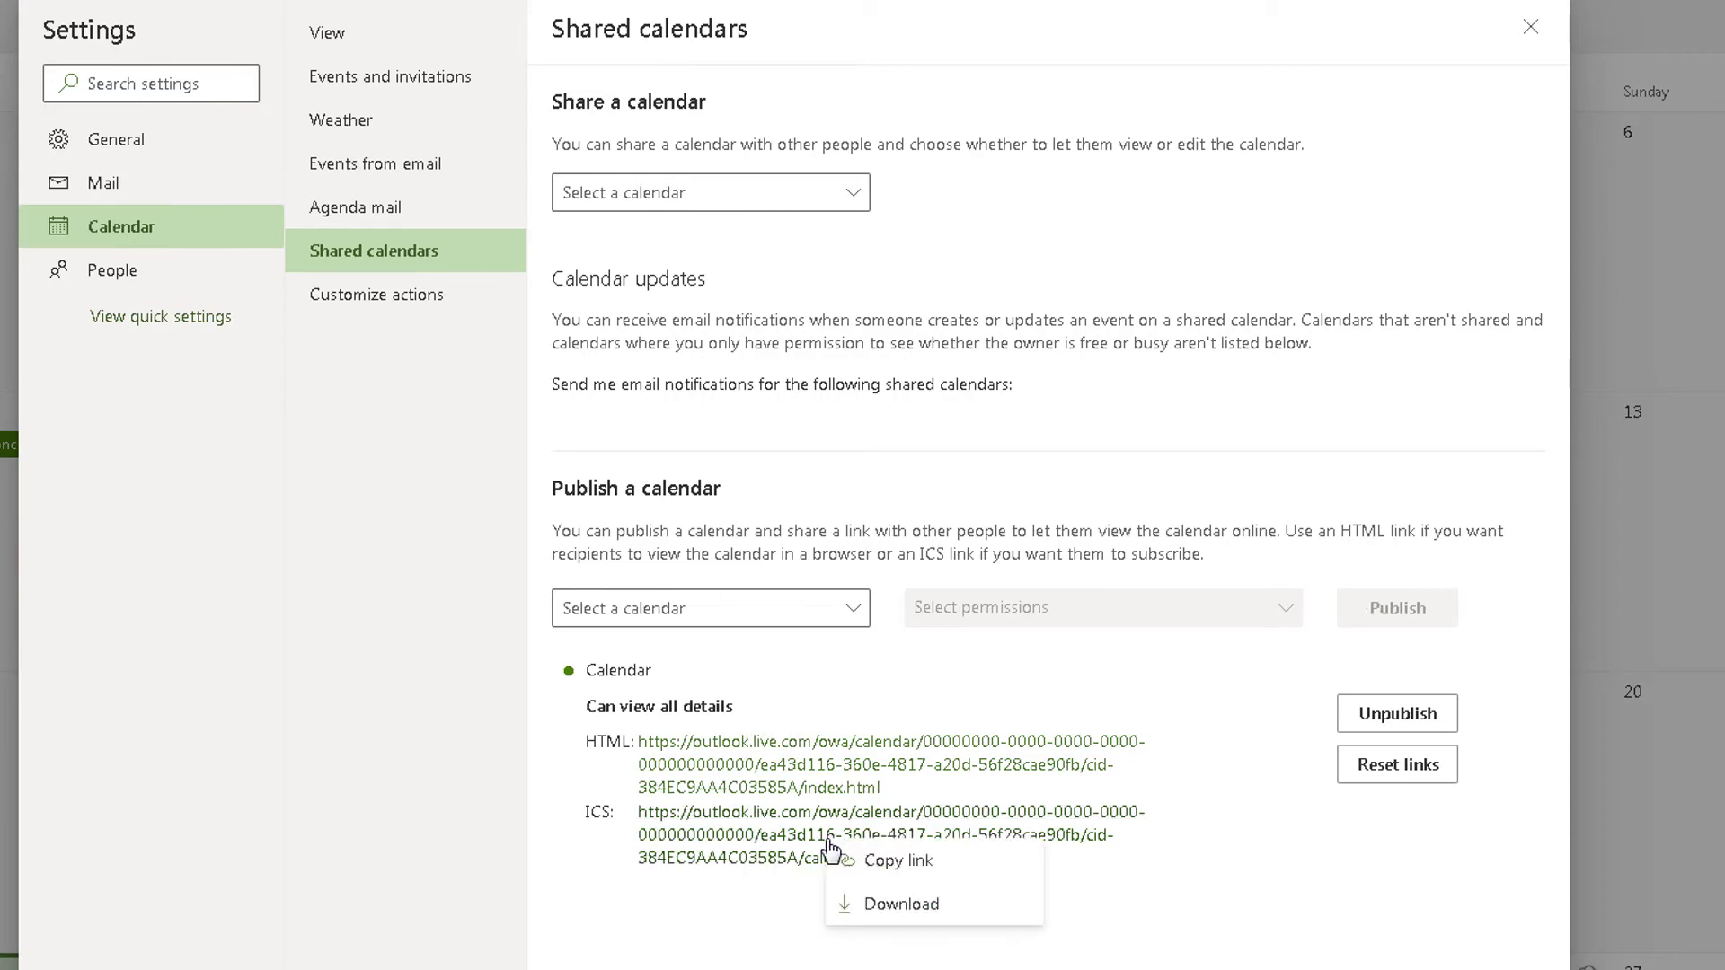
click(900, 865)
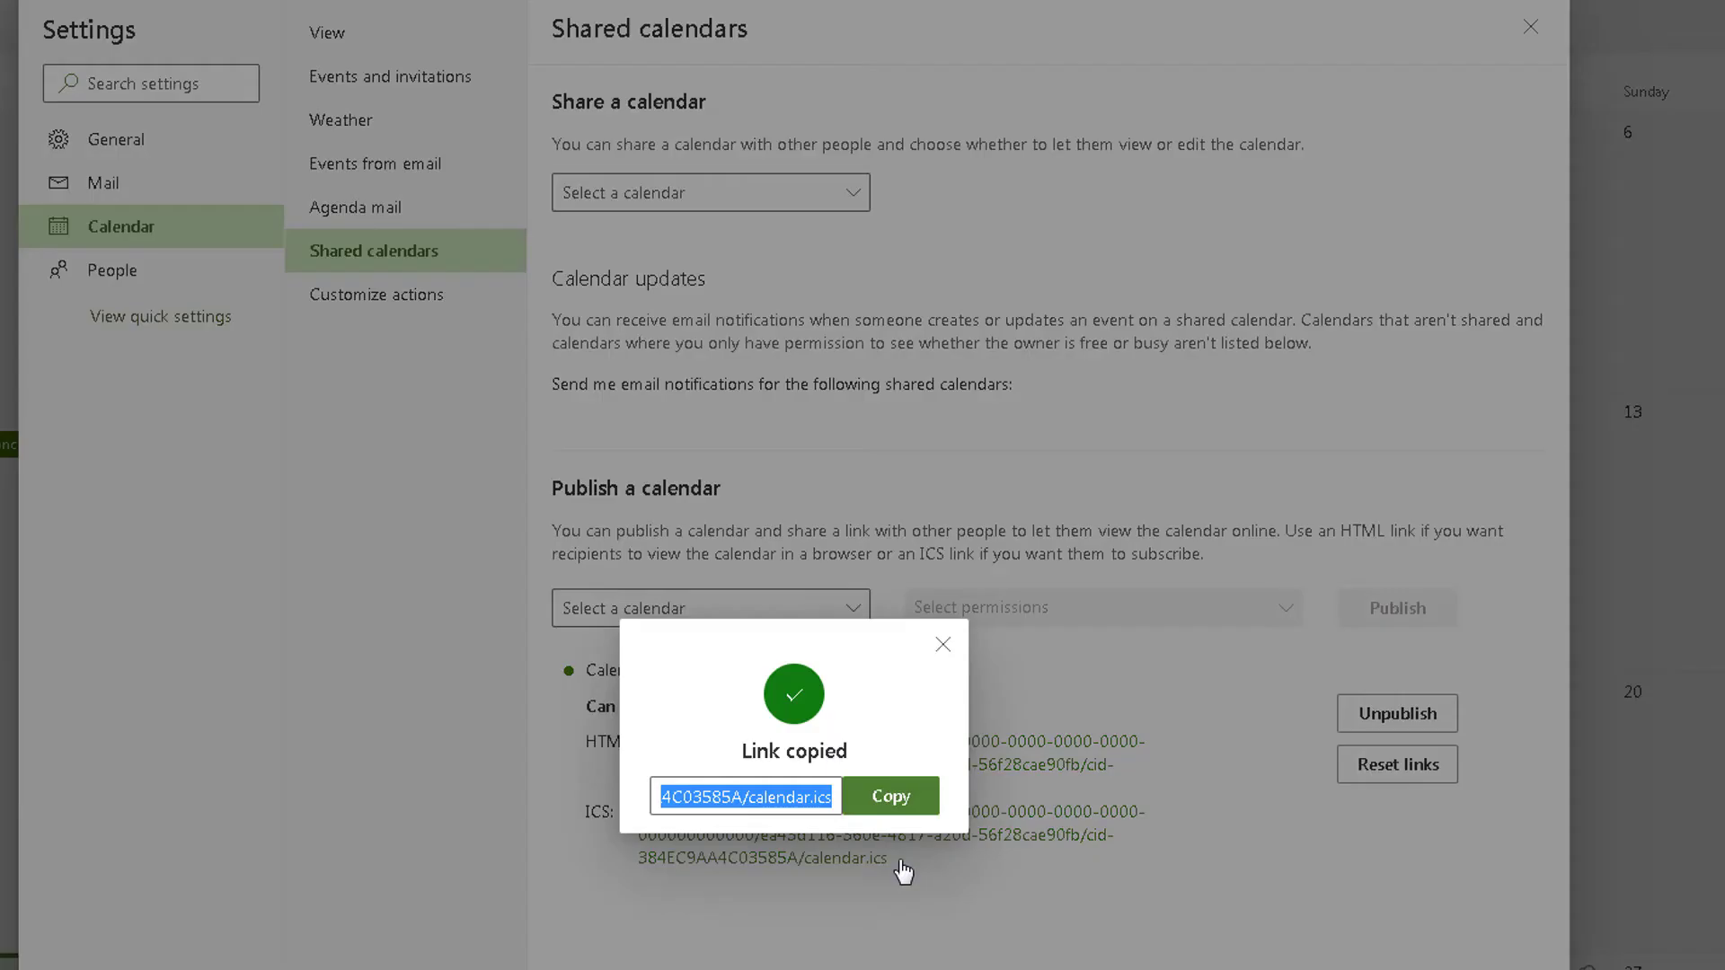
click(901, 799)
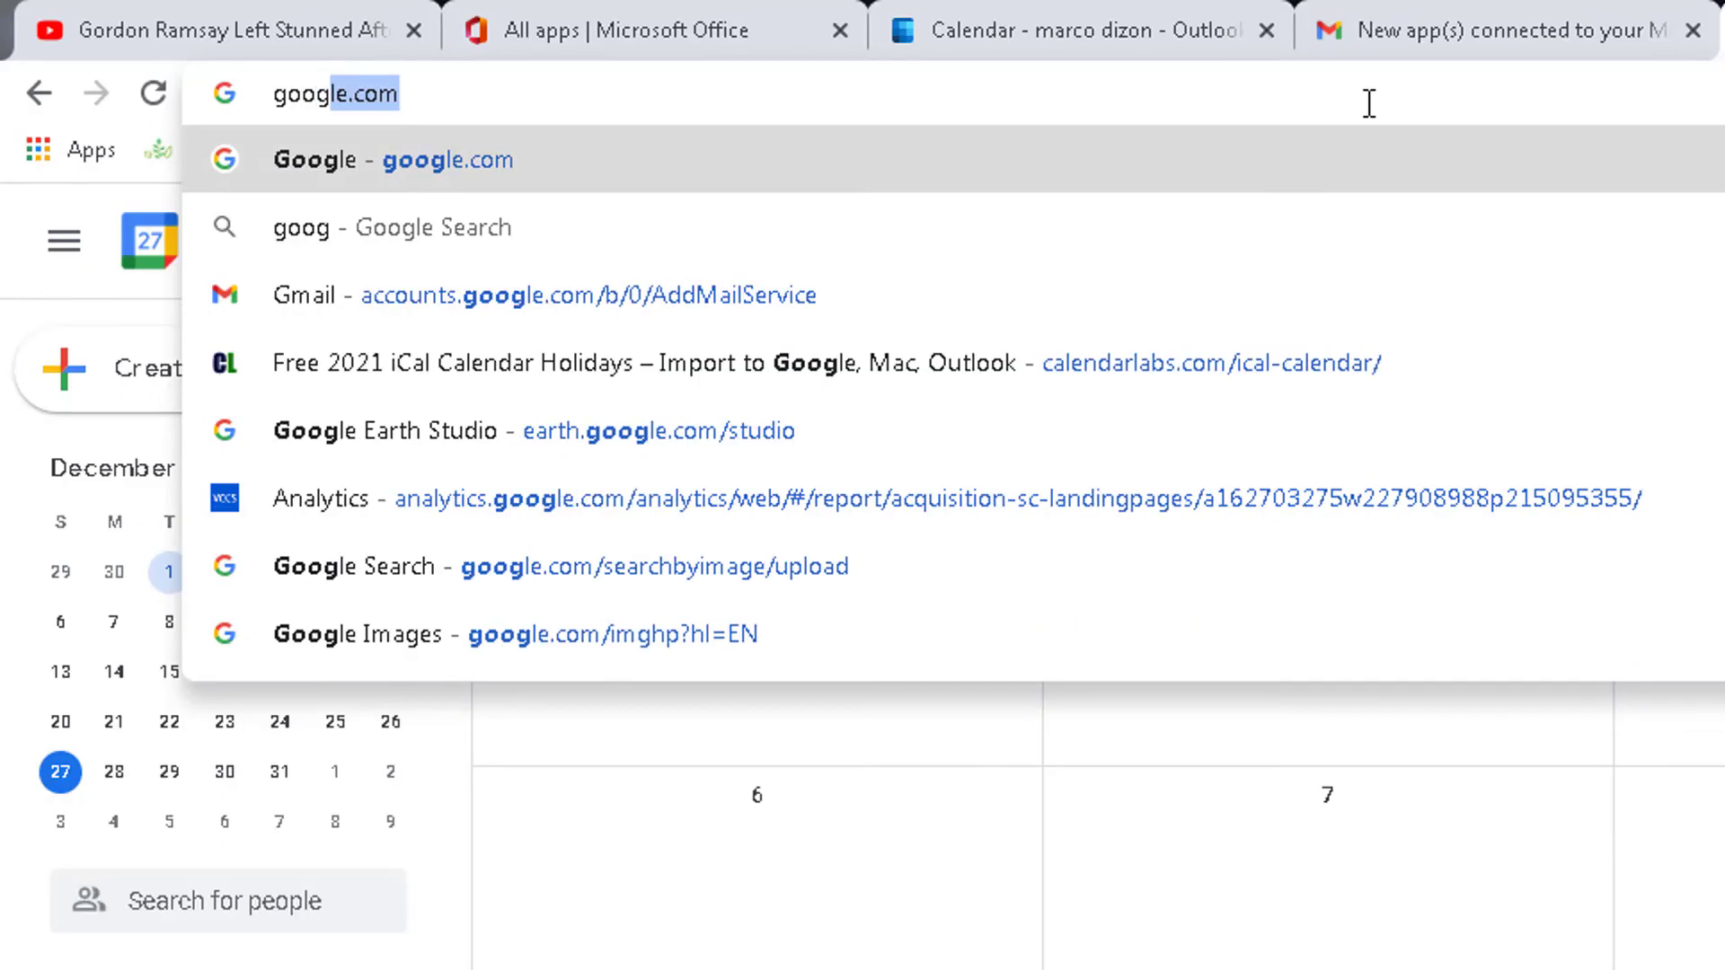
text(le.co)
key(Return)
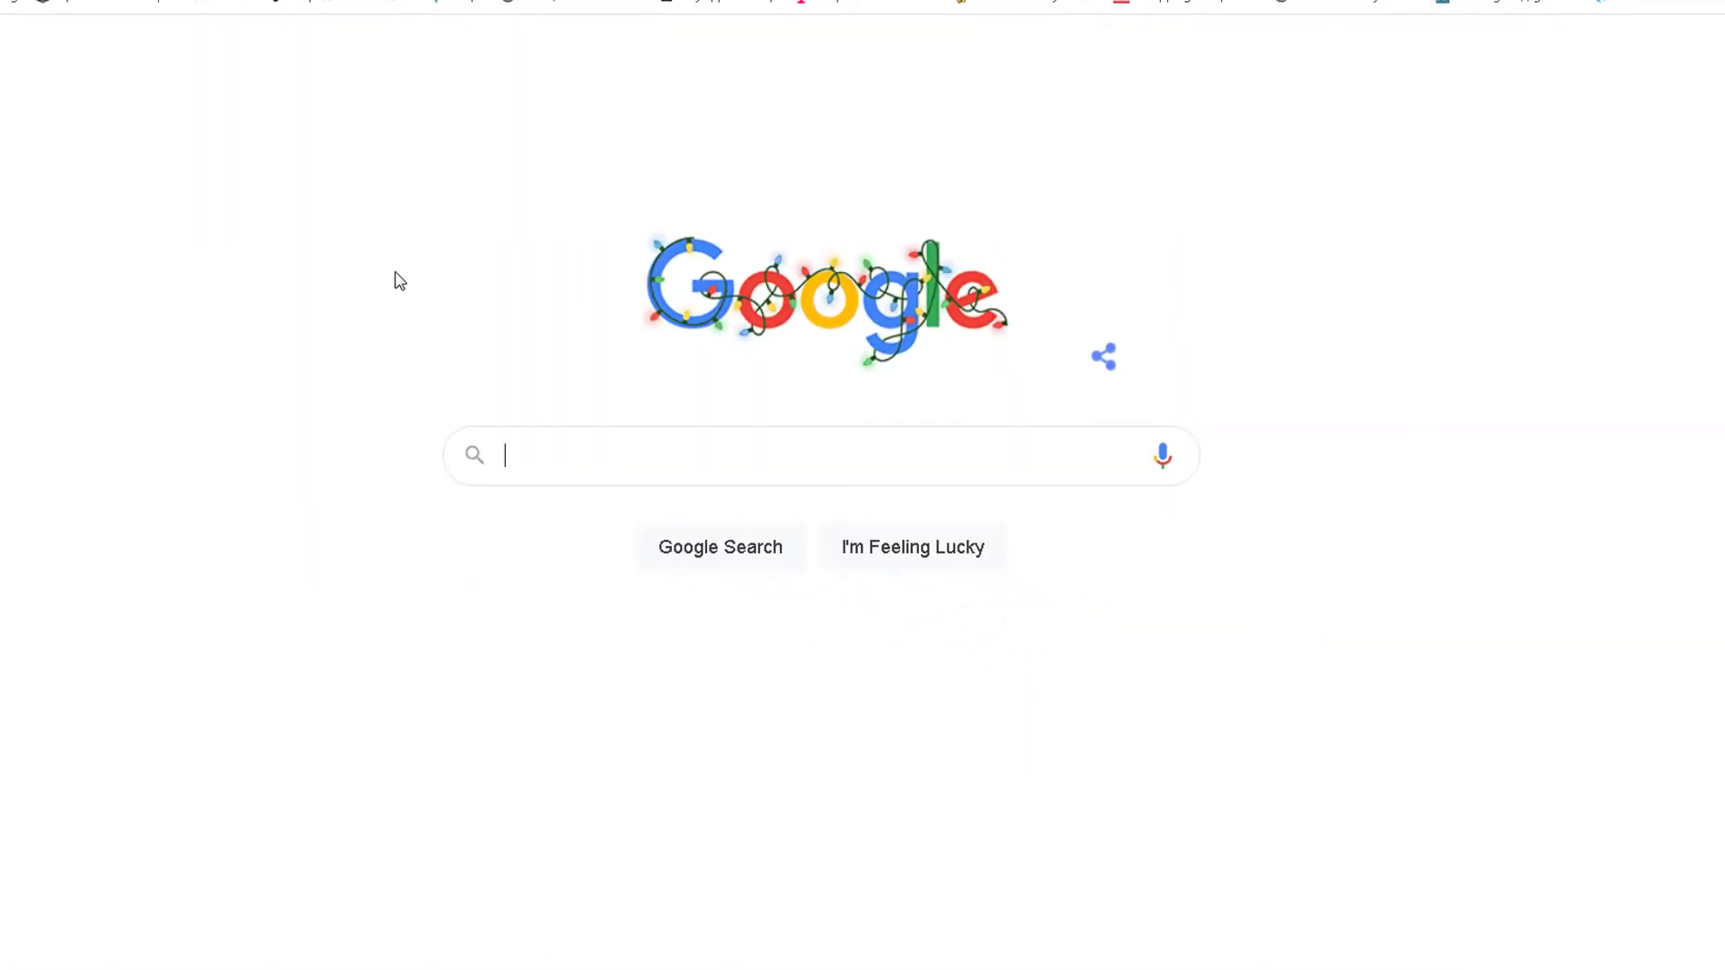
Search Google for 'google calendar' and open the Google Calendar result.
text(google)
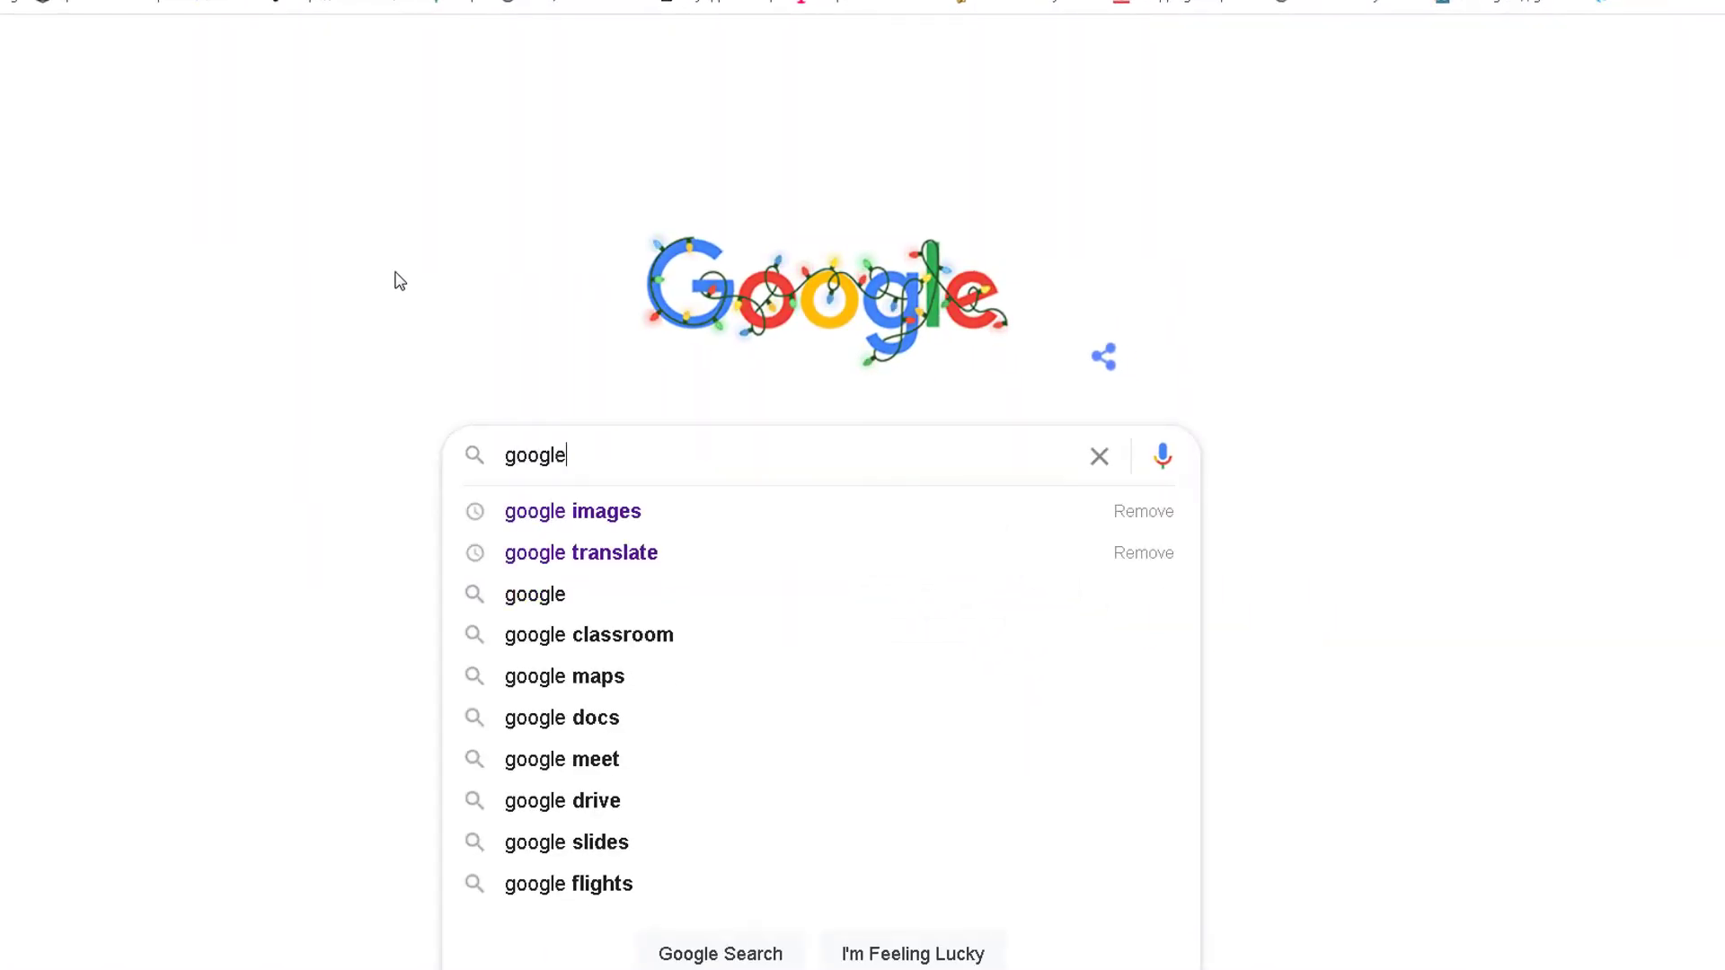
text( calendar)
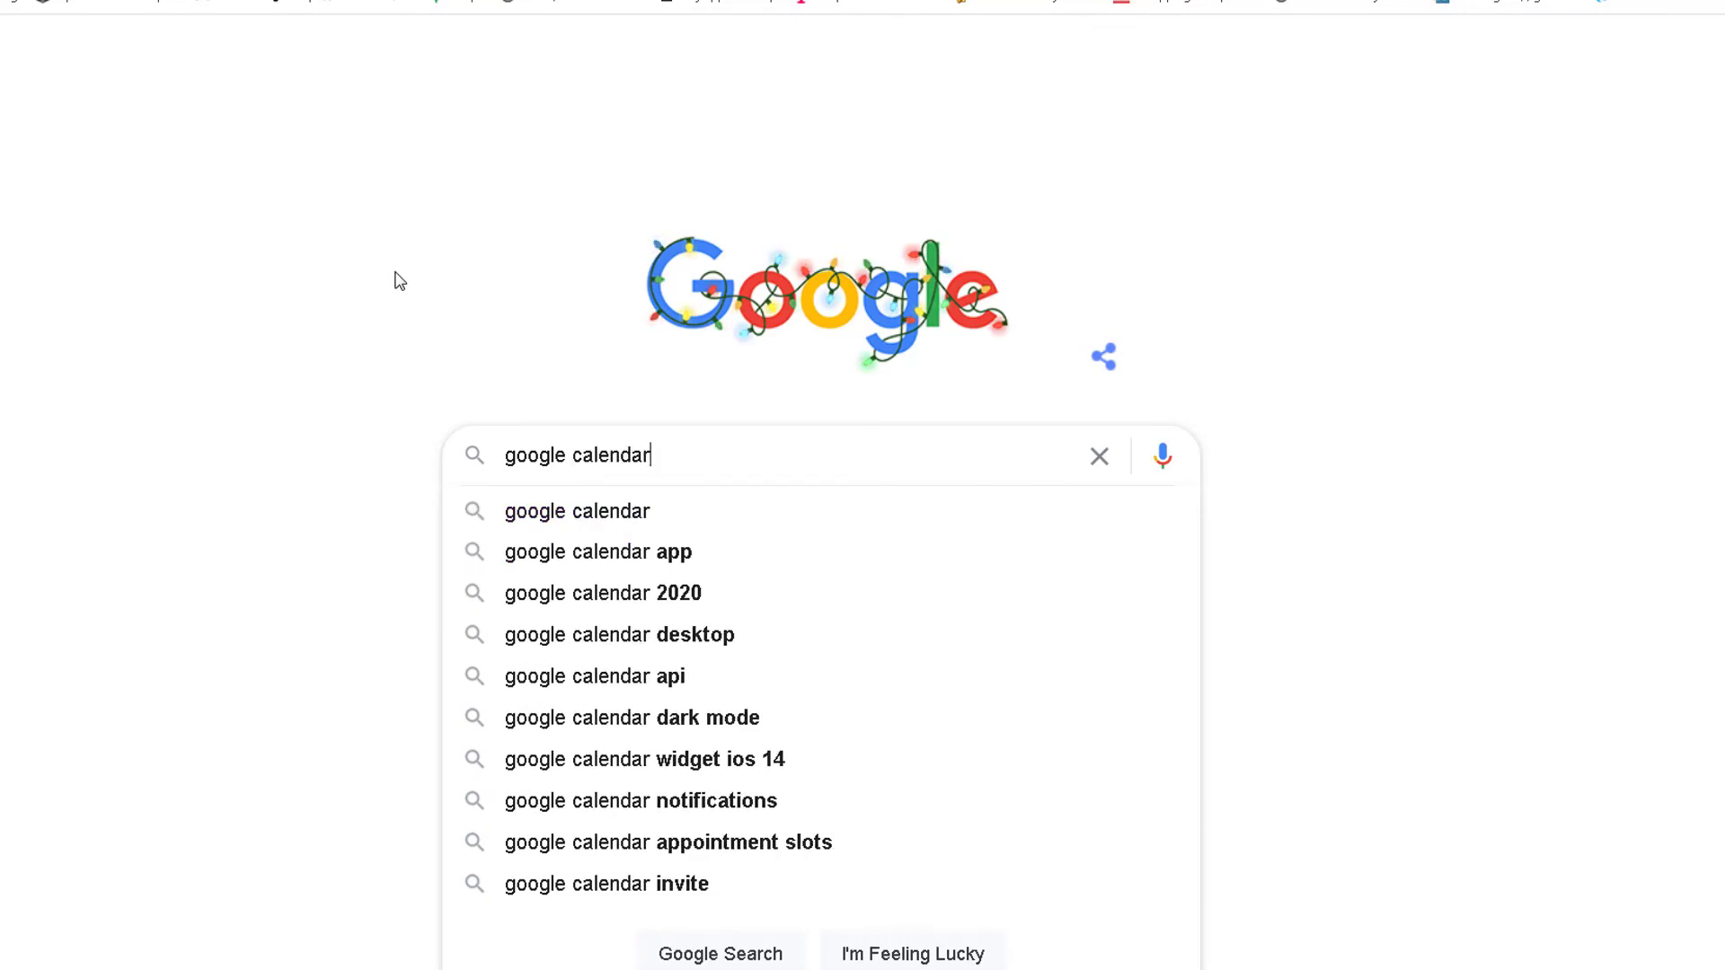
key(Return)
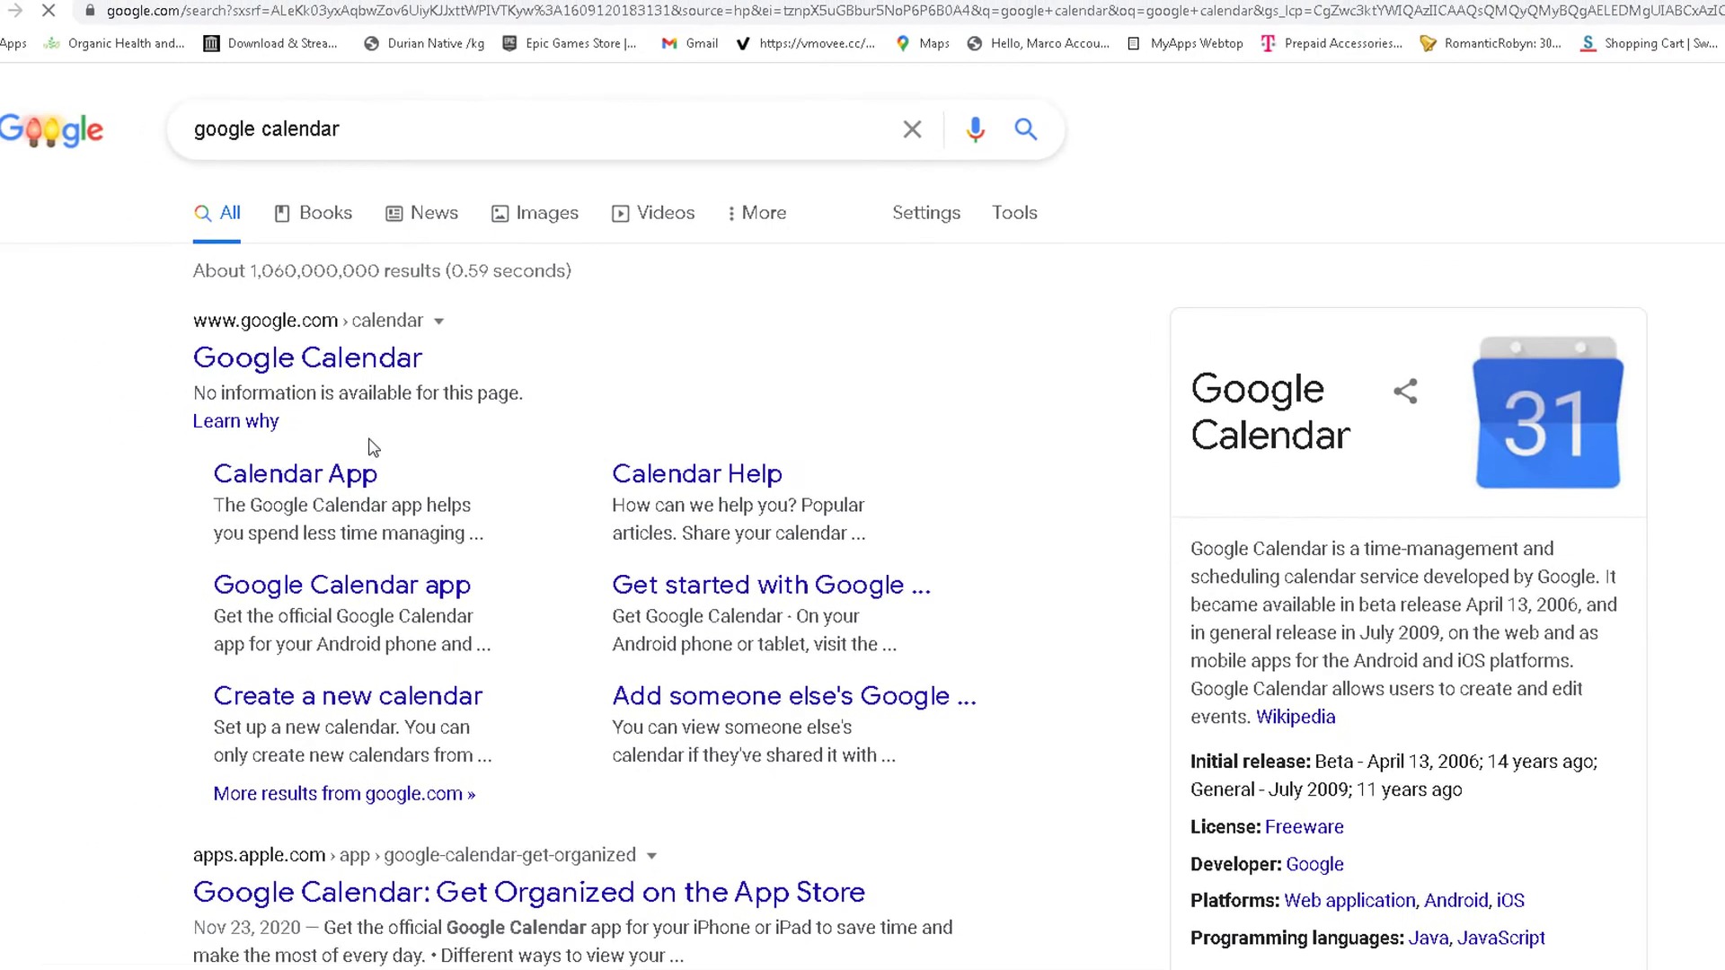
click(393, 375)
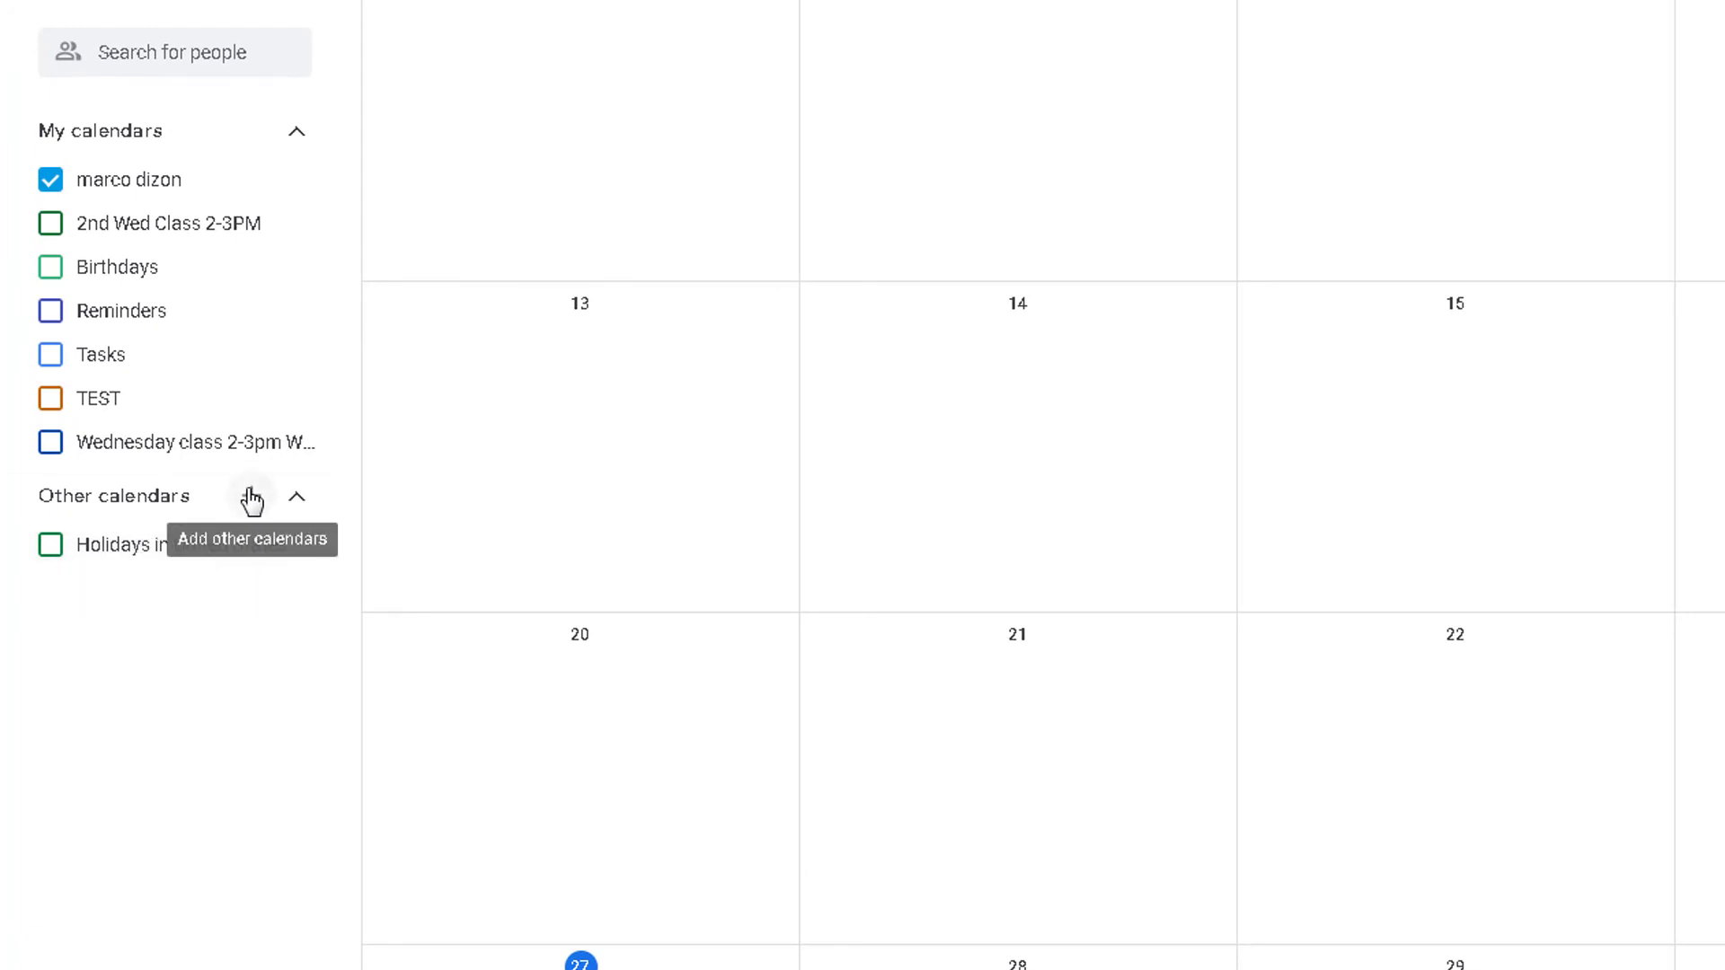
Add a calendar From URL using the pasted Outlook ICS link, marked publicly accessible.
click(252, 502)
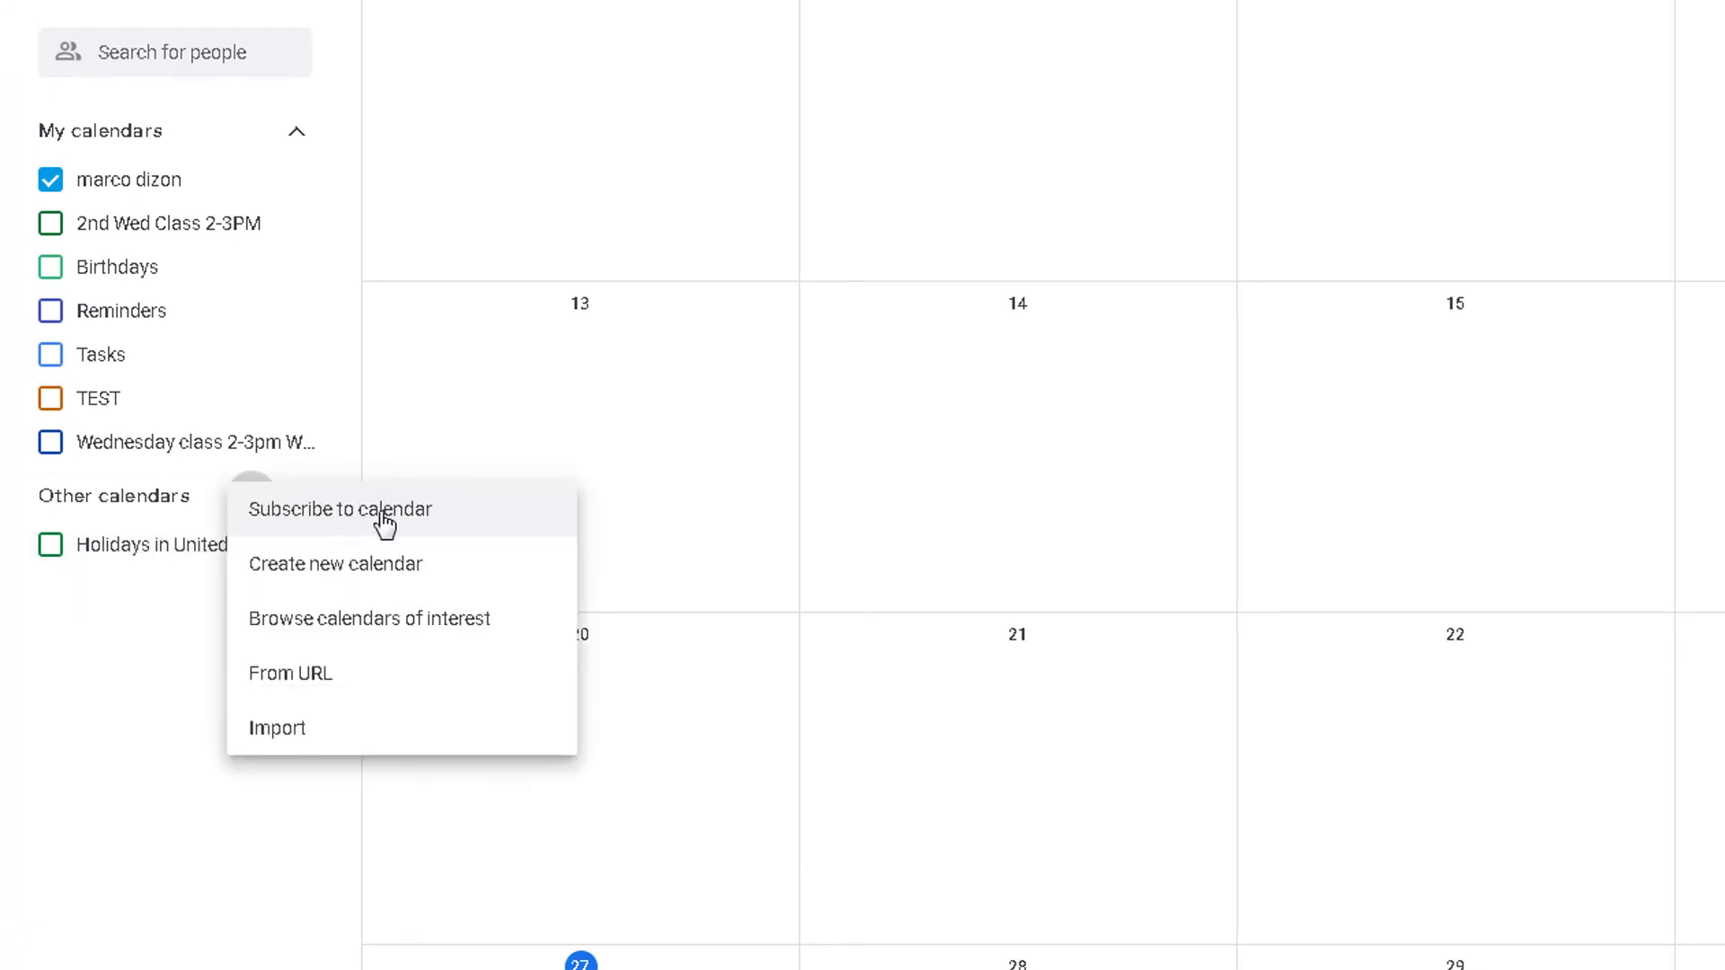
click(335, 525)
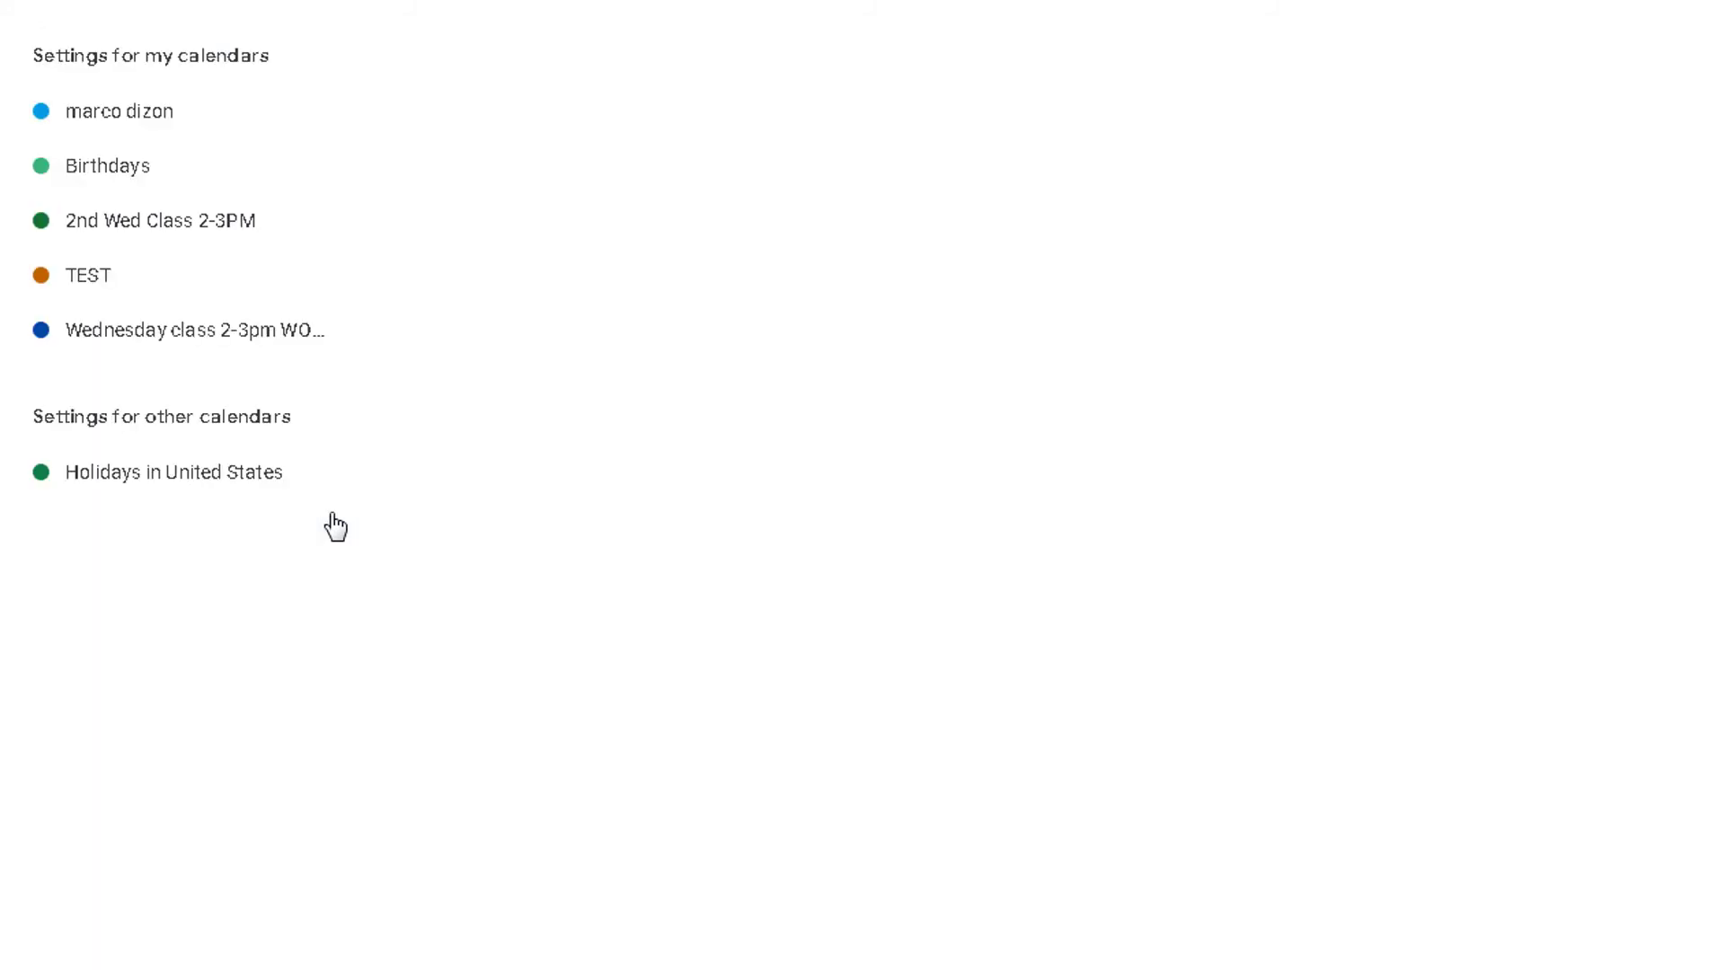
click(160, 652)
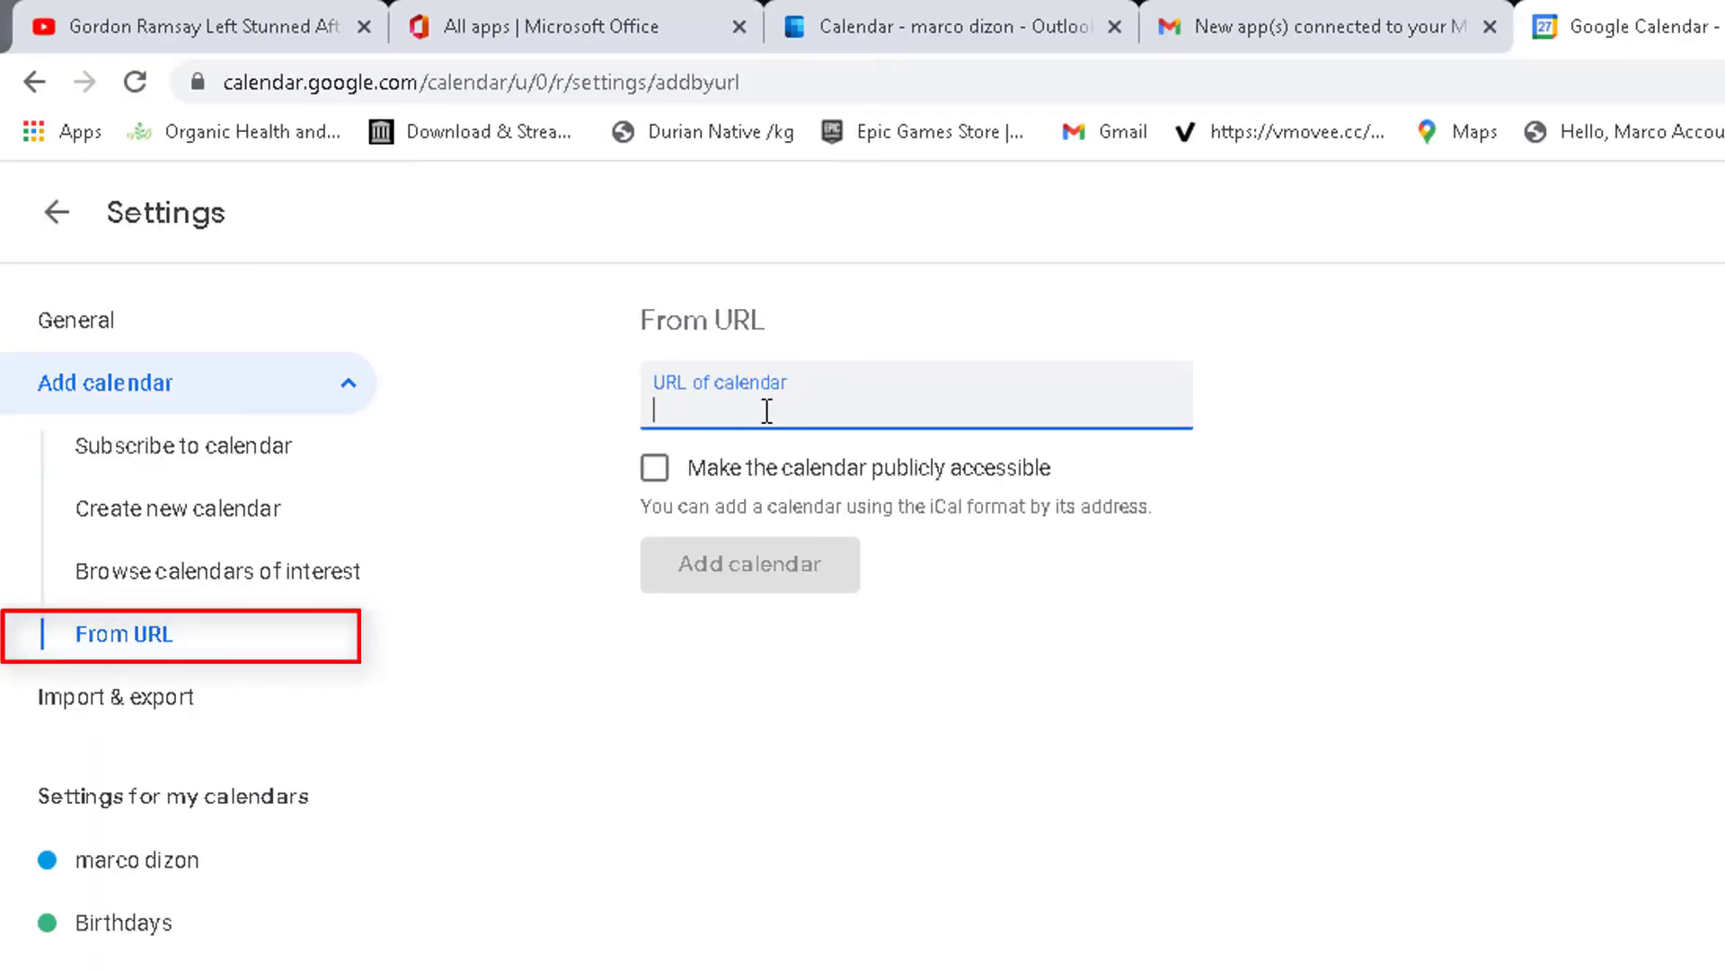
key(ctrl+v)
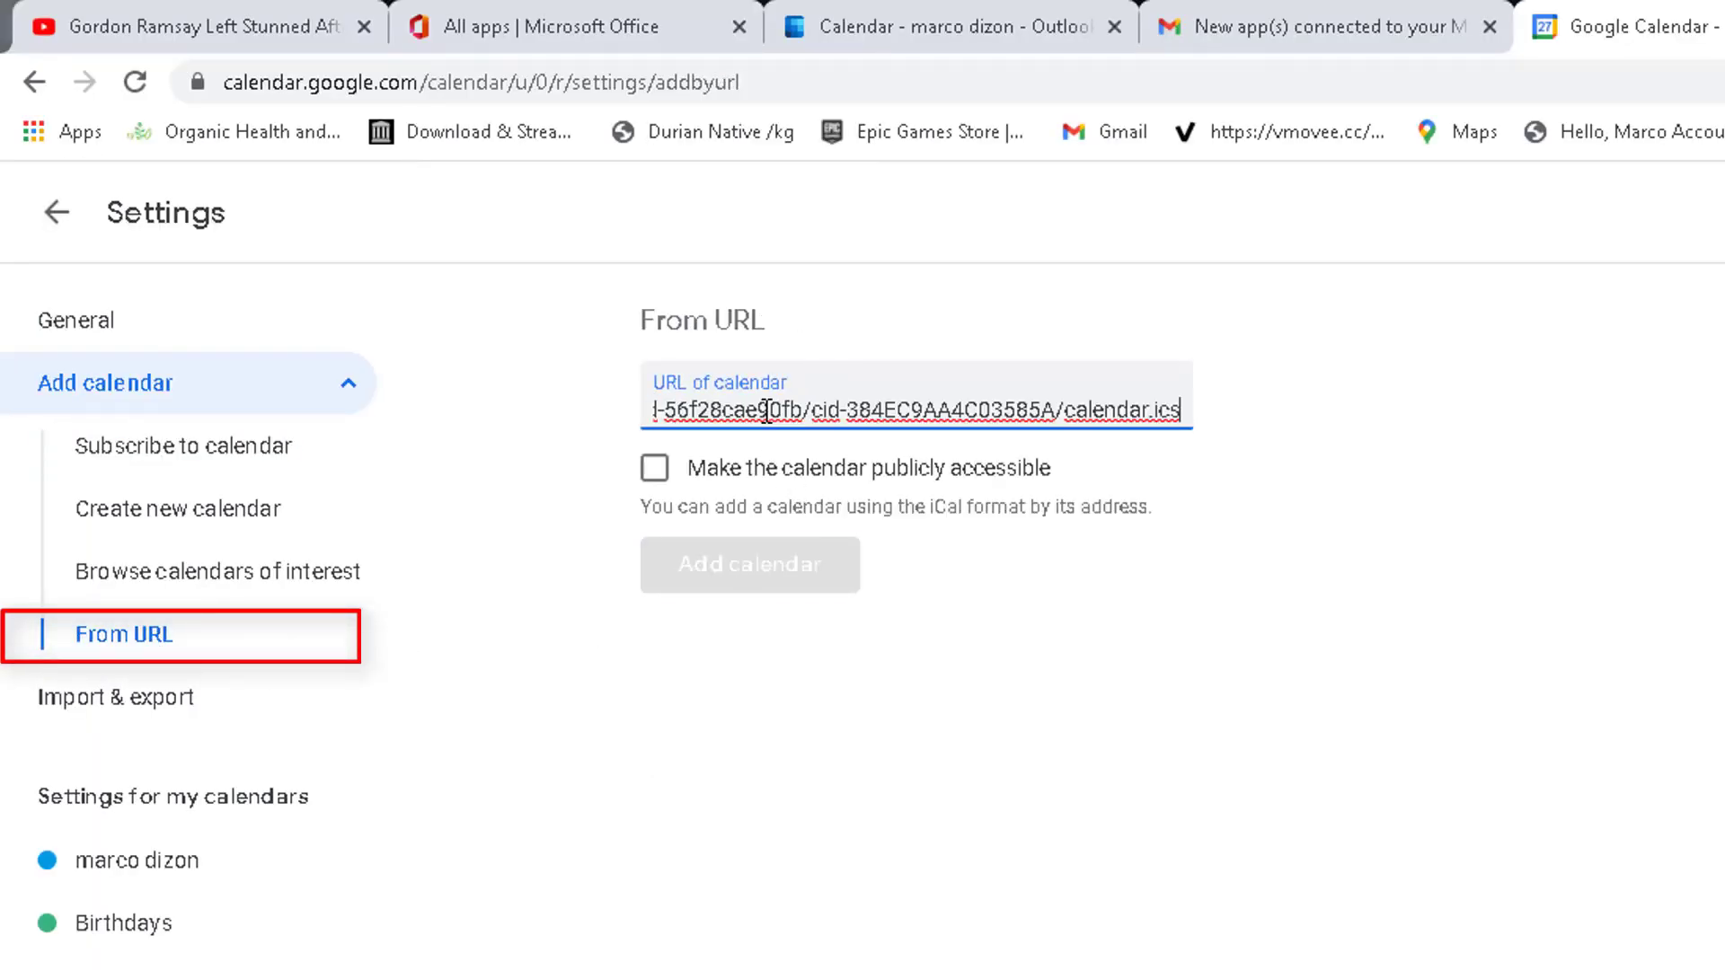
click(683, 466)
click(752, 568)
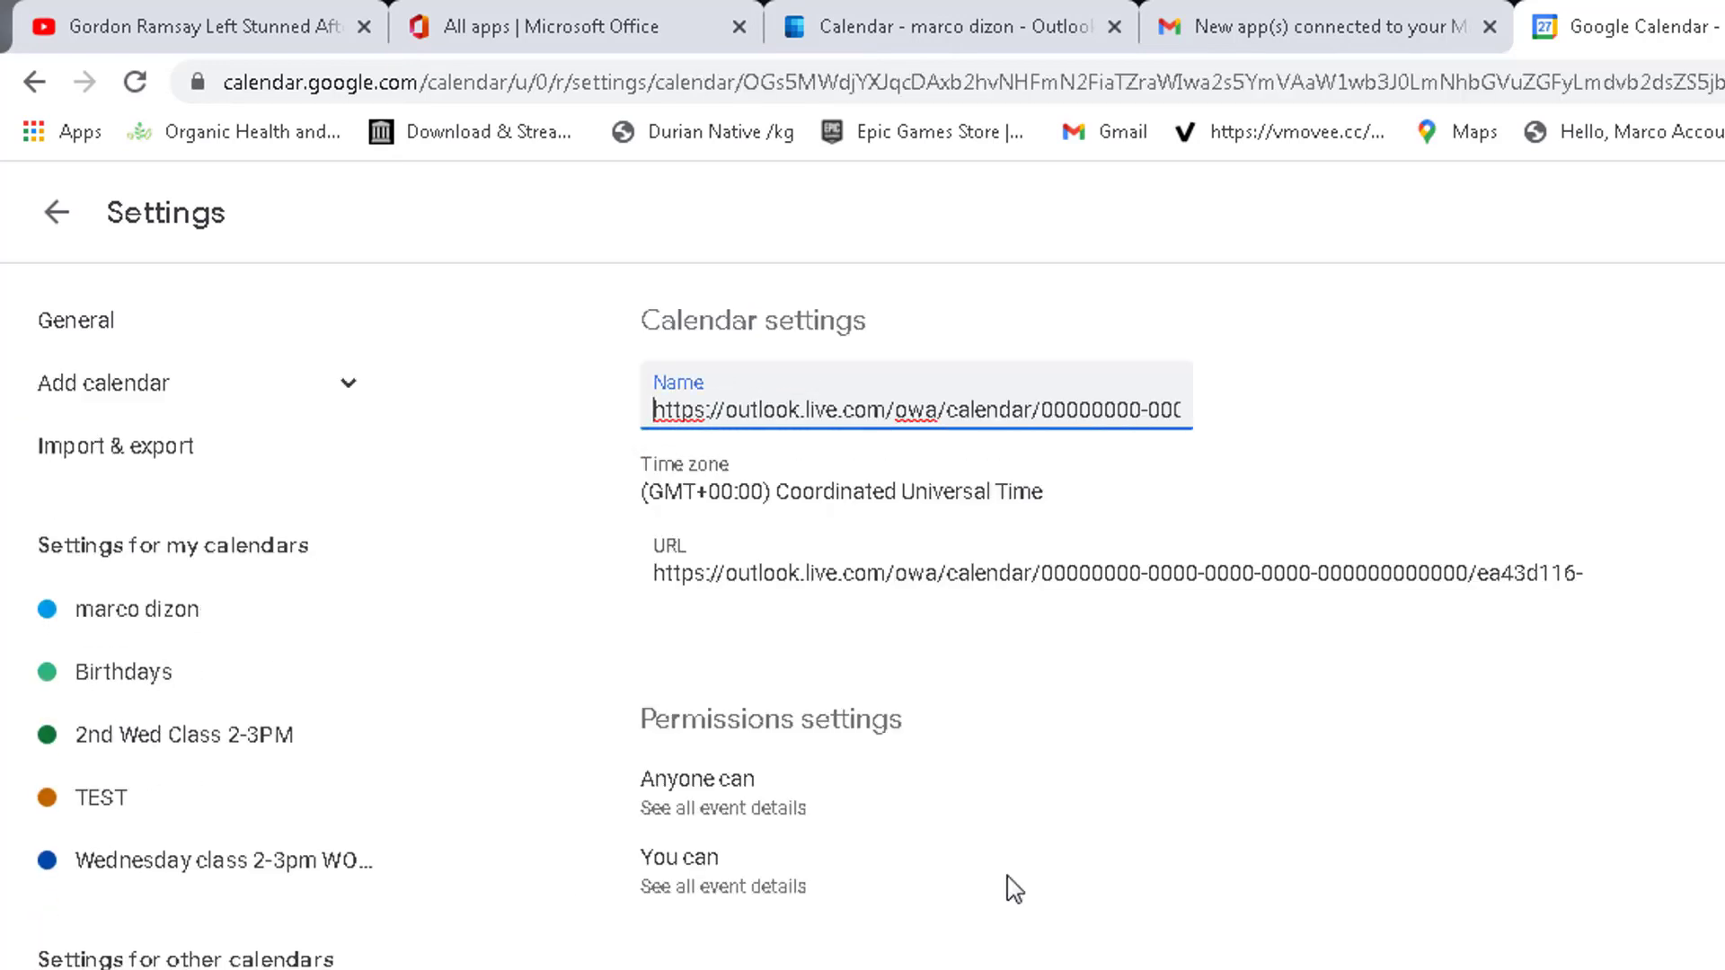
Return to the December 2020 month view and toggle the Outlook calendar's visibility off and on.
scroll(976, 787, down, 3)
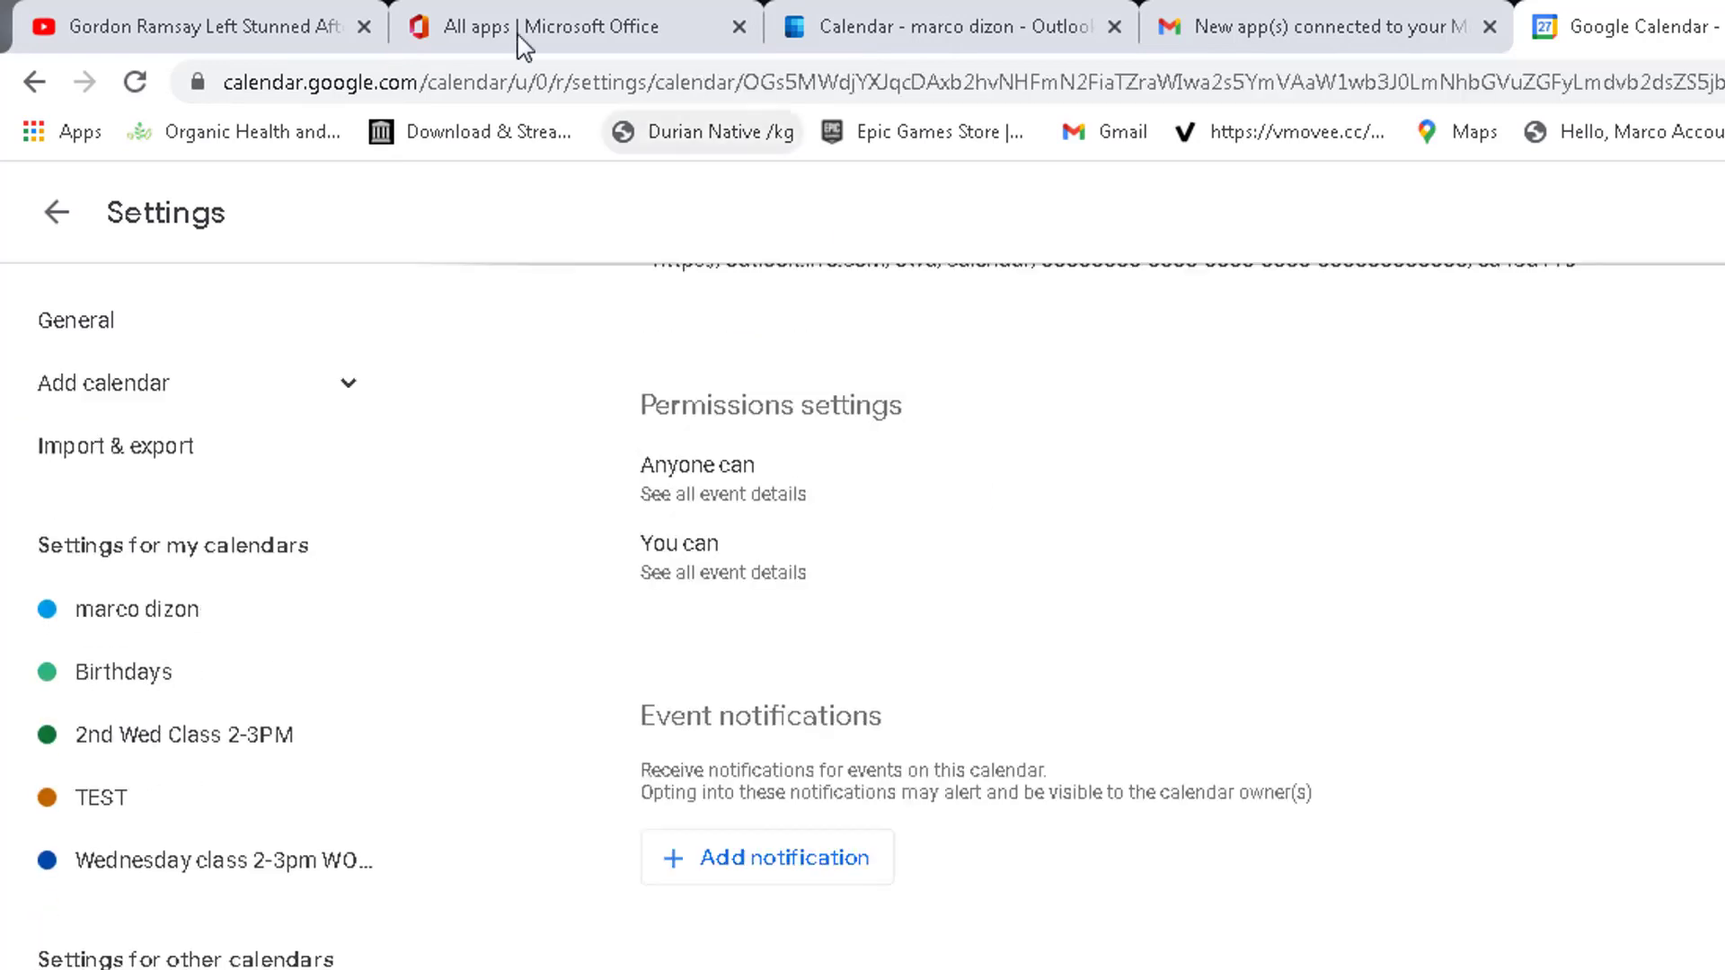
click(54, 218)
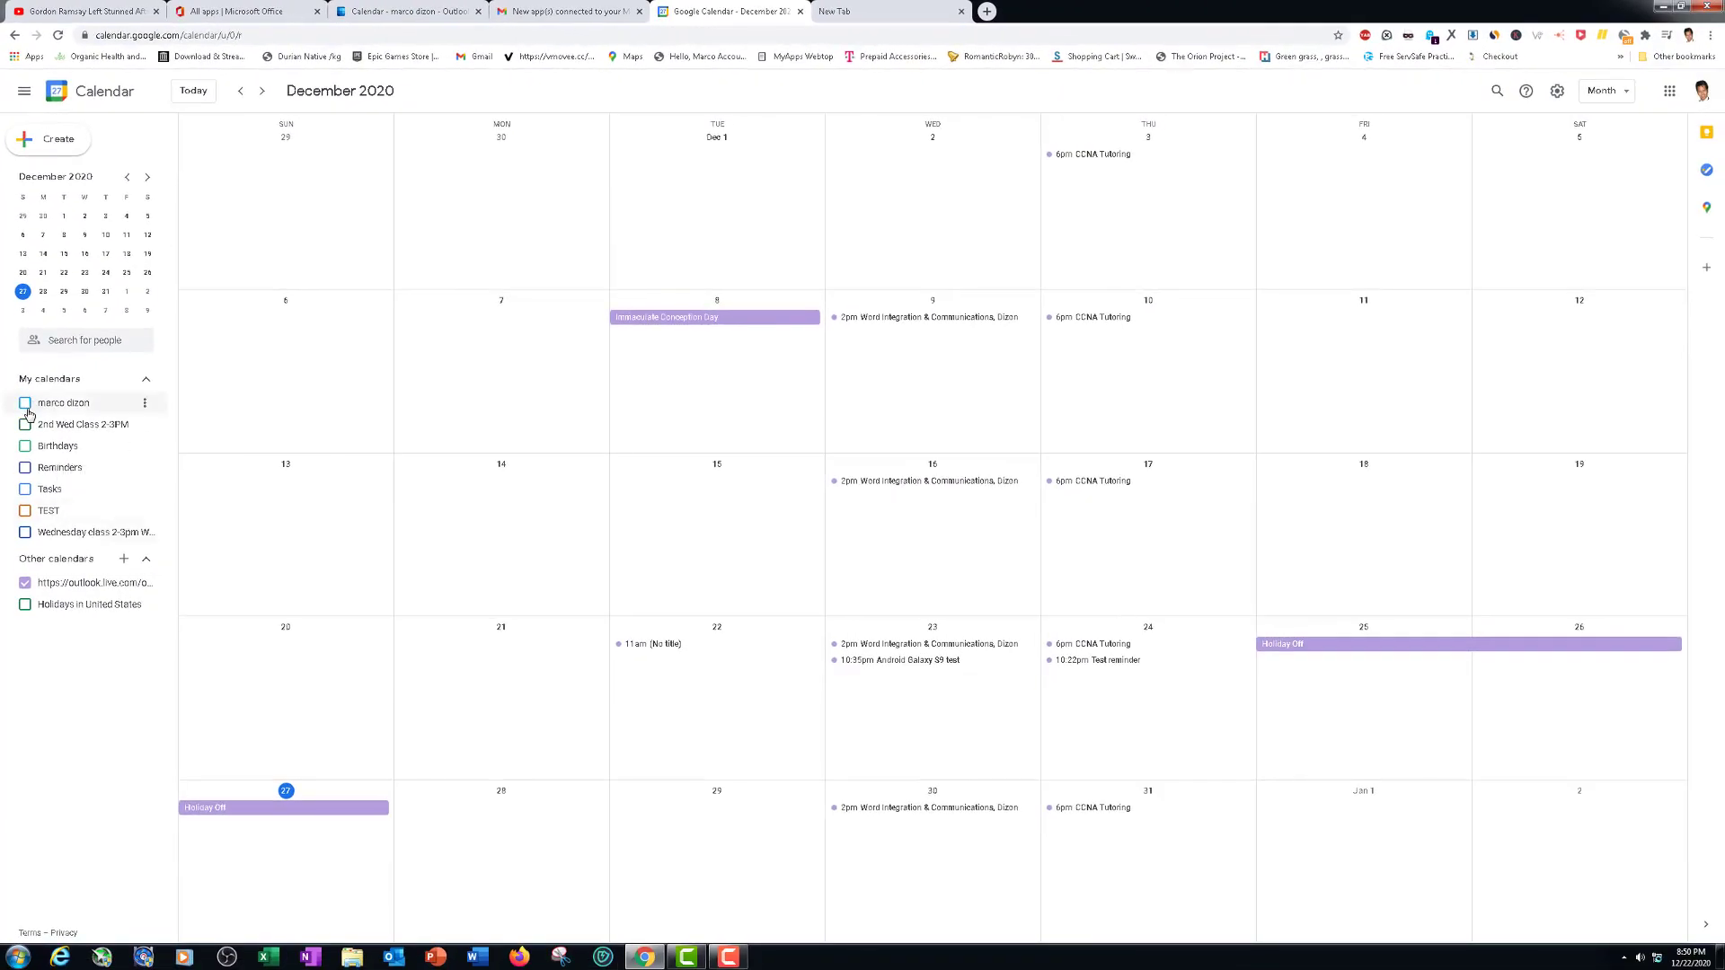
click(26, 585)
click(26, 585)
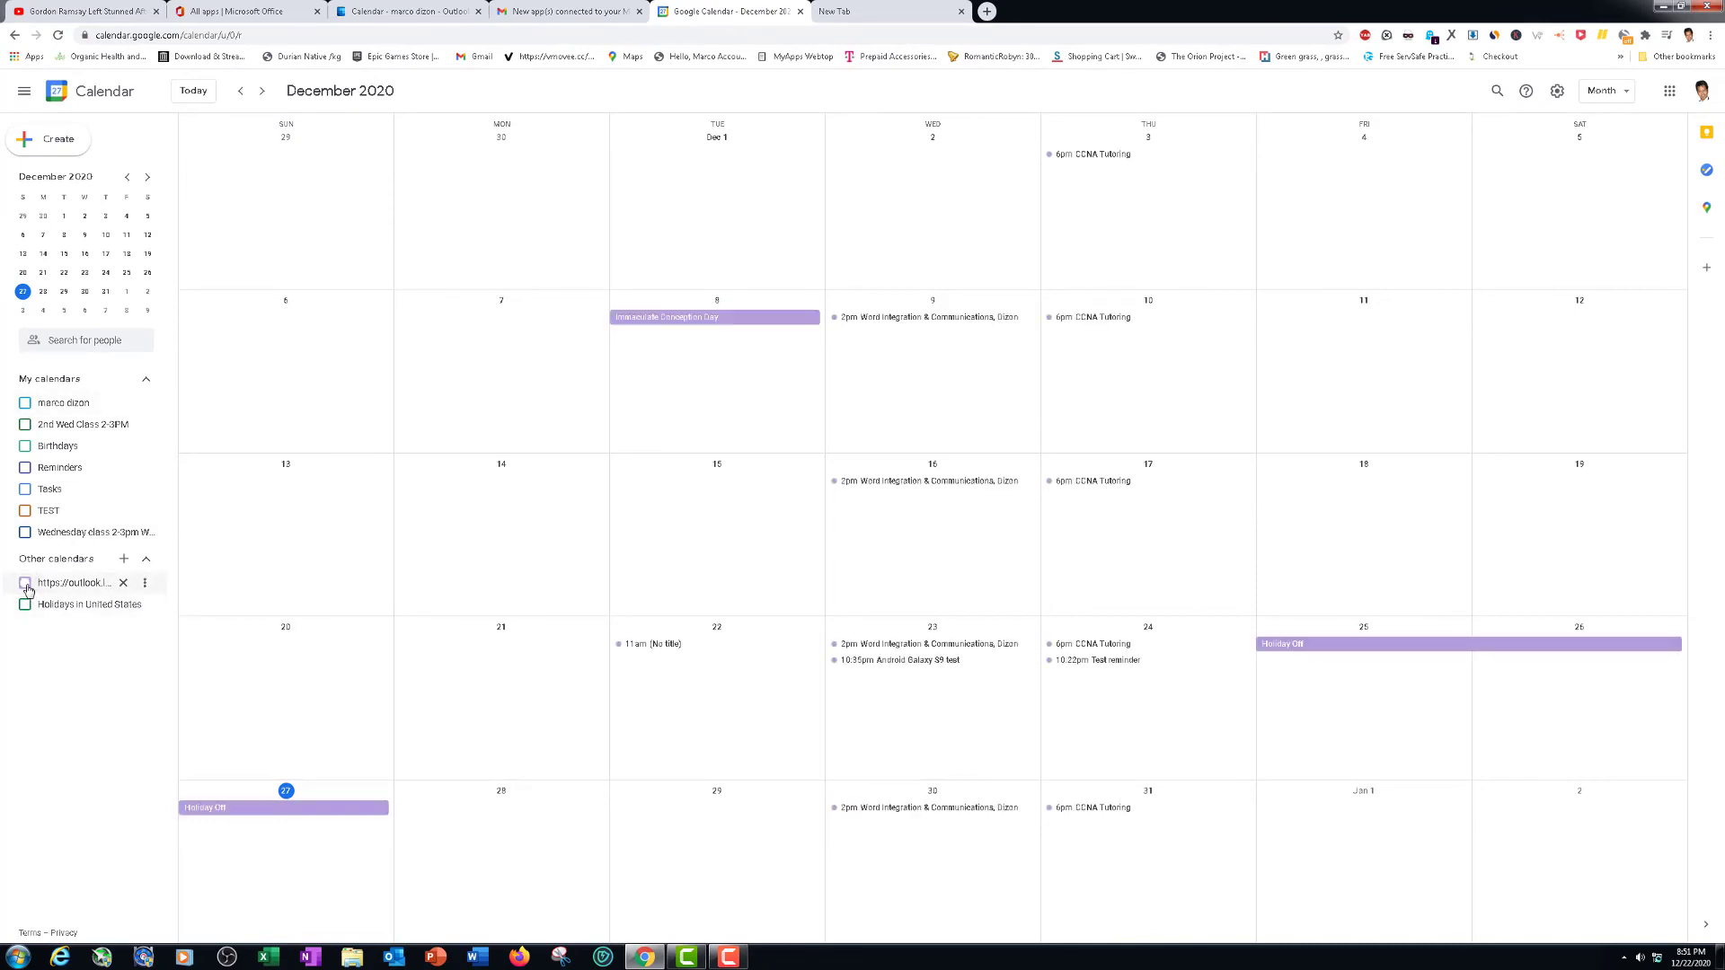